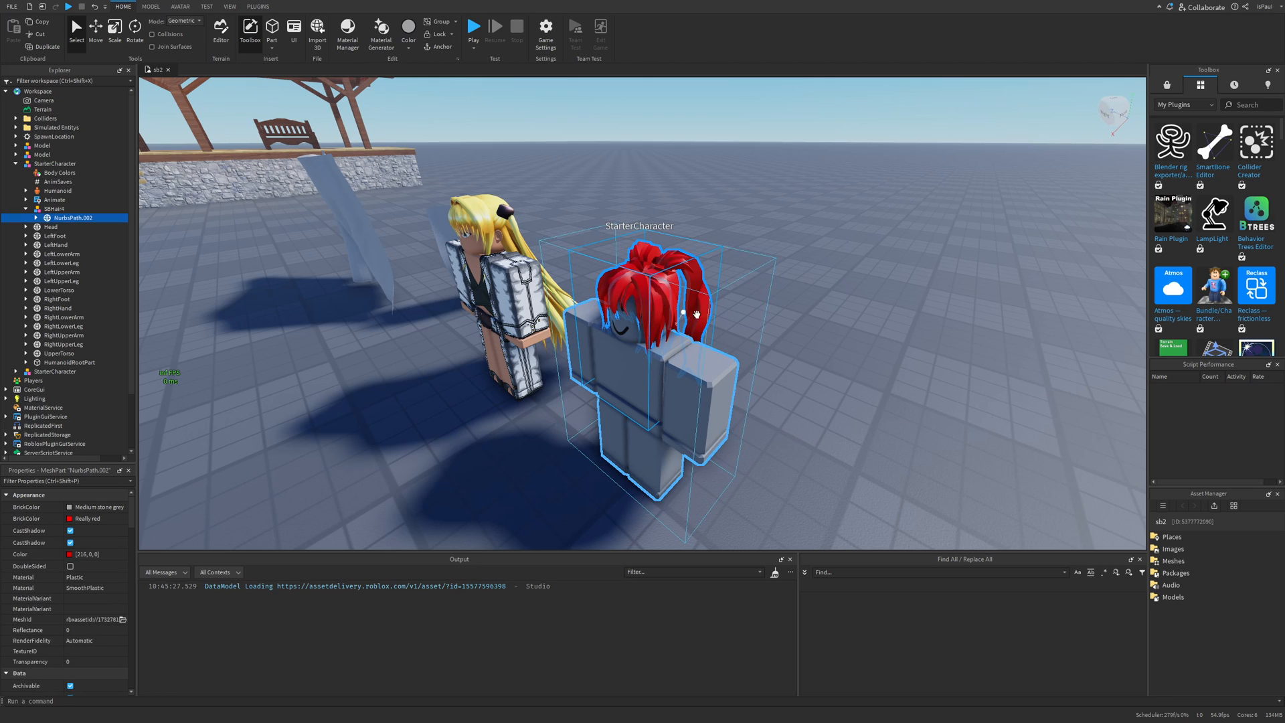
Playtest the place, moving the avatar around to examine how both characters' hair behaves, and end the test
key(F5)
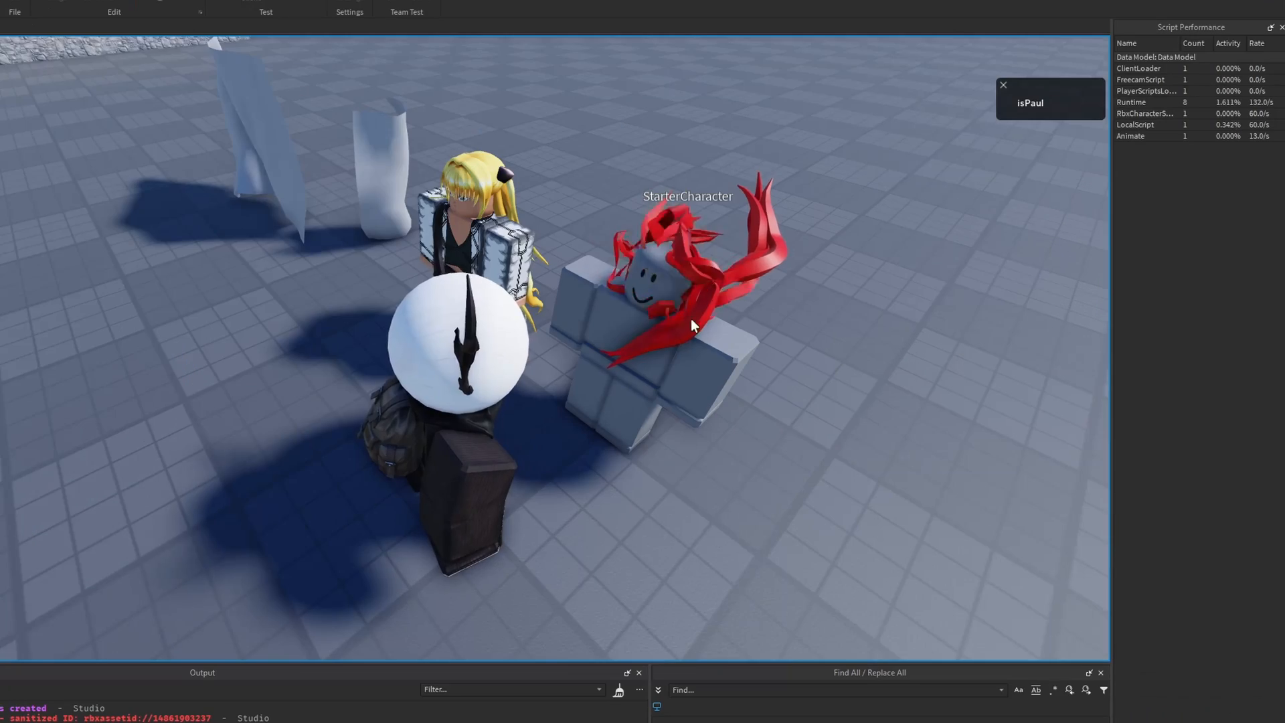
key(s)
scroll(692, 326, down, 2)
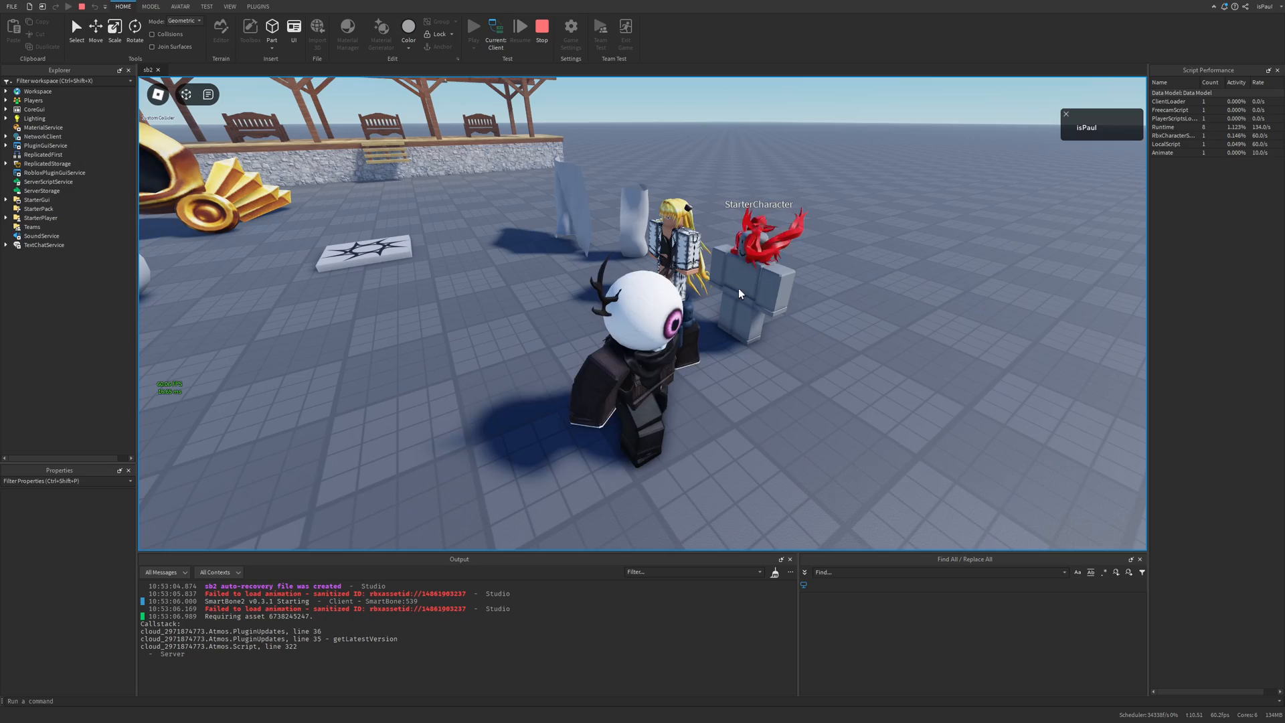
key(w)
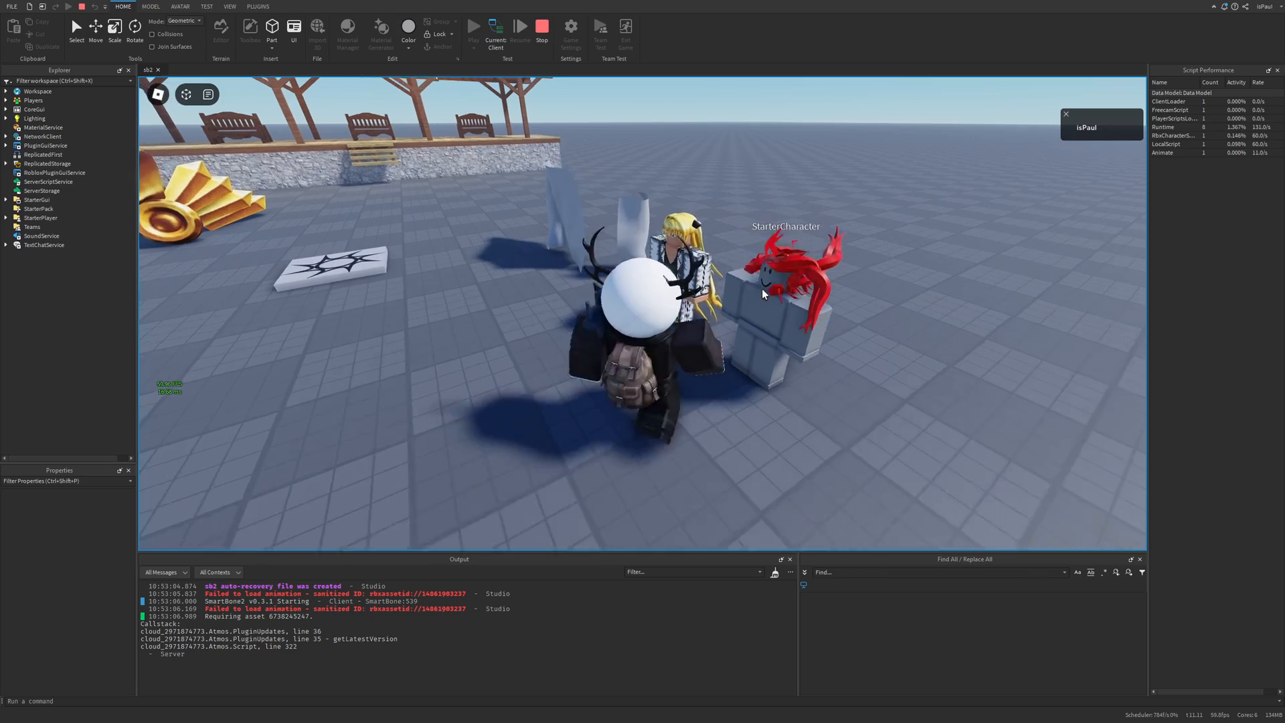
key(s)
key(w)
key(shift+F5)
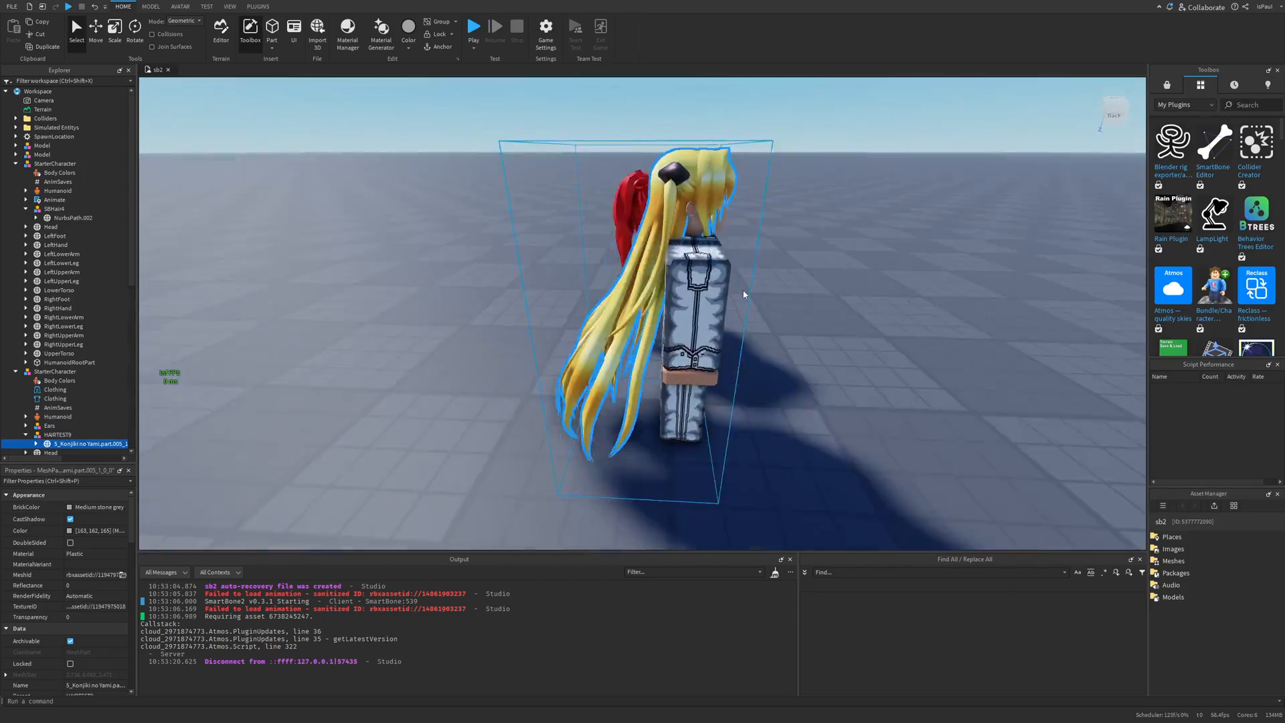
Export the long yellow hair mesh of the character wearing the patterned clothing as a selection
right_drag(743, 294, 770, 277)
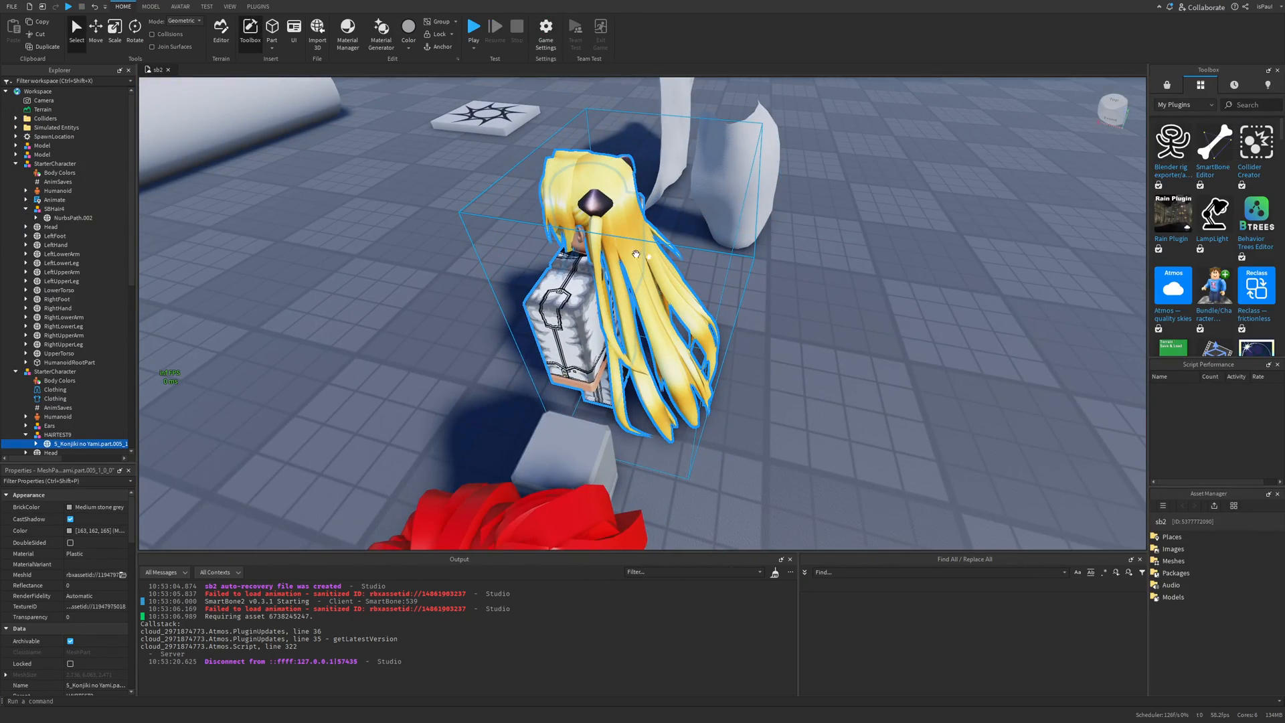
right_drag(766, 348, 669, 355)
click(726, 344)
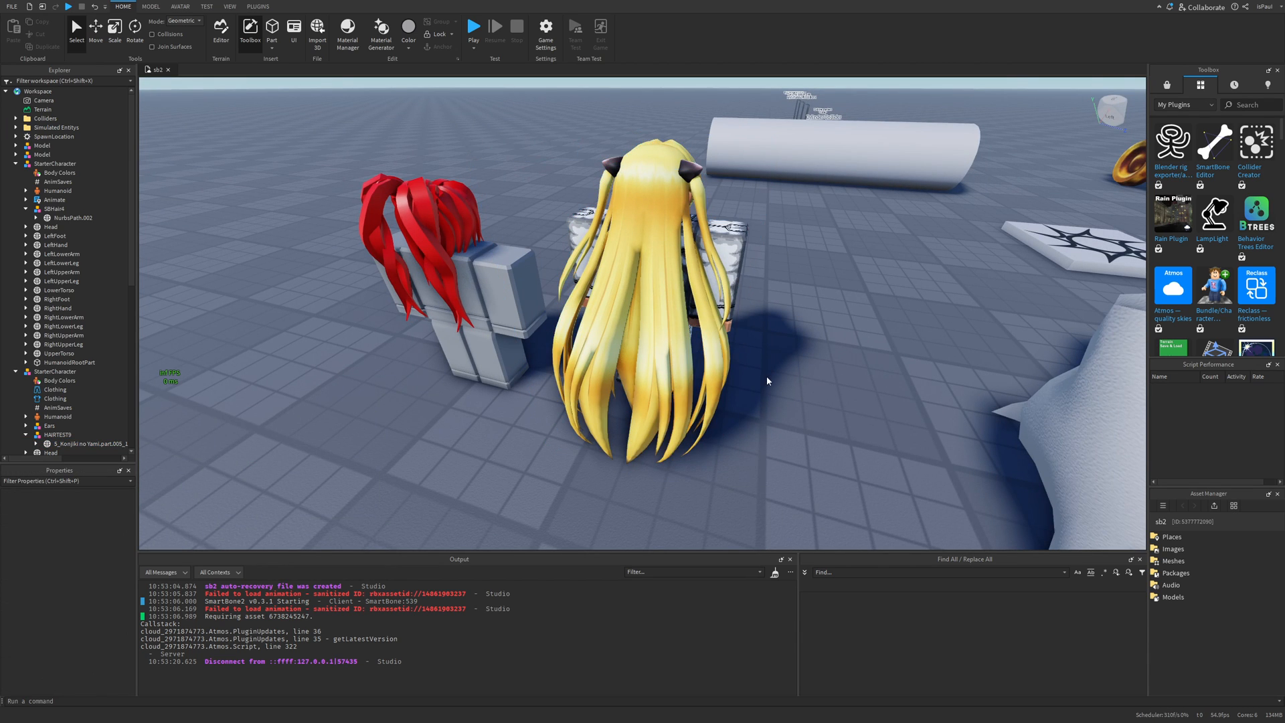
click(657, 305)
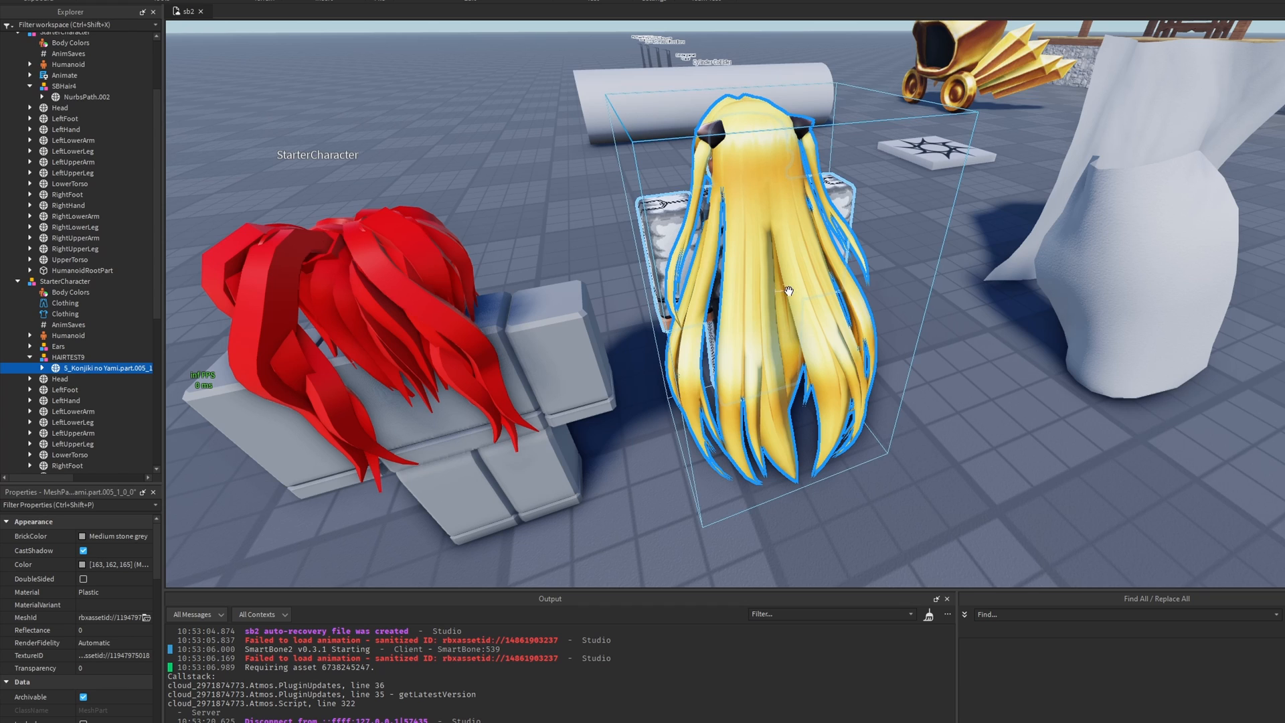
right_click(93, 368)
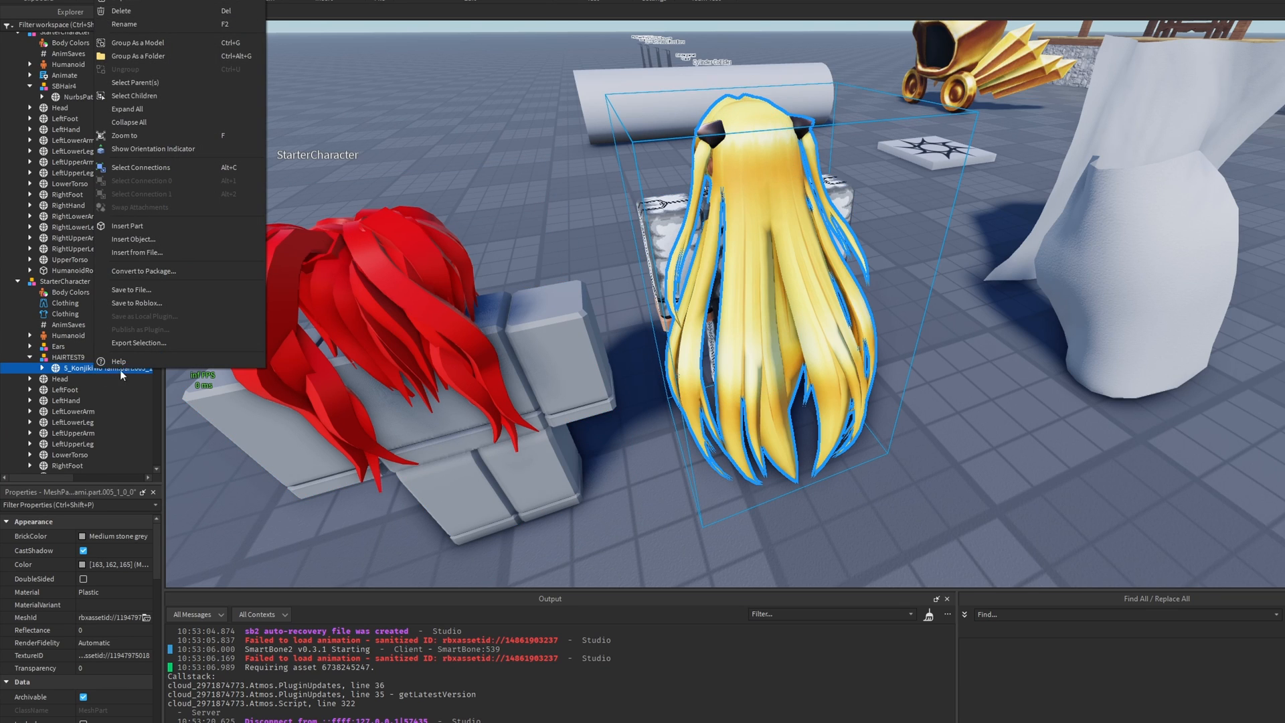
click(164, 344)
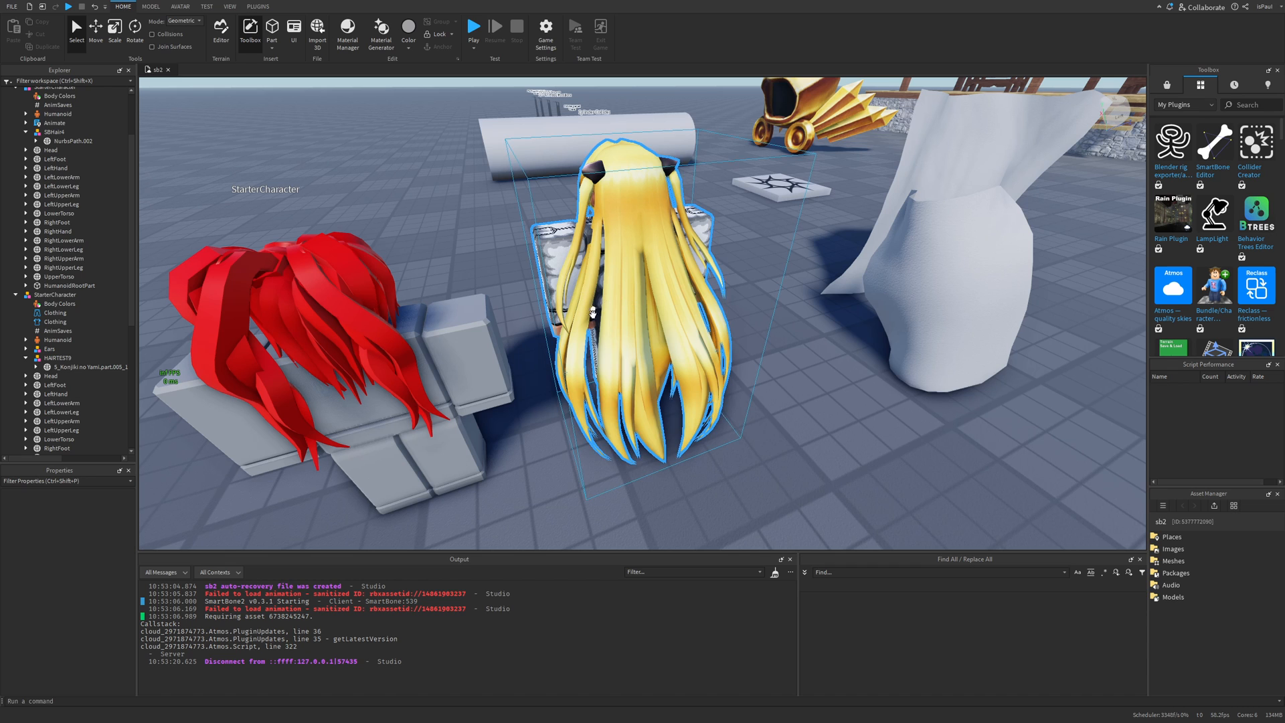
right_drag(744, 405, 748, 404)
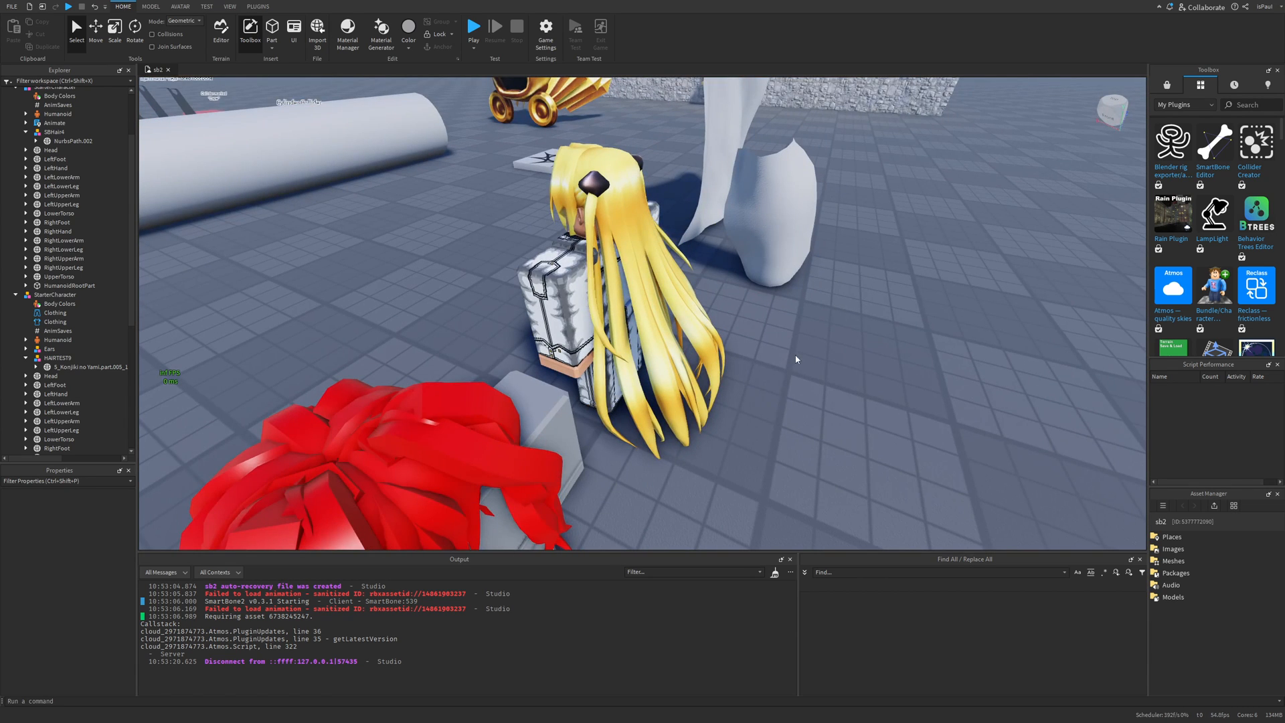
right_drag(797, 359, 835, 370)
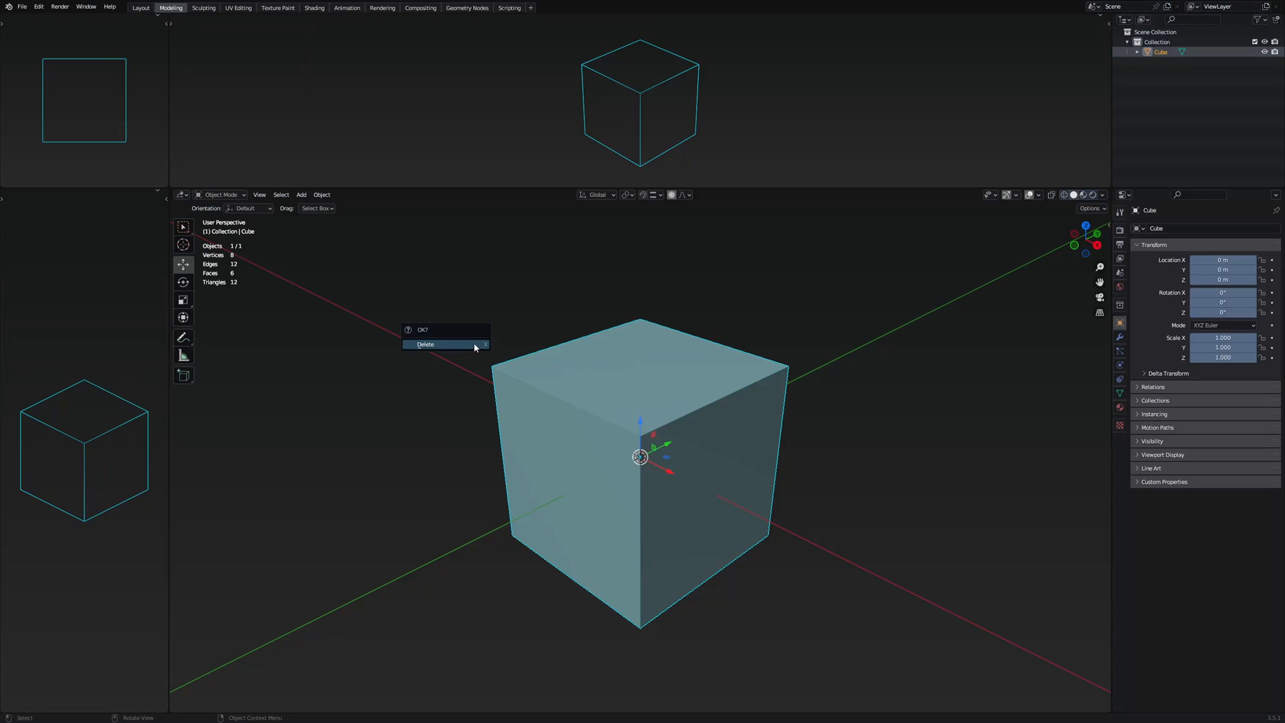
In Blender, delete the default cube and import hair.obj with the legacy Wavefront importer
click(428, 346)
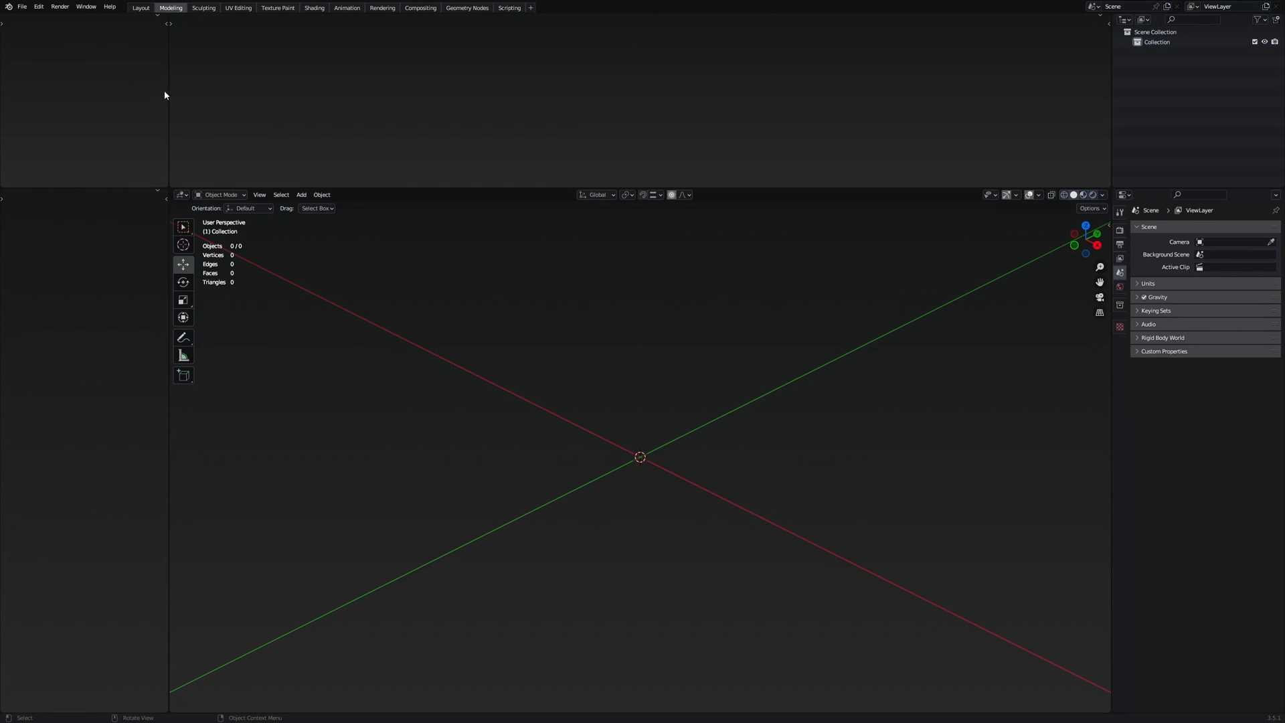
click(20, 8)
mouse_move(76, 146)
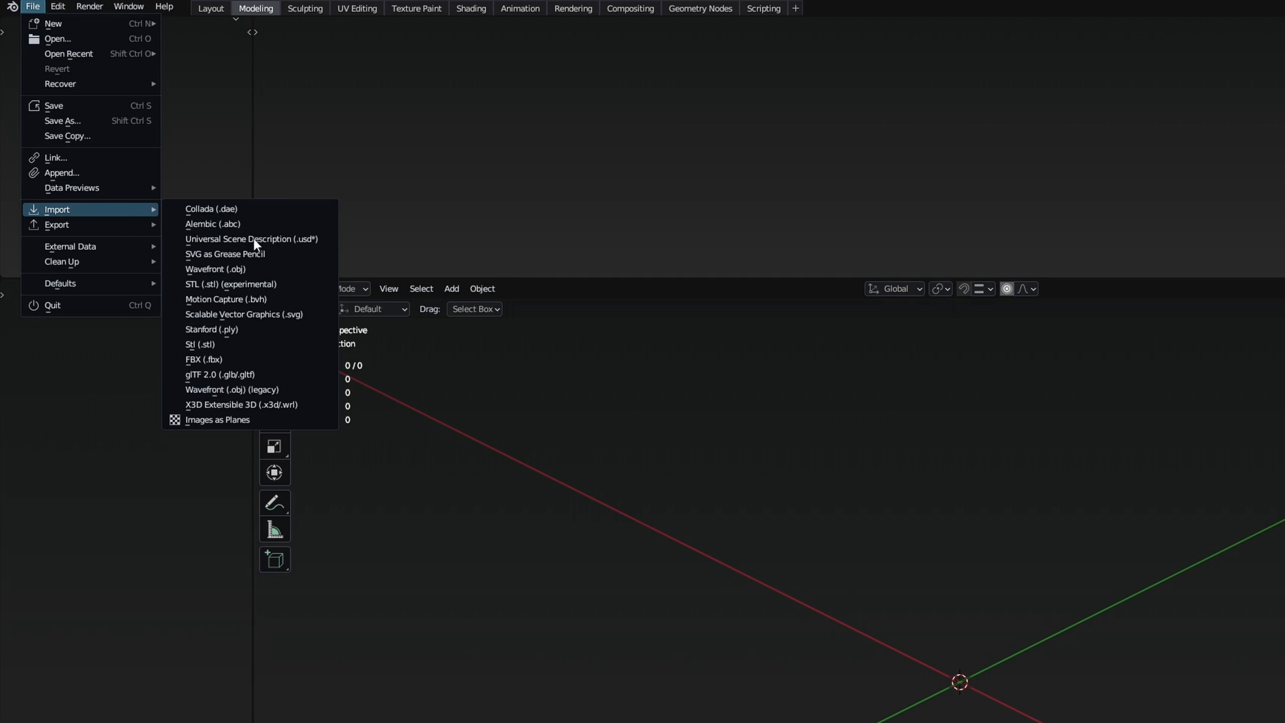
click(261, 391)
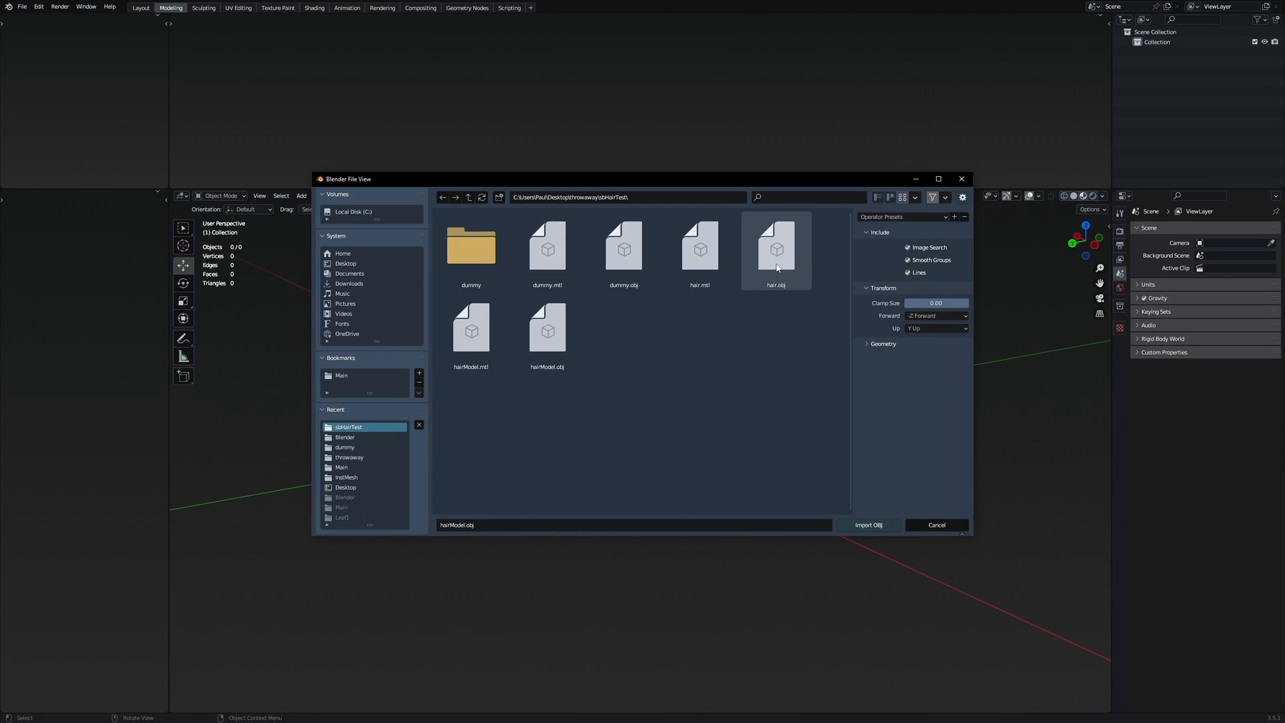
double_click(777, 268)
middle_drag(765, 275, 559, 436)
click(869, 428)
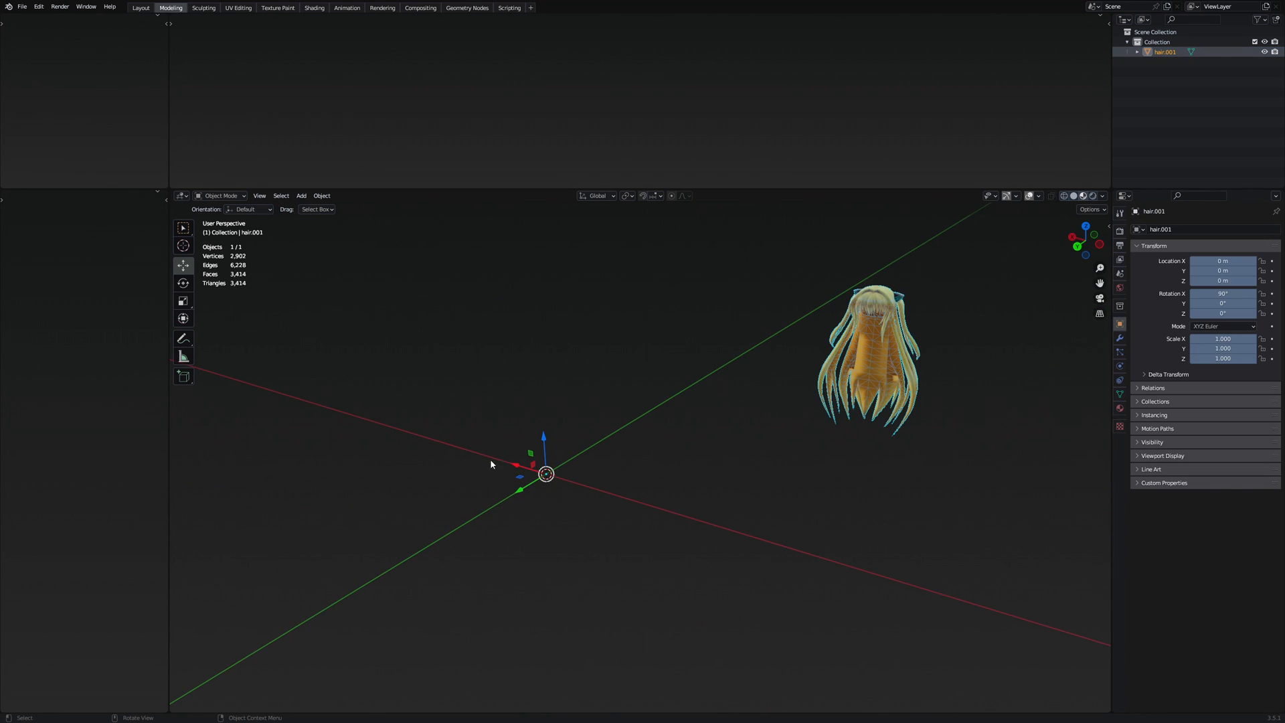
Enable Screencast Keys and set its display origin to the upper viewport region
key(n)
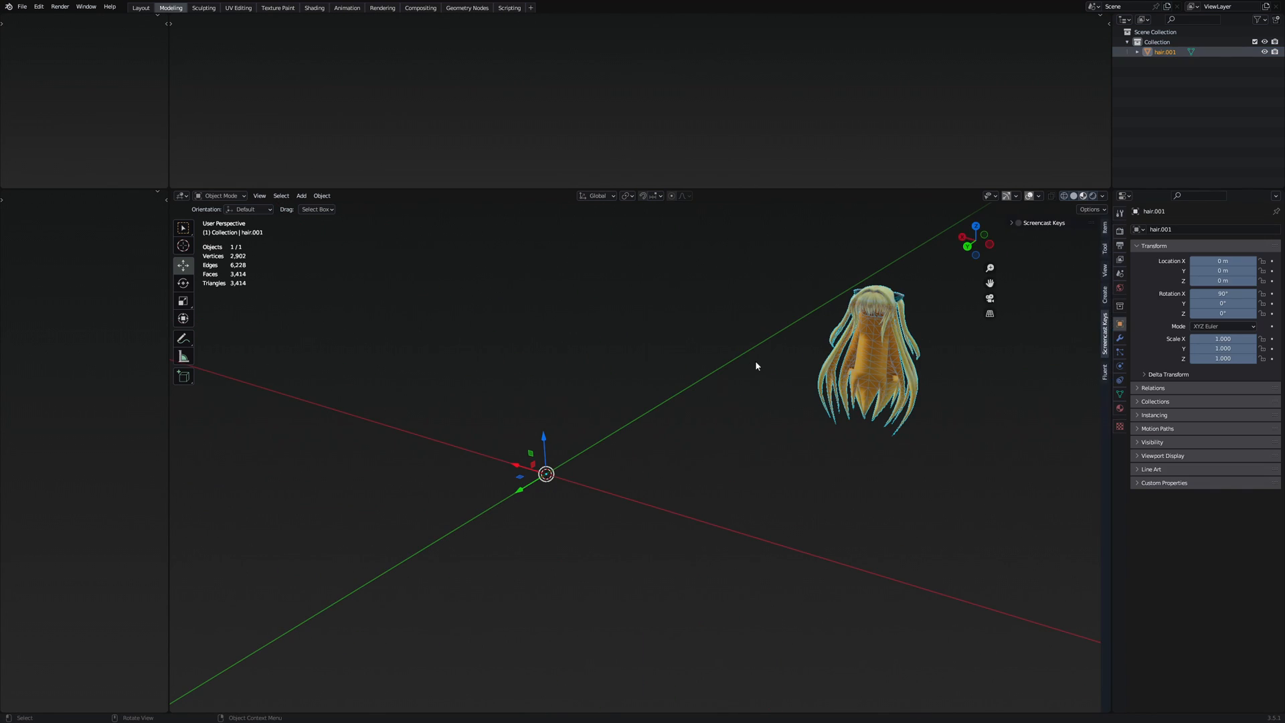
click(1013, 223)
click(1050, 375)
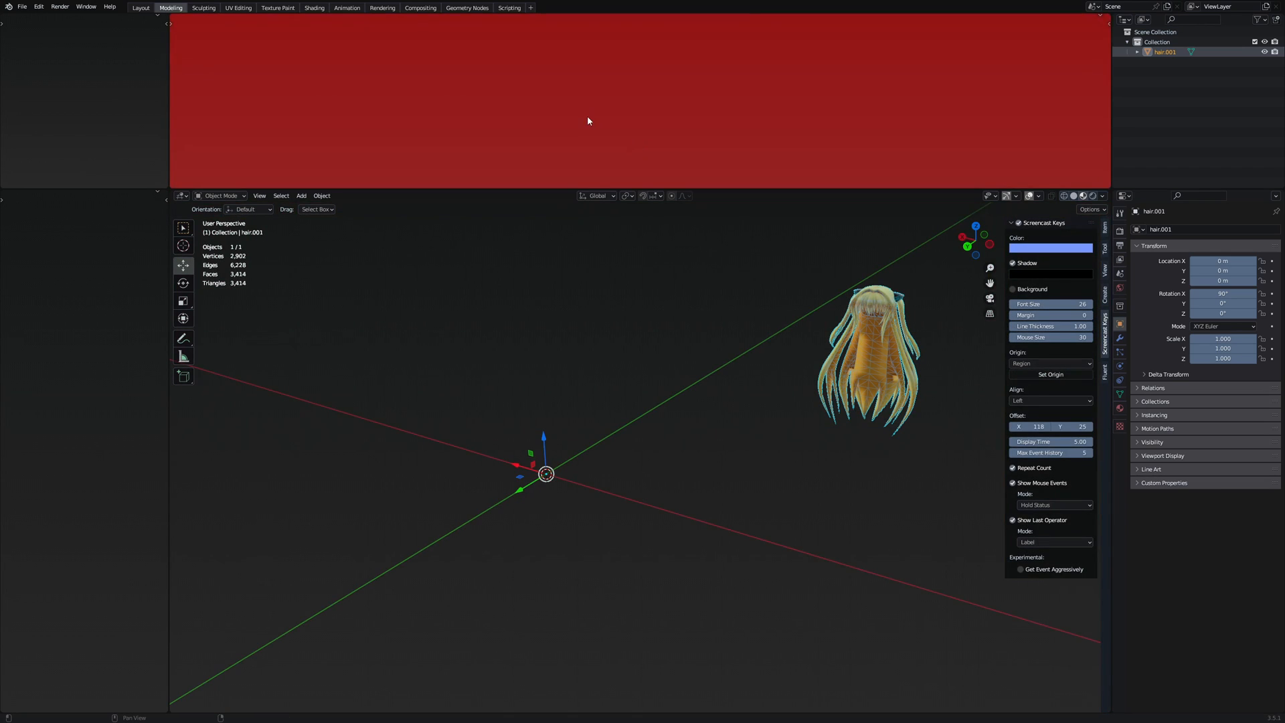
click(587, 115)
key(Tab)
key(Tab)
key(n)
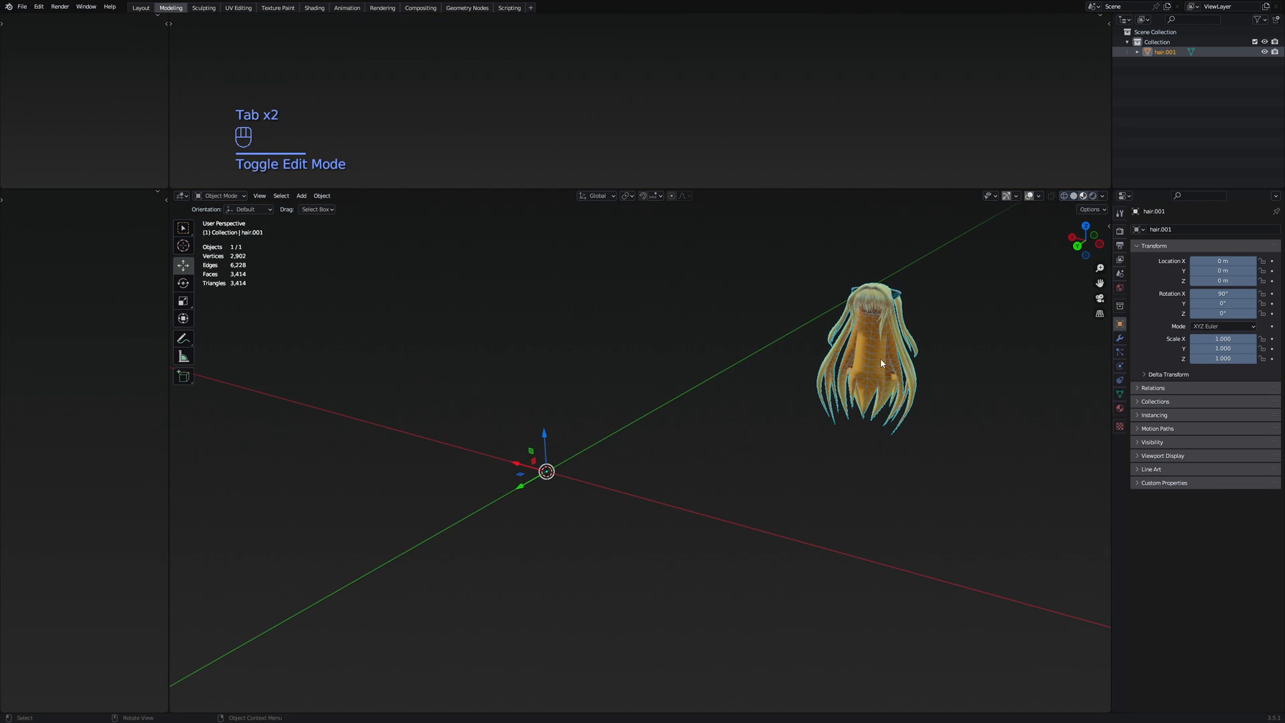
Select the entire hair mesh in Edit Mode and snap the 3D cursor to the selection
key(Tab)
key(a)
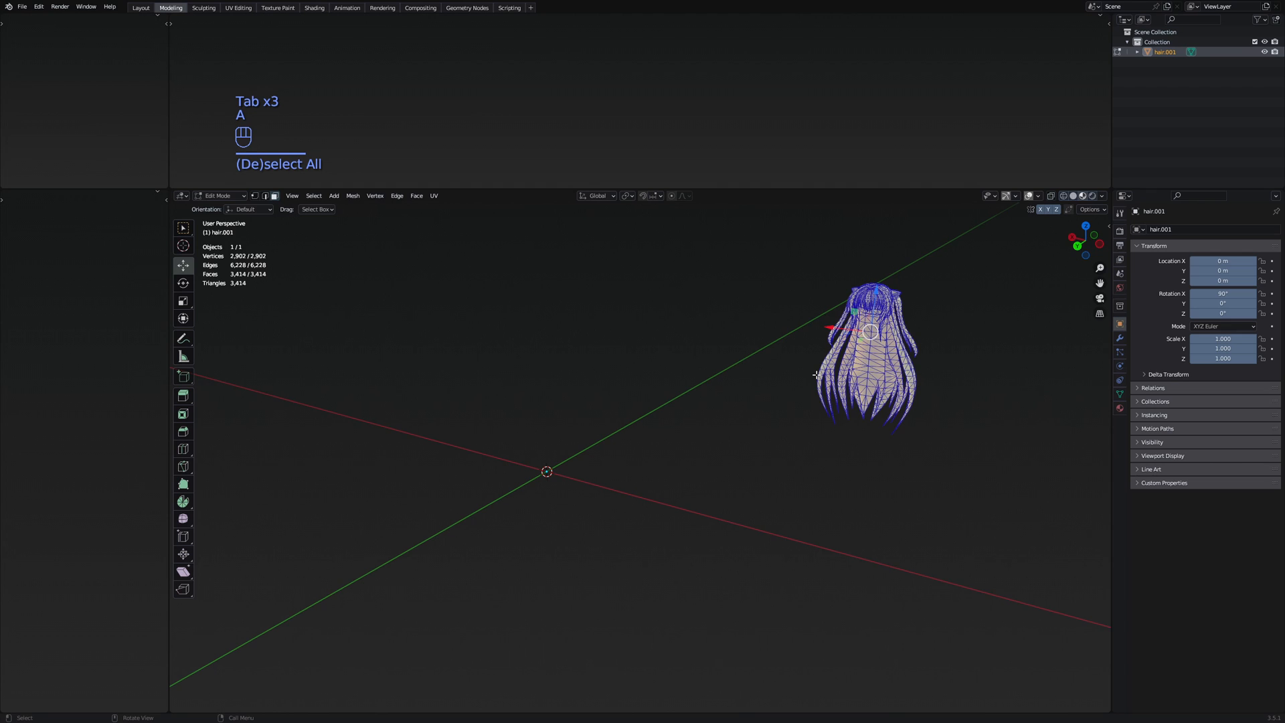
key(F3)
text(to selec)
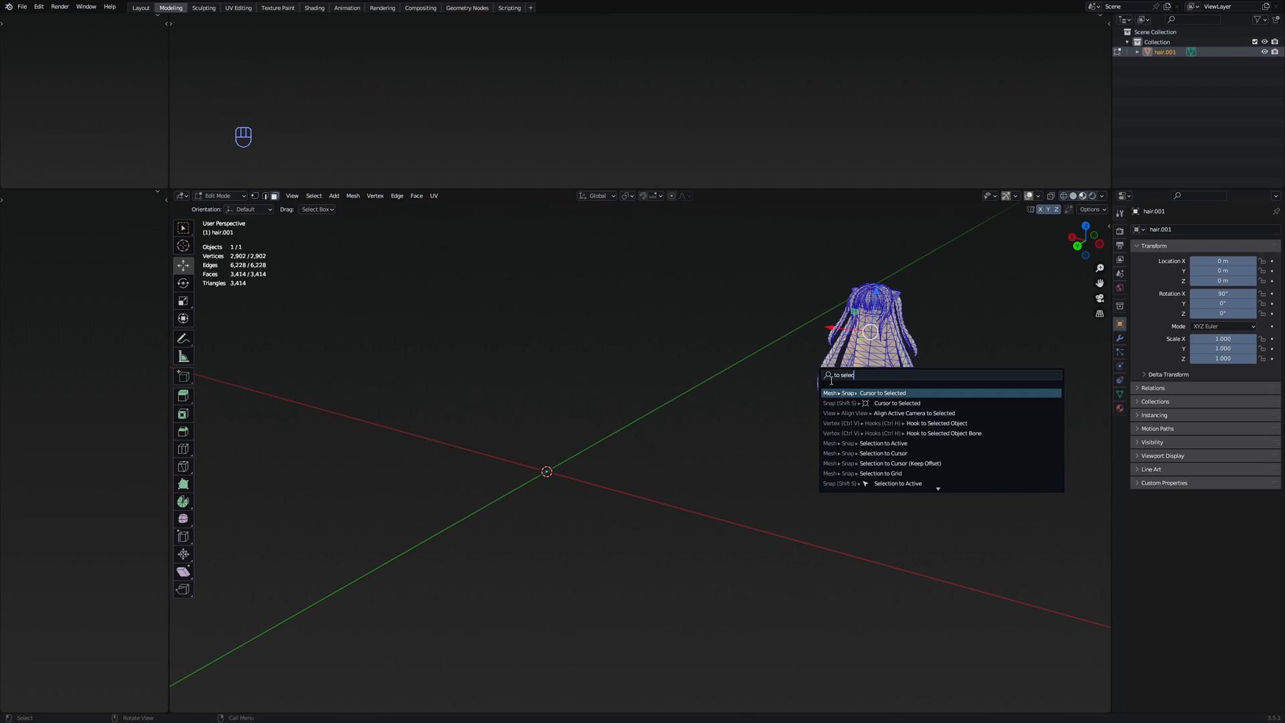
click(892, 393)
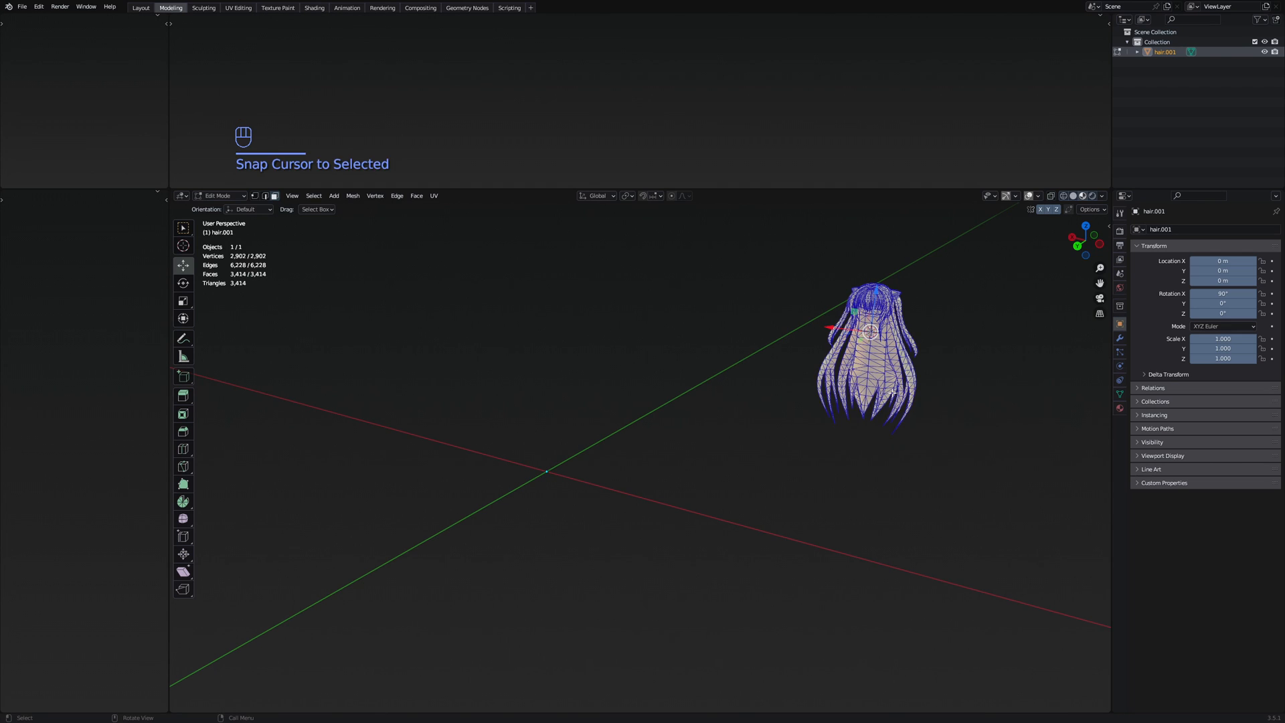
Return to Object Mode and set the hair object's origin to the 3D cursor
key(Tab)
key(F3)
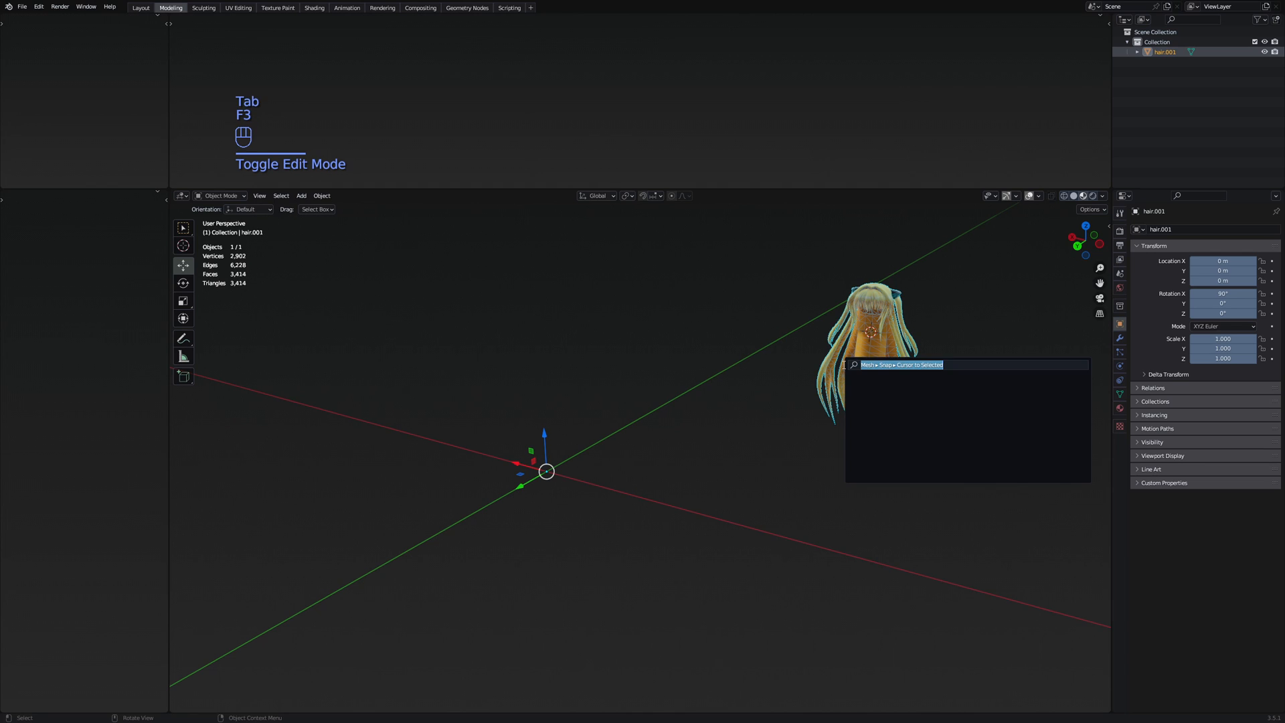
text(origin to 3d)
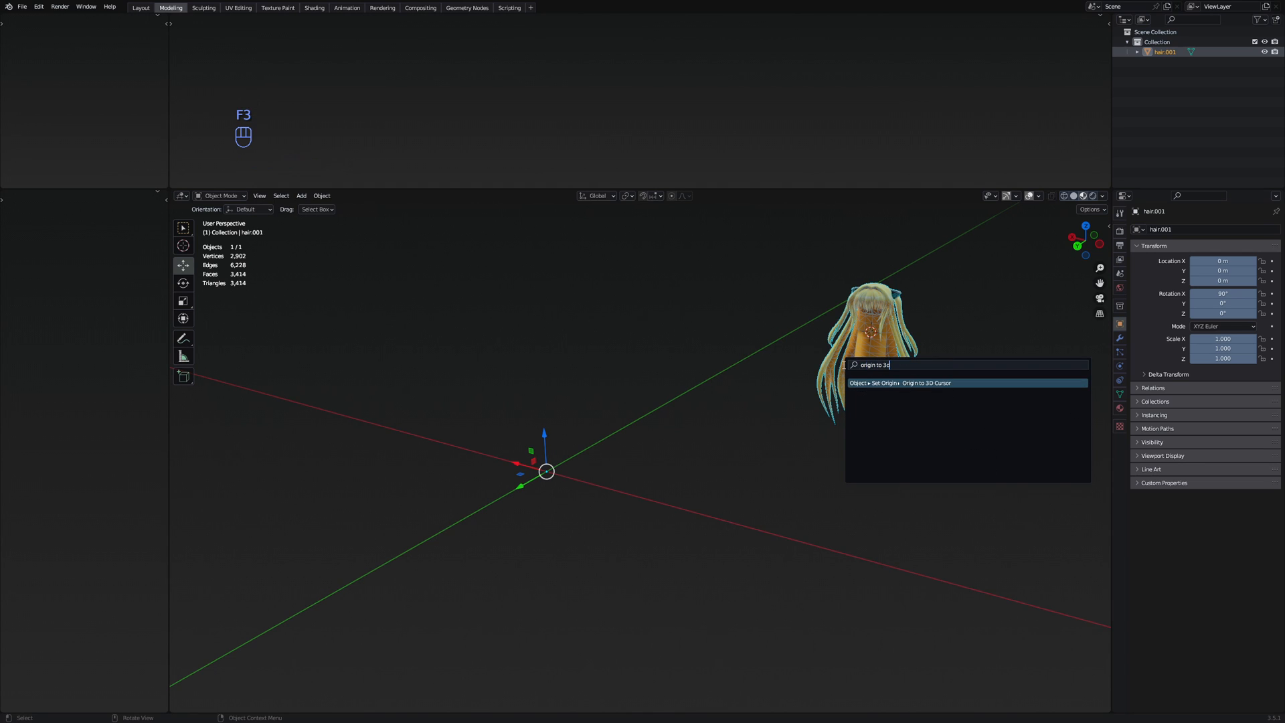
key(Return)
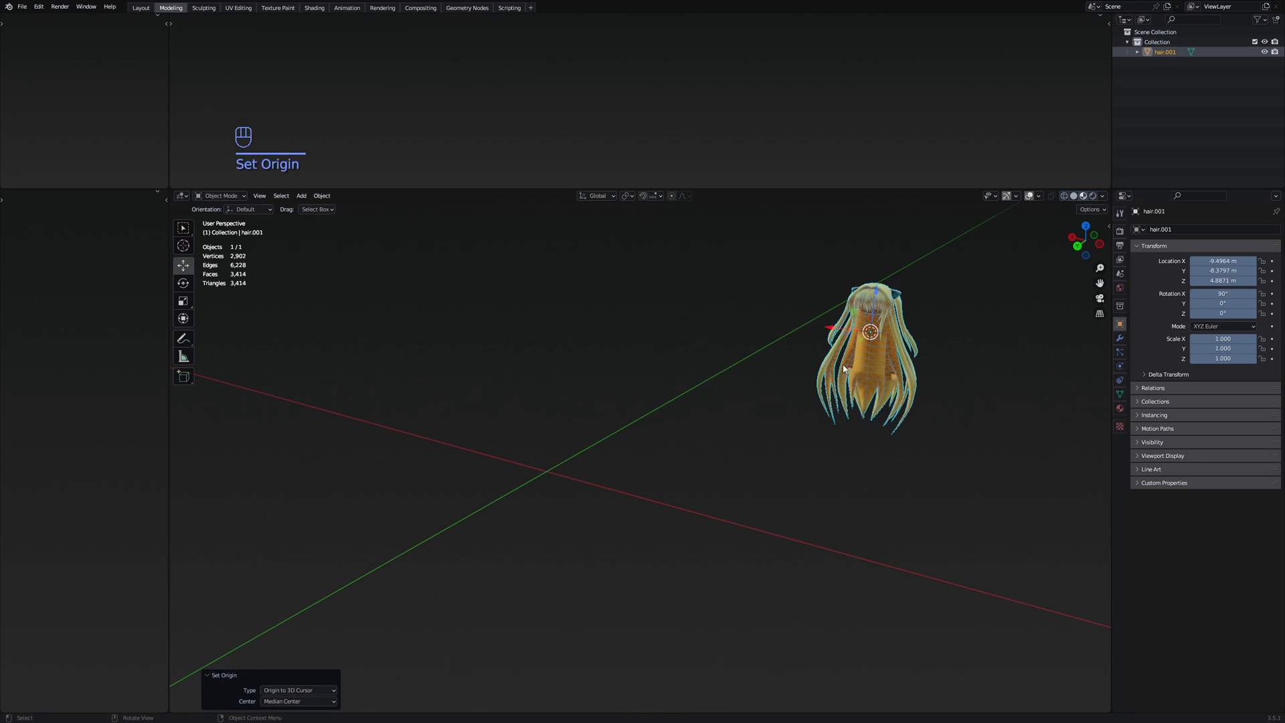
Set the hair object's X, Y and Z location to 0 m
middle_drag(821, 315, 717, 308)
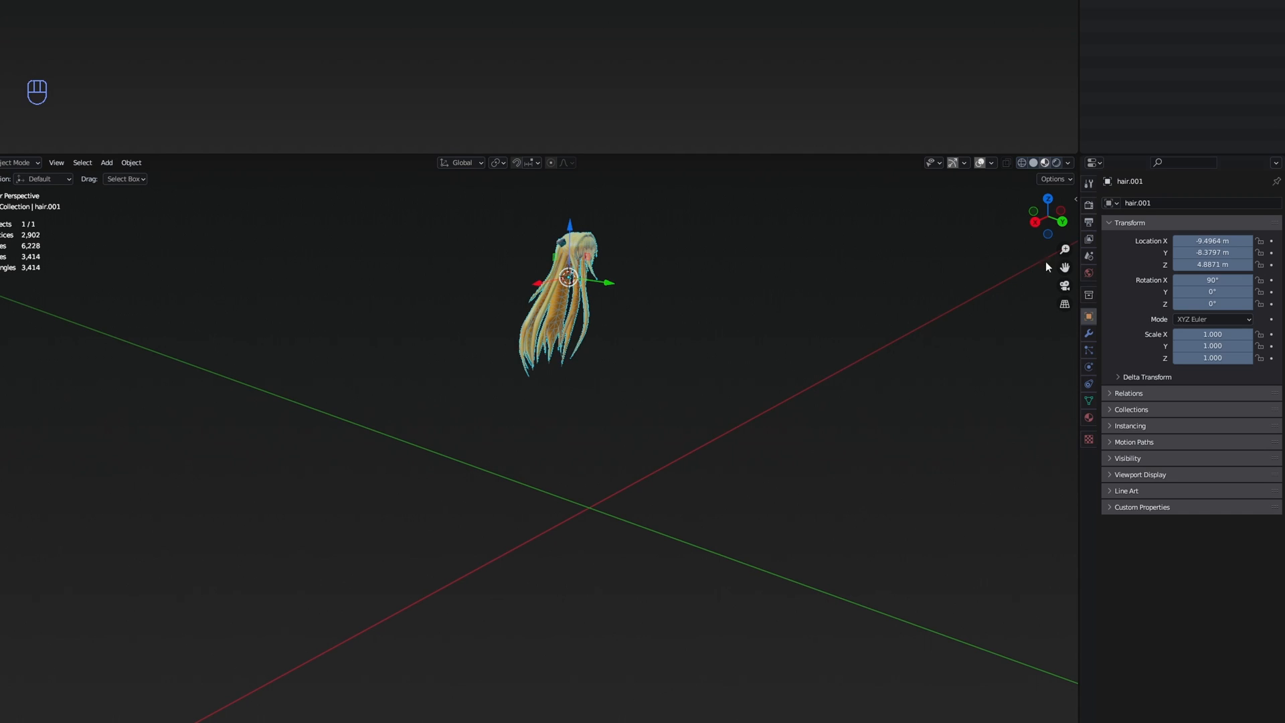
click(1196, 243)
text(0)
key(Return)
click(1202, 253)
text(0)
key(Return)
click(1210, 264)
text(0)
key(Return)
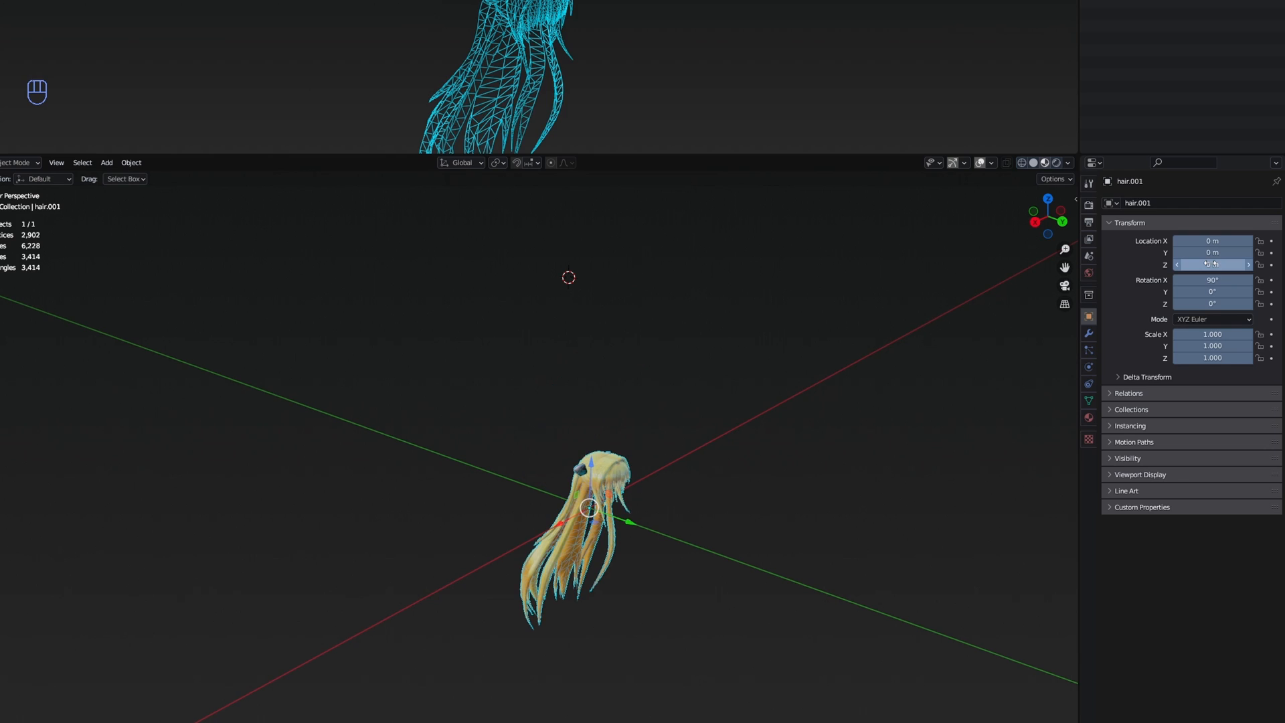
click(681, 579)
middle_drag(680, 580, 484, 500)
click(543, 443)
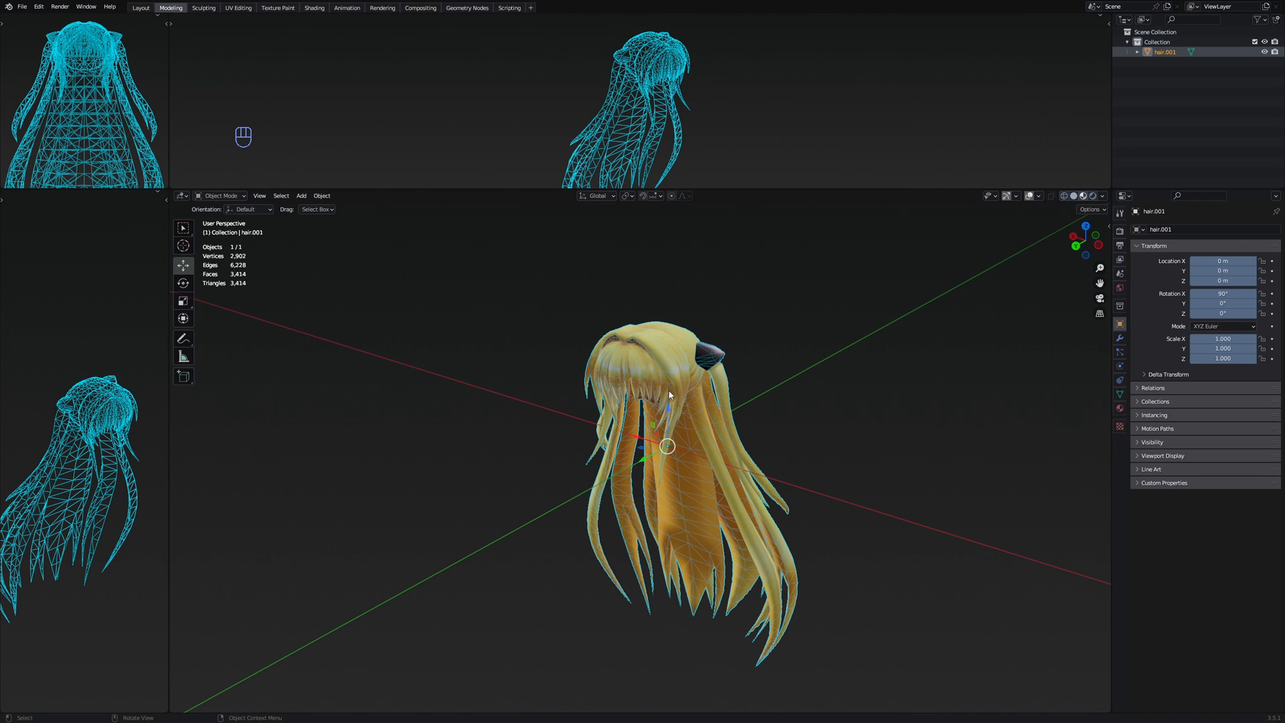
In Edit Mode, select the linked hair section at the back and try moving it away from the surrounding mesh
click(699, 402)
middle_drag(846, 369, 669, 382)
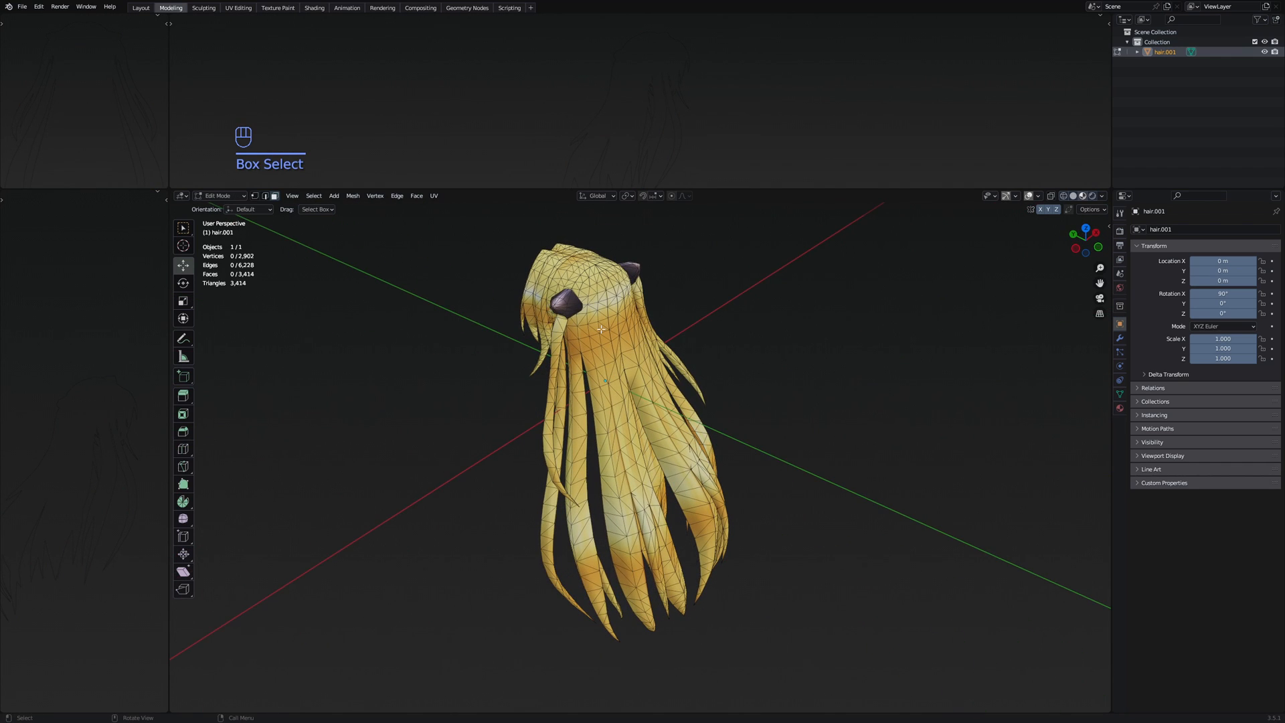
key(l)
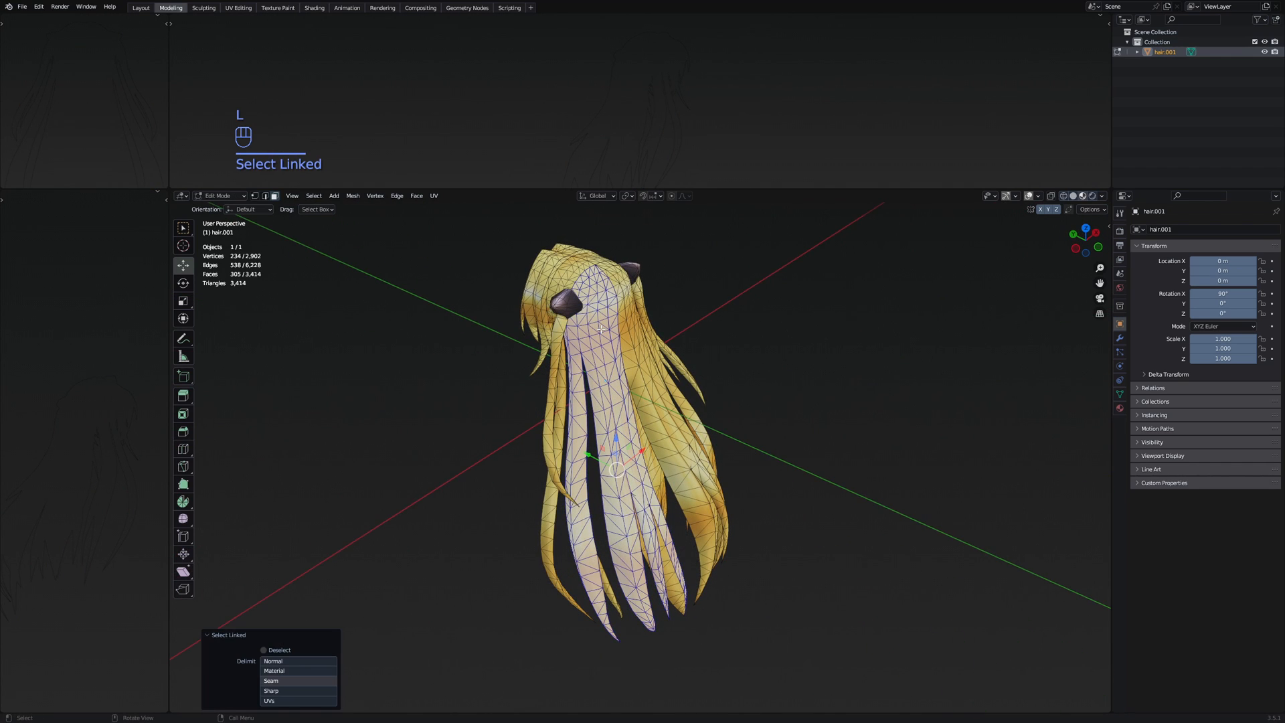
key(g)
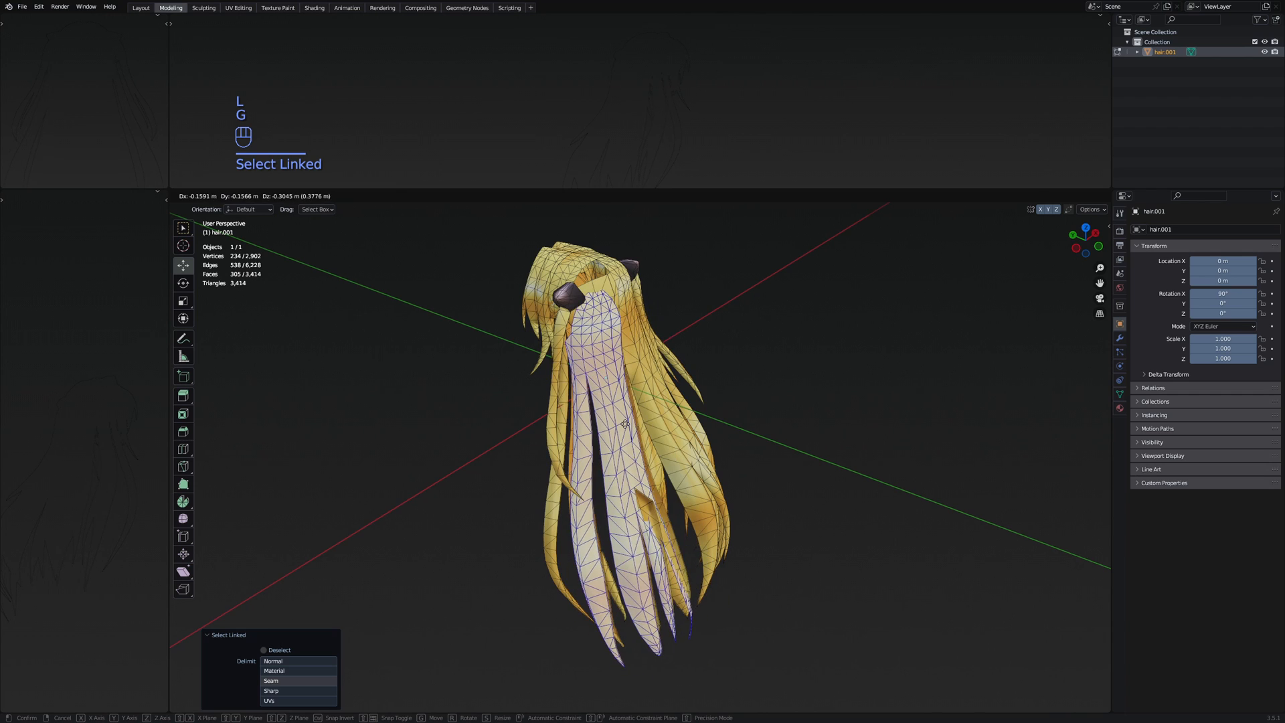
key(g)
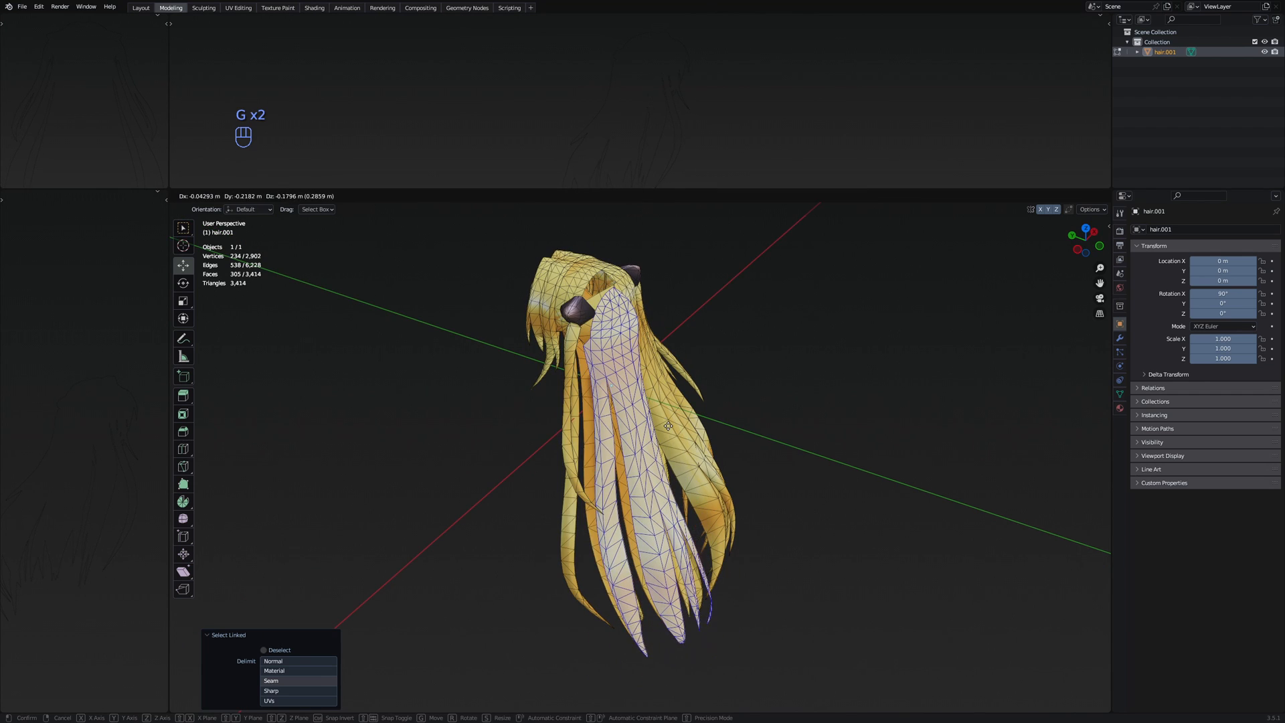
click(537, 404)
middle_drag(677, 435, 761, 459)
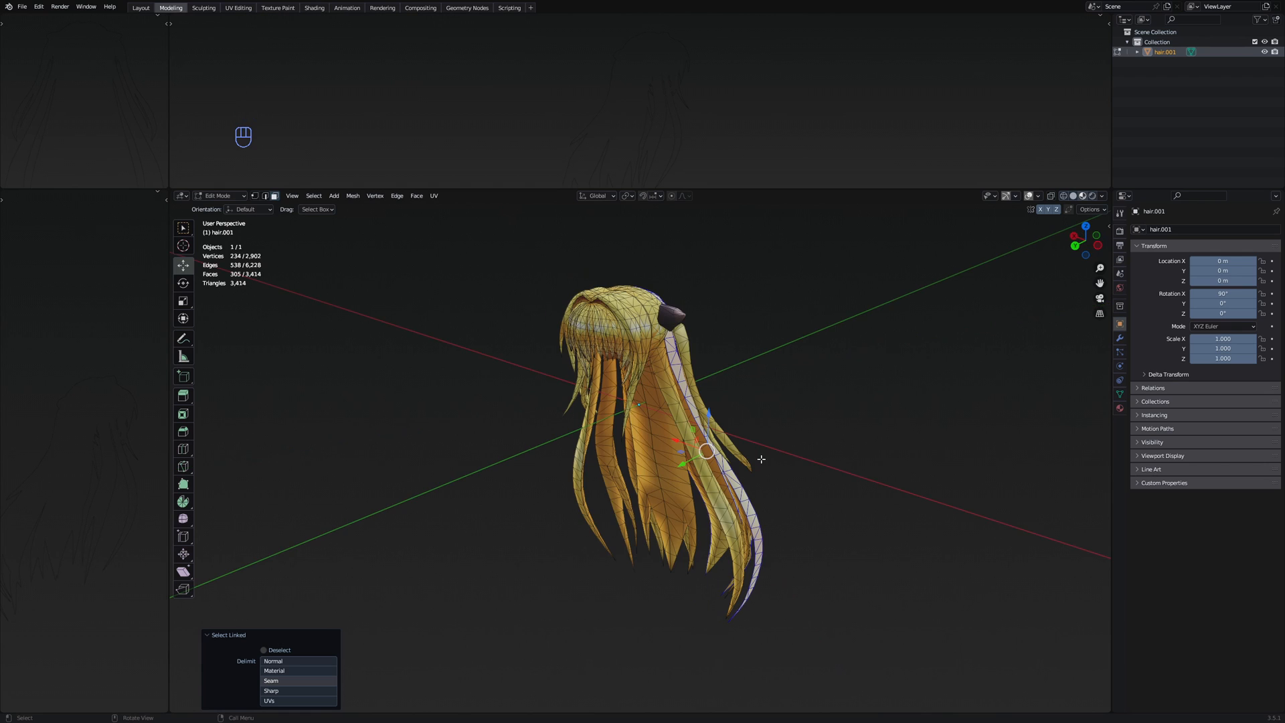
Merge all of the hair mesh's vertices by distance and test the result by selecting and moving the linked hair section
key(a)
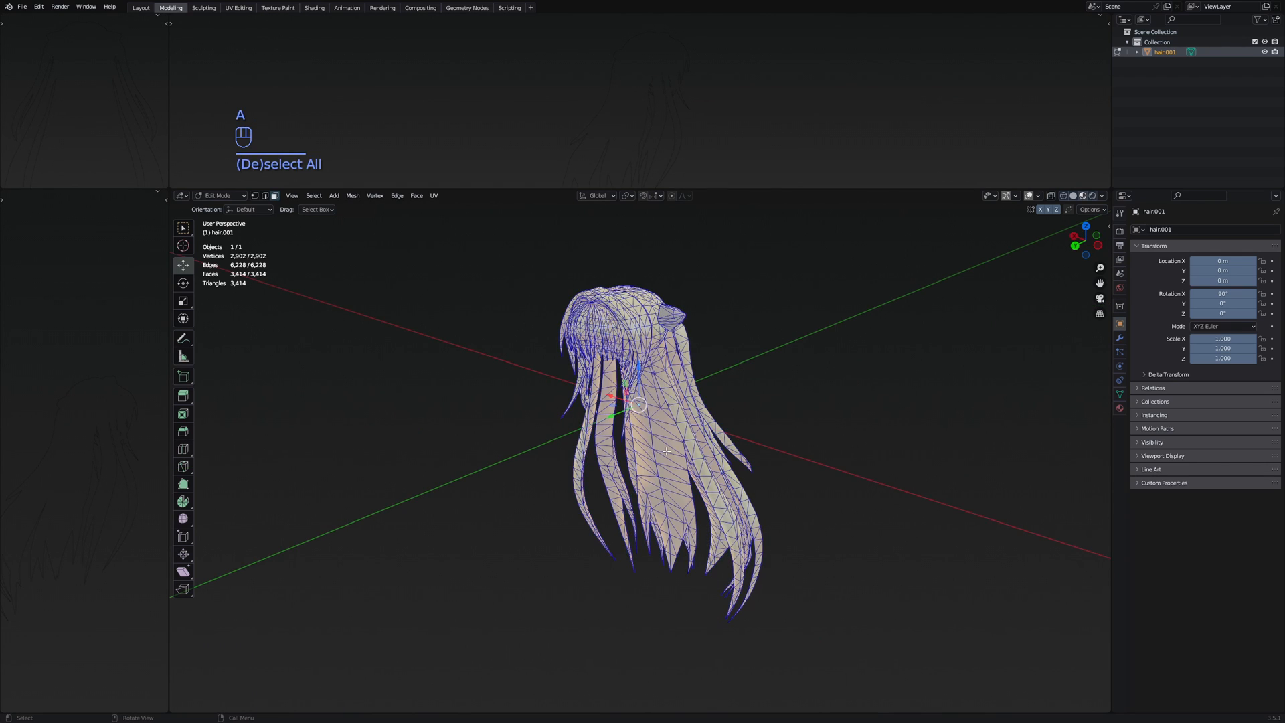
key(1)
key(a)
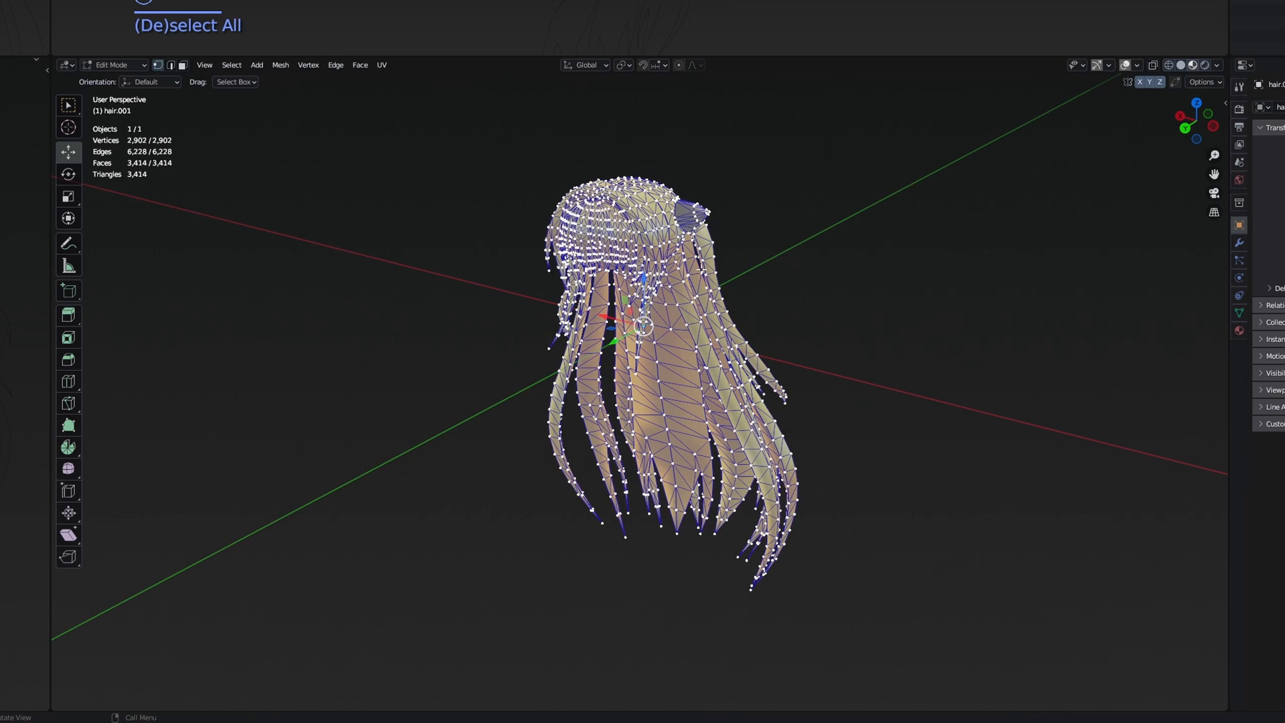
right_click(700, 270)
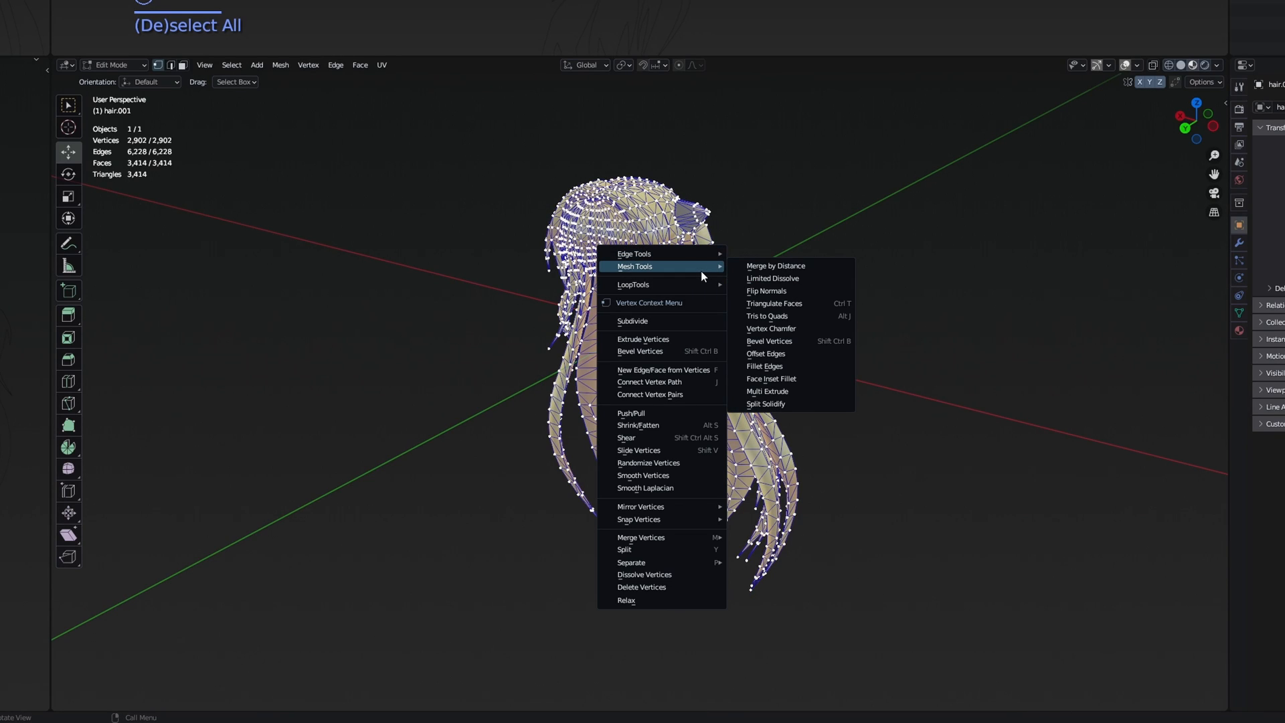
mouse_move(680, 539)
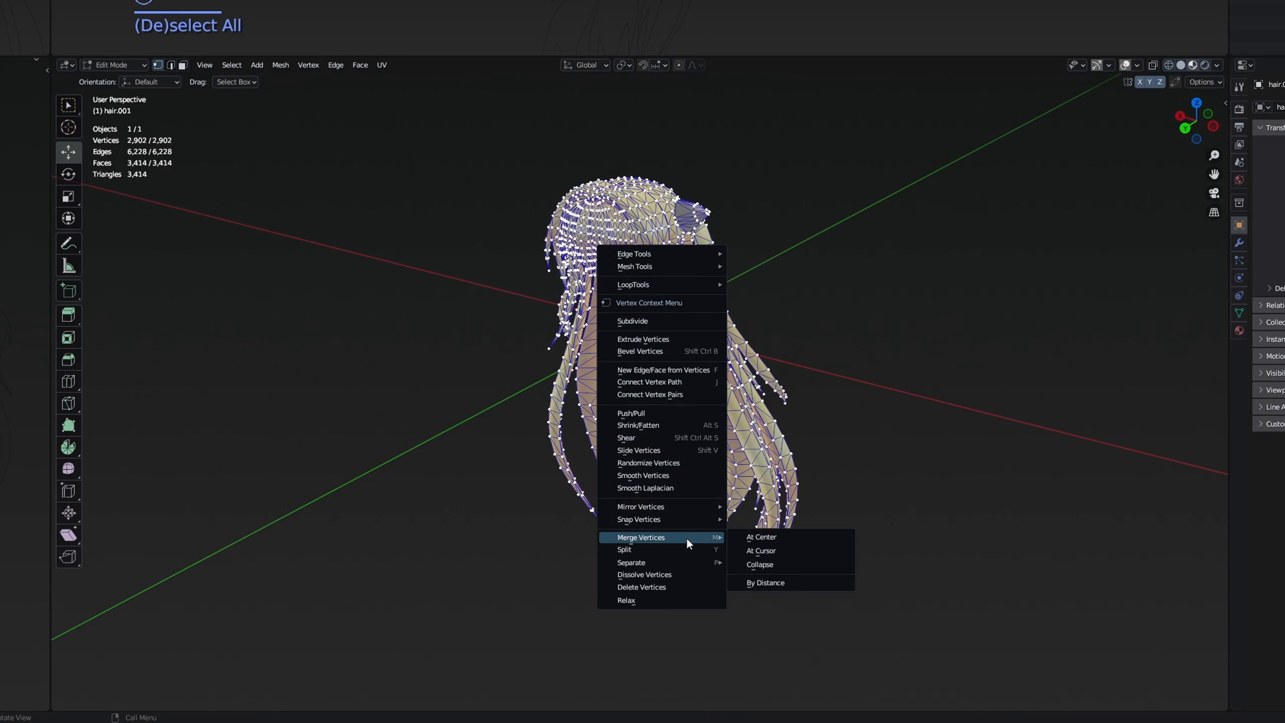
click(767, 584)
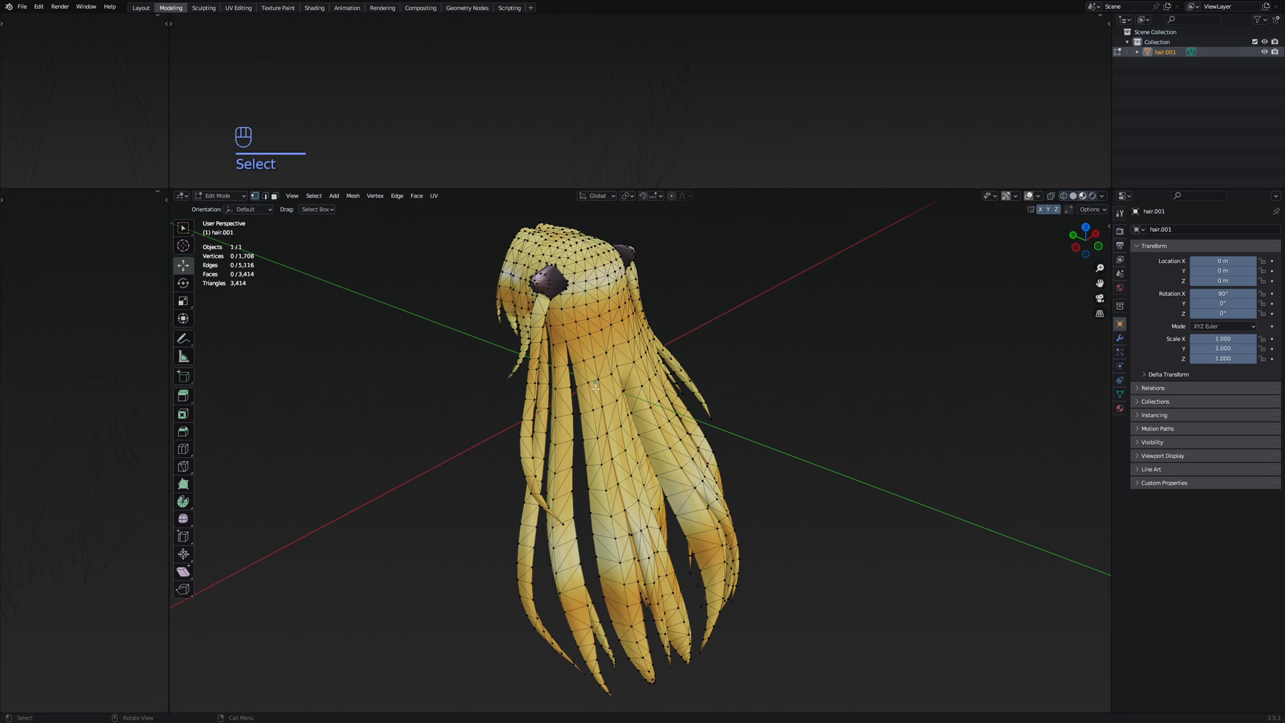
key(l)
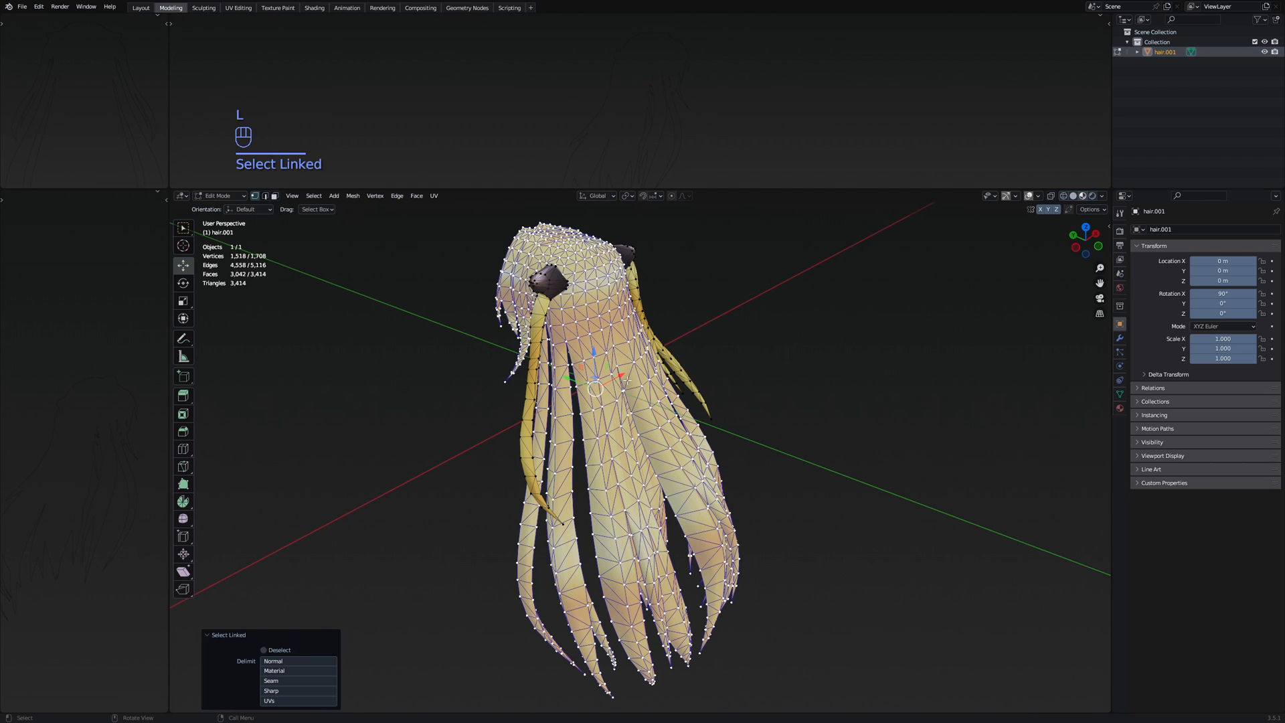
key(g)
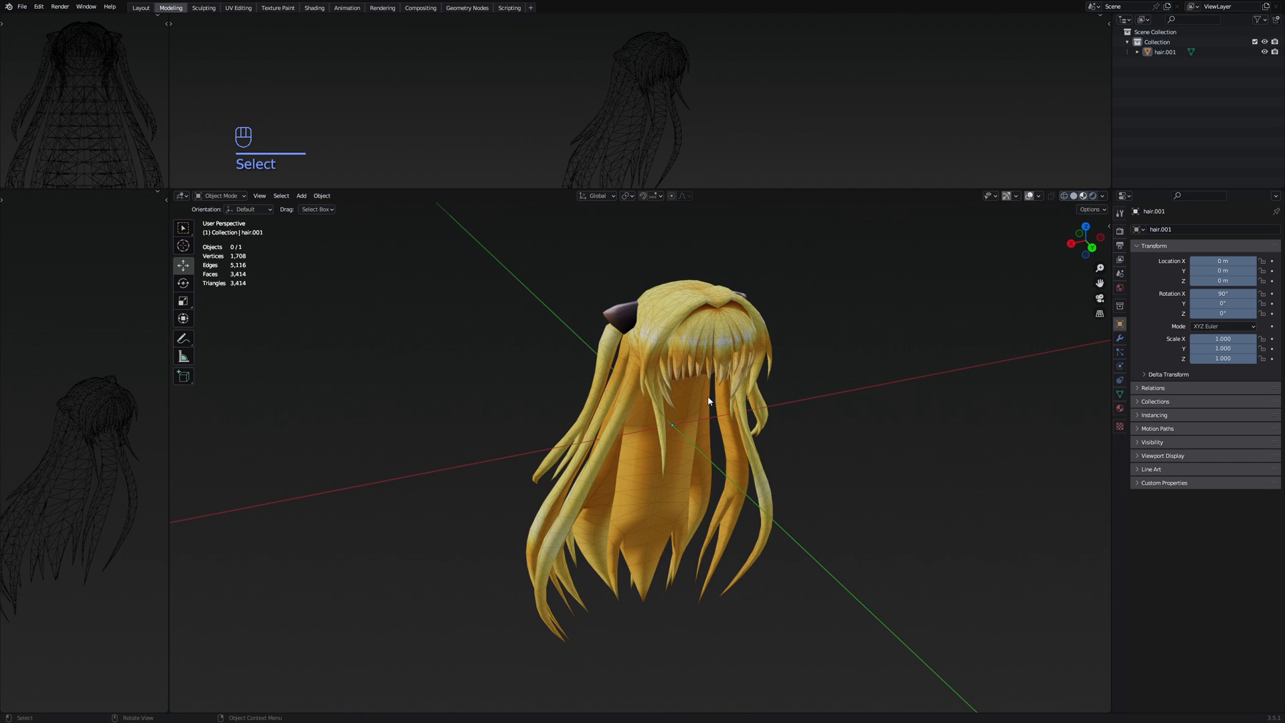
Examine the merged hair in Object Mode from the front, sides and back, including close views of the bangs and strands
middle_drag(711, 420, 595, 429)
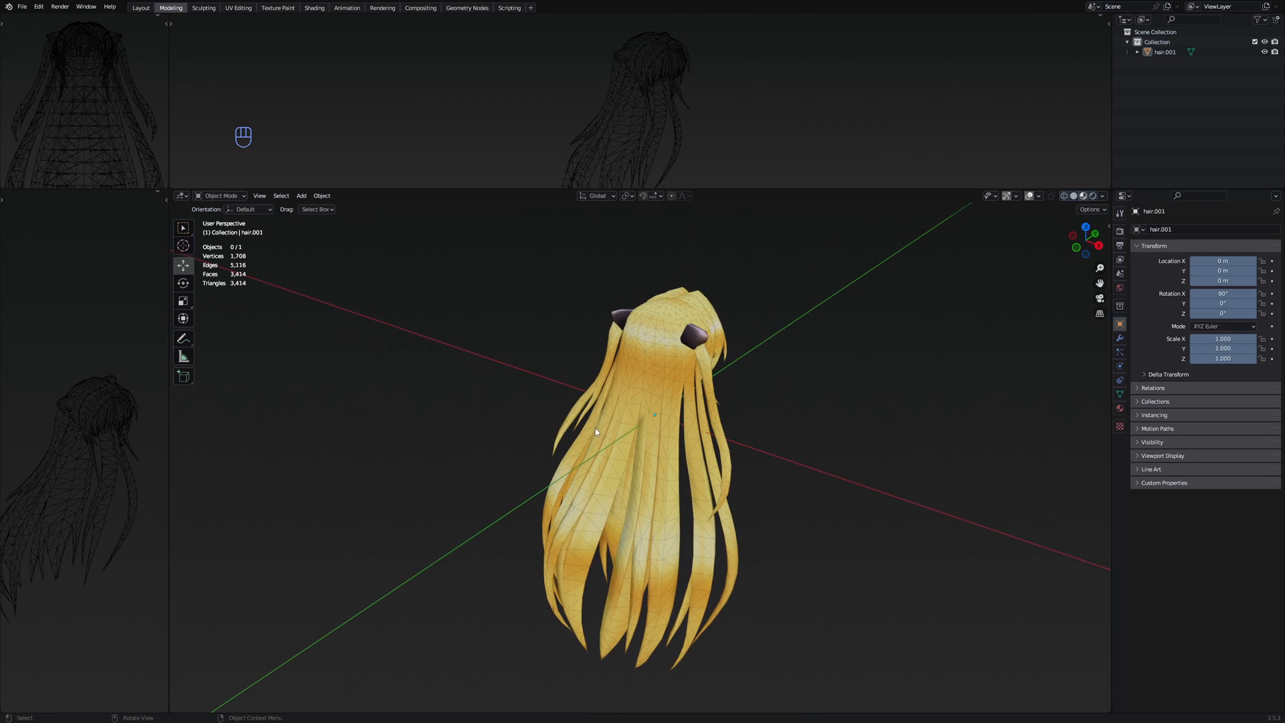
middle_drag(740, 462, 615, 434)
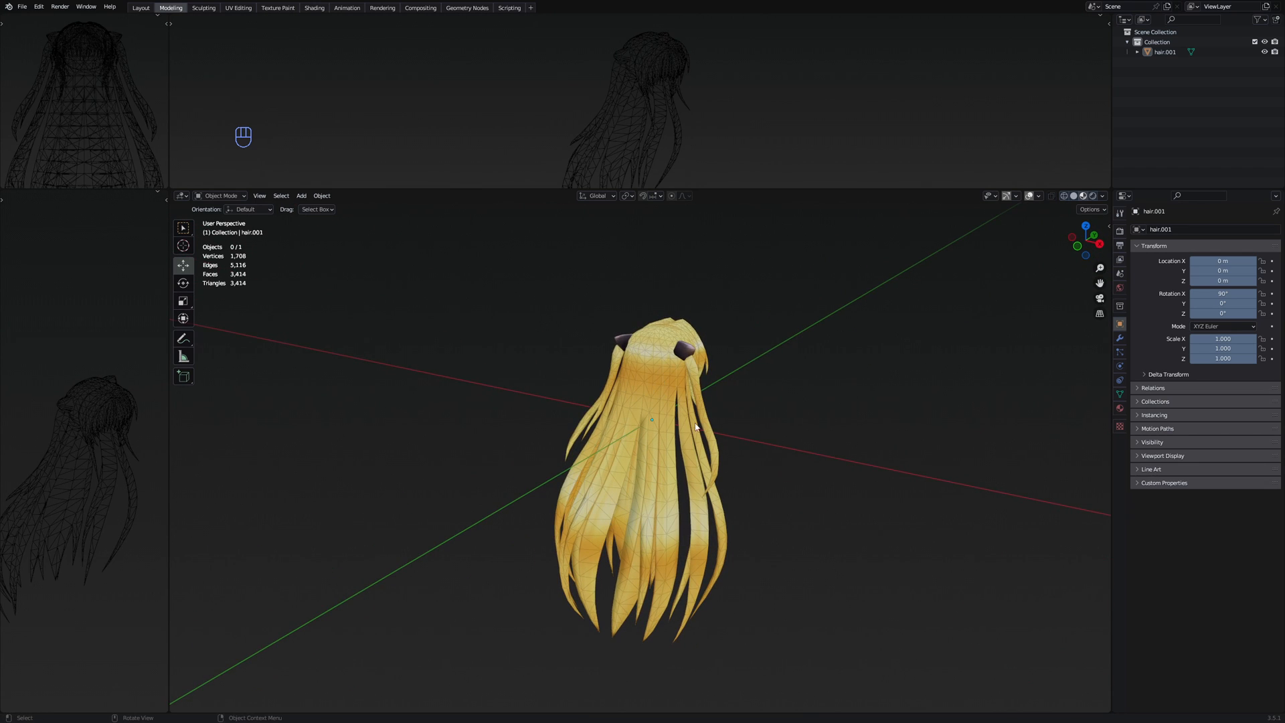
middle_drag(695, 427, 593, 416)
scroll(689, 396, up, 4)
middle_drag(698, 394, 682, 399)
scroll(677, 375, up, 4)
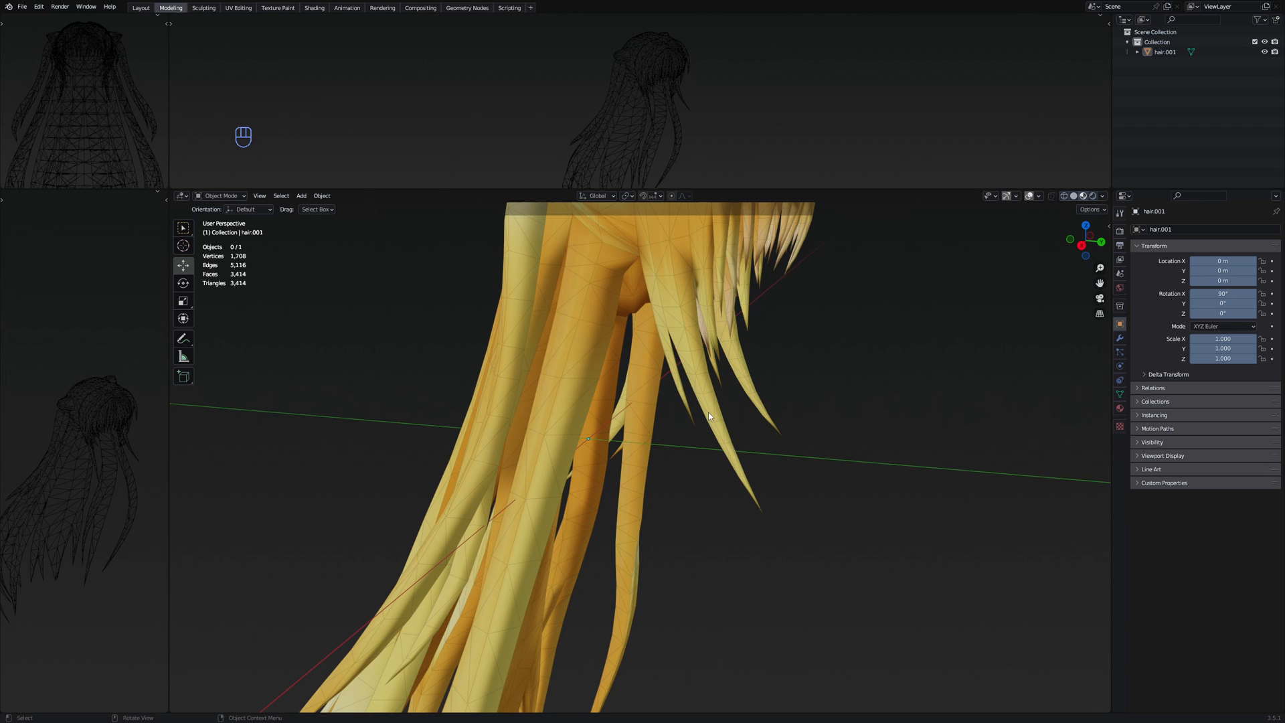
middle_drag(748, 504, 654, 458)
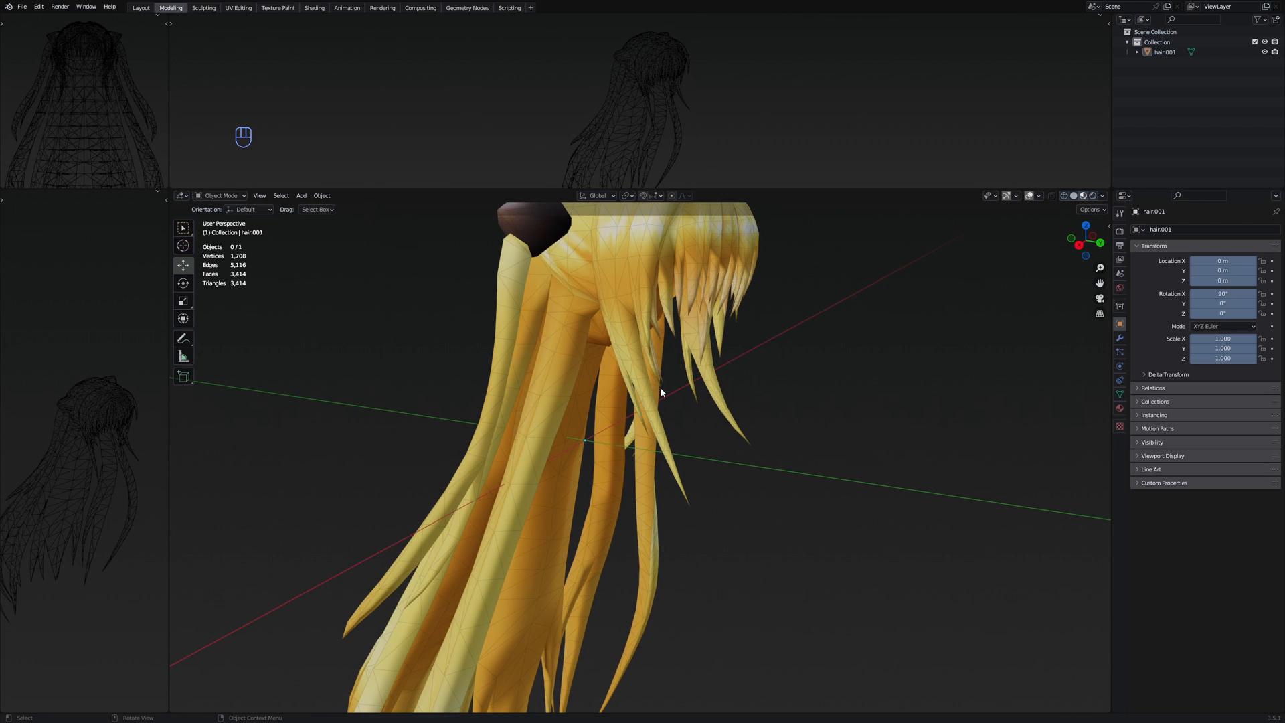
scroll(661, 392, down, 3)
middle_drag(661, 392, 554, 385)
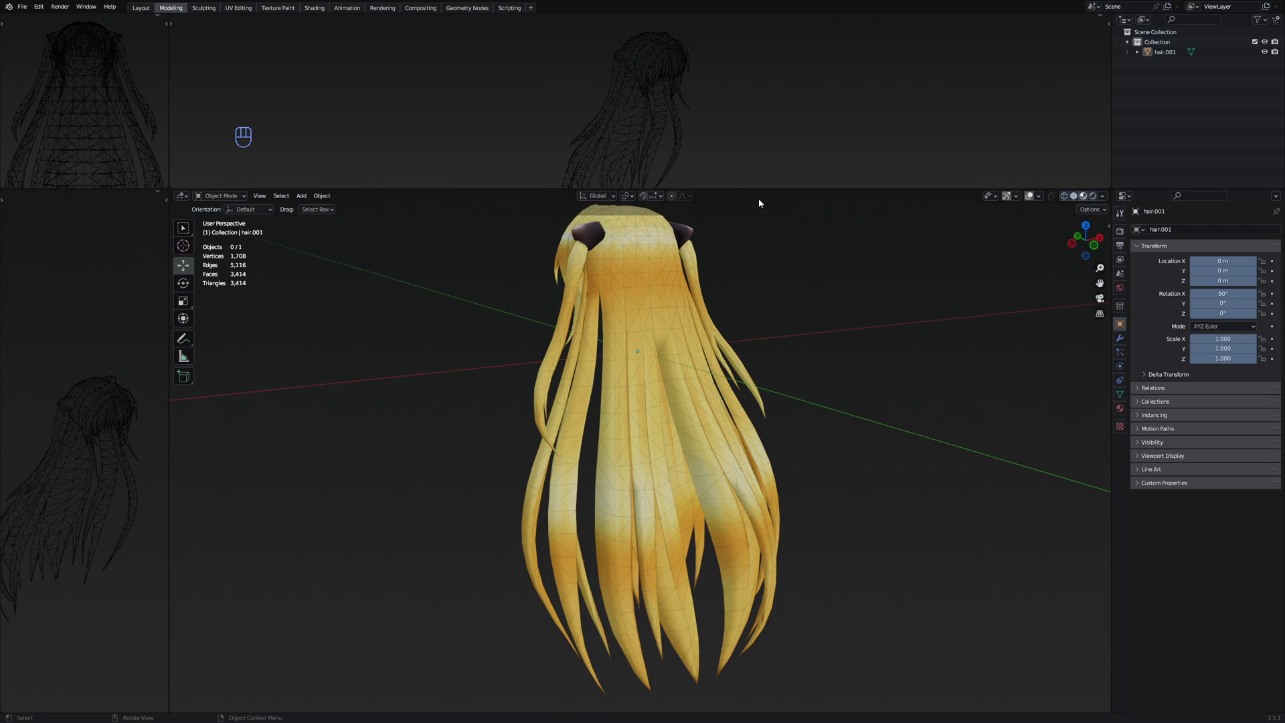
middle_drag(570, 447, 623, 361)
scroll(623, 362, up, 3)
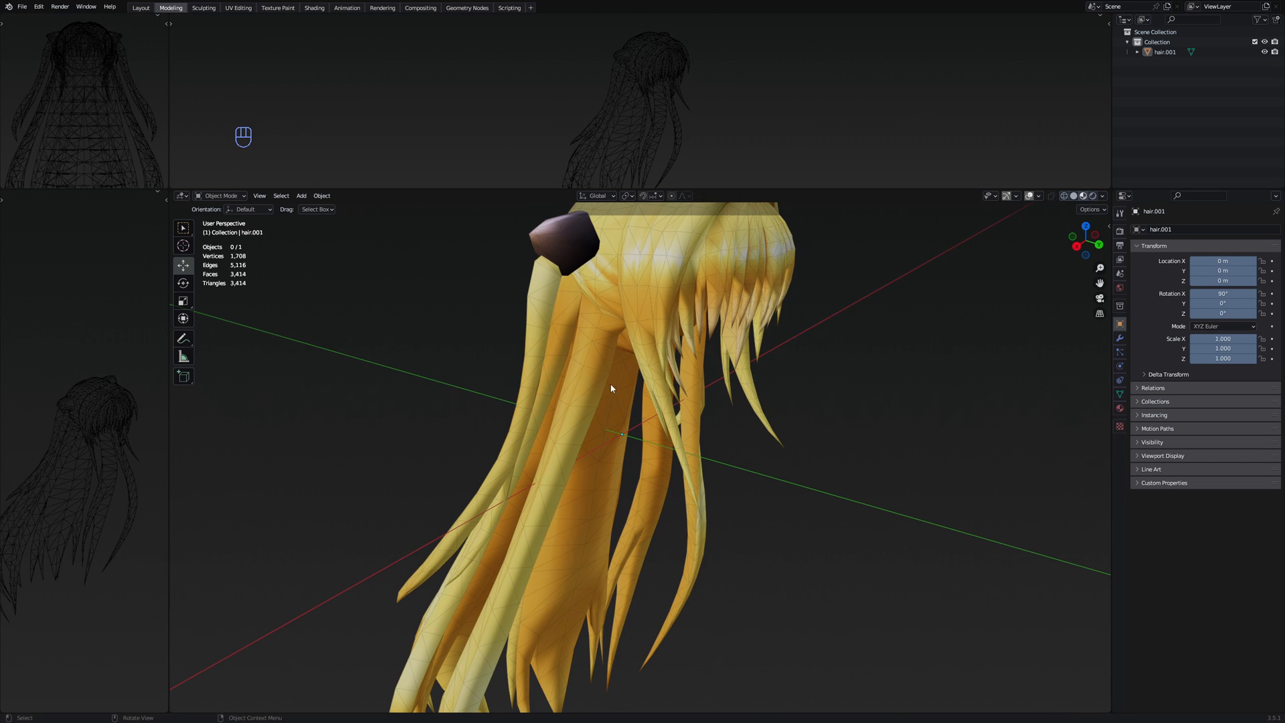
scroll(584, 390, up, 4)
middle_drag(659, 343, 556, 367)
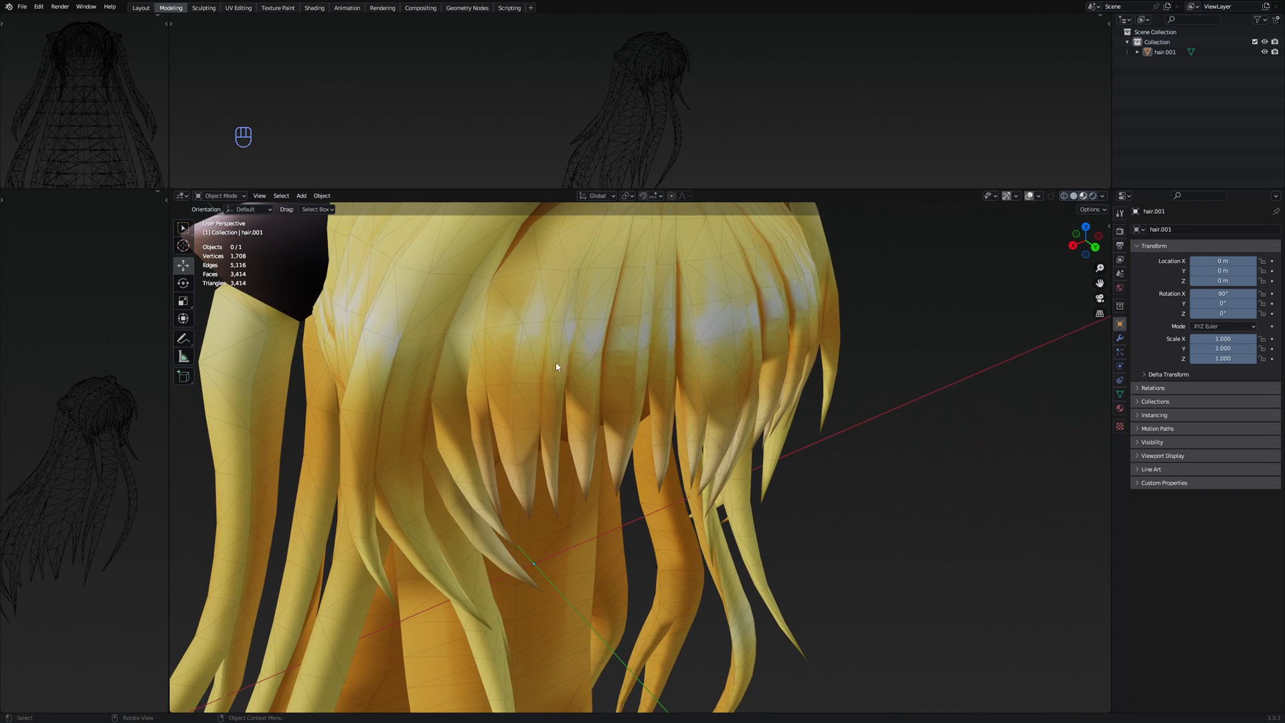
middle_drag(564, 449, 512, 435)
shift+middle_drag(477, 329, 624, 369)
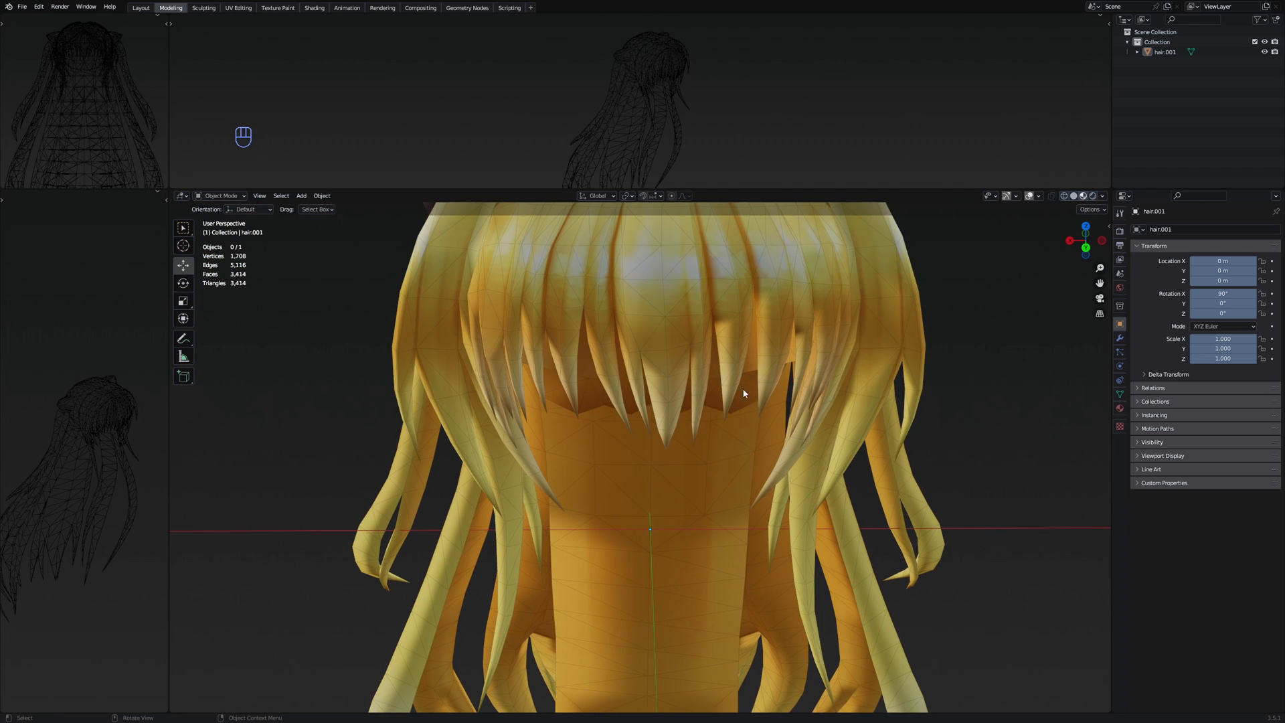
middle_drag(744, 394, 747, 299)
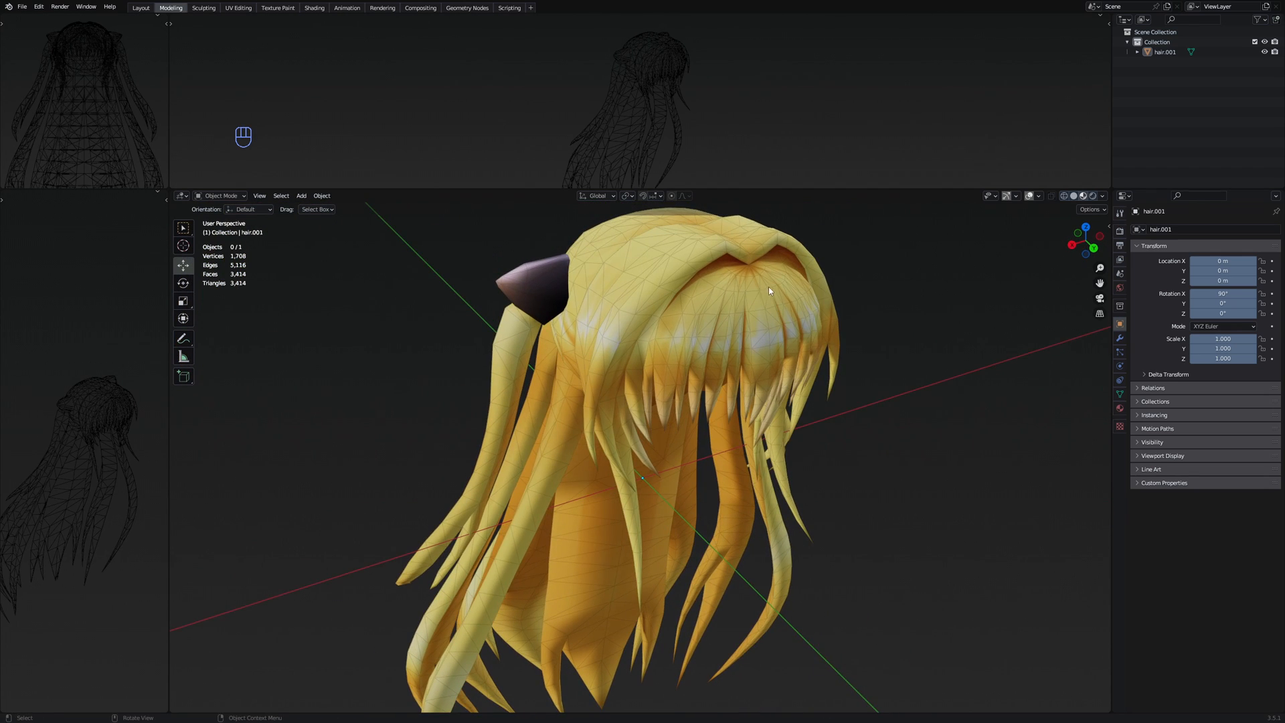
middle_drag(768, 368, 595, 409)
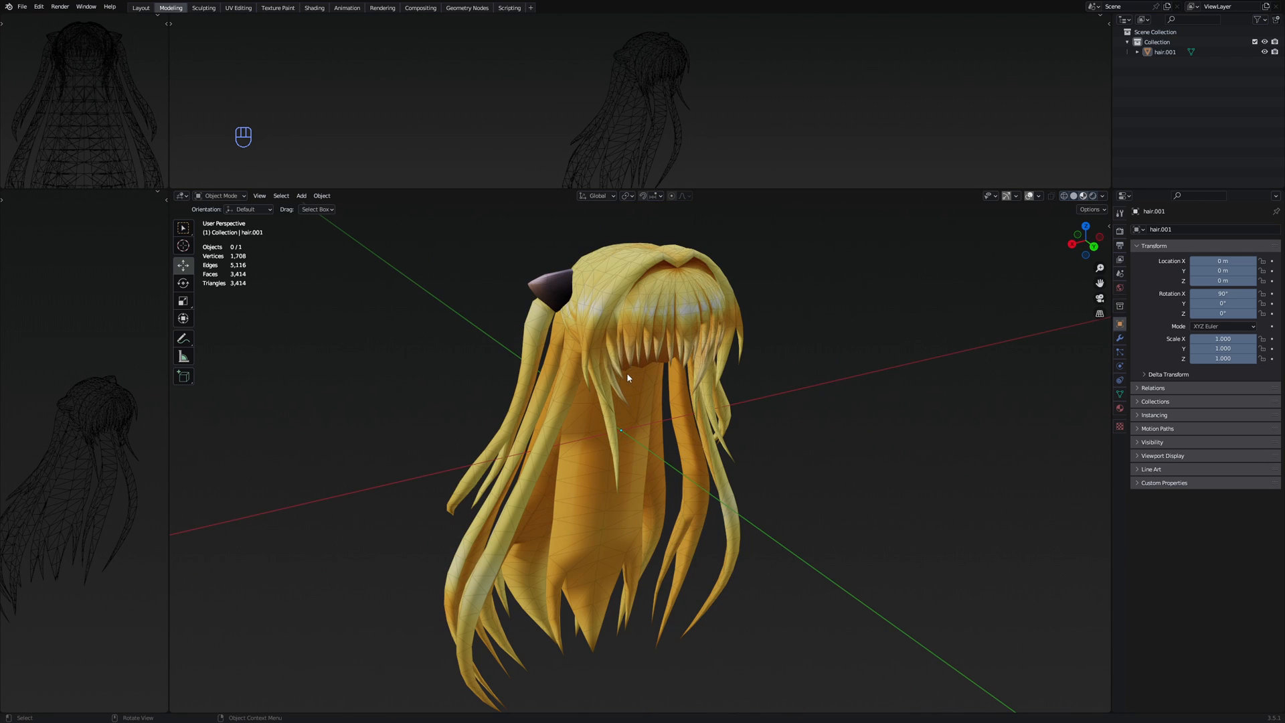
Add an armature to the scene
key(shift+a)
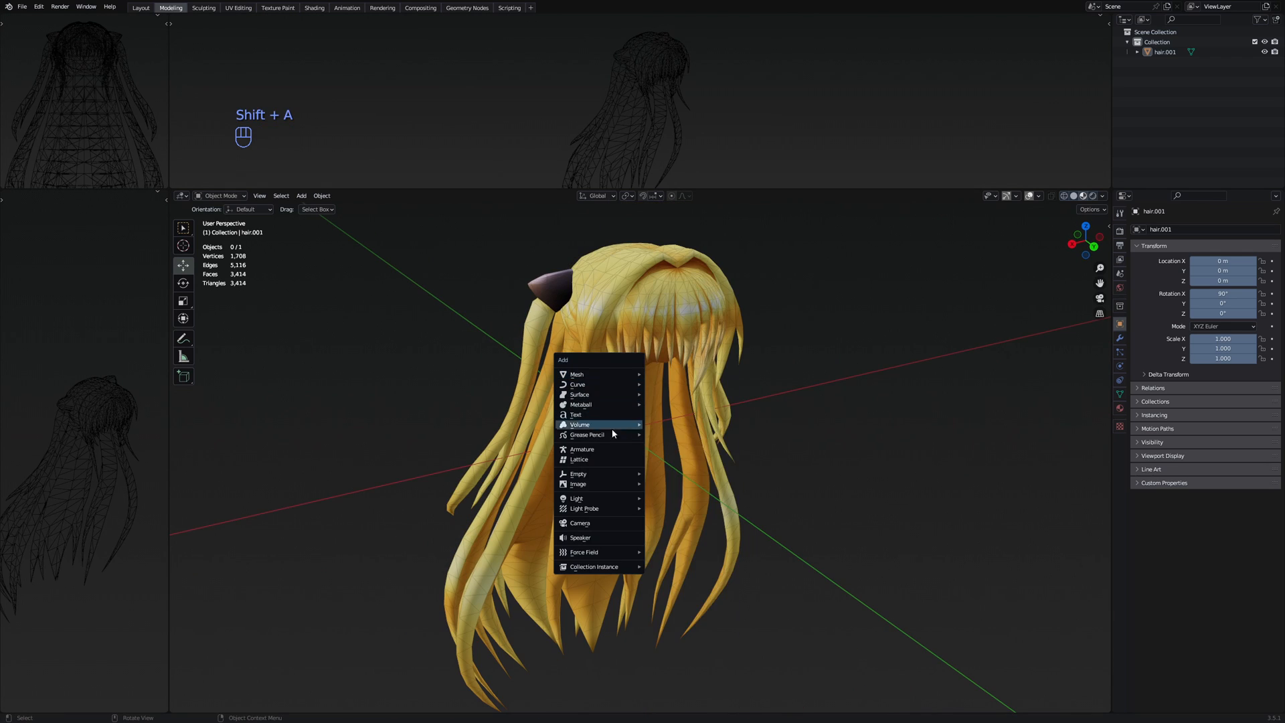
click(596, 455)
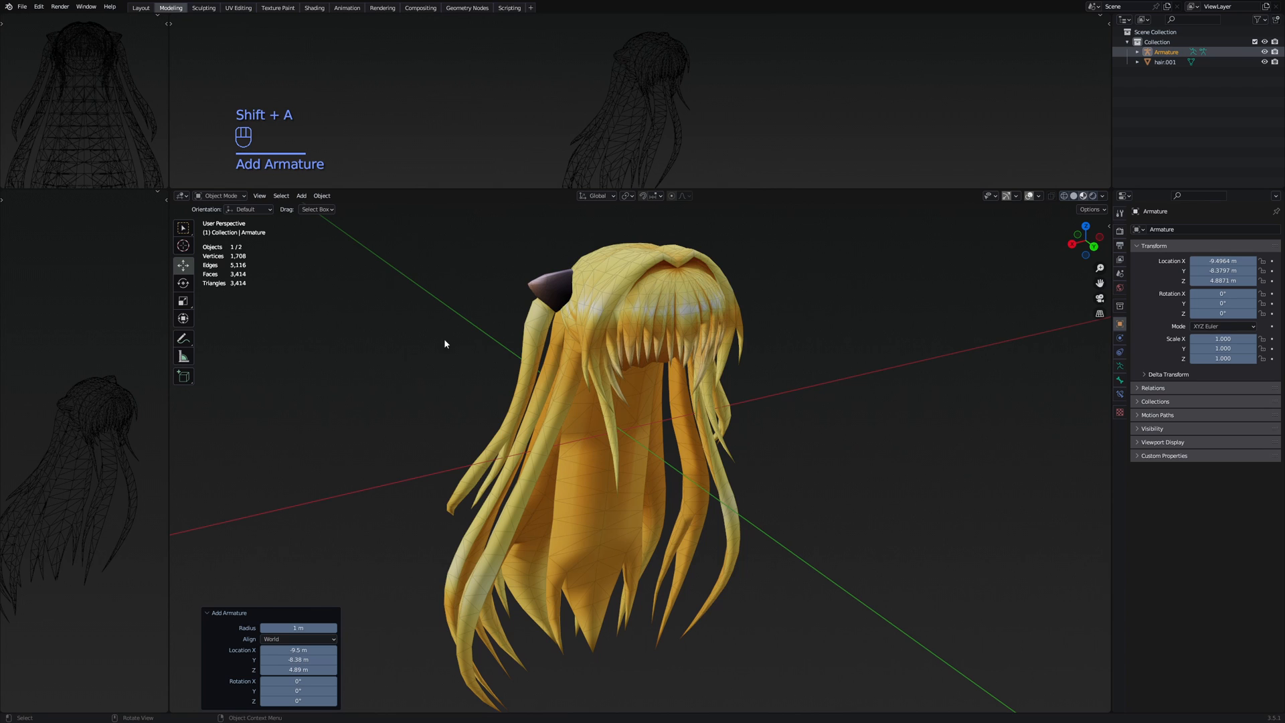
middle_drag(644, 404, 693, 395)
scroll(695, 381, down, 5)
shift+middle_drag(697, 344, 661, 357)
Snap the 3D cursor to the world origin and place the armature there at 0 m on X, Y and Z
key(F3)
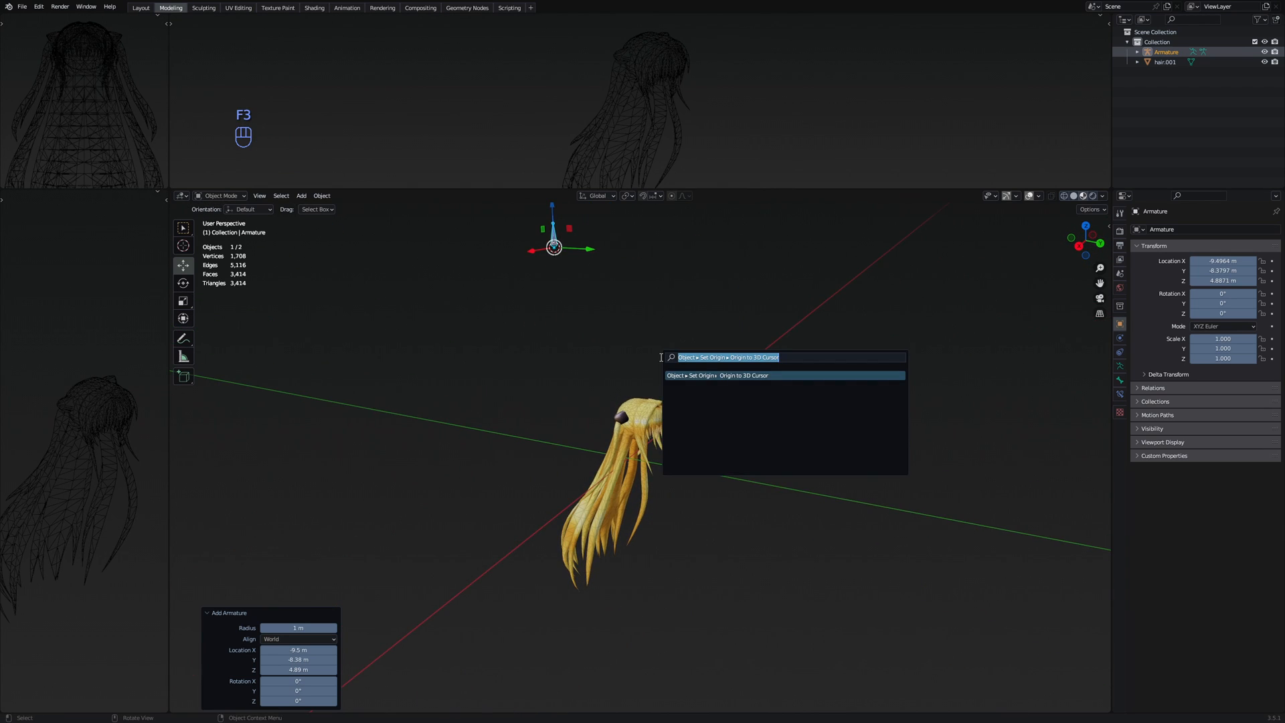
text(cursor to world)
key(Return)
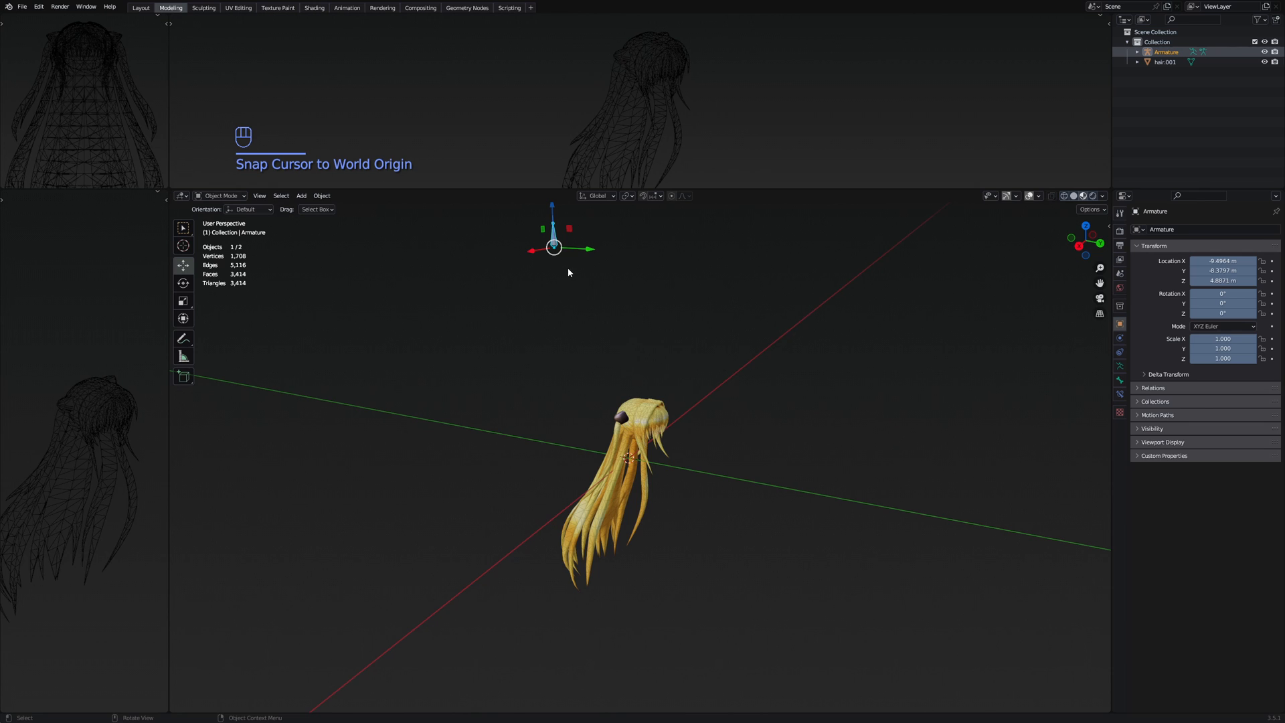
click(667, 472)
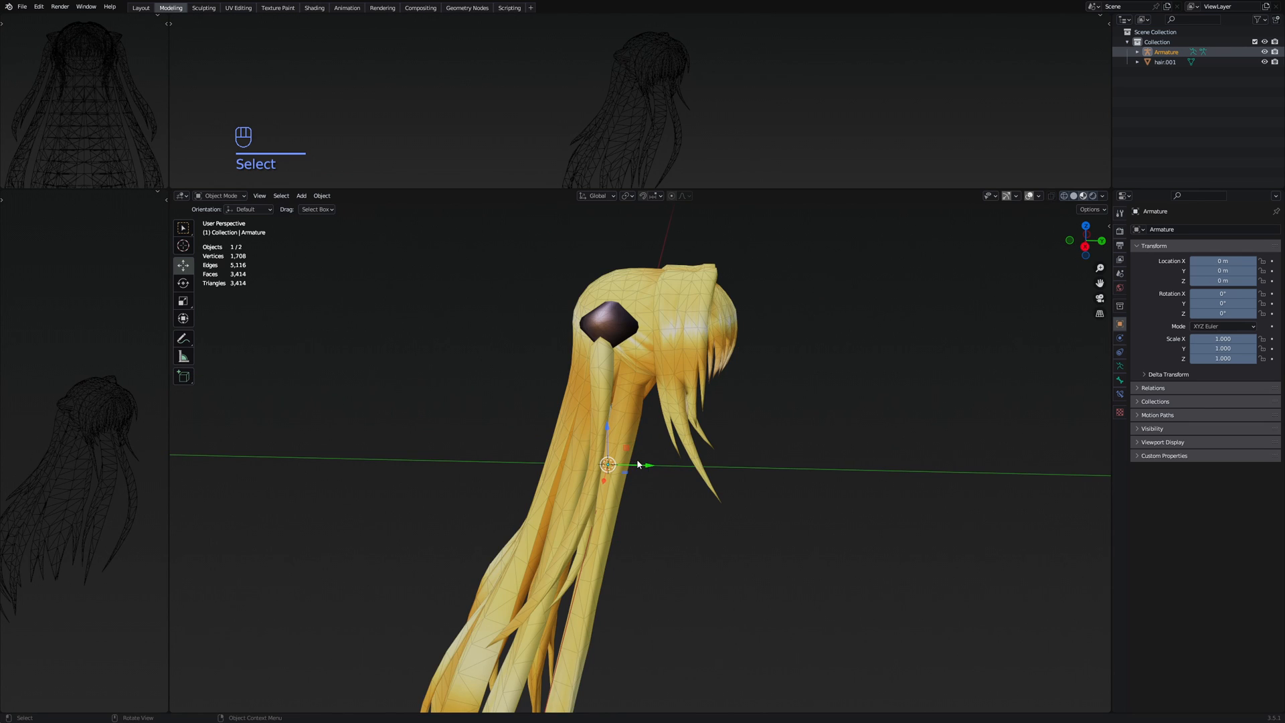
Move the armature forward to about 0.69 m on Y and shorten its bone by lowering the tip about 0.56 m
drag(637, 460, 697, 469)
middle_drag(698, 468, 670, 399)
key(Tab)
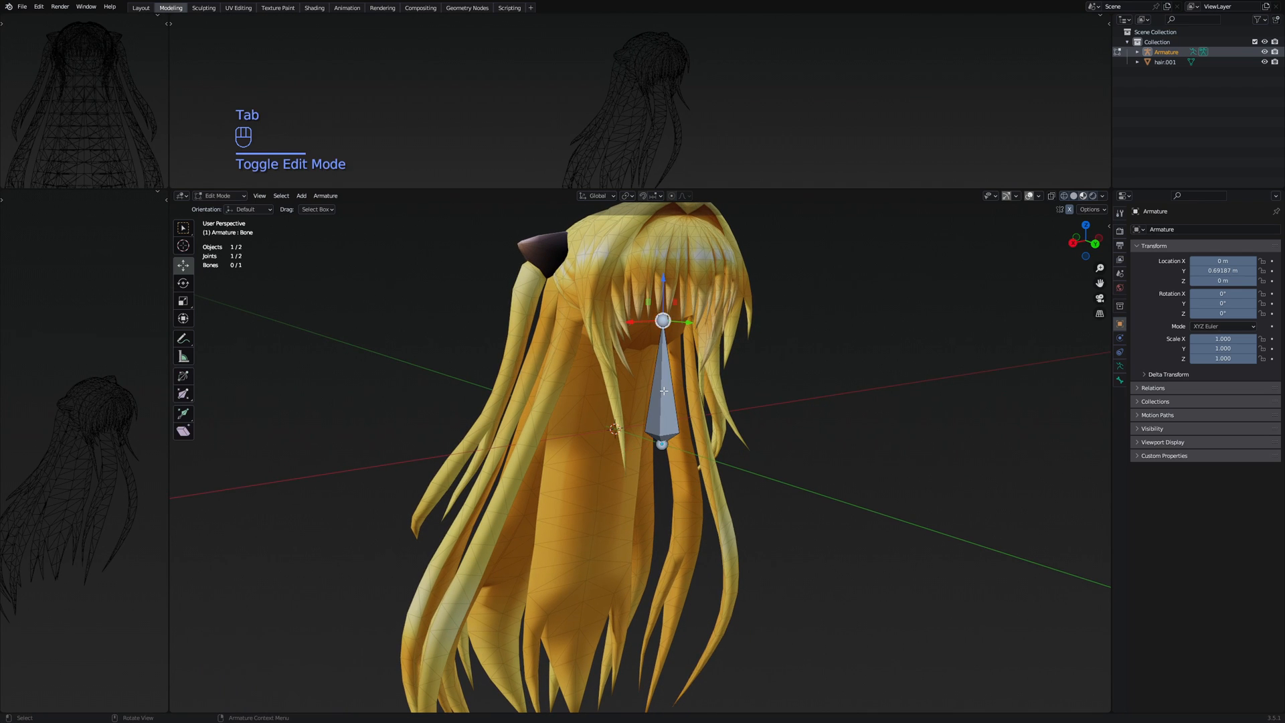
drag(664, 279, 663, 391)
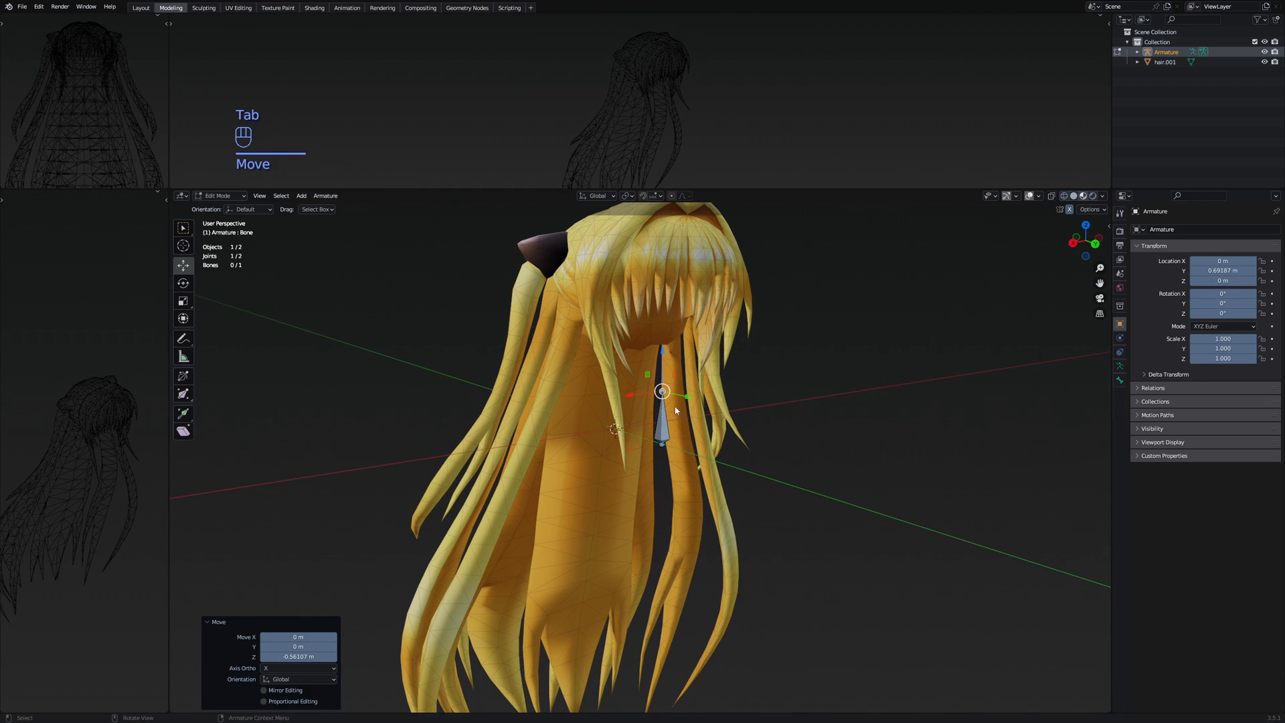
Lower the bone's tip slightly further and shift the armature back to about 0.49 m on Y
key(Tab)
key(Tab)
middle_drag(683, 416, 665, 415)
scroll(665, 415, up, 1)
drag(665, 344, 664, 367)
middle_drag(690, 415, 596, 415)
middle_drag(619, 423, 687, 401)
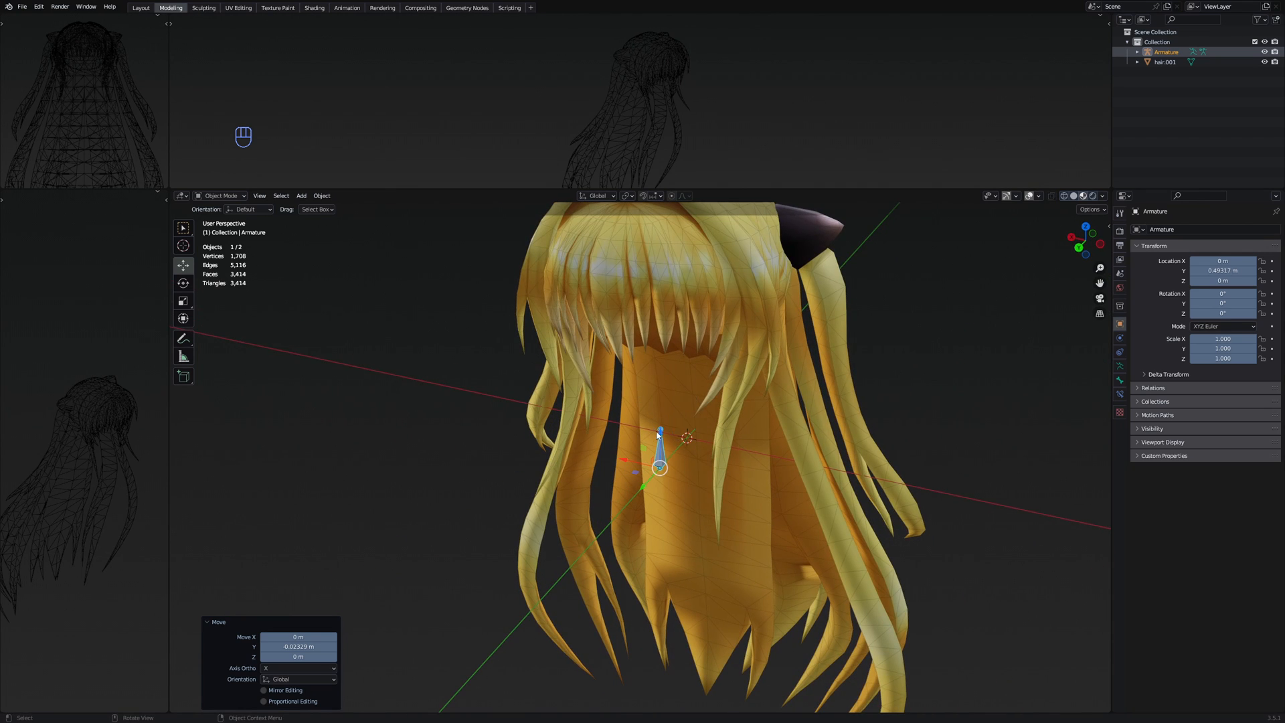
key(Tab)
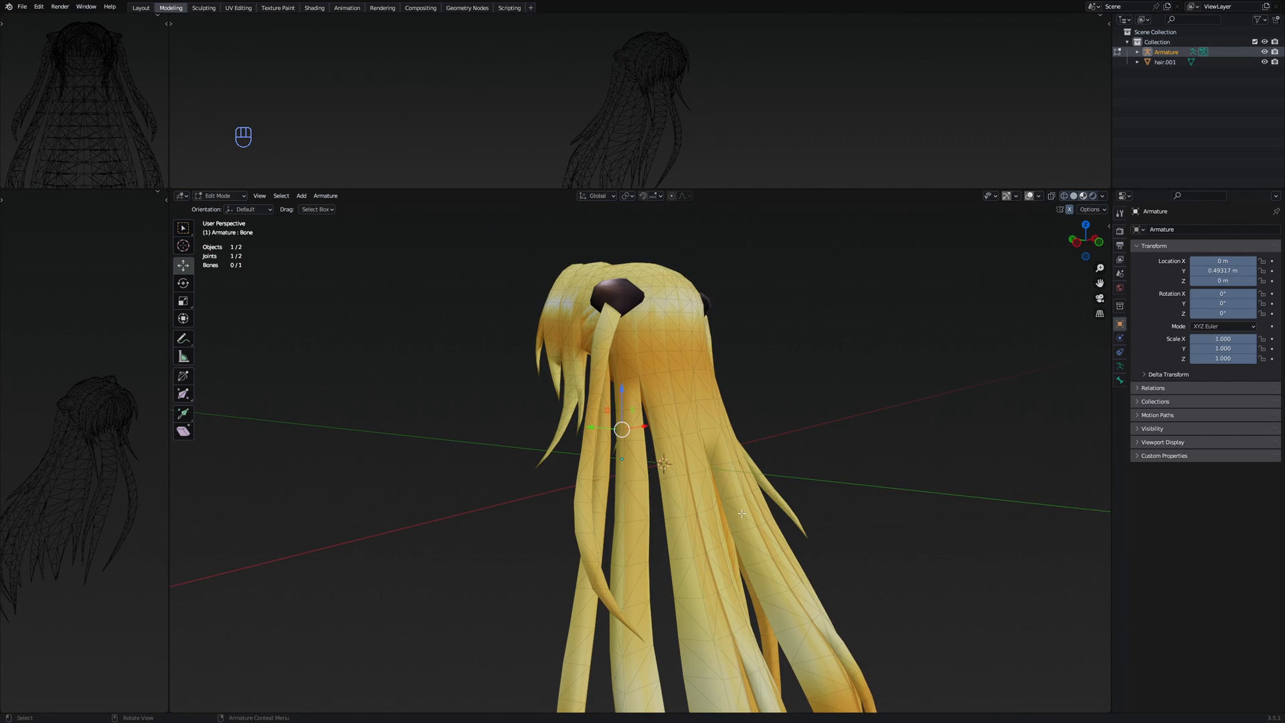
scroll(697, 410, up, 6)
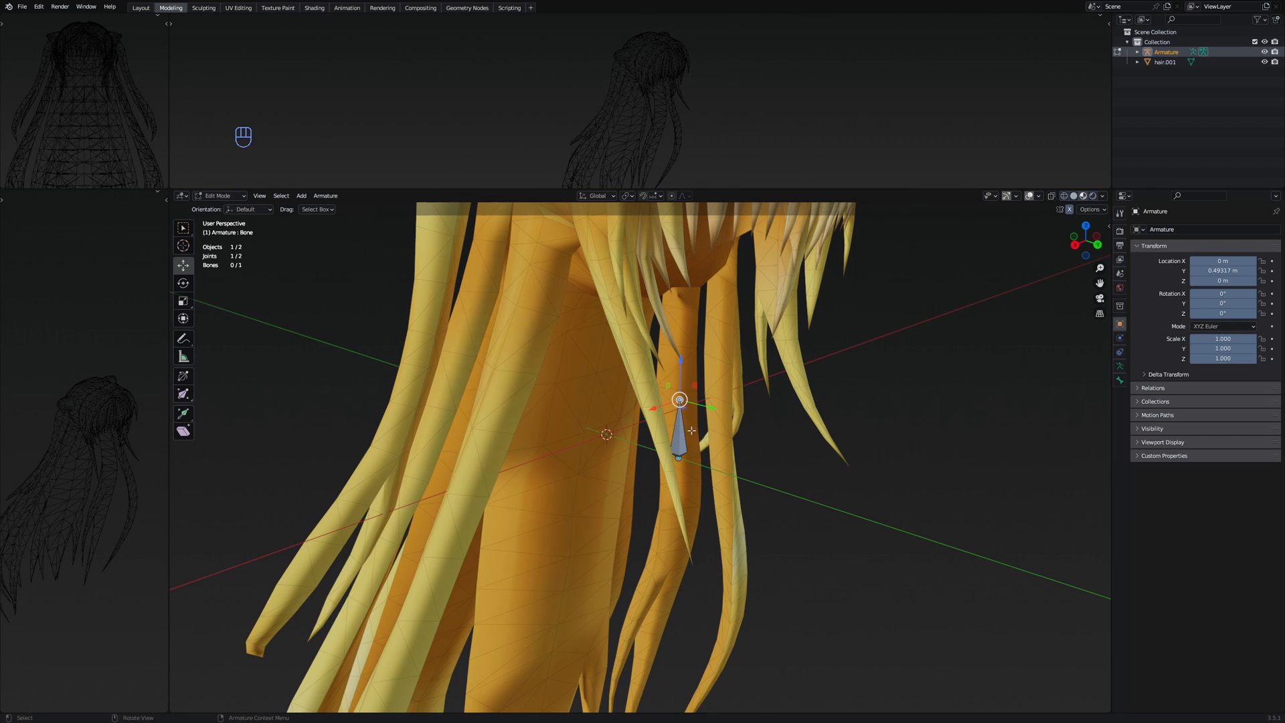
key(Tab)
key(Tab)
key(Tab)
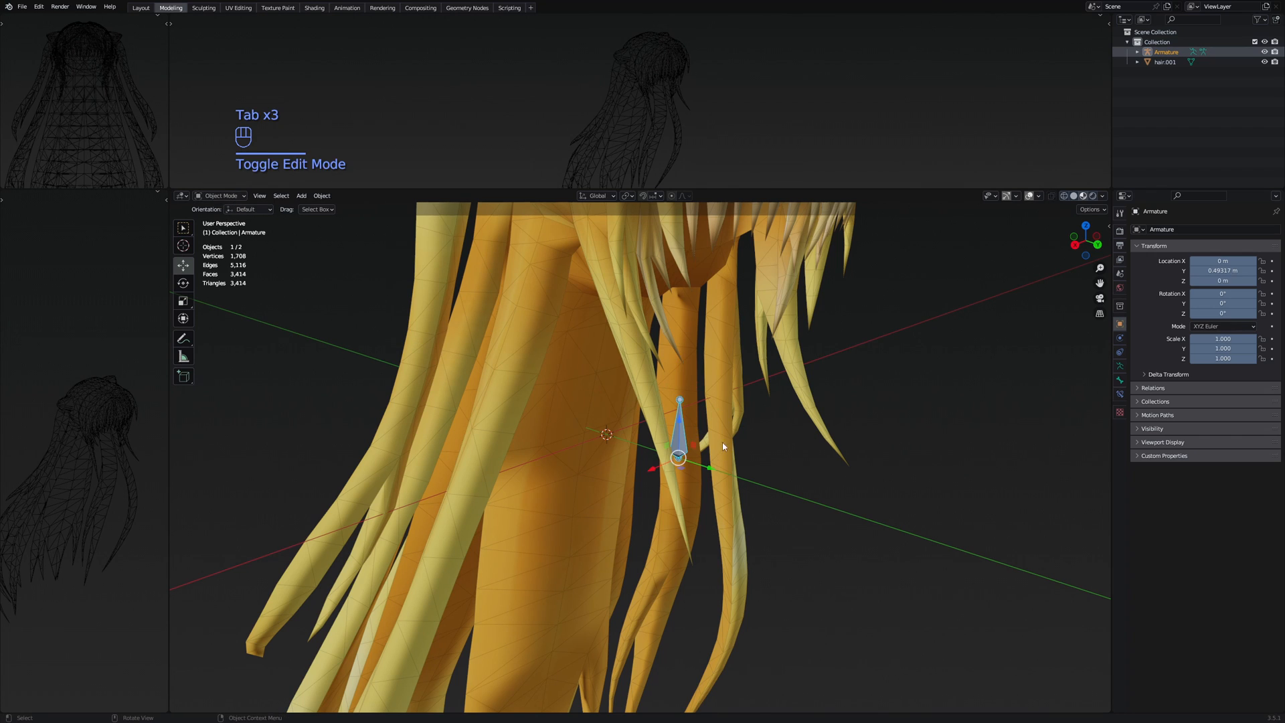
In Edit Mode, extrude a bone from the first bone's tip along global Y into the back hair and nudge its end about 0.014 m
key(Tab)
click(680, 401)
scroll(681, 401, up, 1)
shift+middle_drag(680, 401, 790, 443)
key(e)
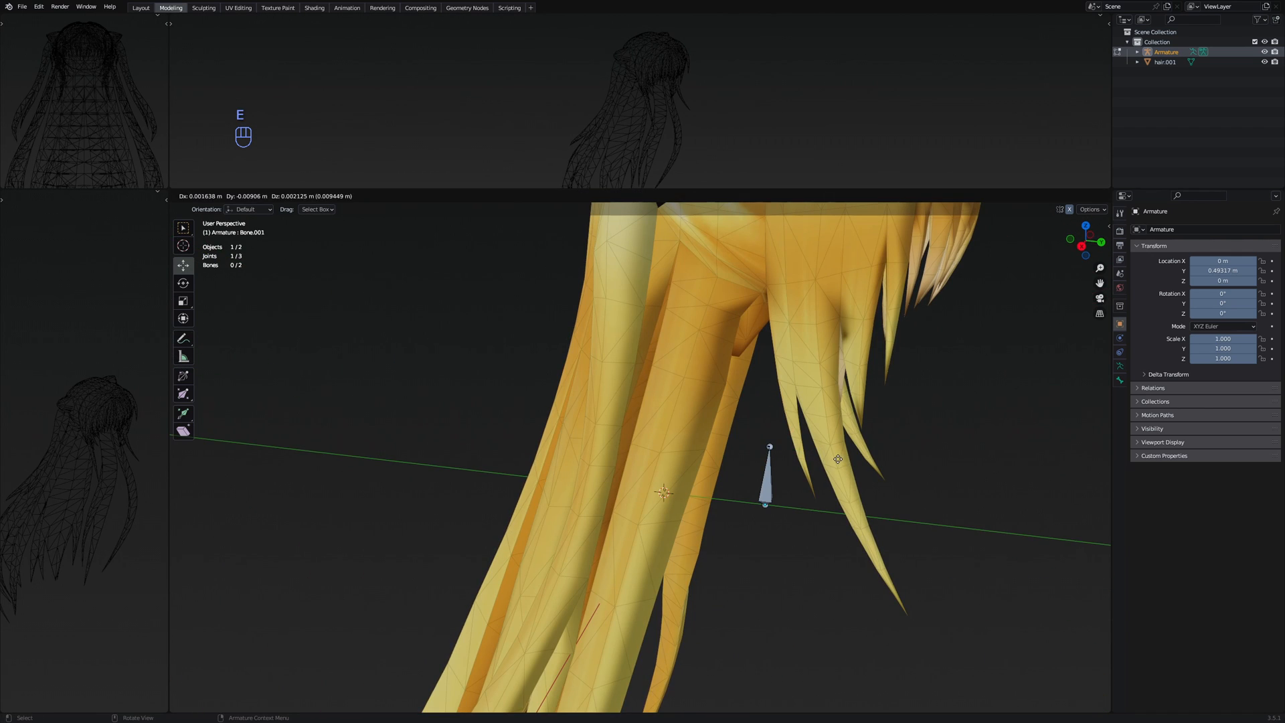
key(y)
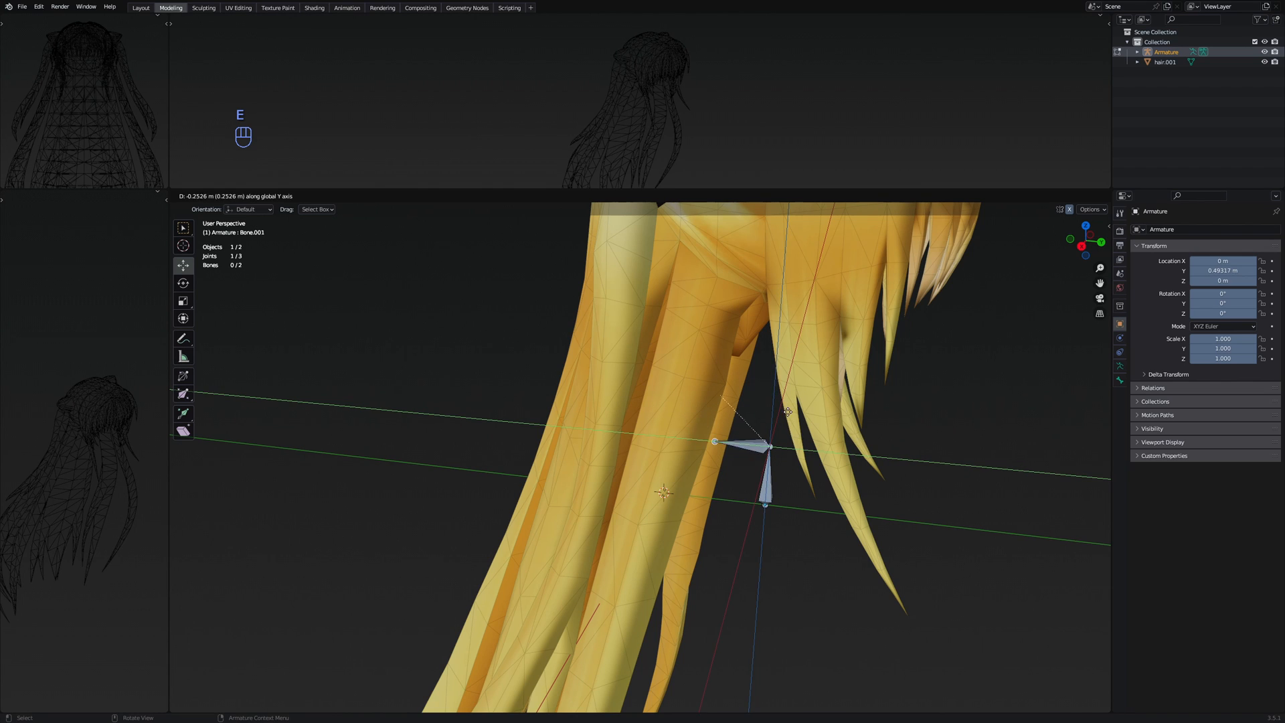
click(648, 428)
middle_drag(548, 431, 706, 459)
drag(676, 439, 679, 438)
middle_drag(782, 406, 769, 384)
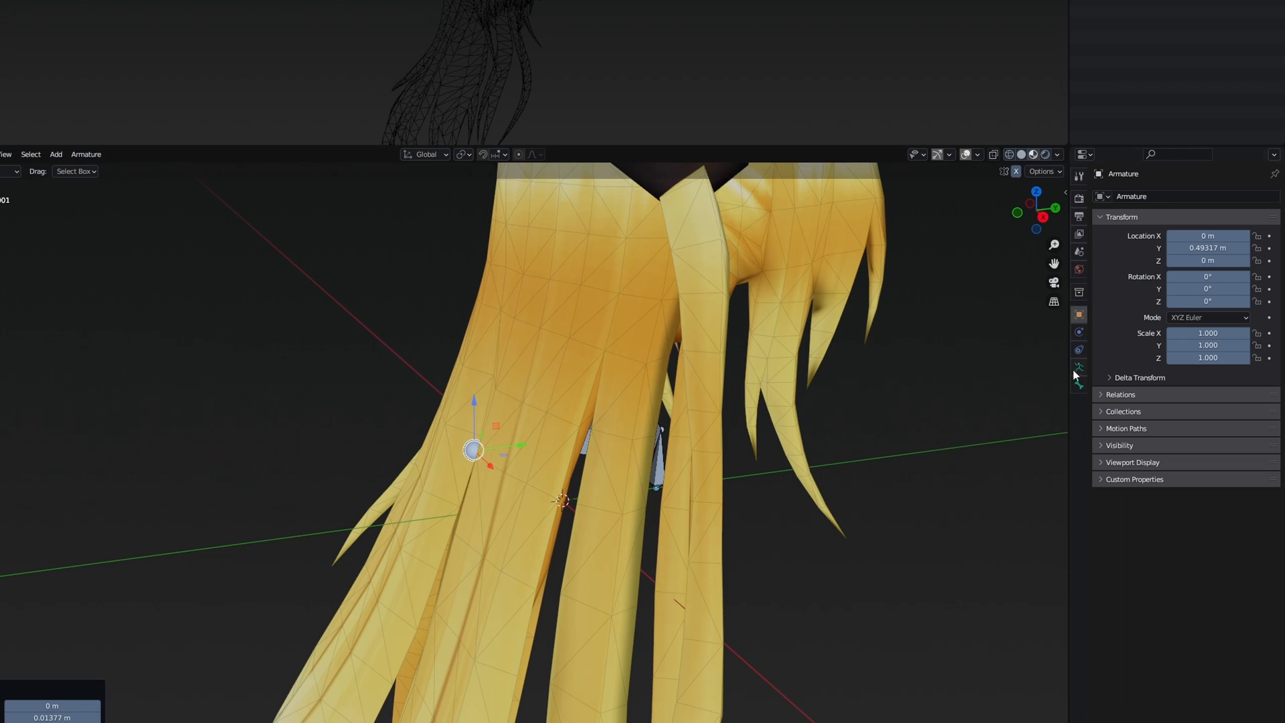
Set the armature's viewport display to In Front so its bones are drawn over the hair mesh
click(1119, 365)
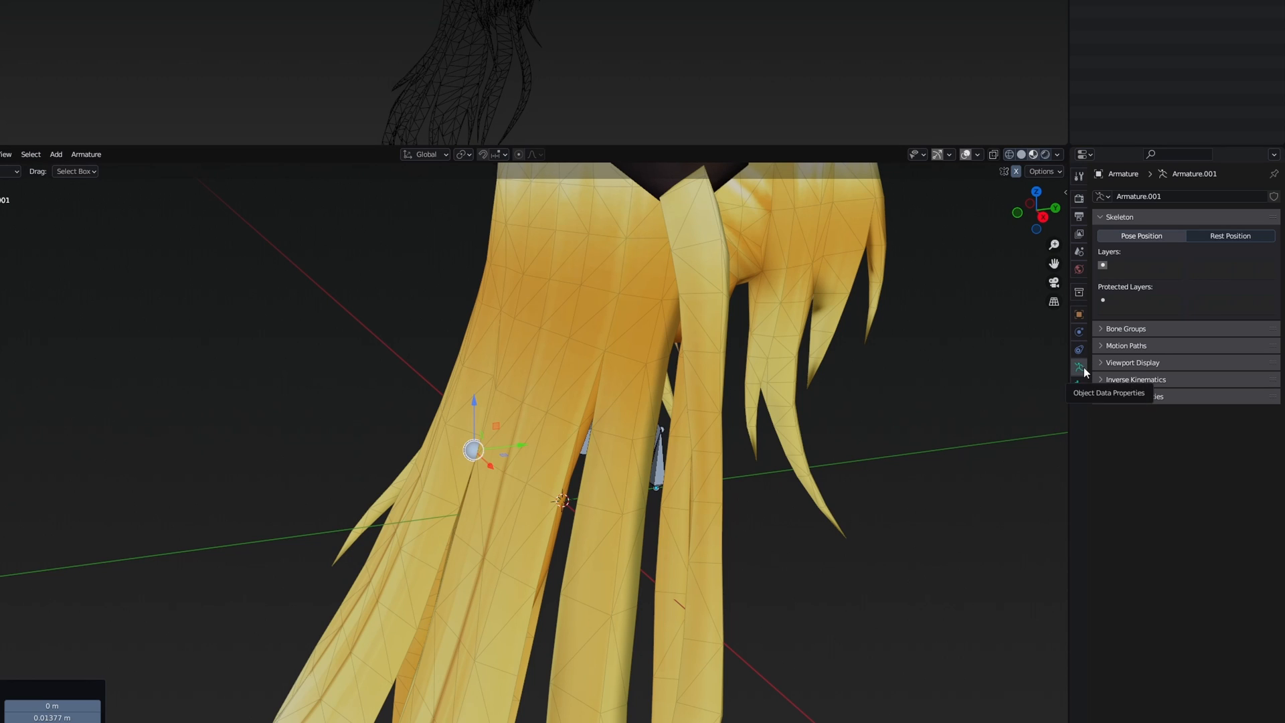
click(1117, 363)
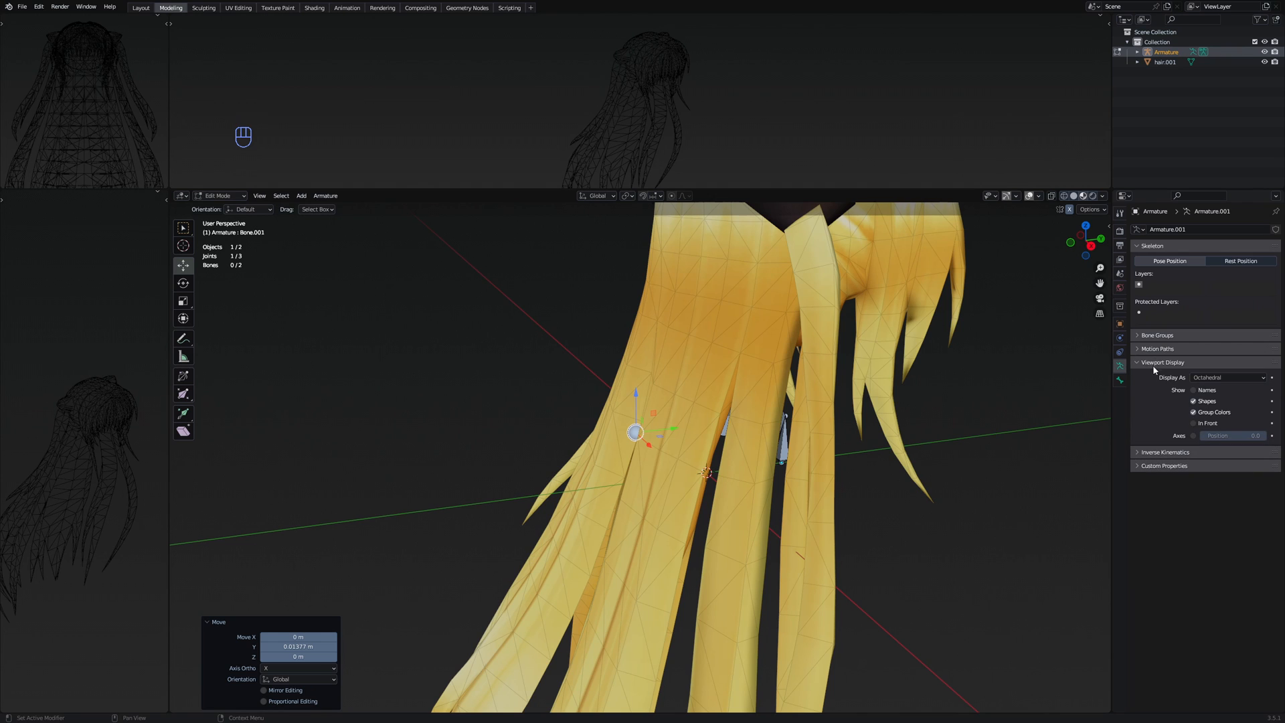
click(1213, 424)
middle_drag(750, 415, 677, 423)
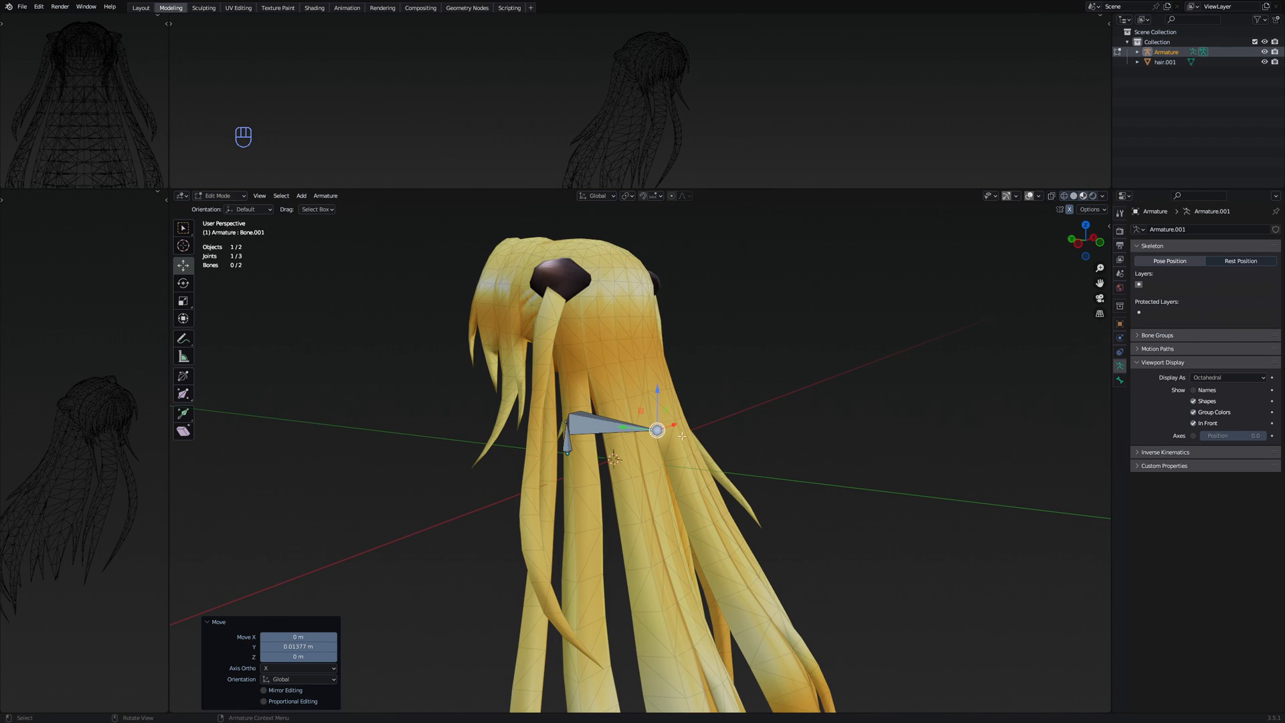
middle_drag(682, 436, 730, 323)
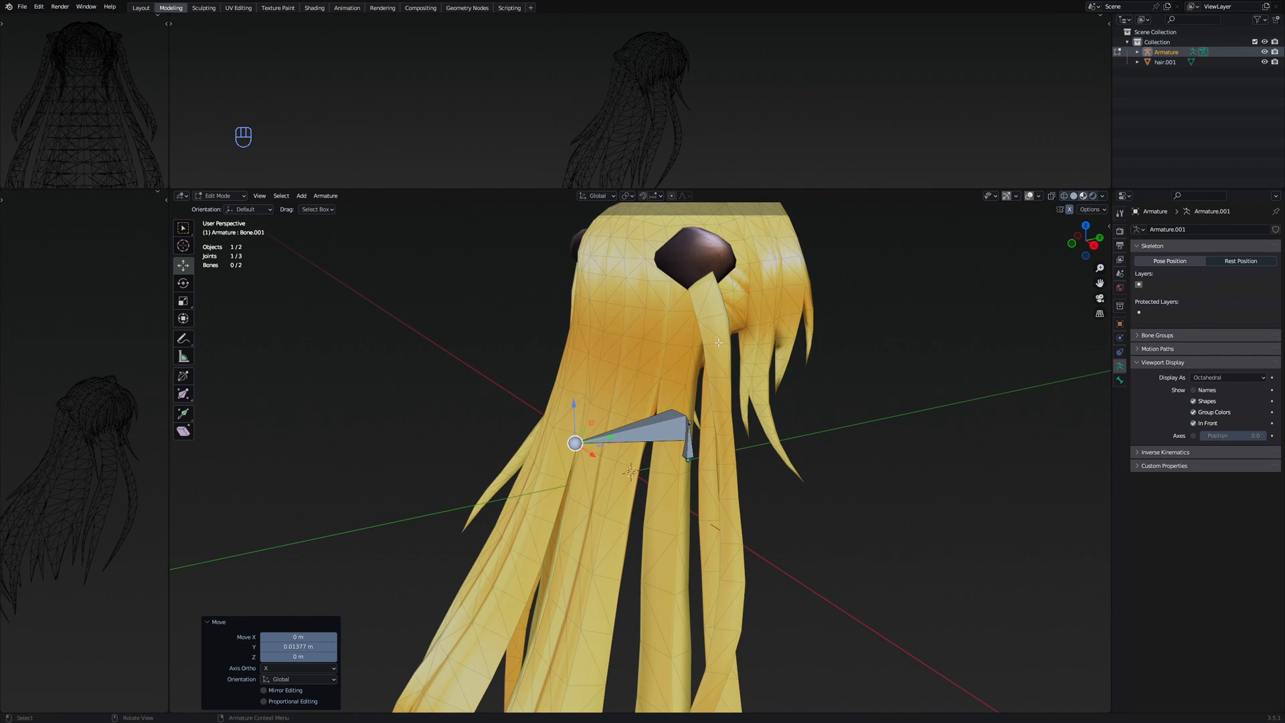
Raise the back bone's tip along Z into the upper back hair
middle_drag(594, 407, 562, 294)
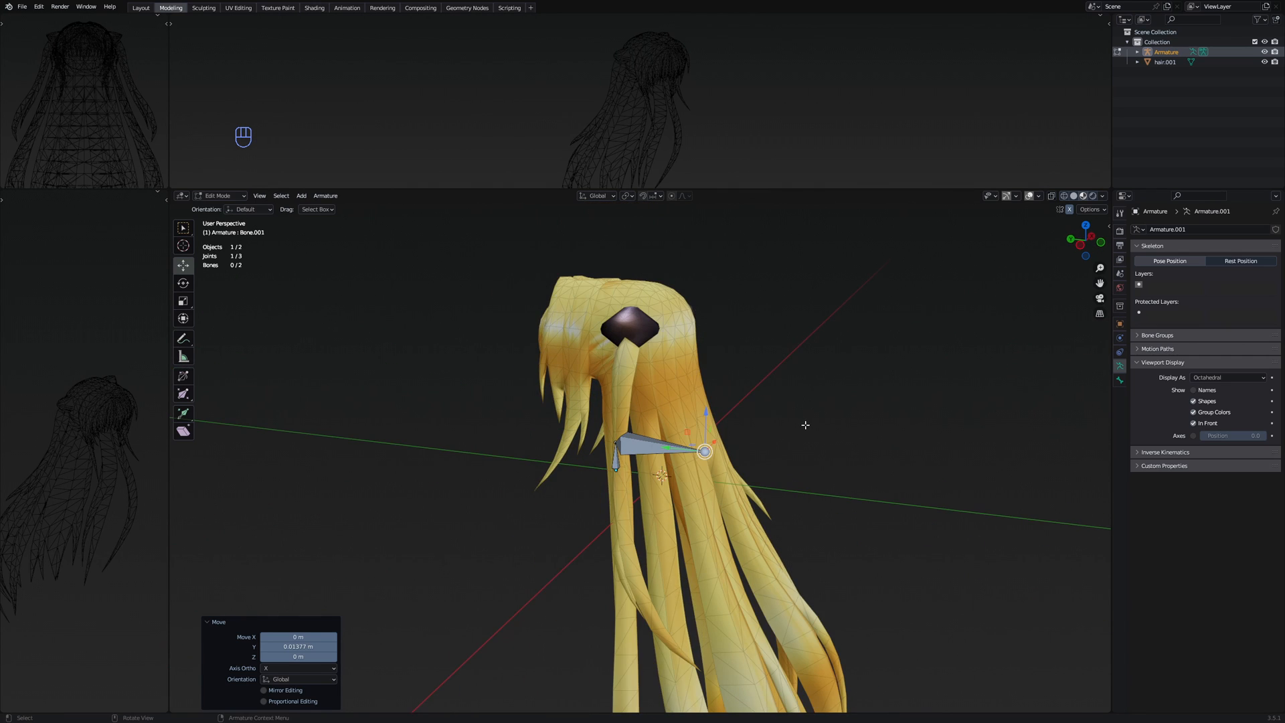
middle_drag(672, 378, 597, 382)
scroll(597, 382, up, 3)
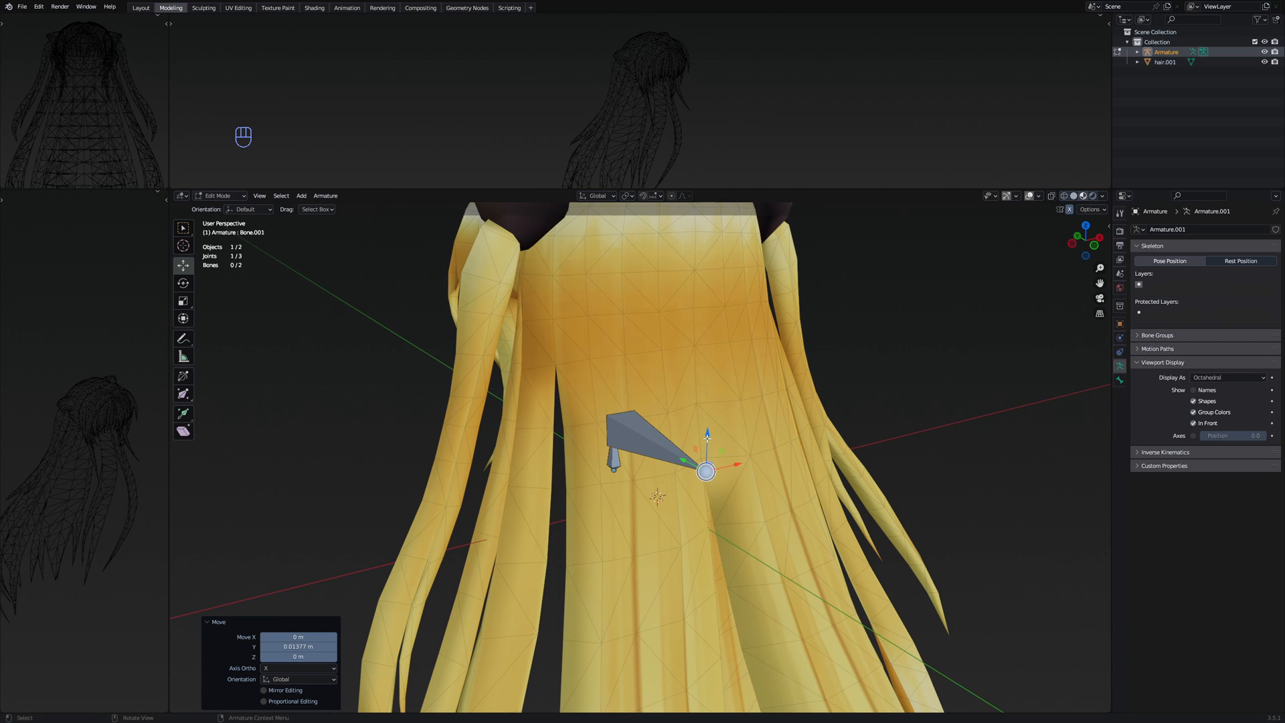
drag(707, 439, 710, 316)
middle_drag(711, 317, 629, 283)
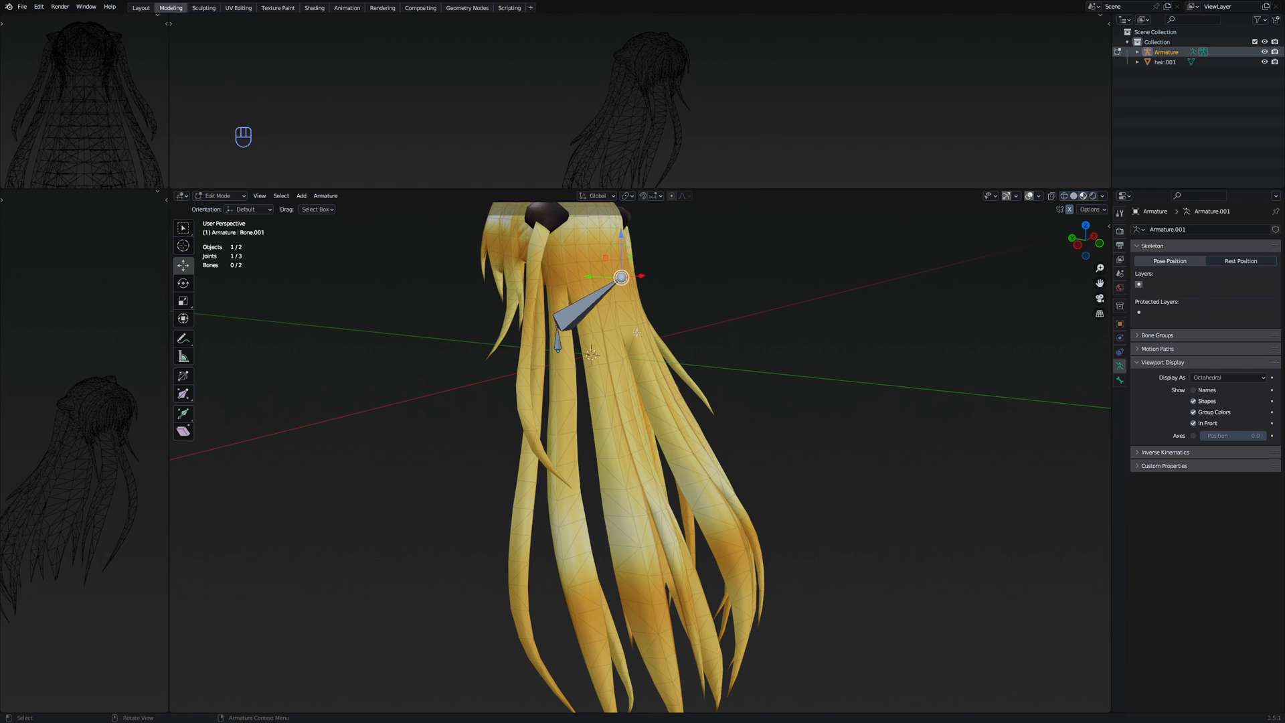
Extrude a bone about 0.84 m down along Z from the raised tip and shift its end about 0.056 m along Y
middle_drag(693, 380, 622, 342)
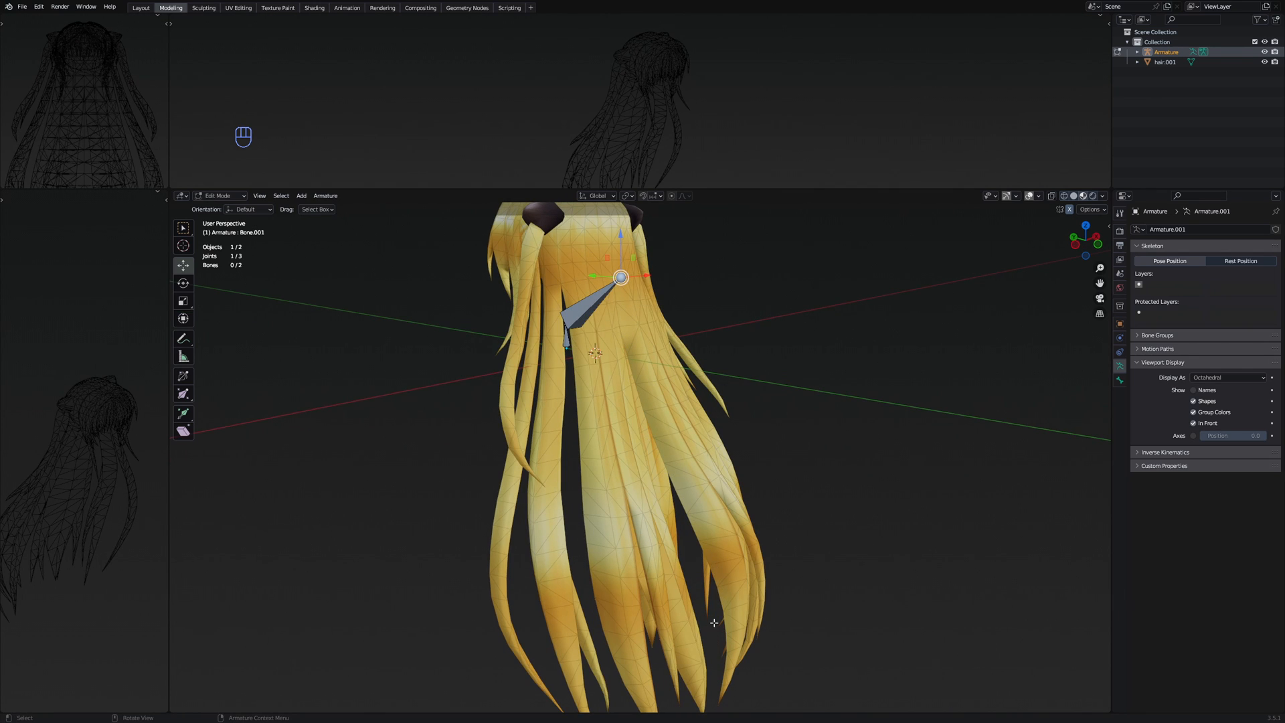
middle_drag(659, 418, 676, 448)
scroll(593, 439, down, 2)
scroll(633, 438, up, 2)
key(e)
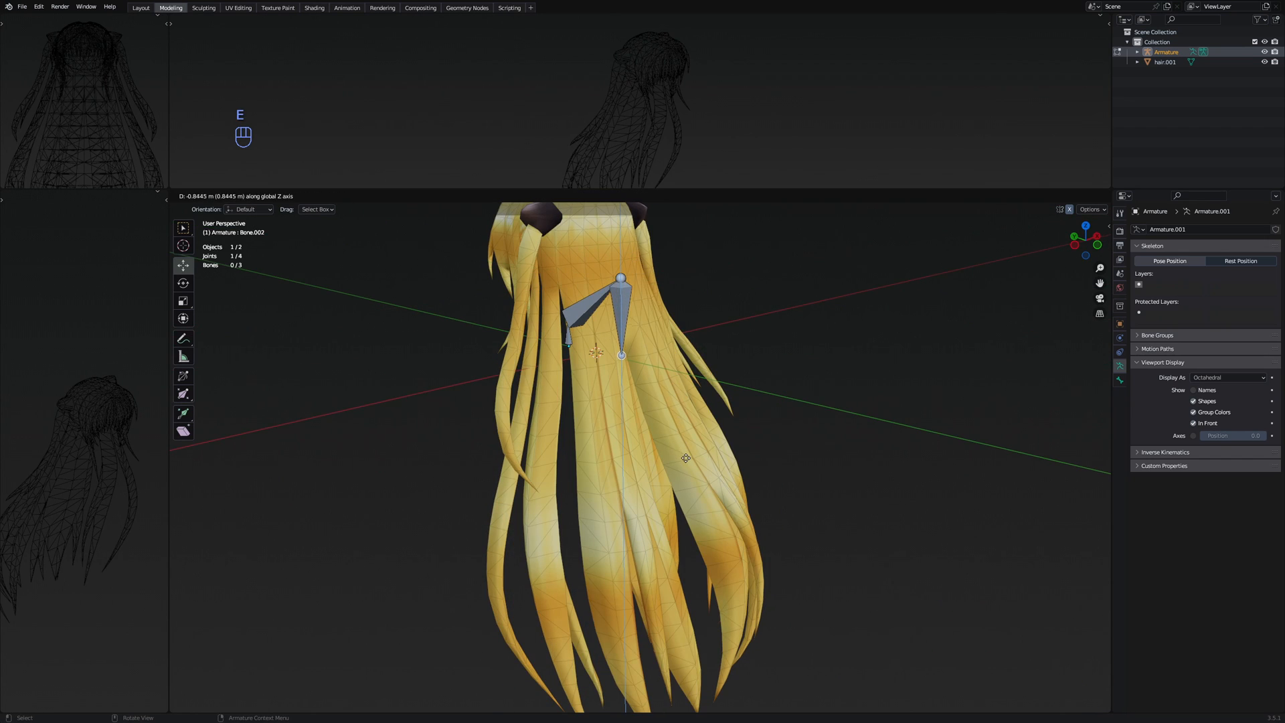
click(686, 457)
drag(597, 350, 602, 351)
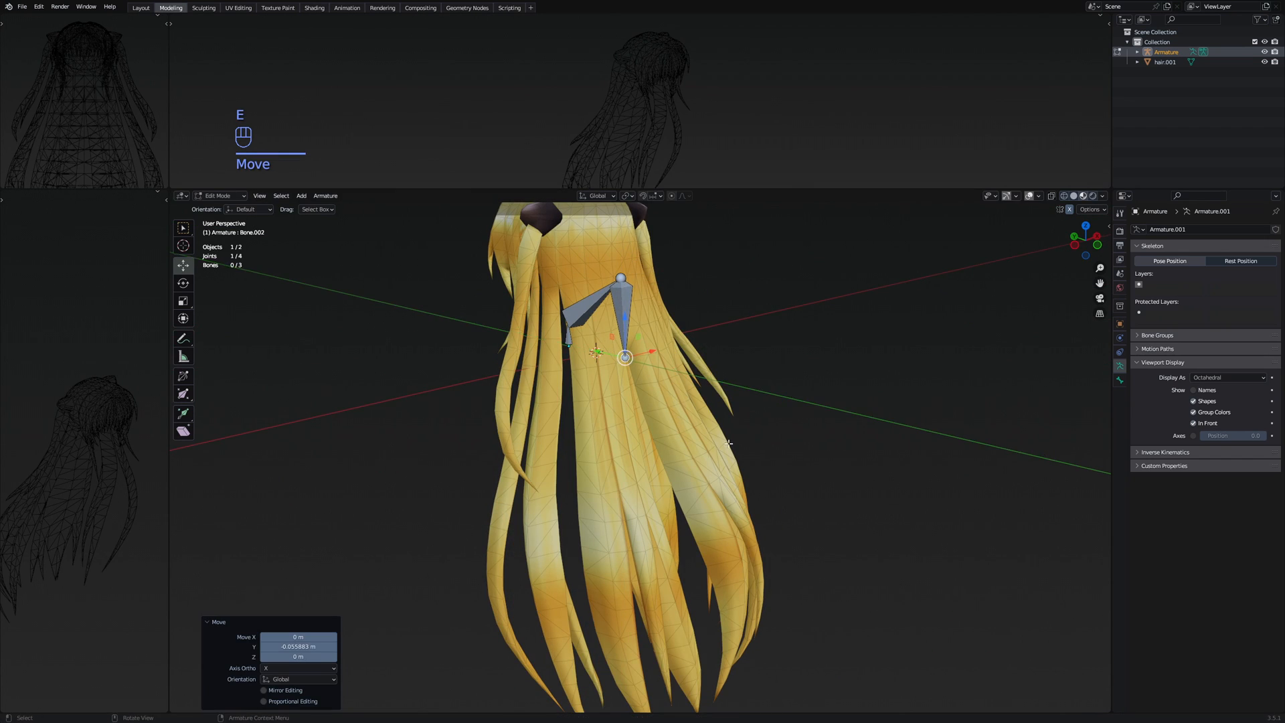
Shift the new bone's lower end about 0.11 m farther back along Y to follow the hair
middle_drag(702, 428, 724, 461)
shift+middle_drag(724, 460, 618, 443)
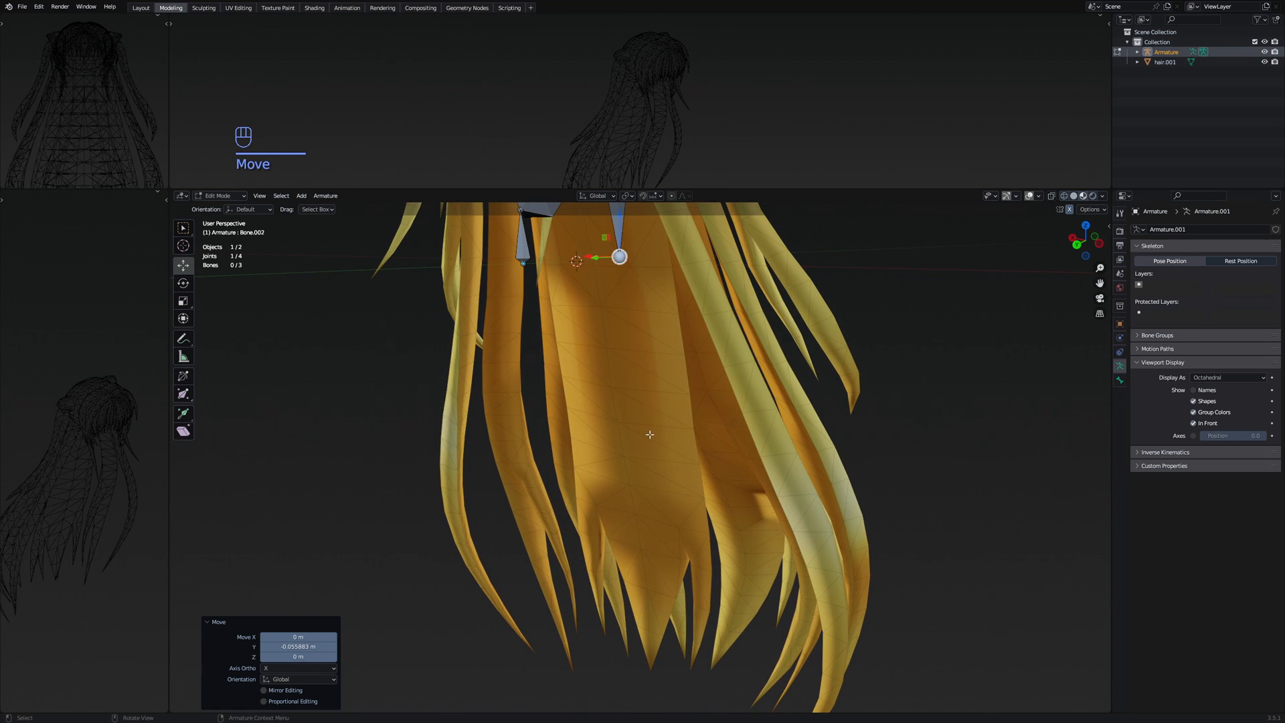
middle_drag(719, 449, 676, 455)
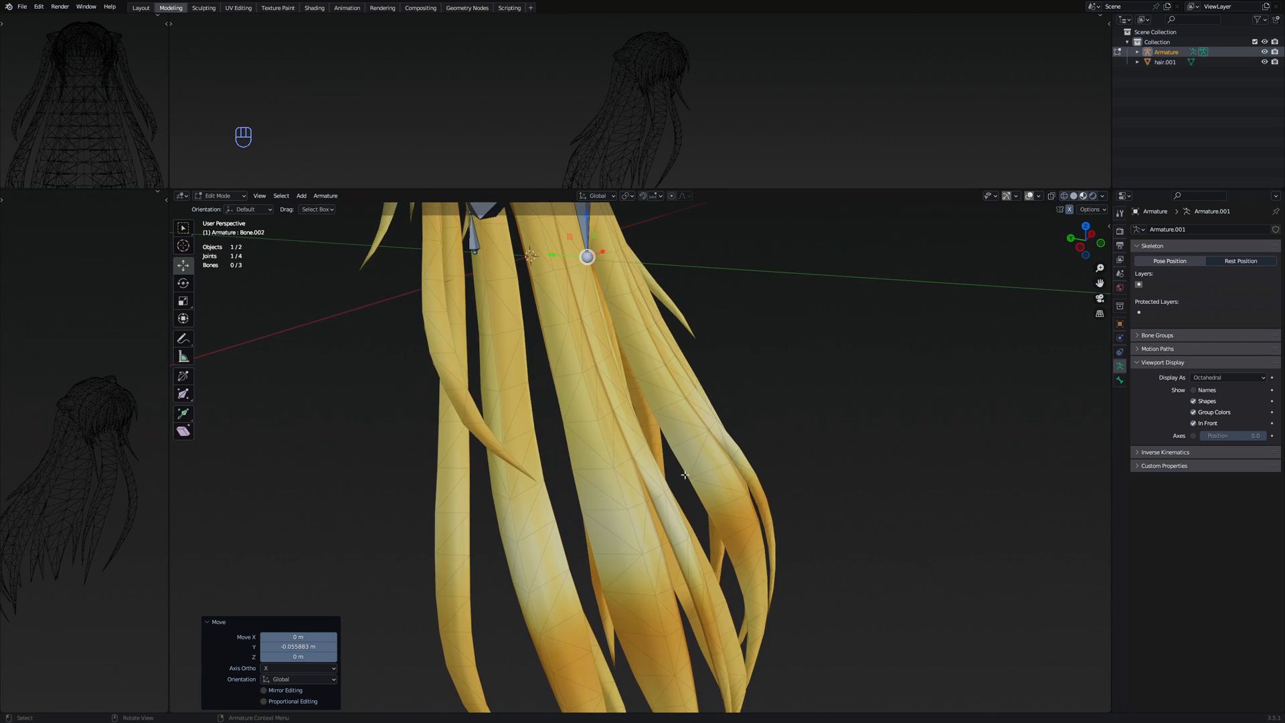
drag(553, 254, 569, 256)
middle_drag(669, 429, 634, 421)
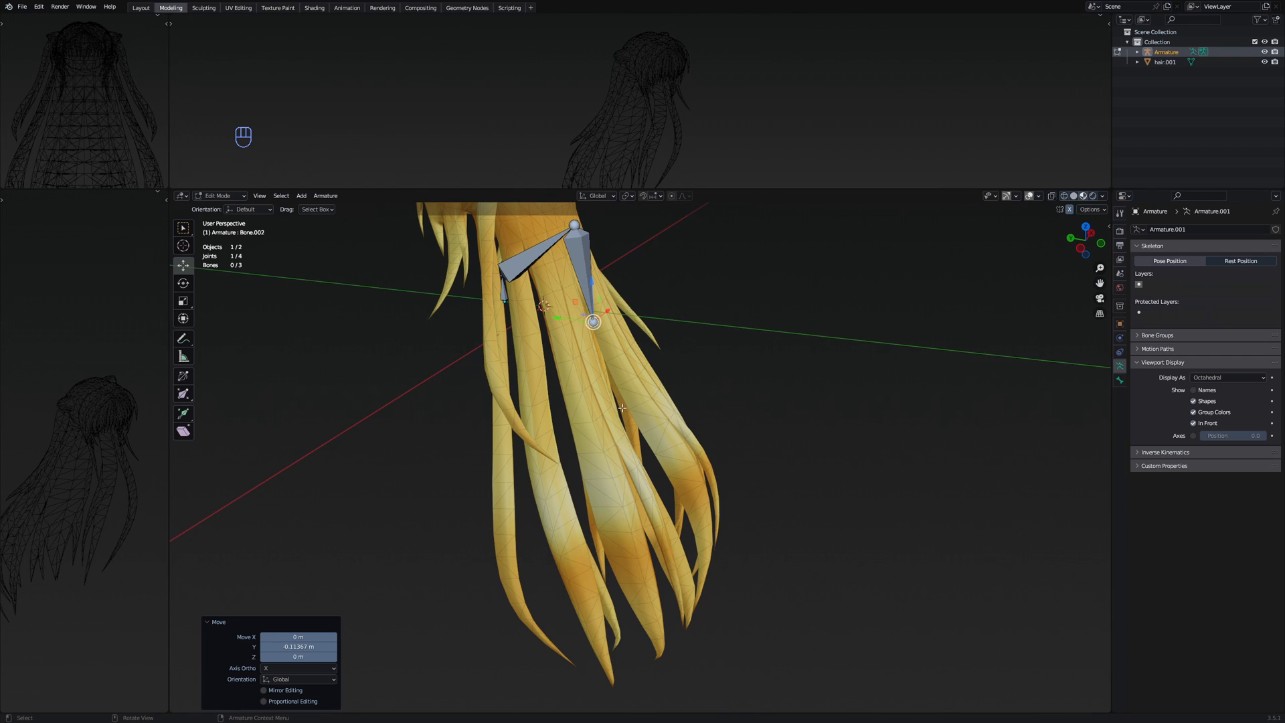
Extrude the next bone about 0.94 m down along Z and shift its end about 0.2 m back along Y, fine-tuning its position
middle_drag(596, 367, 641, 380)
key(e)
key(z)
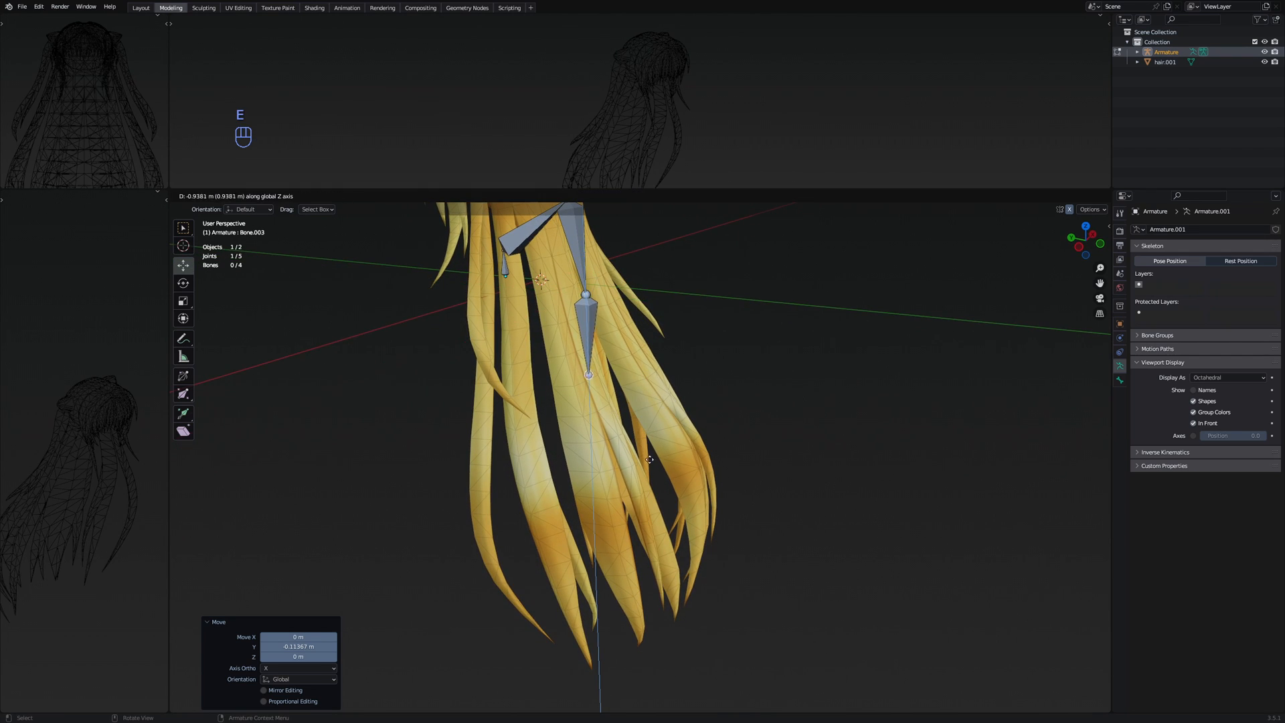
click(652, 466)
drag(560, 380, 605, 390)
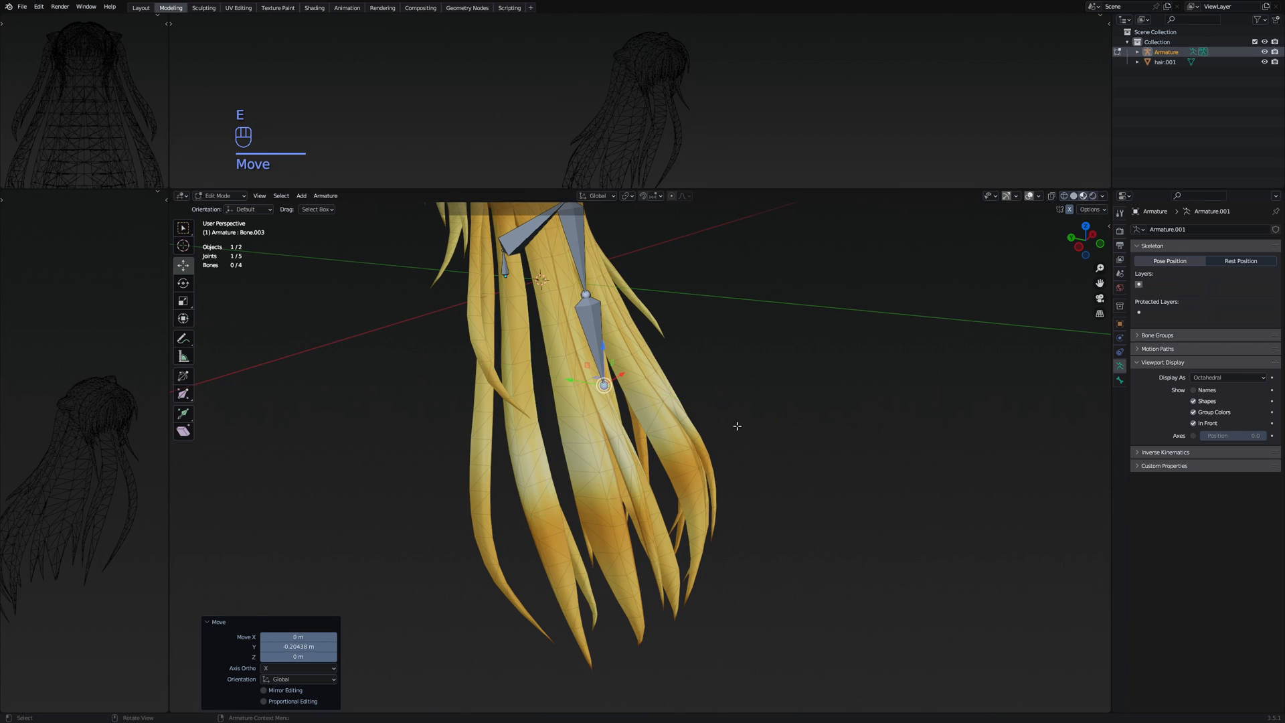
scroll(597, 415, up, 5)
middle_drag(597, 414, 577, 411)
scroll(582, 409, down, 3)
drag(739, 360, 736, 360)
Extrude another bone about 1.16 m down the back hair along Z and shift its end about 0.34 m back along Y
middle_drag(736, 362, 836, 370)
shift+middle_drag(767, 401, 777, 323)
key(e)
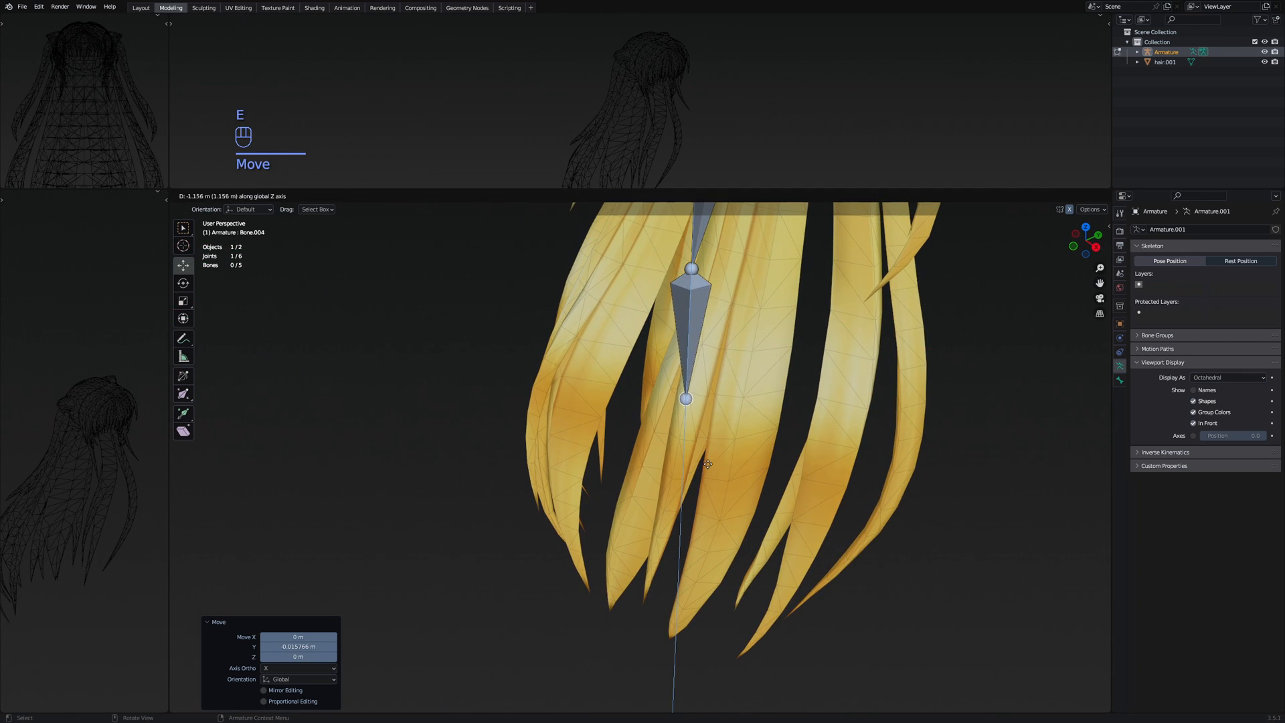
key(y)
drag(701, 391, 681, 395)
middle_drag(682, 394, 830, 369)
scroll(736, 428, down, 2)
shift+middle_drag(714, 445, 784, 504)
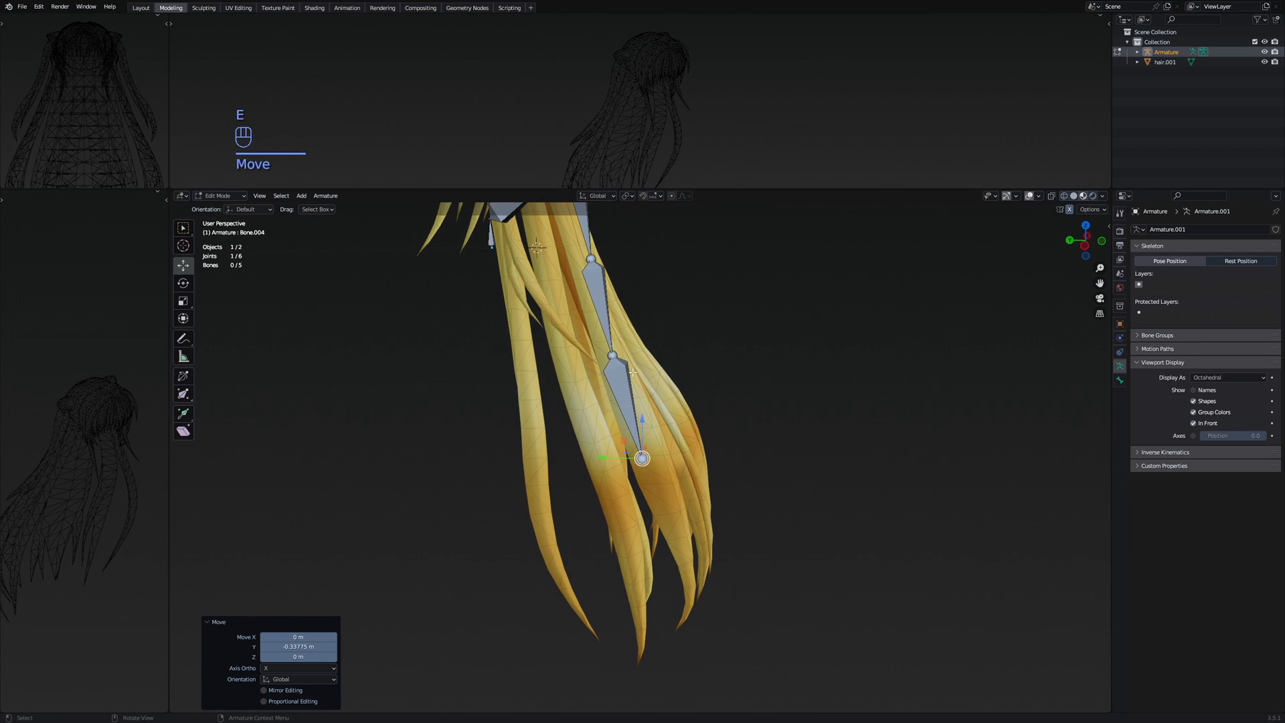
Nudge the two middle joints of the back bone chain along Y to smooth its curve
click(611, 353)
drag(582, 352, 588, 352)
click(591, 259)
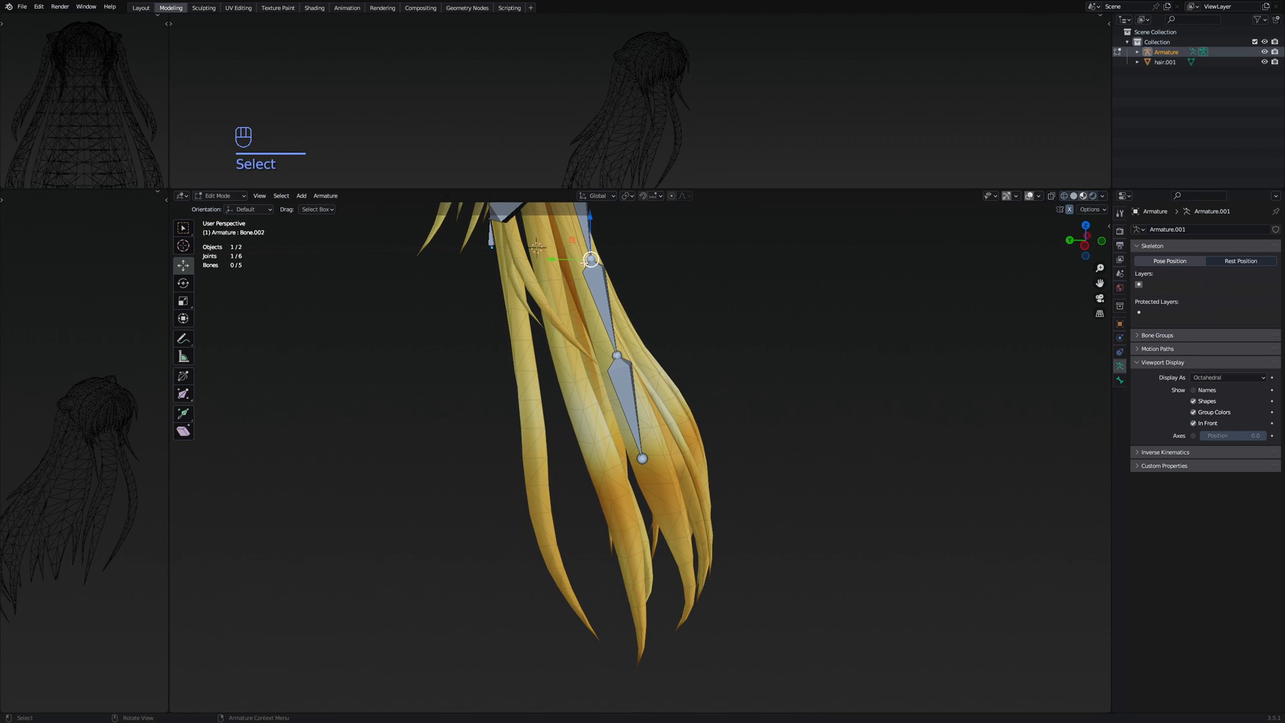
drag(568, 259, 567, 260)
Extrude a final bone about 1.2 m down along Z from the chain's lowest joint and shift its end about 0.31 m back along Y
click(642, 459)
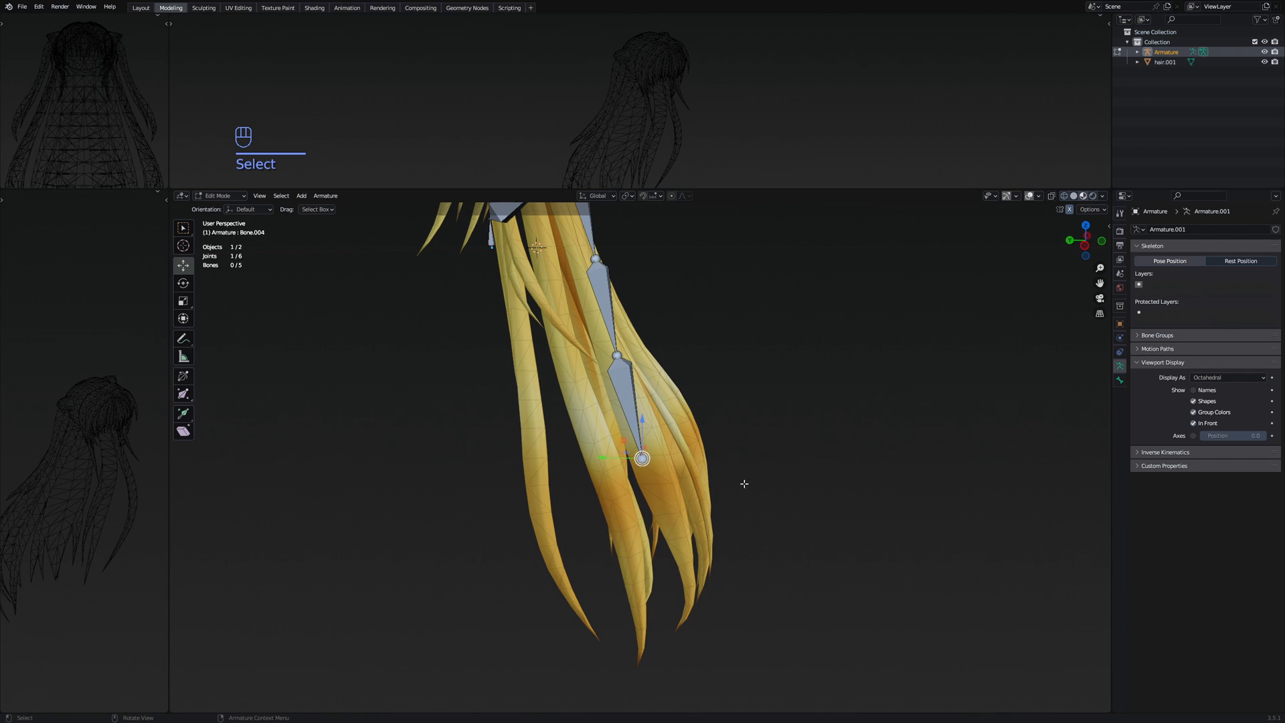
middle_drag(742, 483, 694, 457)
shift+middle_drag(694, 457, 694, 414)
key(e)
key(z)
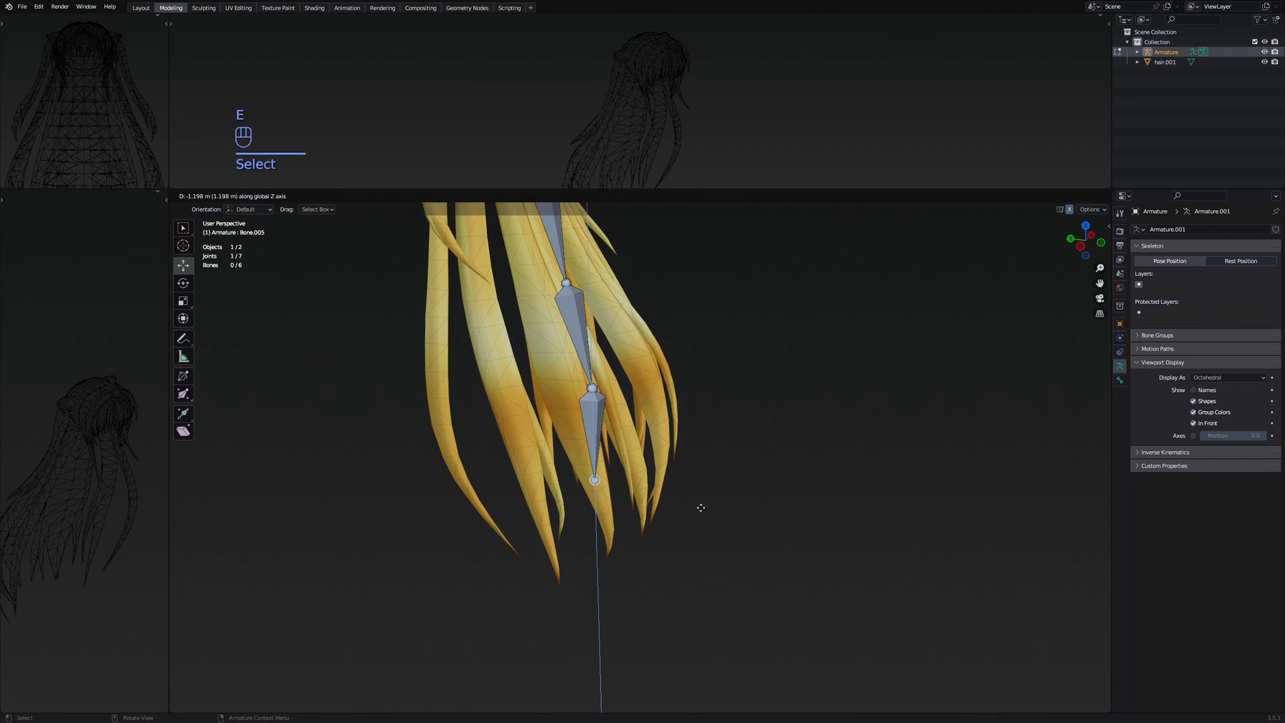
click(699, 511)
drag(573, 484, 592, 490)
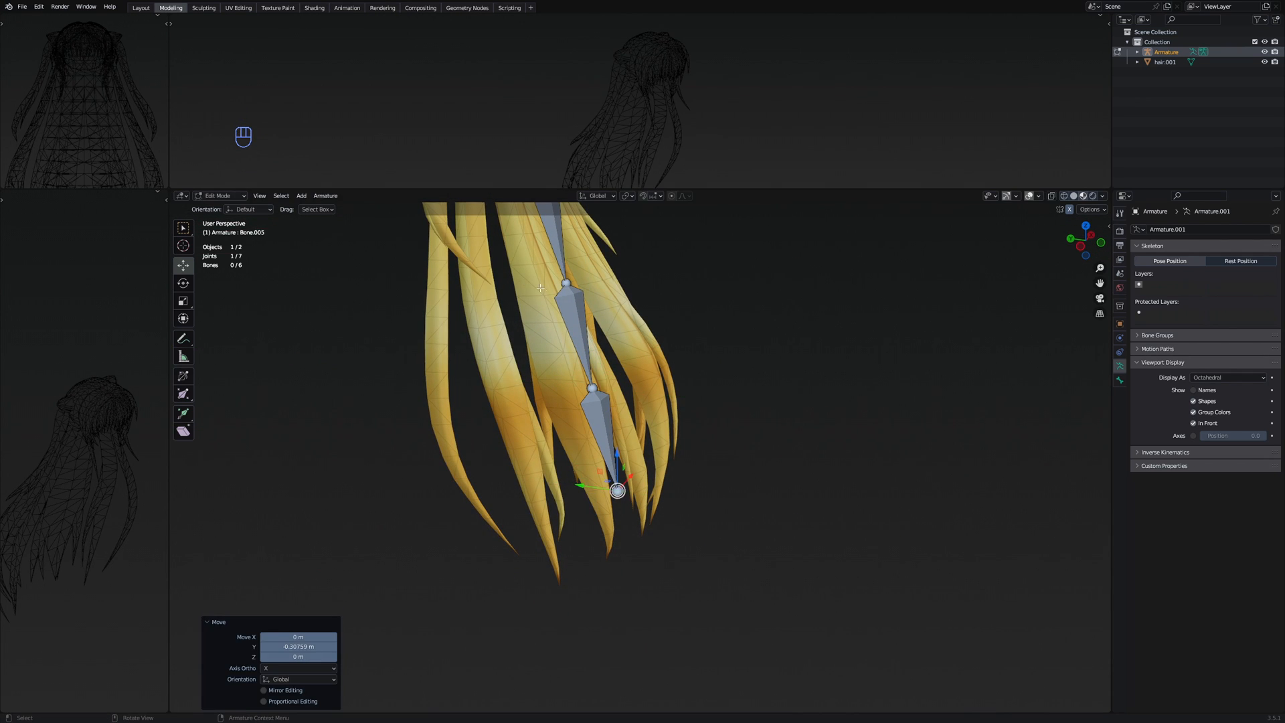
Turn off In Front in the armature's viewport display
middle_drag(540, 287, 480, 382)
middle_drag(776, 410, 868, 447)
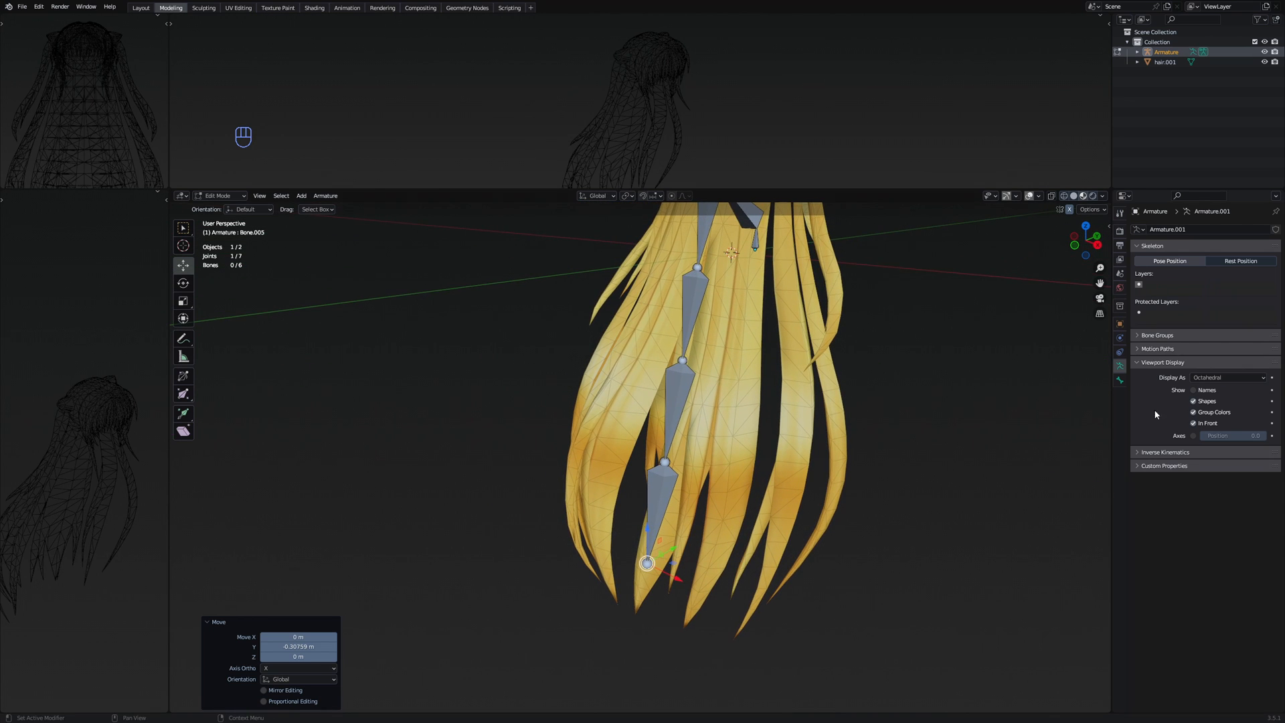
click(1192, 423)
Adjust two joints of the back bone chain slightly along Y to fit the hair surface
mouse_move(749, 375)
middle_down()
mouse_move(661, 369)
mouse_move(735, 372)
middle_up()
middle_drag(549, 368, 708, 370)
scroll(708, 370, up, 1)
click(643, 352)
drag(609, 352, 609, 352)
shift+middle_drag(639, 409, 629, 345)
click(645, 393)
drag(612, 391, 607, 390)
Shift the joint above the back chain's last bone about 0.07 m along Y
middle_drag(736, 391, 887, 381)
click(652, 422)
drag(570, 411, 580, 410)
middle_drag(750, 401, 659, 405)
Examine how the back bone chain follows the hair from several angles
scroll(669, 375, down, 2)
shift+middle_drag(670, 335, 675, 402)
middle_drag(676, 401, 666, 286)
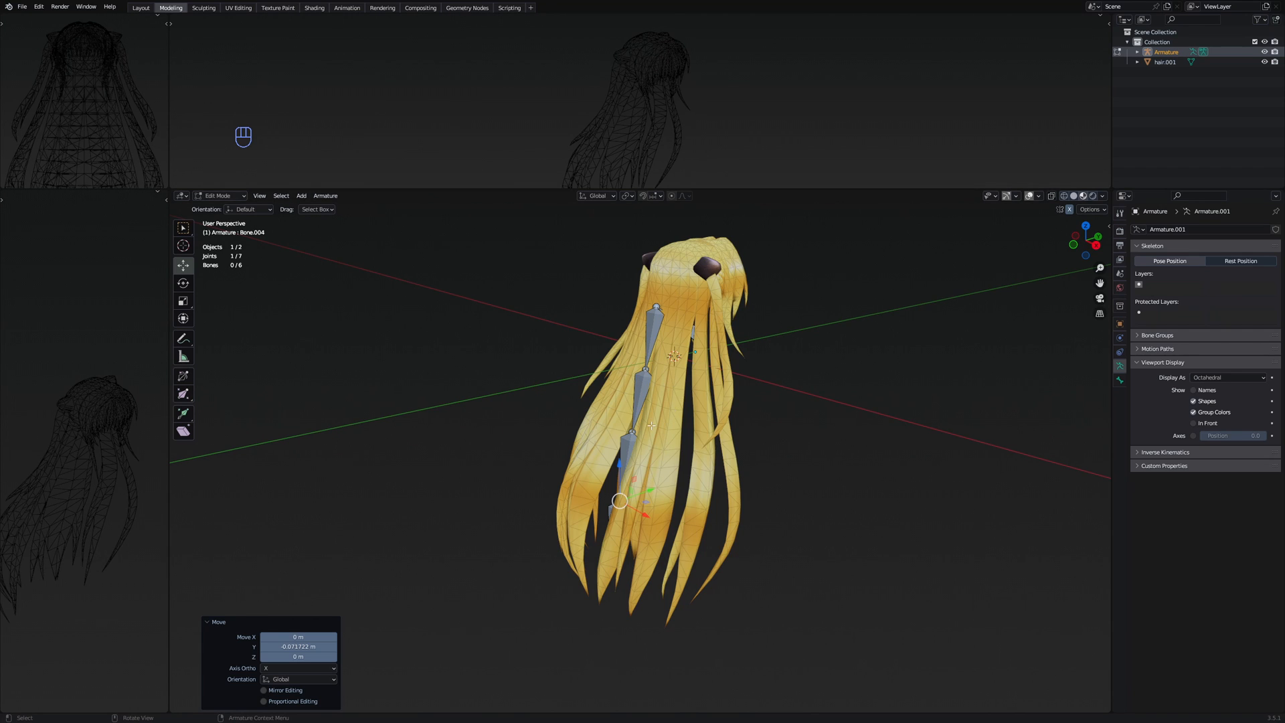
middle_drag(632, 418, 650, 320)
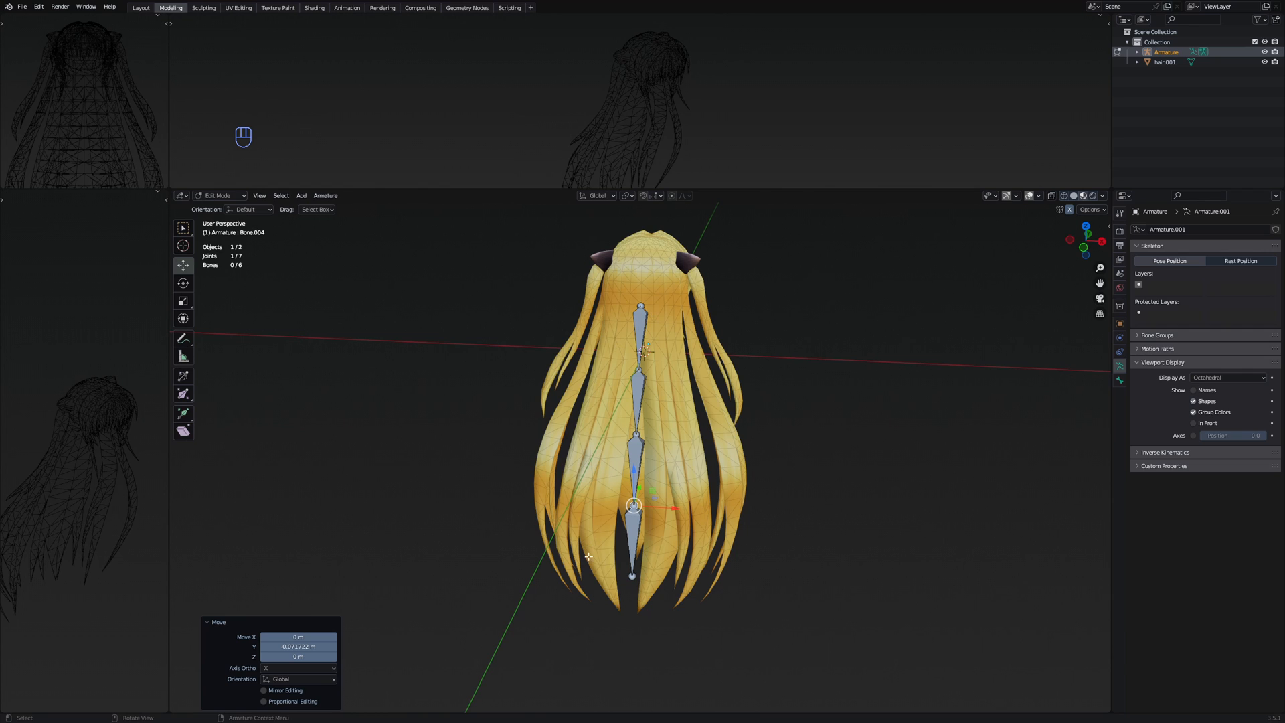
middle_drag(587, 532, 583, 294)
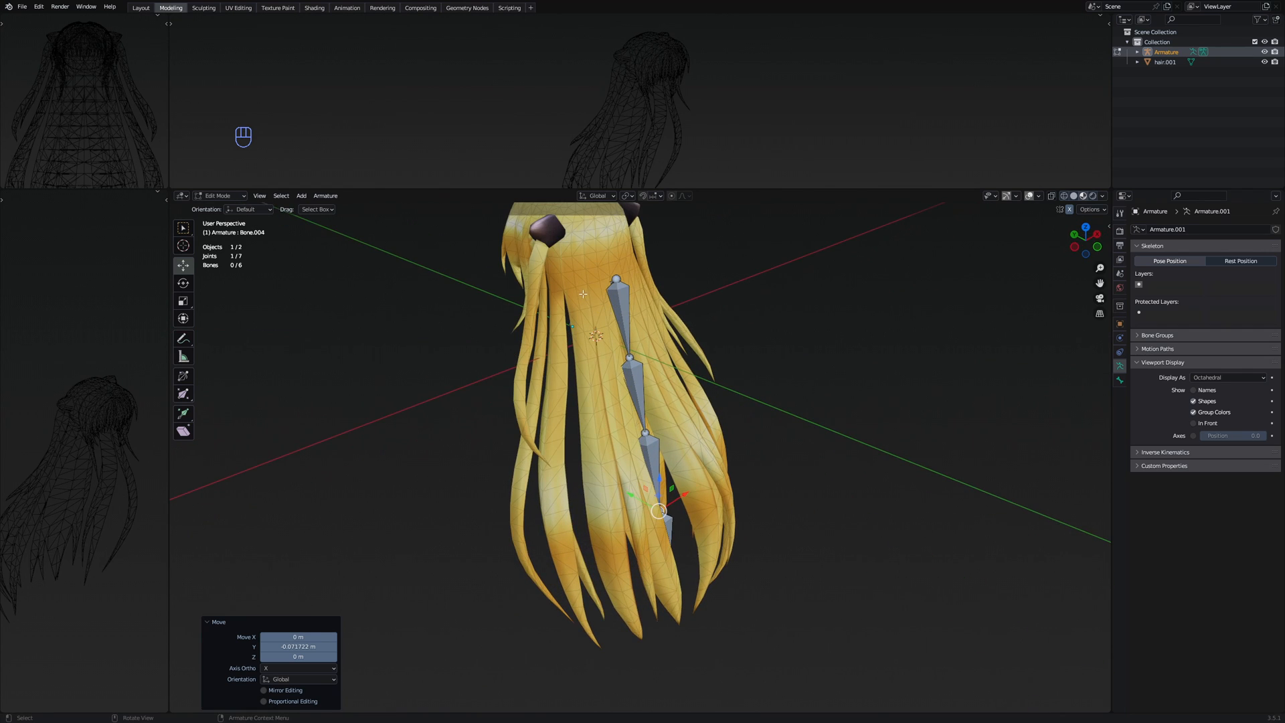
middle_drag(672, 386, 578, 310)
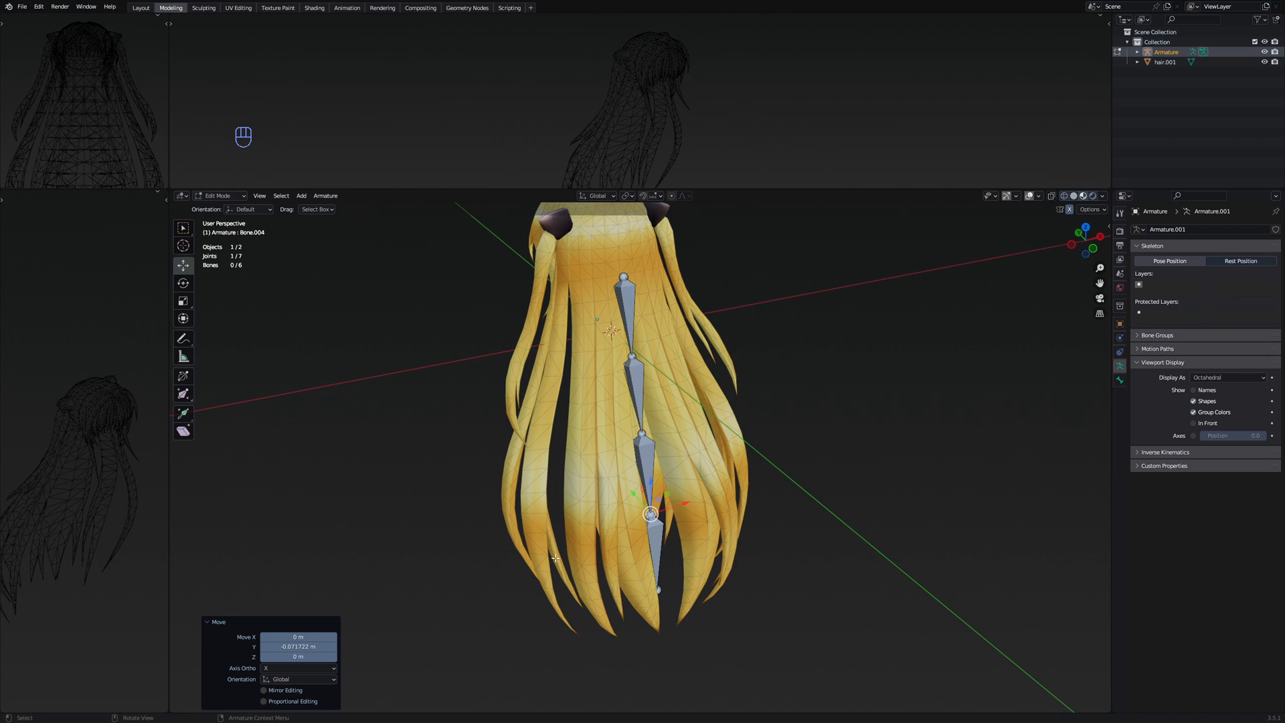
middle_drag(548, 588, 733, 399)
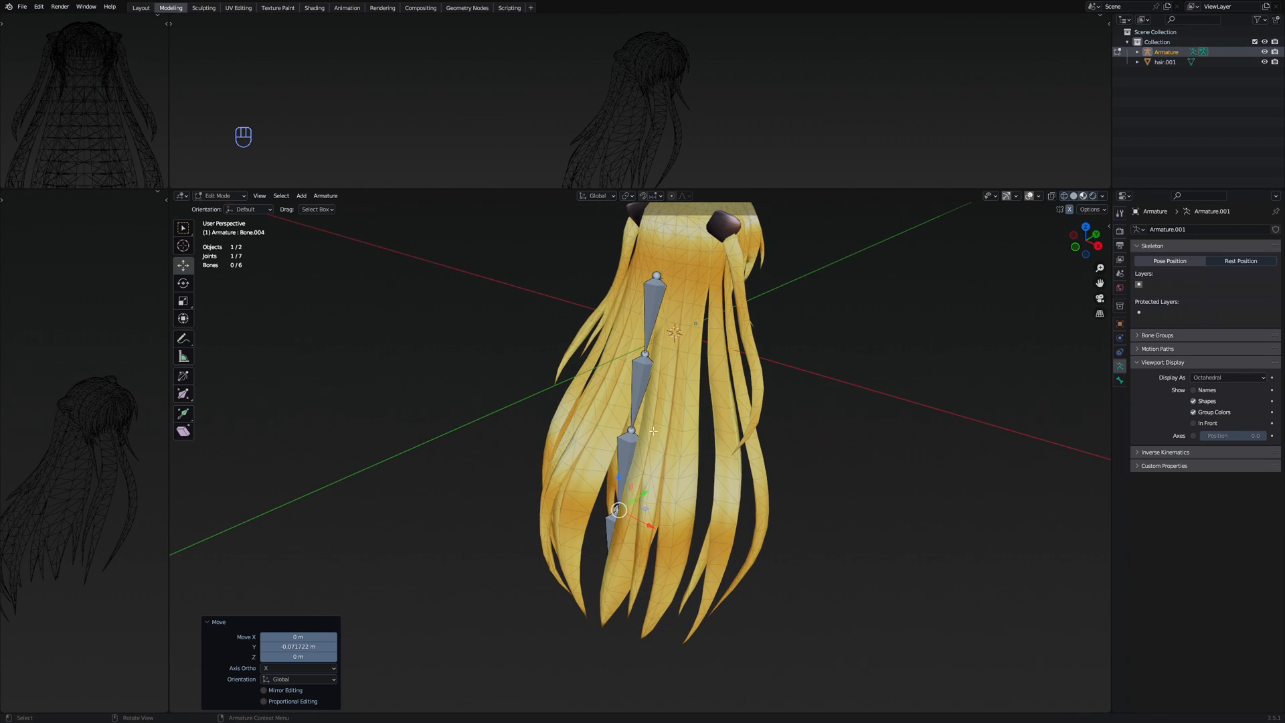
middle_drag(672, 399, 558, 326)
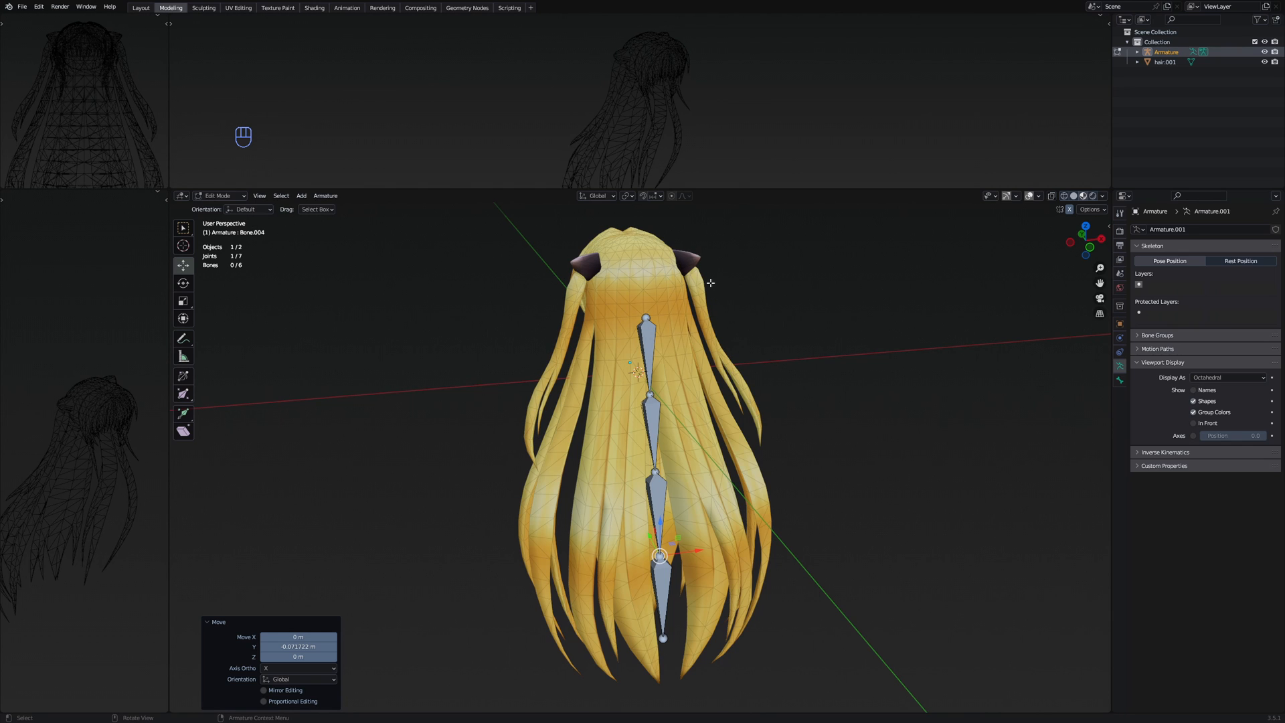
middle_drag(710, 283, 742, 315)
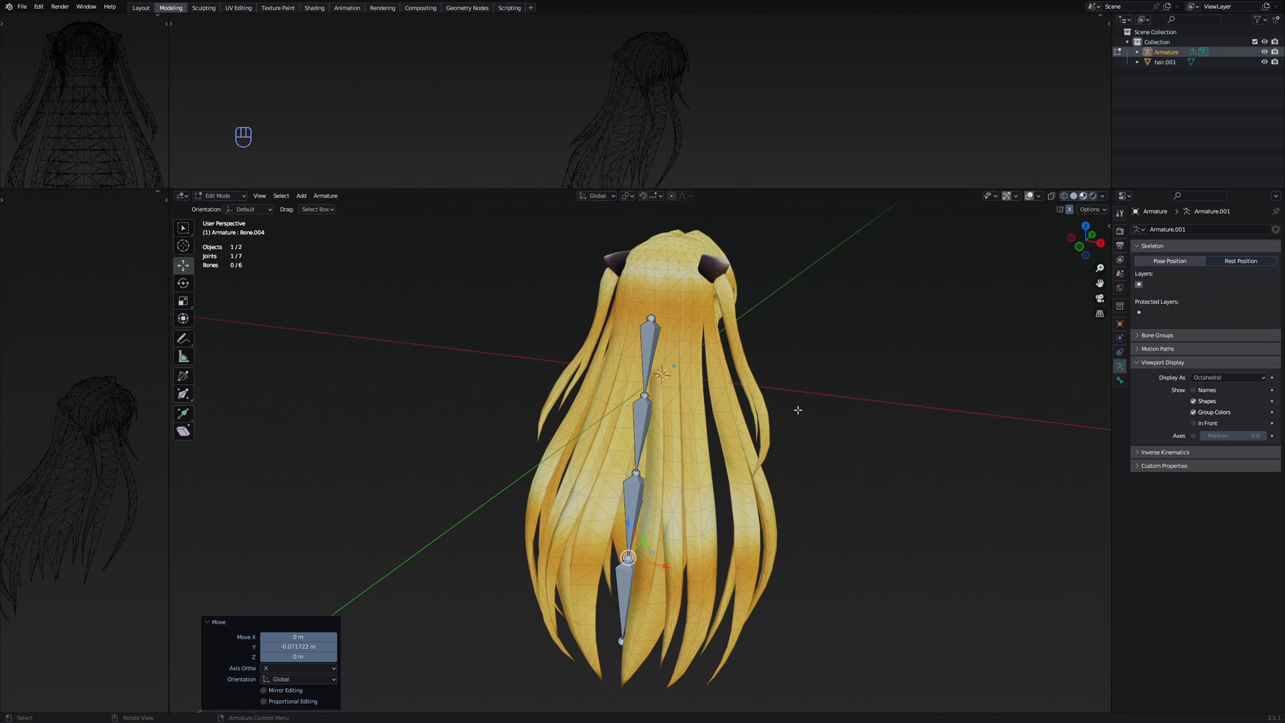
Extrude a side bone from the first bone, raise its end about 0.66 m, and shift it about 0.67 m along X
middle_drag(798, 410, 754, 515)
scroll(545, 348, up, 3)
click(542, 340)
key(e)
click(841, 422)
drag(666, 445, 659, 358)
middle_drag(658, 359, 741, 399)
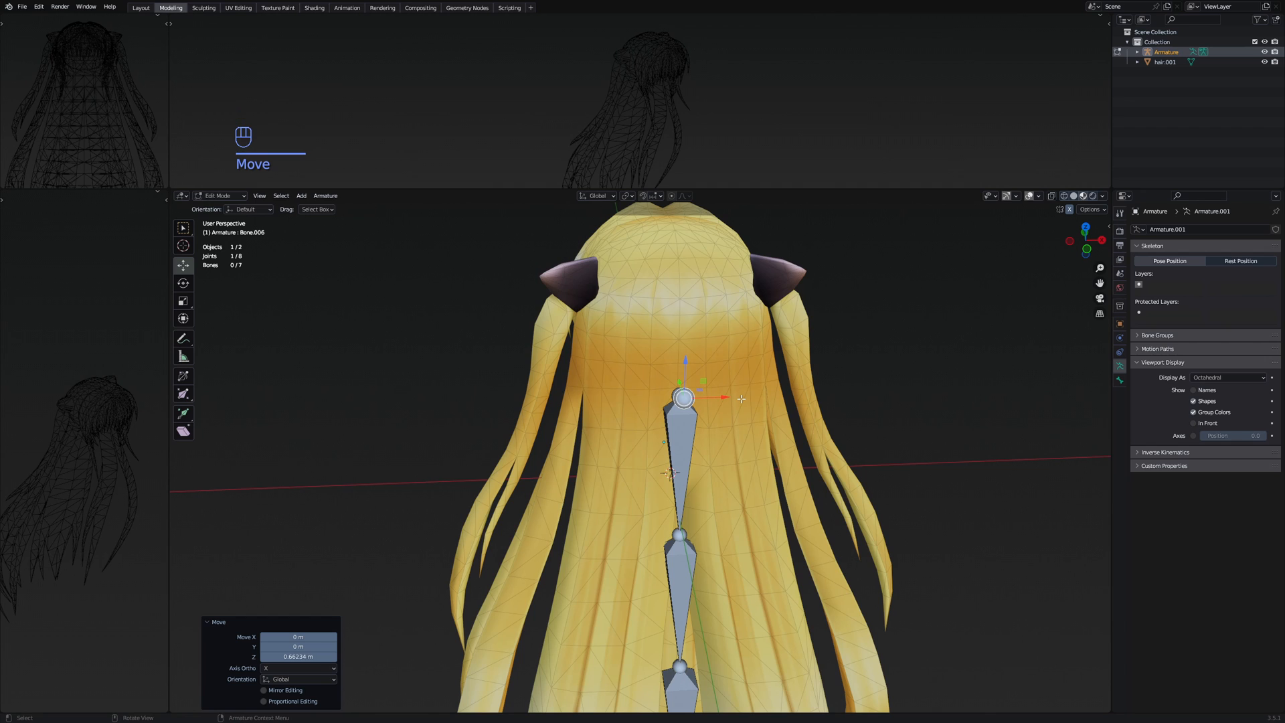
drag(721, 398, 611, 399)
middle_drag(611, 399, 765, 407)
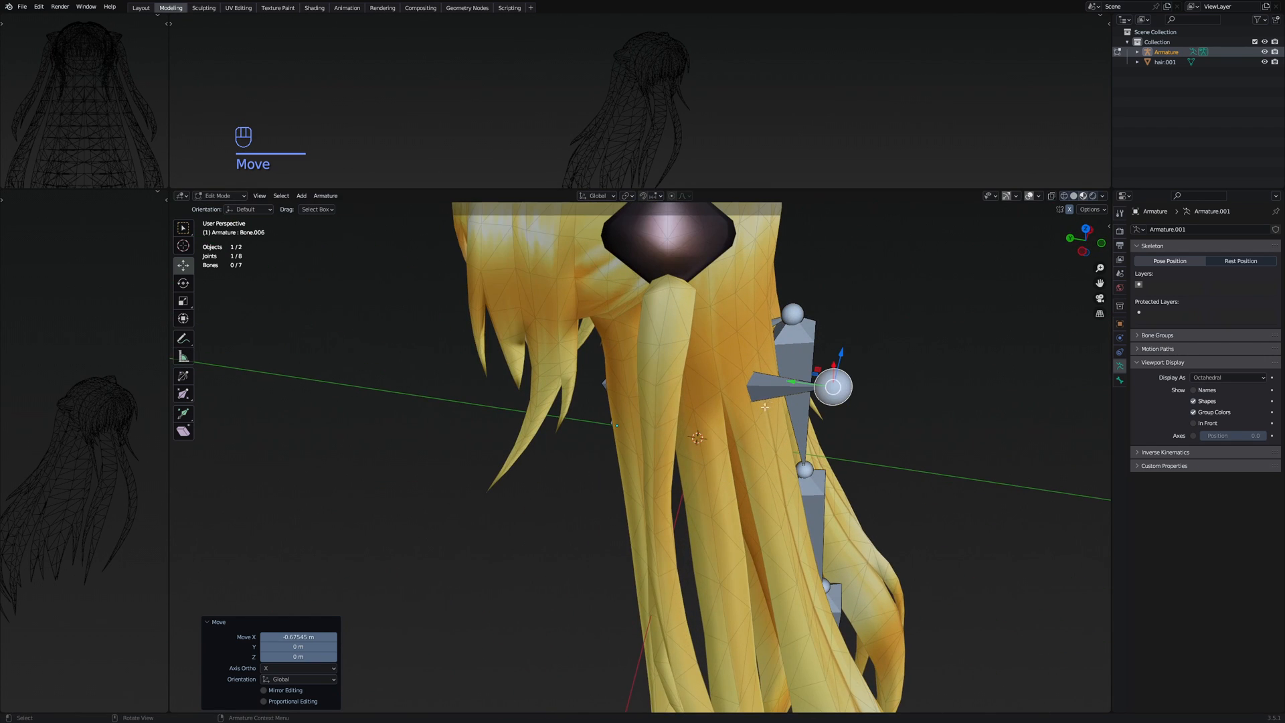
Move the side bone's end about 0.44 m forward along Y and adjust it farther towards the side strands
drag(790, 384, 682, 370)
middle_drag(699, 373, 611, 388)
scroll(662, 382, up, 3)
middle_drag(626, 338, 679, 348)
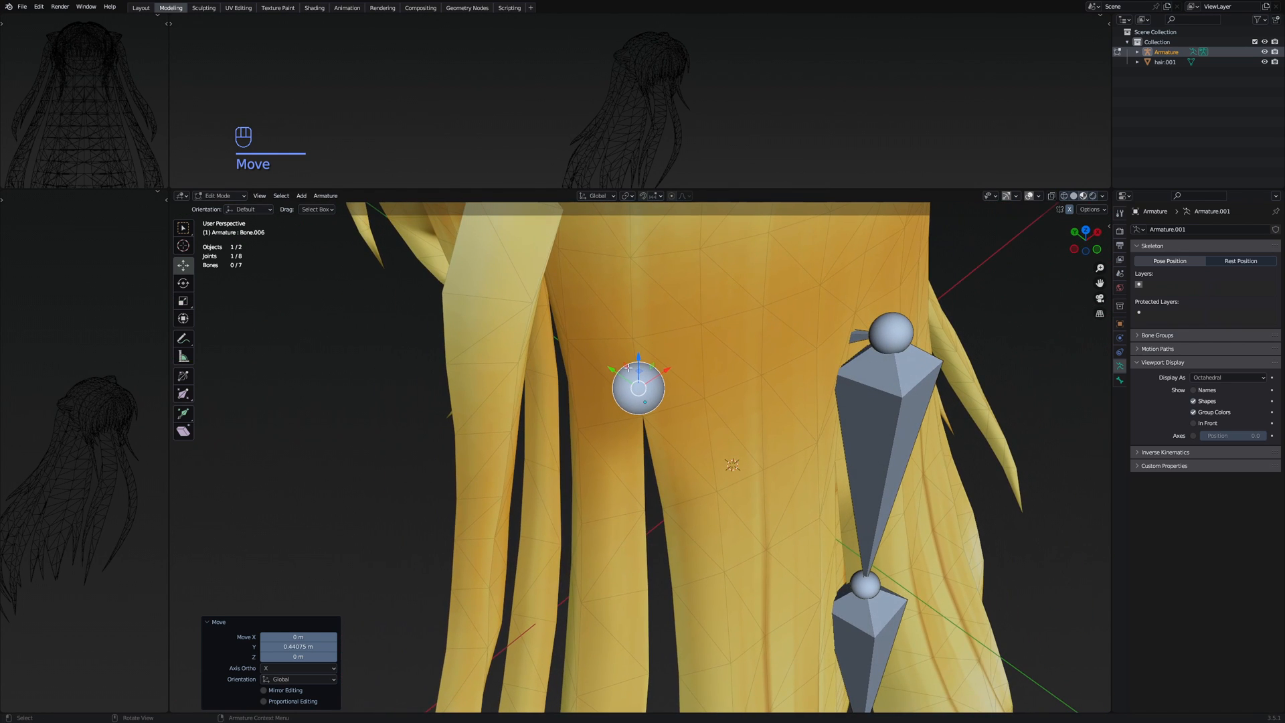
mouse_move(610, 373)
mouse_down()
mouse_move(560, 337)
mouse_move(597, 362)
mouse_move(588, 369)
mouse_up()
middle_drag(587, 376, 608, 343)
Fine-tune the side bone's end along X so it sits beside the strand beneath the hair ornament
drag(643, 412, 621, 403)
middle_drag(542, 231, 525, 263)
mouse_move(570, 284)
mouse_down()
mouse_move(582, 280)
mouse_move(570, 285)
mouse_up()
scroll(602, 328, down, 3)
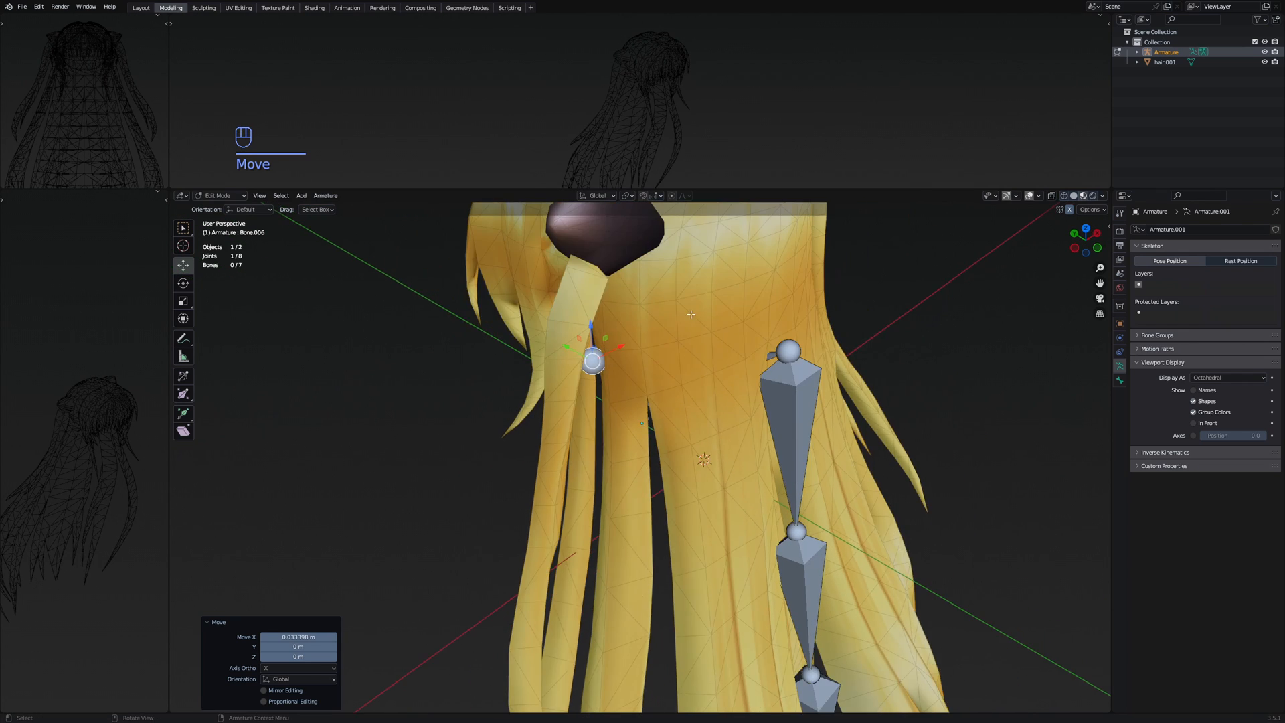
mouse_move(675, 401)
middle_down()
mouse_move(643, 368)
mouse_move(672, 395)
middle_up()
scroll(672, 396, down, 2)
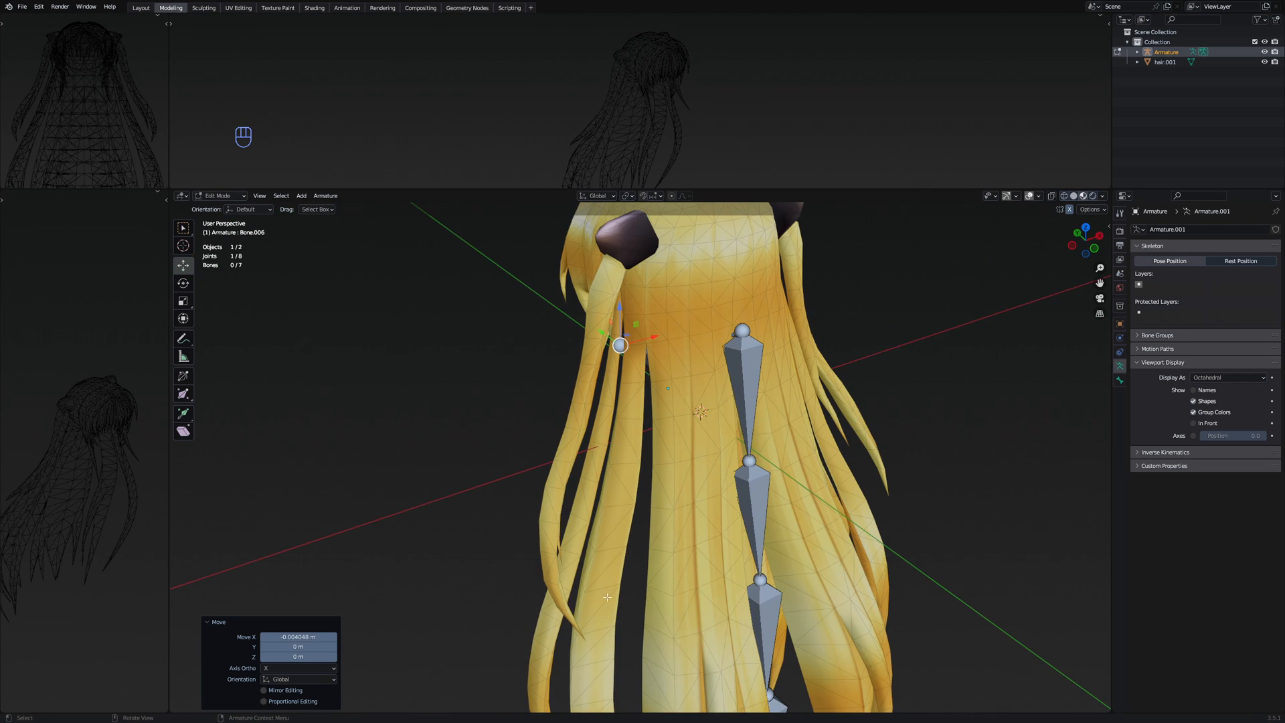
Extrude a bone downward from the side bone's end and shift its tip about 0.3 m outward along X
middle_drag(607, 597, 672, 360)
key(e)
middle_click(669, 389)
click(669, 462)
drag(669, 405, 635, 410)
scroll(582, 406, up, 2)
middle_drag(545, 401, 570, 406)
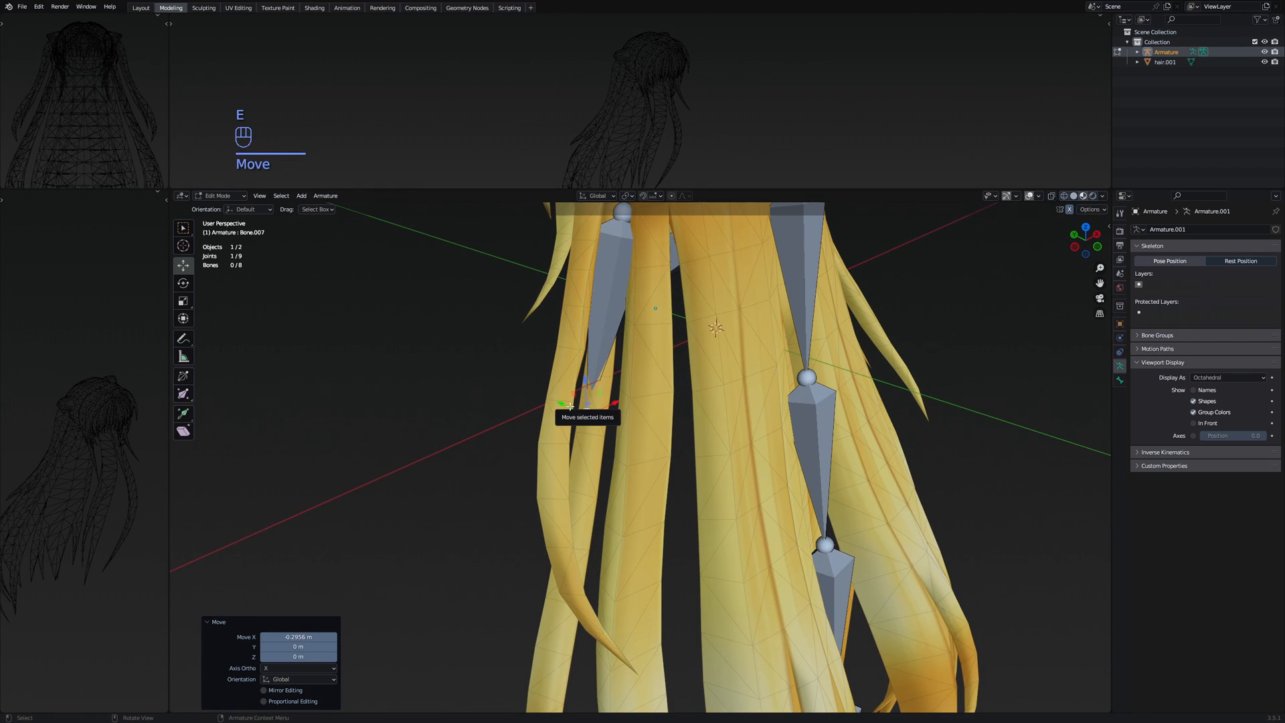
Refine the side strand bone's tip along X and Y and raise it about 0.04 m along Z
drag(563, 404, 592, 419)
drag(643, 419, 587, 426)
middle_drag(592, 425, 650, 397)
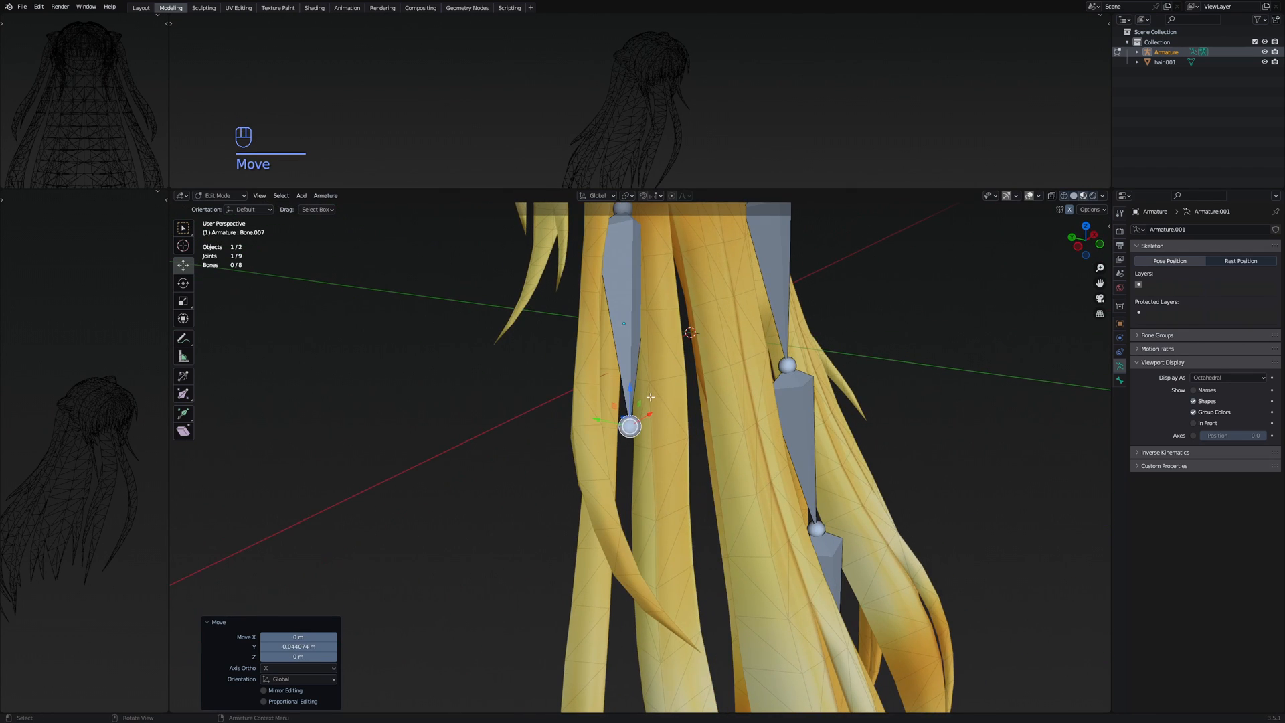
drag(630, 389, 629, 378)
scroll(632, 385, down, 3)
Extrude the next bone down the side strand and shift its tip about 0.31 m outward along X
middle_drag(635, 395, 703, 395)
shift+middle_drag(703, 395, 744, 353)
scroll(744, 365, up, 2)
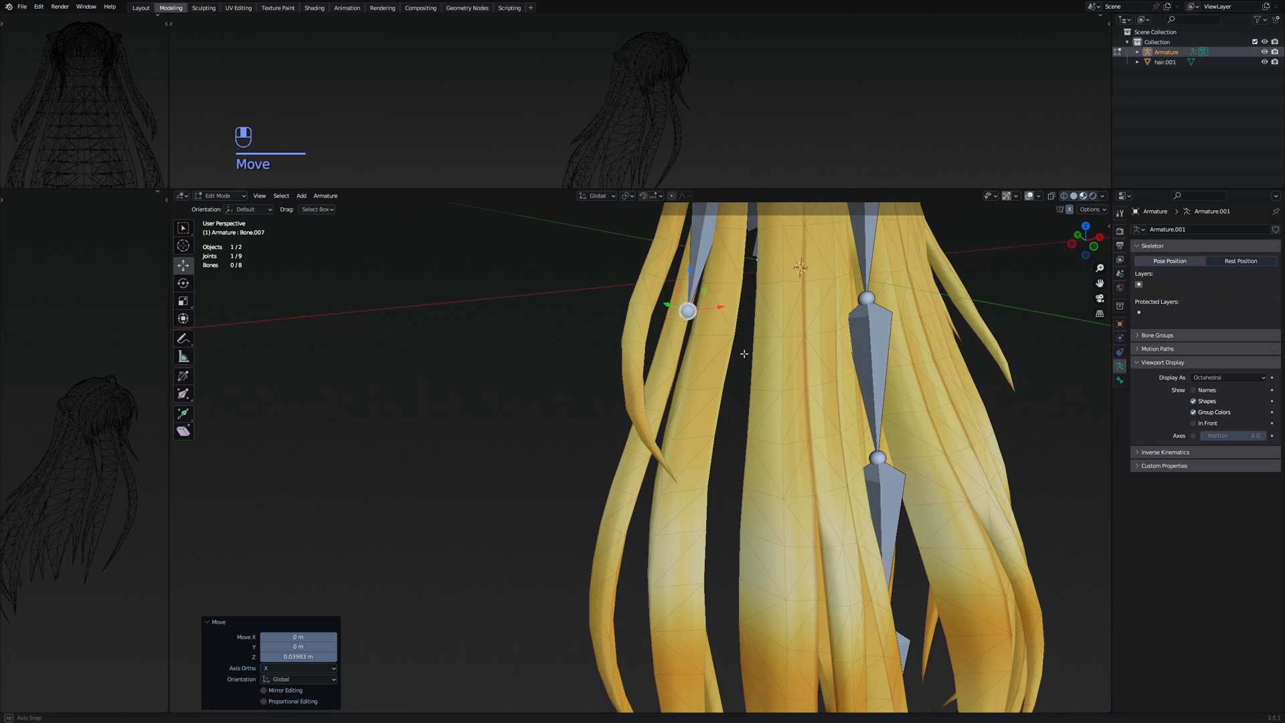
key(e)
click(716, 506)
drag(714, 462, 675, 471)
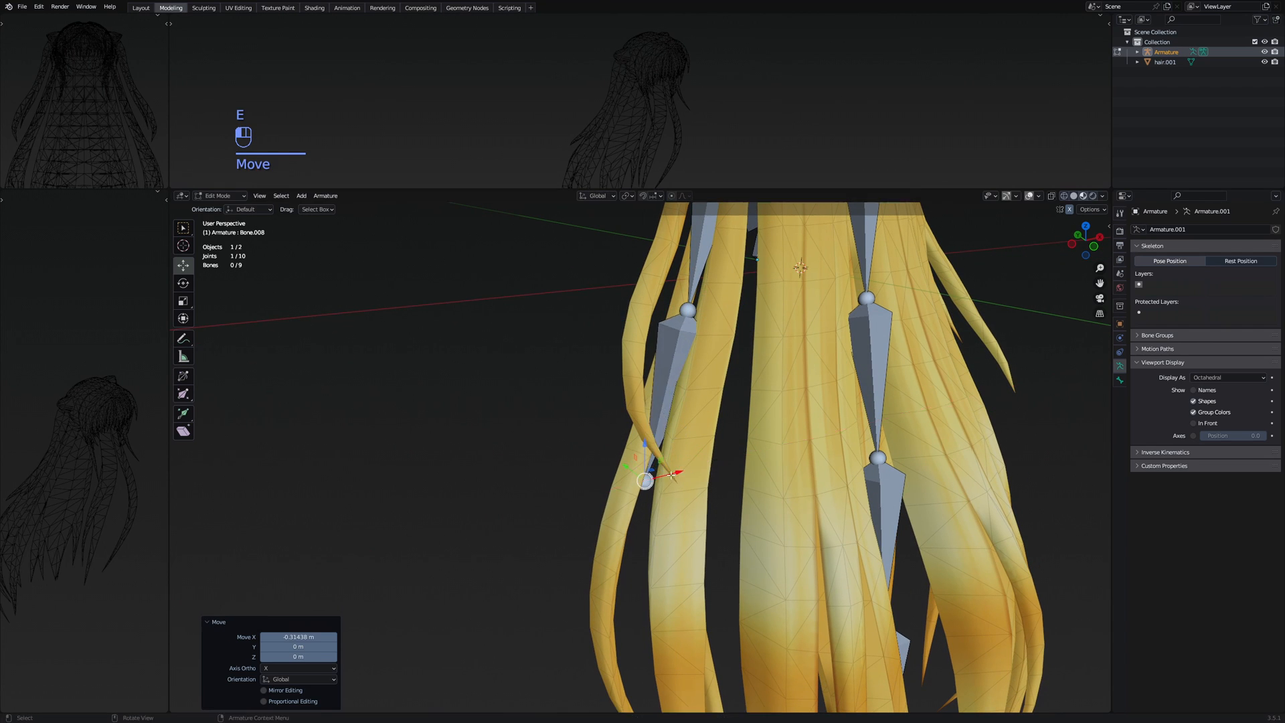
middle_drag(669, 469, 763, 462)
Adjust the second side strand bone's lower tip sideways and back so it lies along the hair
drag(613, 477, 648, 476)
middle_drag(649, 477, 555, 465)
scroll(603, 475, up, 3)
drag(696, 517, 651, 525)
scroll(650, 522, down, 4)
middle_drag(650, 522, 605, 514)
Nudge the upper and lower joints of the second side strand bone into line with the hair
click(672, 366)
drag(704, 365, 697, 365)
click(610, 487)
middle_drag(632, 489, 795, 501)
scroll(696, 485, up, 2)
drag(656, 488, 662, 489)
Extrude a third bone about 1.22 m down along Z from the side strand chain's lowest joint
middle_drag(696, 488, 607, 378)
middle_drag(623, 385, 743, 374)
scroll(708, 419, up, 4)
scroll(739, 361, down, 2)
key(e)
key(z)
click(733, 500)
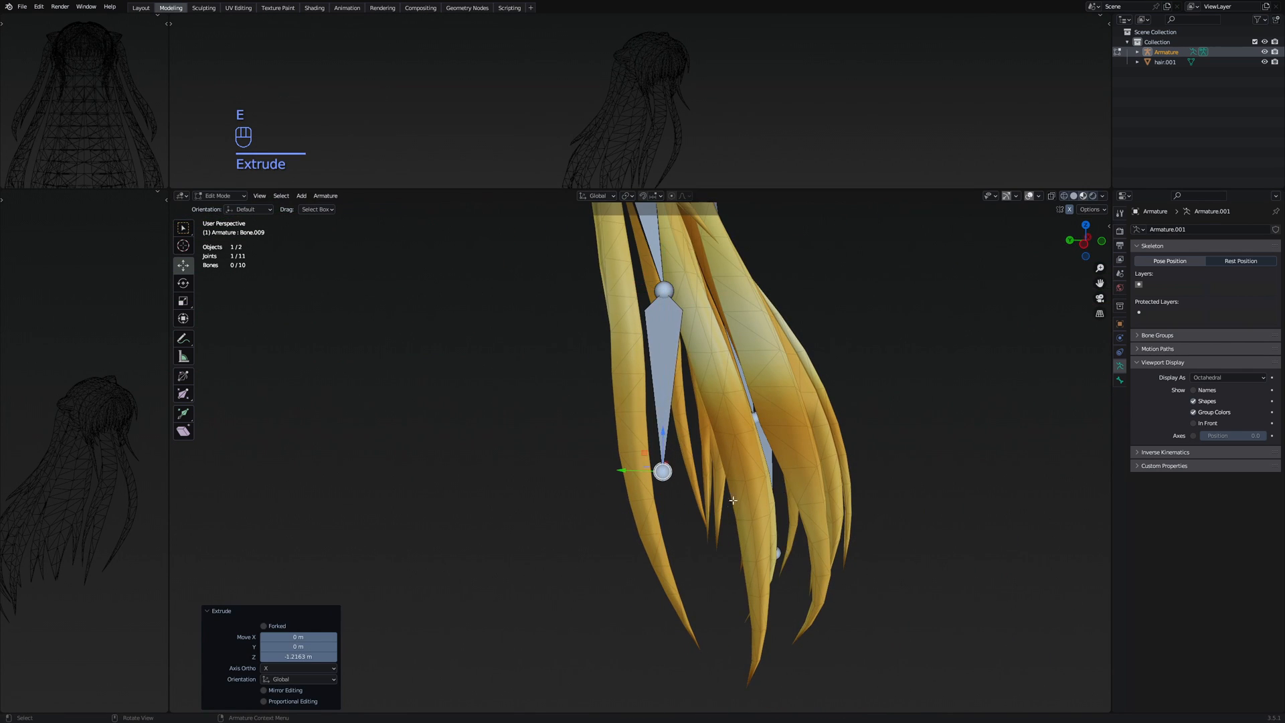
Adjust the lower tip of the third side strand bone sideways and in depth so it lies inside the hair
middle_drag(732, 500, 714, 501)
drag(623, 469, 650, 470)
middle_drag(783, 472, 702, 468)
drag(712, 462, 692, 470)
middle_drag(719, 469, 748, 462)
shift+middle_drag(748, 462, 749, 388)
Extrude a fourth bone down along Z from the side strand chain and align its tip with the strand's end
key(e)
key(z)
click(699, 522)
drag(662, 522, 701, 511)
middle_drag(716, 516, 796, 514)
drag(614, 511, 629, 510)
middle_drag(756, 512, 669, 516)
drag(711, 525, 693, 529)
middle_drag(699, 522, 719, 512)
scroll(710, 512, down, 4)
scroll(706, 512, up, 3)
drag(688, 511, 679, 509)
Shift the joint above the fourth side strand bone about 0.04 m along X
click(651, 406)
drag(663, 397, 667, 397)
scroll(671, 398, down, 3)
middle_drag(673, 399, 726, 412)
shift+middle_drag(726, 412, 662, 430)
scroll(706, 479, up, 3)
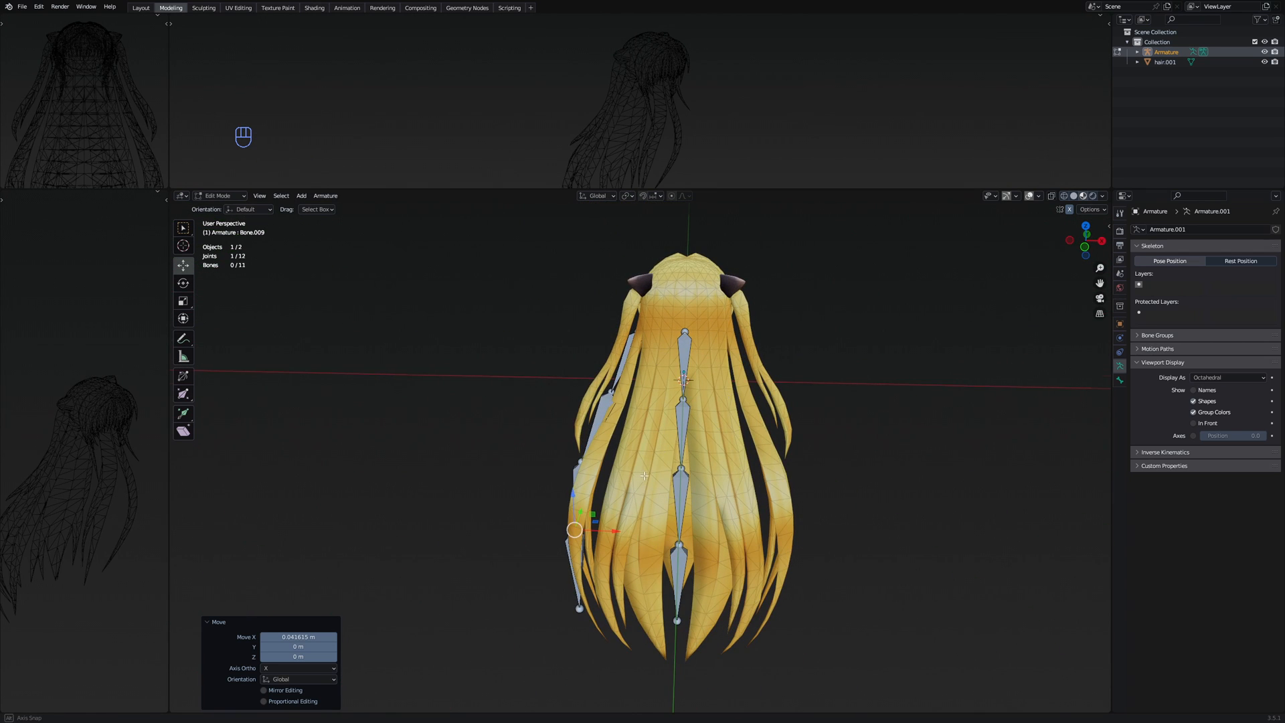
middle_drag(644, 476, 707, 519)
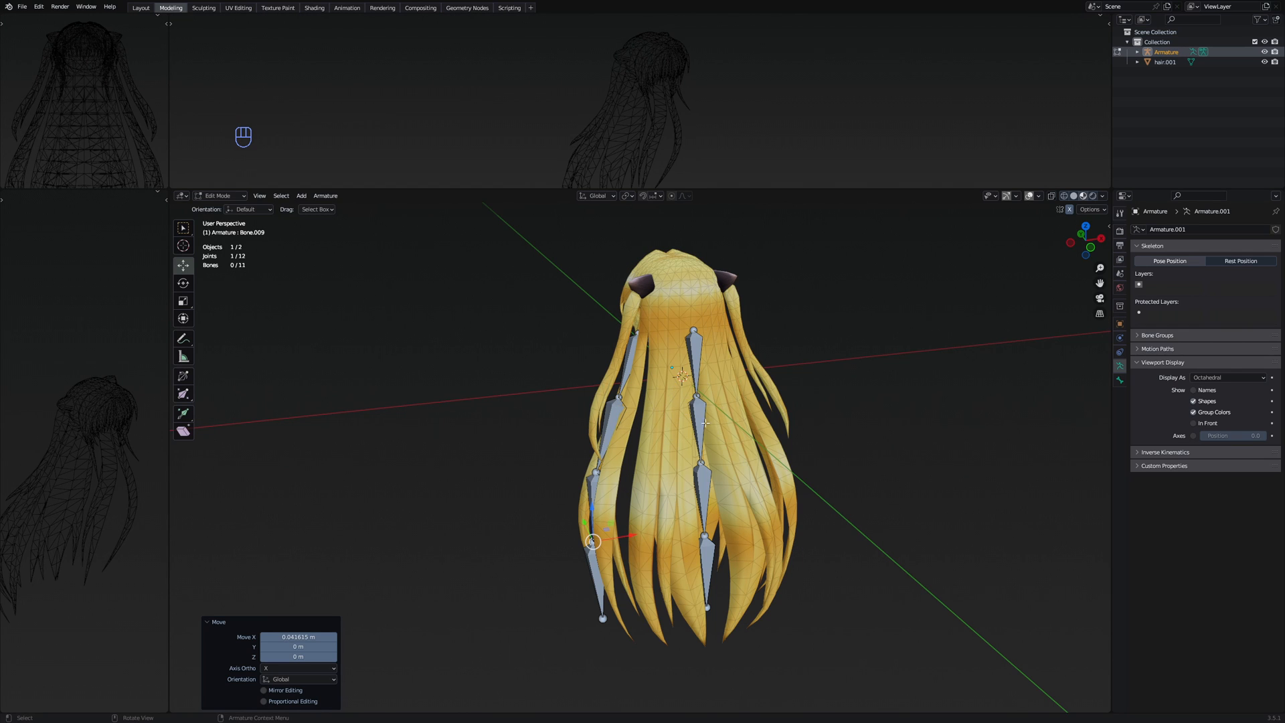
Extrude a bone about 1.1 m backward along Y from the central root joint and raise its tip
middle_drag(705, 423, 787, 596)
scroll(659, 401, up, 4)
click(648, 380)
middle_drag(723, 445, 583, 488)
key(e)
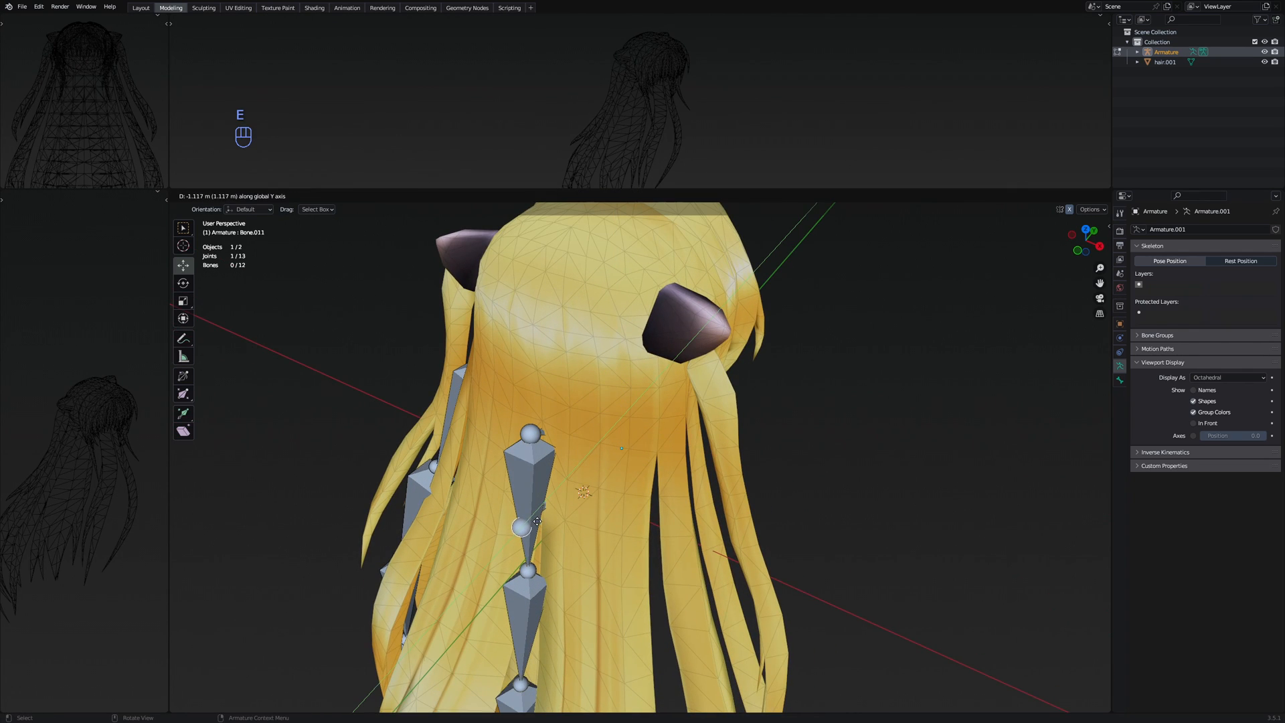
click(538, 520)
drag(521, 499, 517, 415)
drag(533, 418, 542, 407)
Position the new bone's tip near the top of the opposite side strand, adjusting it across, vertically and in depth
drag(559, 447, 676, 480)
middle_drag(677, 480, 655, 478)
drag(621, 456, 694, 469)
middle_drag(694, 469, 765, 348)
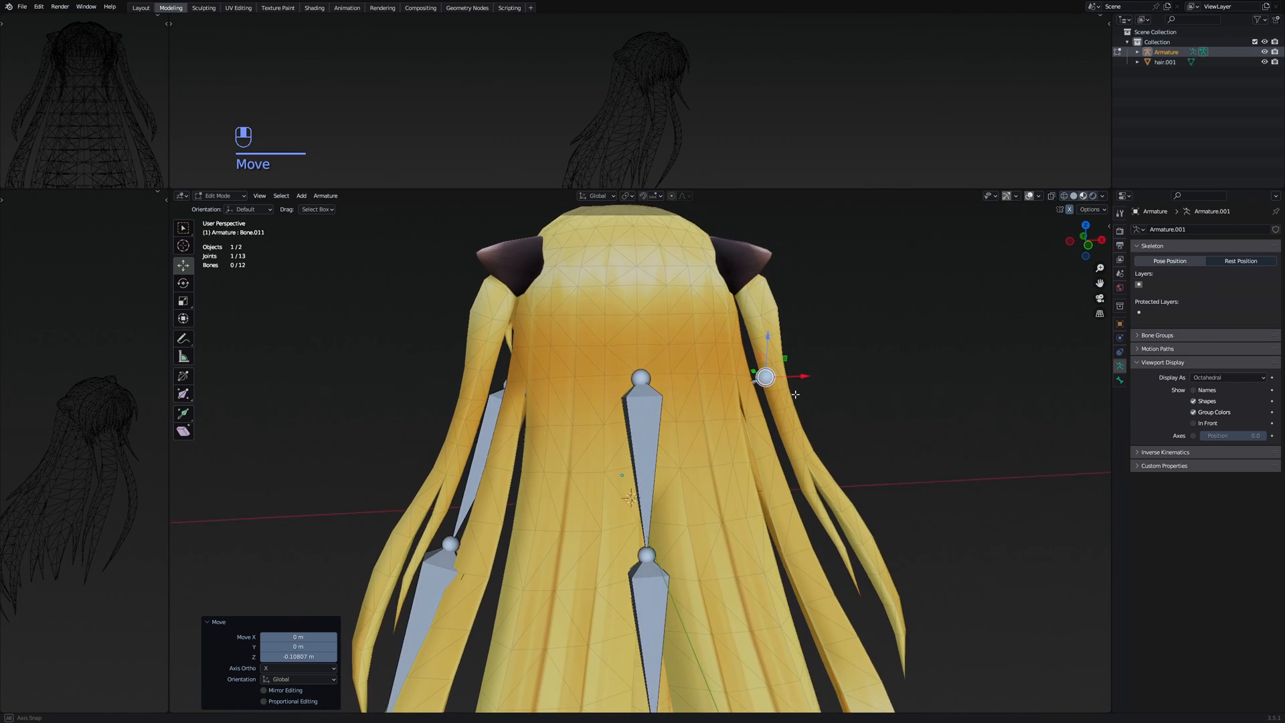
drag(805, 378, 789, 370)
scroll(795, 376, up, 3)
middle_drag(790, 370, 717, 410)
scroll(669, 429, up, 1)
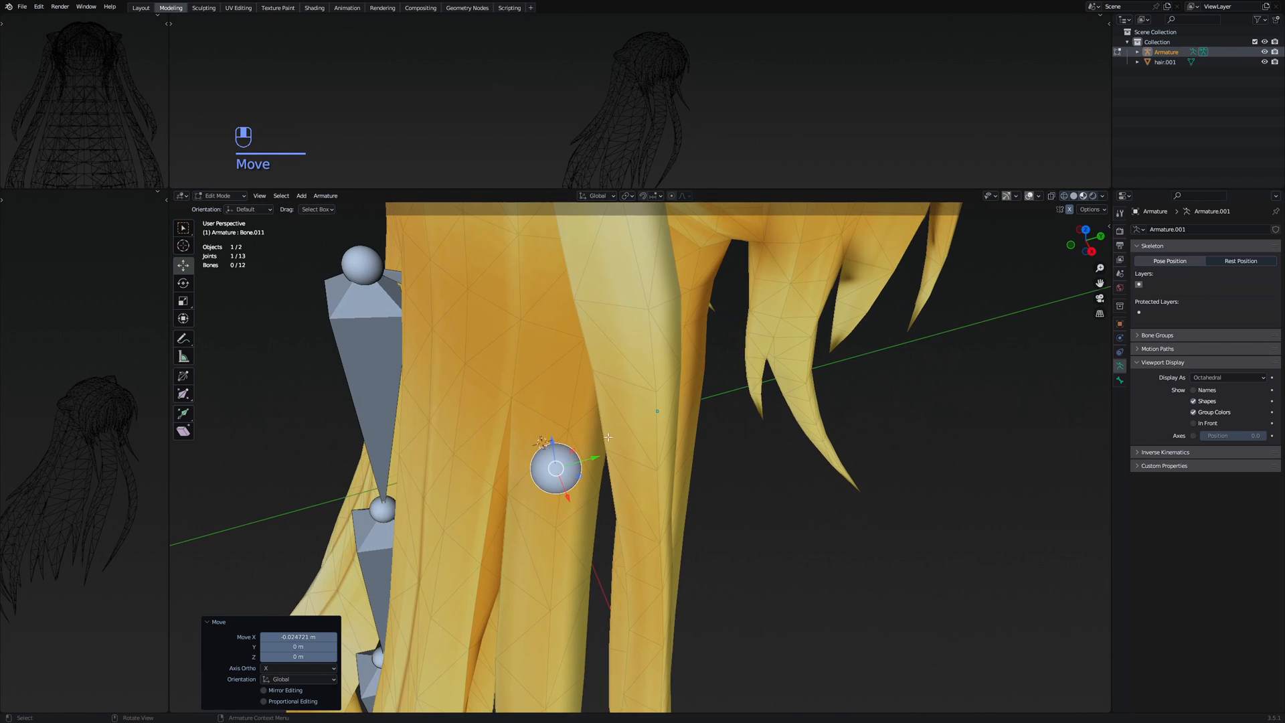
drag(594, 459, 630, 448)
Extrude the opposite side chain's first bone about 0.96 m down along Z
scroll(682, 448, down, 3)
middle_drag(703, 448, 769, 406)
shift+middle_drag(768, 406, 761, 380)
key(e)
key(z)
click(747, 465)
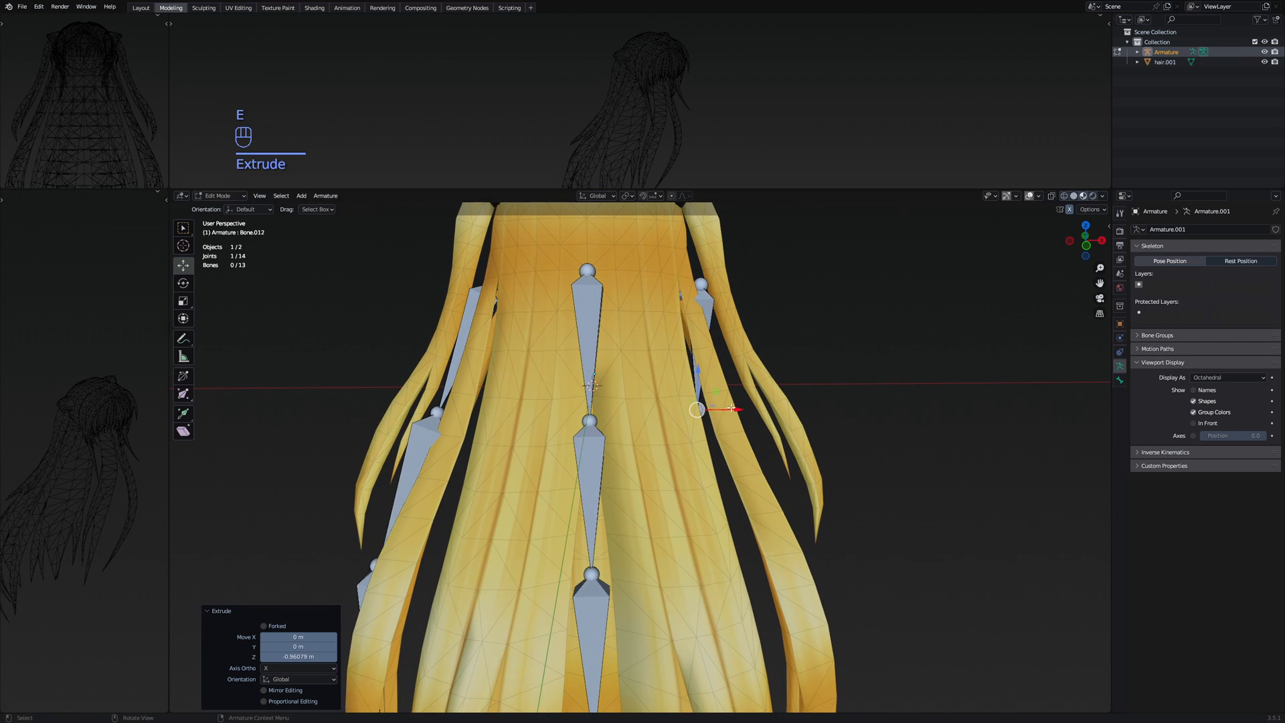
Shift the first bone's lower tip outward along X and back along Y so it follows the opposite side strand
drag(740, 409, 776, 408)
middle_drag(776, 411, 697, 442)
drag(663, 516, 624, 518)
middle_drag(629, 514, 757, 455)
drag(778, 417, 768, 419)
middle_drag(768, 419, 752, 431)
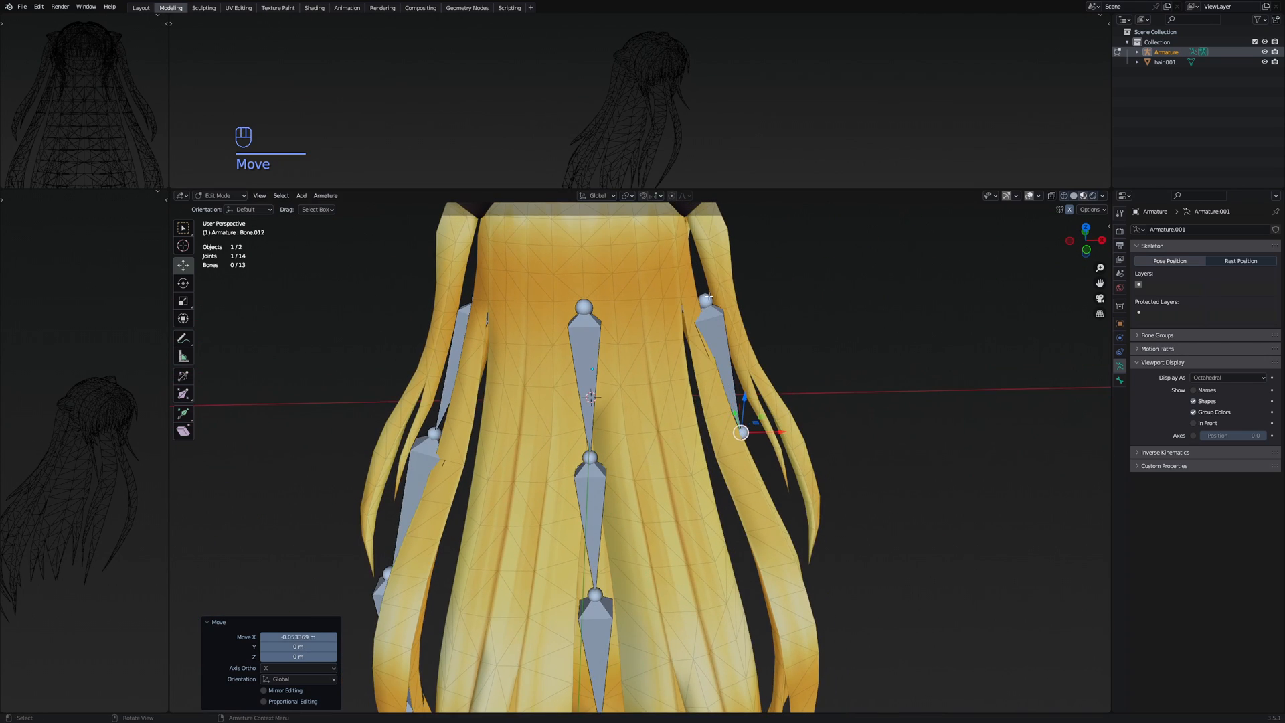
Nudge the upper and lower joints of the opposite side chain's first bone into line with the hair
click(705, 302)
drag(729, 301, 724, 301)
middle_drag(798, 327, 1071, 401)
drag(705, 463, 729, 453)
drag(715, 500, 709, 489)
middle_drag(709, 489, 820, 418)
click(724, 413)
drag(752, 411, 776, 411)
middle_drag(802, 455, 739, 461)
shift+middle_drag(739, 461, 589, 405)
Extrude the second bone down the opposite side strand and align its lower tip with the hair
scroll(760, 395, down, 2)
key(e)
click(732, 395)
drag(706, 422, 701, 422)
middle_drag(710, 423, 841, 410)
drag(855, 394, 859, 394)
middle_drag(860, 396, 750, 403)
drag(649, 466, 649, 467)
Extrude the third bone down the opposite side strand and adjust its tip to follow the strand's curve
middle_drag(660, 486, 744, 433)
key(e)
middle_click(757, 505)
click(757, 517)
middle_drag(757, 517, 677, 520)
drag(695, 520, 713, 492)
middle_drag(710, 490, 697, 453)
drag(685, 462, 676, 462)
Extrude the fourth bone down the opposite side strand along Z and shift its tip about 0.29 m along Y
middle_drag(666, 473, 744, 467)
key(e)
middle_click(756, 499)
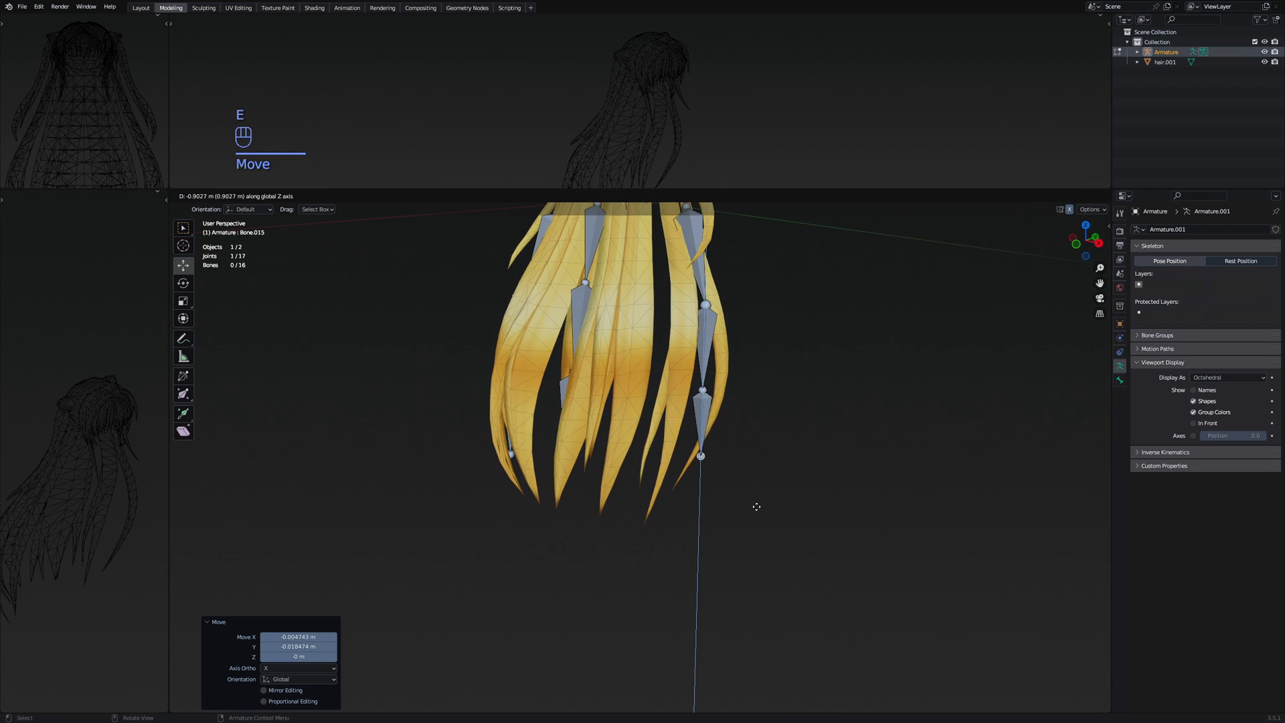
click(757, 515)
middle_drag(757, 514, 773, 494)
drag(743, 476, 735, 475)
middle_drag(735, 476, 675, 477)
drag(721, 490, 690, 493)
middle_drag(850, 455, 606, 444)
scroll(736, 440, down, 3)
middle_drag(791, 439, 706, 372)
scroll(640, 334, up, 1)
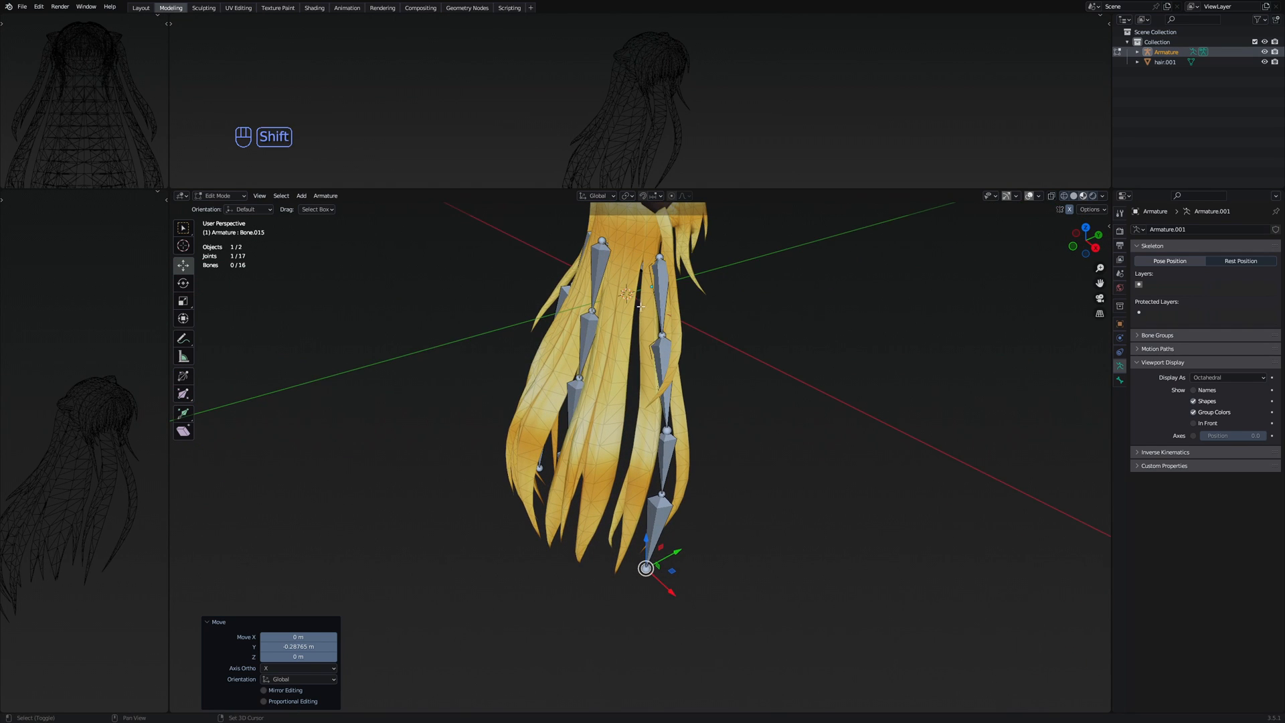
Move the top joint of the central back chain about 0.05 m along Y
shift+middle_drag(635, 296, 650, 342)
click(617, 297)
middle_drag(619, 301, 573, 306)
drag(640, 303, 644, 301)
middle_drag(644, 321, 640, 391)
scroll(641, 390, up, 4)
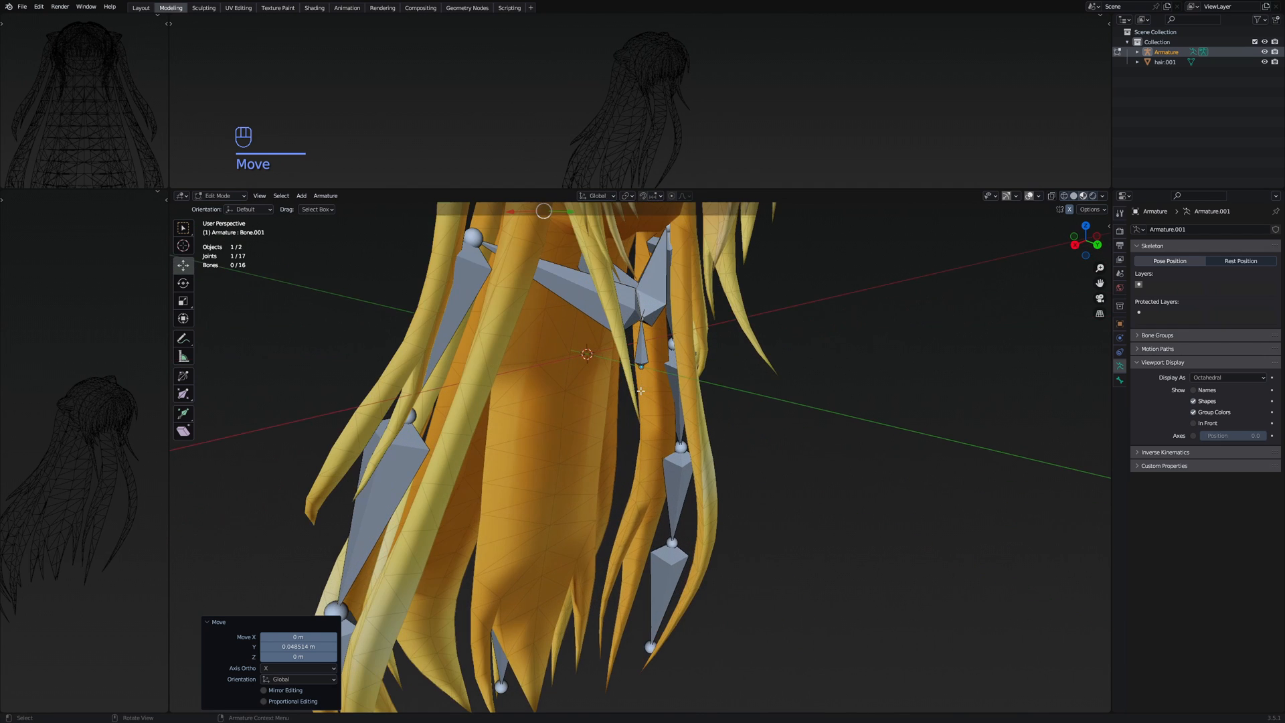
Extrude a bone about 0.65 m forward along Y from the root joint and move its tip about 0.53 m along X to a front strand
click(642, 319)
middle_drag(744, 355, 644, 415)
key(e)
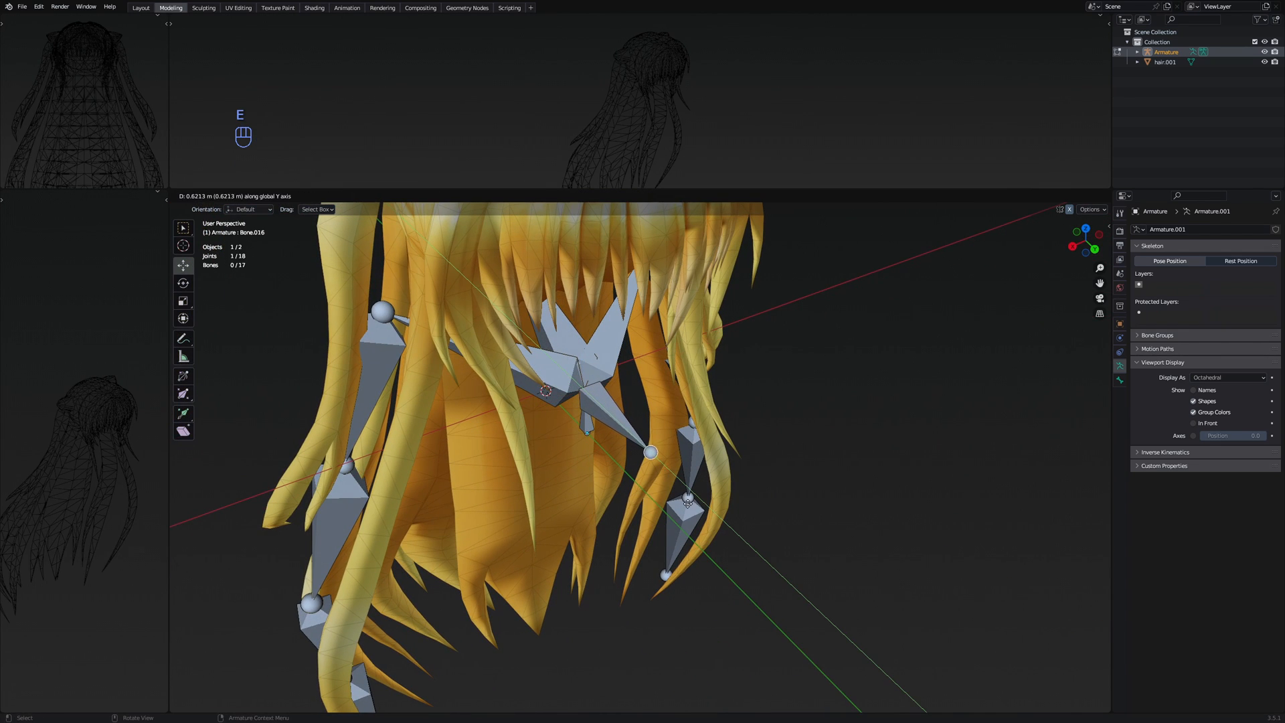
click(688, 503)
middle_drag(687, 502, 619, 479)
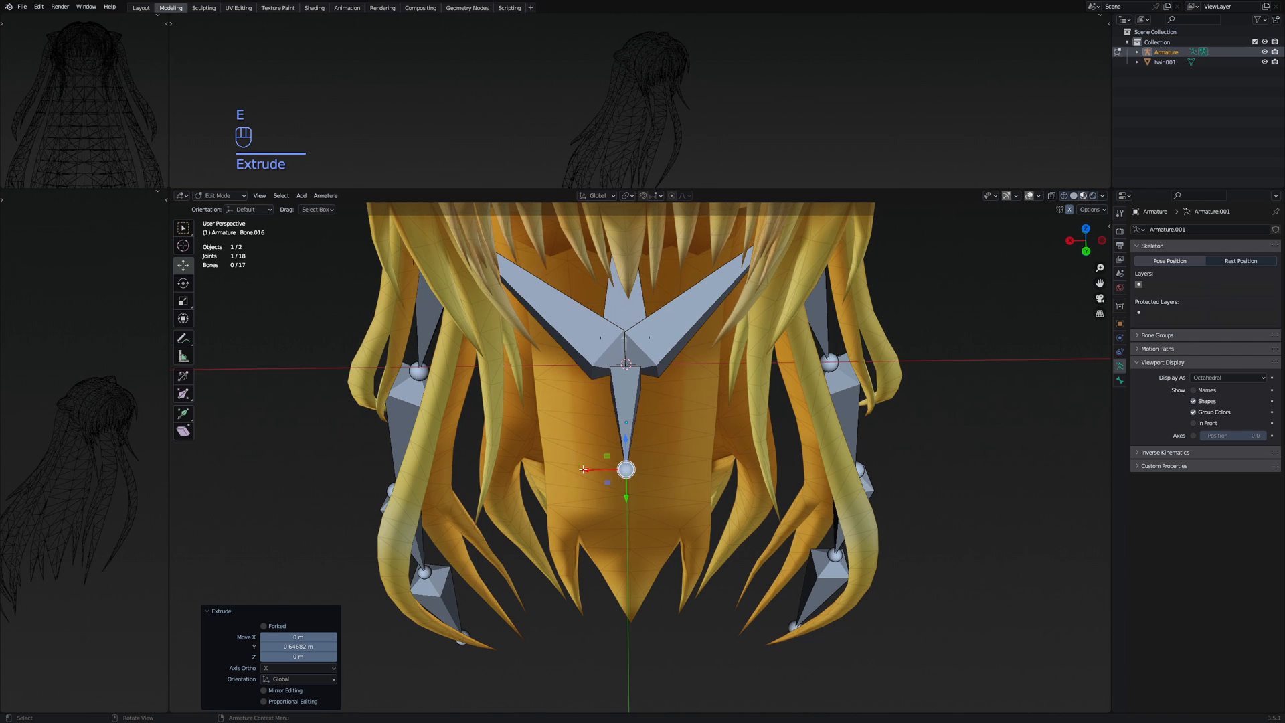
drag(583, 469, 446, 468)
middle_drag(446, 469, 795, 534)
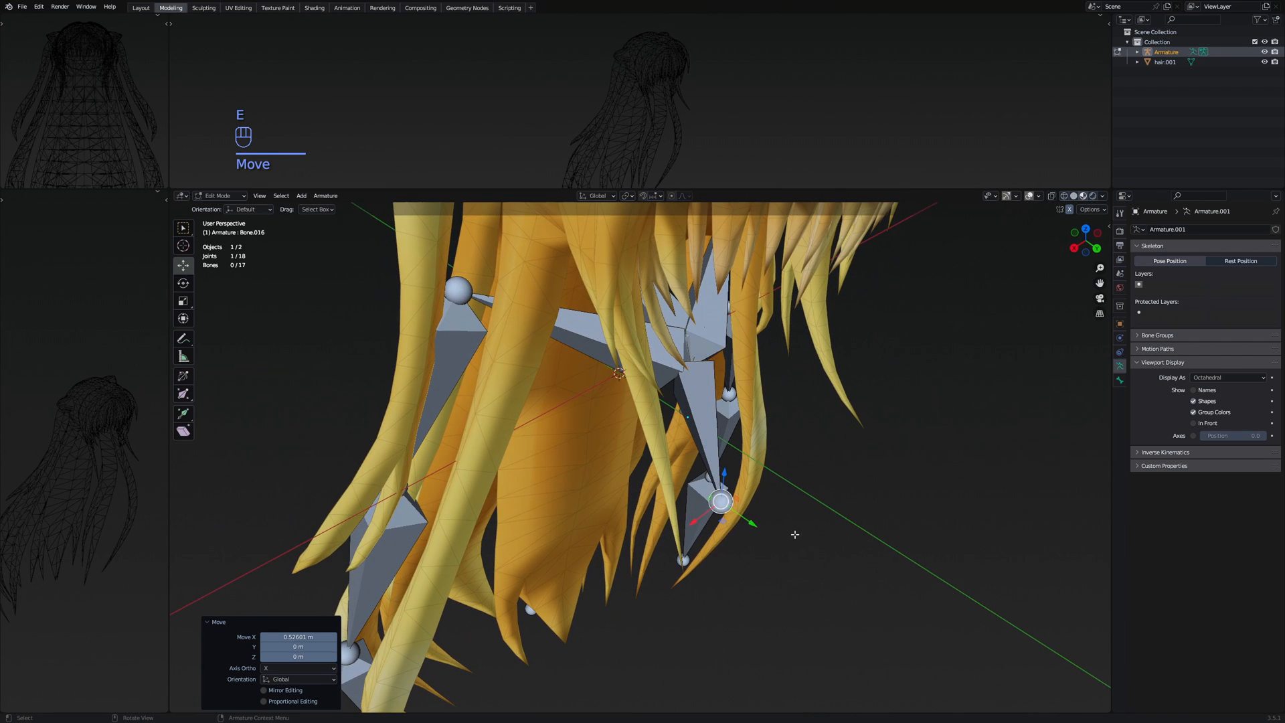
drag(750, 523, 686, 478)
Extrude a second bone forward along Y from the root joint and move its tip along X to the opposite front strand
middle_drag(707, 455, 649, 417)
click(606, 386)
key(e)
key(y)
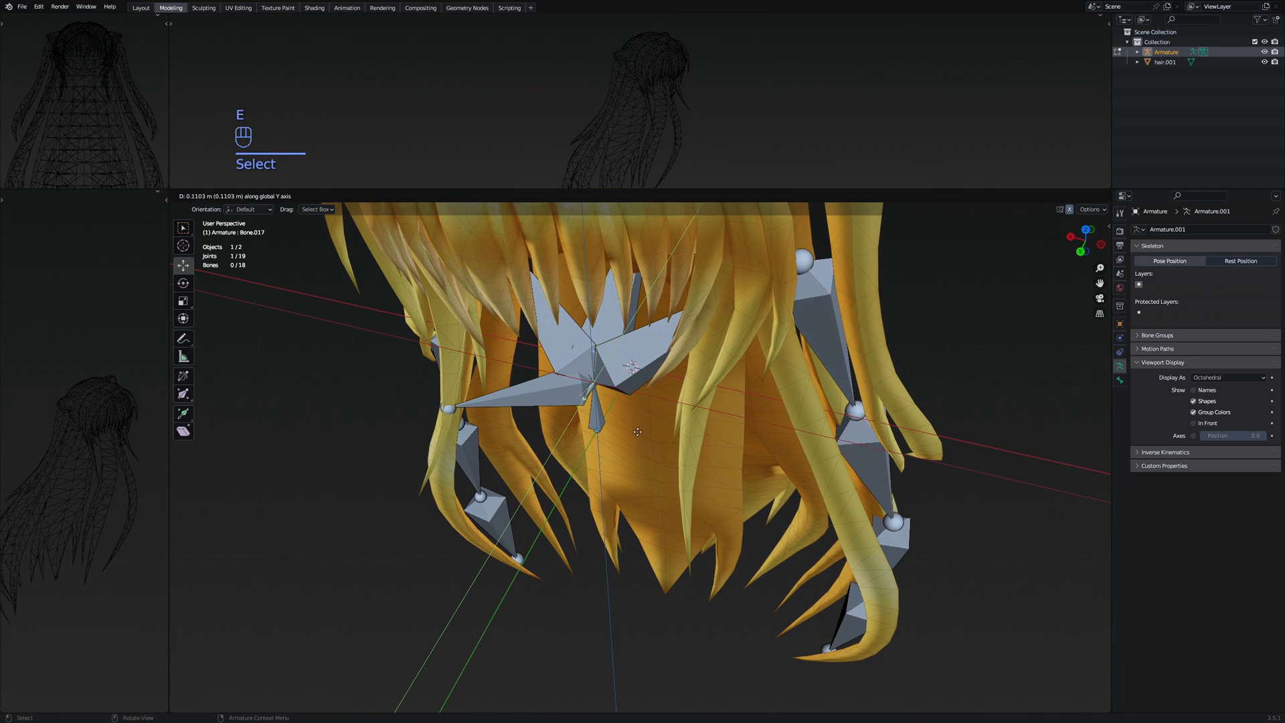
click(601, 461)
drag(529, 439, 648, 469)
Fine-tune the second front bone's tip along X and Y so it sits in the front strand
middle_drag(599, 438, 529, 435)
drag(478, 426, 493, 429)
middle_drag(492, 430, 624, 441)
drag(662, 460, 676, 461)
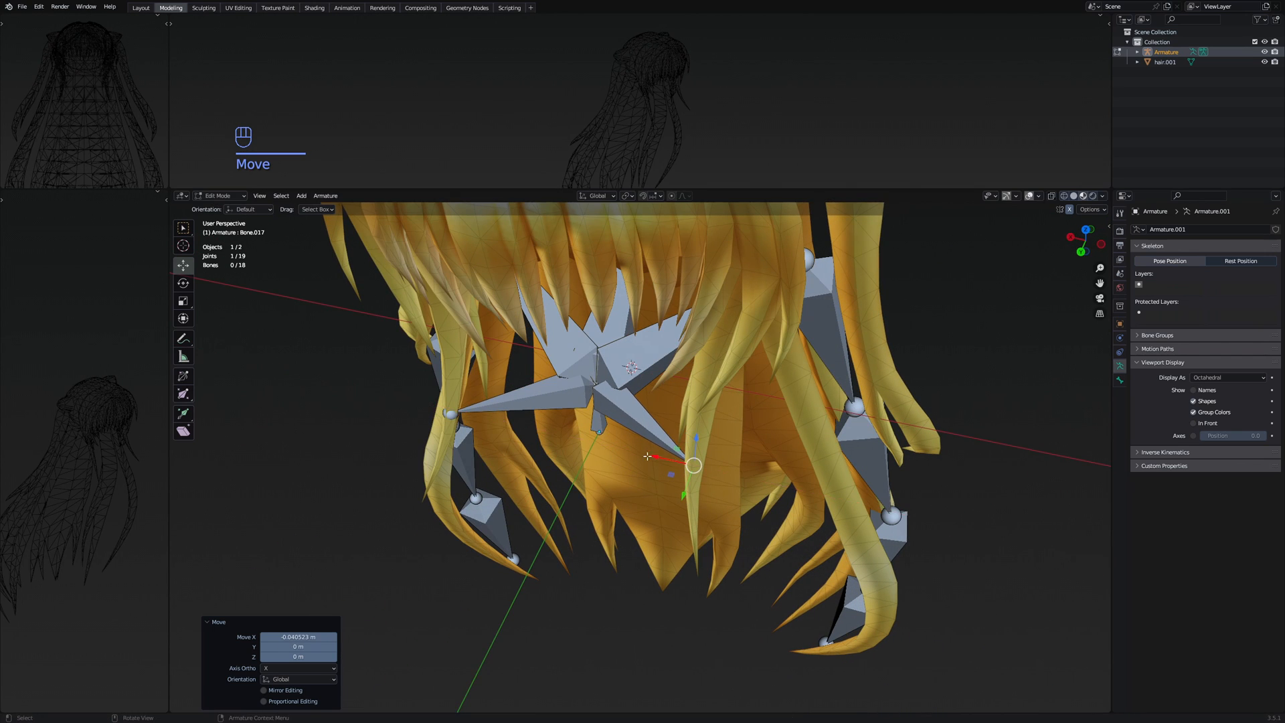
middle_drag(675, 461, 532, 402)
drag(792, 409, 814, 416)
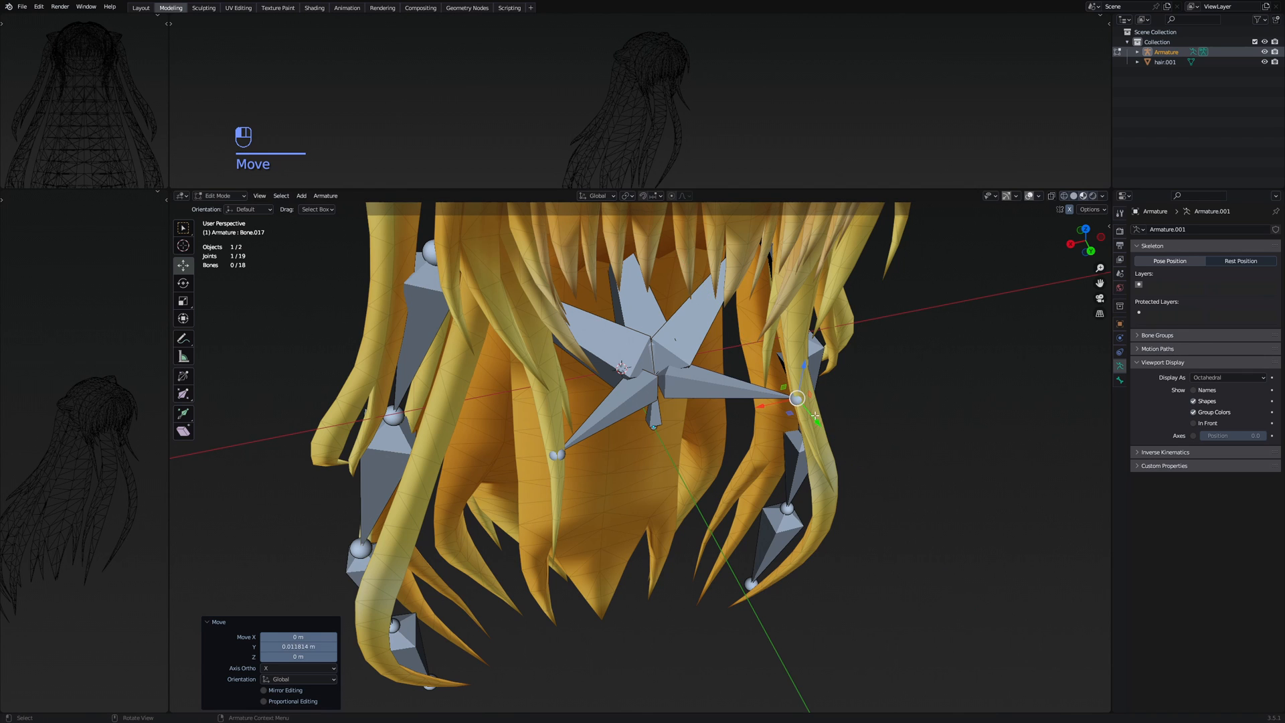
Select both front bone tips, raise them about 0.51 m along Z and shift them about 0.18 m back along Y
shift+click(558, 455)
middle_drag(581, 444, 642, 489)
middle_drag(655, 487, 710, 471)
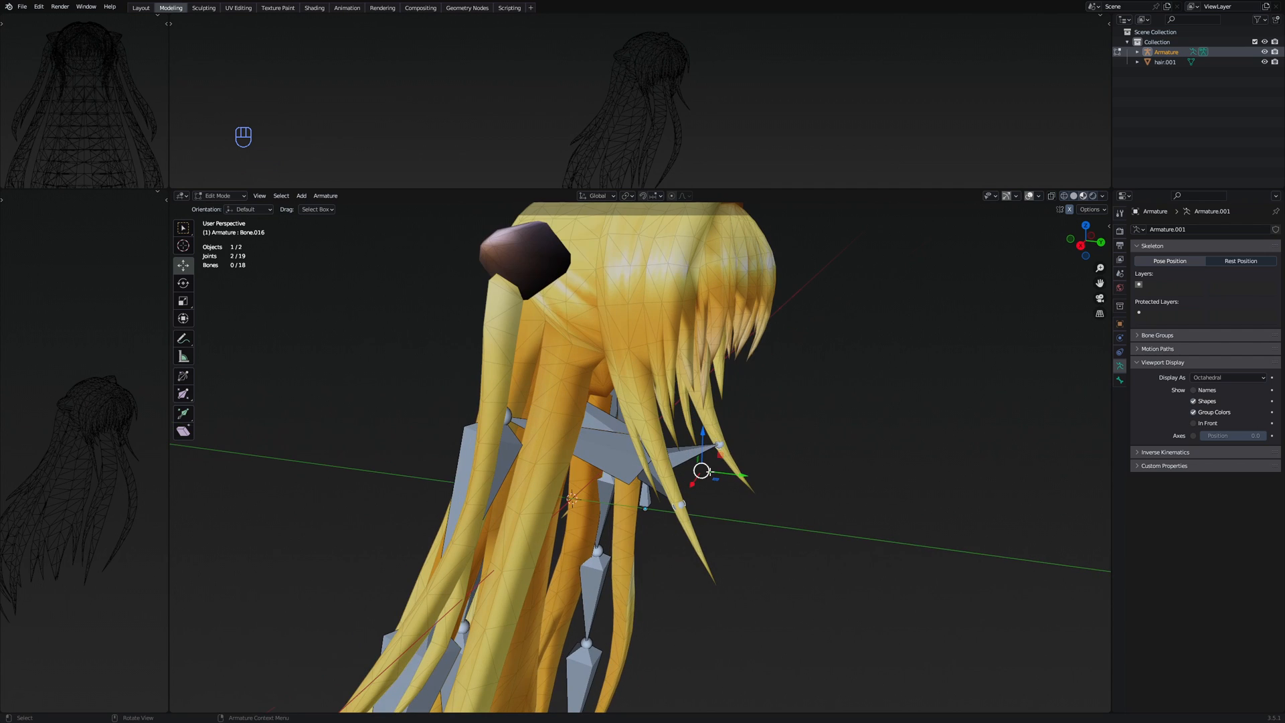
drag(703, 432, 686, 342)
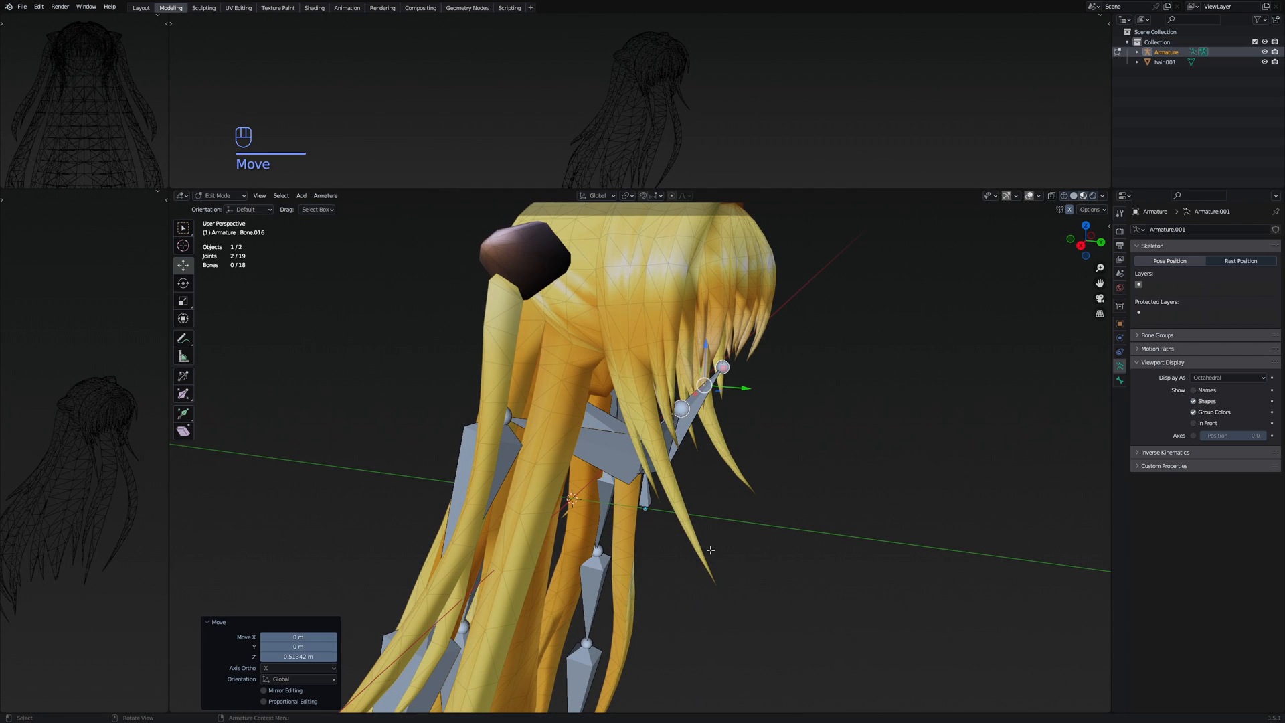
drag(746, 397, 708, 386)
Raise both front bone tips to the strand roots and spread them apart along X, with a final scale of 1.042
middle_drag(708, 386, 652, 347)
scroll(592, 372, up, 1)
key(s)
key(x)
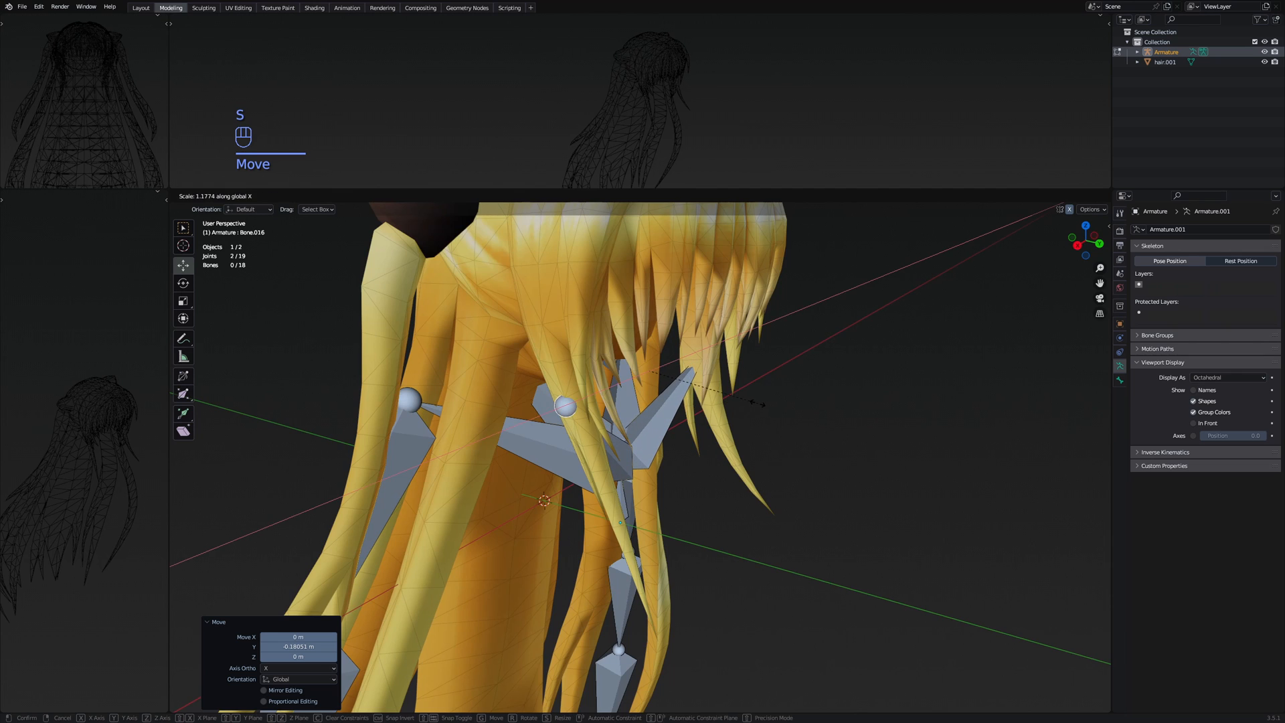
click(653, 342)
drag(652, 340, 651, 306)
key(s)
key(x)
click(729, 445)
Extrude a pair of bones about 0.45 m down along Z from both front tips and align their ends with the strands
middle_drag(729, 445, 689, 395)
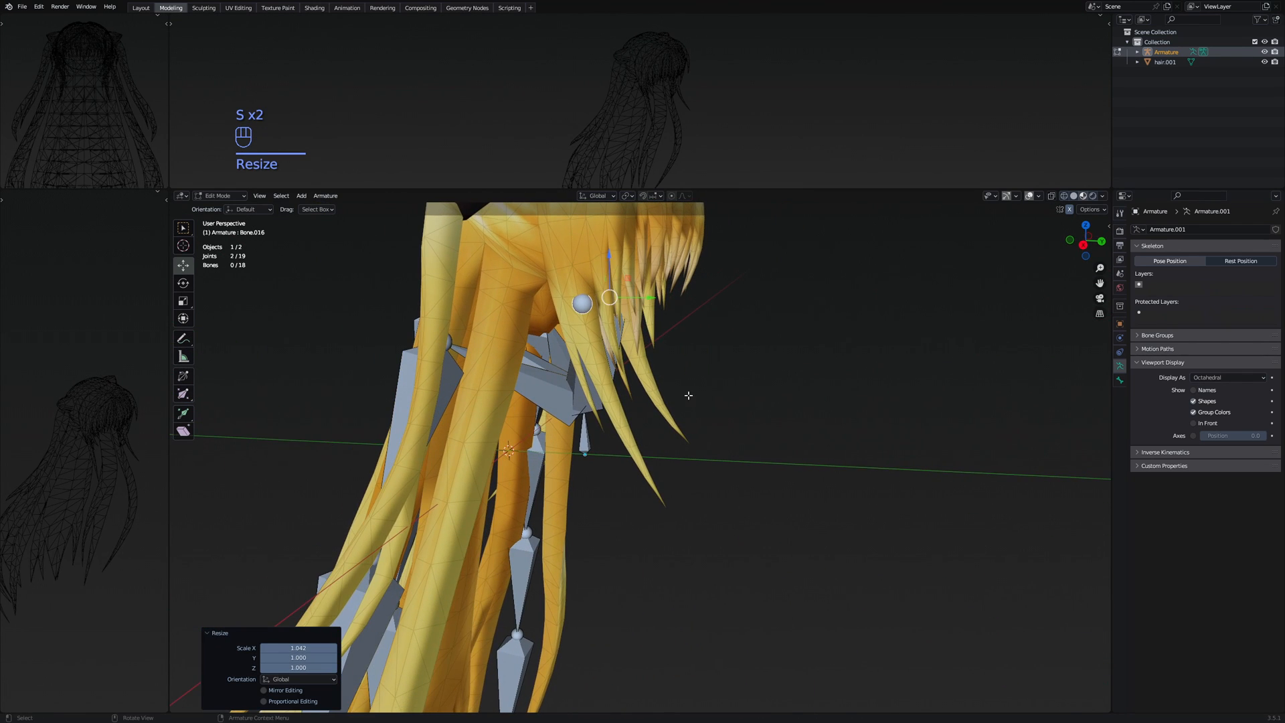
key(e)
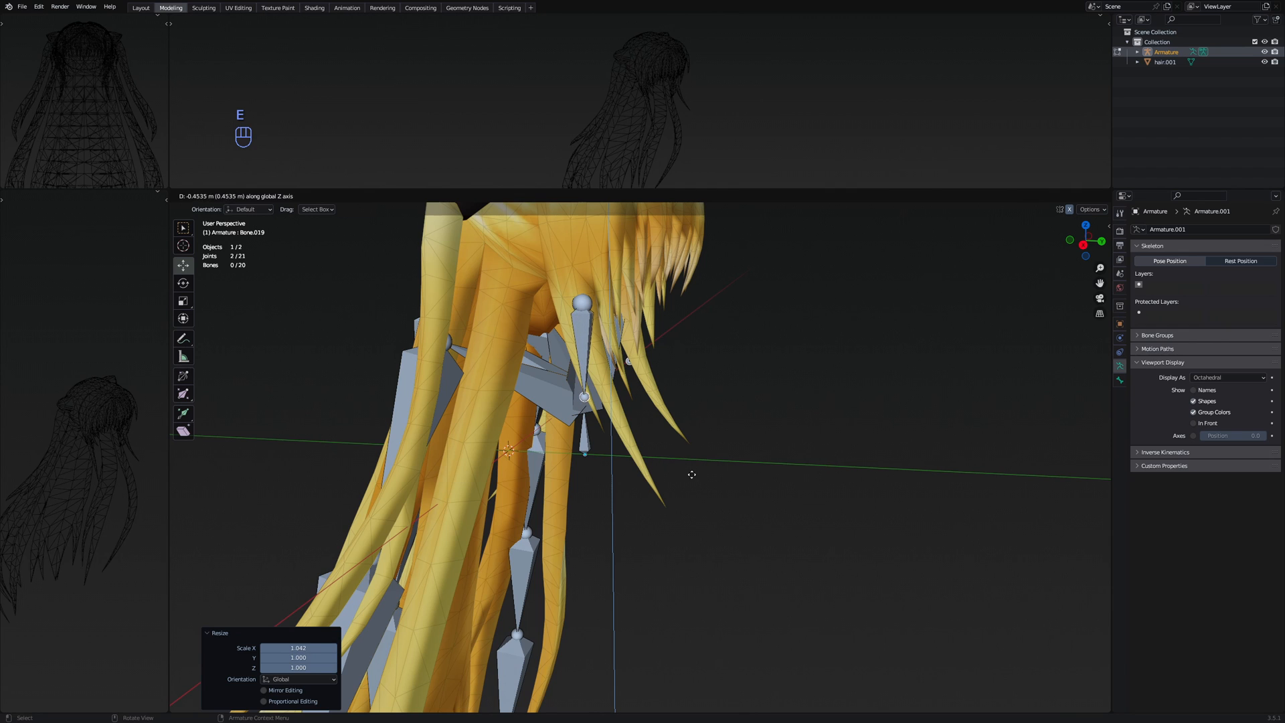
click(692, 475)
drag(646, 381, 666, 382)
middle_drag(666, 394, 848, 415)
key(s)
click(757, 407)
Extrude a second pair of front strand bones about 0.31 m down along Z and scale their tips to 0.988 along X
key(e)
click(714, 468)
middle_drag(714, 467, 618, 447)
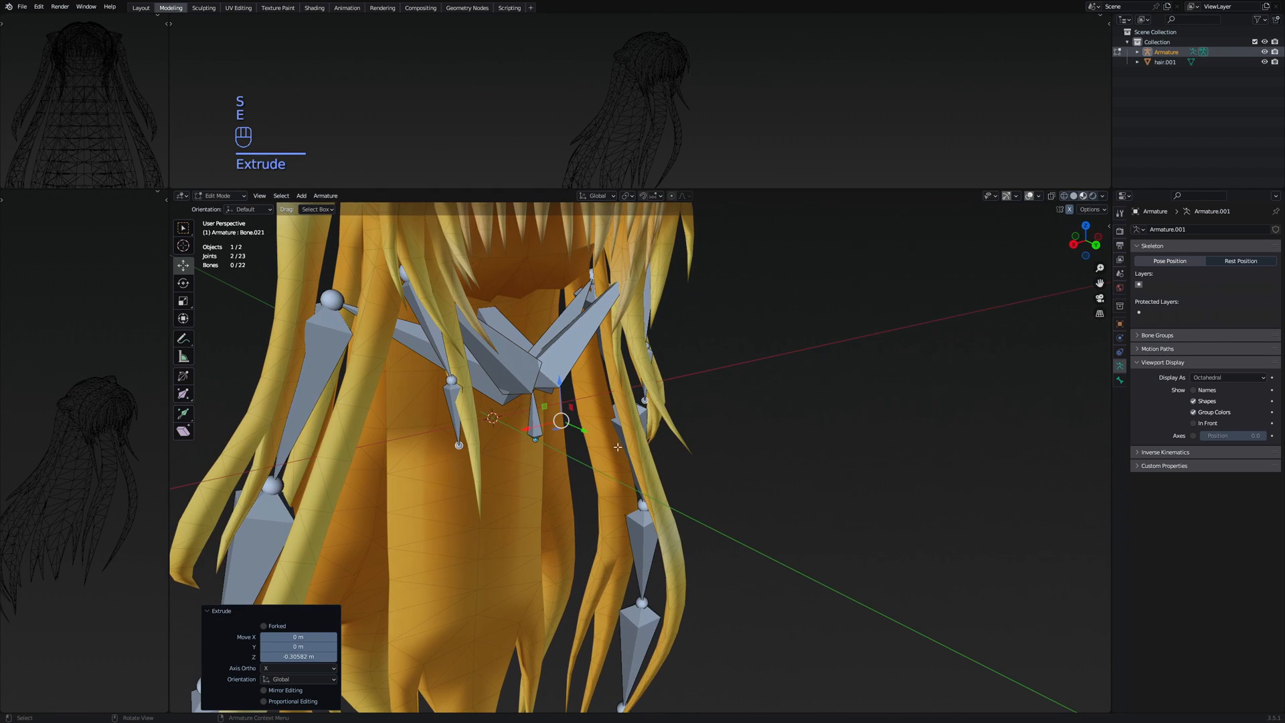
drag(584, 430, 592, 433)
middle_drag(603, 435, 681, 431)
key(s)
key(x)
click(802, 447)
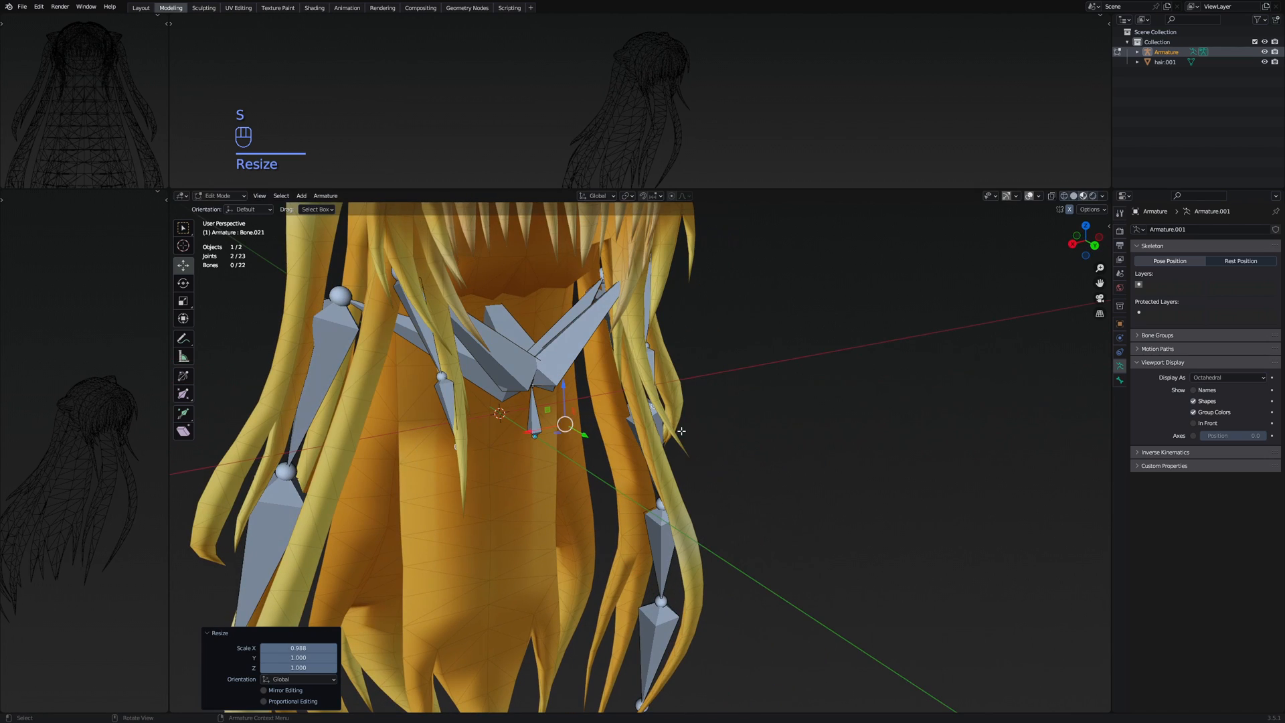
Extrude a third pair of front strand bones down along Z and adjust the spacing of their tips along X
key(e)
key(z)
click(694, 488)
drag(588, 496, 592, 499)
middle_drag(596, 499, 628, 496)
key(s)
key(x)
click(711, 503)
Adjust both lowest front tips in height and depth, with a final shift of about 0.07 m back along Y
drag(698, 495, 718, 497)
drag(680, 454, 679, 434)
drag(719, 477, 701, 475)
scroll(719, 459, down, 4)
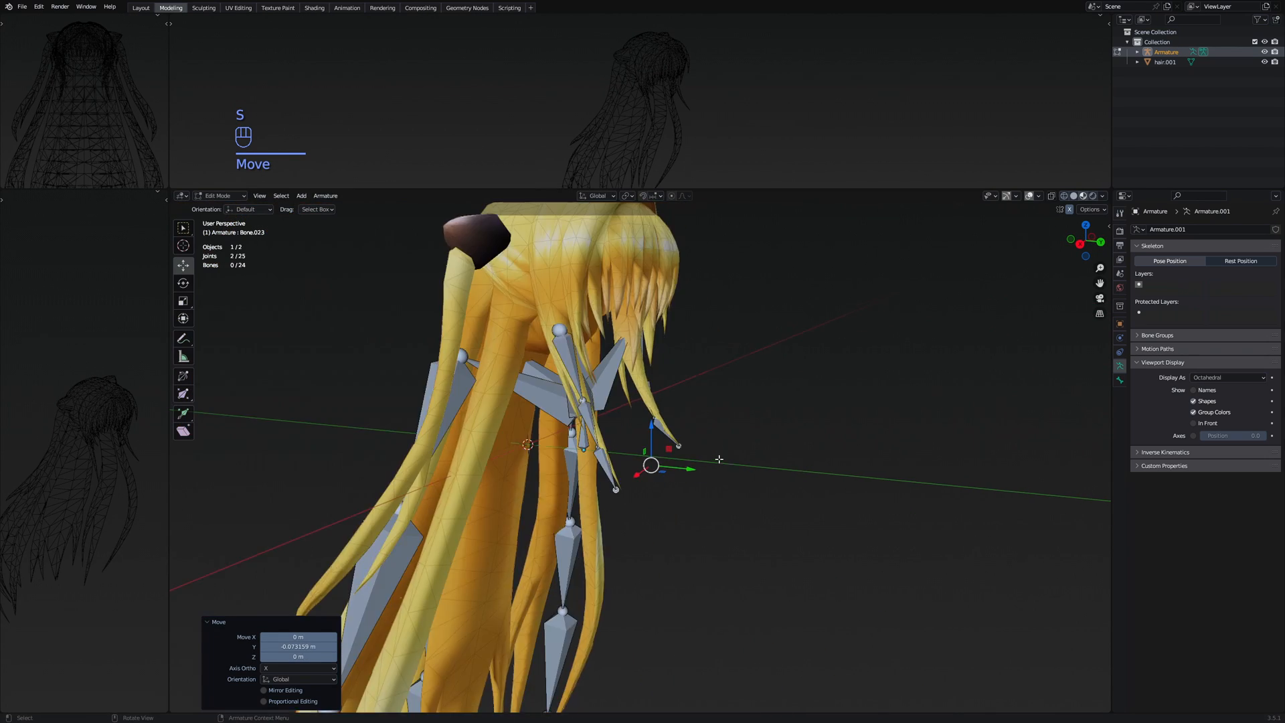
Shift a matching pair of front strand joints along Y and adjust the spacing between them along X
middle_drag(719, 459, 565, 472)
click(647, 391)
middle_drag(647, 391, 569, 348)
shift+click(516, 341)
drag(671, 343, 653, 341)
middle_drag(836, 375, 739, 412)
key(s)
key(x)
click(774, 397)
Adjust the spacing of the next front joint pair along X and scale the lowest front tips to 0.952 along X
click(423, 395)
shift+click(636, 394)
key(s)
key(x)
click(737, 415)
click(405, 519)
shift+click(671, 503)
key(s)
key(x)
click(757, 503)
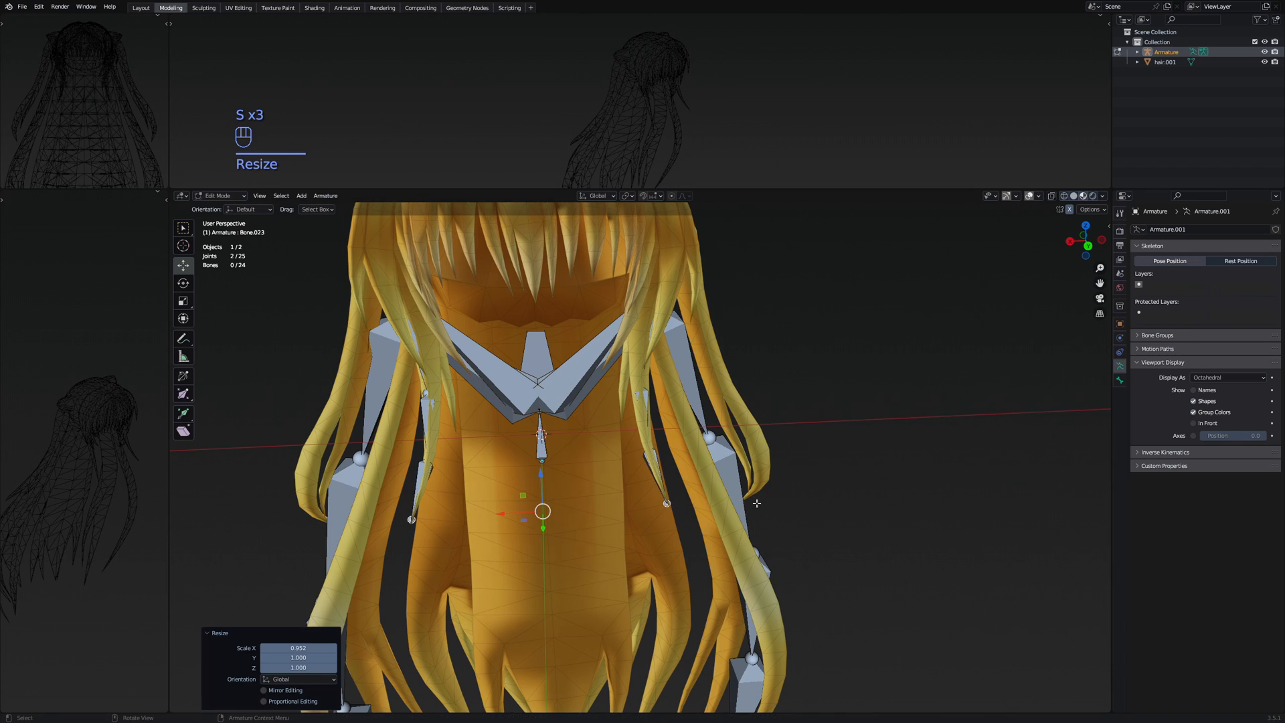
Return the armature to Object Mode and check its bone chains against the hair from behind and from the front
middle_drag(757, 504, 709, 399)
key(Tab)
click(991, 429)
scroll(717, 459, up, 3)
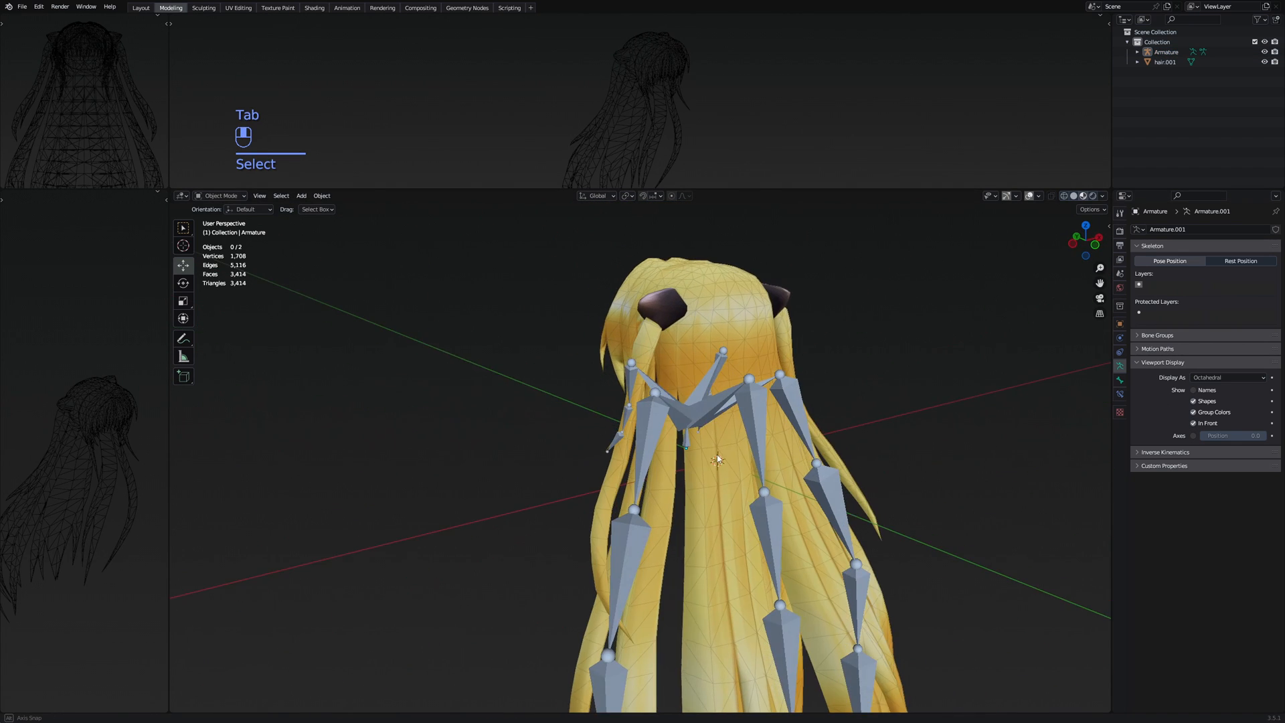
middle_drag(717, 459, 718, 466)
scroll(729, 508, down, 2)
shift+middle_drag(746, 575, 652, 484)
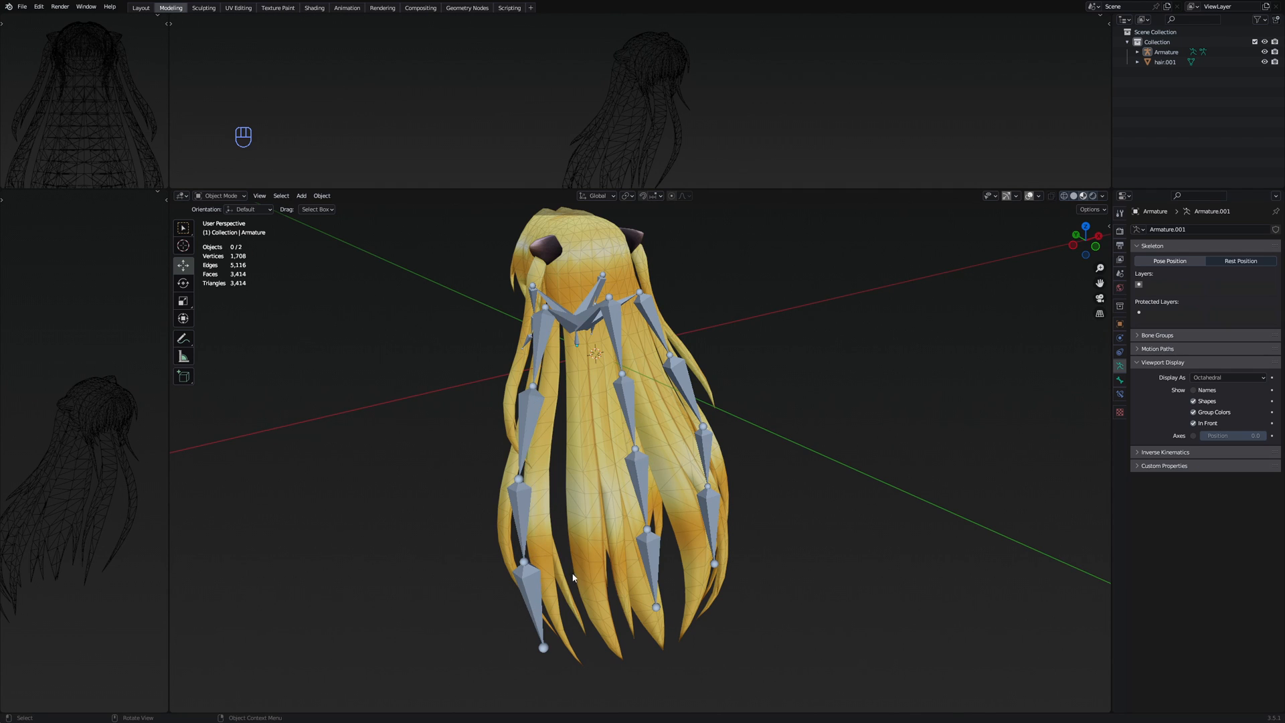
middle_drag(572, 577, 690, 398)
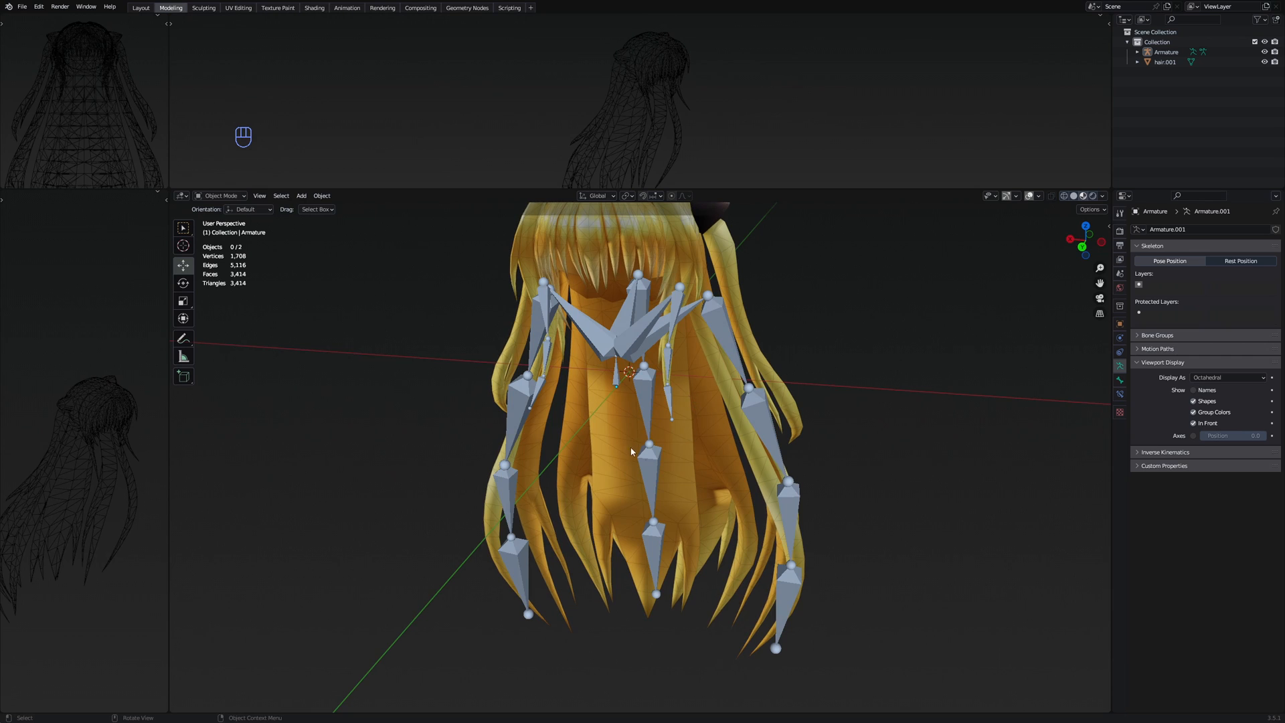
middle_drag(687, 496, 686, 462)
click(687, 457)
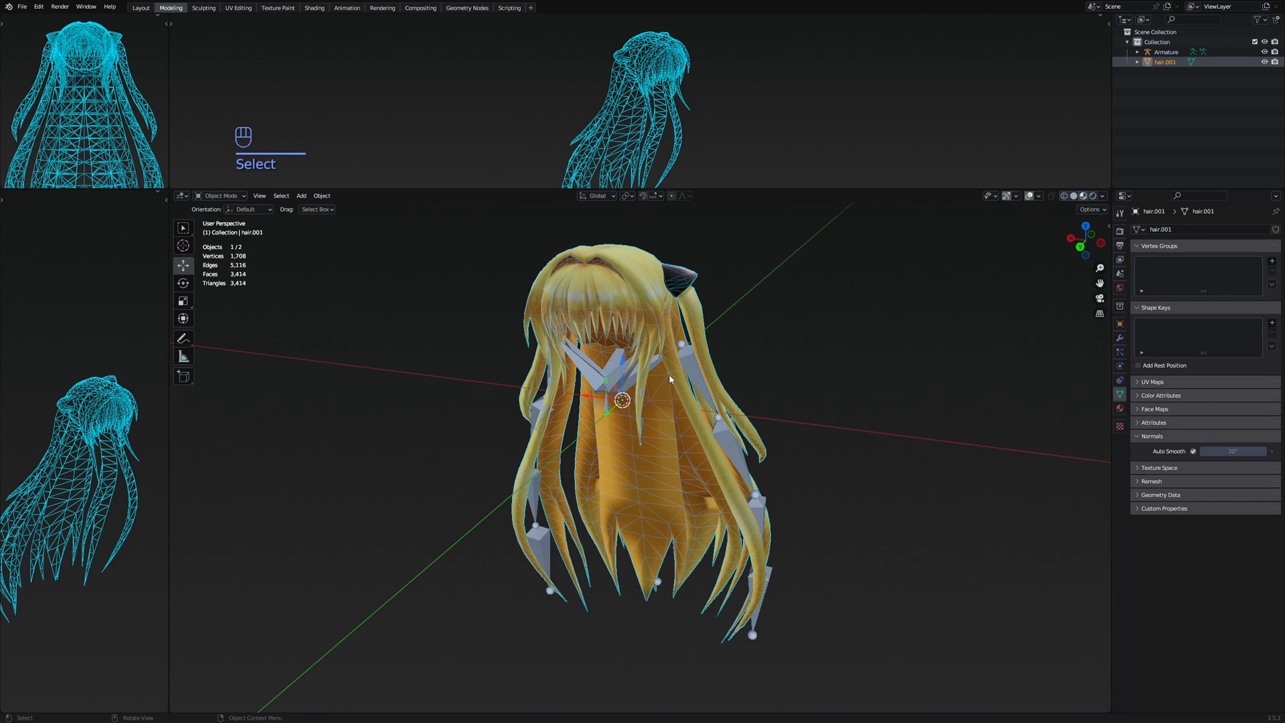
shift+middle_drag(670, 379, 674, 385)
key(g)
right_click(611, 419)
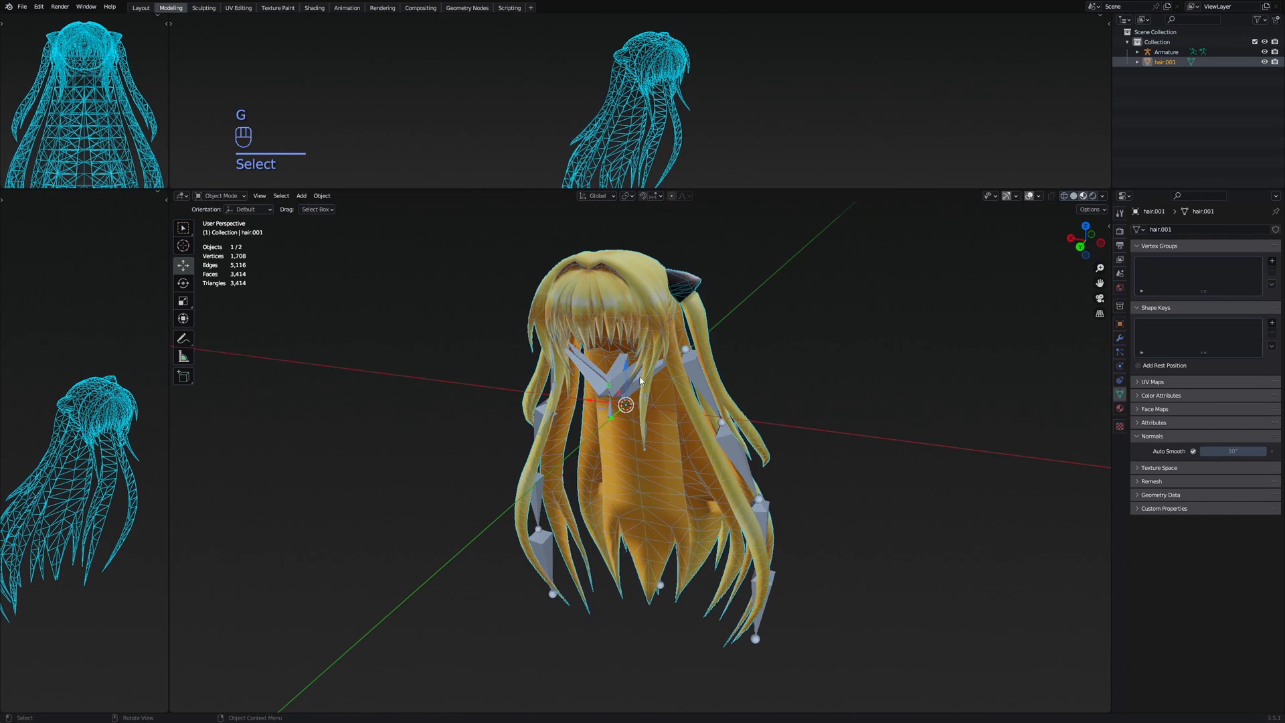
middle_drag(758, 404, 743, 400)
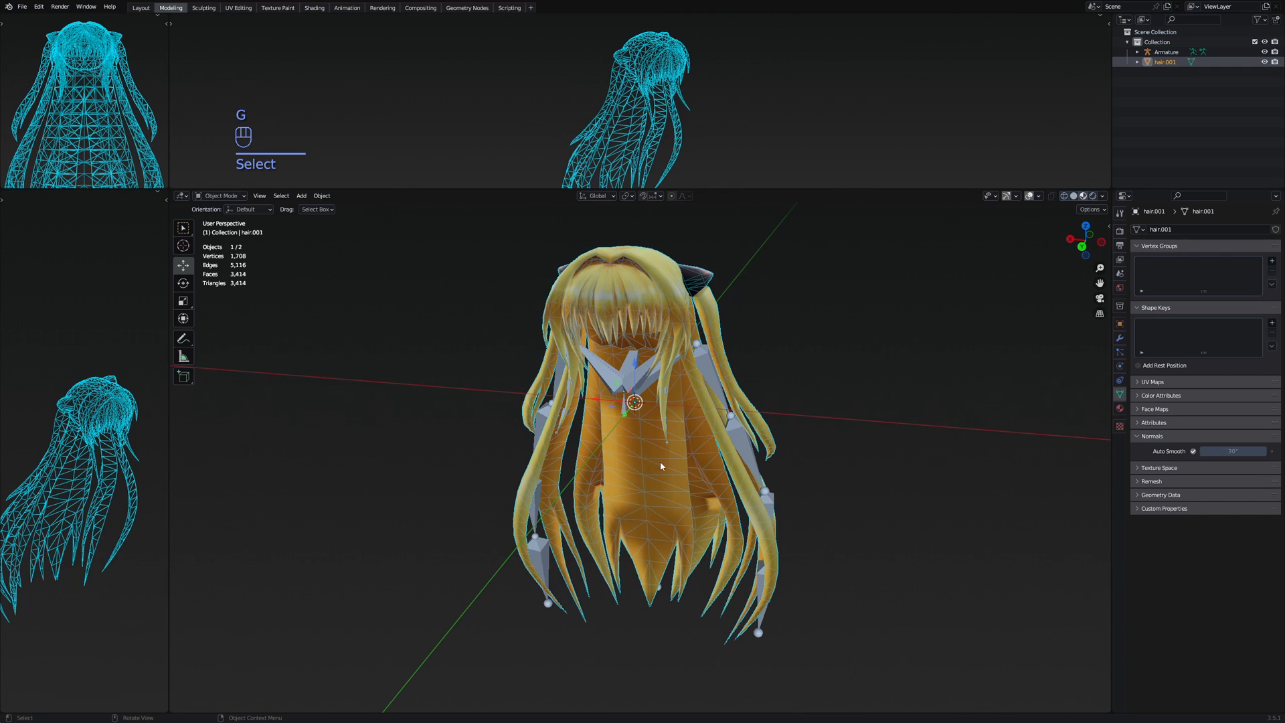
shift+click(608, 365)
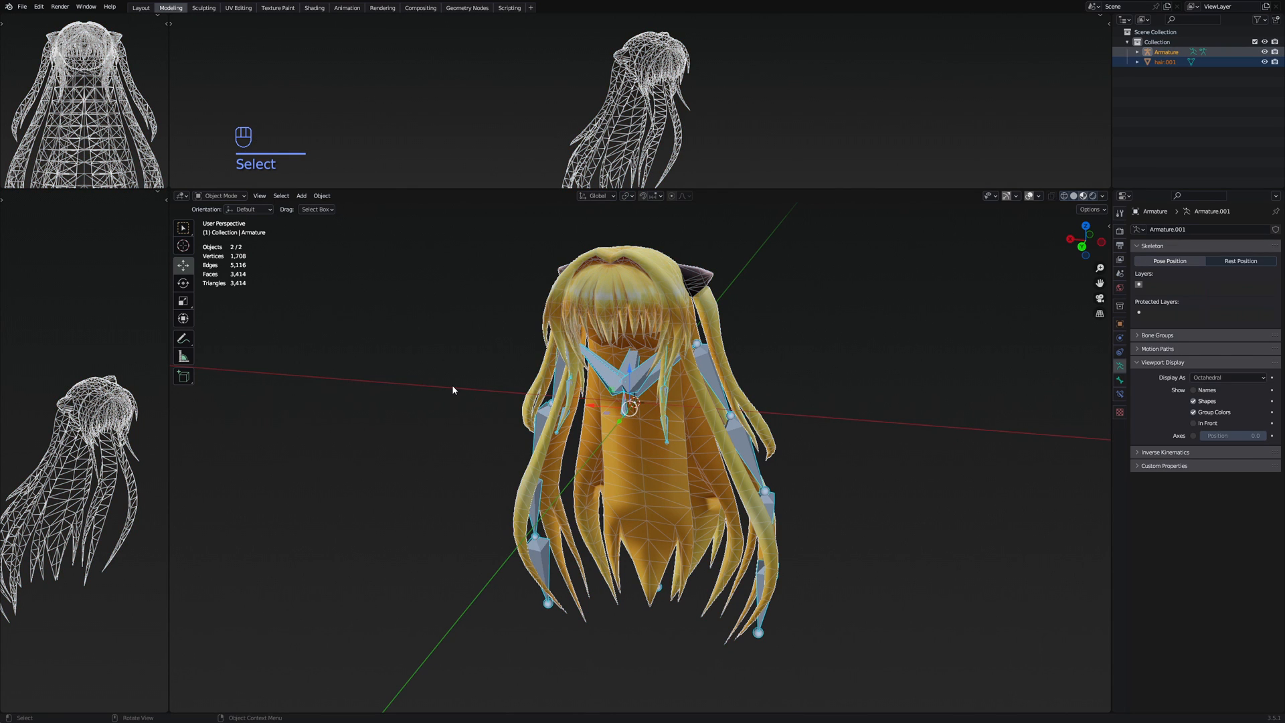
key(ctrl+p)
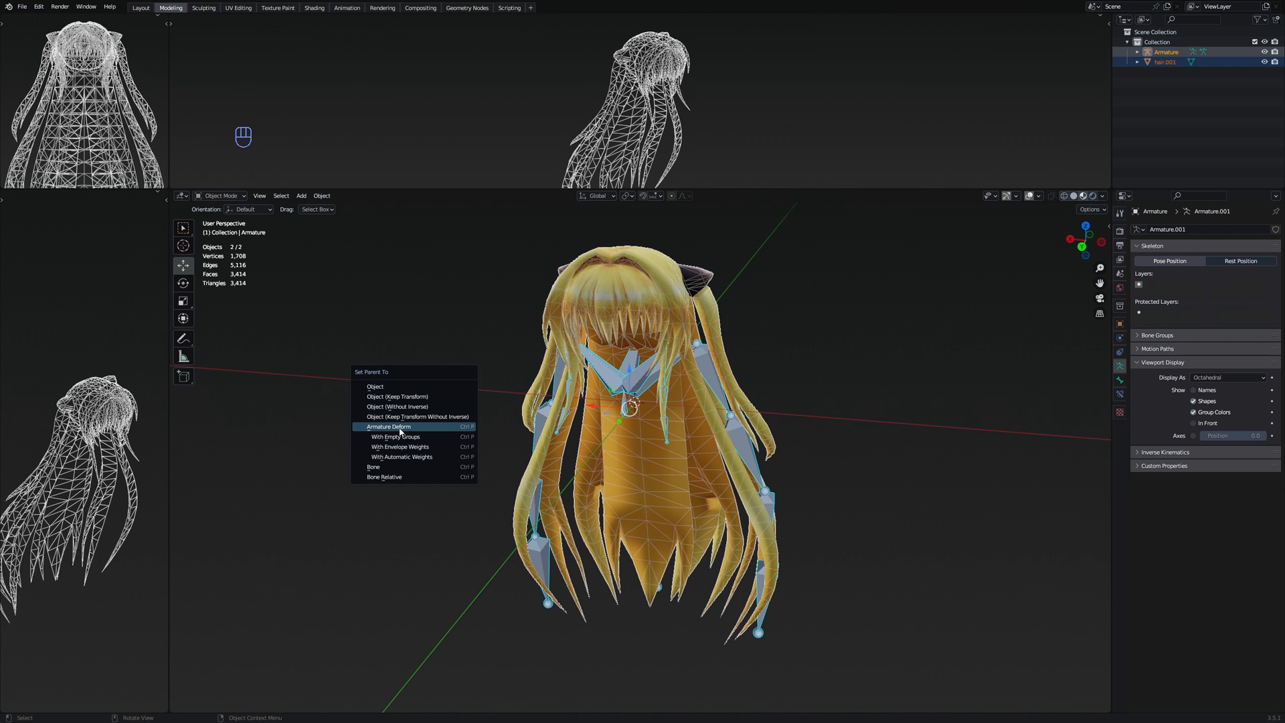
click(399, 428)
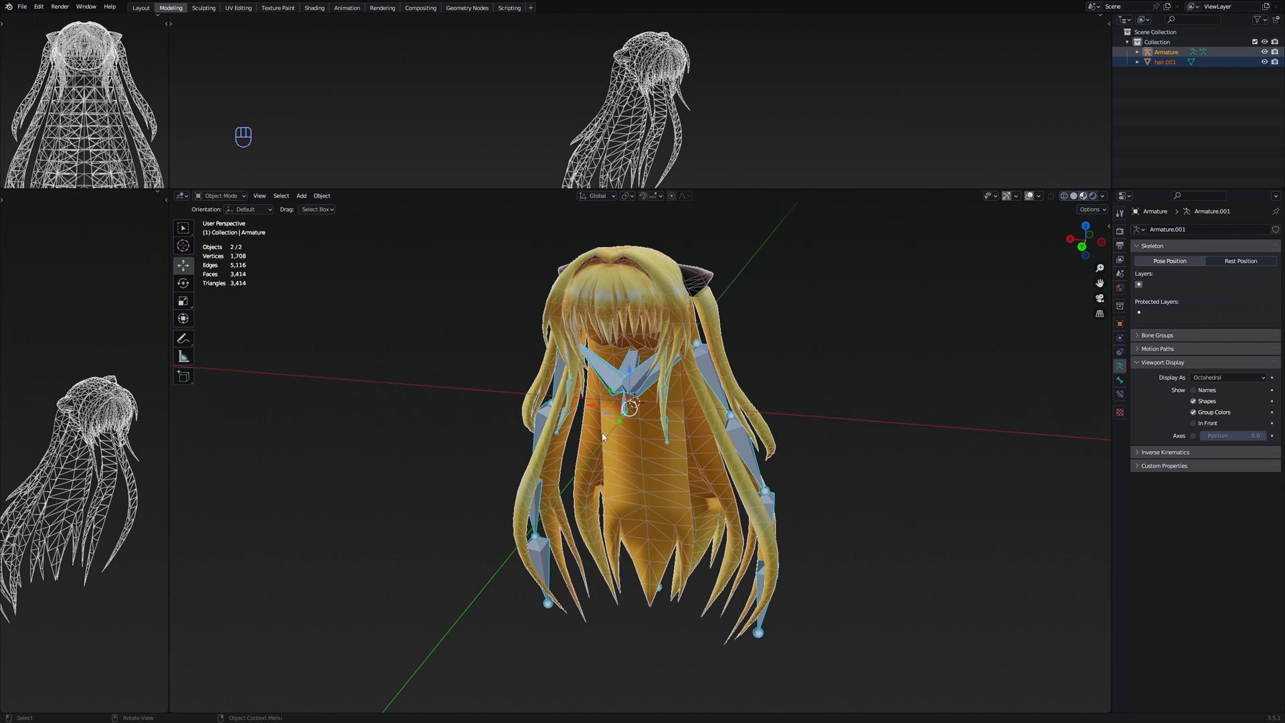
click(452, 410)
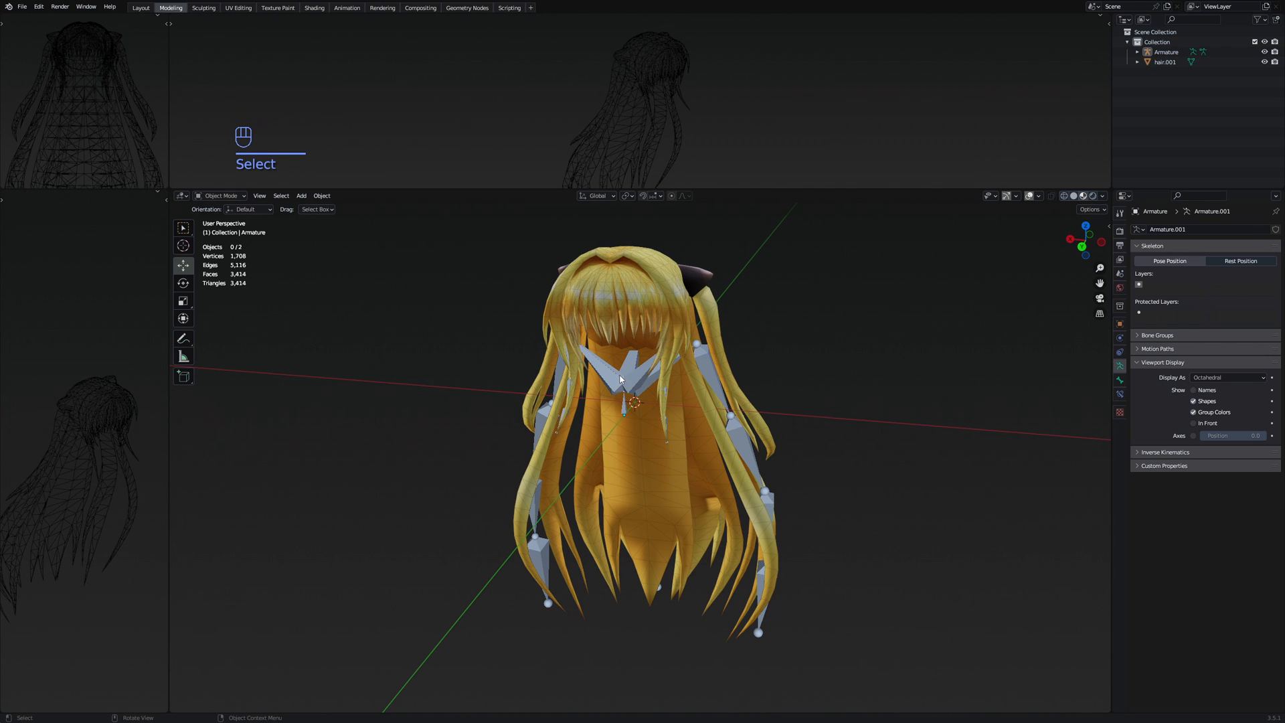
click(619, 379)
shift+click(605, 435)
key(ctrl+p)
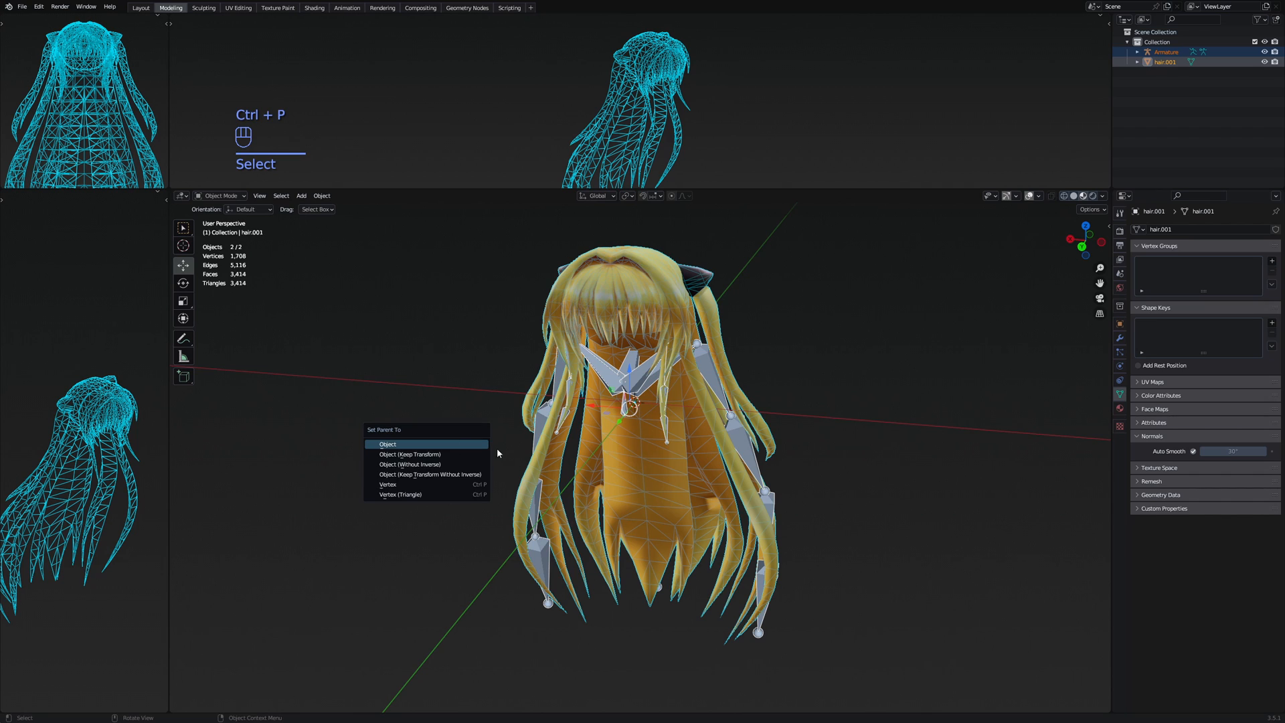
Parent the hair mesh to the armature using Armature Deform with automatic weights and clear the selection
click(638, 471)
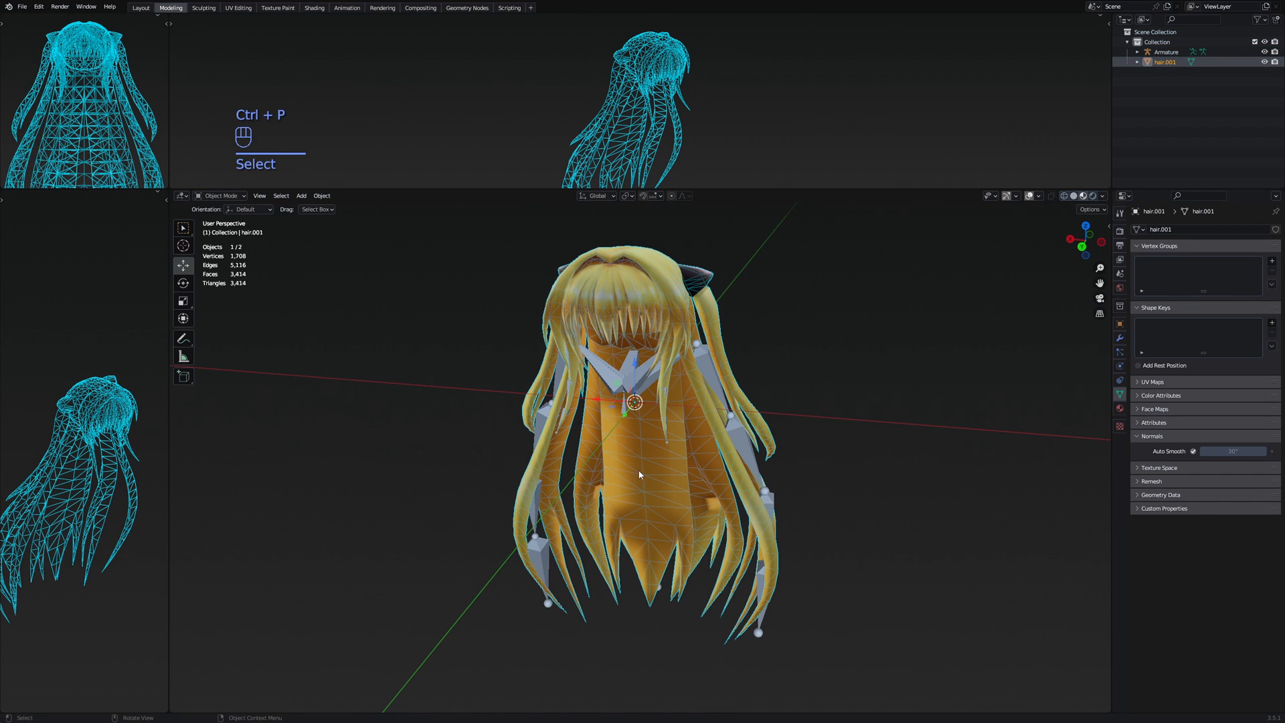
shift+click(615, 377)
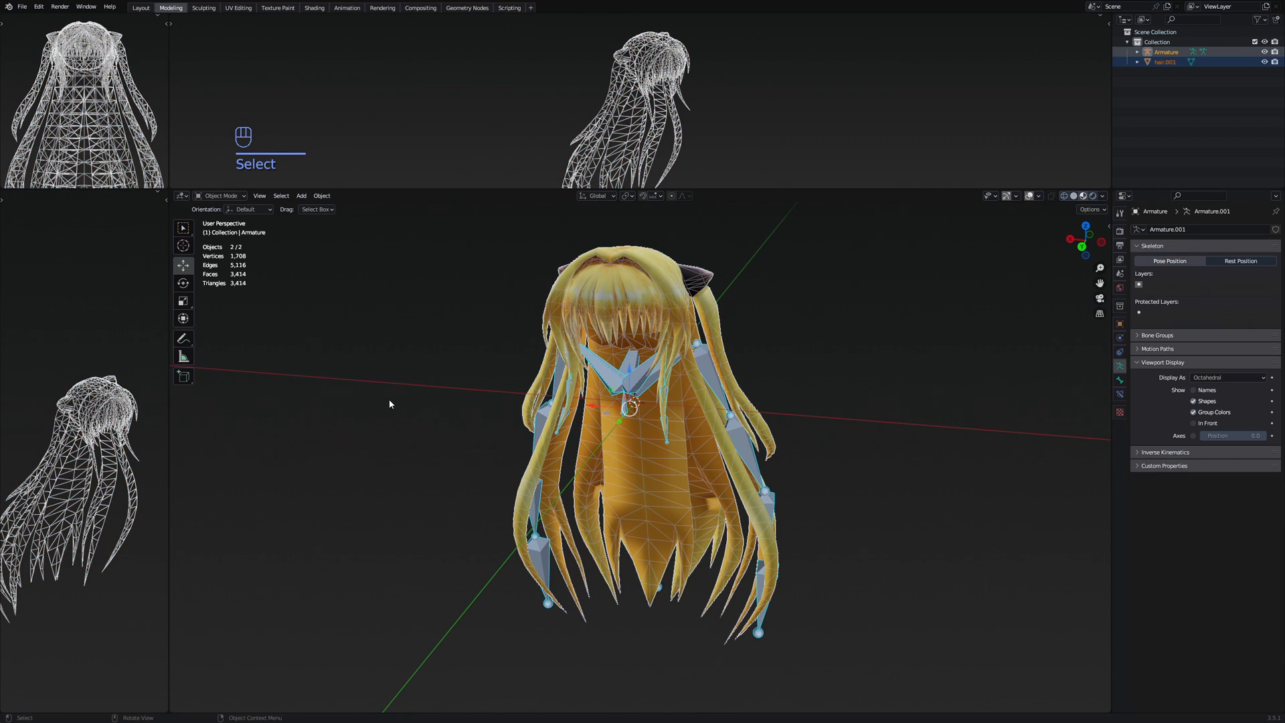
key(ctrl+p)
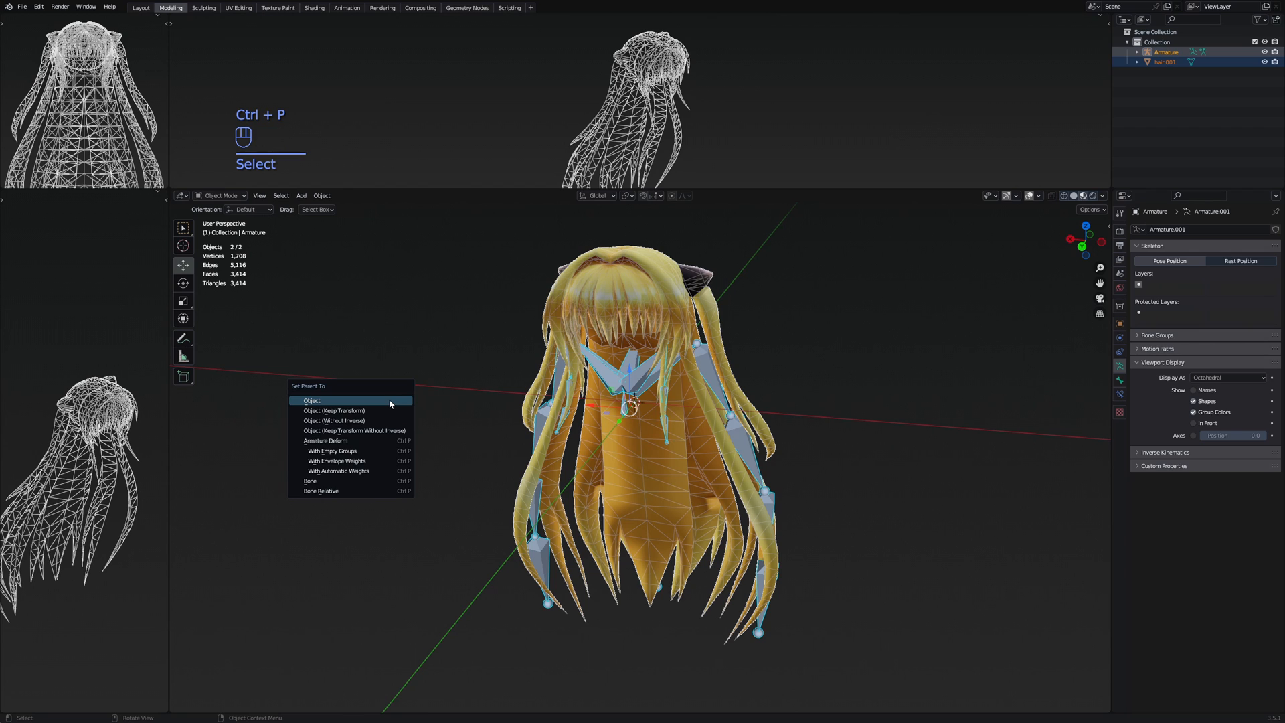
click(338, 471)
middle_drag(771, 425, 668, 367)
click(750, 335)
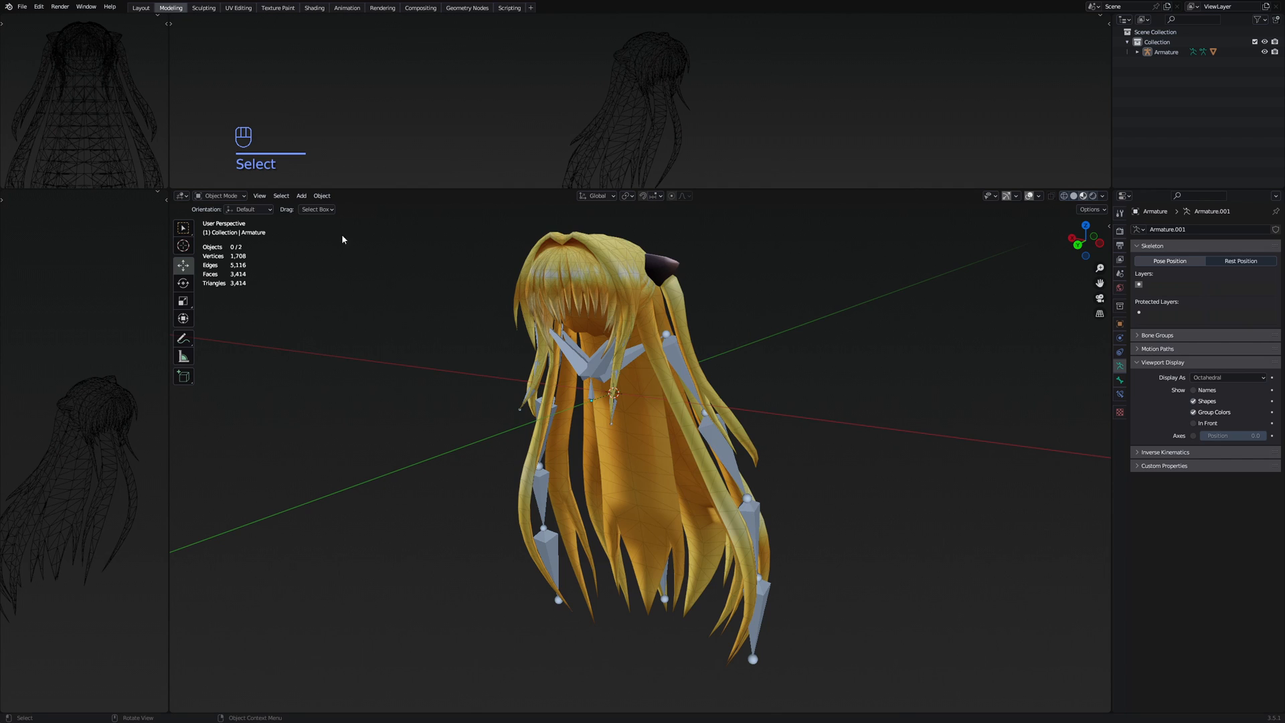
Select the hair mesh, make Bone the active vertex group and switch to Weight Paint mode
click(617, 395)
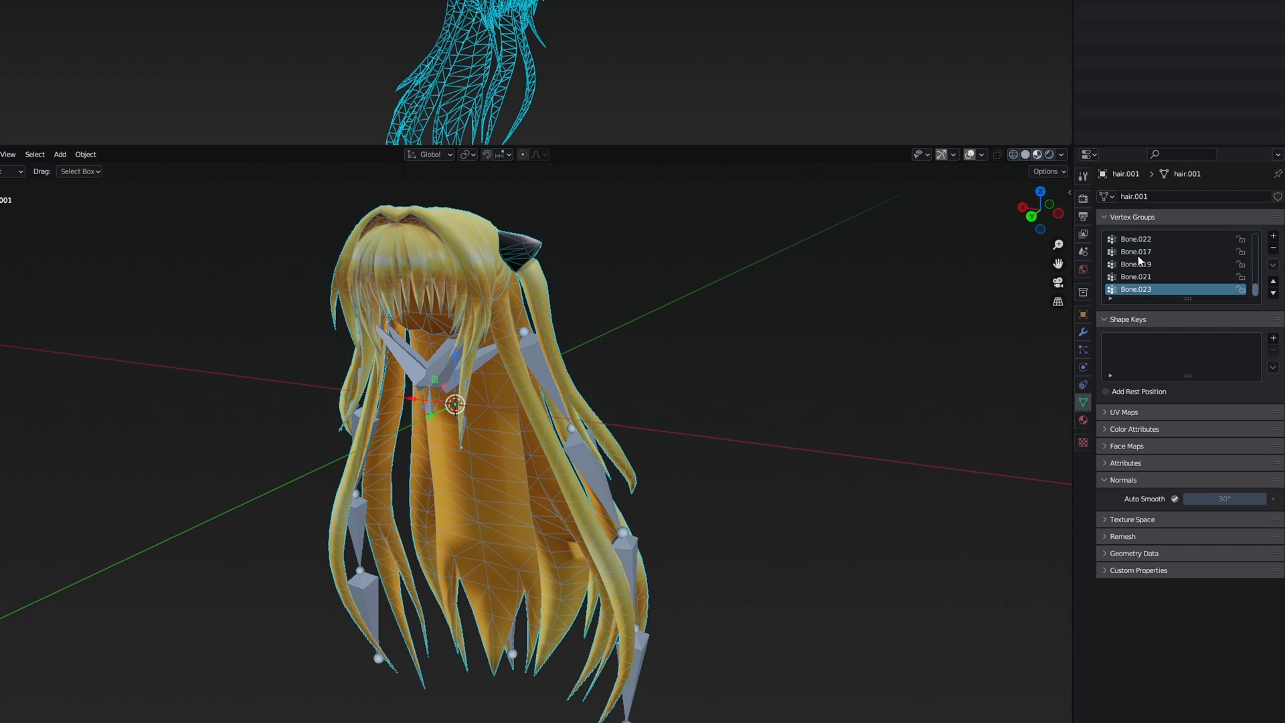
scroll(1138, 256, up, 10)
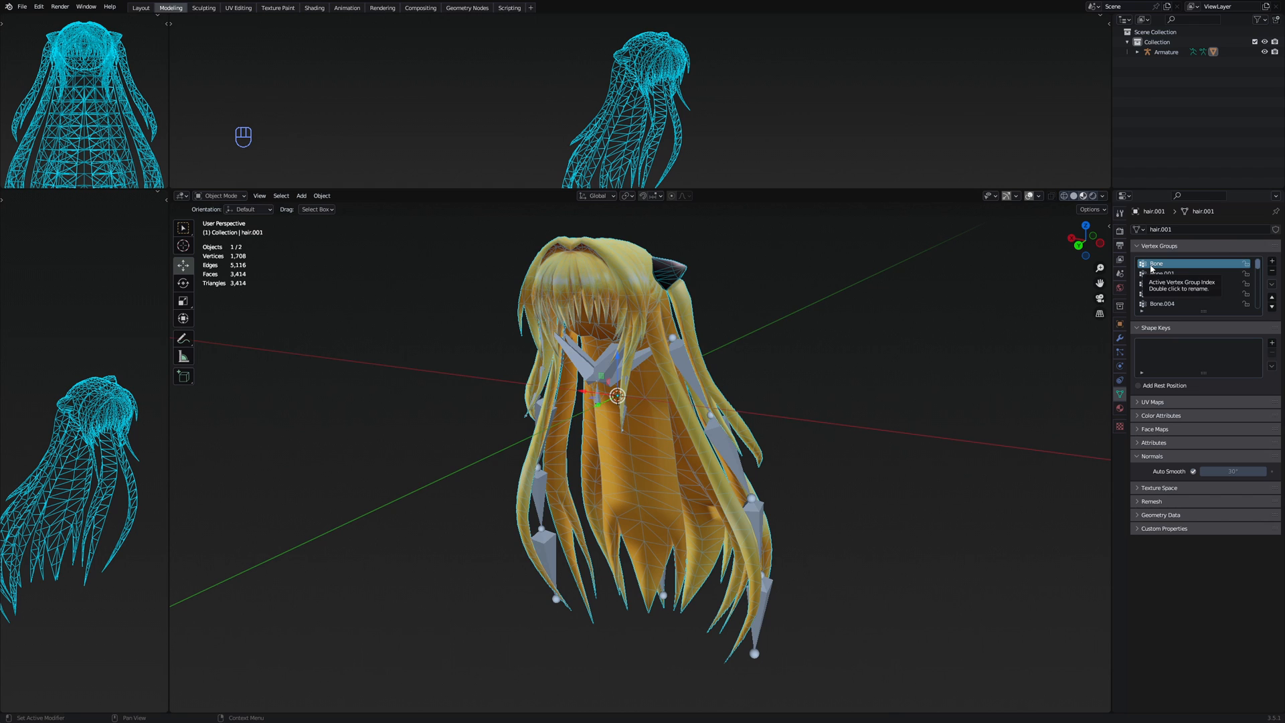
click(1158, 243)
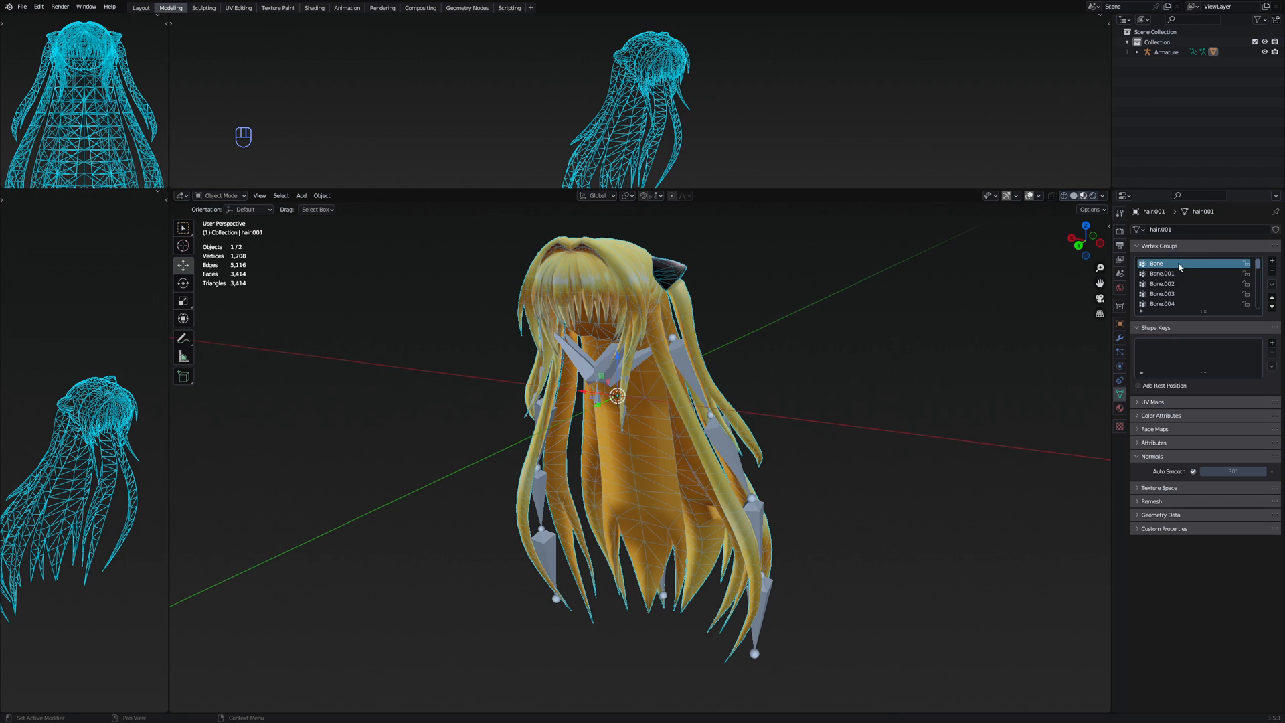
click(211, 195)
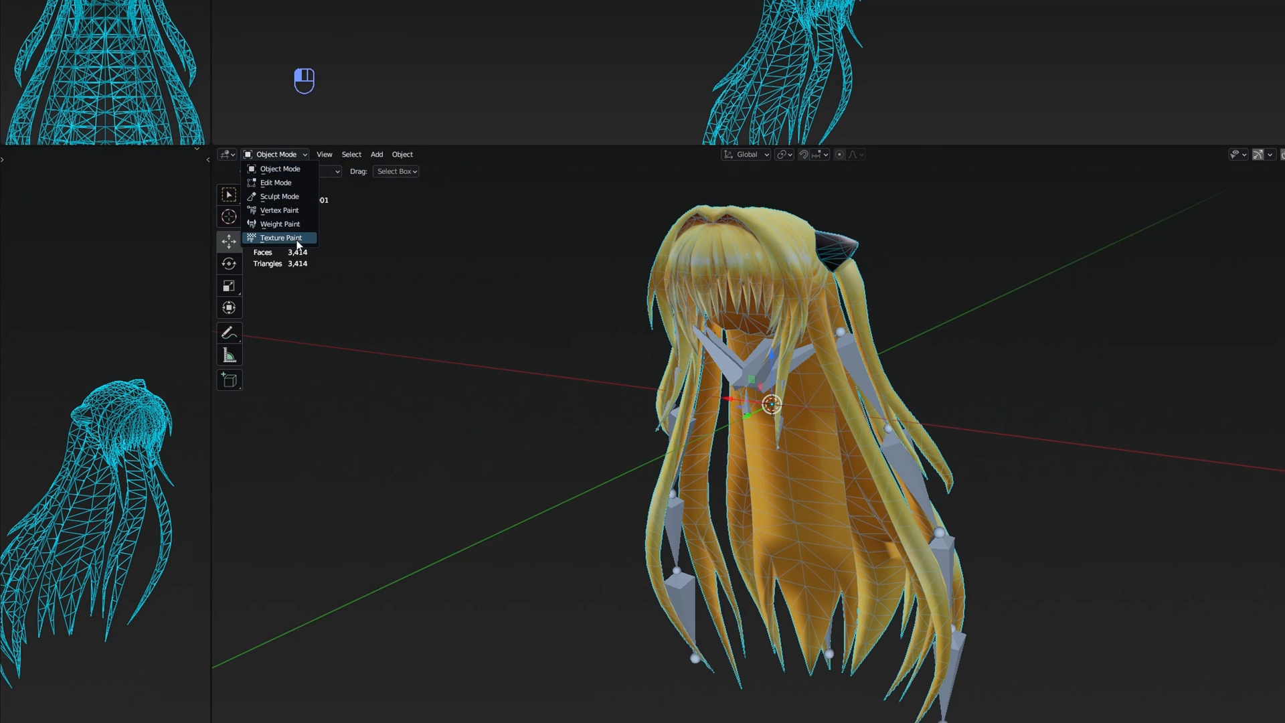
click(221, 250)
Step through the hair's vertex groups to examine the weights each bone has on the strands
middle_drag(659, 327, 961, 330)
key(Down)
key(Down)
key(Down)
key(Down)
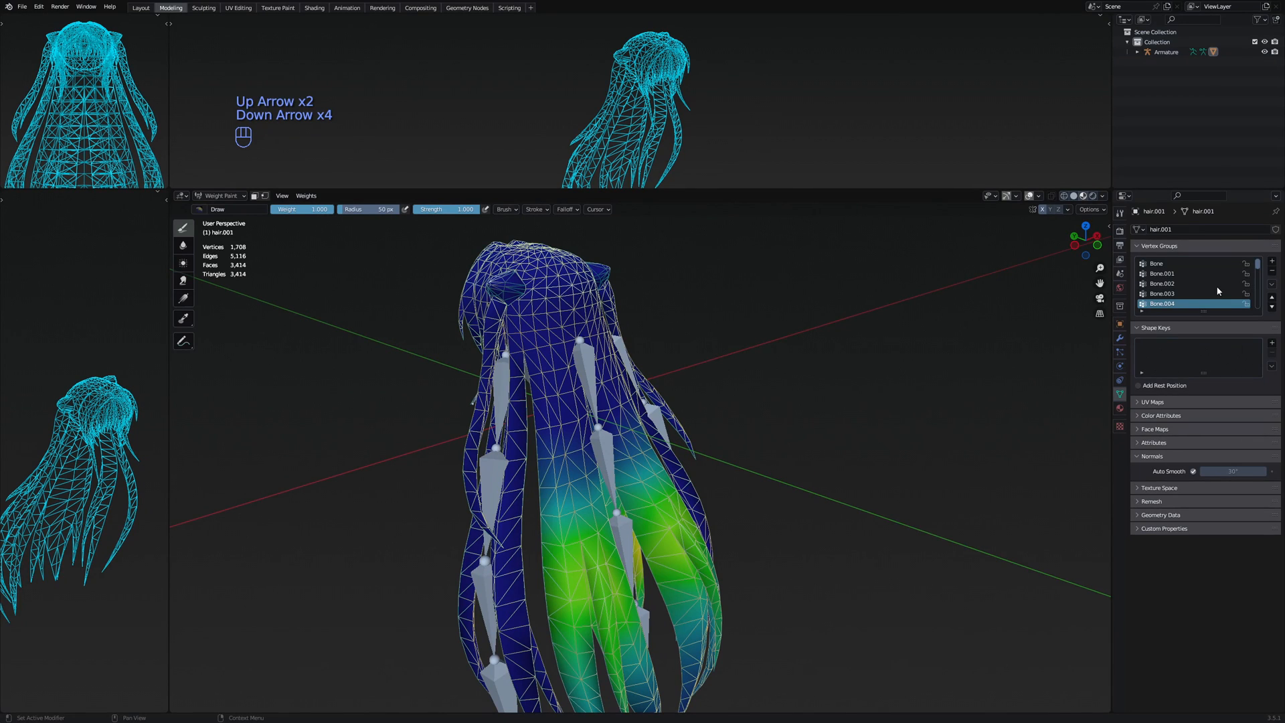
key(Up)
key(Up)
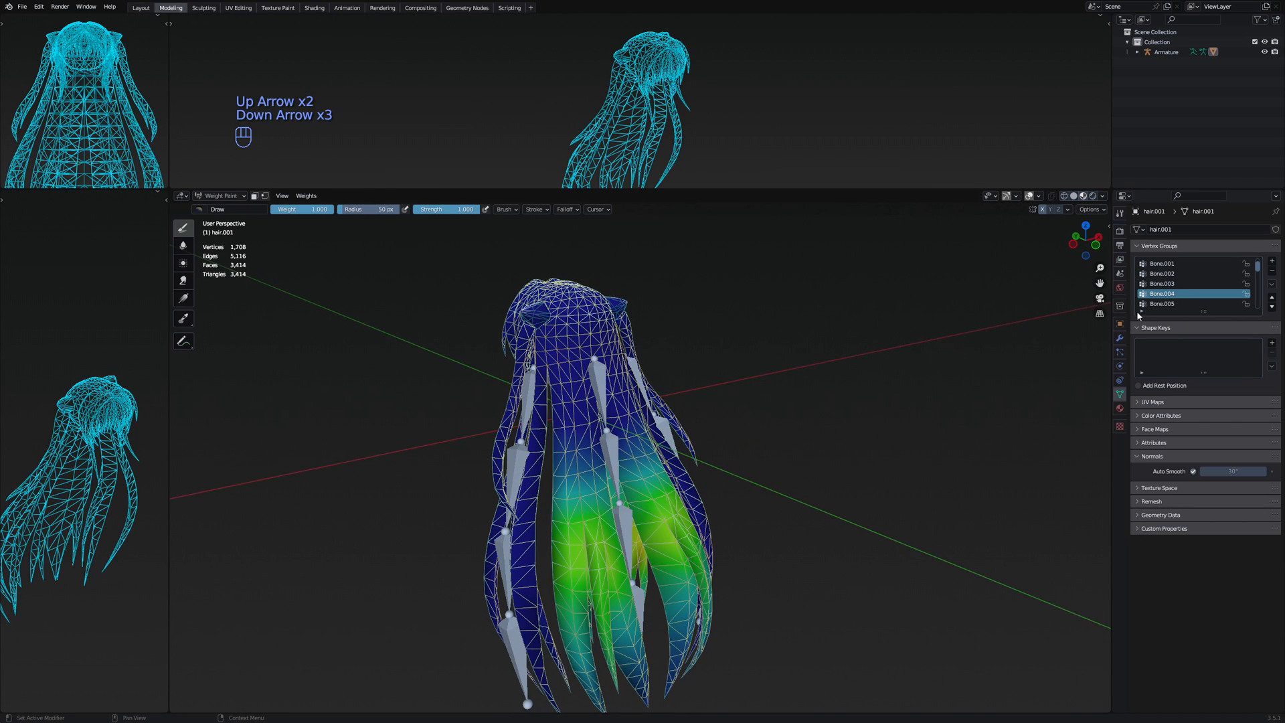
key(Down)
key(Down)
key(Down)
key(Down)
key(Down)
key(Down)
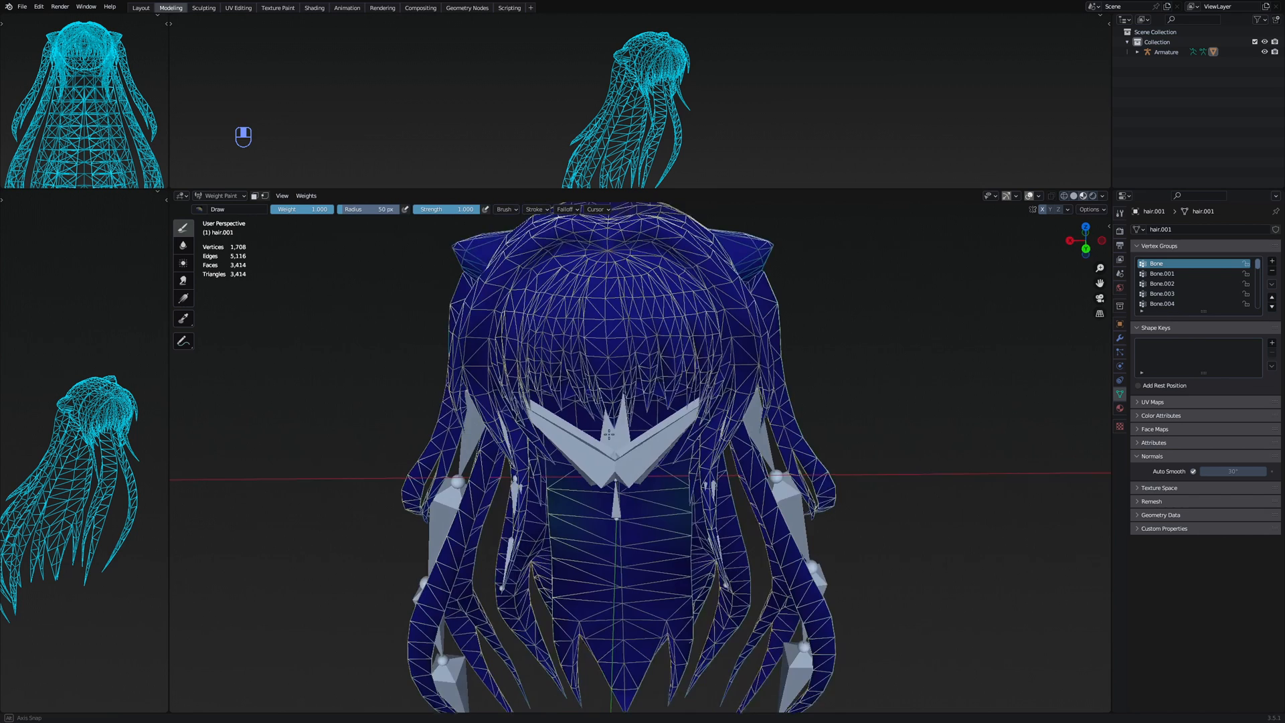
middle_drag(608, 433, 588, 429)
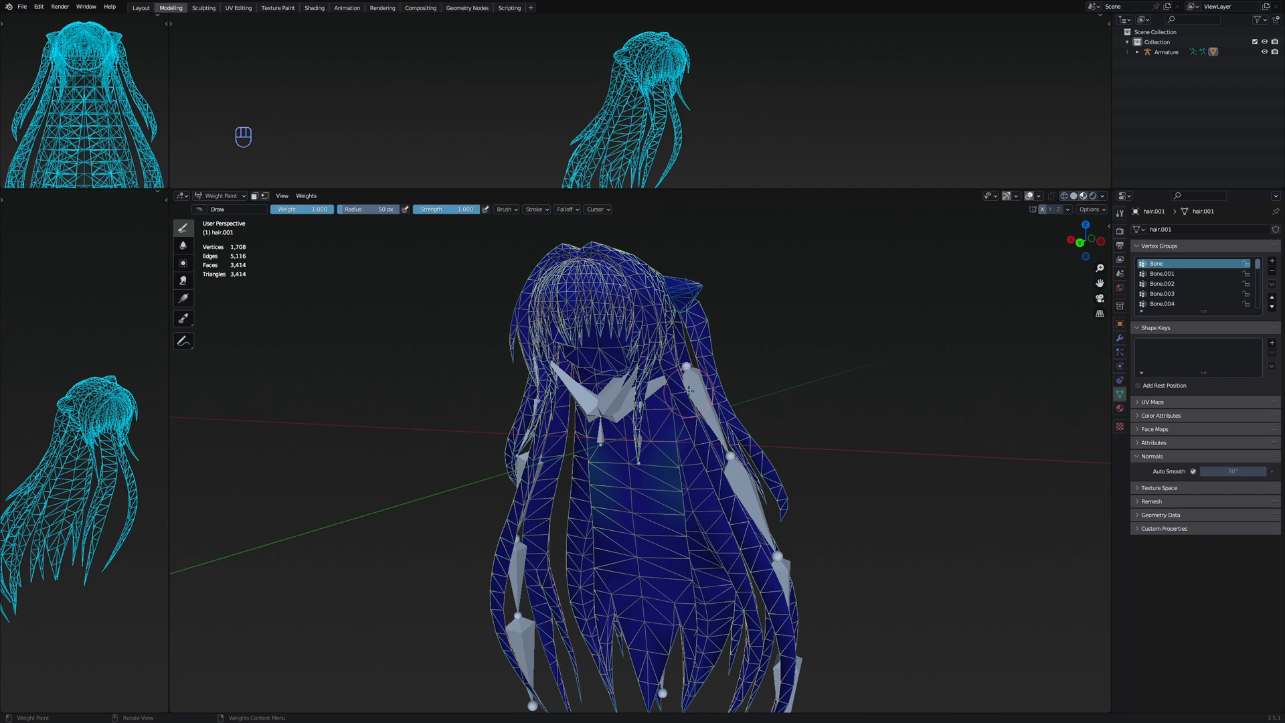
Remove all hair vertices from the Bone vertex group and return to Weight Paint mode
key(Tab)
key(a)
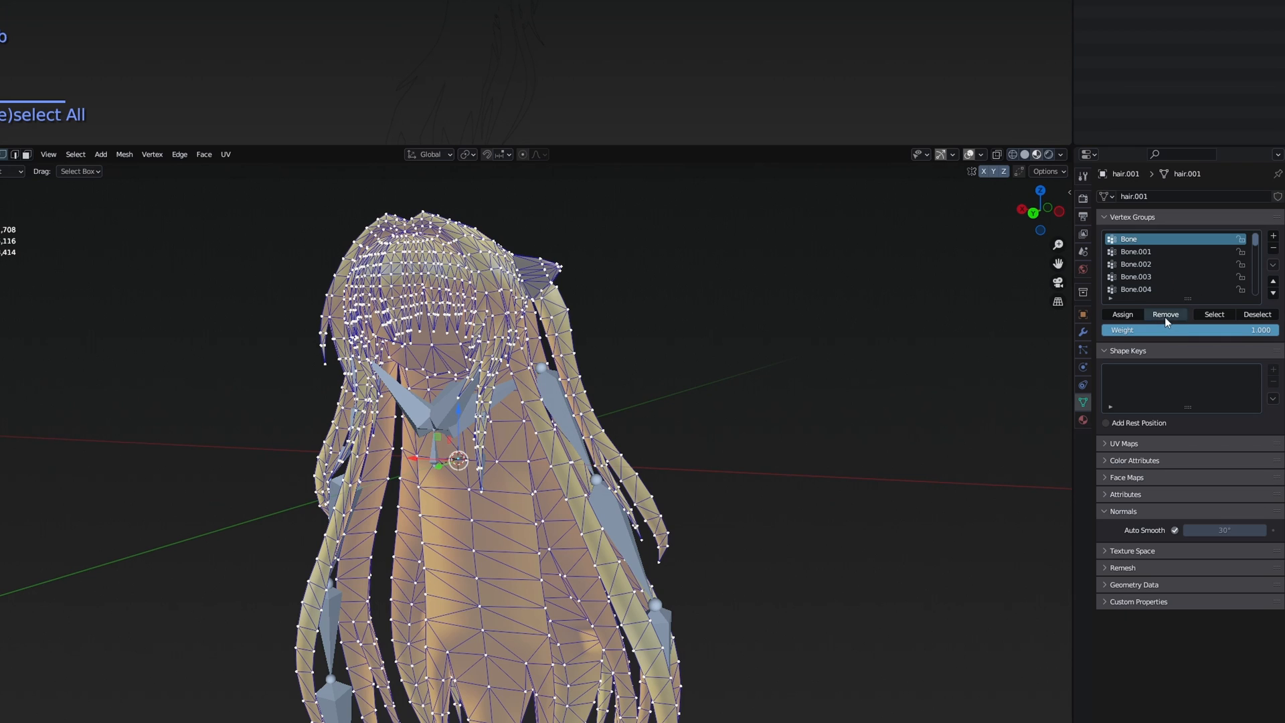
click(1164, 314)
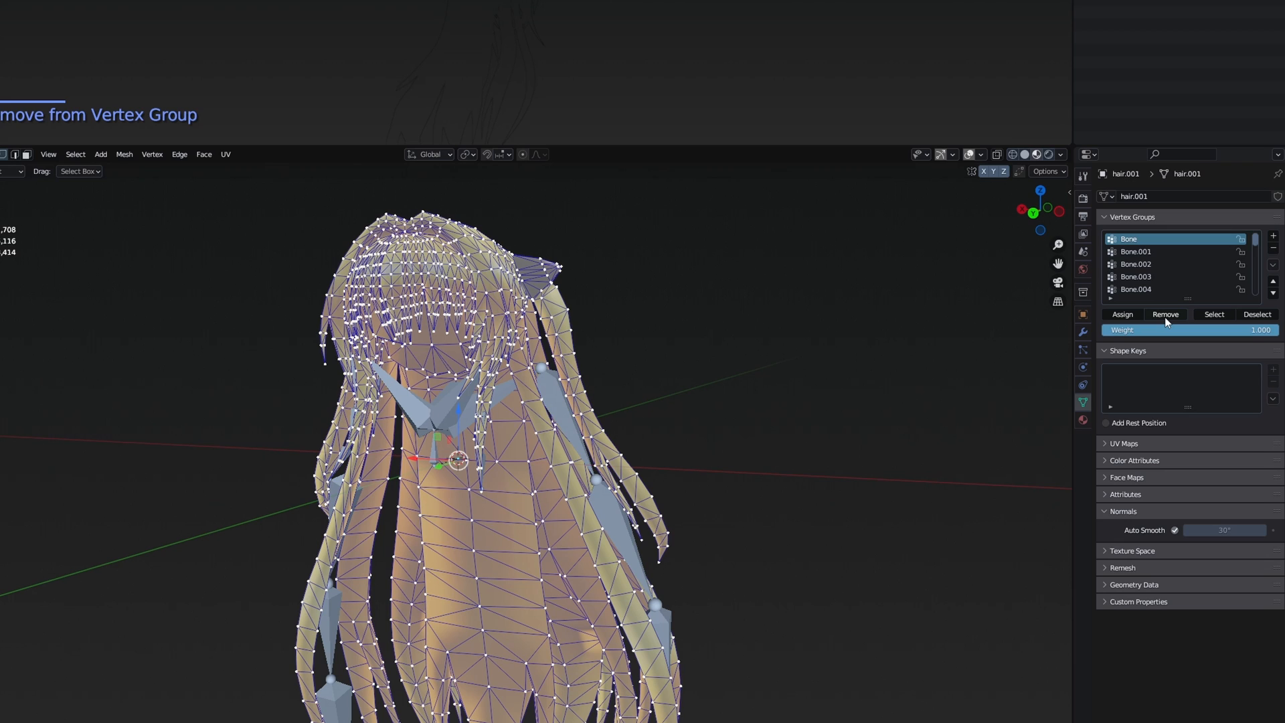
key(Tab)
Remove all hair vertices from the Bone.001 vertex group and return to Weight Paint mode
key(Down)
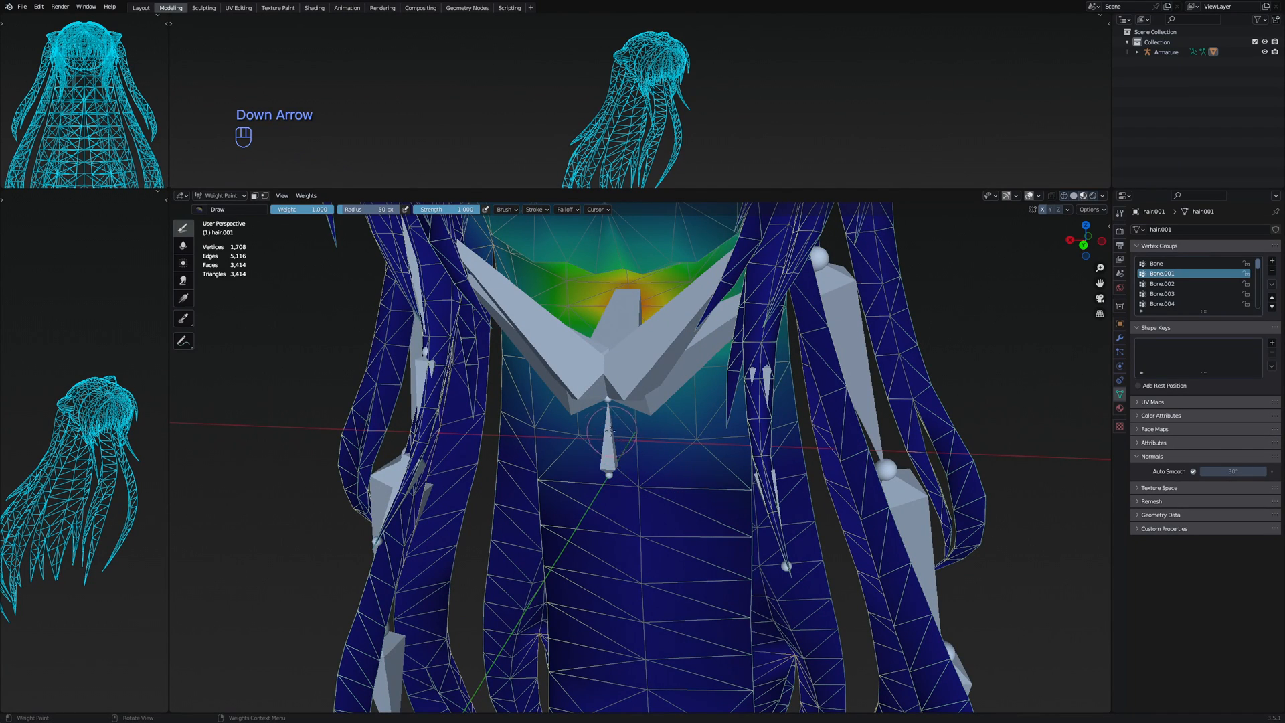
middle_drag(616, 435, 640, 397)
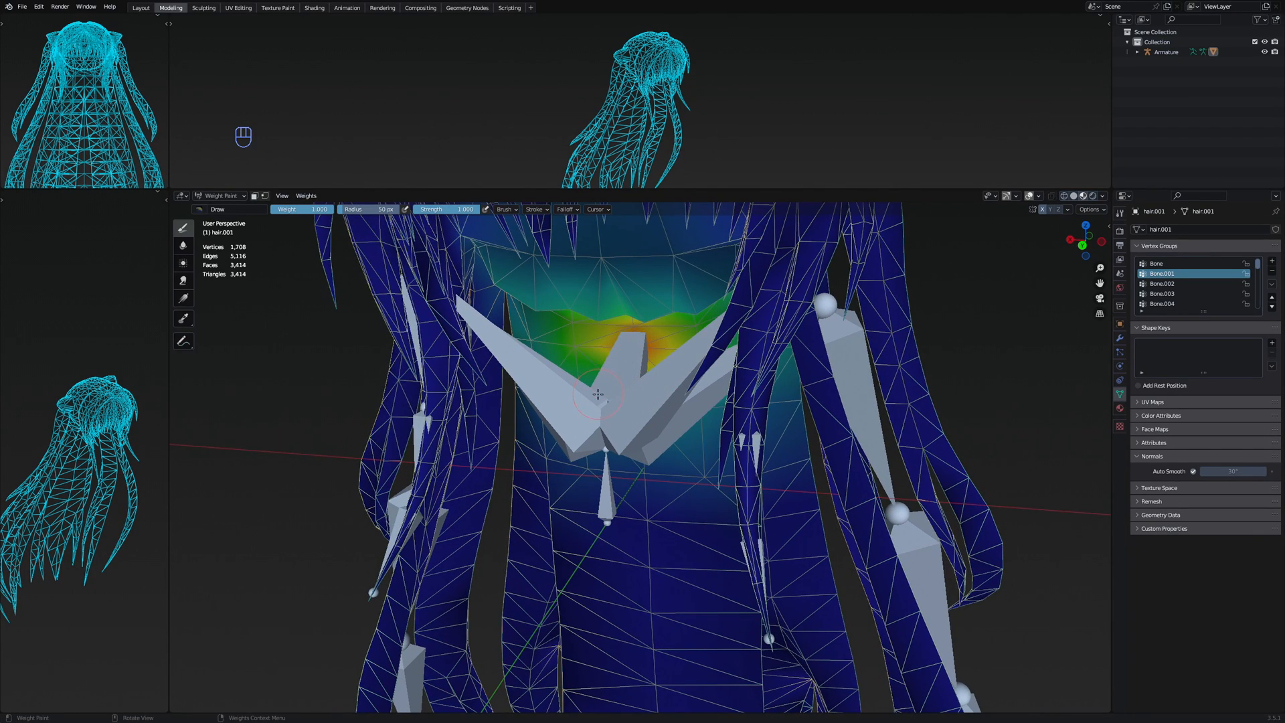
scroll(621, 371, down, 3)
key(Tab)
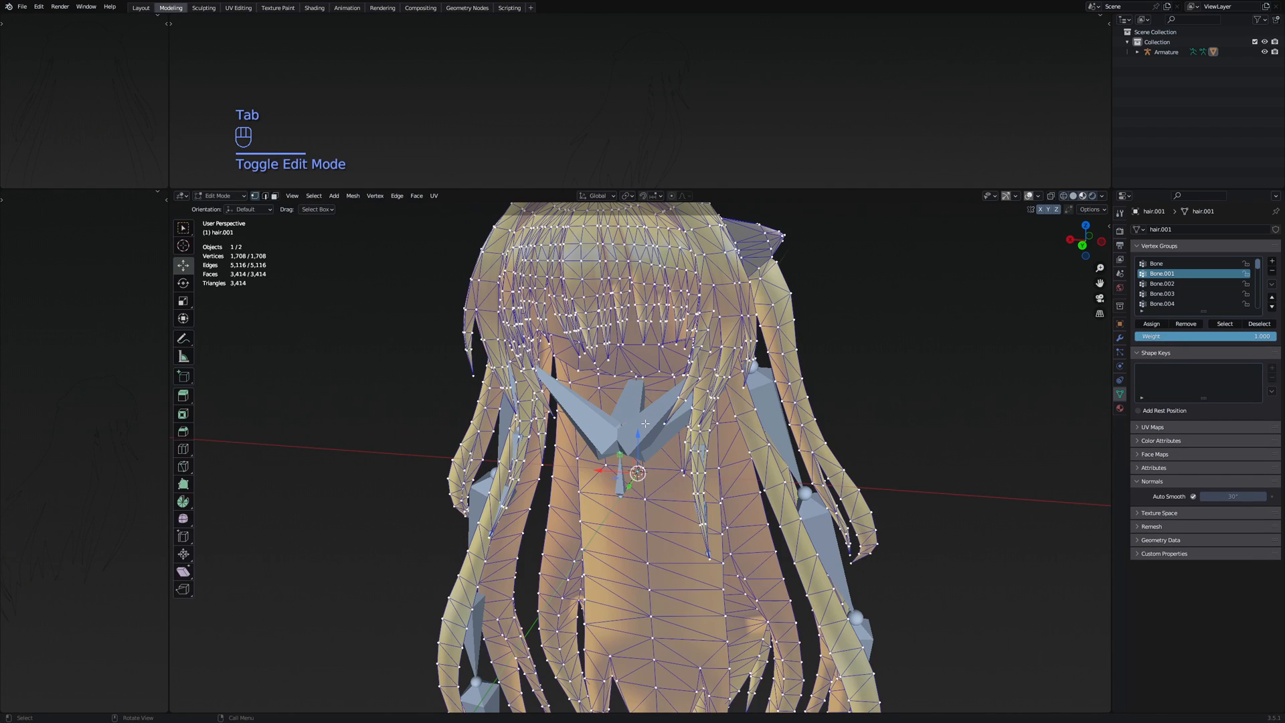
key(a)
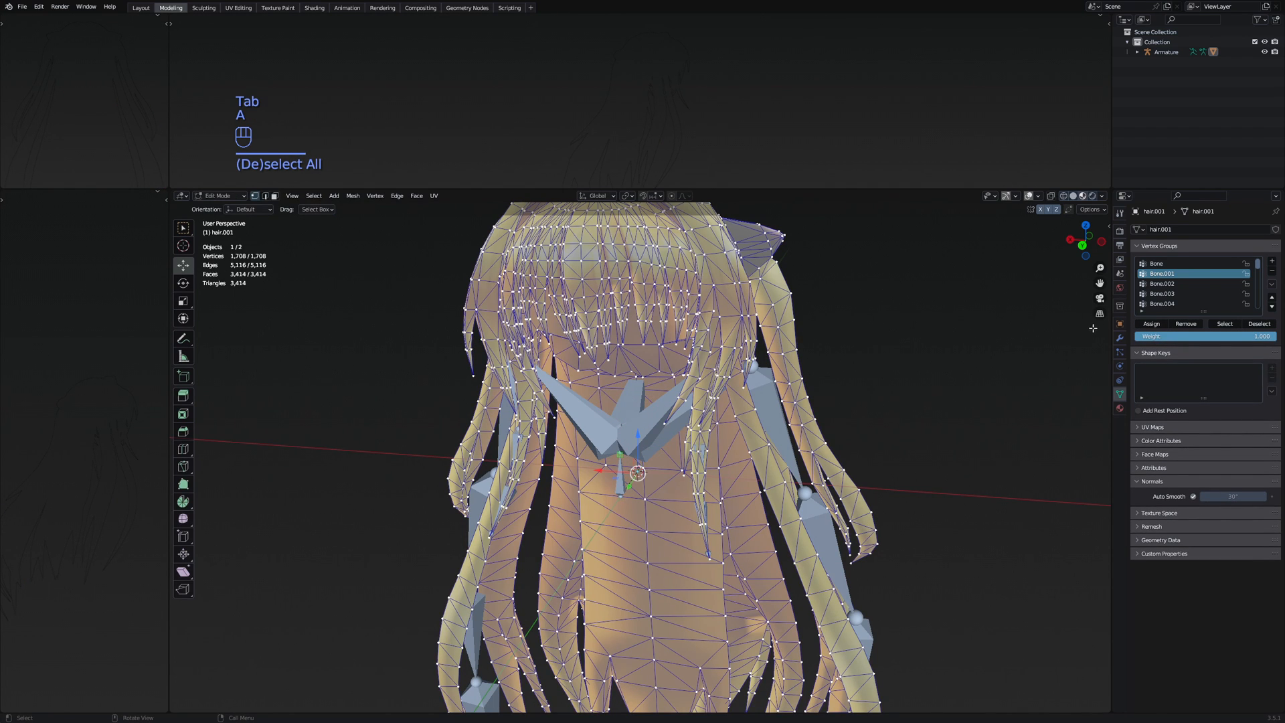
click(1185, 324)
key(Tab)
Make Bone.002 the active vertex group and show the hair straight from behind in an orthographic view
mouse_move(675, 401)
middle_down()
mouse_move(737, 413)
mouse_move(753, 401)
middle_up()
key(Down)
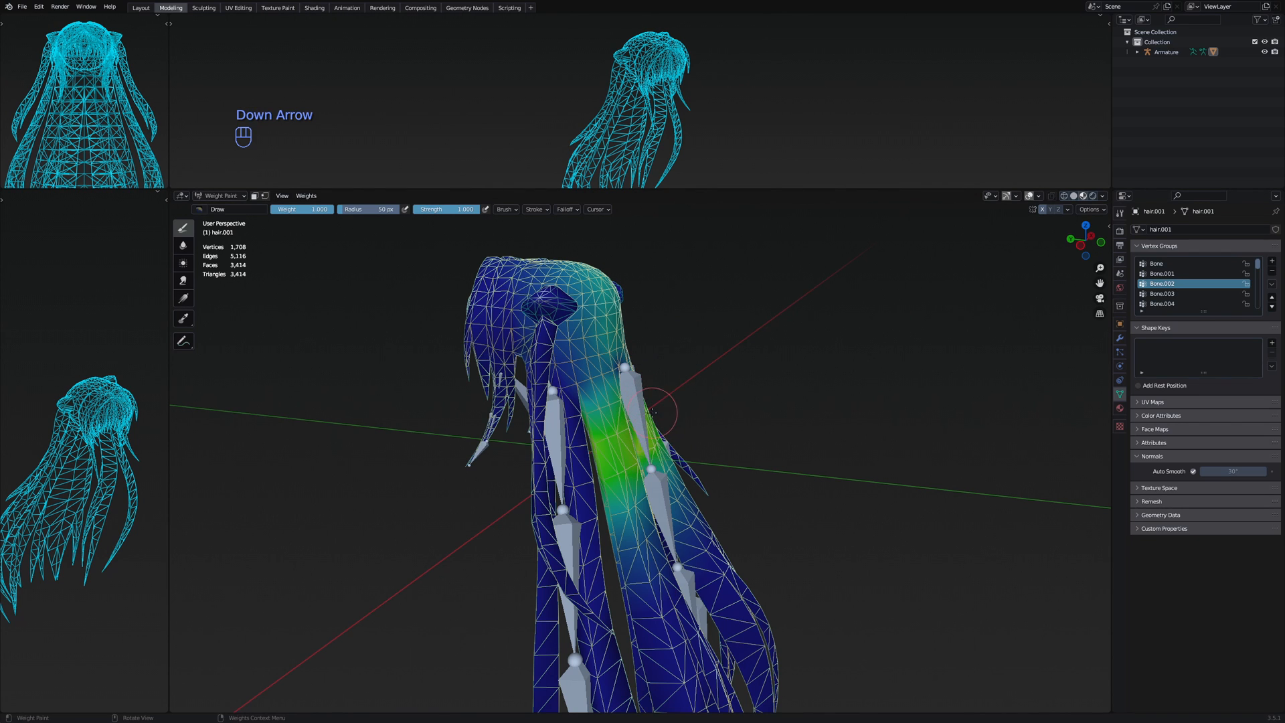
mouse_move(653, 411)
middle_down()
mouse_move(622, 461)
mouse_move(633, 391)
mouse_move(637, 407)
middle_up()
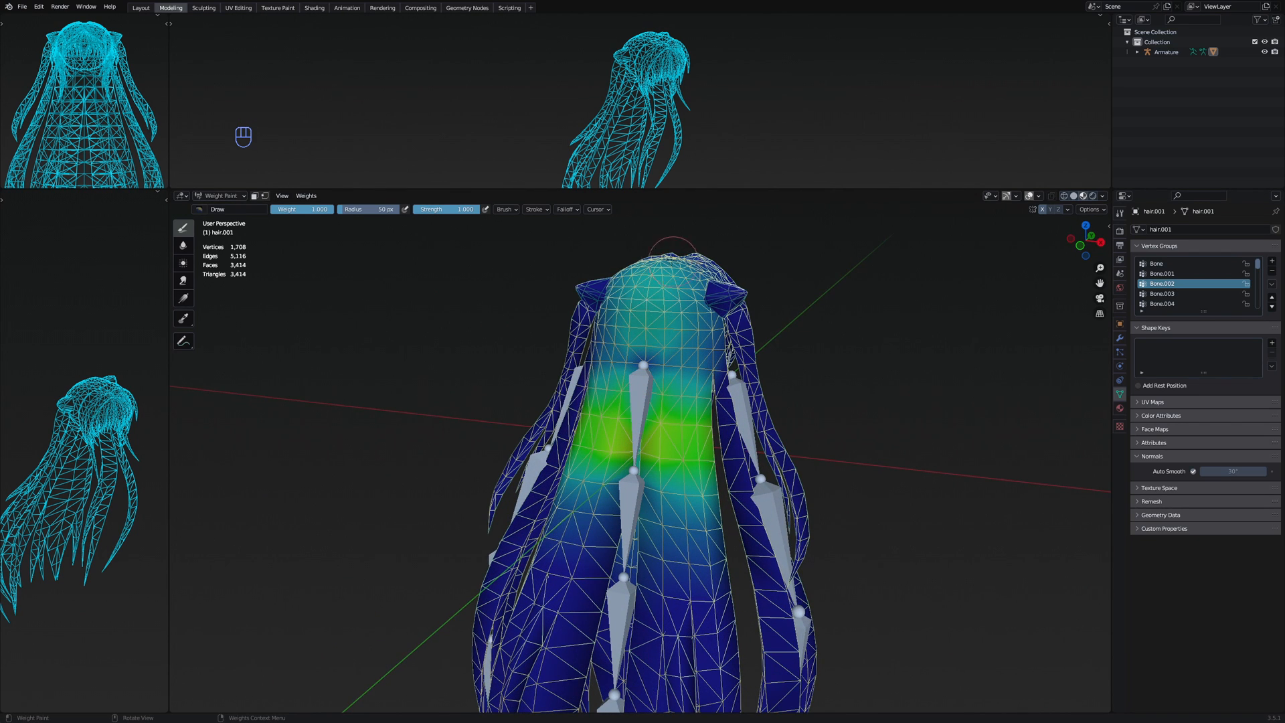
key(KP_5)
key(KP_4)
key(KP_4)
key(KP_4)
key(KP_4)
key(KP_4)
key(KP_4)
key(KP_4)
key(KP_5)
key(KP_5)
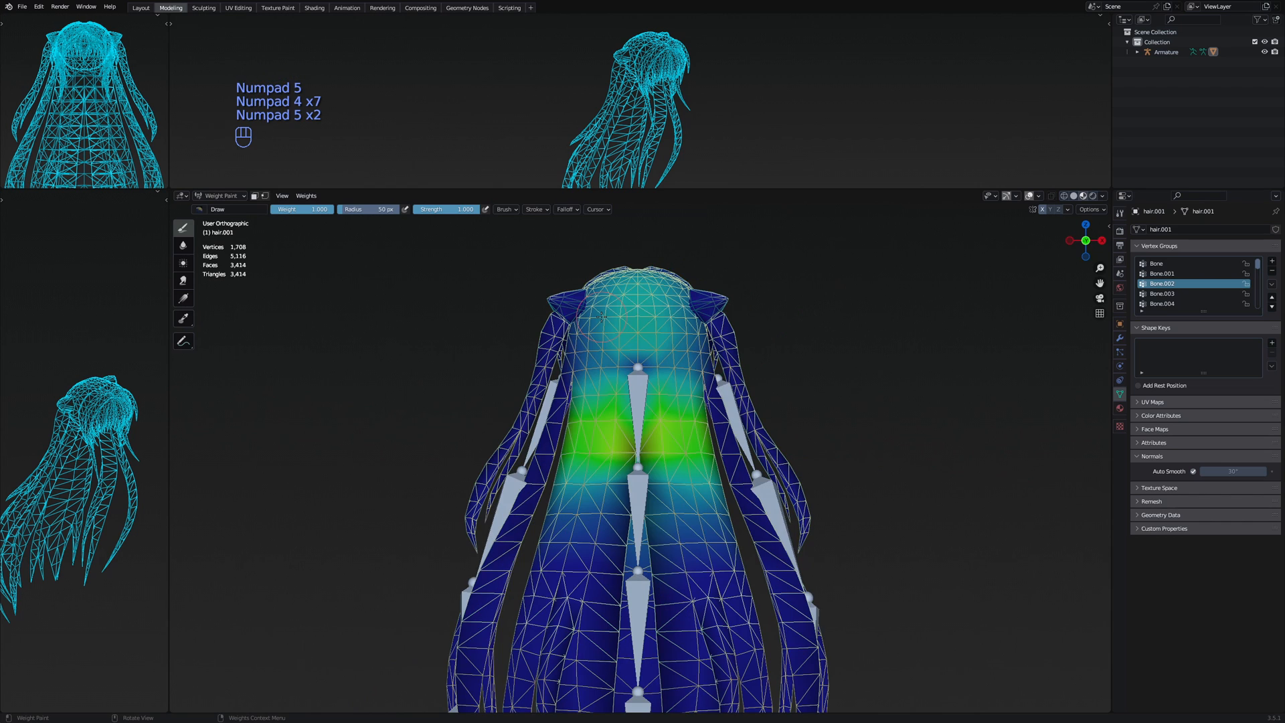
shift+middle_drag(663, 376, 632, 395)
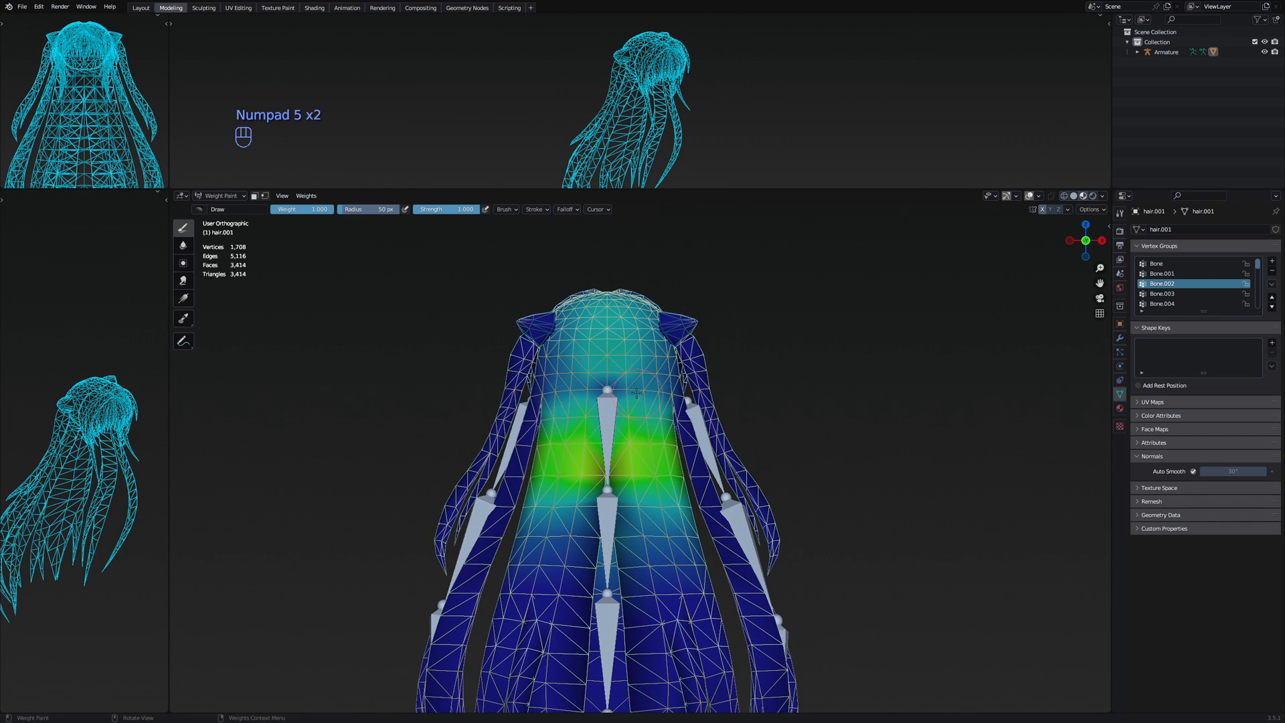
scroll(635, 362, up, 2)
shift+middle_drag(635, 331, 633, 392)
In Edit Mode, switch to see-through wireframe display and box-select the vertices of the upper head hair
key(Tab)
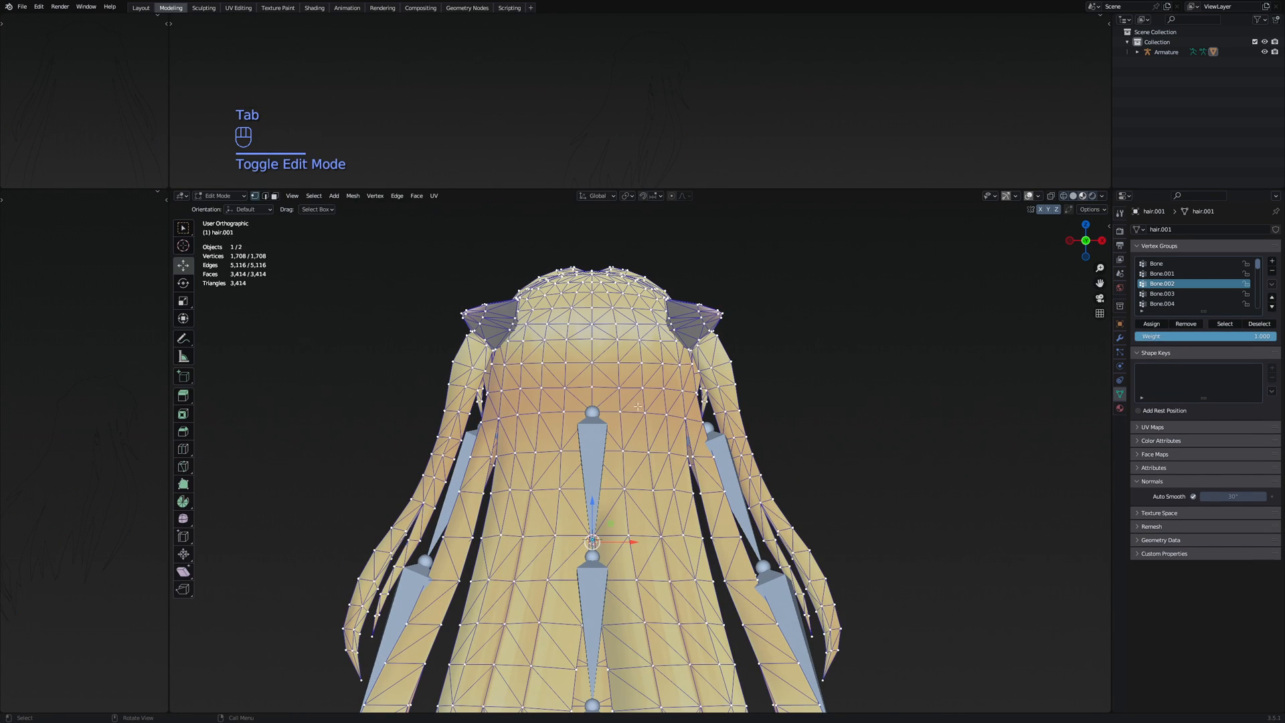
key(3)
key(1)
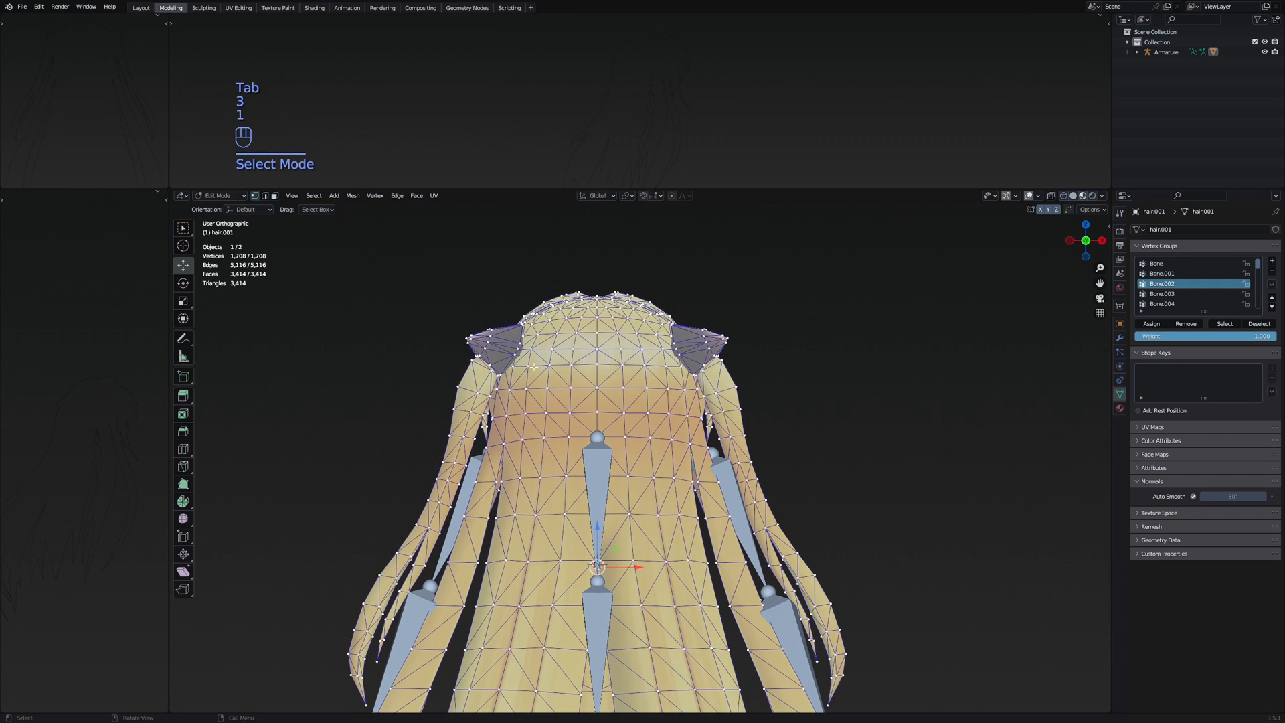
click(419, 326)
key(z)
click(407, 316)
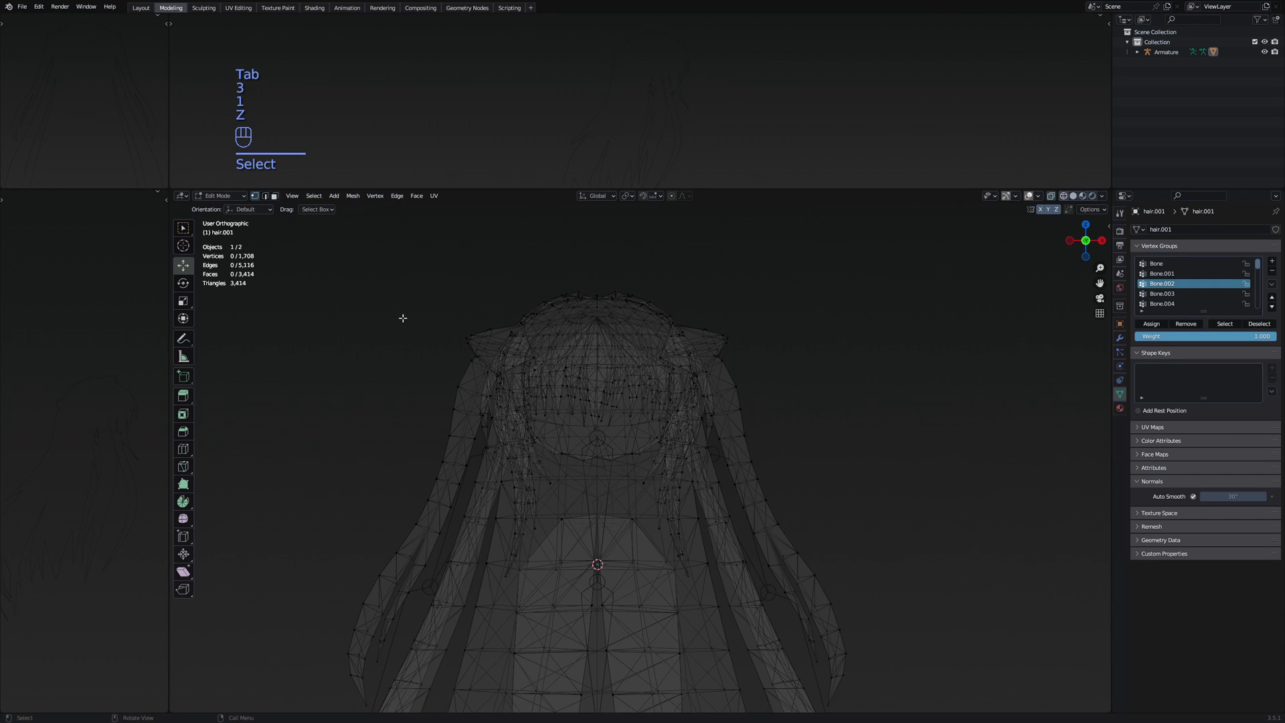
drag(352, 280, 834, 439)
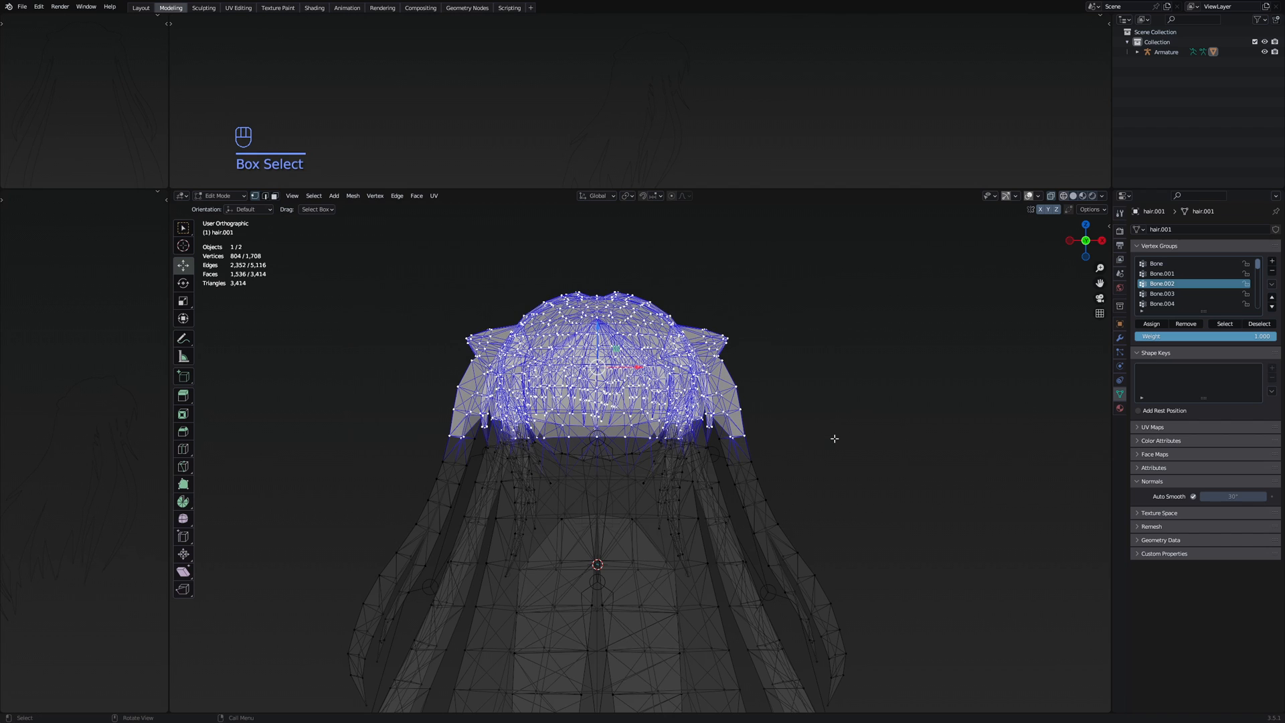
In face select mode, box-select the upper head hair and remove it from the Bone.002 group, returning to Weight Paint mode
key(Tab)
key(Tab)
key(z)
key(3)
scroll(442, 458, up, 1)
drag(390, 266, 883, 436)
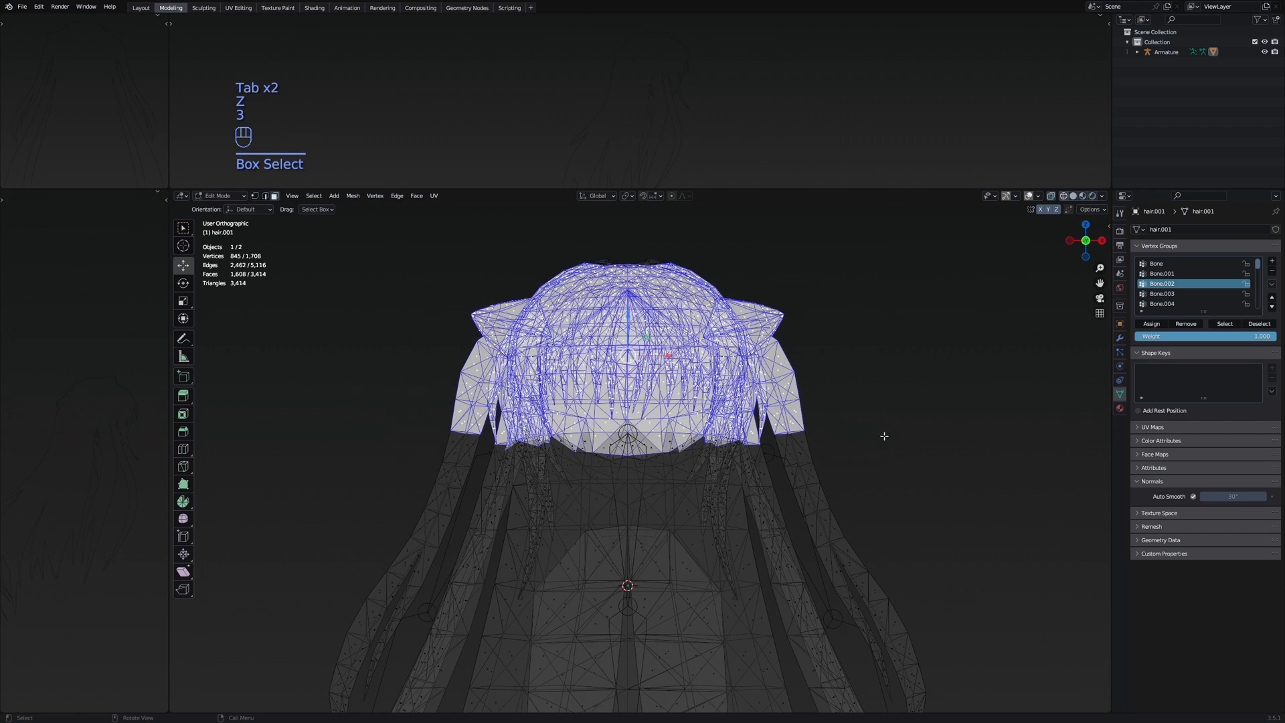
click(1185, 324)
key(Tab)
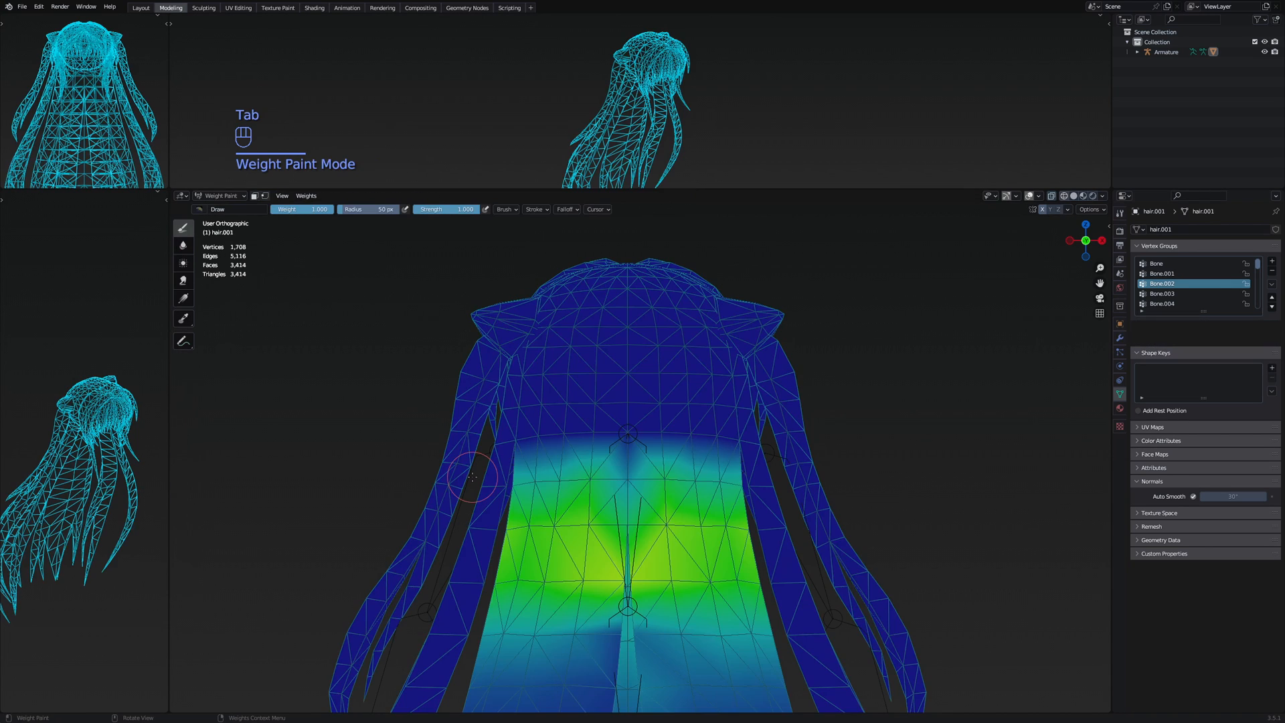
Step back and forth through vertex groups Bone.002 to Bone.006 to examine the weights on the back and side strands
scroll(644, 416, up, 5)
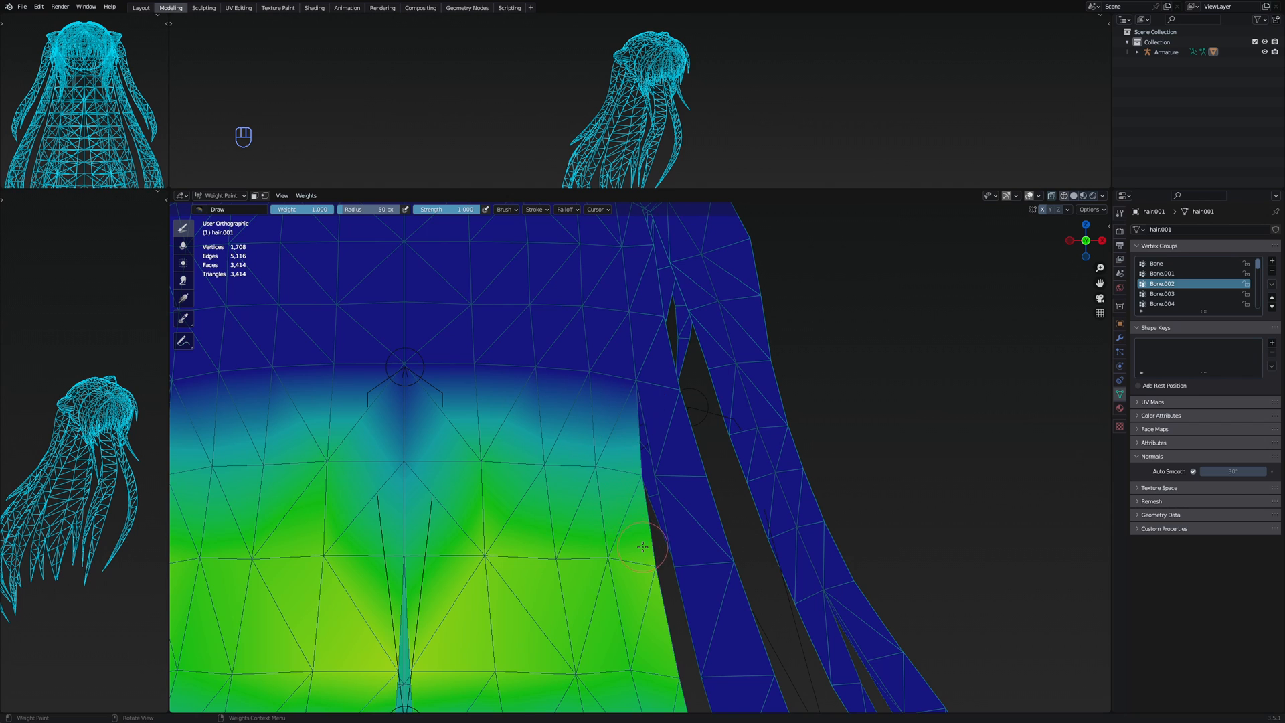
scroll(642, 547, down, 6)
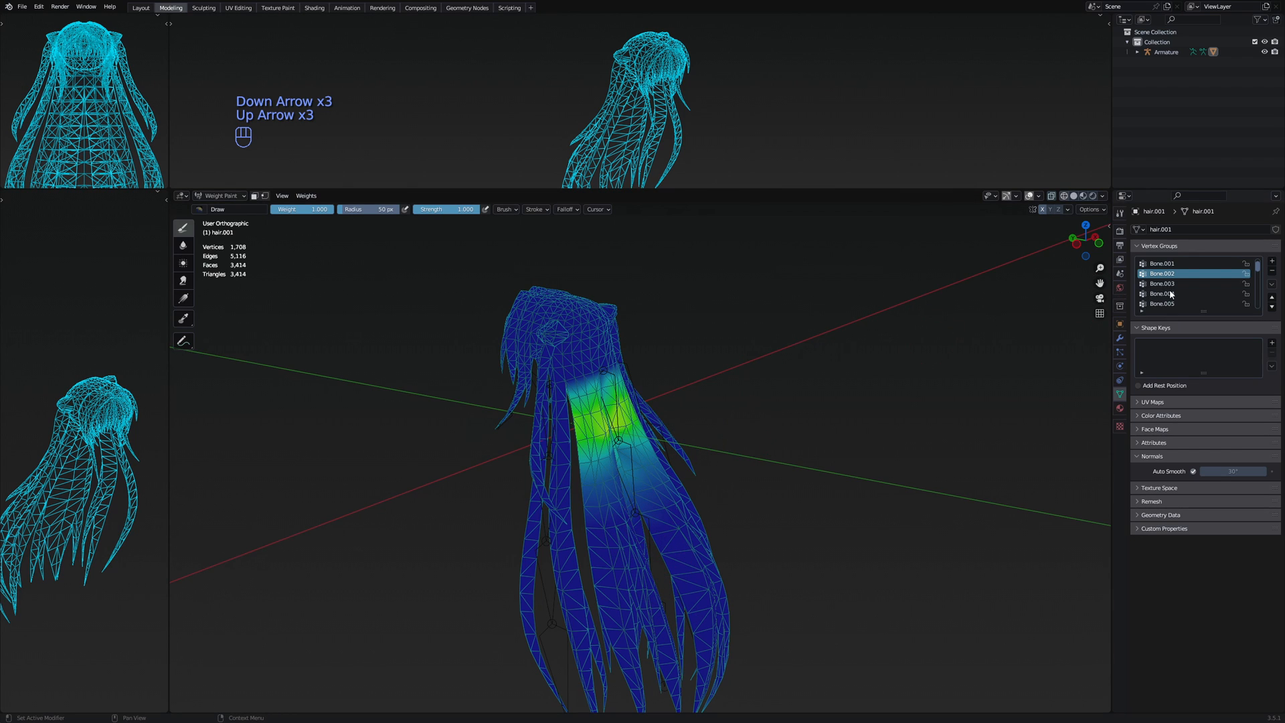
key(Down)
key(Down)
key(Down)
key(Down)
key(Up)
key(Up)
key(Up)
key(Up)
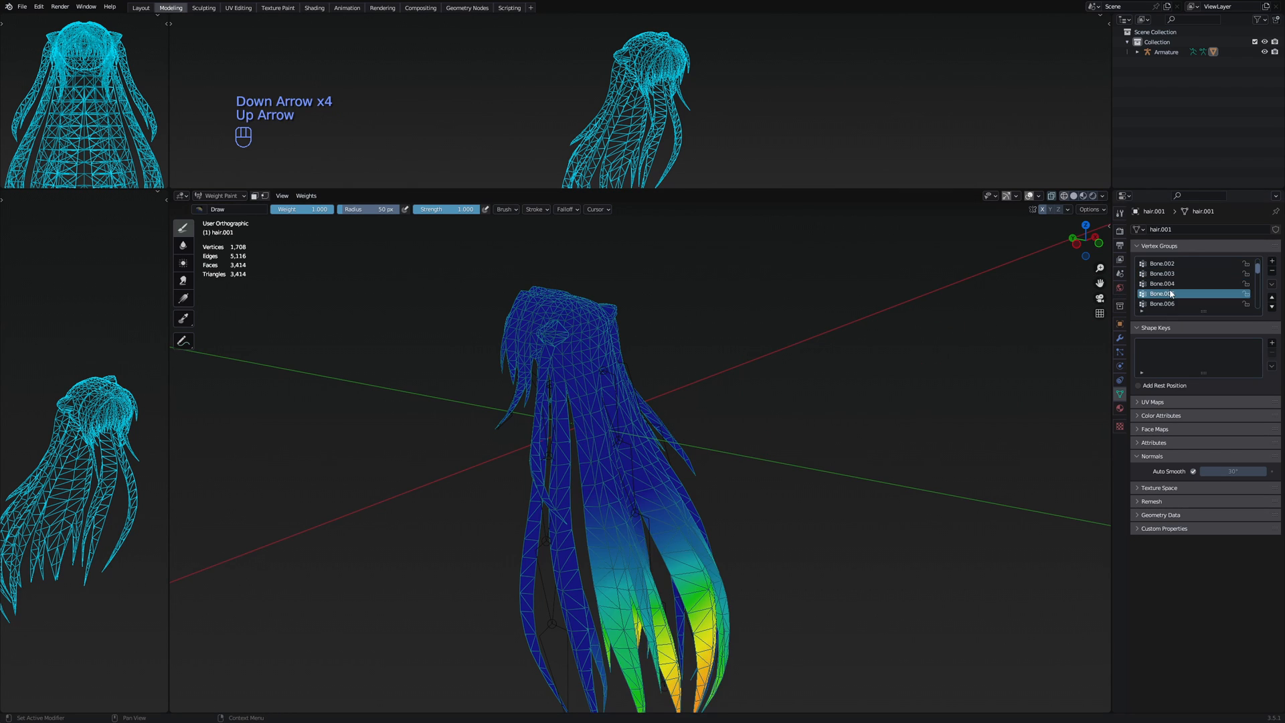
key(Down)
key(Down)
key(Down)
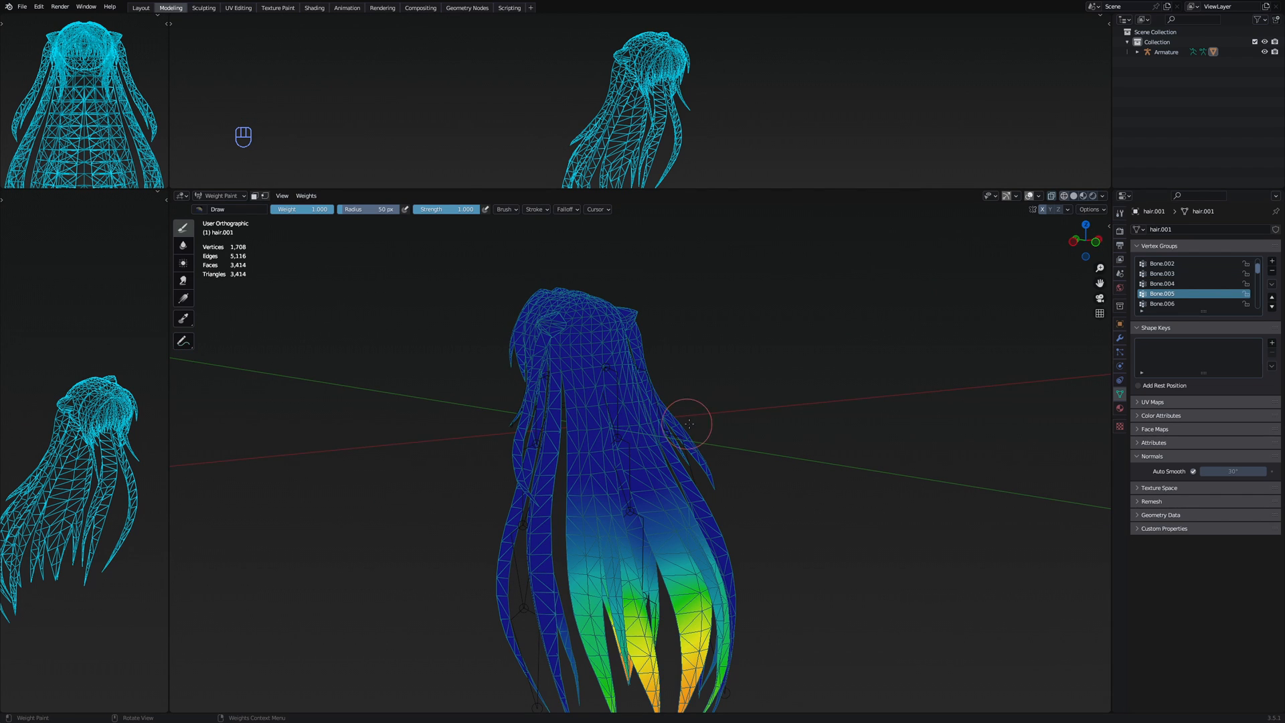
key(Down)
scroll(837, 353, up, 5)
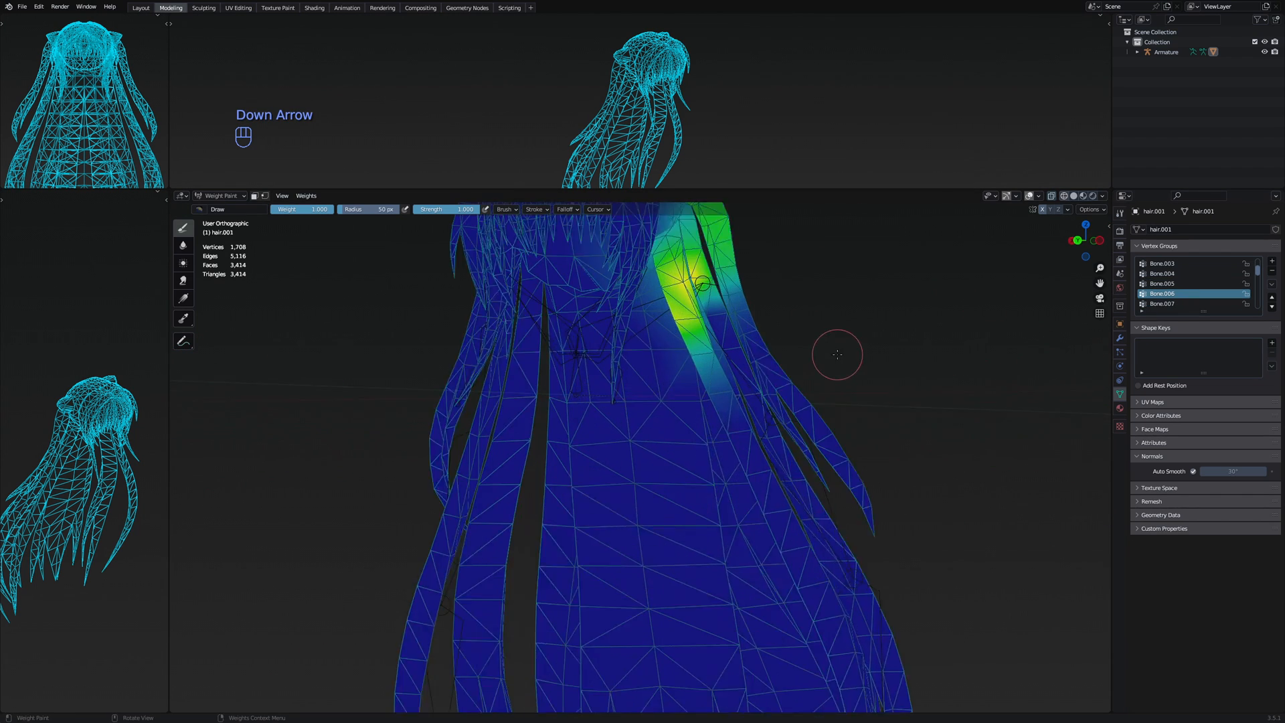
scroll(754, 342, down, 5)
key(Up)
key(Down)
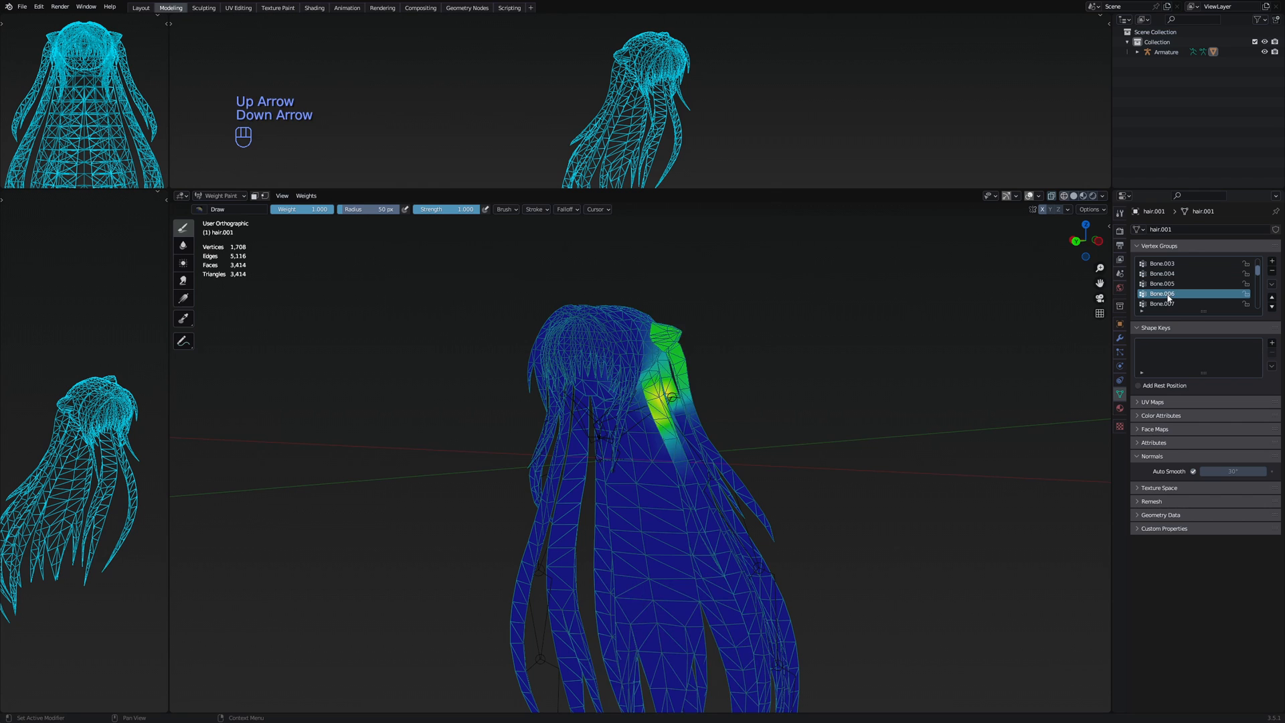
key(Up)
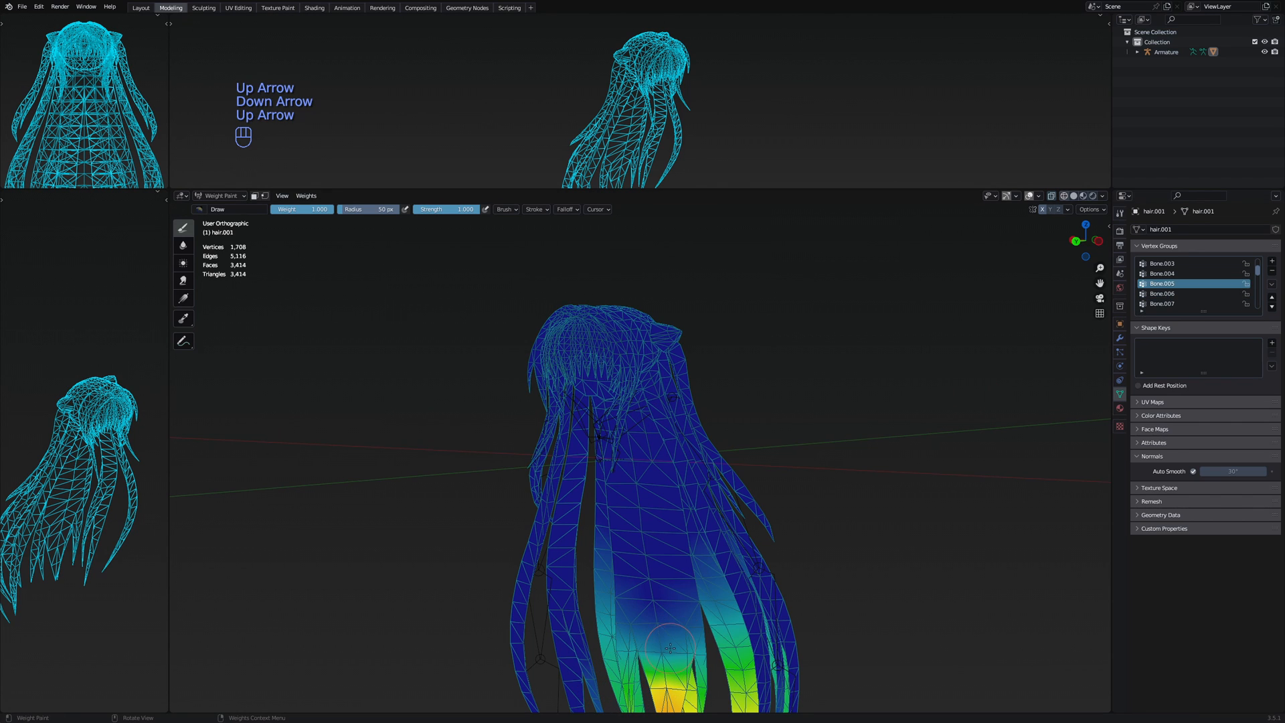
Remove all hair vertices from the Bone.006 vertex group and return to Weight Paint mode
key(Down)
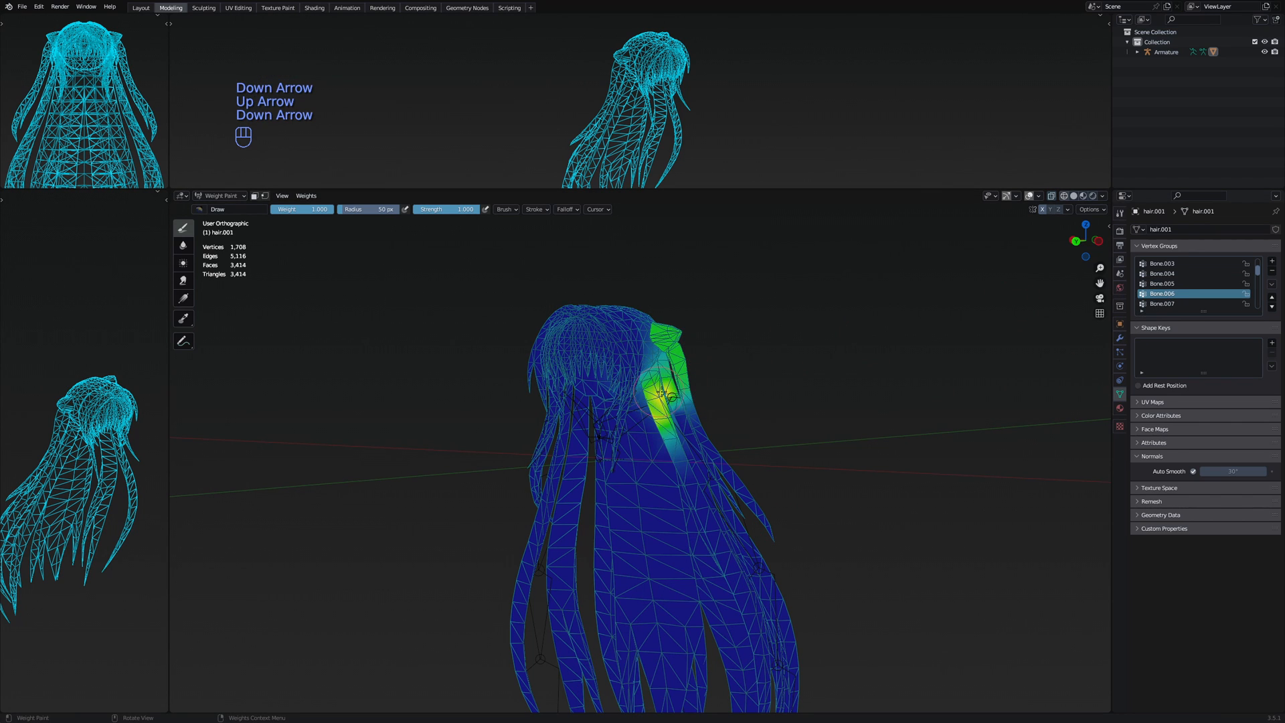
scroll(659, 395, up, 2)
scroll(681, 459, down, 3)
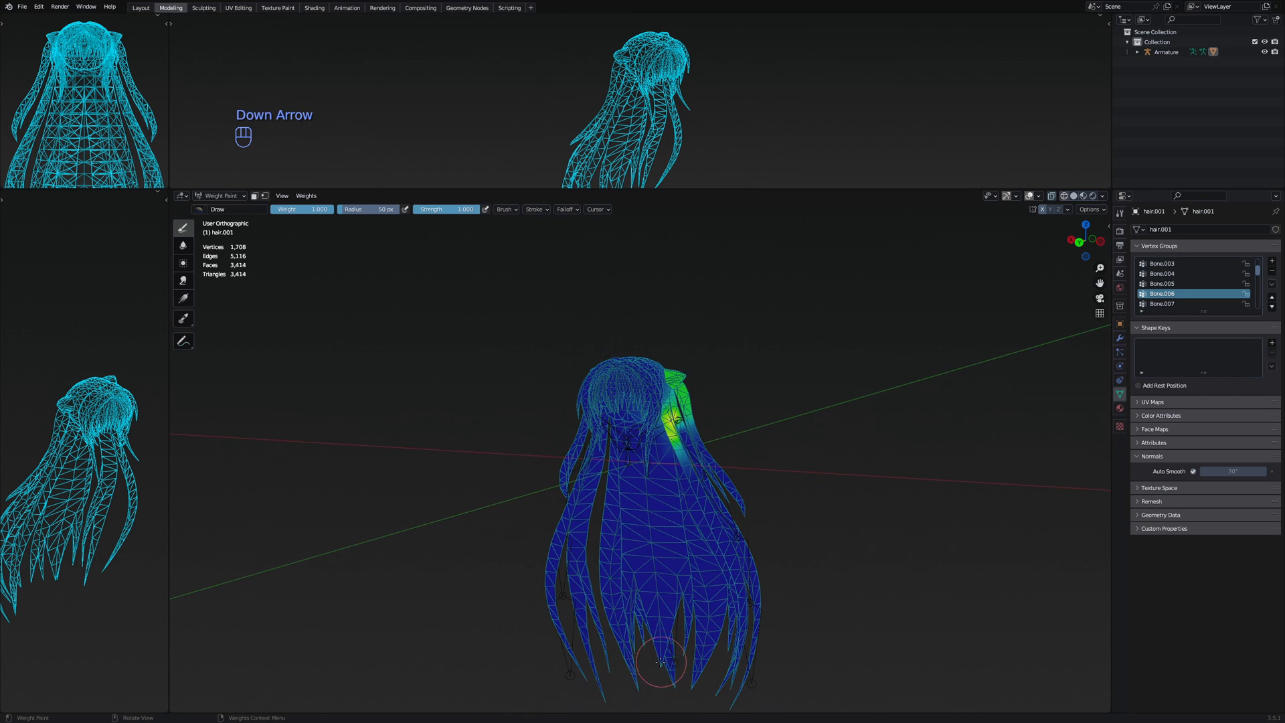
scroll(676, 655, up, 3)
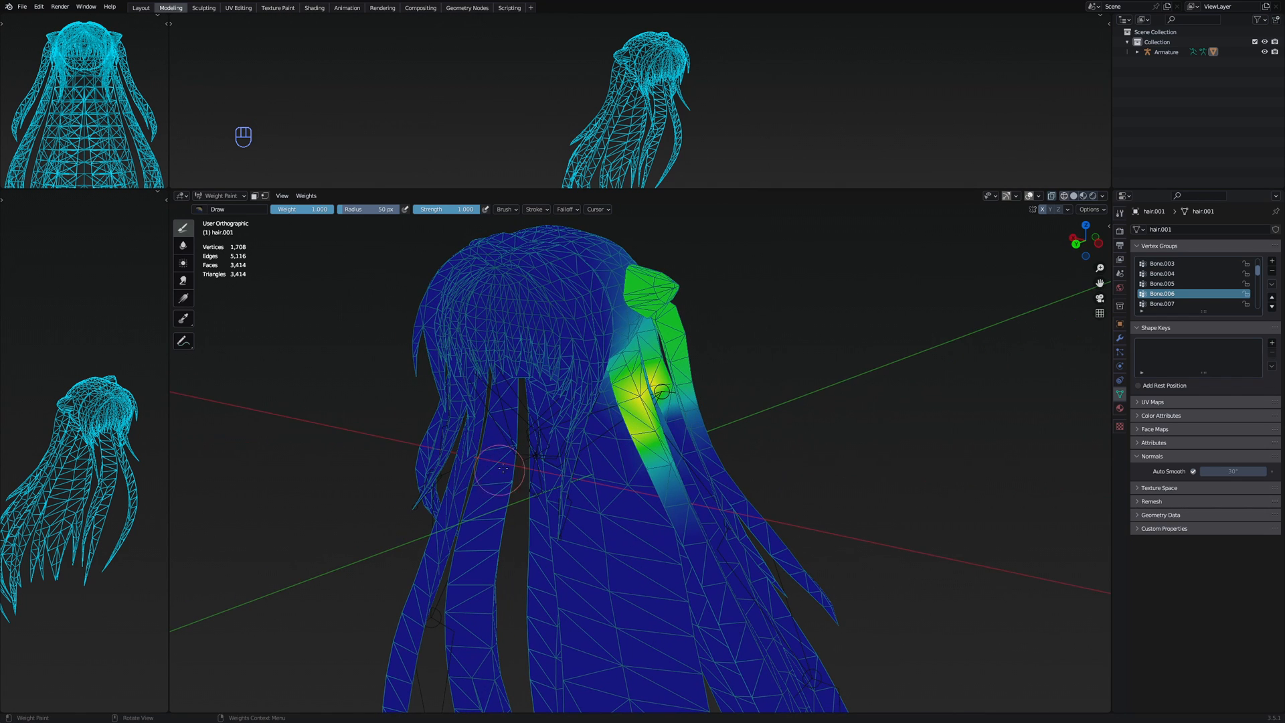
middle_drag(674, 458, 646, 397)
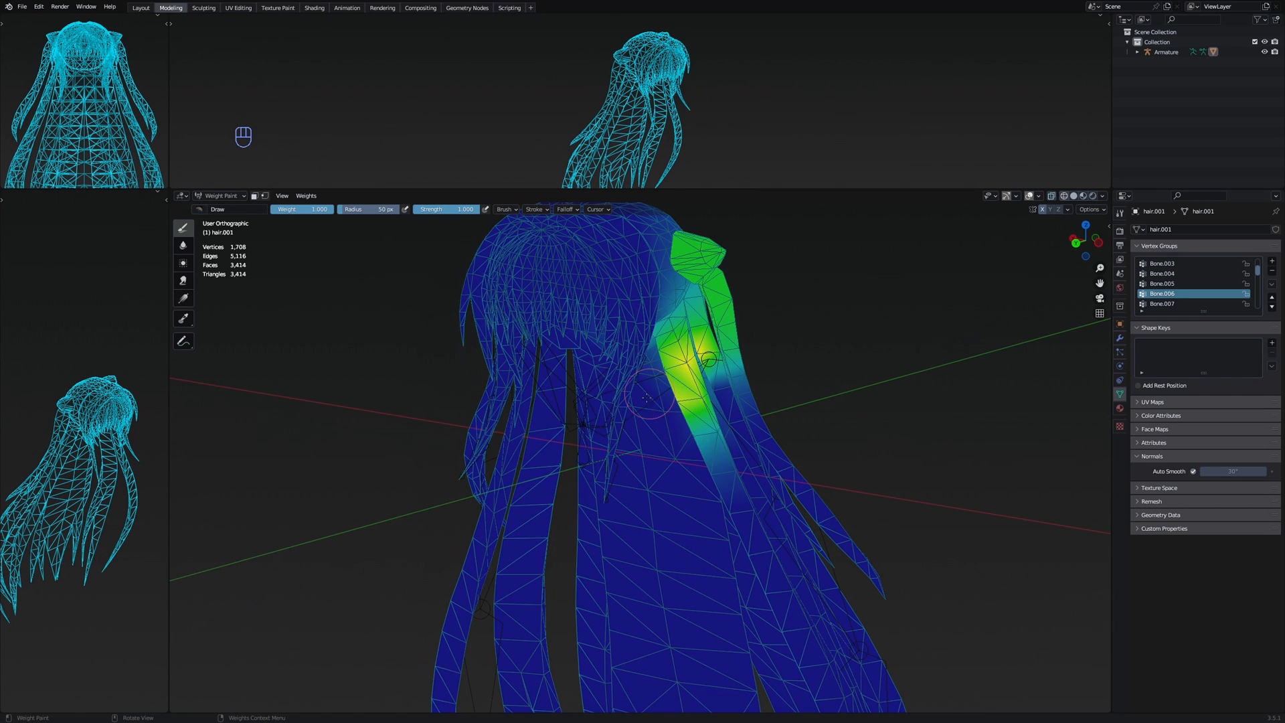
key(Tab)
key(a)
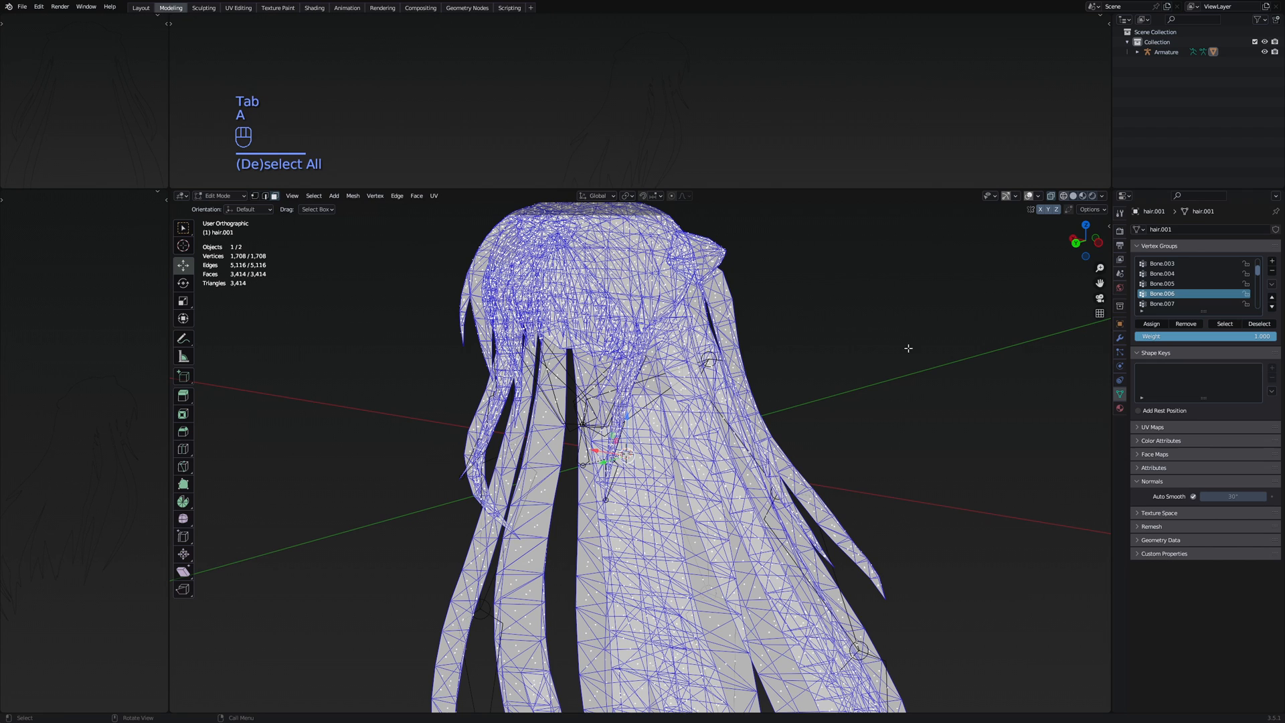
click(1186, 324)
key(Tab)
scroll(786, 398, down, 3)
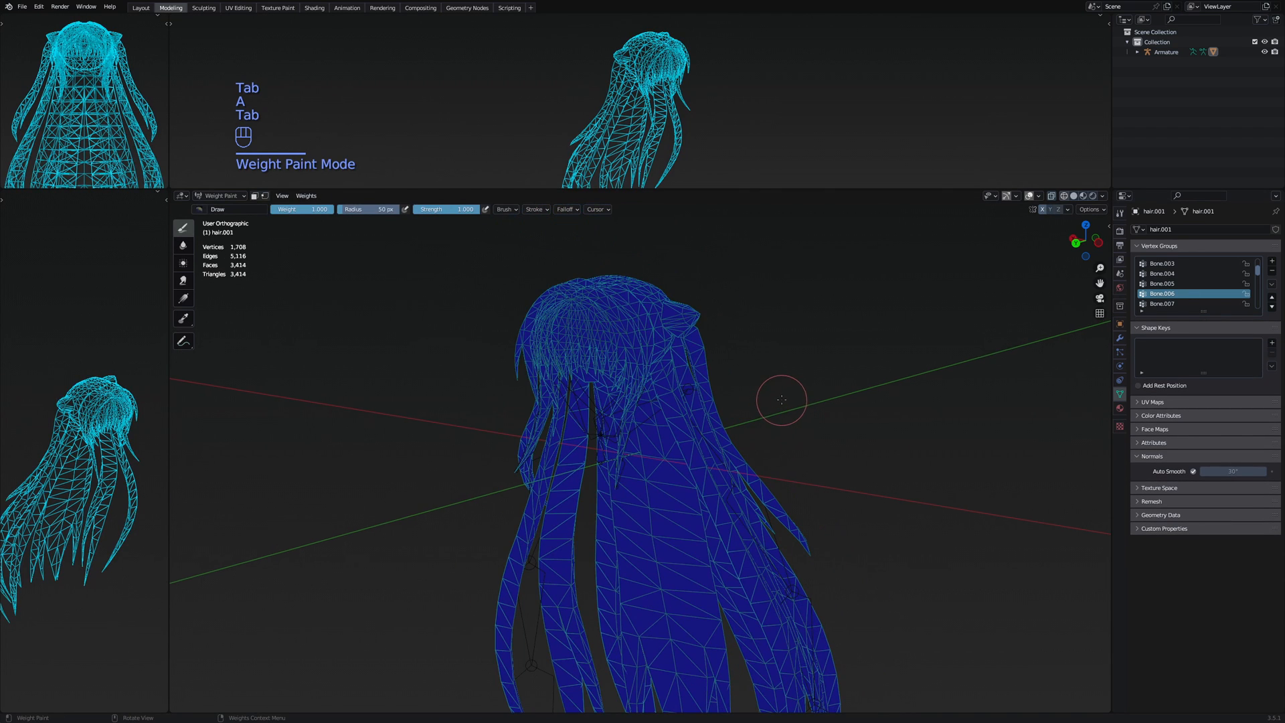
Make Bone.007 the active vertex group and show its weights in an orthographic back view of the hair
key(Down)
key(KP_3)
key(KP_3)
key(KP_4)
key(KP_4)
key(KP_4)
key(KP_4)
key(KP_4)
key(KP_4)
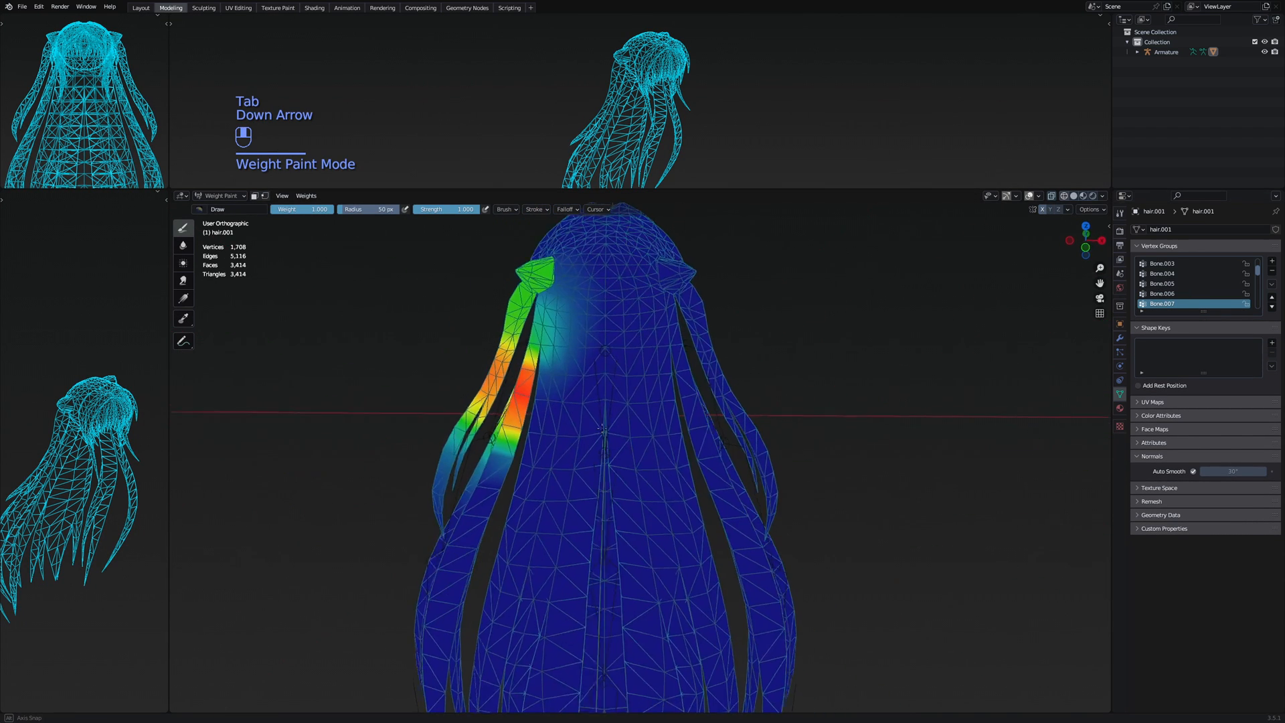
key(KP_5)
scroll(653, 407, up, 2)
shift+middle_drag(600, 339, 612, 410)
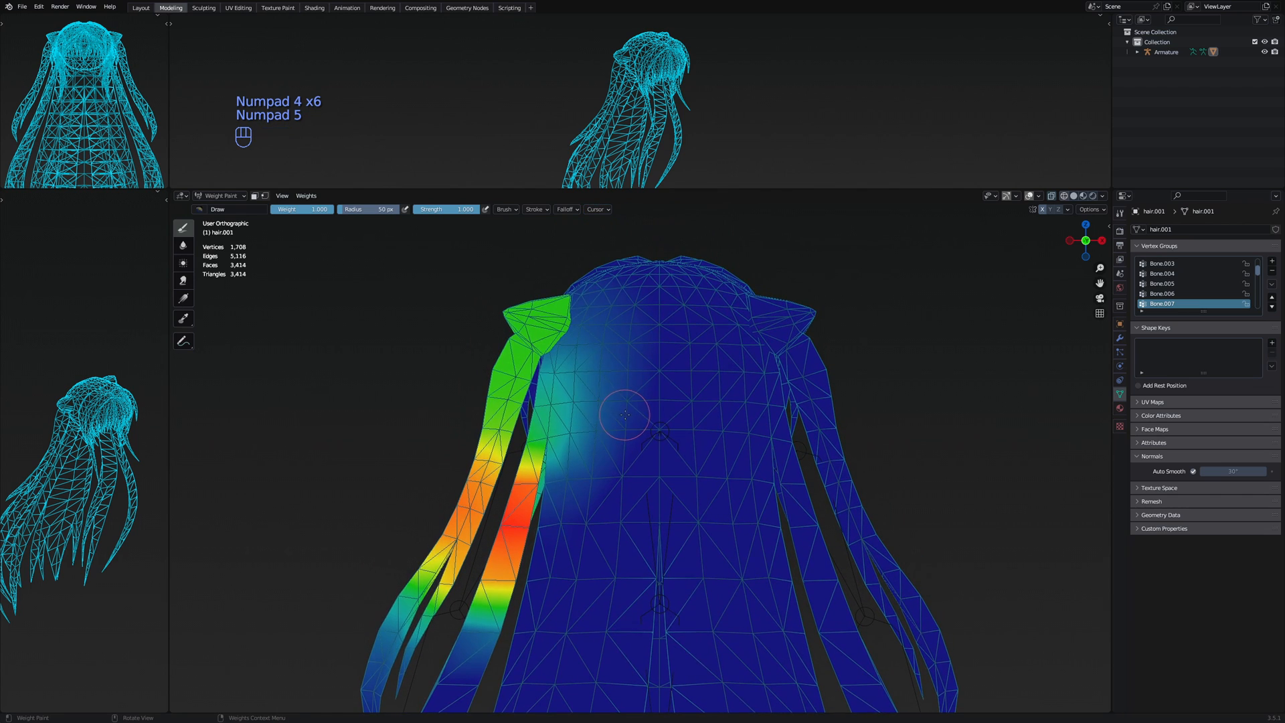
scroll(636, 422, down, 2)
key(KP_6)
key(KP_6)
key(KP_6)
key(KP_6)
key(KP_6)
key(KP_6)
key(KP_4)
key(KP_4)
key(KP_4)
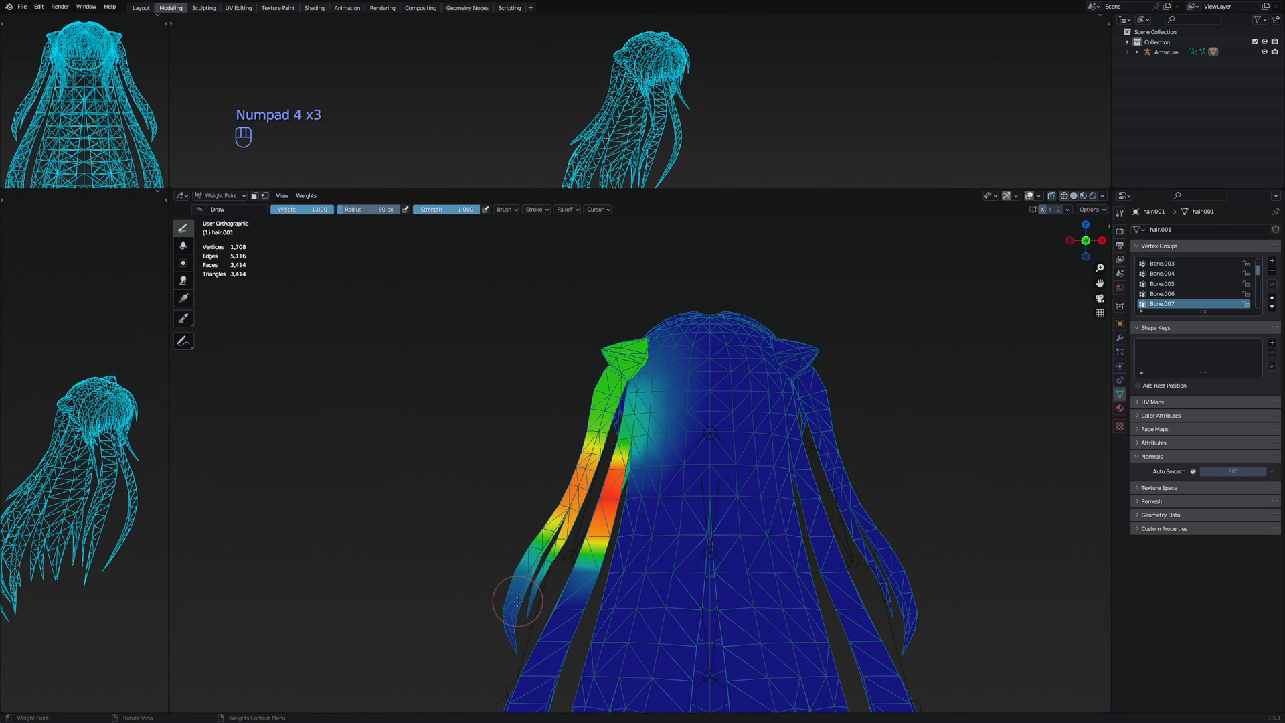
Select the linked outer pigtail strand on the weighted side and remove it from the Bone.007 group, returning to Weight Paint mode
key(Tab)
click(532, 400)
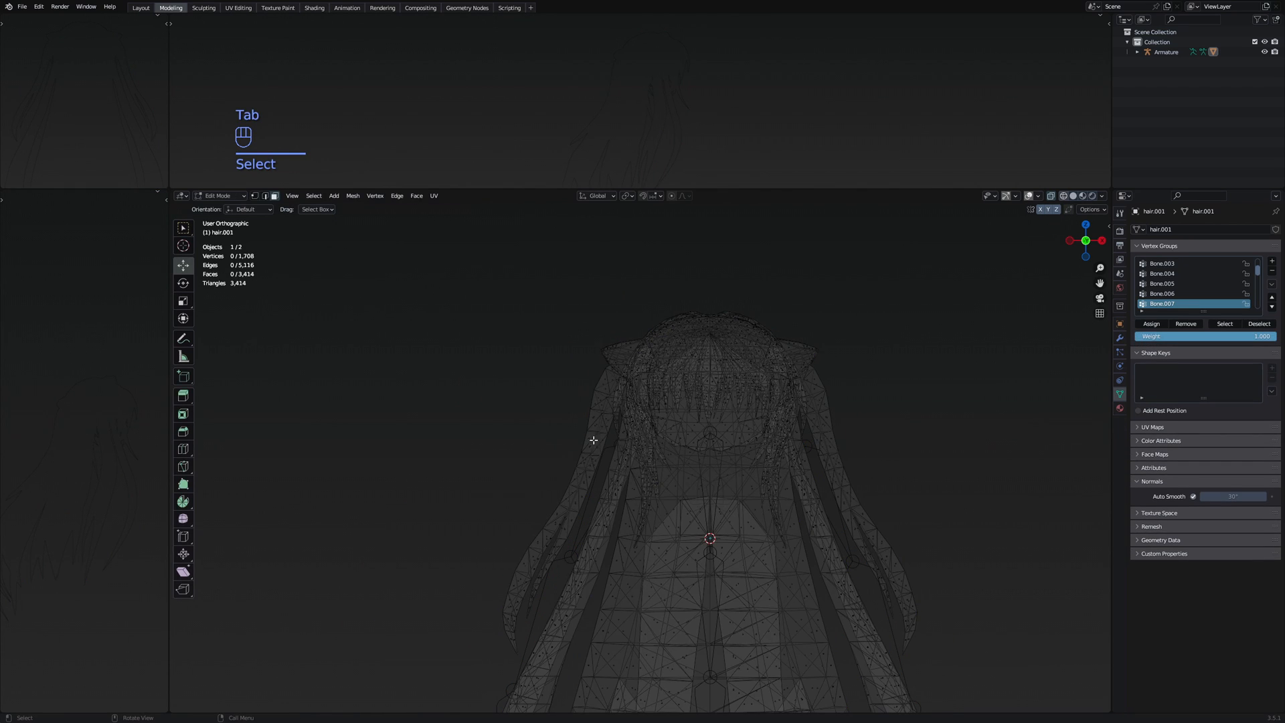
key(l)
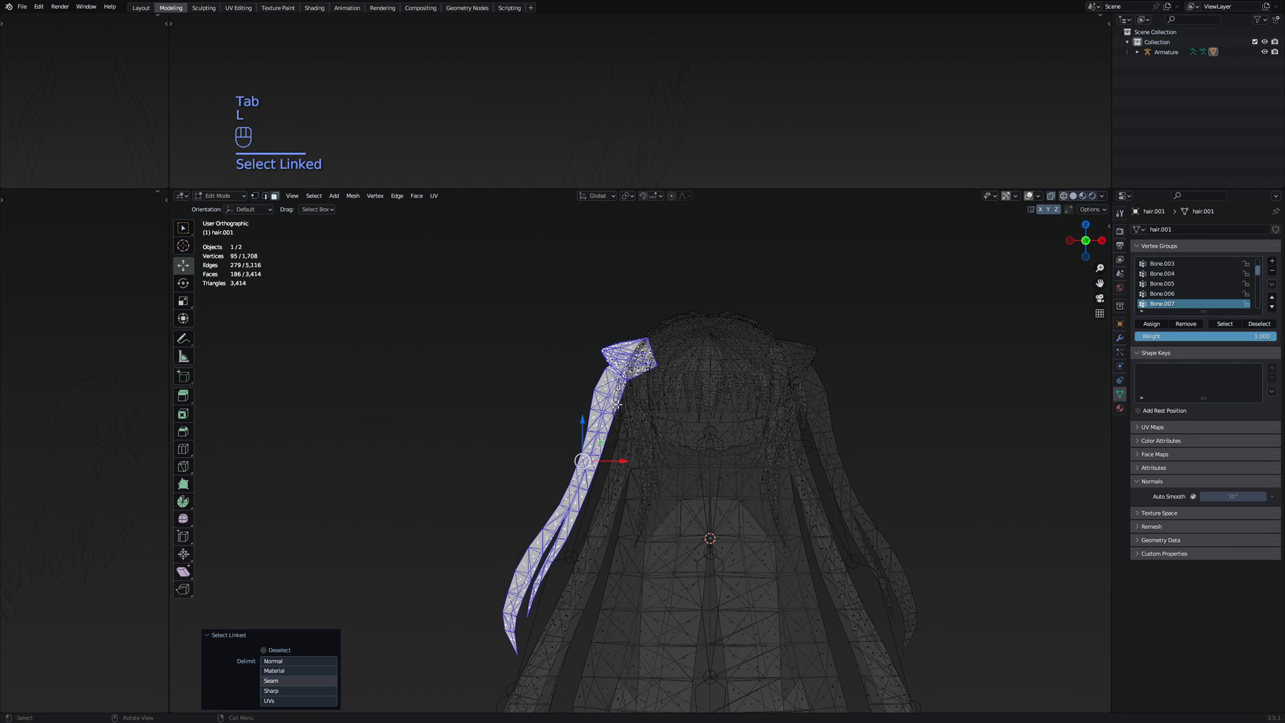
click(1188, 325)
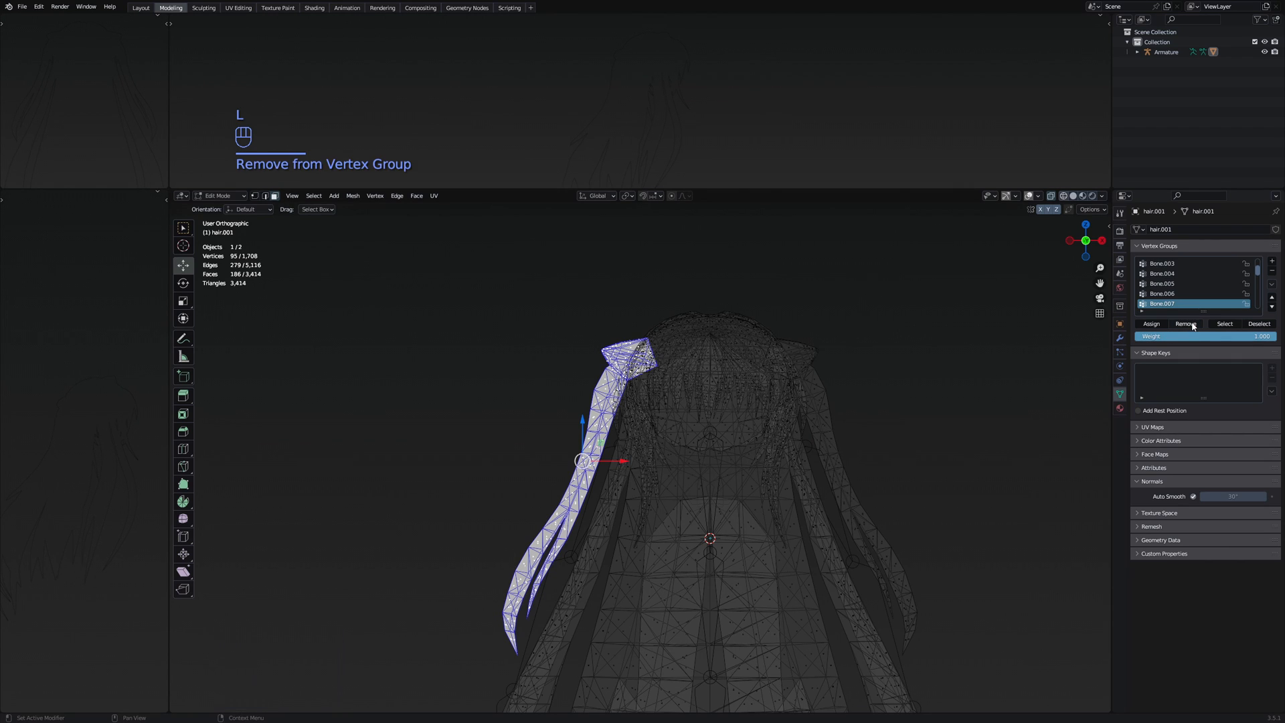
key(Tab)
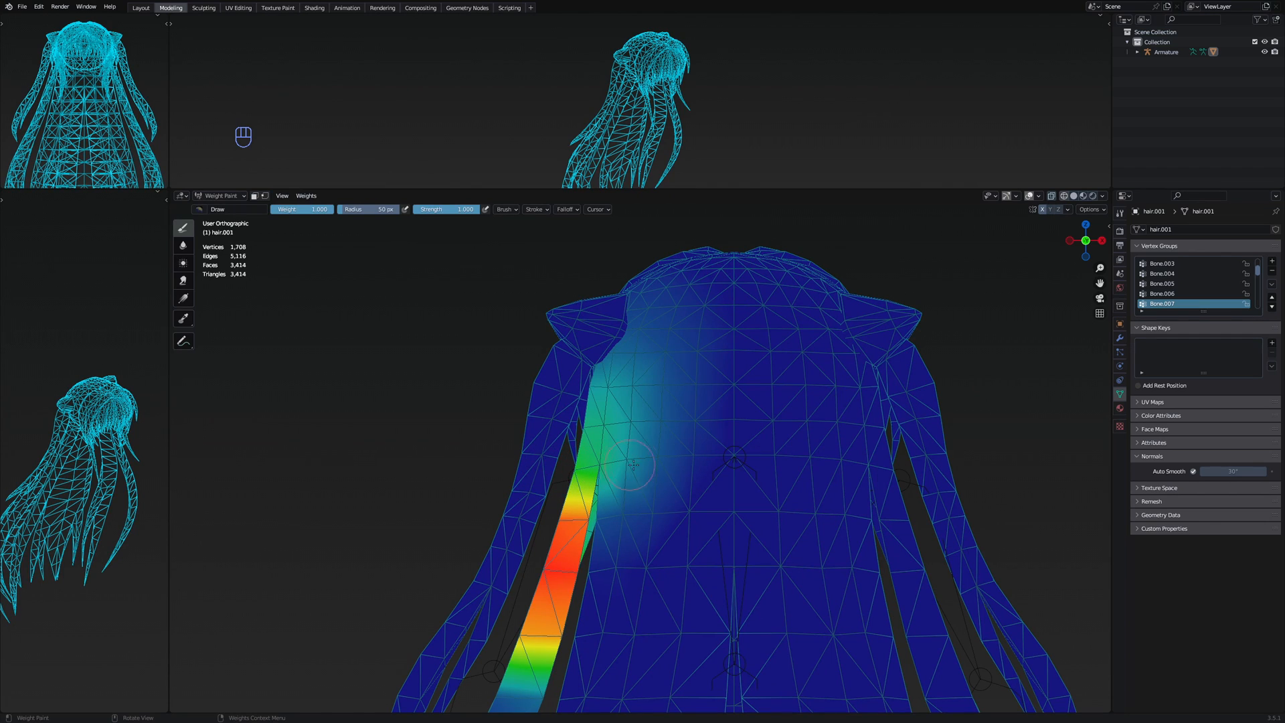
Box-select the upper head hair faces and remove them from the Bone.007 group, then check the remaining weights in Weight Paint mode
key(Tab)
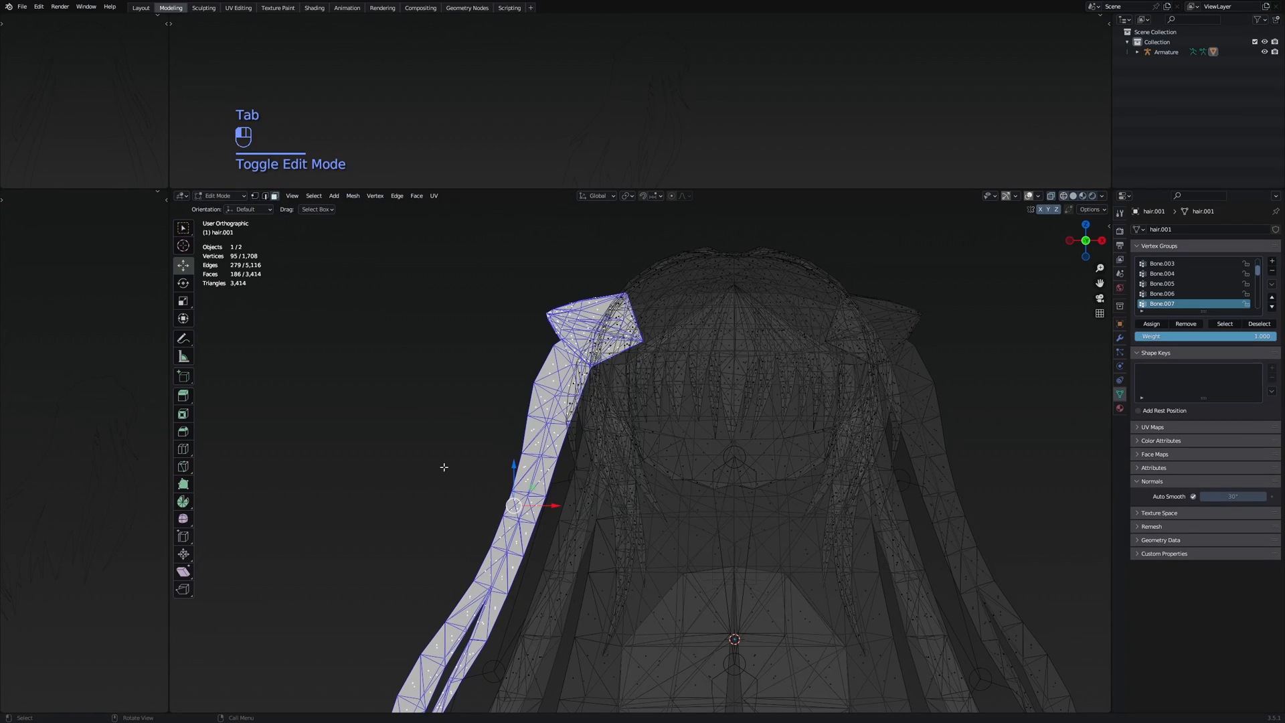
mouse_move(443, 468)
mouse_down()
mouse_move(954, 270)
mouse_move(992, 230)
mouse_up()
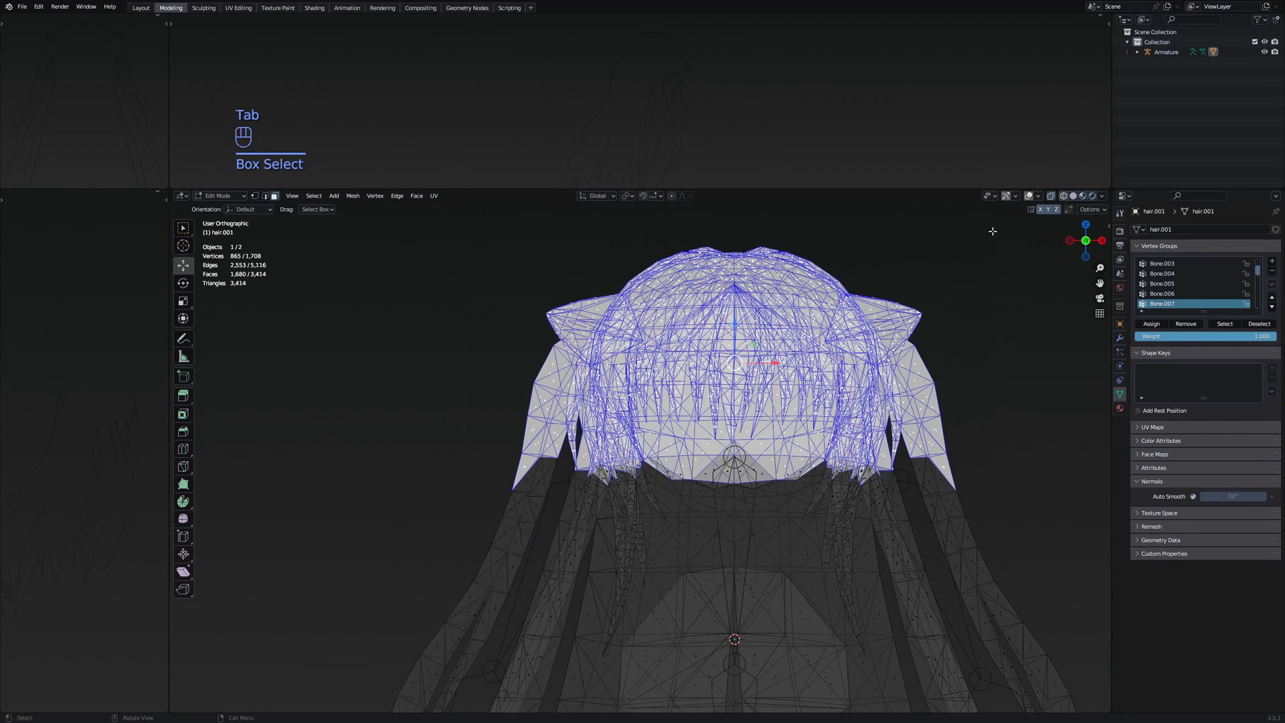
click(1185, 324)
key(Tab)
scroll(738, 418, down, 3)
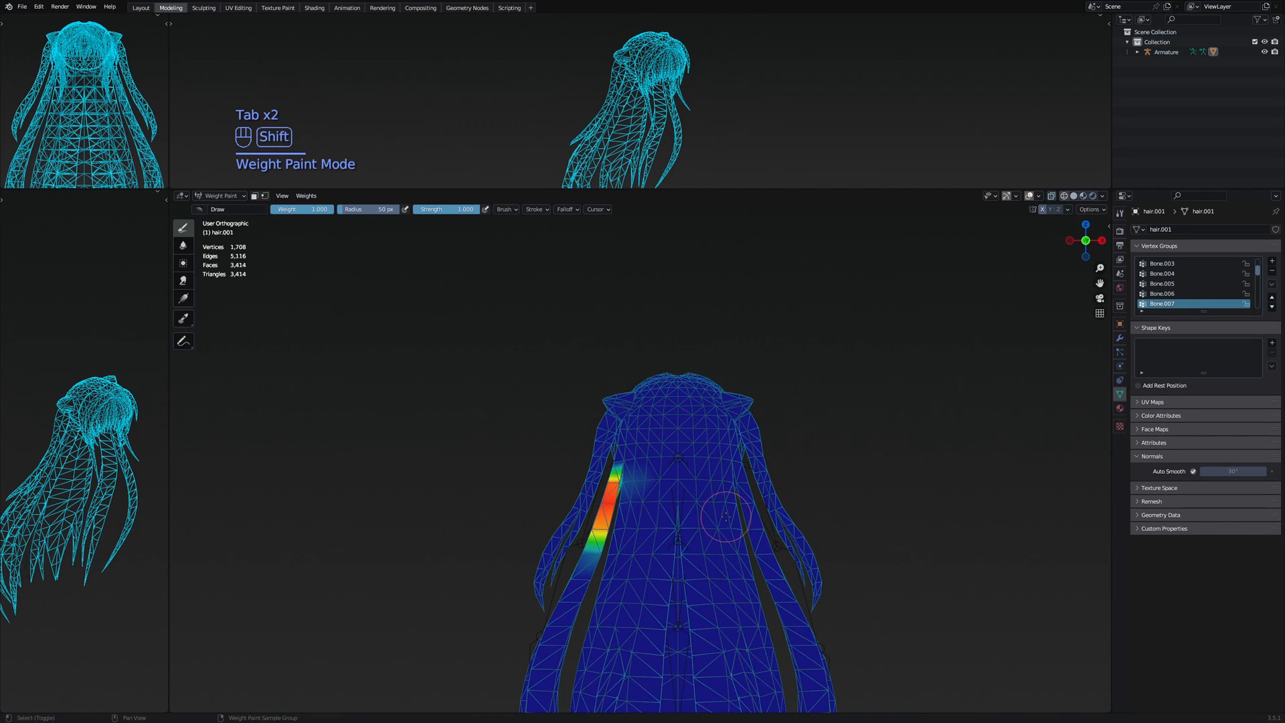
scroll(738, 418, up, 2)
scroll(738, 418, up, 3)
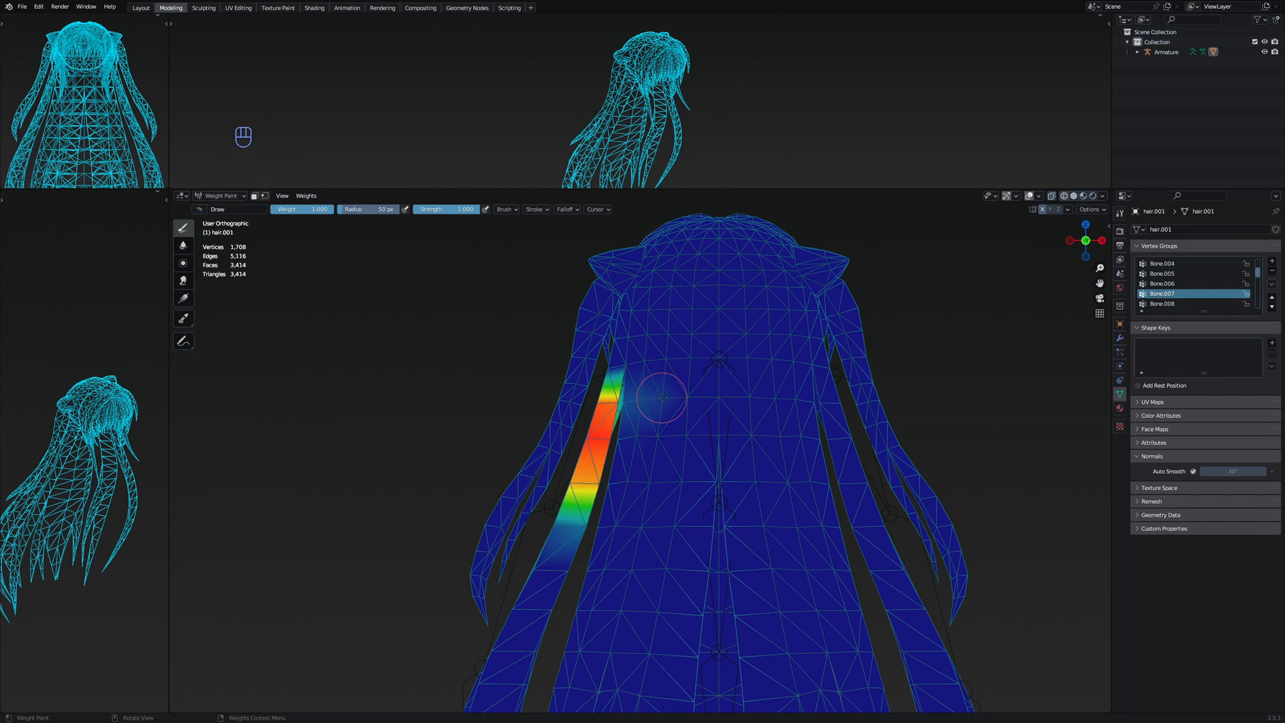
scroll(659, 388, down, 4)
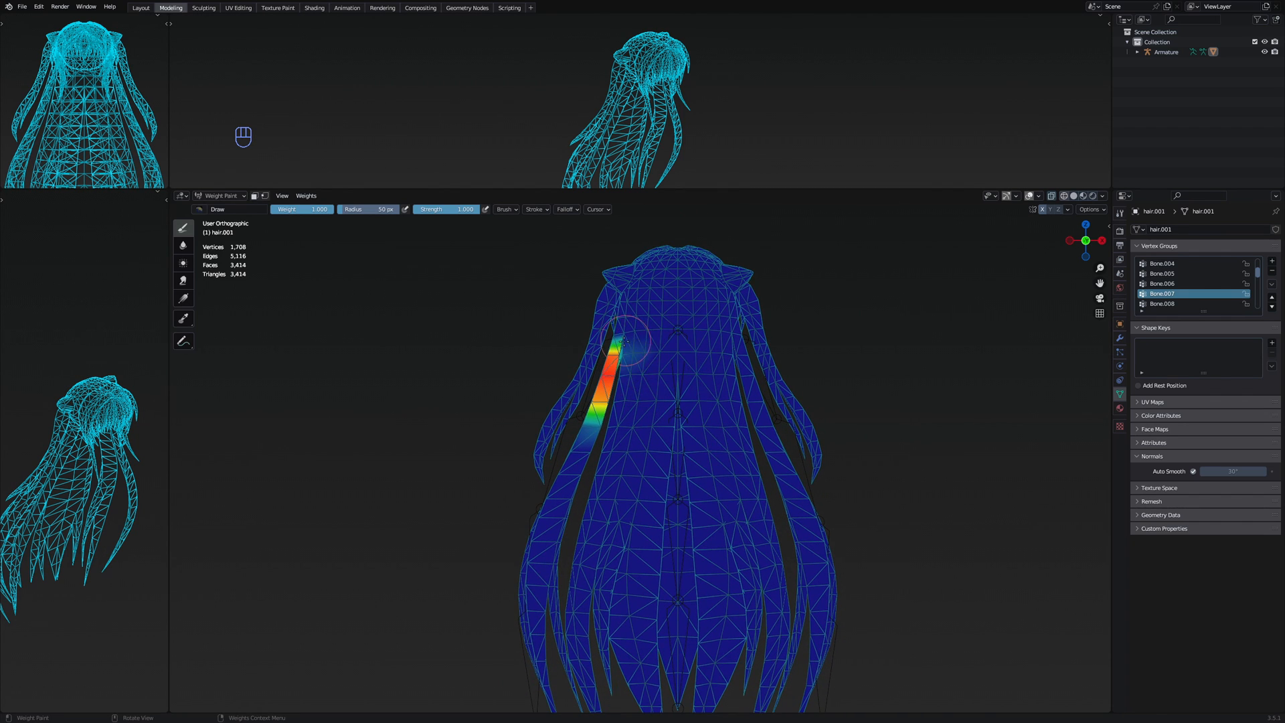
Remove the linked outer pigtail strand on the weighted side from the Bone.008 vertex group and return to Weight Paint mode
shift+scroll(616, 431, down, 1)
key(Down)
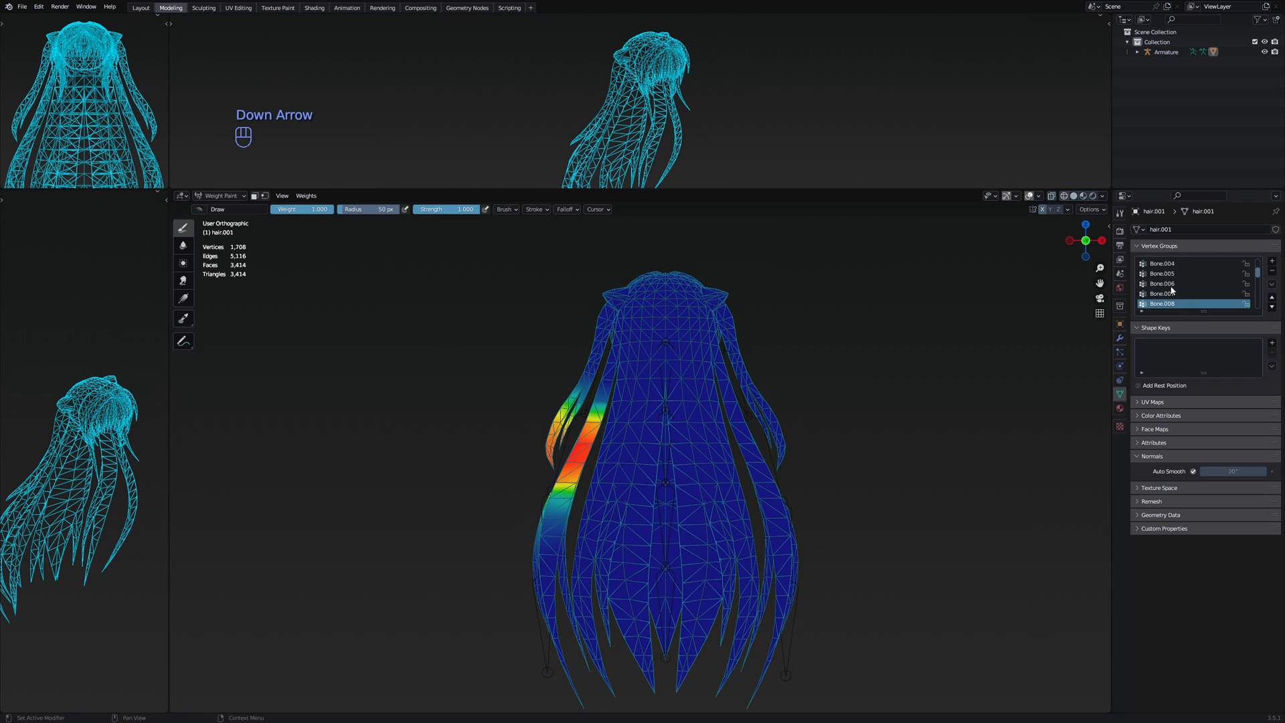
scroll(567, 366, up, 1)
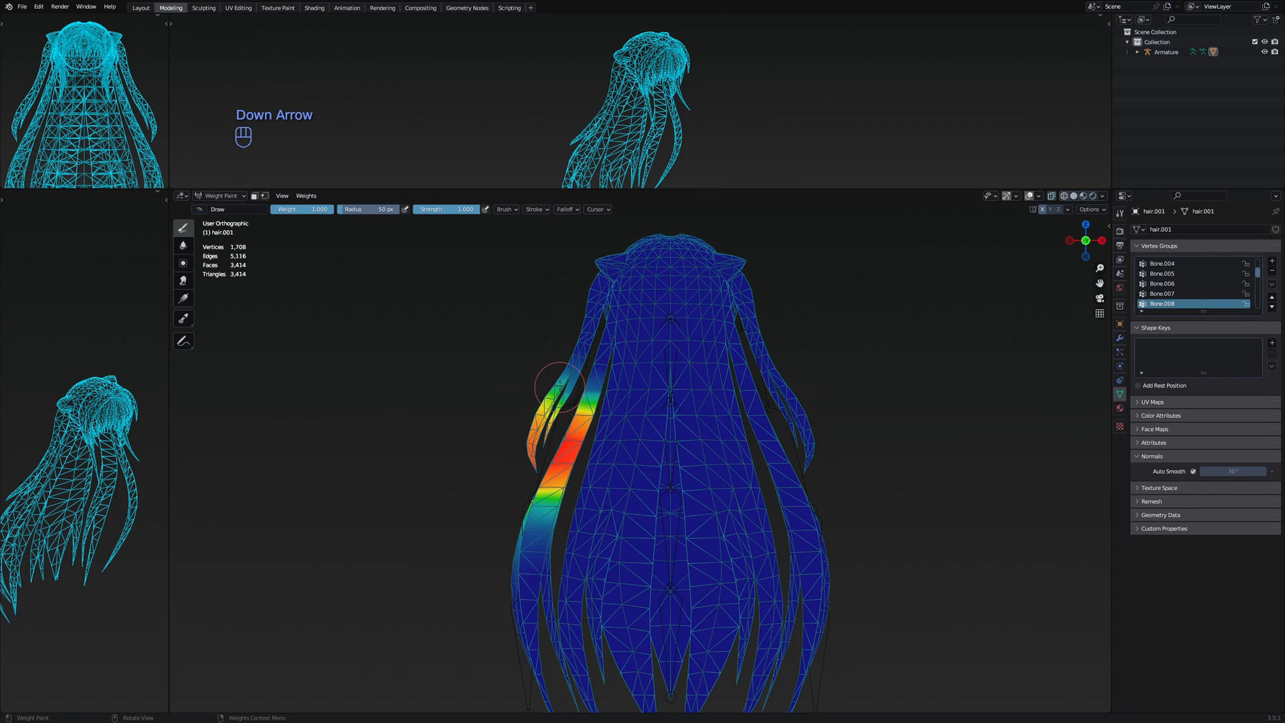
key(Tab)
key(l)
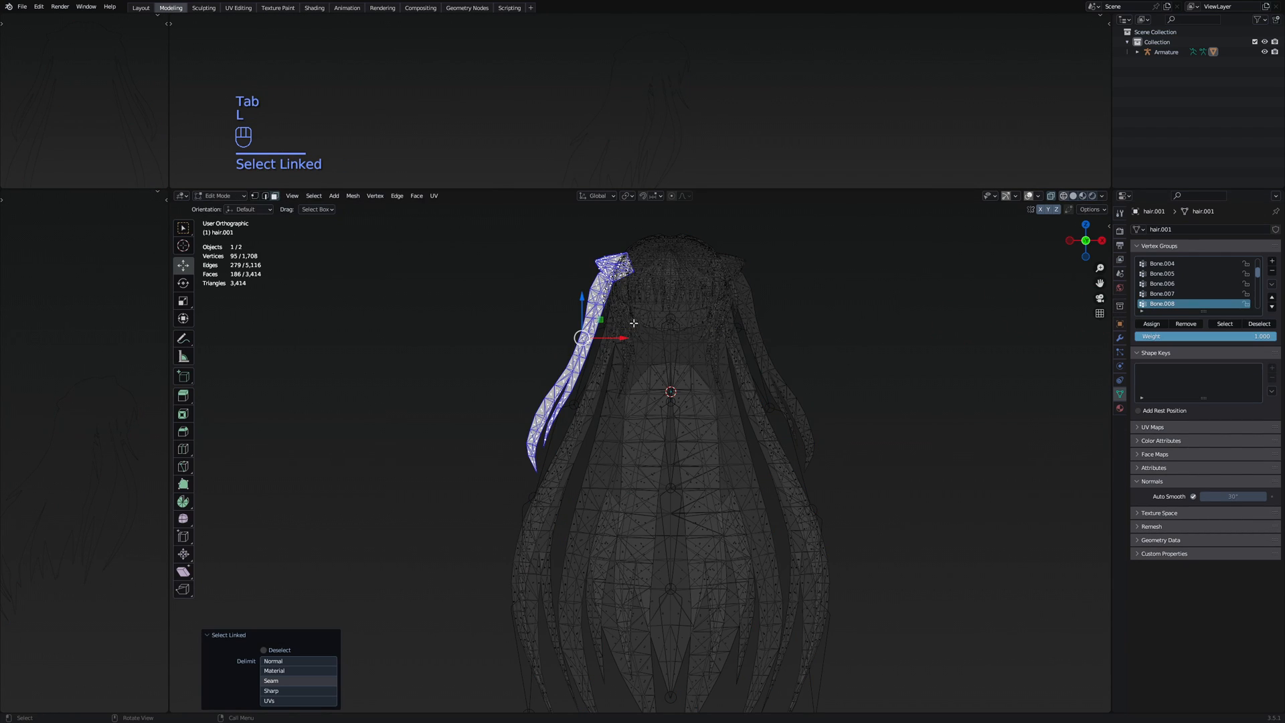
click(1186, 324)
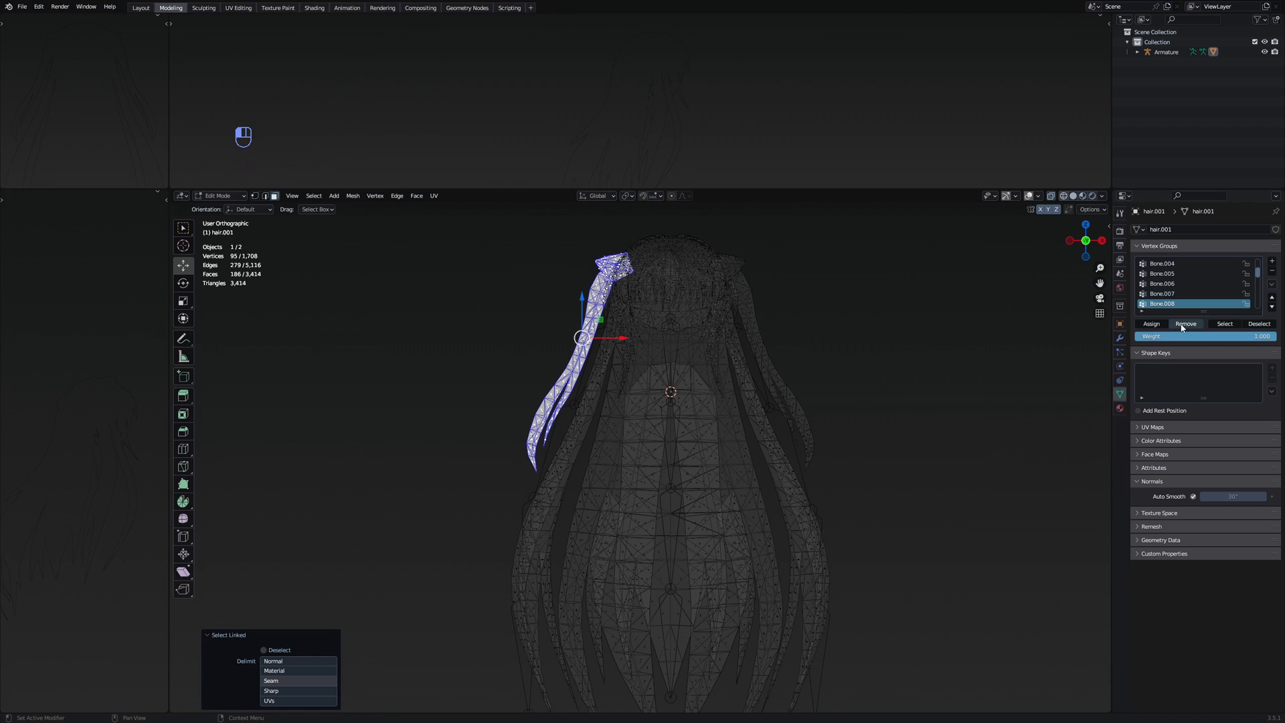
key(Tab)
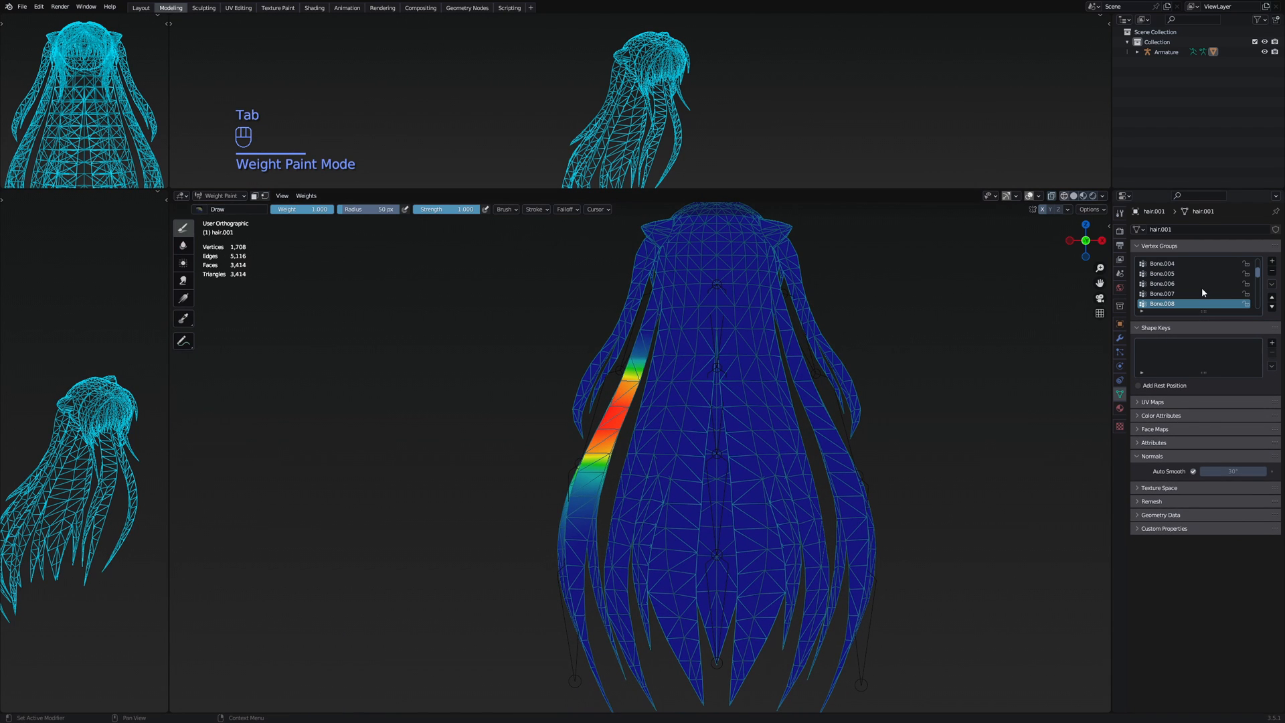
Make Bone.009 the active vertex group and inspect its weights along the long side strand and neighbouring back hair
key(Down)
scroll(410, 410, up, 8)
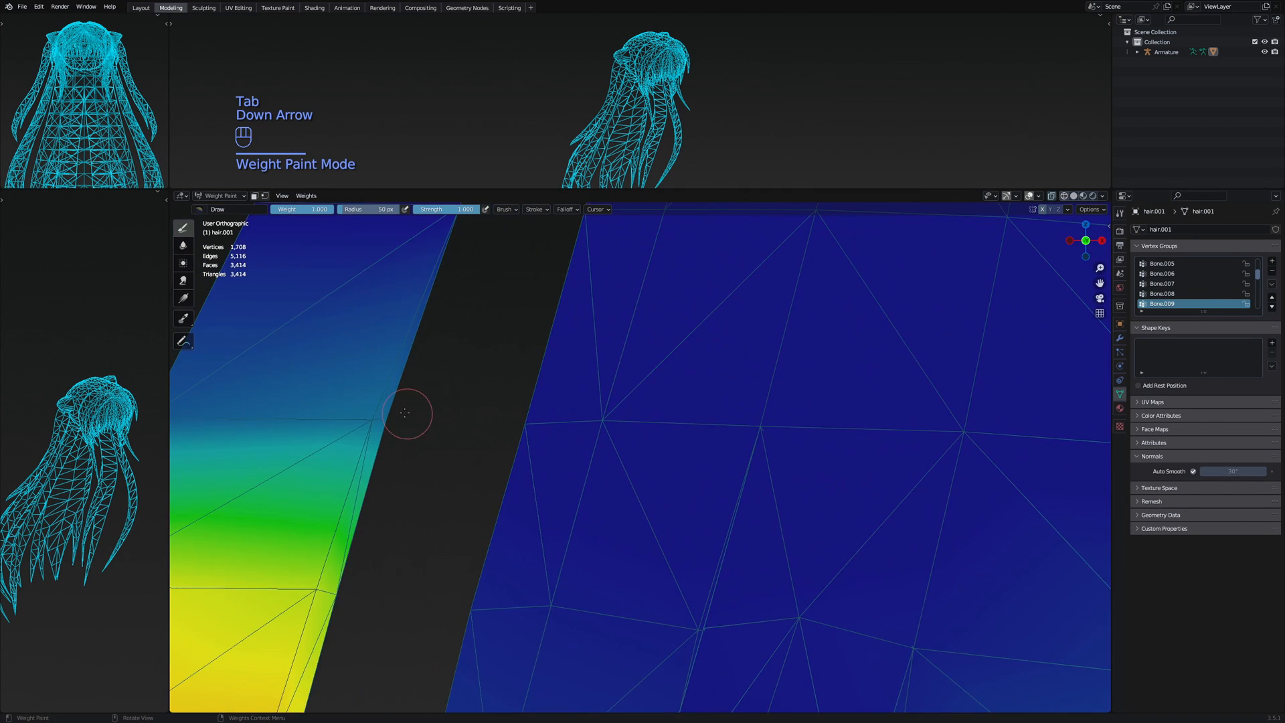
scroll(635, 444, down, 6)
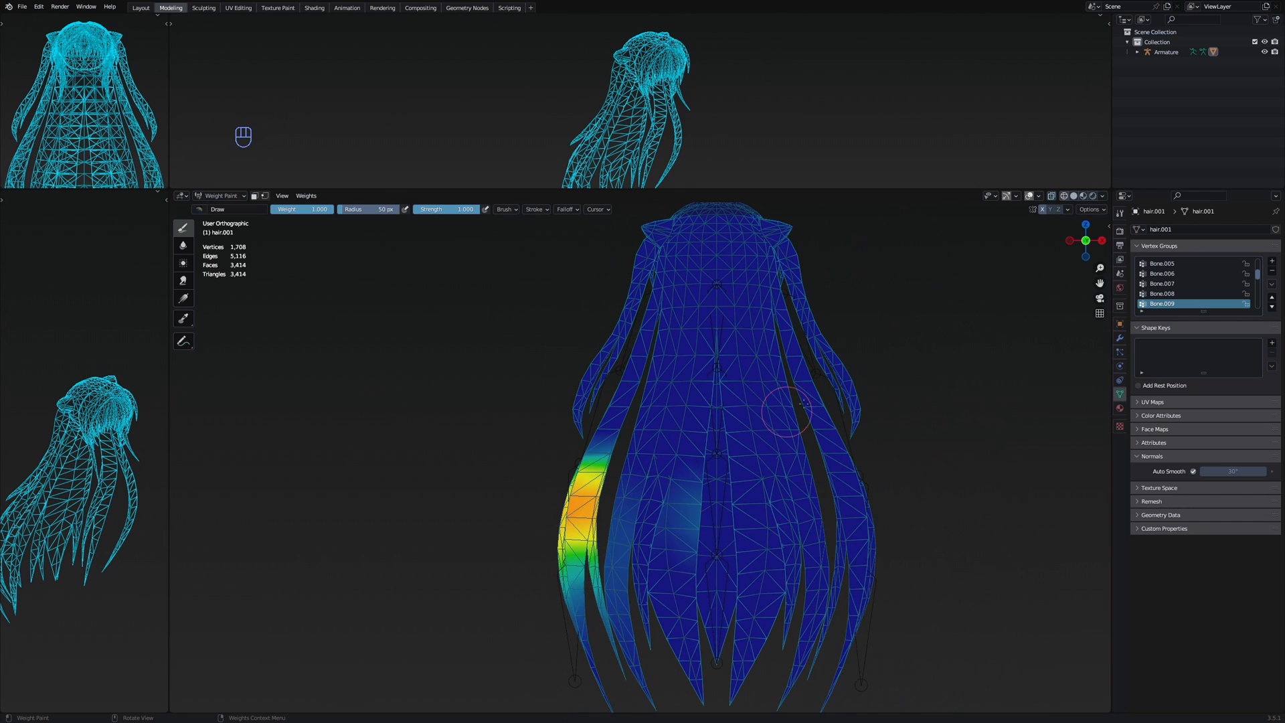
scroll(551, 490, up, 8)
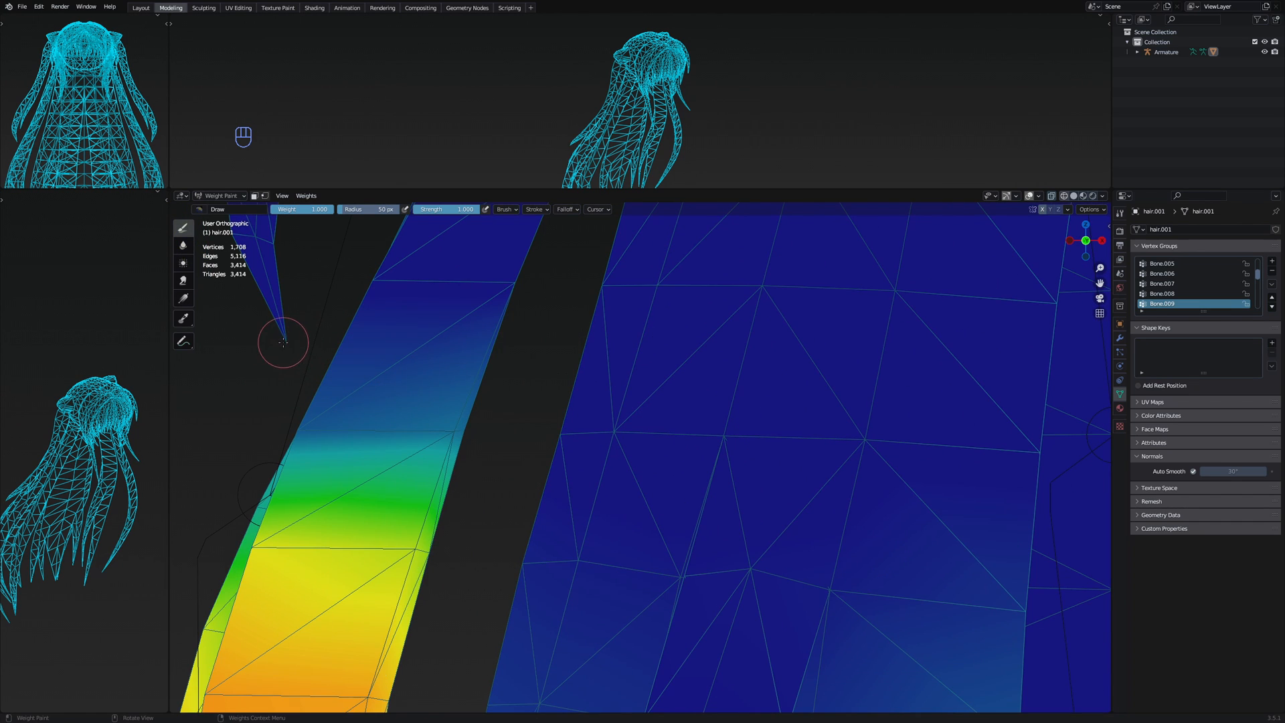
scroll(292, 348, down, 2)
scroll(292, 347, down, 5)
key(Tab)
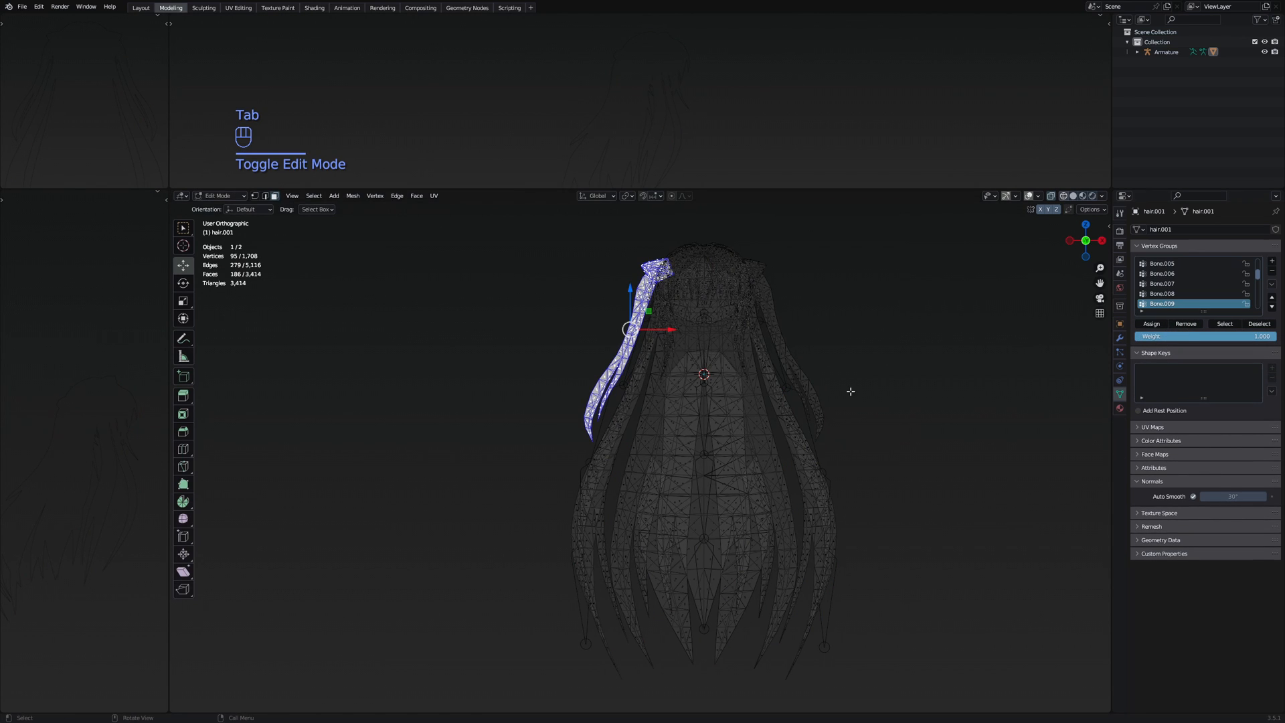
key(Tab)
Remove all hair vertices from the Bone.011 vertex group and return to Weight Paint mode
key(Up)
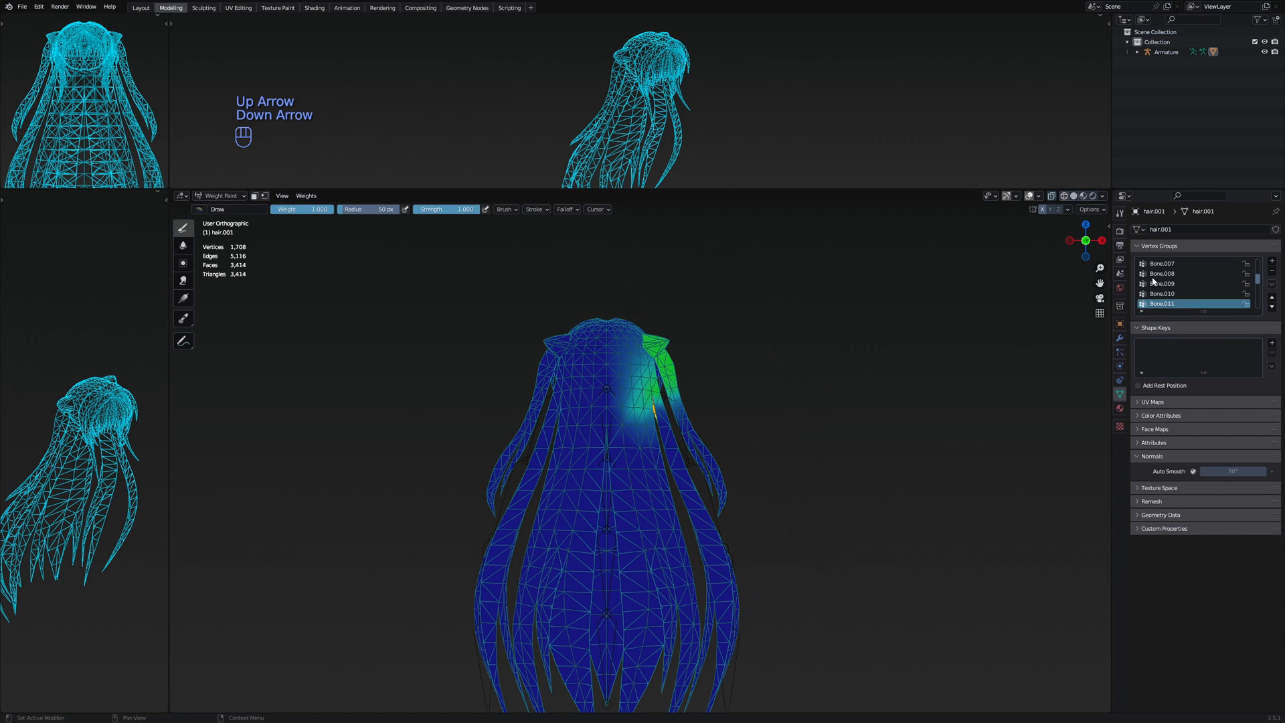
key(Tab)
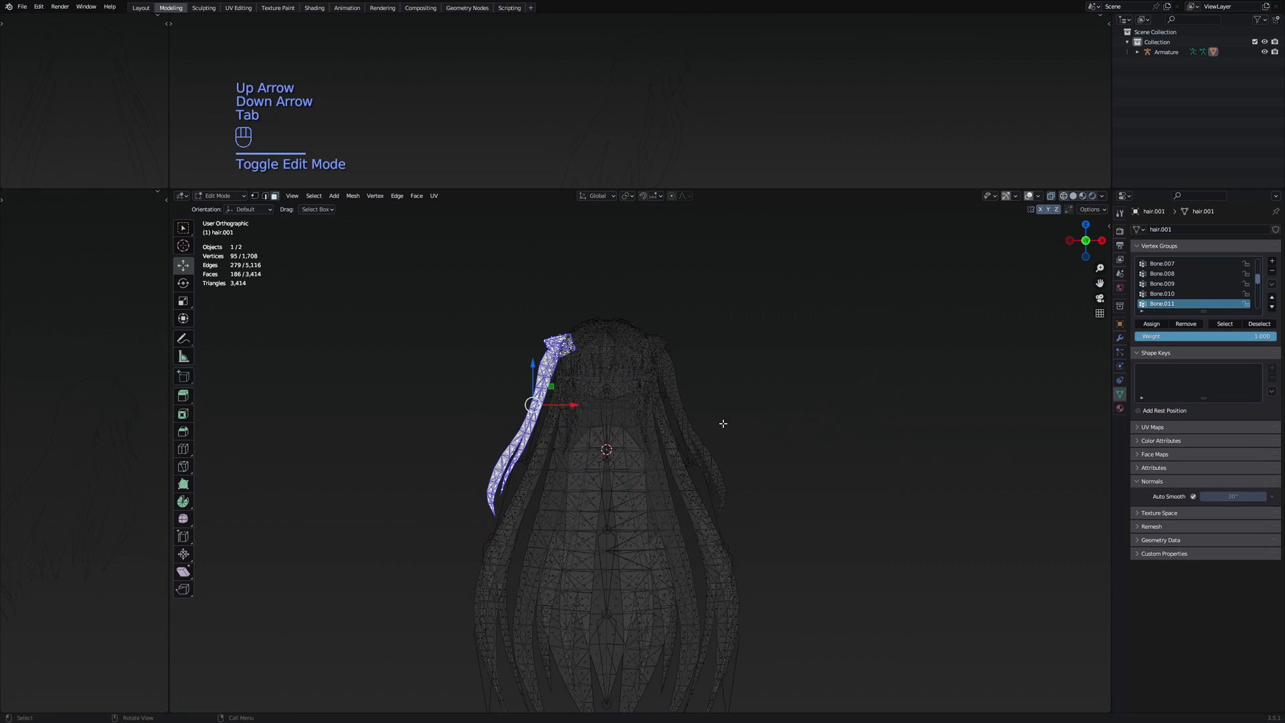
key(a)
click(1185, 325)
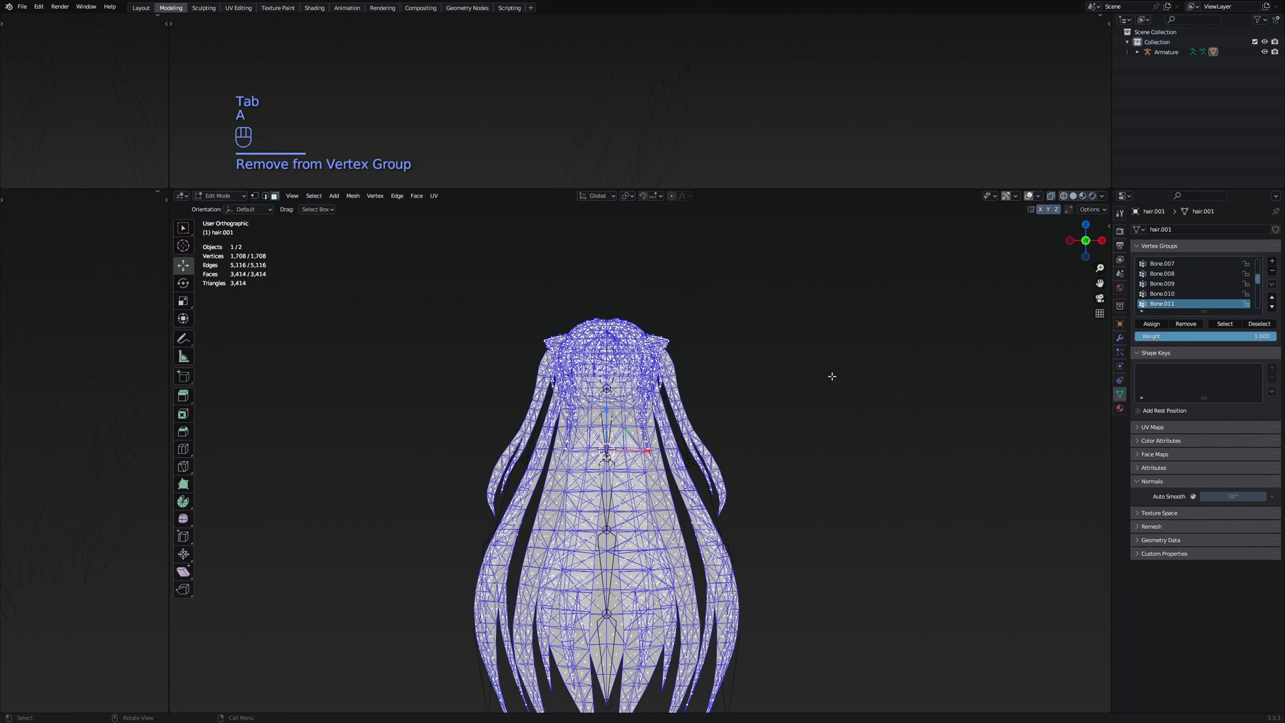
key(Tab)
Remove the linked outer pigtail strand on the weighted side from the Bone.012 vertex group, then check the remaining weights in Weight Paint mode
scroll(1195, 277, down, 1)
key(Down)
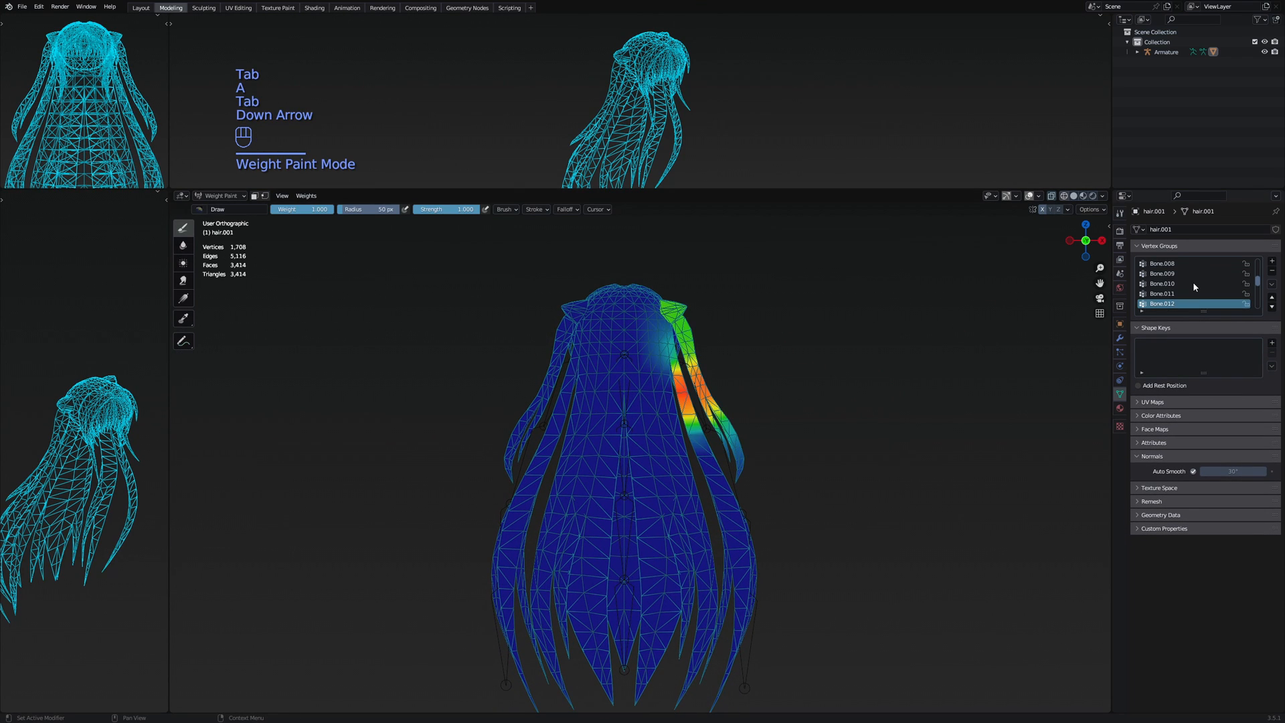
key(Up)
key(Down)
scroll(877, 335, up, 3)
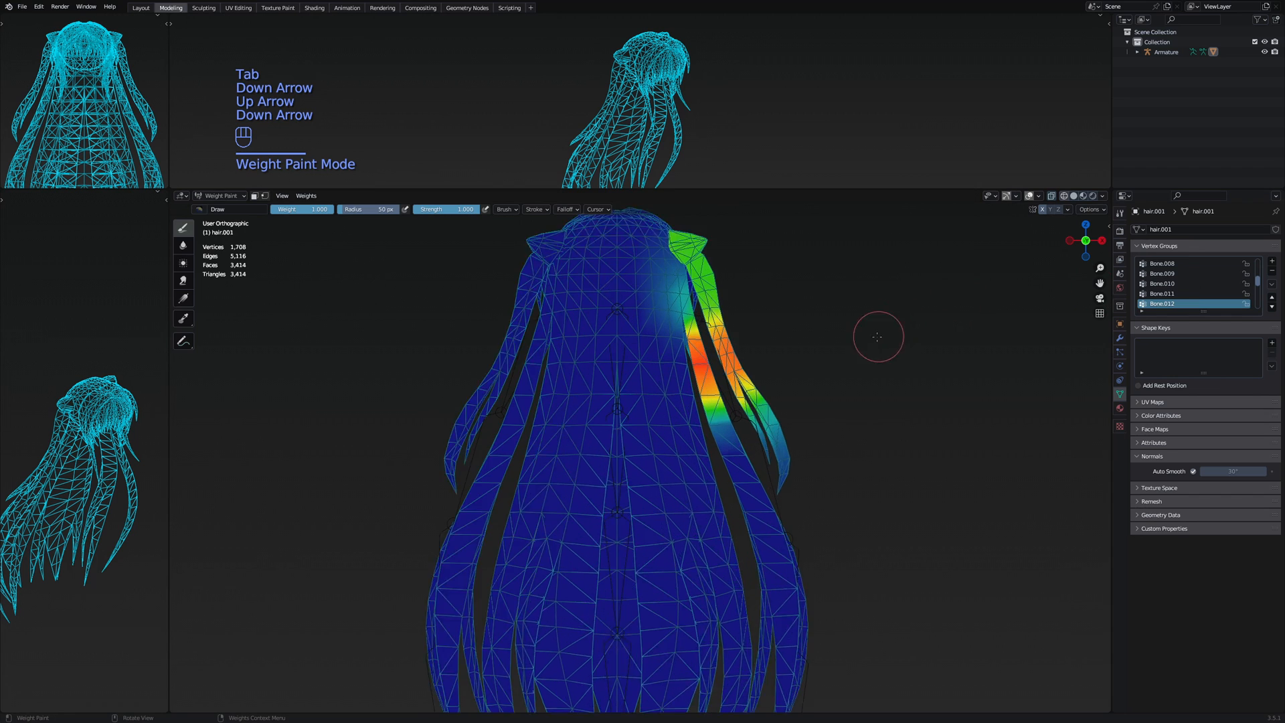
key(Tab)
shift+middle_drag(816, 303, 796, 350)
click(776, 360)
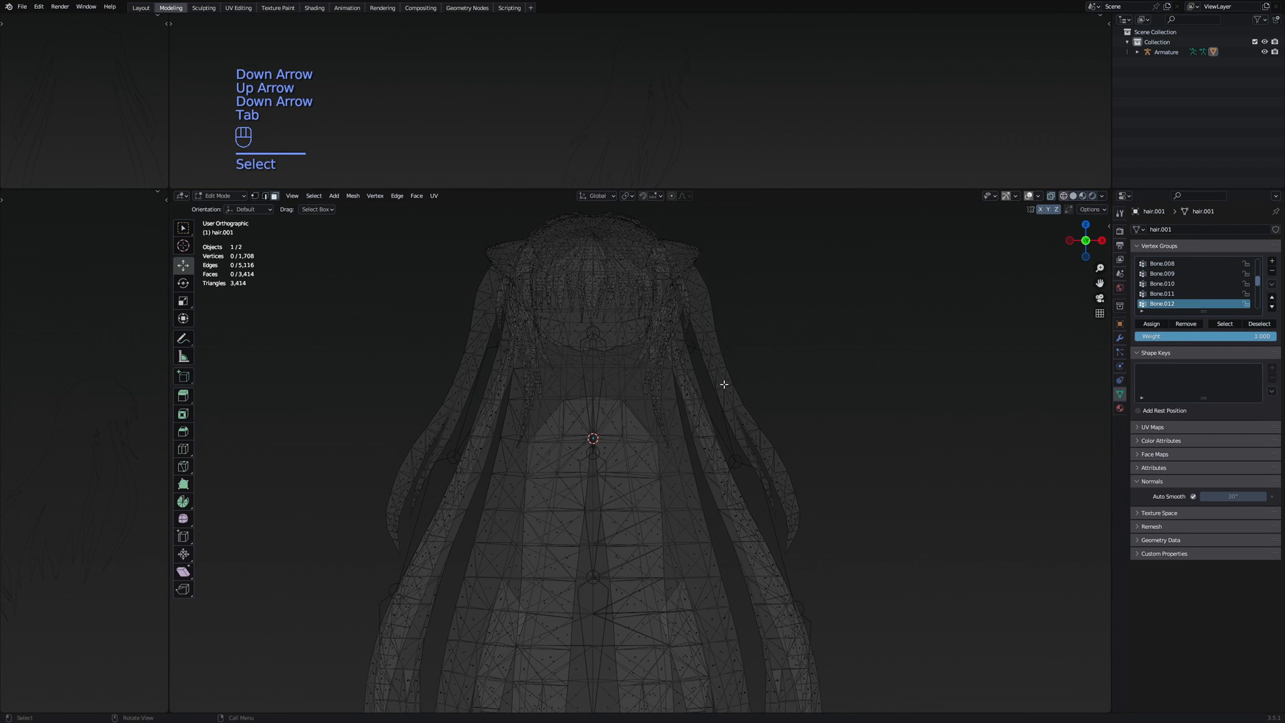
key(l)
click(1191, 326)
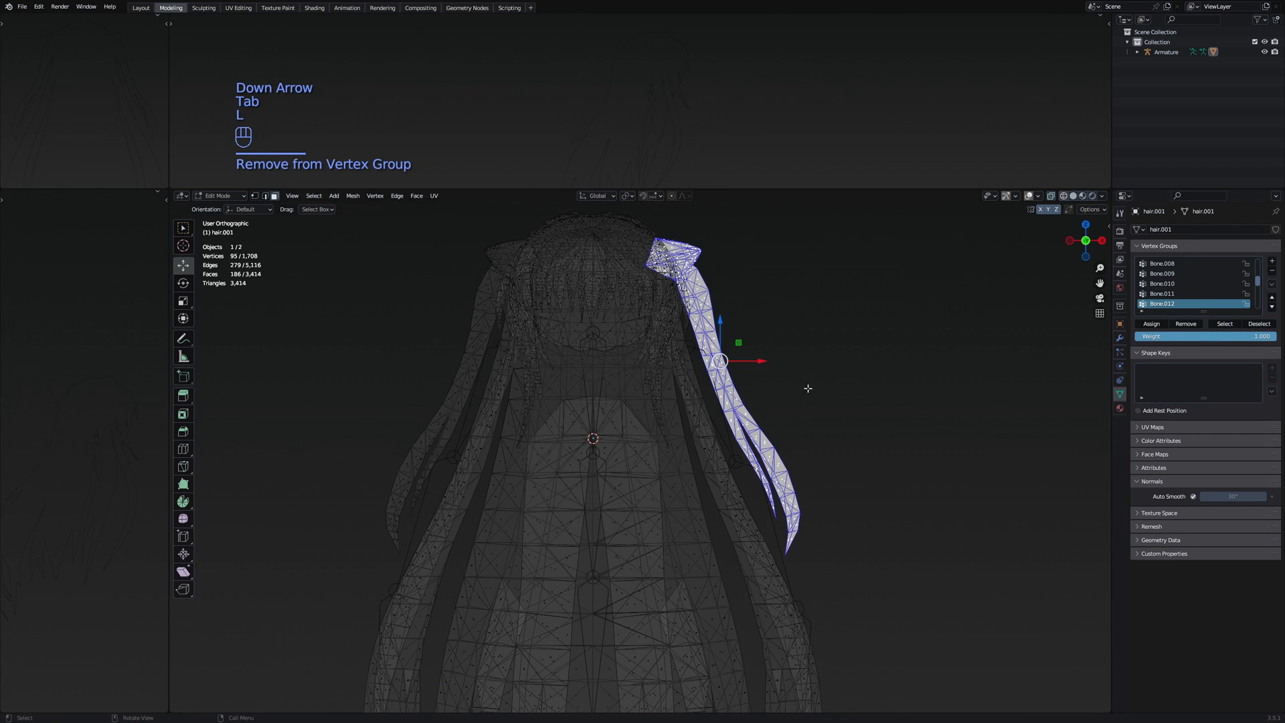
key(Tab)
shift+middle_drag(786, 352, 807, 460)
scroll(799, 447, up, 3)
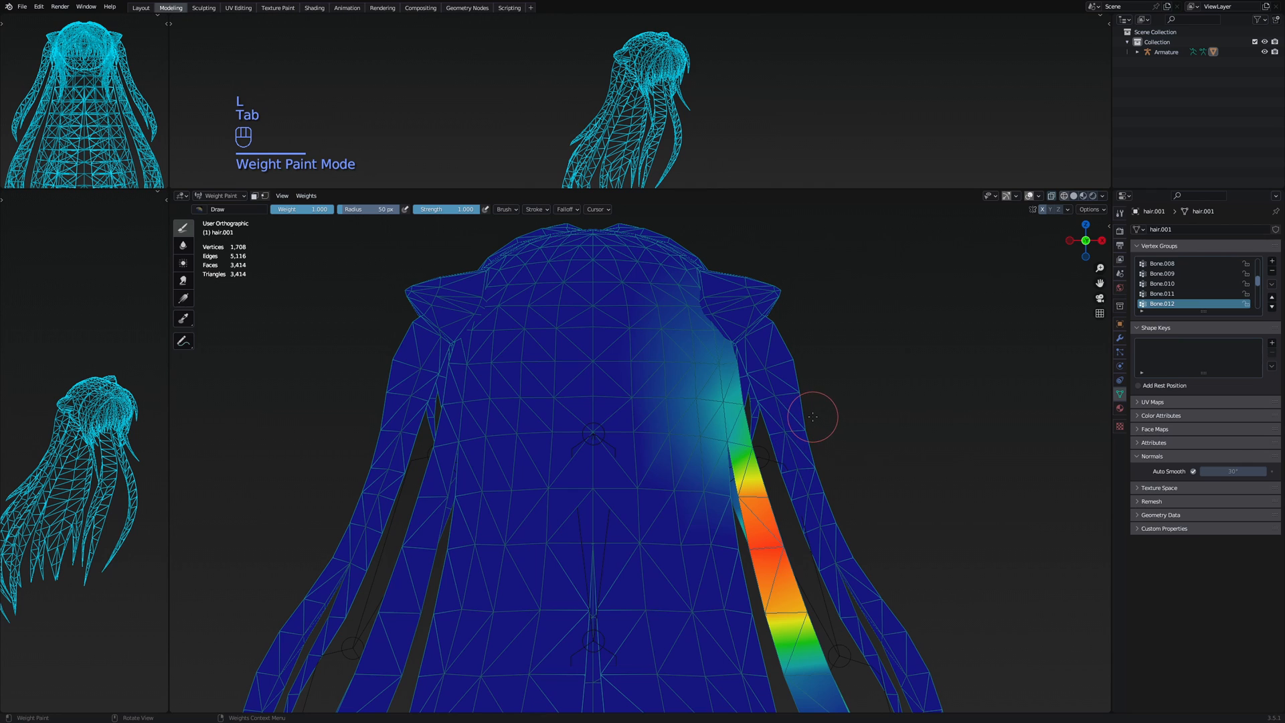
key(Tab)
key(z)
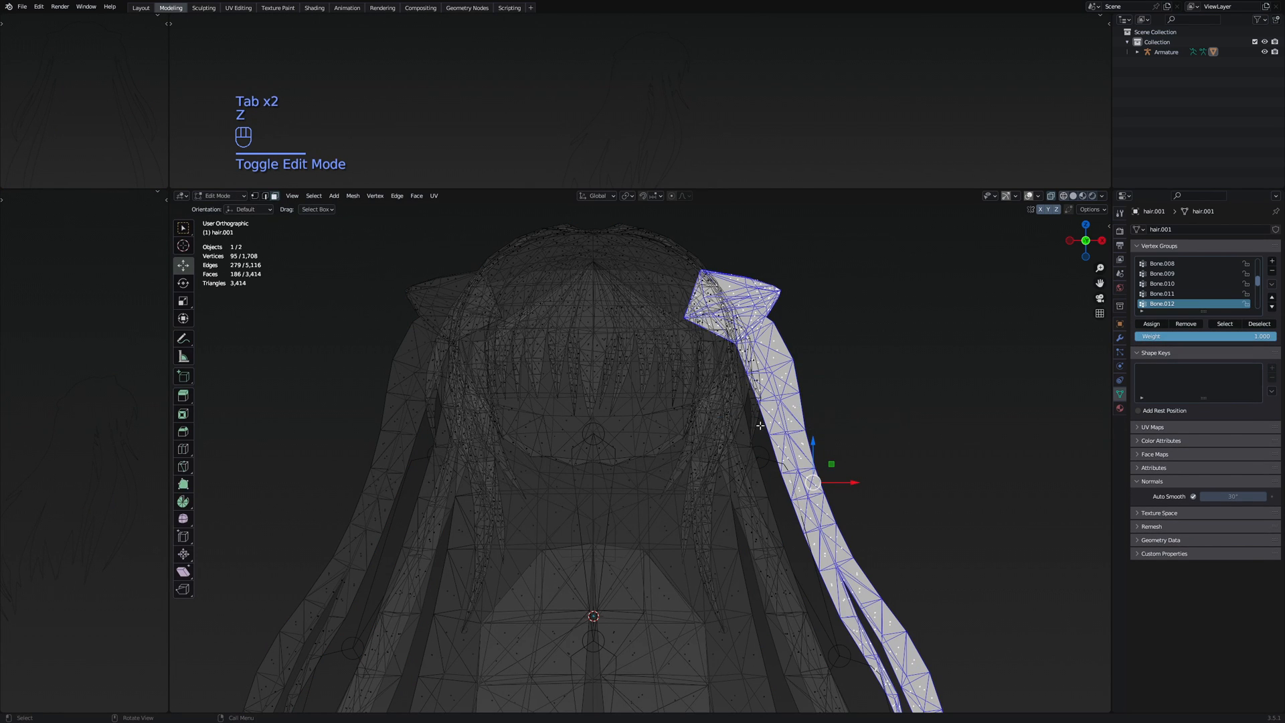
click(771, 411)
key(Tab)
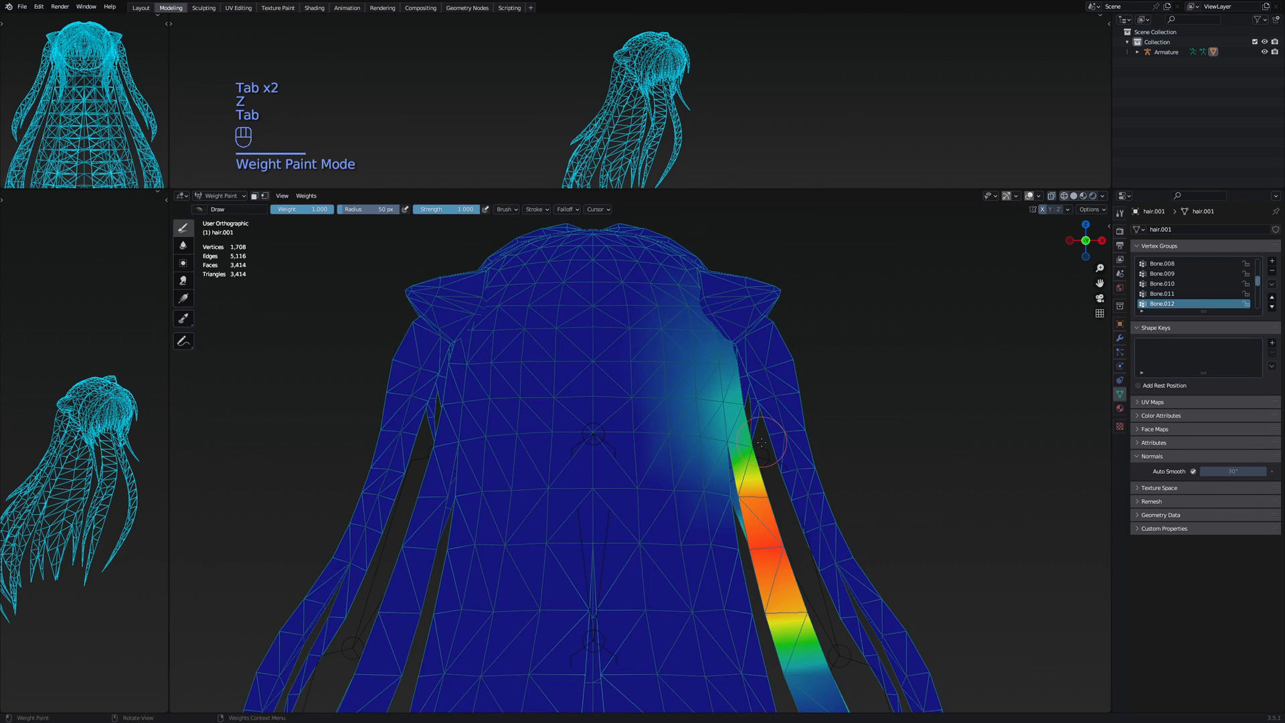
Box-select the upper head hair faces and remove them from the Bone.012 group, then check the whole hair in Weight Paint mode
key(Tab)
mouse_move(832, 439)
mouse_down()
mouse_move(511, 261)
mouse_move(349, 195)
mouse_up()
click(1185, 324)
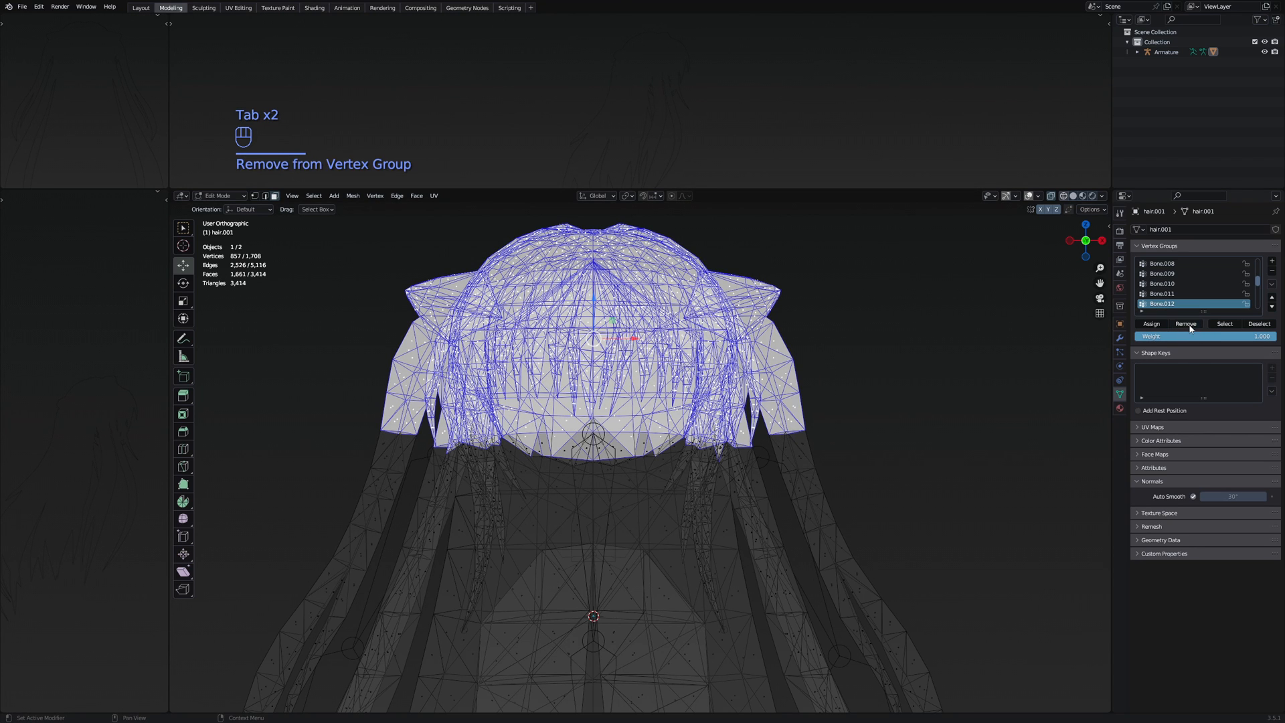
key(Tab)
scroll(812, 402, down, 3)
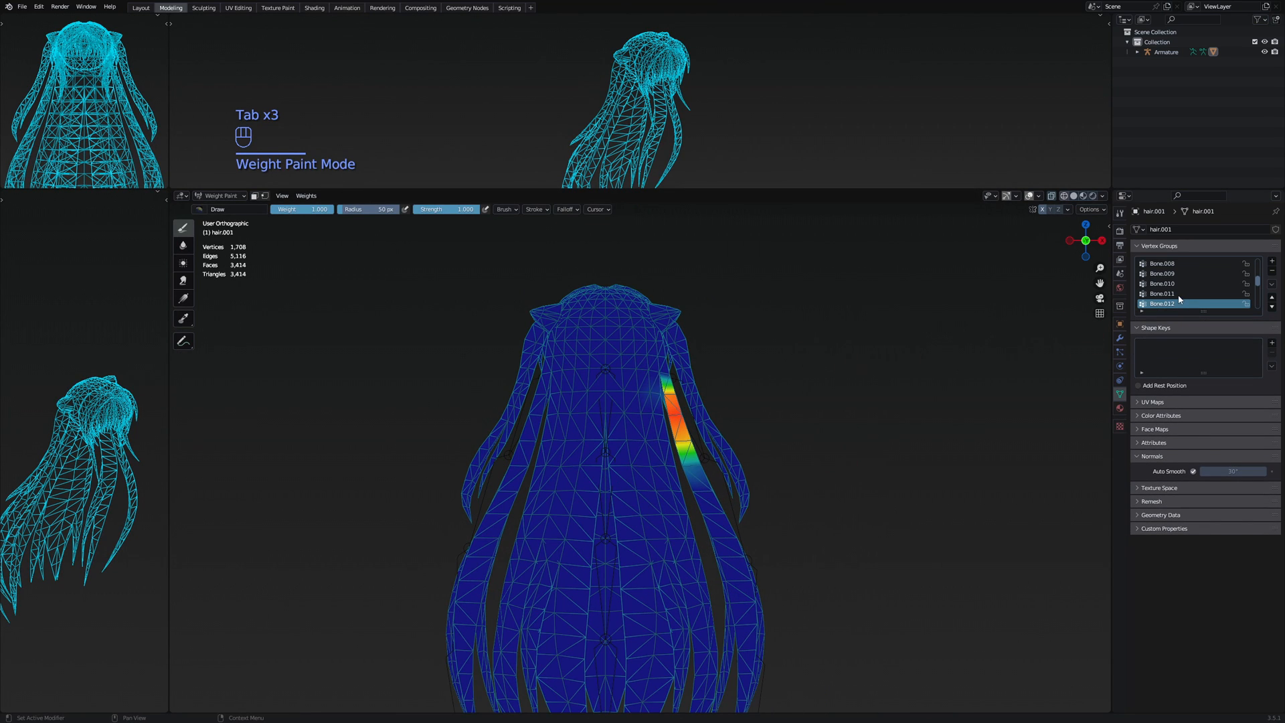
Select the linked side ponytail piece on its own and remove its vertices from vertex group Bone.013
key(Down)
key(Tab)
key(a)
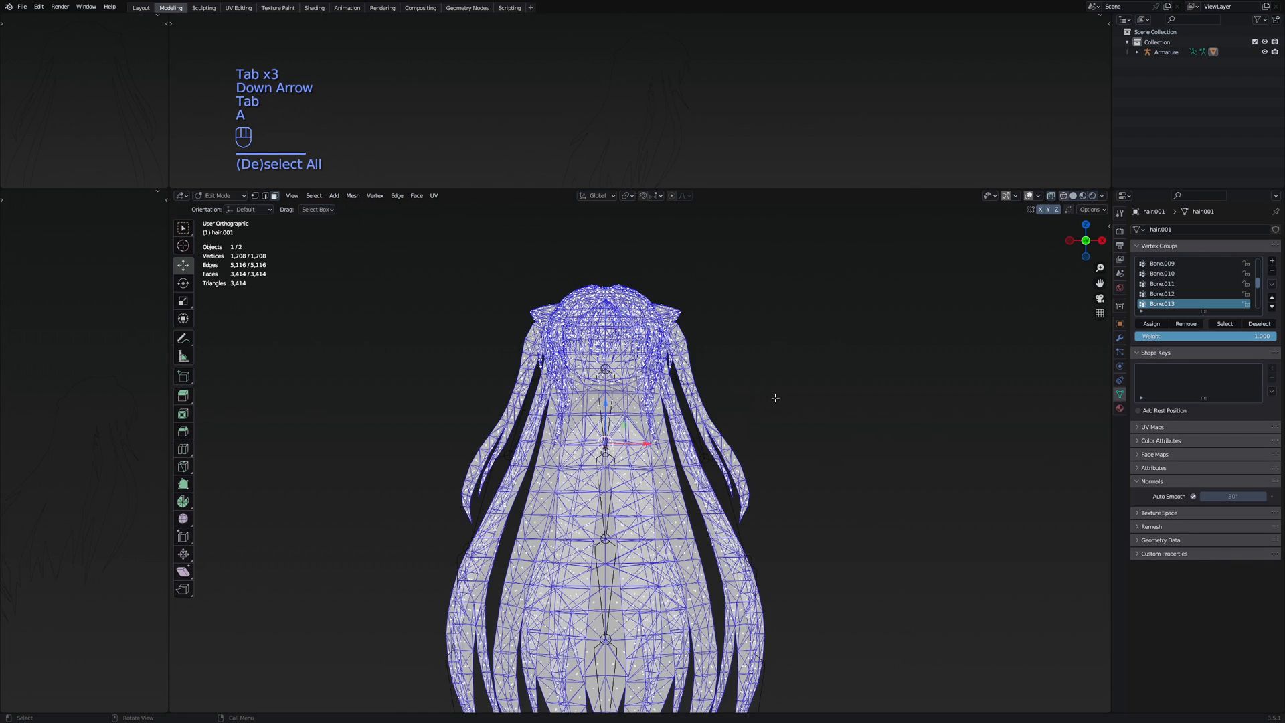
click(748, 412)
key(l)
click(1185, 324)
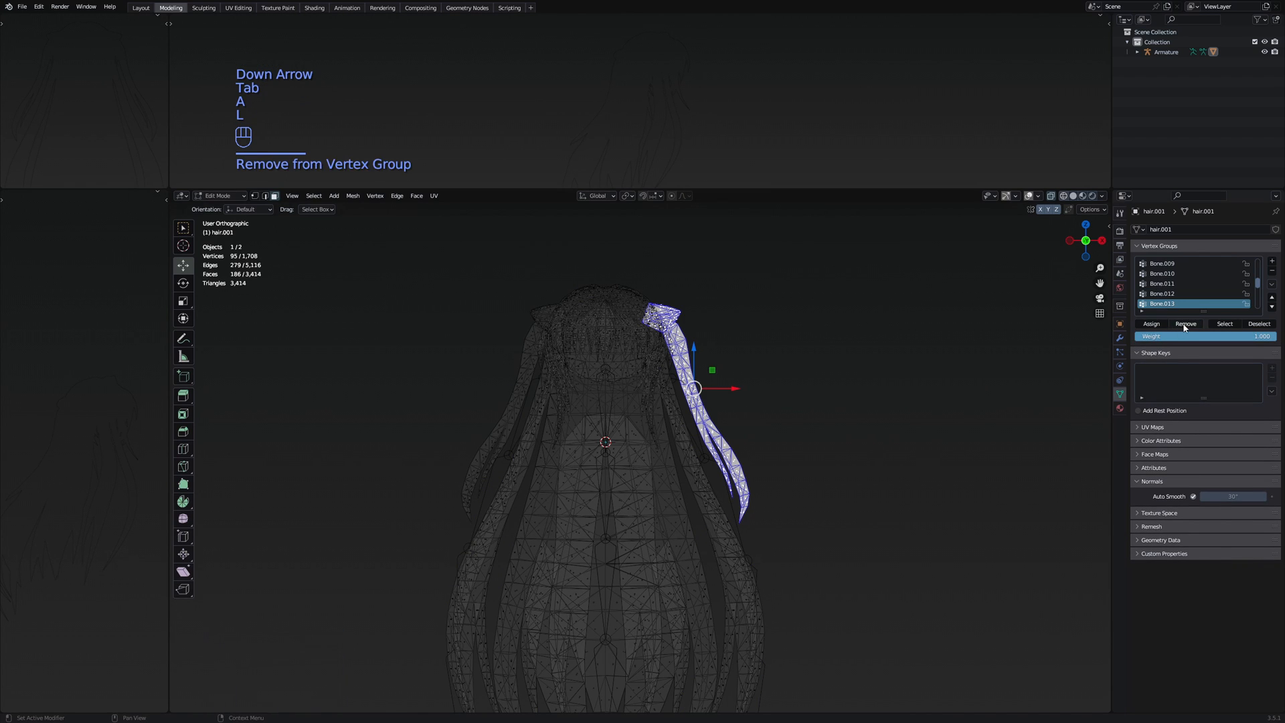
key(Tab)
Remove the same side ponytail's vertices from vertex group Bone.014
scroll(1183, 293, down, 1)
key(Down)
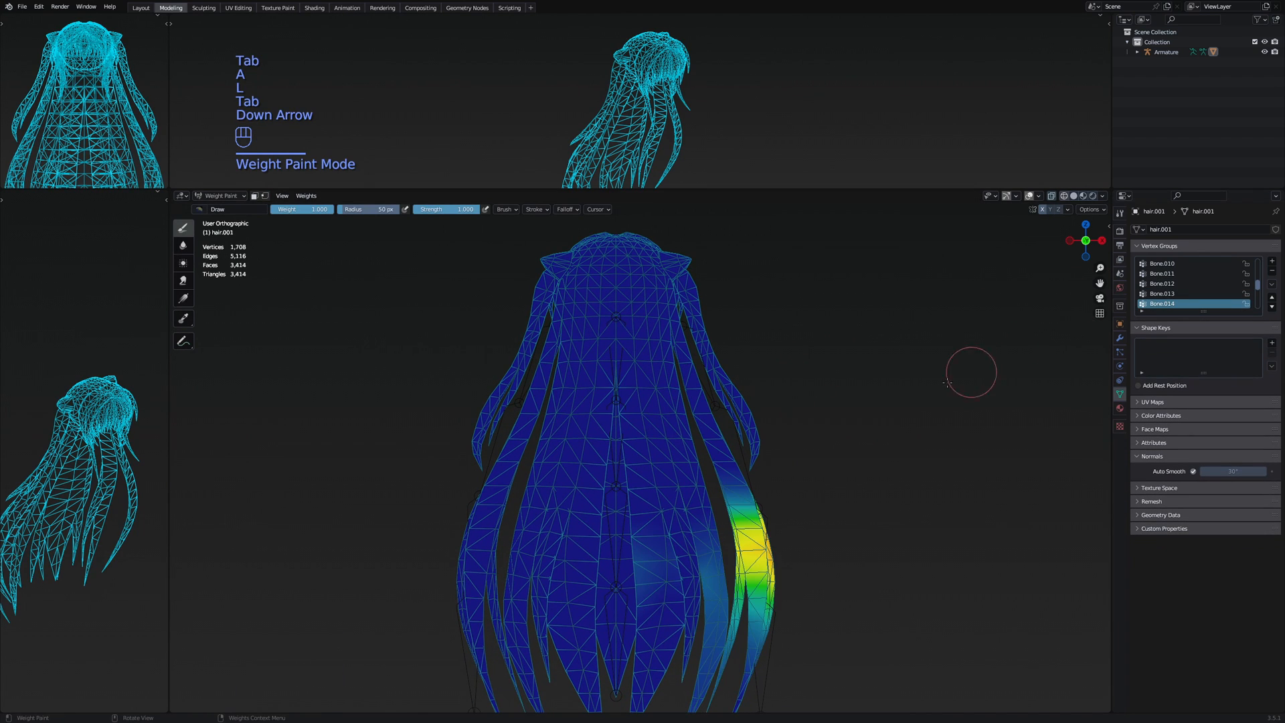
key(Tab)
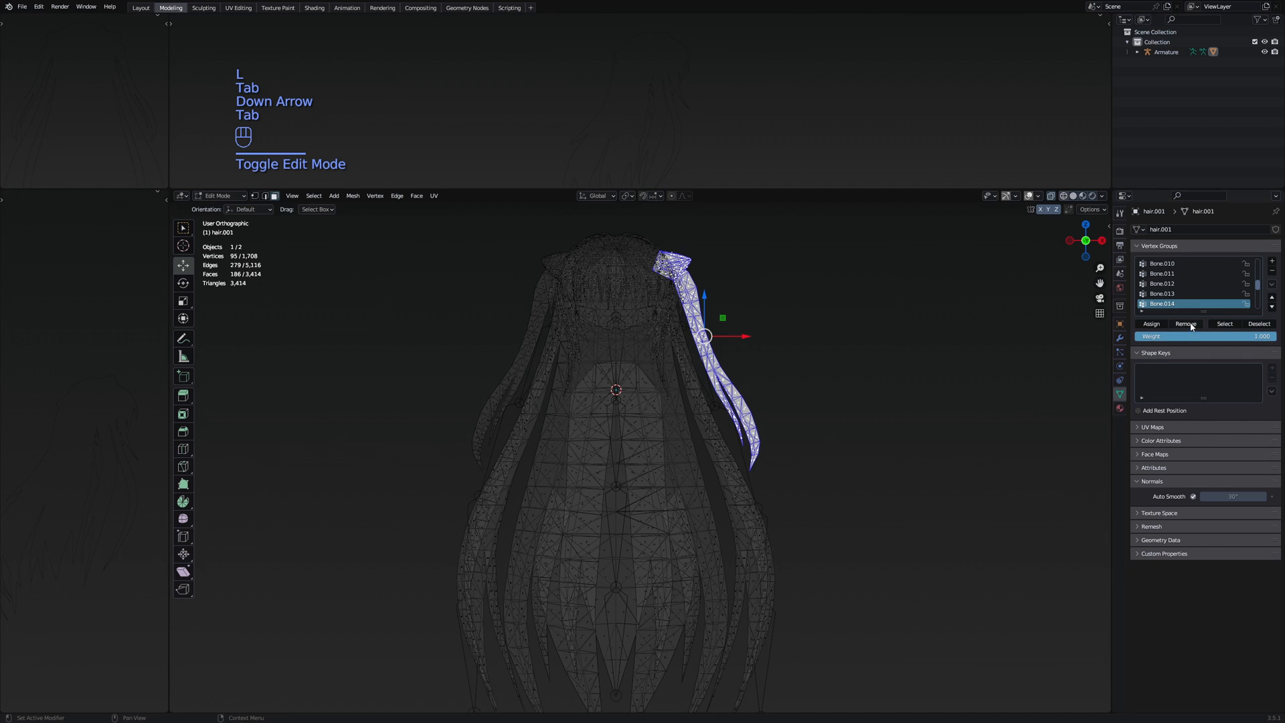
click(1192, 325)
key(Tab)
scroll(1193, 295, down, 1)
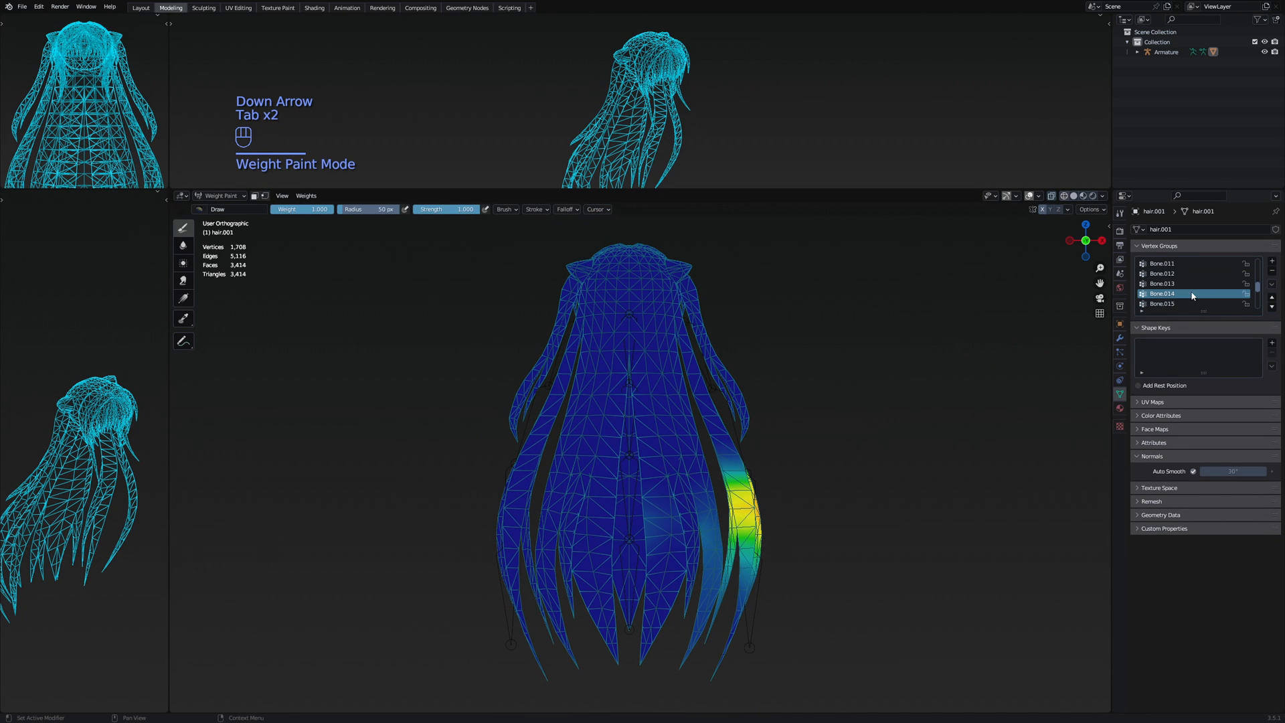
Remove every vertex of the hair mesh from vertex group Bone.016
key(Down)
key(Down)
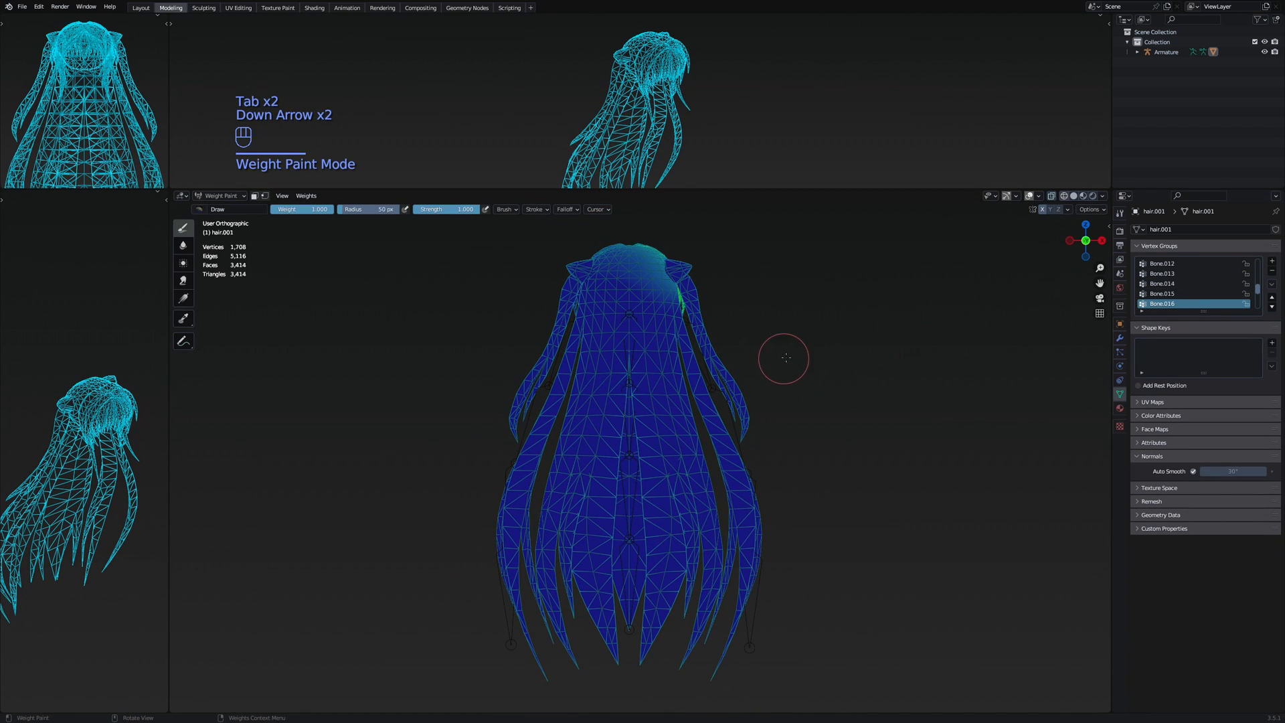
scroll(786, 357, up, 1)
middle_drag(851, 321, 676, 341)
scroll(750, 374, up, 3)
shift+middle_drag(803, 401, 930, 508)
middle_drag(702, 438, 789, 431)
shift+middle_drag(789, 415, 741, 401)
scroll(803, 431, down, 1)
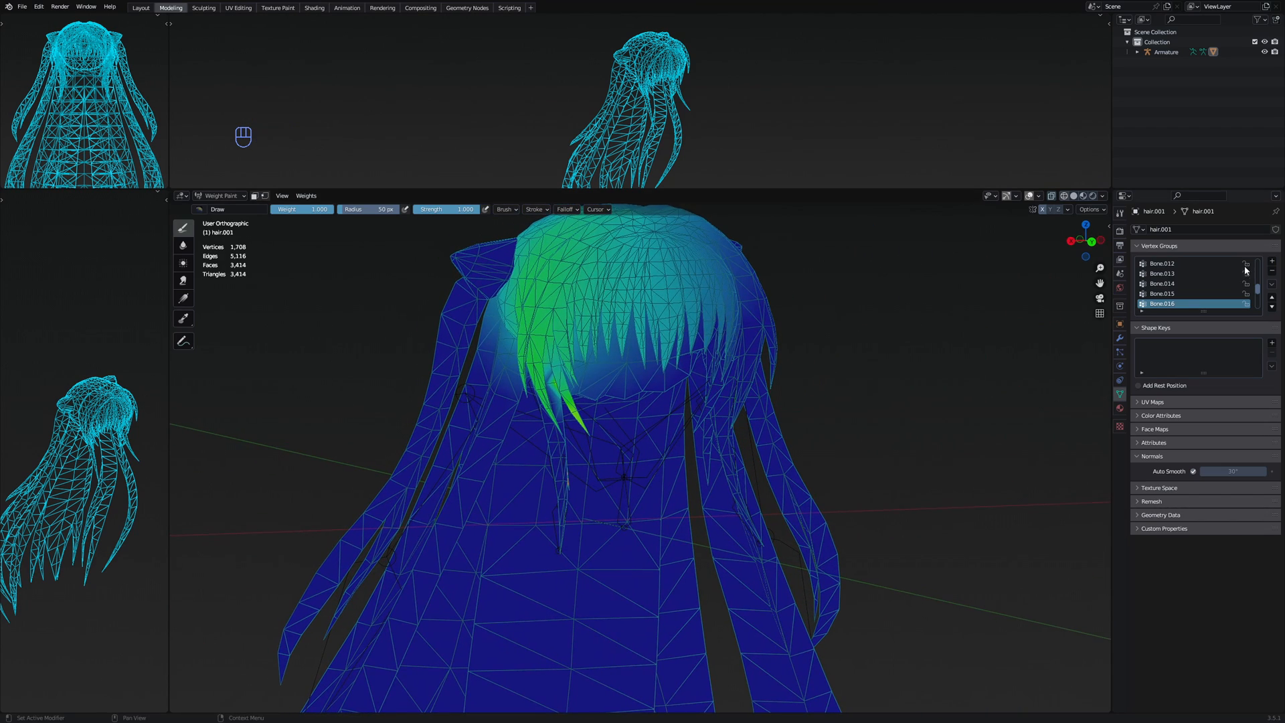
middle_drag(881, 373, 814, 401)
key(KP_5)
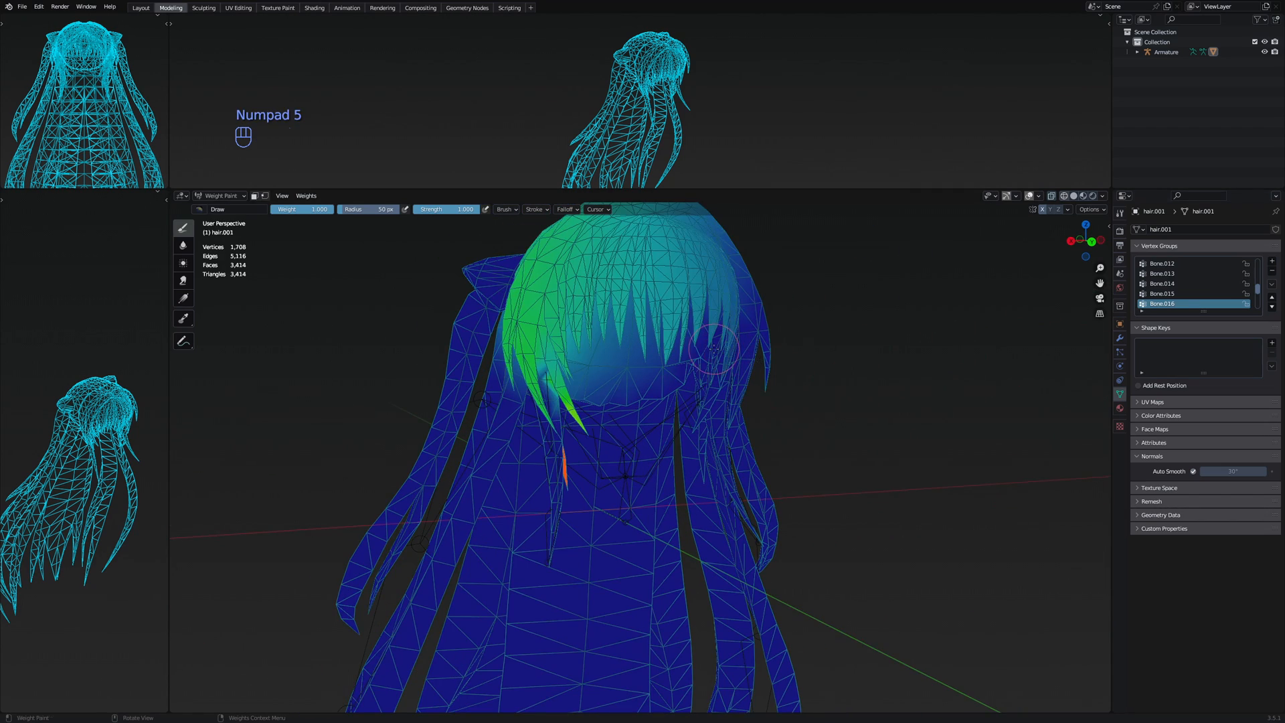
middle_drag(713, 347, 954, 382)
key(Tab)
key(a)
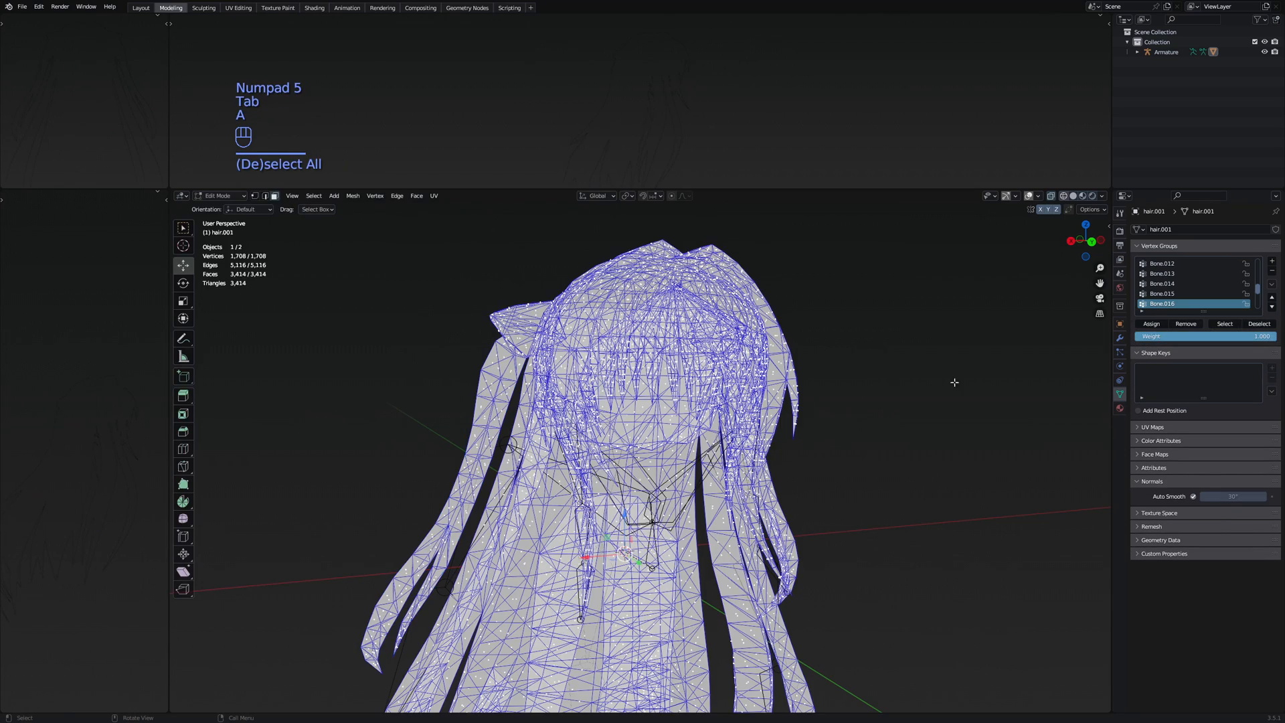
click(1186, 325)
key(Tab)
Make Bone.018 the active vertex group and examine its weights around the side fringe strand
scroll(1171, 301, down, 2)
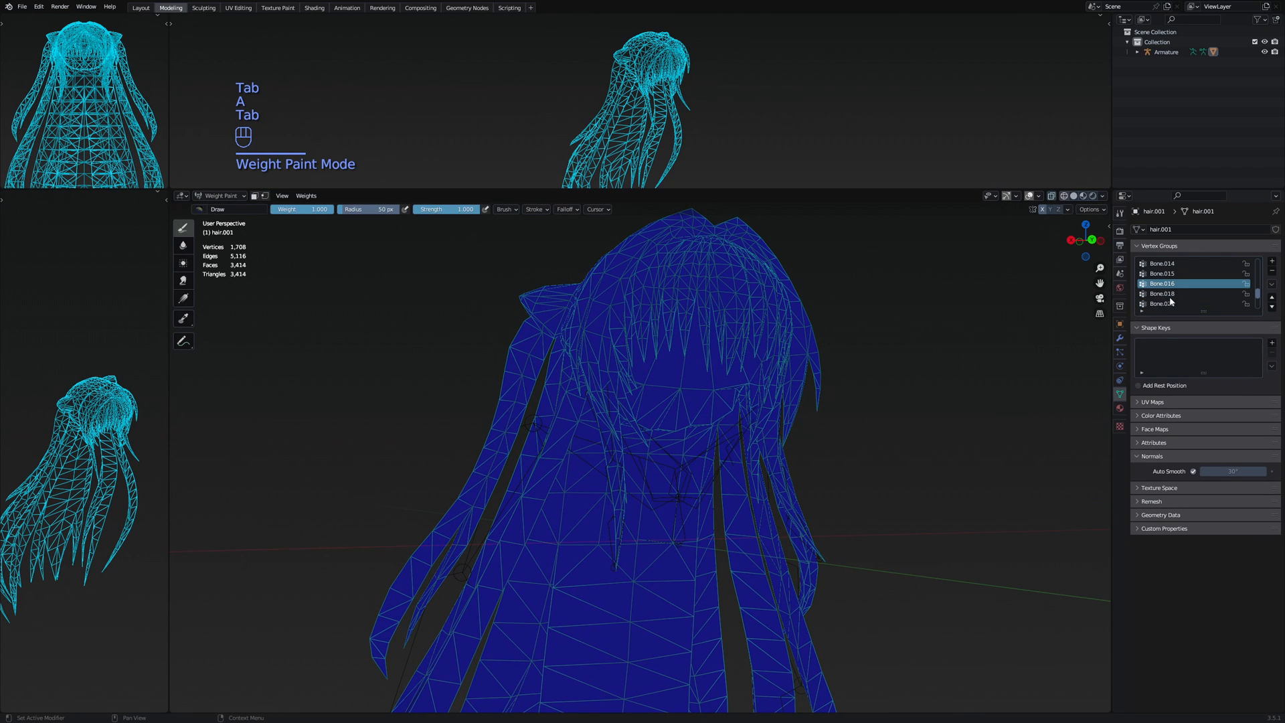
key(Down)
middle_drag(892, 348, 750, 418)
scroll(736, 425, up, 2)
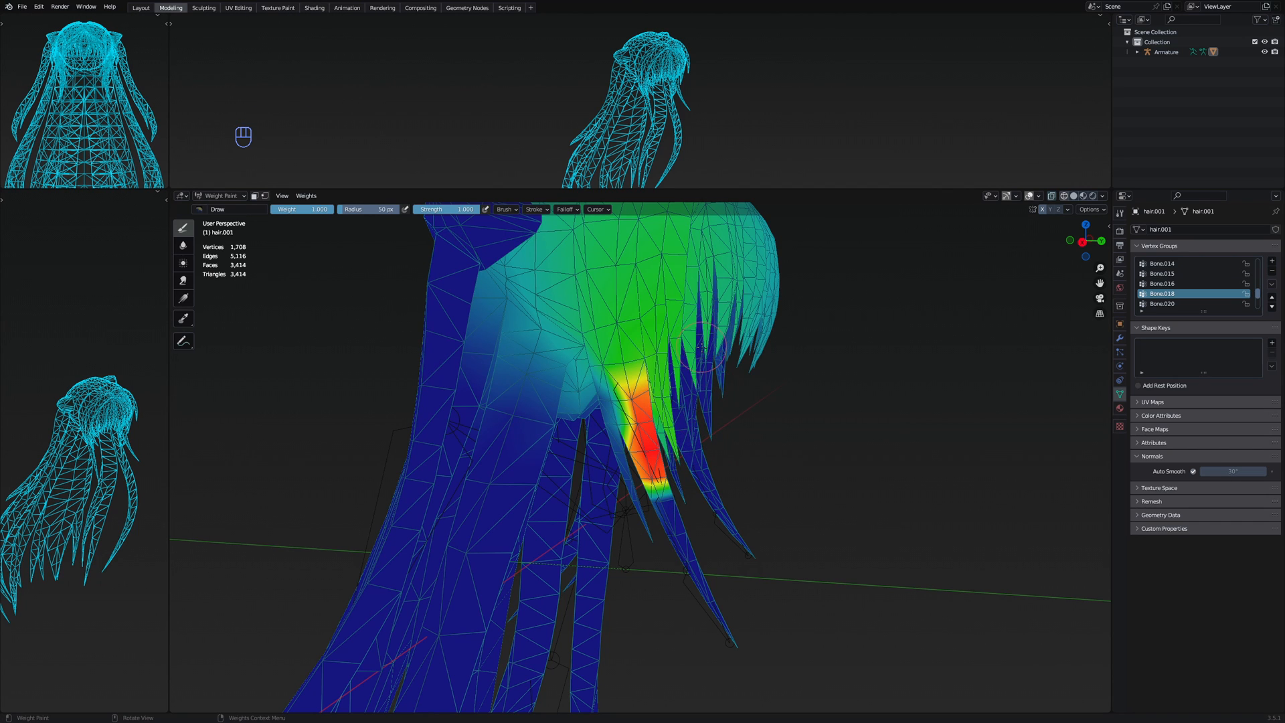
middle_drag(701, 347, 664, 365)
middle_drag(644, 321, 581, 350)
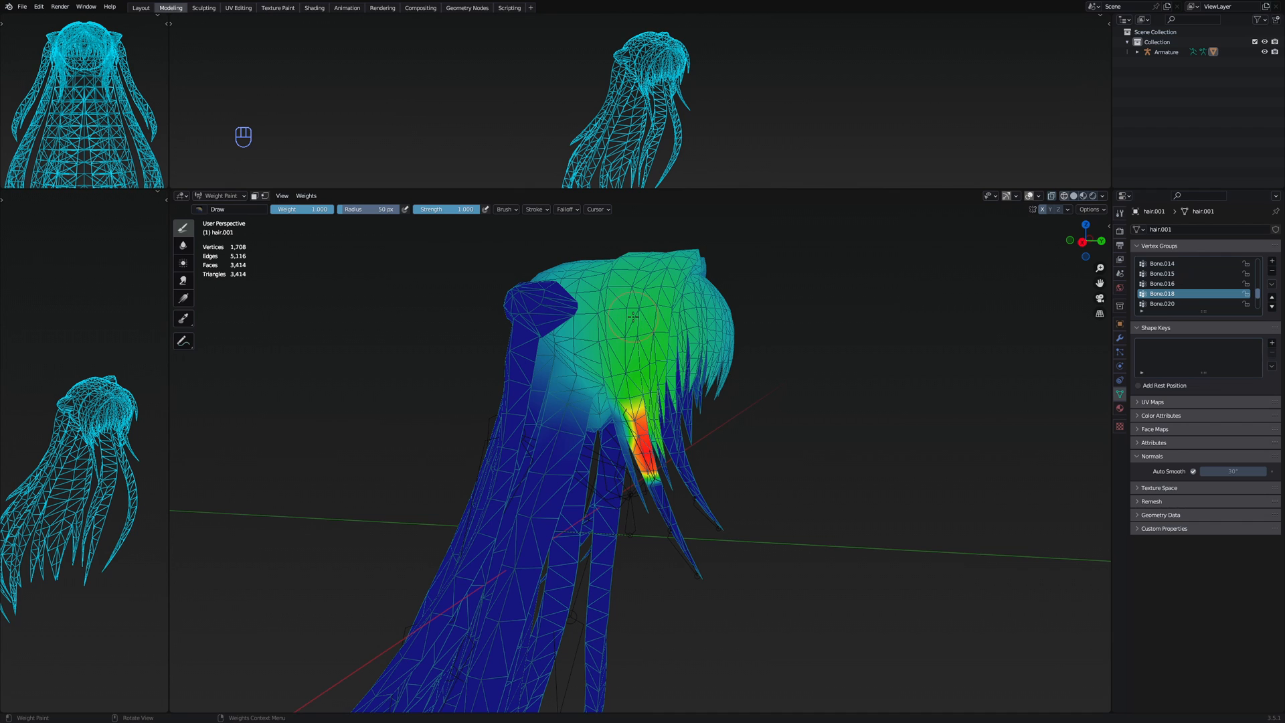
scroll(633, 315, up, 4)
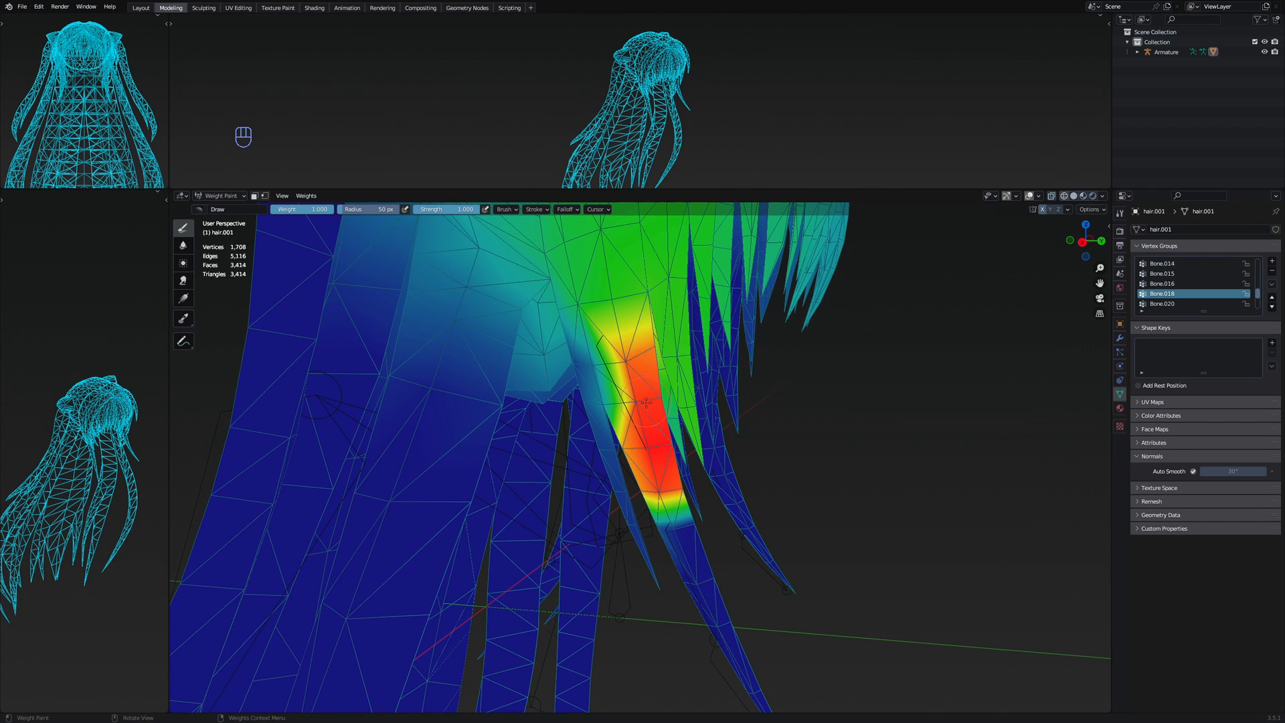
middle_drag(642, 371, 642, 412)
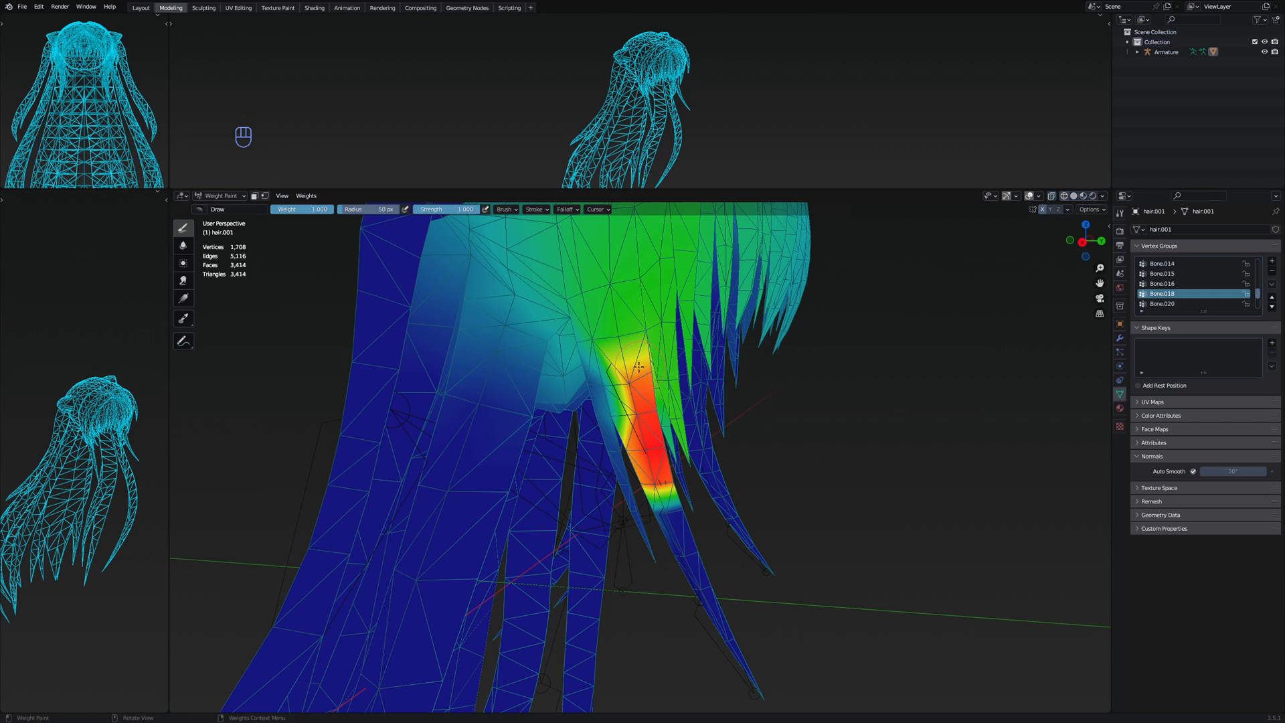
middle_drag(633, 392, 639, 409)
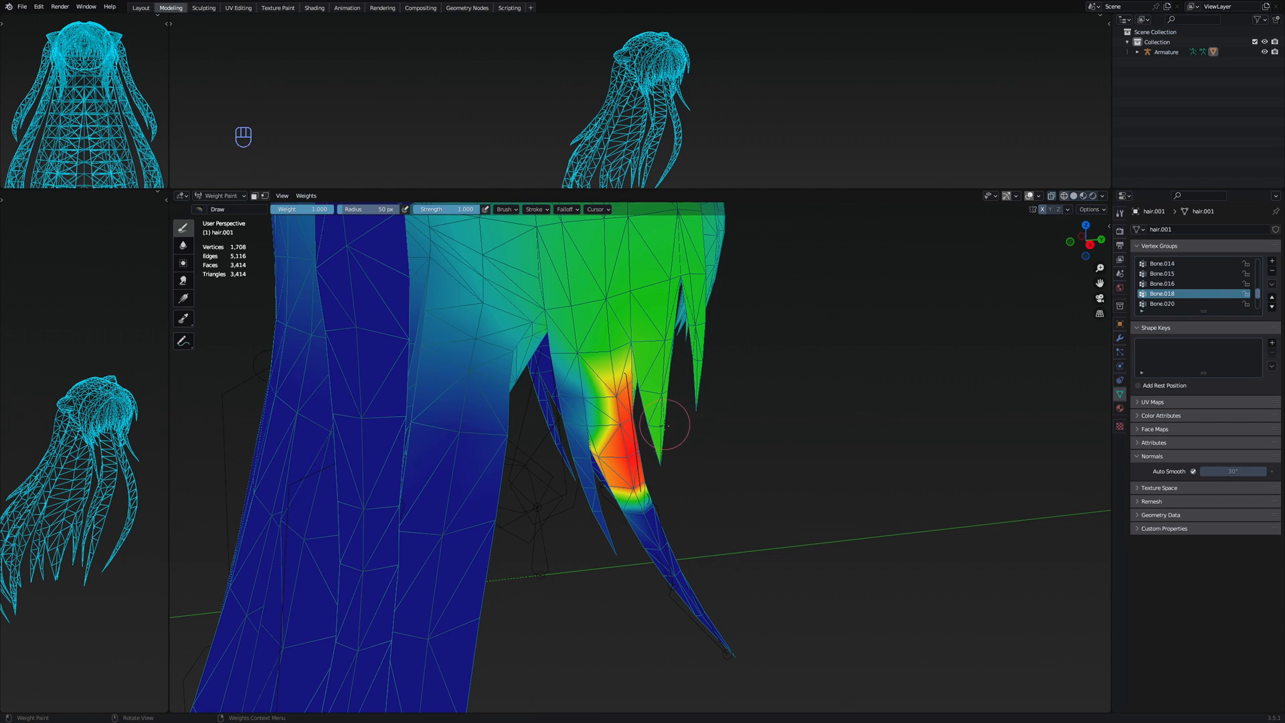
Paint the upper part of the side fringe strand in Bone.018 with a brush weight of 0.506
right_click(800, 392)
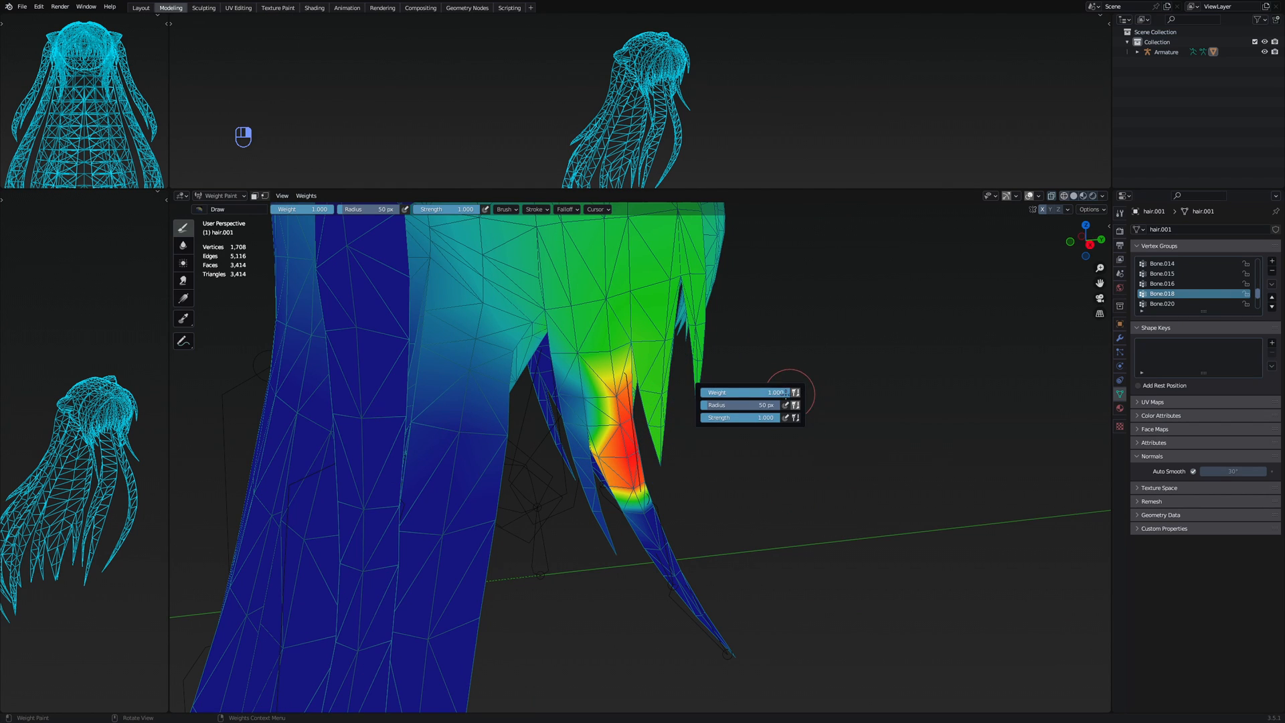
drag(763, 392, 730, 392)
scroll(601, 354, up, 2)
mouse_move(590, 329)
mouse_down()
mouse_move(625, 495)
mouse_move(575, 455)
mouse_move(595, 500)
mouse_move(572, 446)
mouse_up()
middle_drag(574, 431, 550, 435)
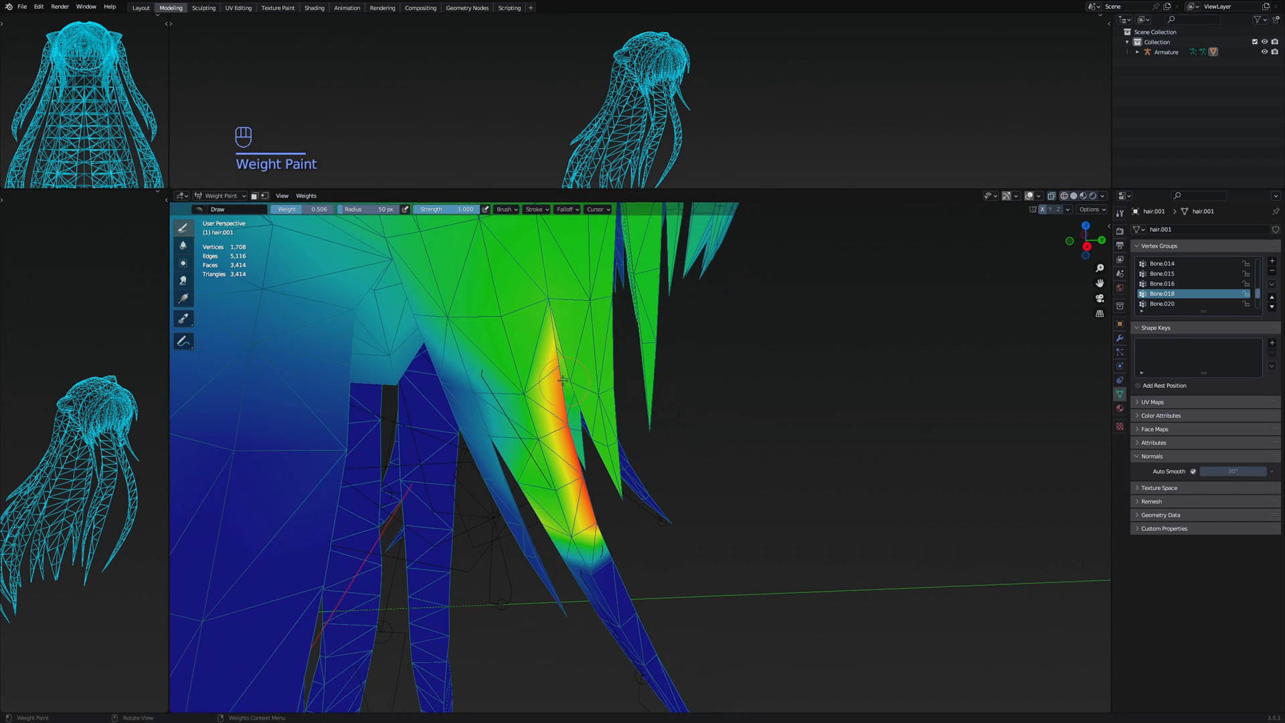
mouse_move(550, 366)
mouse_down()
mouse_move(558, 448)
mouse_move(597, 529)
mouse_up()
mouse_move(673, 493)
middle_down()
mouse_move(789, 441)
mouse_move(743, 447)
mouse_move(763, 438)
mouse_move(739, 429)
middle_up()
scroll(817, 450, up, 4)
mouse_move(770, 329)
mouse_down()
mouse_move(727, 453)
mouse_move(812, 426)
mouse_move(785, 413)
mouse_up()
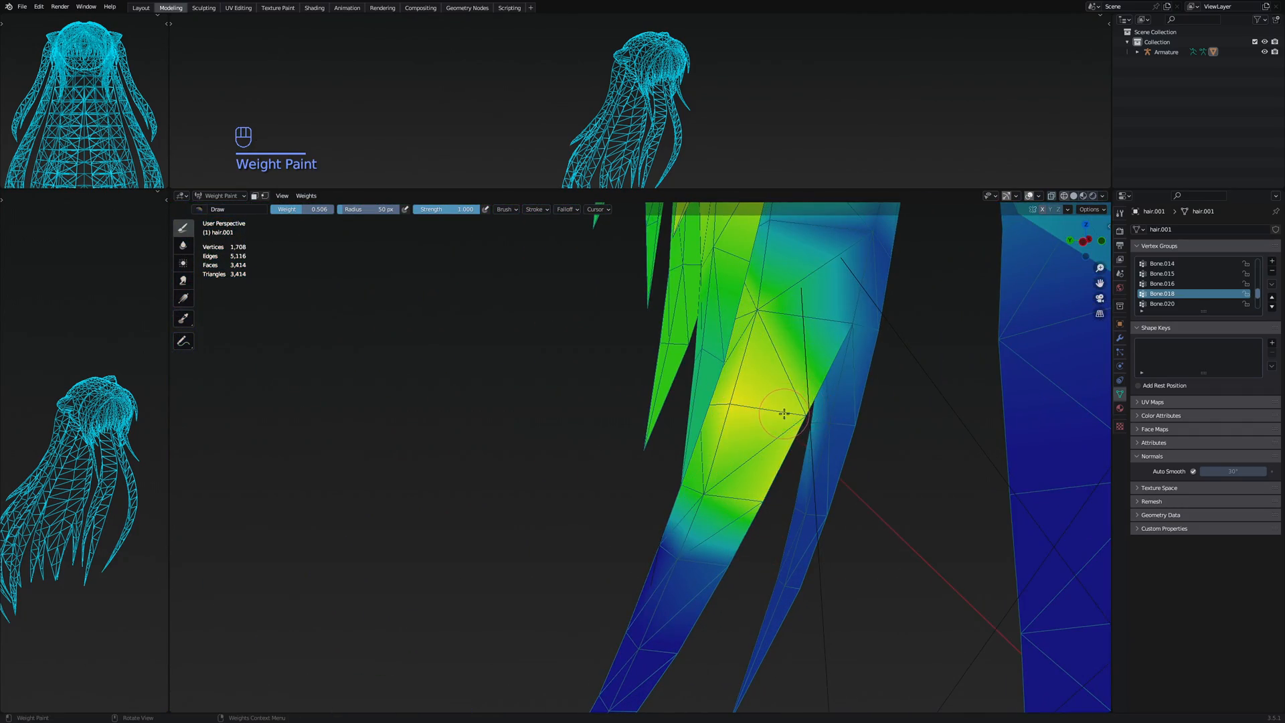
Switch the viewport to solid shading and inspect the Bone.018 weights against the strand's bones
mouse_move(596, 396)
middle_down()
mouse_move(765, 387)
mouse_move(646, 405)
middle_up()
key(z)
middle_drag(809, 440, 637, 361)
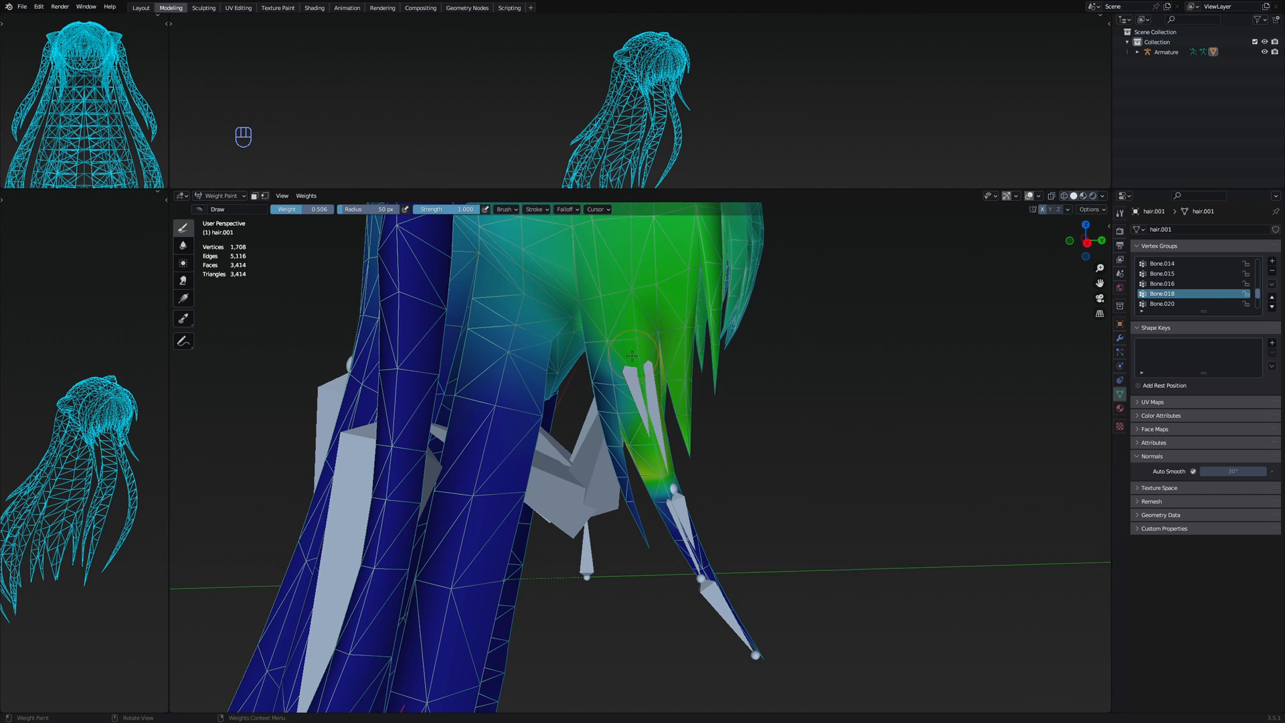
key(z)
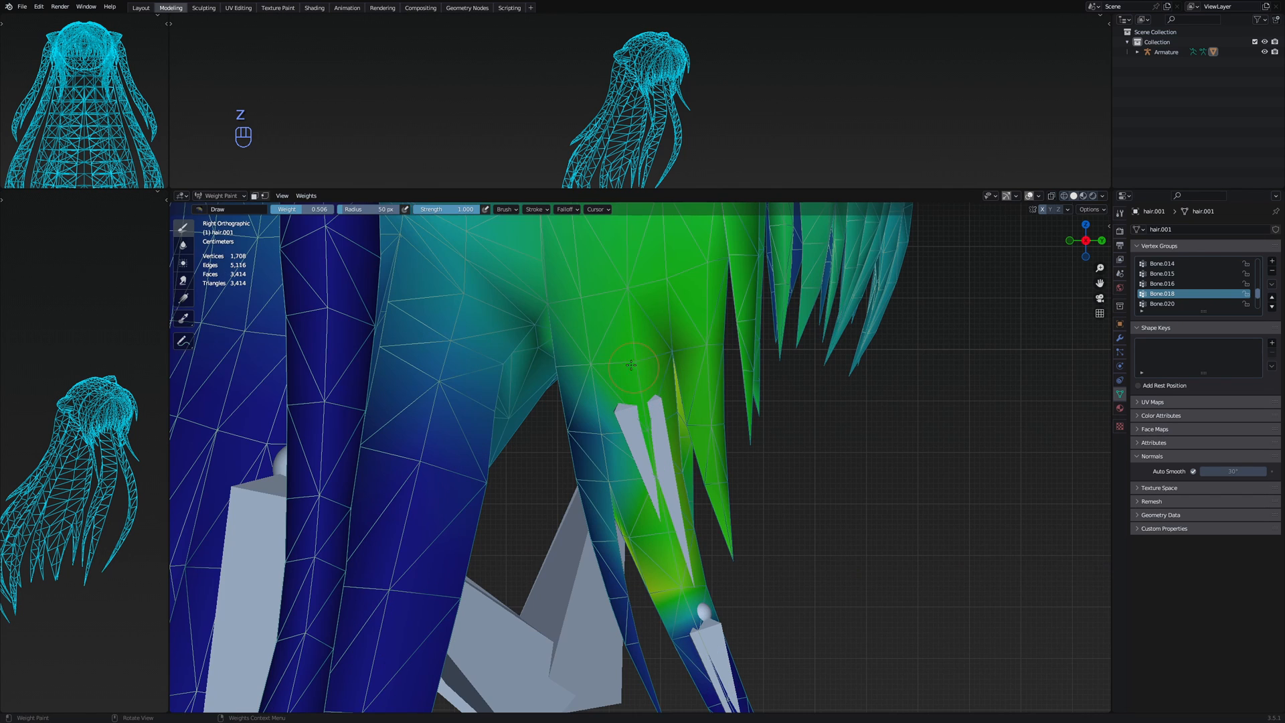
scroll(640, 446, down, 2)
middle_drag(650, 402, 769, 448)
Select the whole hair mesh in wireframe shading and circle-deselect the side fringe strand influenced by Bone.018
key(Tab)
key(a)
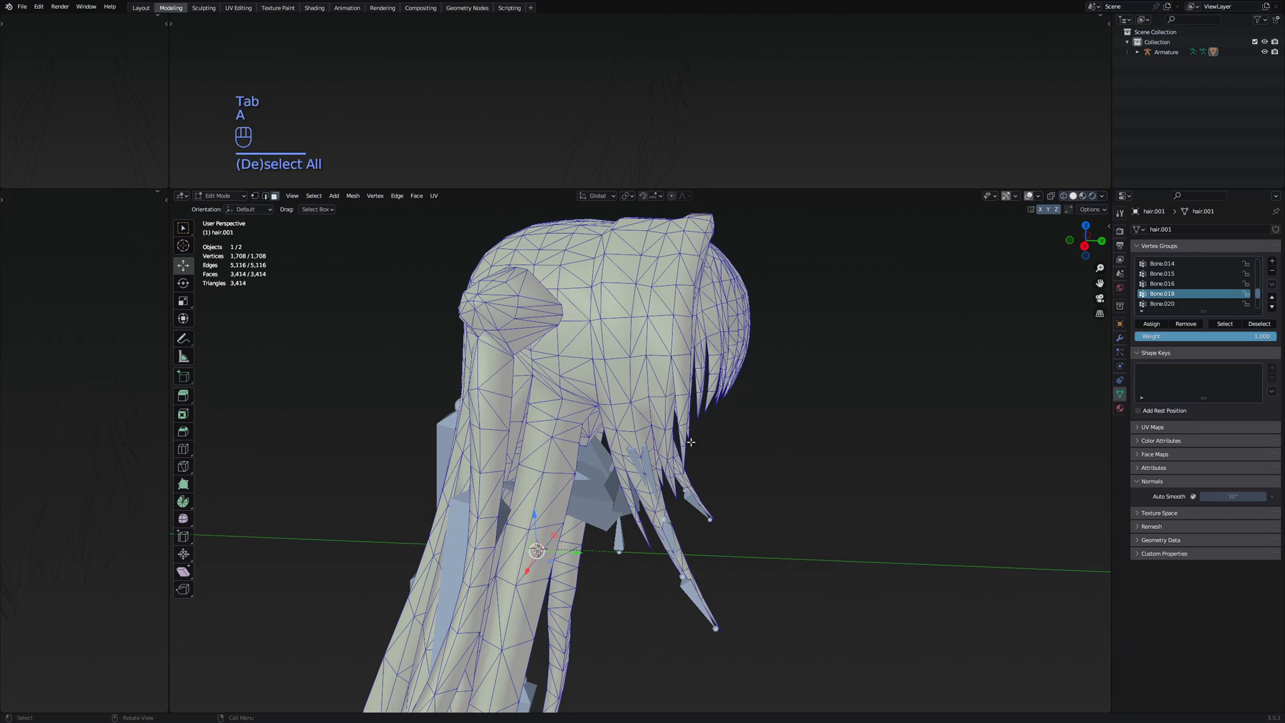
mouse_move(689, 445)
middle_down()
mouse_move(749, 475)
mouse_move(719, 441)
middle_up()
scroll(696, 440, up, 1)
key(z)
click(645, 443)
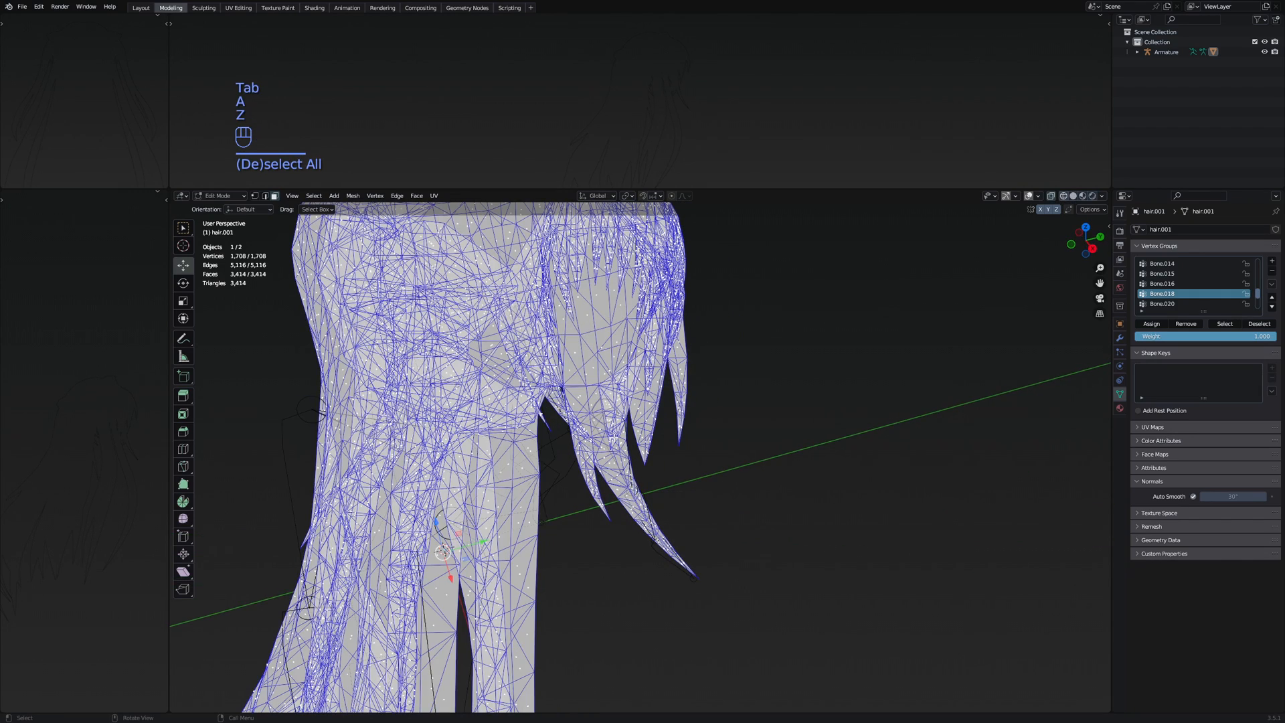
scroll(696, 582, up, 2)
key(c)
scroll(713, 564, down, 3)
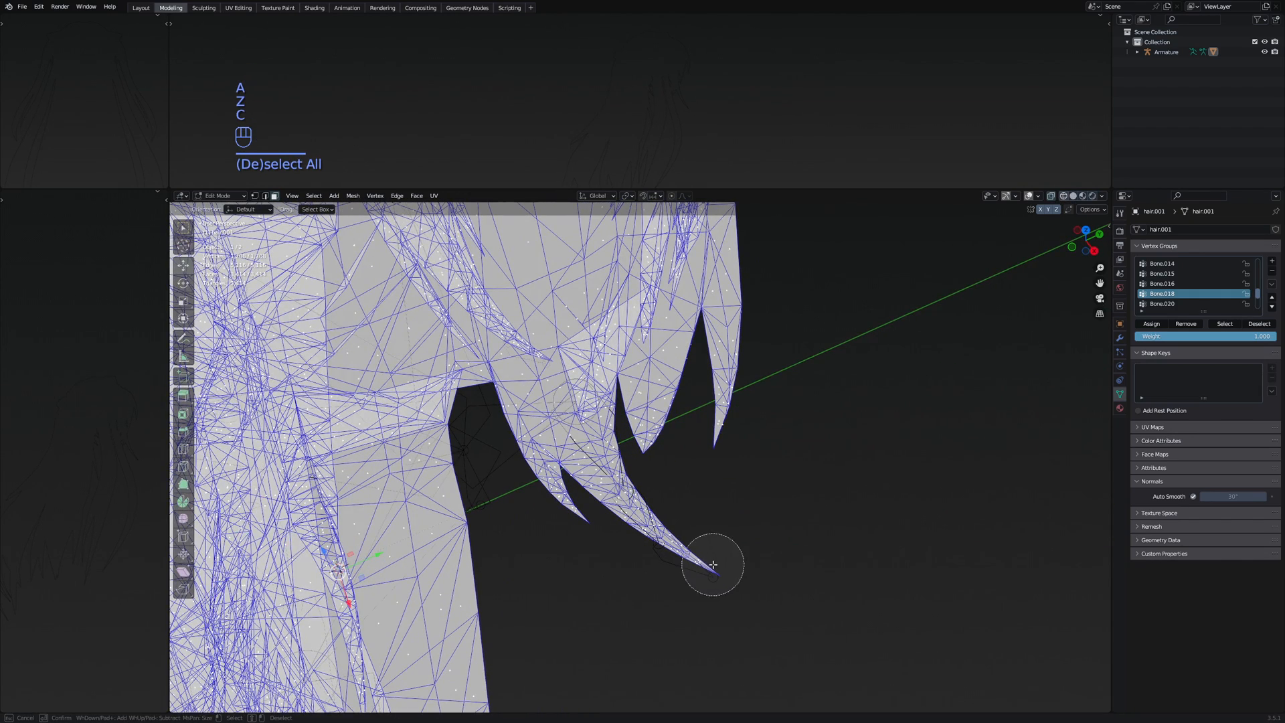
mouse_move(713, 568)
shift+mouse_down()
mouse_move(636, 513)
mouse_move(602, 461)
shift+mouse_up()
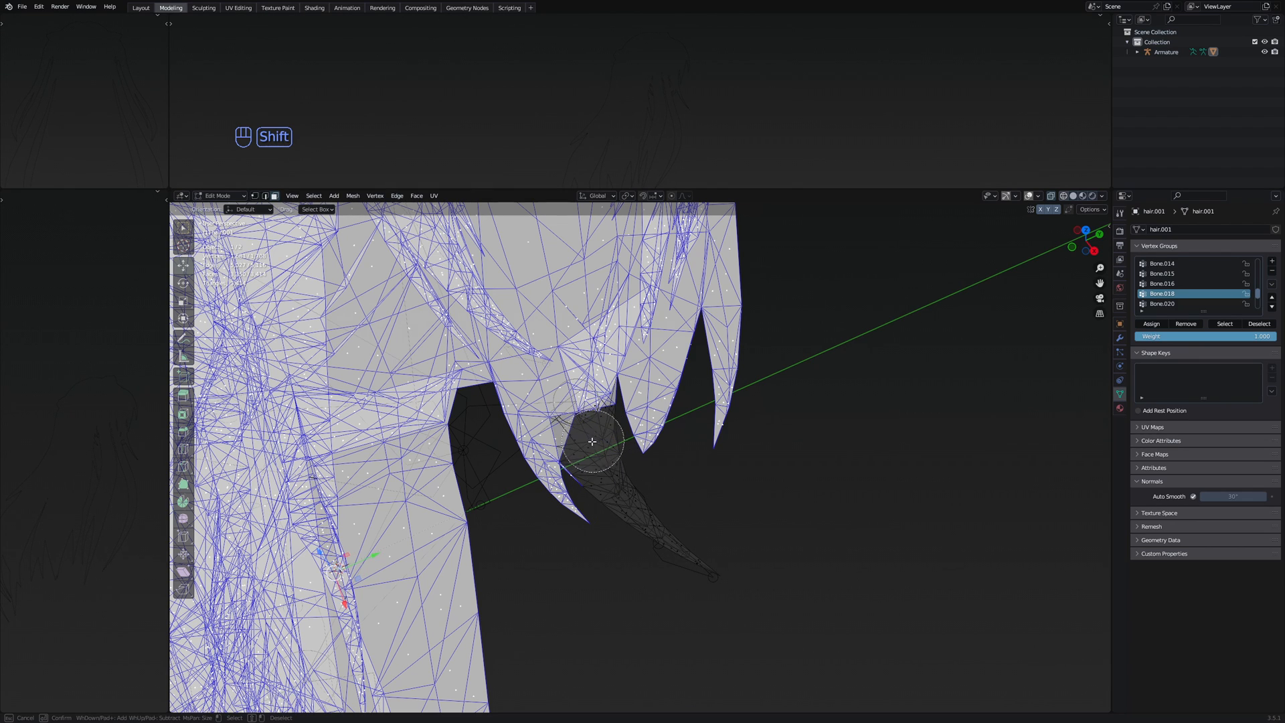
Deselect the remaining faces around the base of the side fringe strand
mouse_move(591, 443)
middle_down()
mouse_move(669, 479)
mouse_move(626, 452)
mouse_move(649, 462)
mouse_move(683, 433)
mouse_move(619, 337)
middle_up()
key(c)
middle_drag(653, 391, 694, 465)
middle_drag(681, 462, 705, 466)
middle_drag(676, 522, 634, 480)
click(736, 508)
middle_drag(736, 508, 640, 466)
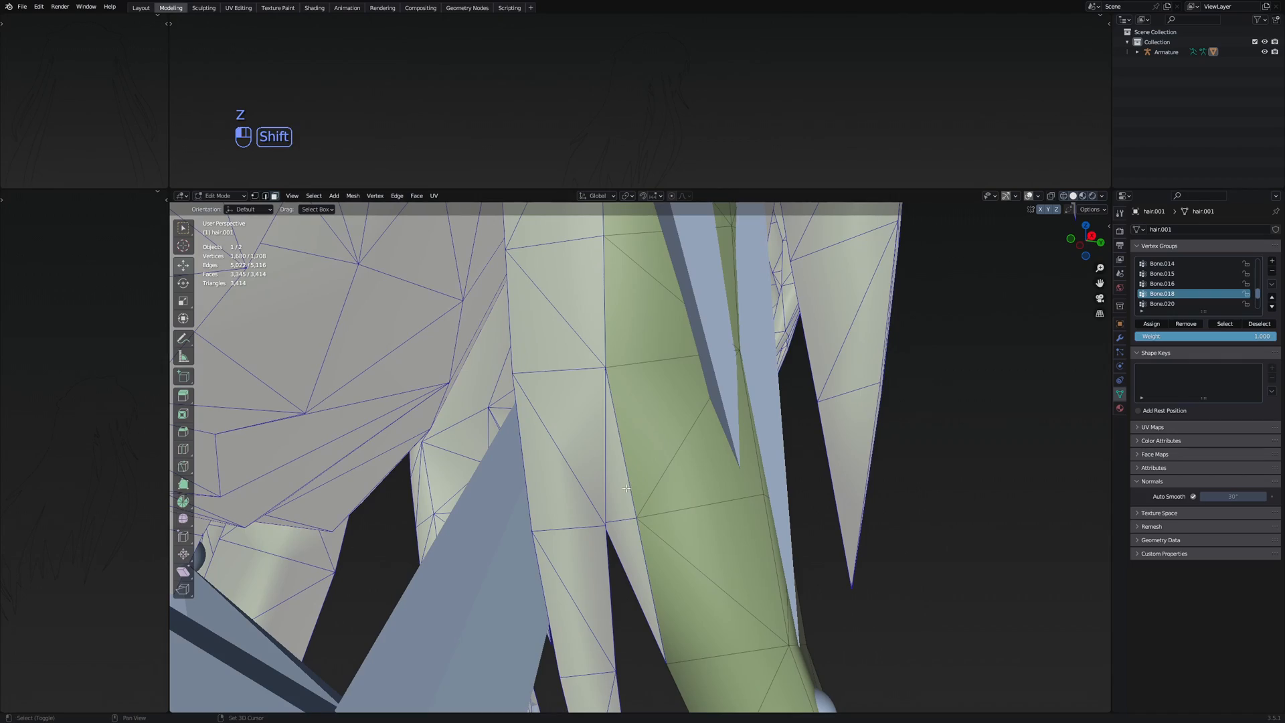
middle_drag(725, 517, 657, 299)
shift+click(695, 370)
shift+click(696, 370)
Remove the selected hair vertices outside the side fringe strand from vertex group Bone.018
scroll(755, 385, down, 4)
scroll(658, 299, down, 4)
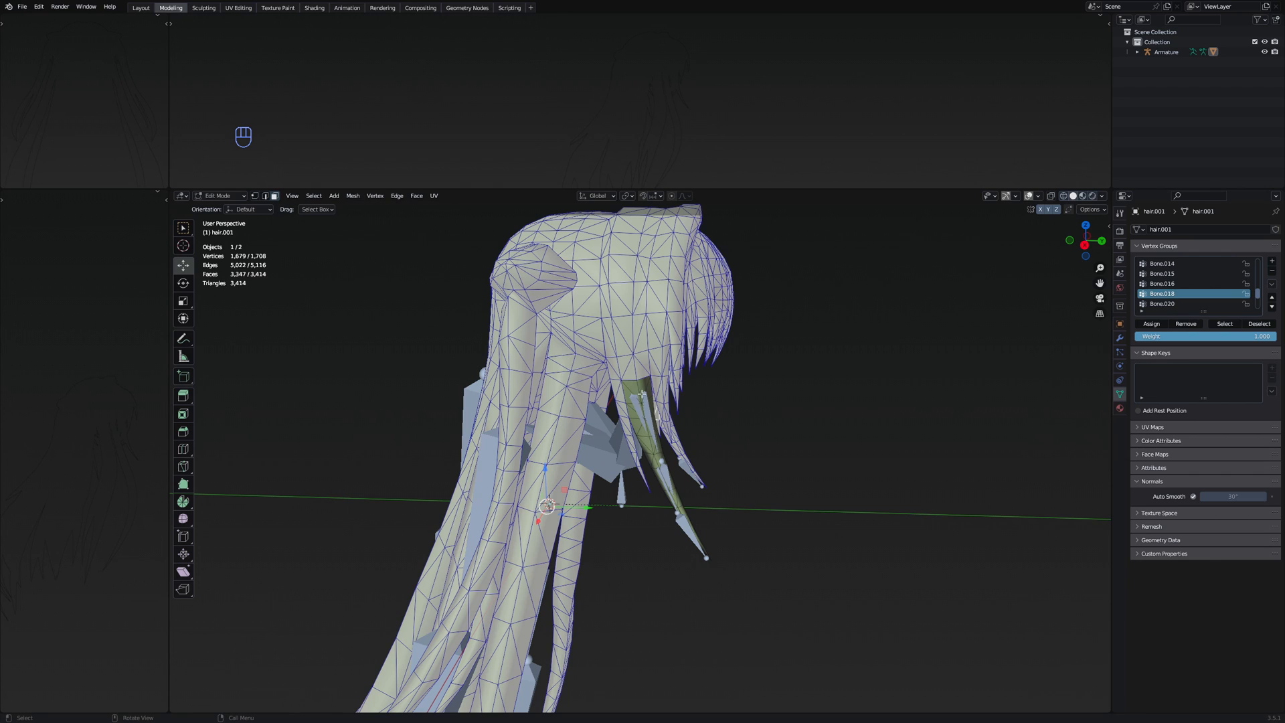
click(1183, 323)
mouse_move(675, 401)
middle_down()
mouse_move(642, 429)
mouse_move(559, 438)
mouse_move(694, 437)
middle_up()
key(Tab)
Paint the middle section of the side fringe strand in vertex group Bone.020 with the 0.506 weight brush
scroll(606, 448, up, 5)
scroll(606, 449, up, 1)
scroll(682, 435, down, 2)
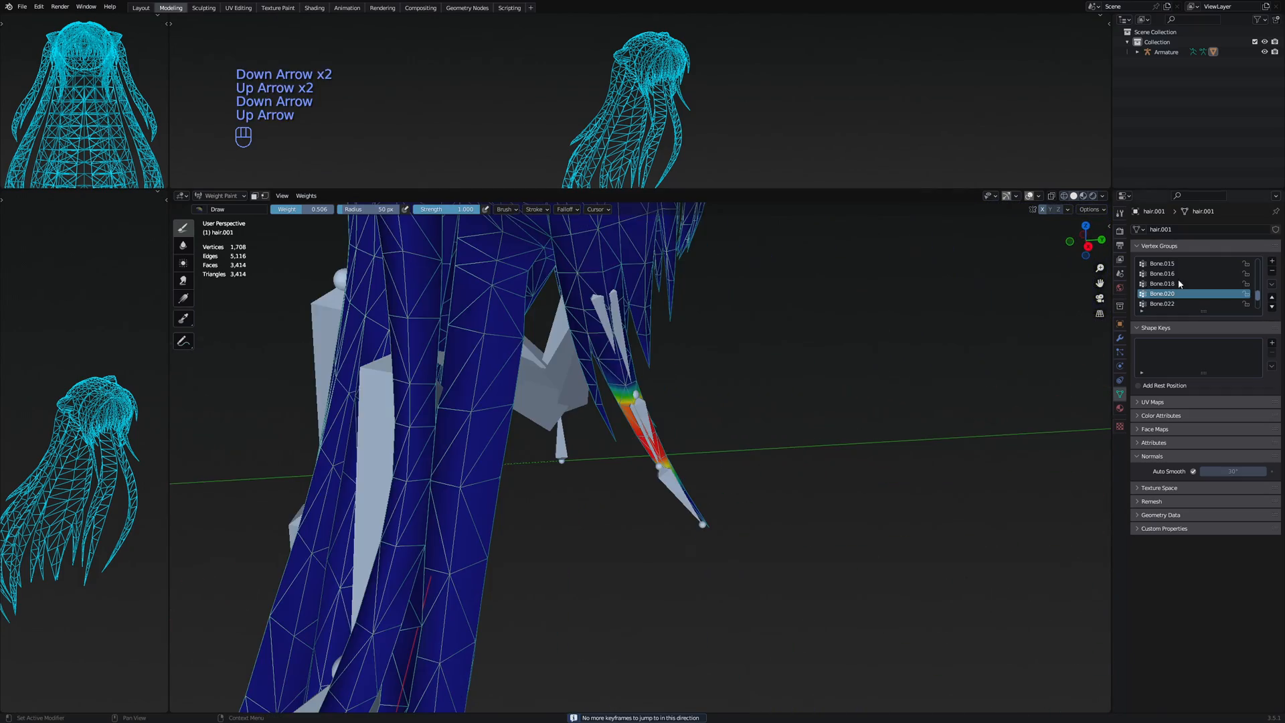
key(Up)
key(Down)
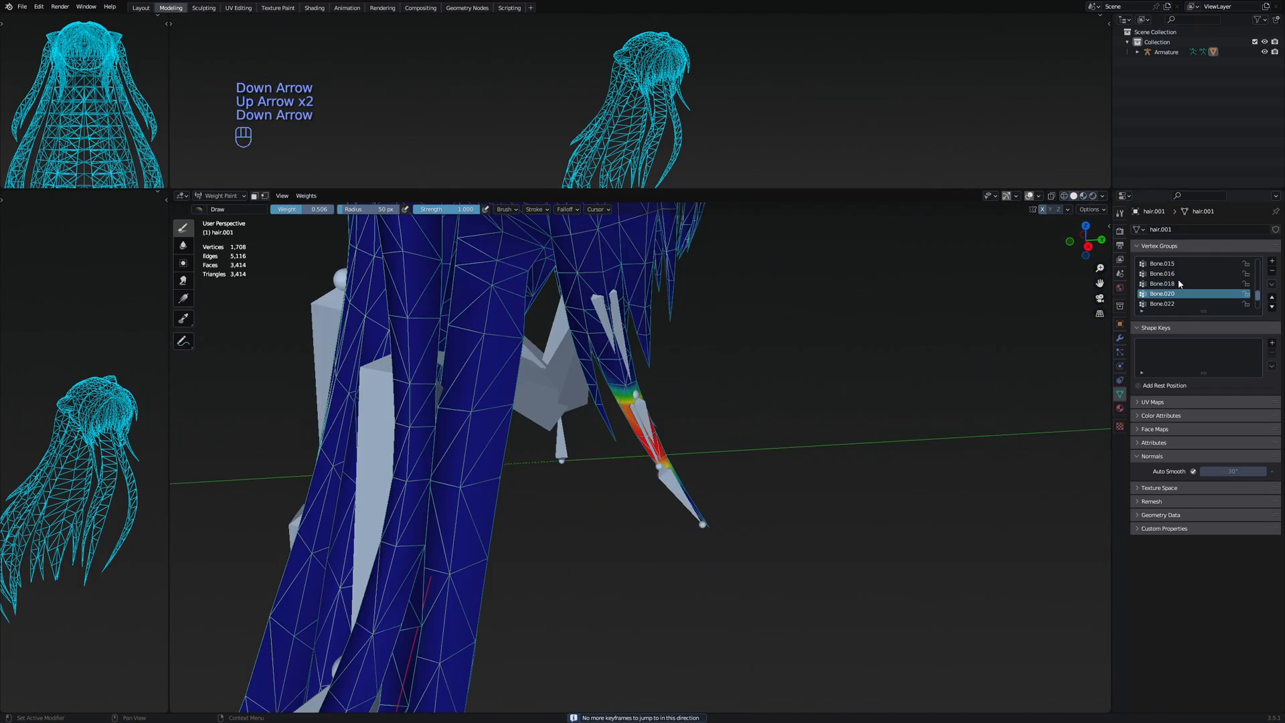
key(Up)
scroll(604, 376, up, 4)
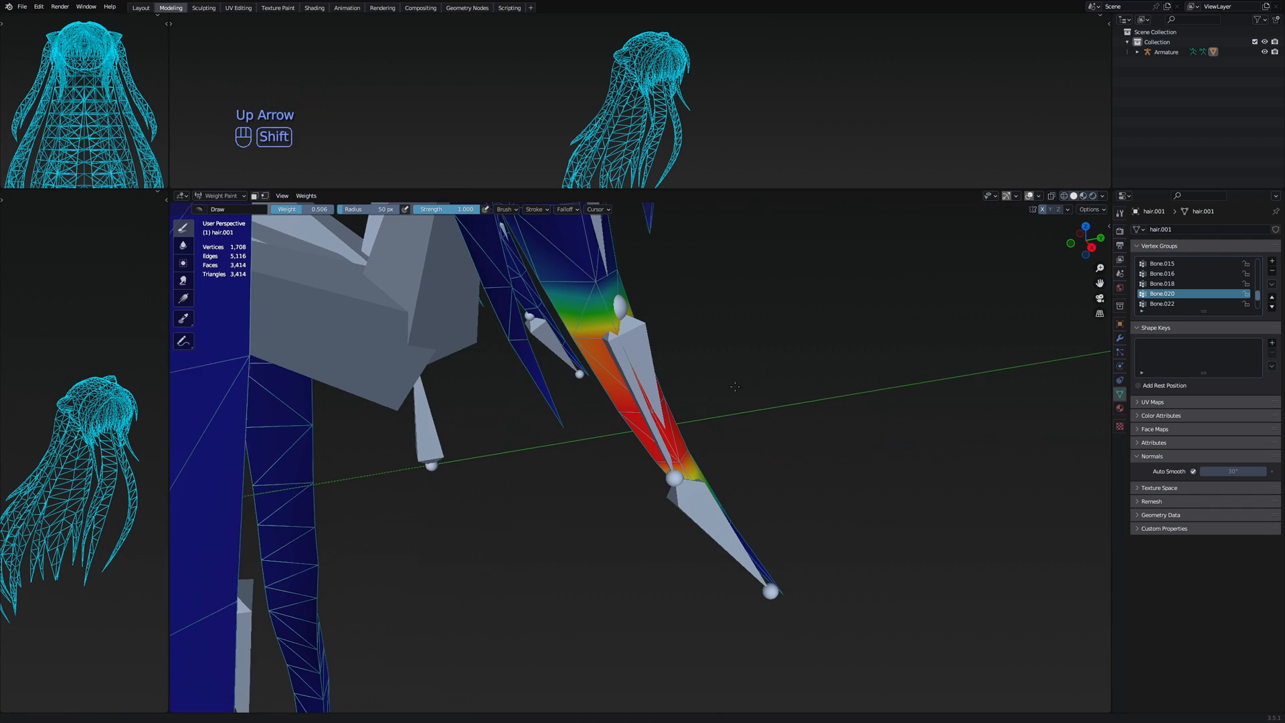
middle_drag(604, 376, 582, 407)
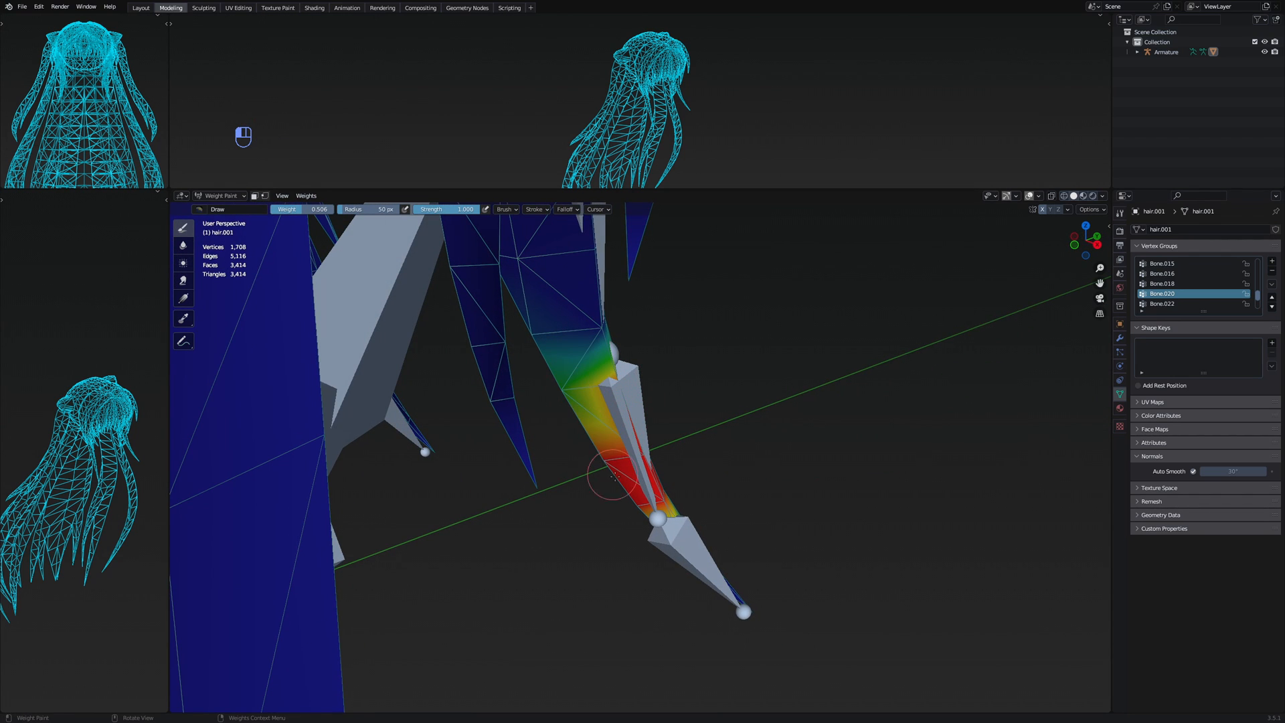
drag(609, 357, 610, 374)
middle_drag(629, 402, 509, 406)
drag(676, 518, 675, 526)
middle_drag(708, 518, 576, 530)
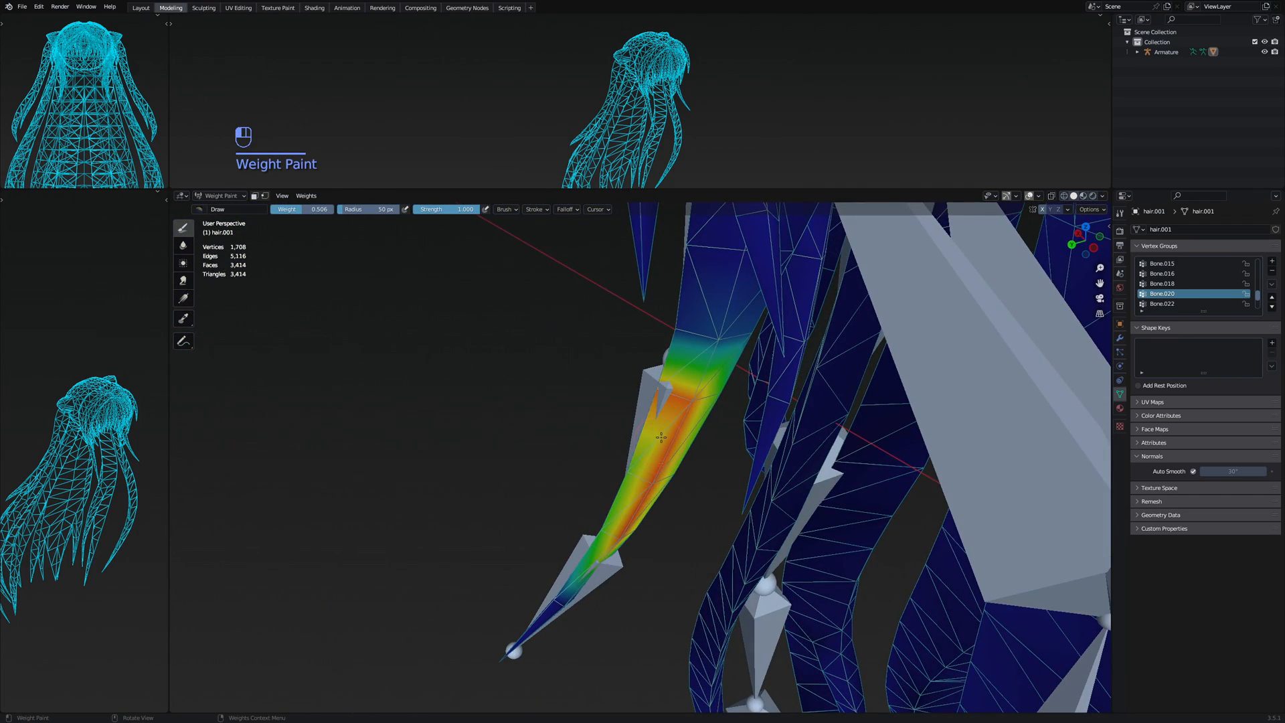
middle_drag(674, 393, 594, 457)
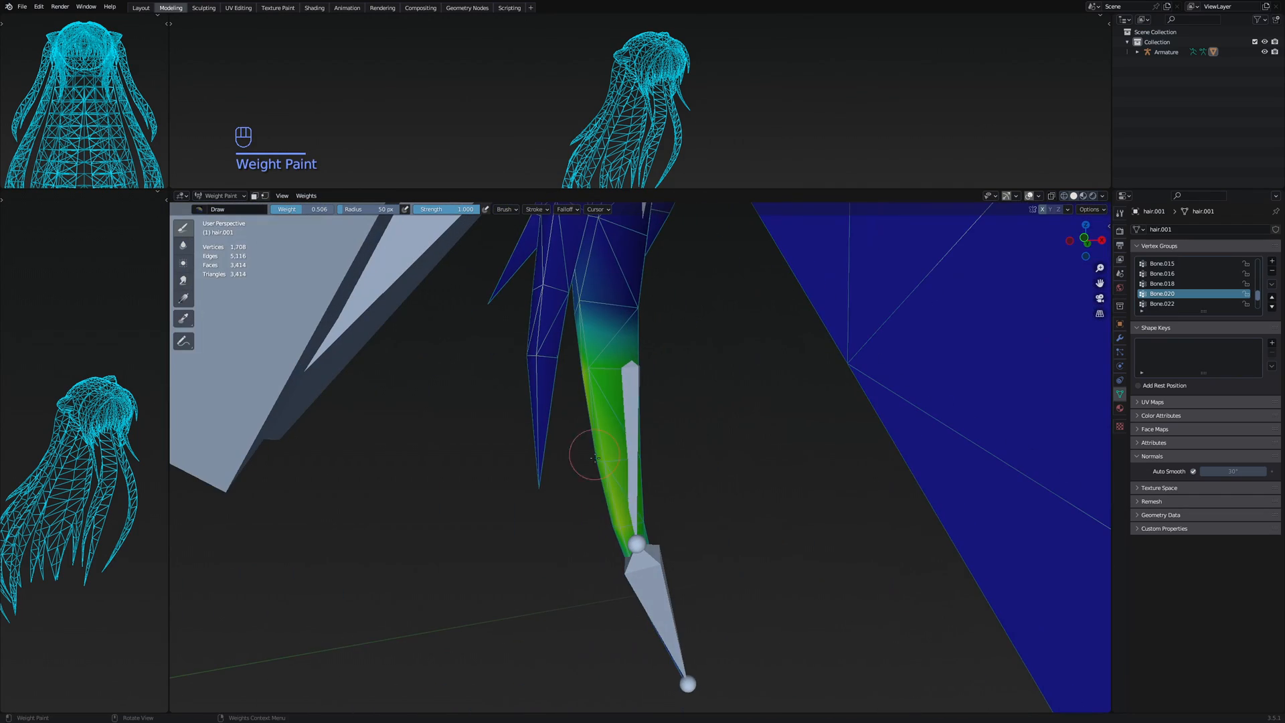
mouse_move(877, 499)
middle_down()
mouse_move(783, 499)
mouse_move(751, 514)
mouse_move(746, 468)
mouse_move(611, 453)
mouse_move(612, 469)
mouse_move(621, 361)
middle_up()
Paint the tip of the side fringe strand in vertex group Bone.022 with the 0.506 weight brush
key(Down)
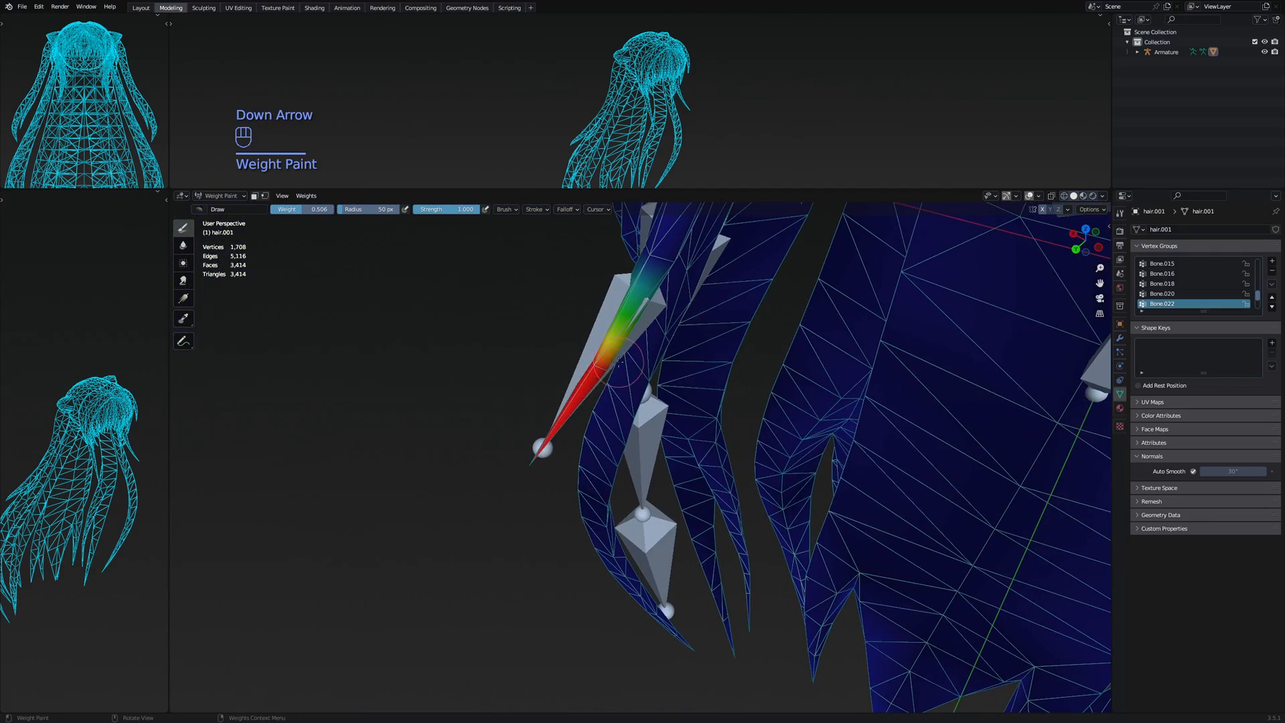
middle_drag(580, 425, 640, 492)
mouse_move(683, 582)
middle_down()
mouse_move(857, 461)
mouse_move(717, 504)
middle_up()
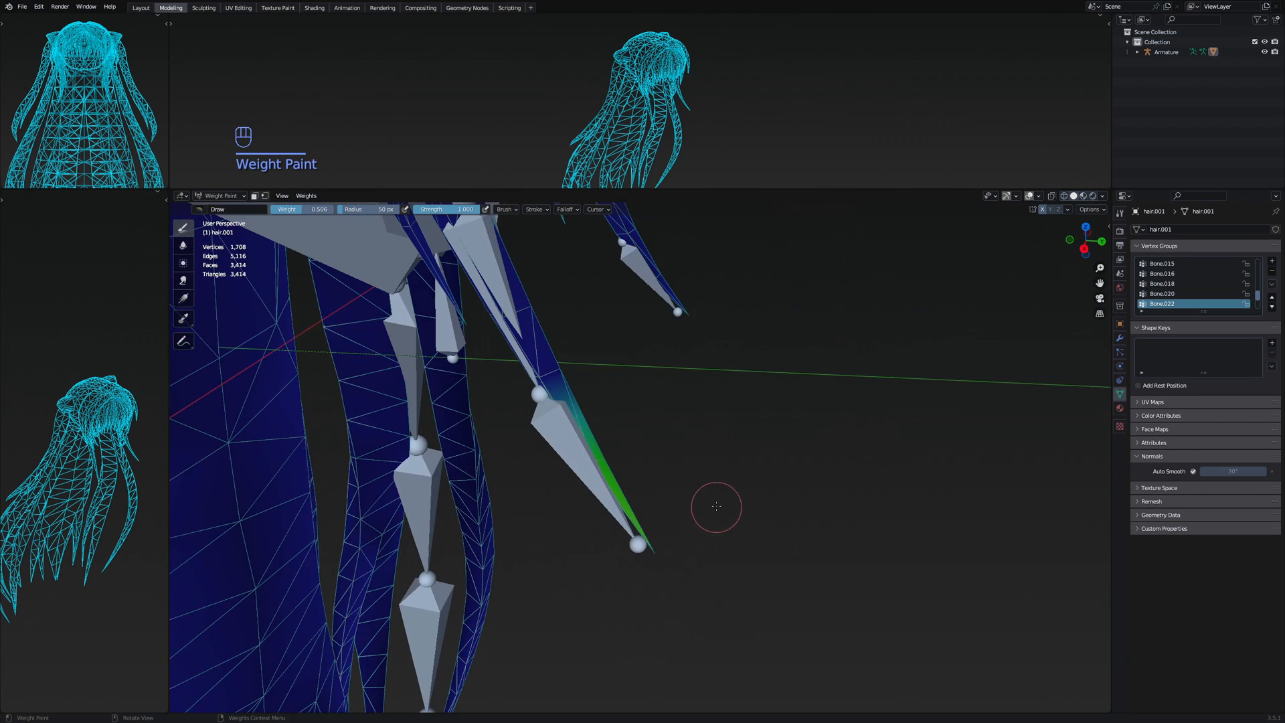
mouse_move(644, 462)
shift+middle_down()
mouse_move(740, 496)
mouse_move(608, 410)
shift+middle_up()
Clear all hair vertices from vertex group Bone.017 and make Bone.019 the active group
middle_drag(695, 471, 815, 396)
key(Tab)
key(Tab)
key(Down)
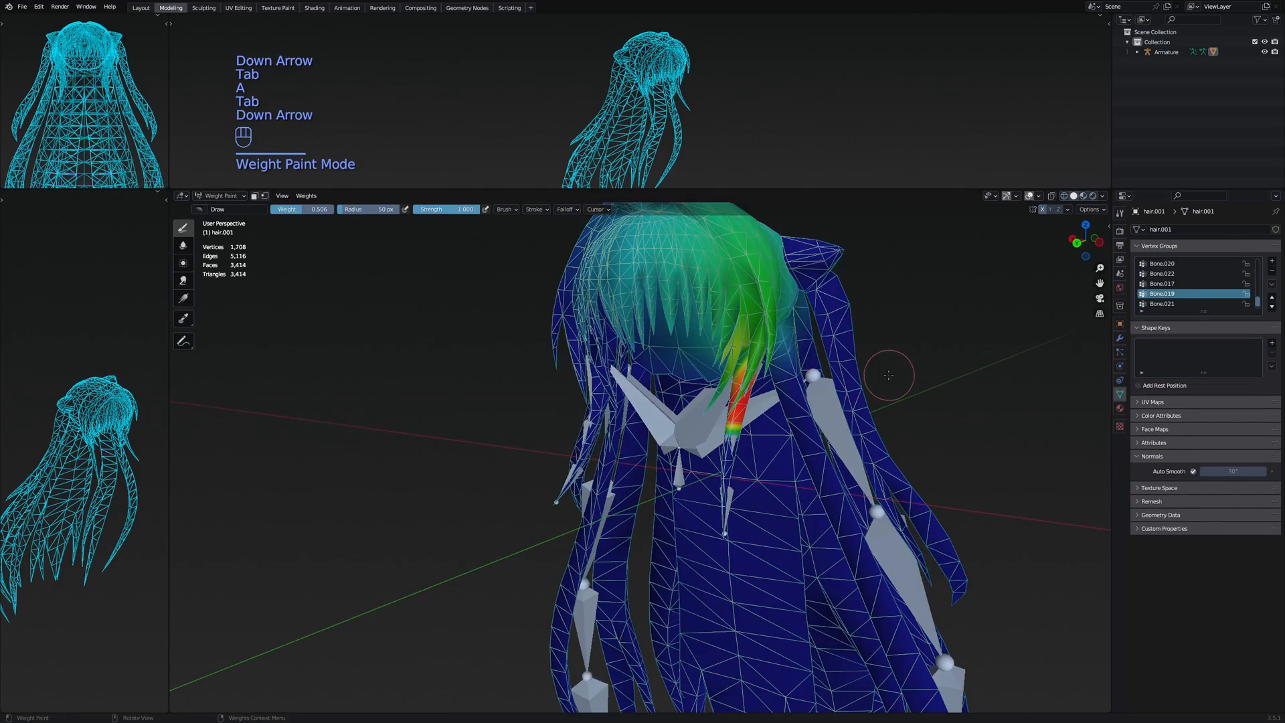
Select the whole hair mesh in see-through display and deselect the lower part of the other side fringe strand
mouse_move(897, 372)
middle_down()
mouse_move(774, 356)
mouse_move(643, 421)
mouse_move(688, 442)
middle_up()
key(Tab)
key(a)
key(z)
click(597, 451)
key(c)
mouse_move(664, 471)
shift+mouse_down()
mouse_move(545, 582)
mouse_move(684, 470)
shift+mouse_up()
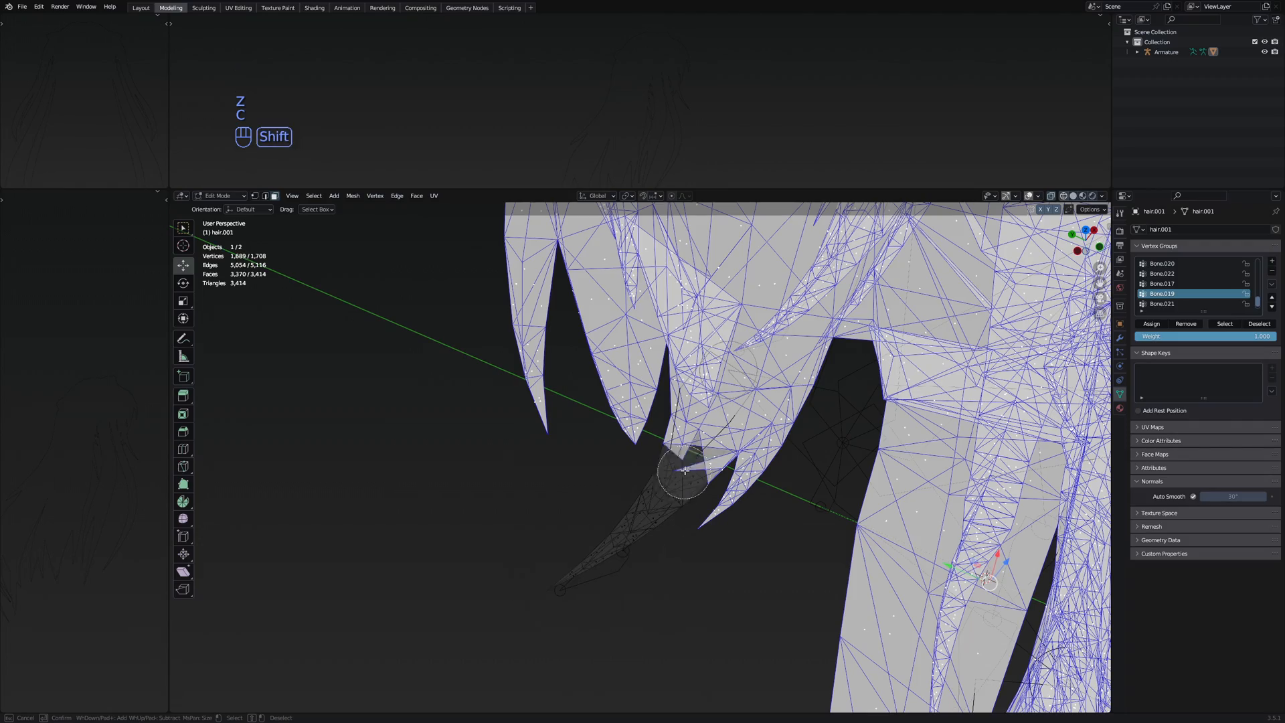
shift+drag(691, 413, 698, 451)
right_click(700, 452)
Deselect the faces still selected in the upper part of that side fringe strand
mouse_move(700, 452)
middle_down()
mouse_move(720, 465)
mouse_move(694, 493)
mouse_move(615, 429)
middle_up()
mouse_move(616, 428)
shift+middle_down()
mouse_move(632, 365)
mouse_move(783, 425)
mouse_move(651, 439)
shift+middle_up()
key(c)
shift+drag(651, 439, 647, 394)
right_click(647, 394)
mouse_move(702, 388)
middle_down()
mouse_move(725, 384)
mouse_move(632, 365)
middle_up()
key(c)
mouse_move(632, 365)
shift+mouse_down()
mouse_move(623, 396)
mouse_move(603, 402)
shift+mouse_up()
right_click(602, 401)
middle_drag(726, 336, 704, 358)
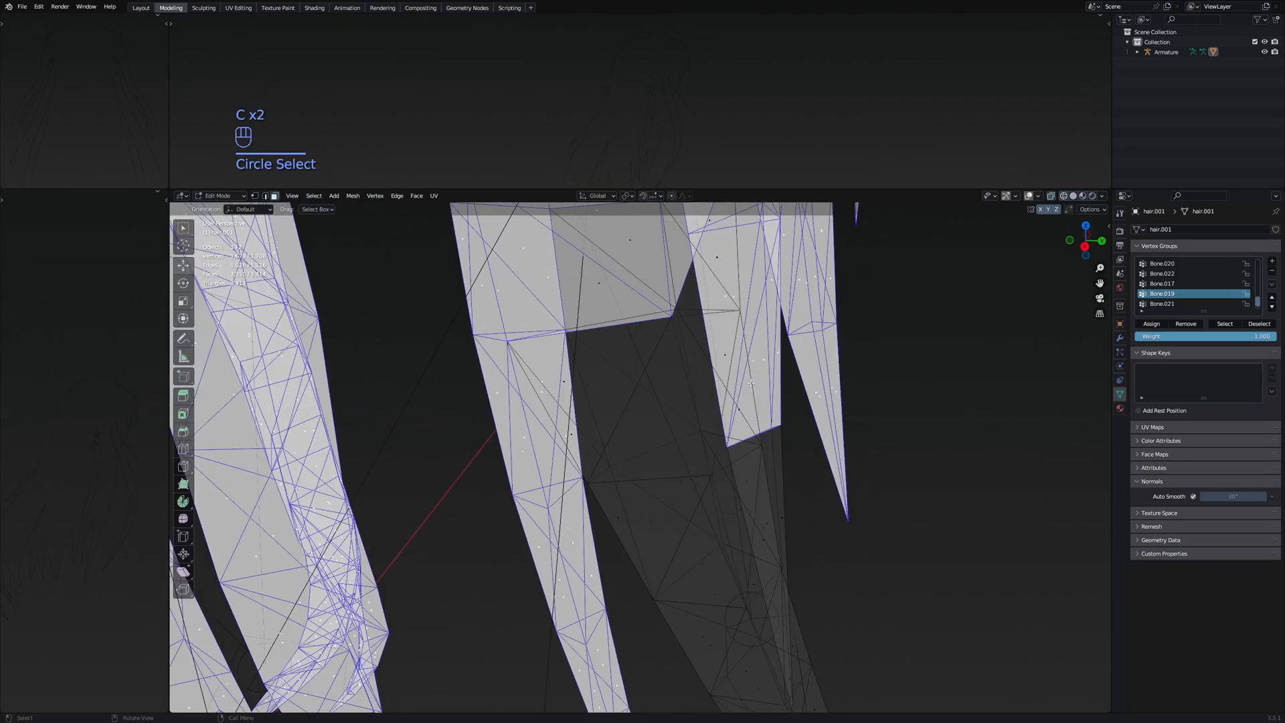
Return to solid display and toggle individual faces around the root of the side fringe strand
scroll(750, 455, down, 3)
key(z)
middle_drag(809, 465, 509, 429)
shift+click(702, 460)
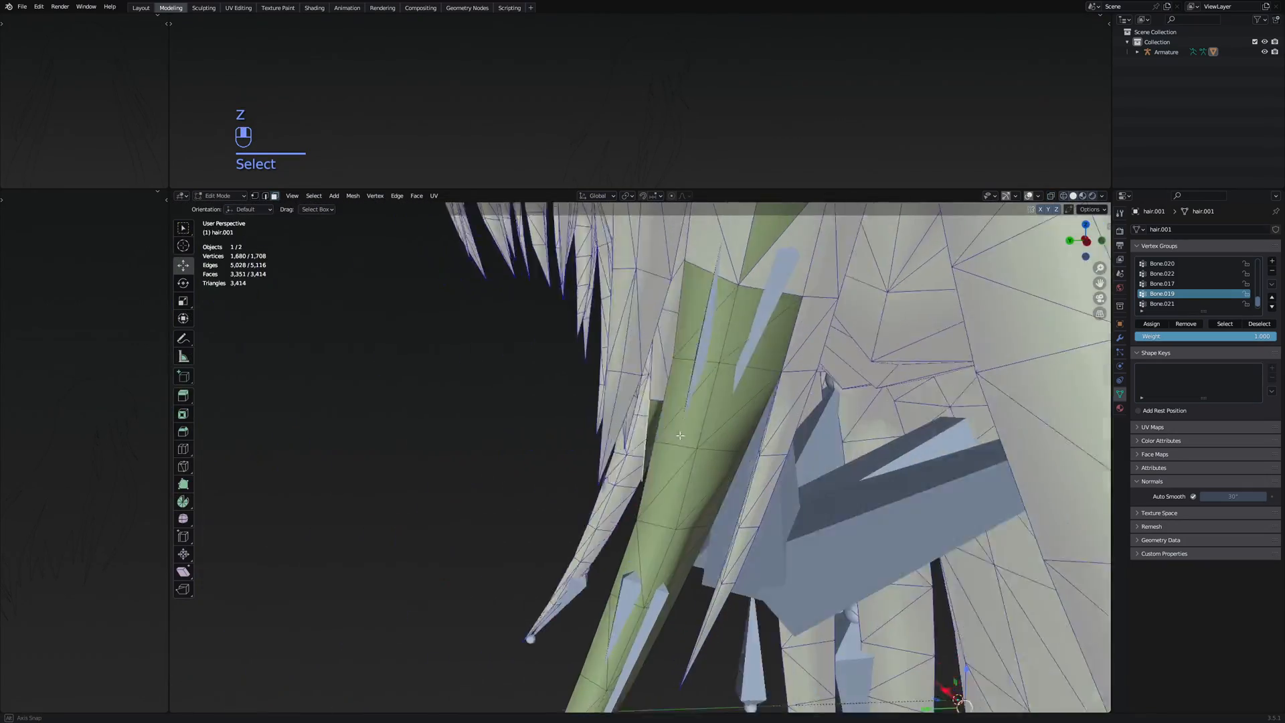
scroll(602, 382, up, 3)
middle_drag(606, 376, 750, 351)
shift+click(652, 438)
shift+click(706, 338)
shift+click(751, 351)
Refine the selection boundary at the strand's root by deselecting stray faces and reselecting those just above it
key(c)
shift+drag(749, 334, 741, 372)
right_click(742, 373)
middle_drag(741, 373, 462, 345)
key(c)
shift+drag(719, 321, 730, 366)
right_click(731, 366)
middle_drag(756, 367, 733, 314)
key(c)
click(733, 309)
click(750, 330)
right_click(761, 350)
scroll(760, 349, down, 3)
middle_drag(690, 370, 726, 435)
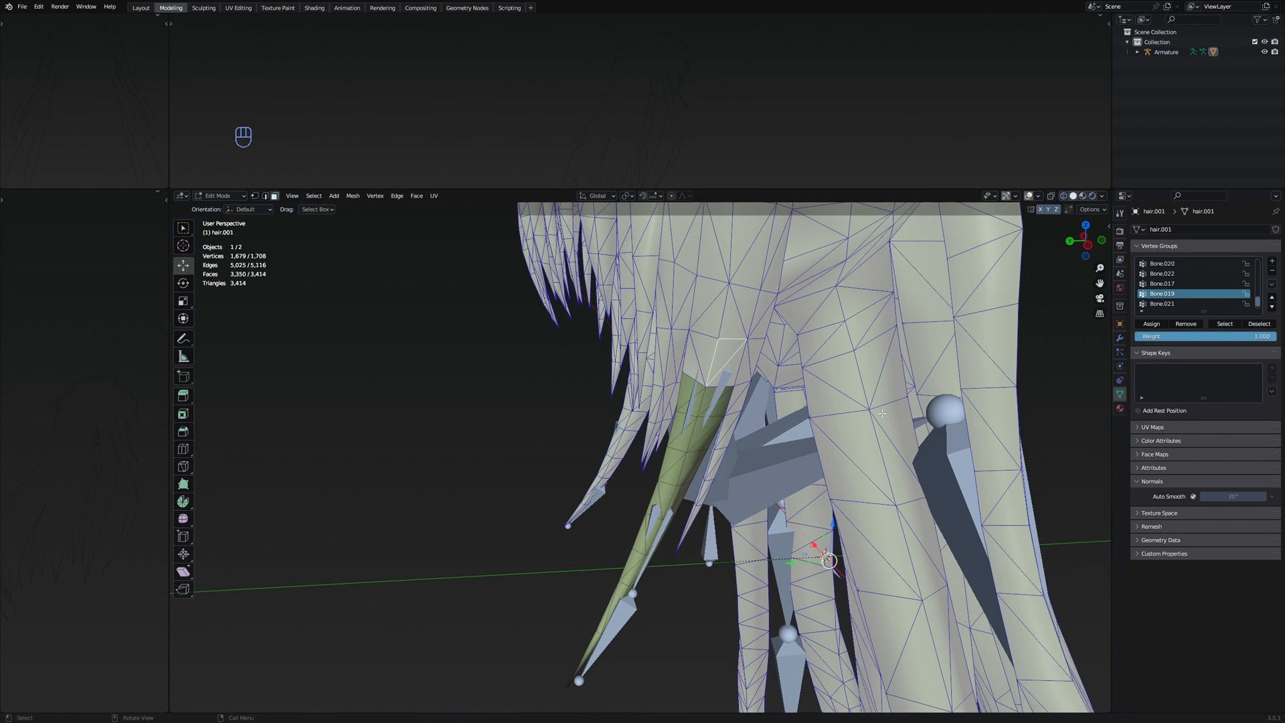
Remove the selected hair vertices outside the side fringe strand from vertex group Bone.019
click(1188, 328)
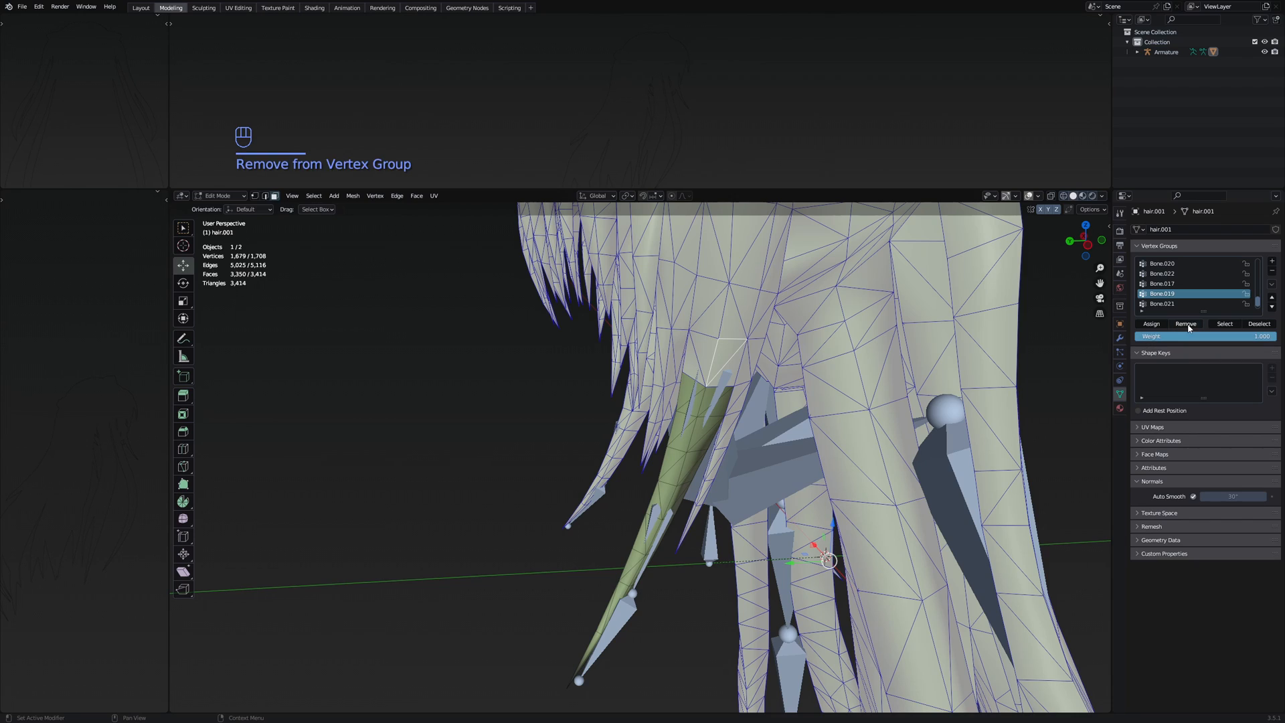
scroll(749, 435, down, 2)
key(Tab)
Paint the upper section of the side fringe strand in vertex group Bone.019 with the 0.506 weight brush
mouse_move(700, 442)
middle_down()
mouse_move(800, 443)
mouse_move(717, 439)
middle_up()
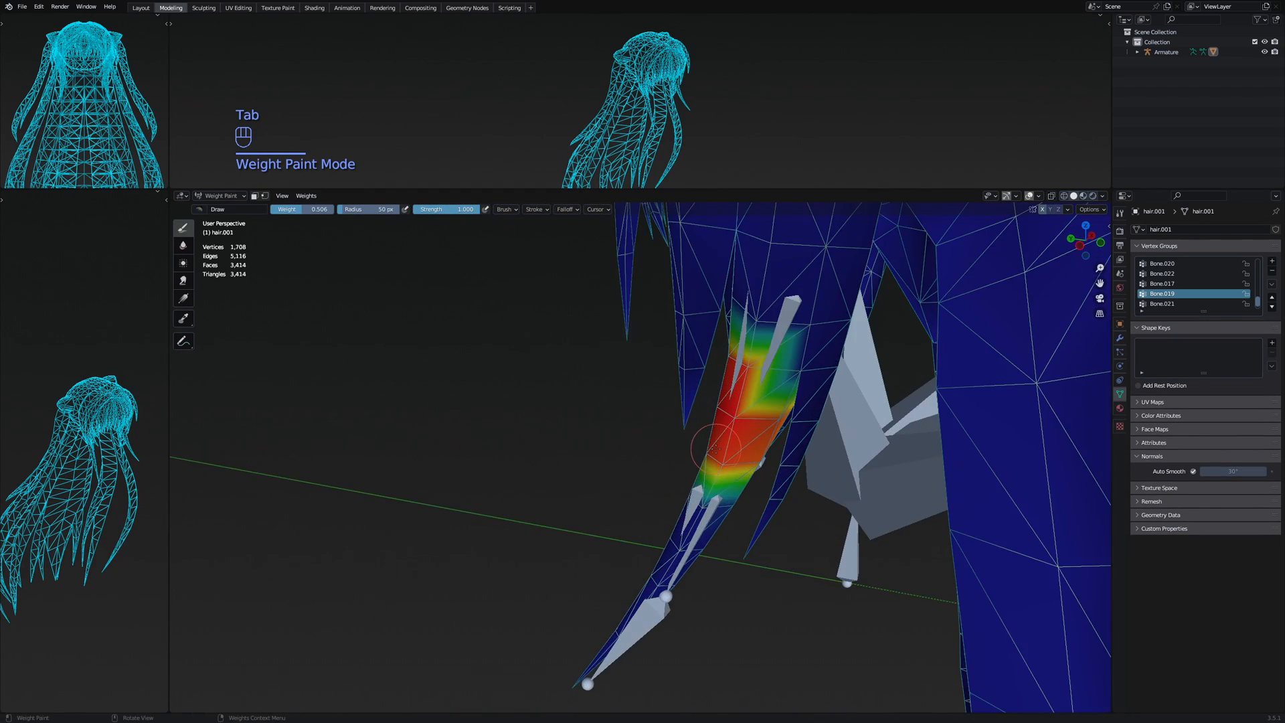
scroll(602, 428, up, 2)
mouse_move(826, 375)
mouse_down()
mouse_move(824, 404)
mouse_move(825, 313)
mouse_move(801, 321)
mouse_up()
key(Escape)
mouse_move(823, 395)
middle_down()
mouse_move(725, 441)
mouse_move(609, 422)
middle_up()
drag(669, 479, 618, 291)
key(Escape)
middle_drag(626, 482, 594, 394)
mouse_move(552, 327)
mouse_down()
mouse_move(524, 299)
mouse_move(556, 395)
mouse_up()
mouse_move(777, 445)
middle_down()
mouse_move(730, 464)
mouse_move(588, 461)
mouse_move(702, 462)
middle_up()
scroll(711, 462, up, 2)
drag(711, 462, 797, 322)
middle_drag(797, 401, 729, 450)
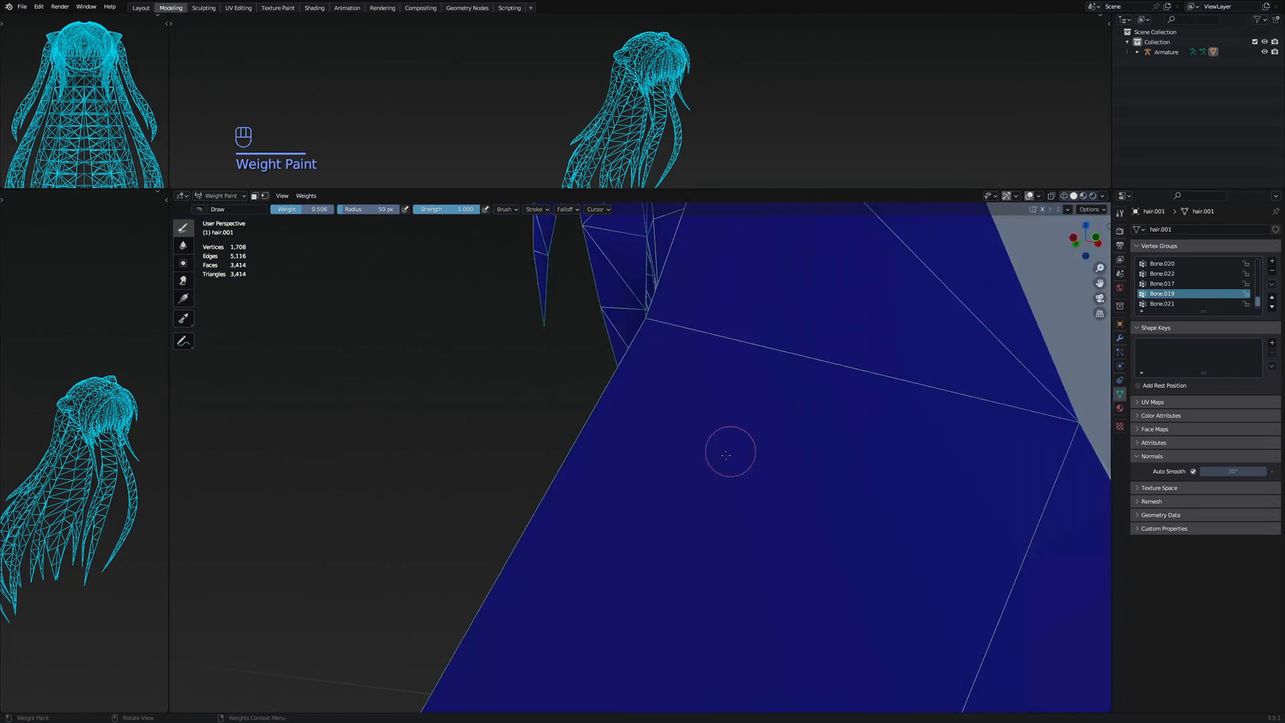
scroll(756, 472, down, 7)
Activate vertex group Bone.021 and paint the middle section of the side fringe strand with the 0.506 weight brush
key(Down)
middle_drag(773, 388, 657, 442)
scroll(657, 442, up, 7)
drag(742, 475, 853, 328)
drag(792, 418, 870, 405)
mouse_move(926, 415)
middle_down()
mouse_move(705, 416)
mouse_move(840, 420)
middle_up()
mouse_move(583, 321)
mouse_down()
mouse_move(612, 345)
mouse_move(636, 336)
mouse_up()
middle_drag(666, 335, 544, 381)
scroll(545, 383, down, 3)
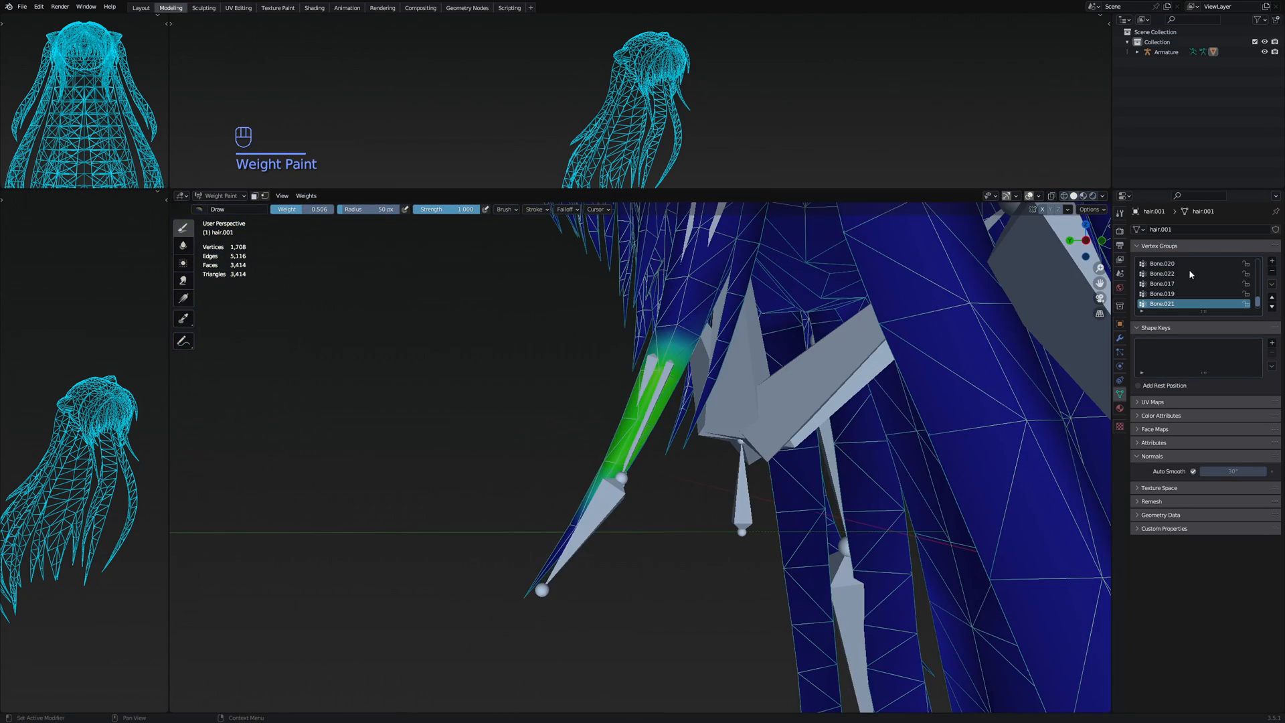
Activate vertex group Bone.023 and paint the tip of the side fringe strand with the 0.506 weight brush
key(Down)
middle_drag(836, 375, 647, 418)
scroll(646, 419, up, 5)
drag(646, 419, 679, 455)
middle_drag(783, 461, 586, 512)
mouse_move(587, 516)
mouse_down()
mouse_move(503, 589)
mouse_move(577, 534)
mouse_up()
middle_drag(930, 435, 594, 411)
drag(624, 491, 600, 493)
middle_drag(600, 493, 640, 444)
drag(640, 444, 621, 451)
mouse_move(803, 468)
middle_down()
mouse_move(616, 546)
mouse_move(619, 408)
middle_up()
drag(619, 408, 694, 479)
middle_drag(542, 462, 732, 424)
scroll(733, 425, down, 6)
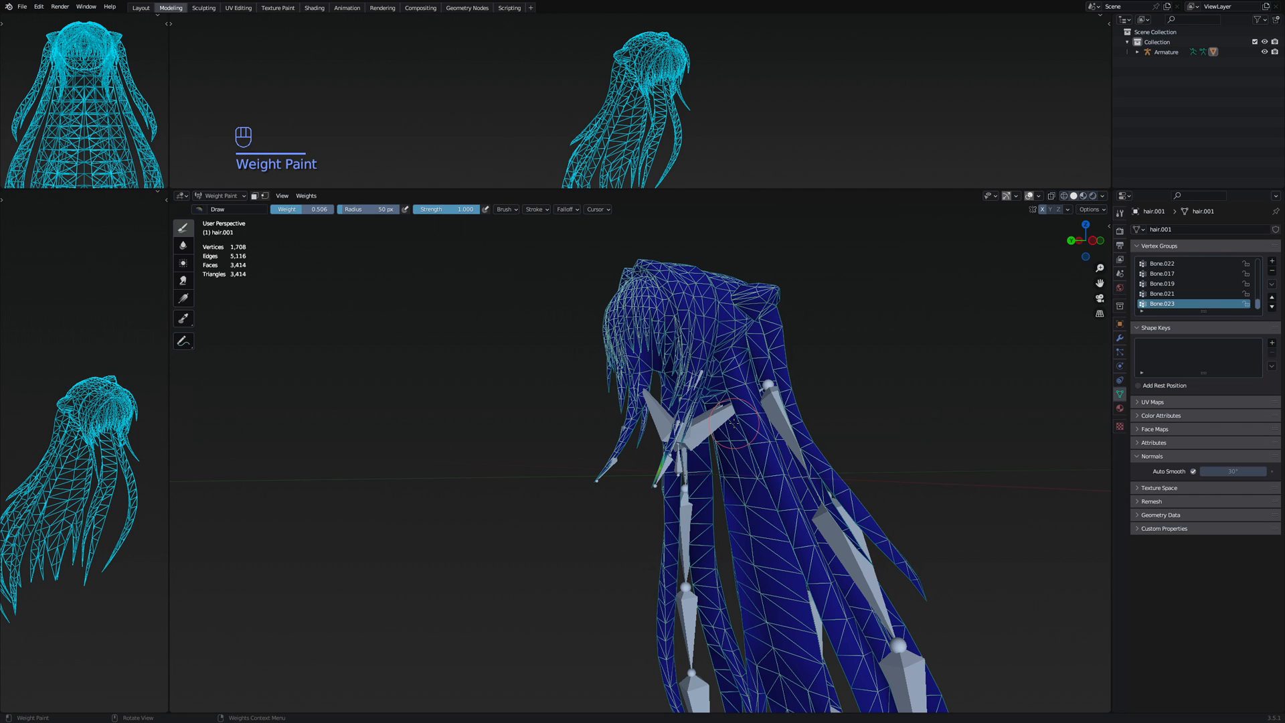
Return to weight painting the hair from behind with Bone.002 as the active vertex group
key(ctrl+Tab)
middle_drag(795, 390, 707, 395)
middle_drag(775, 432, 815, 428)
click(781, 393)
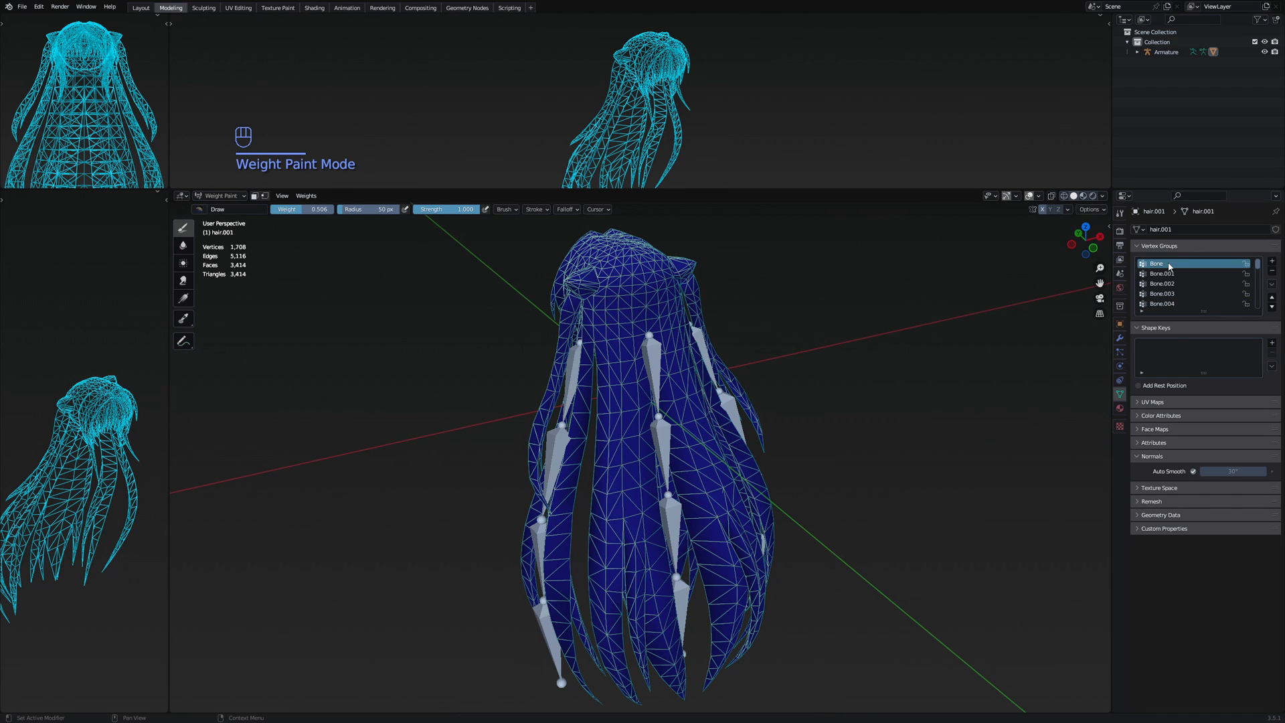
key(Down)
key(Down)
key(Down)
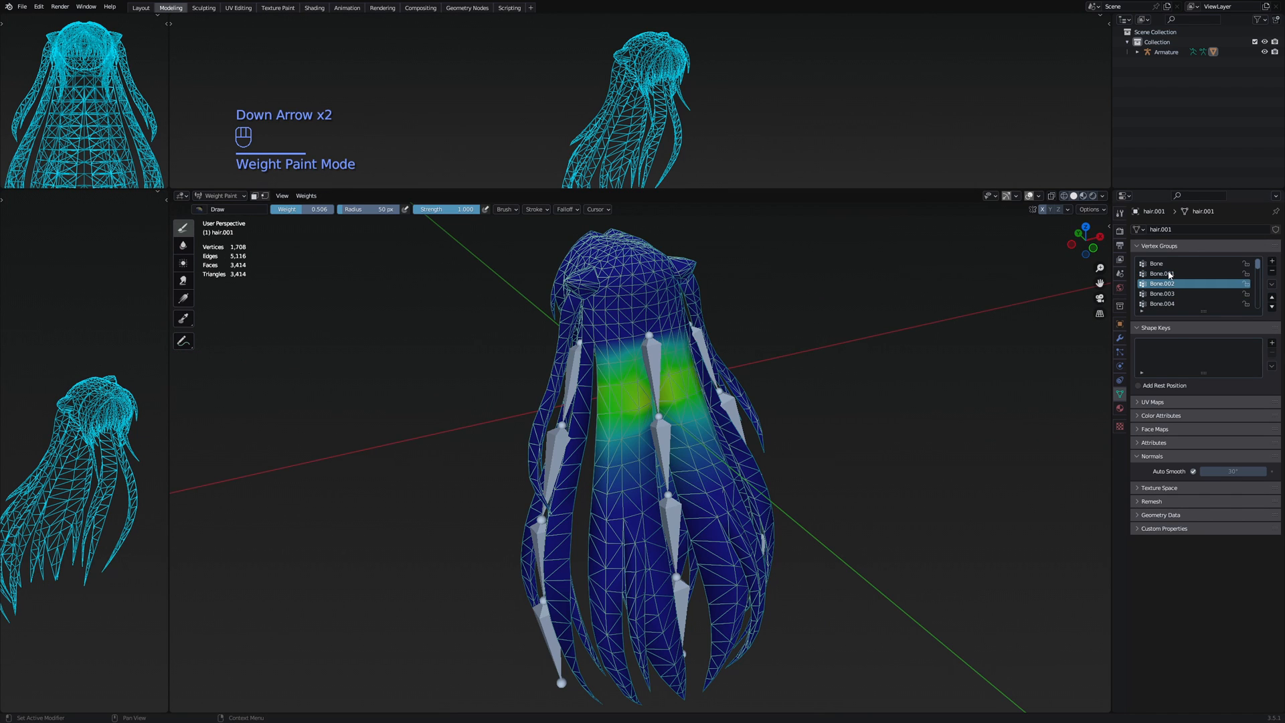
key(Up)
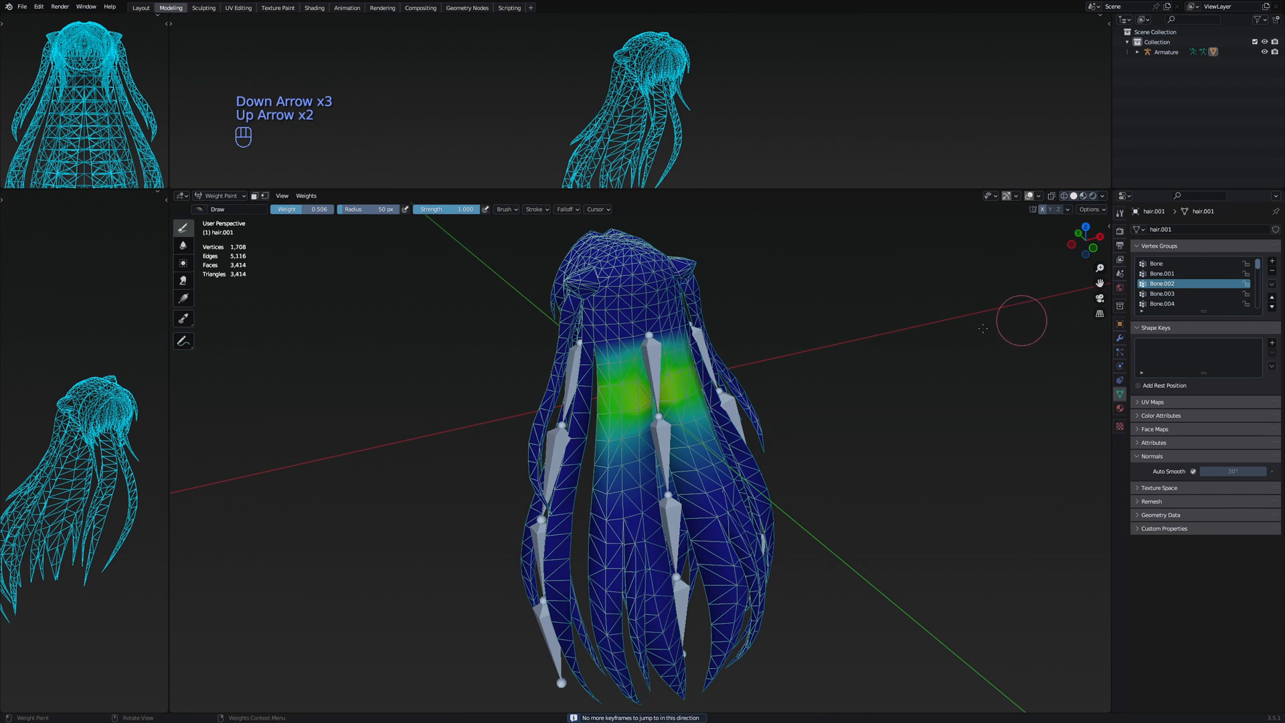
shift+middle_drag(597, 370, 612, 299)
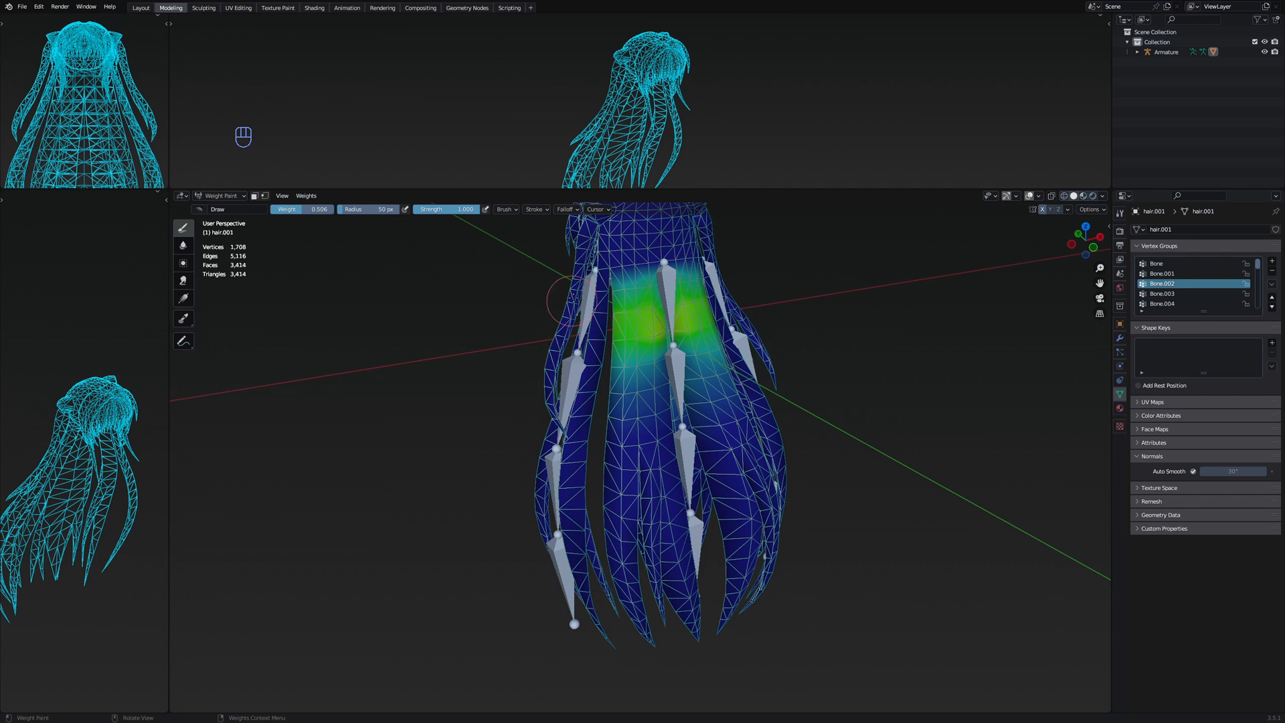
scroll(594, 594, up, 6)
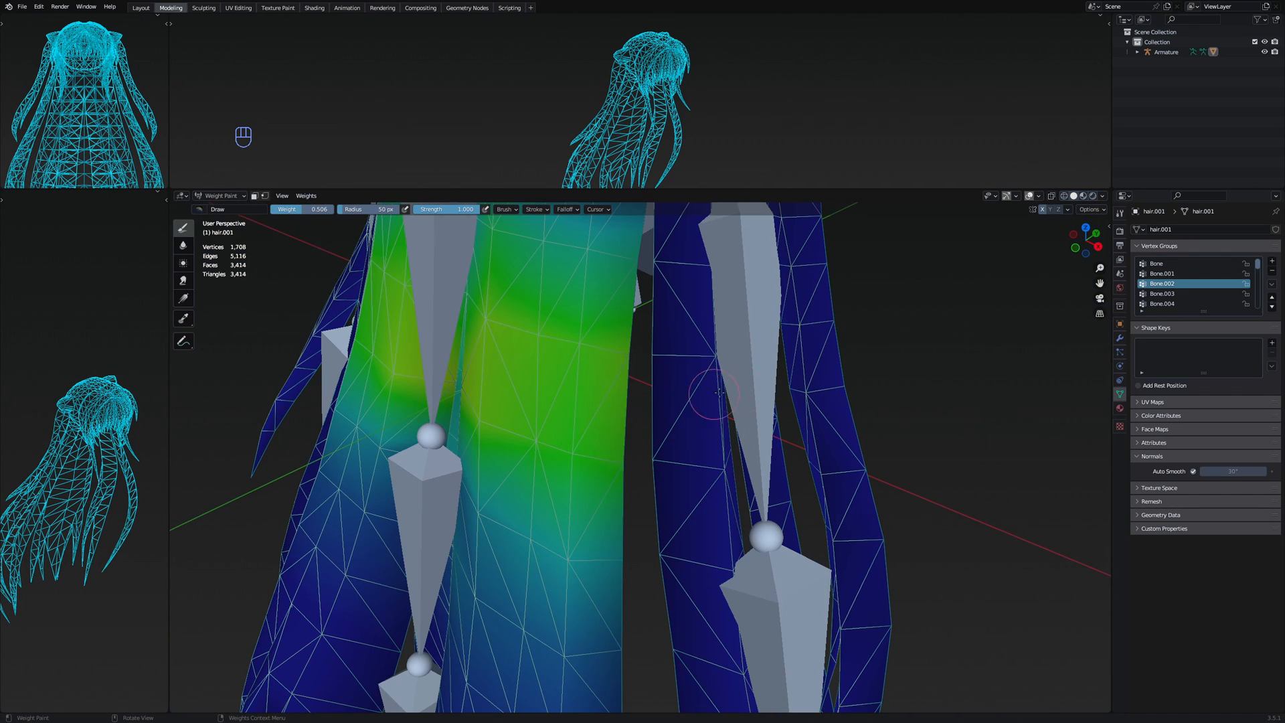
Set the brush weight to 0.050 and undo the latest paint strokes on the back hair
right_click(786, 383)
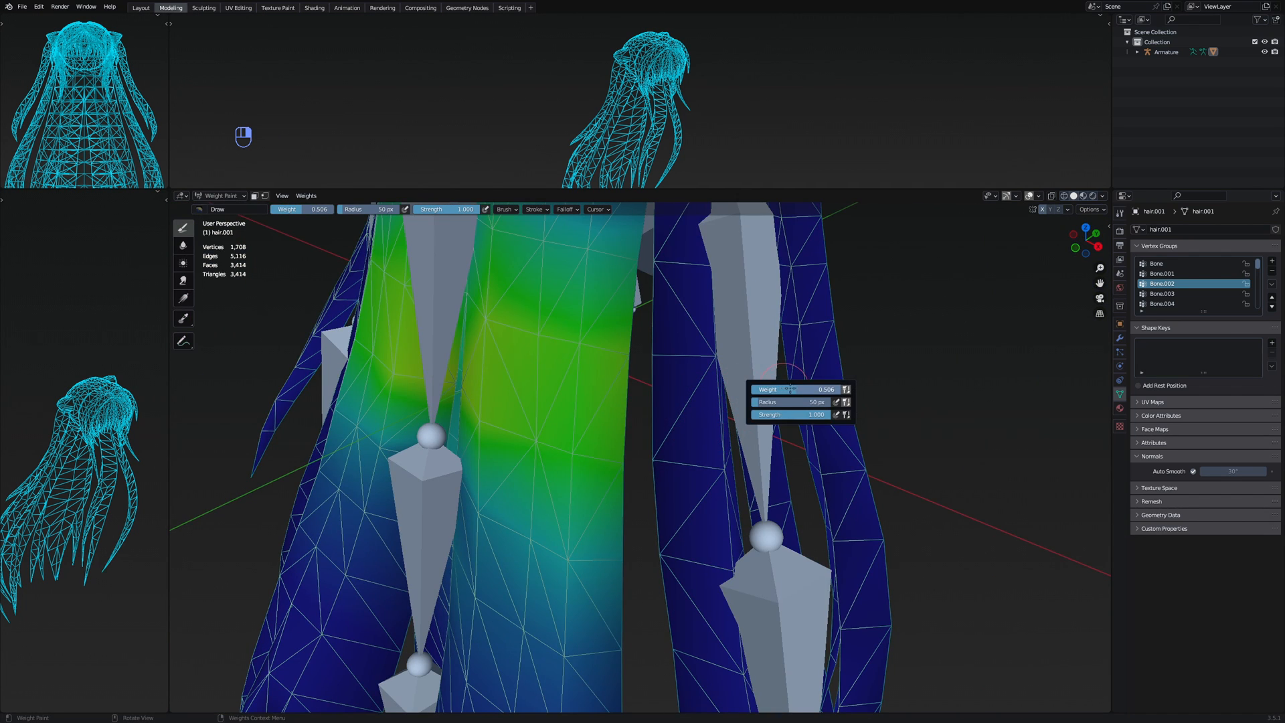
middle_drag(662, 404, 689, 406)
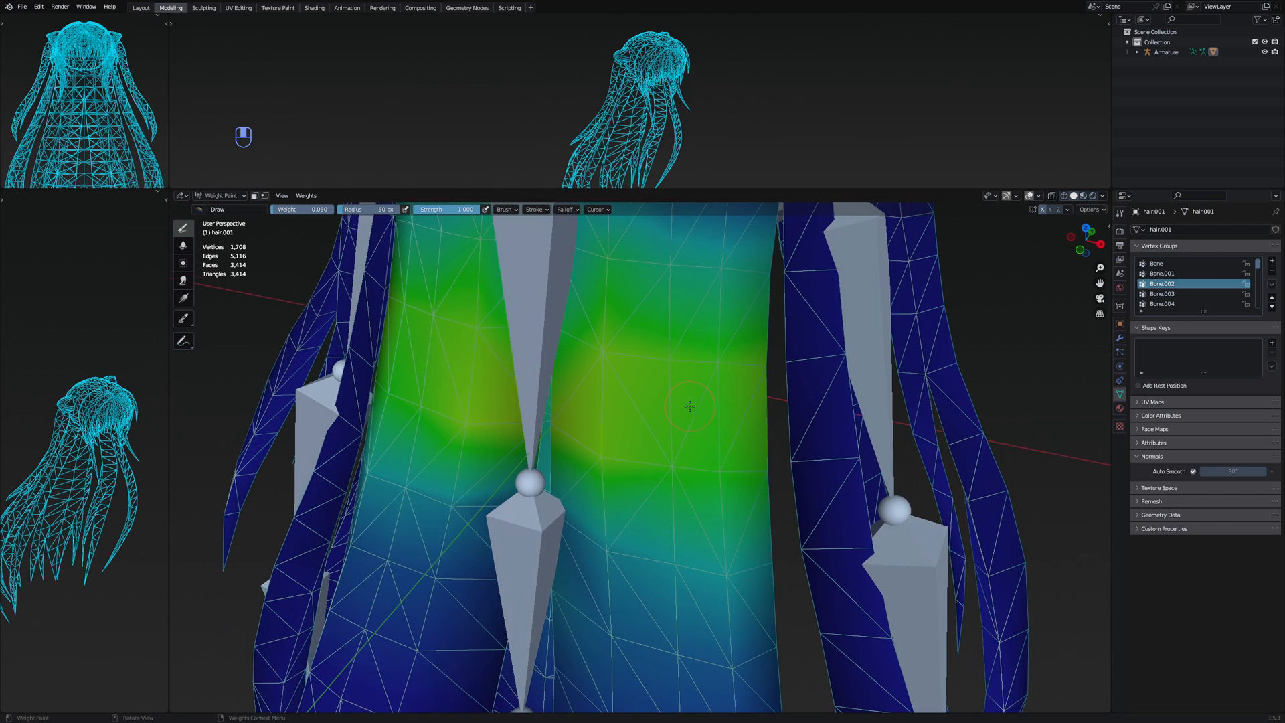
middle_drag(894, 561, 700, 388)
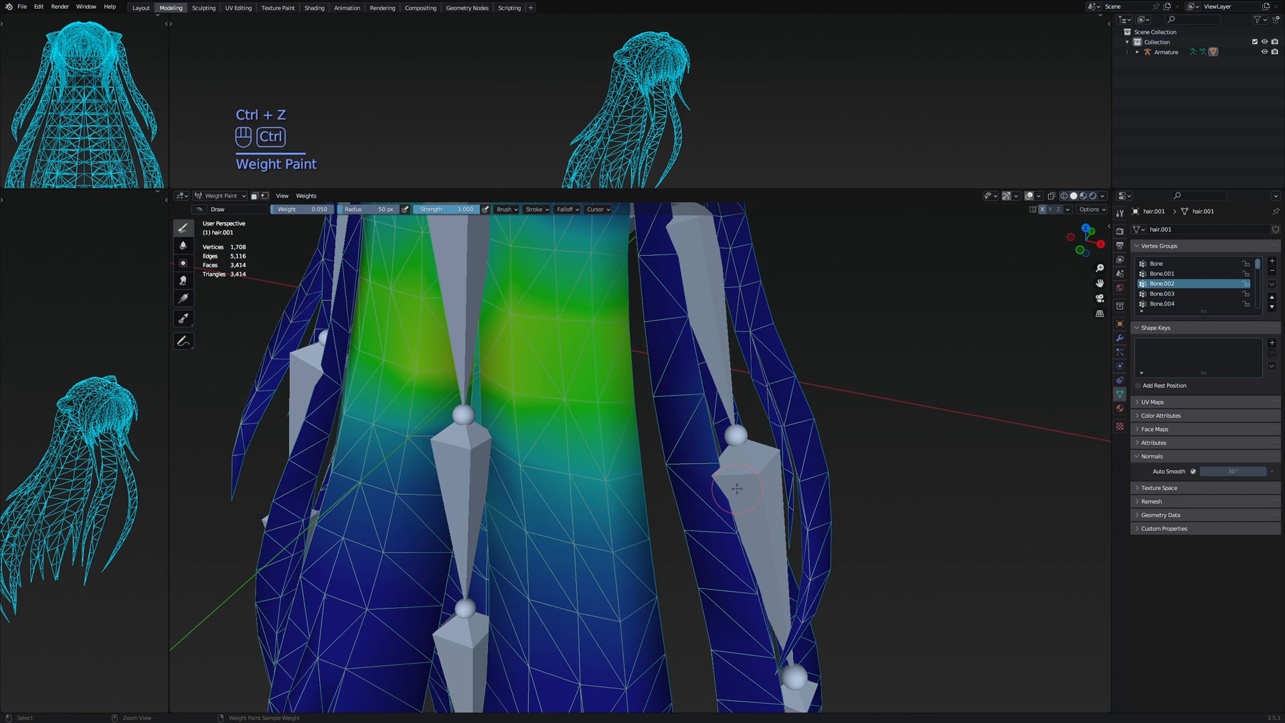
key(ctrl+z)
key(ctrl+z)
Examine the Bone.002 weights on the back hair in a straight-on orthographic back view
key(Down)
key(Down)
key(Up)
key(Up)
key(KP_3)
key(KP_4)
key(KP_4)
key(KP_4)
key(KP_4)
key(KP_4)
key(KP_4)
key(KP_5)
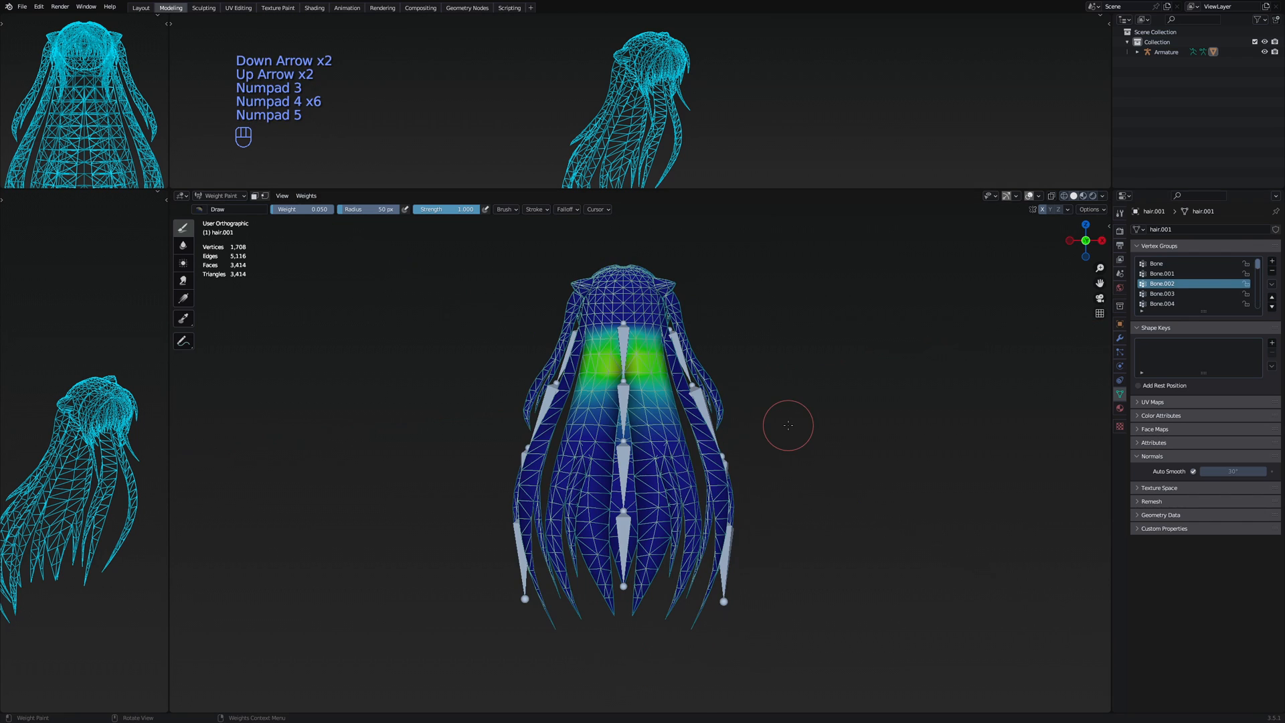
scroll(788, 425, up, 3)
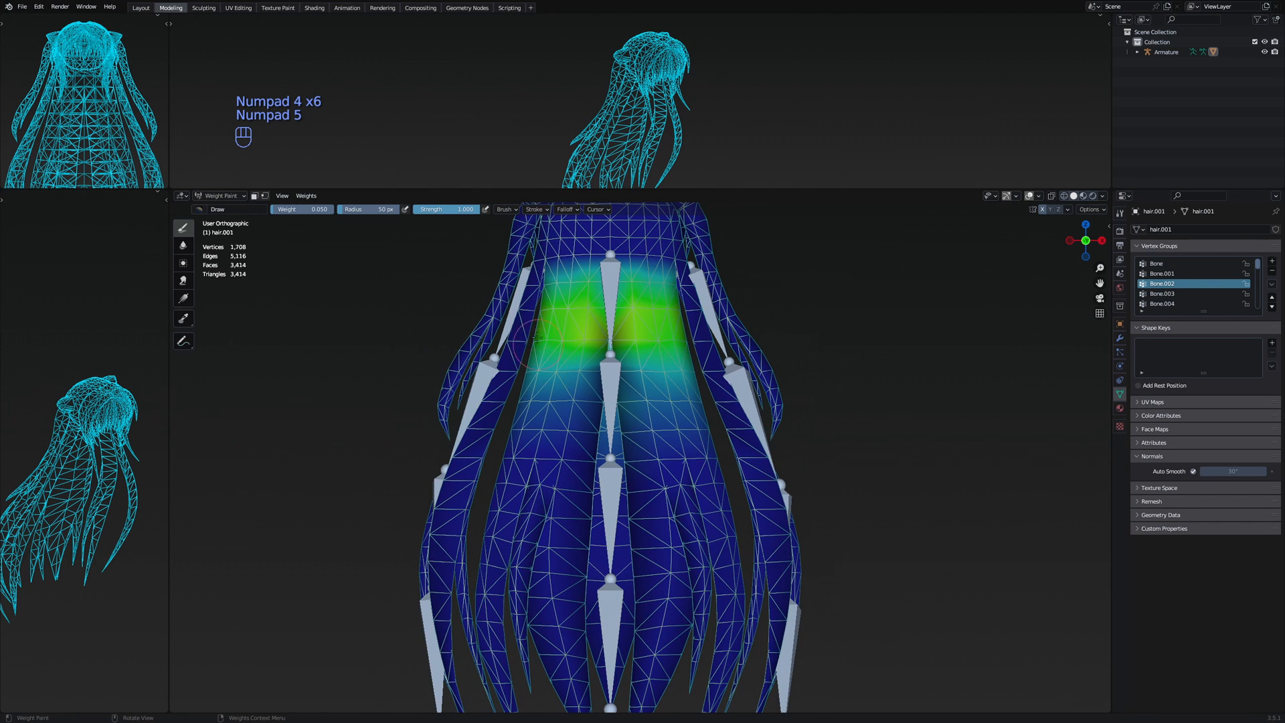
scroll(639, 474, down, 1)
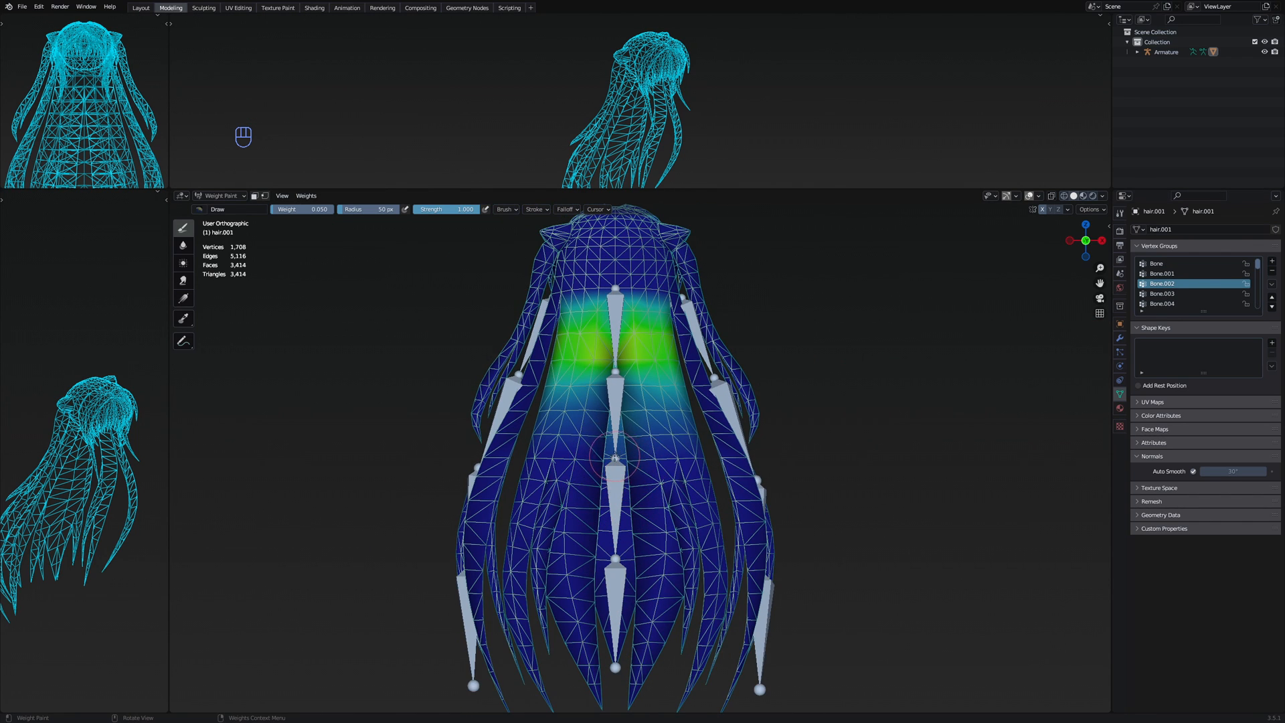
scroll(615, 457, down, 1)
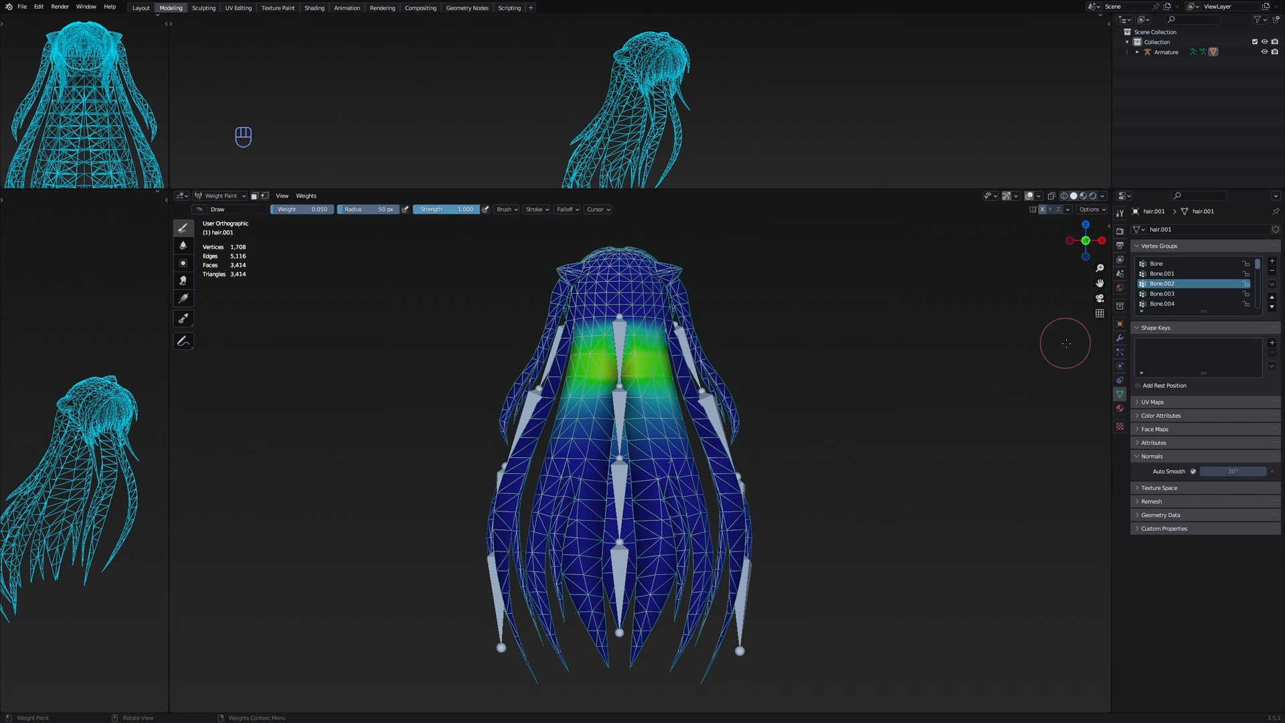
Select the long outer strand and the shorter strand beside it on one side of the hair
scroll(661, 354, up, 2)
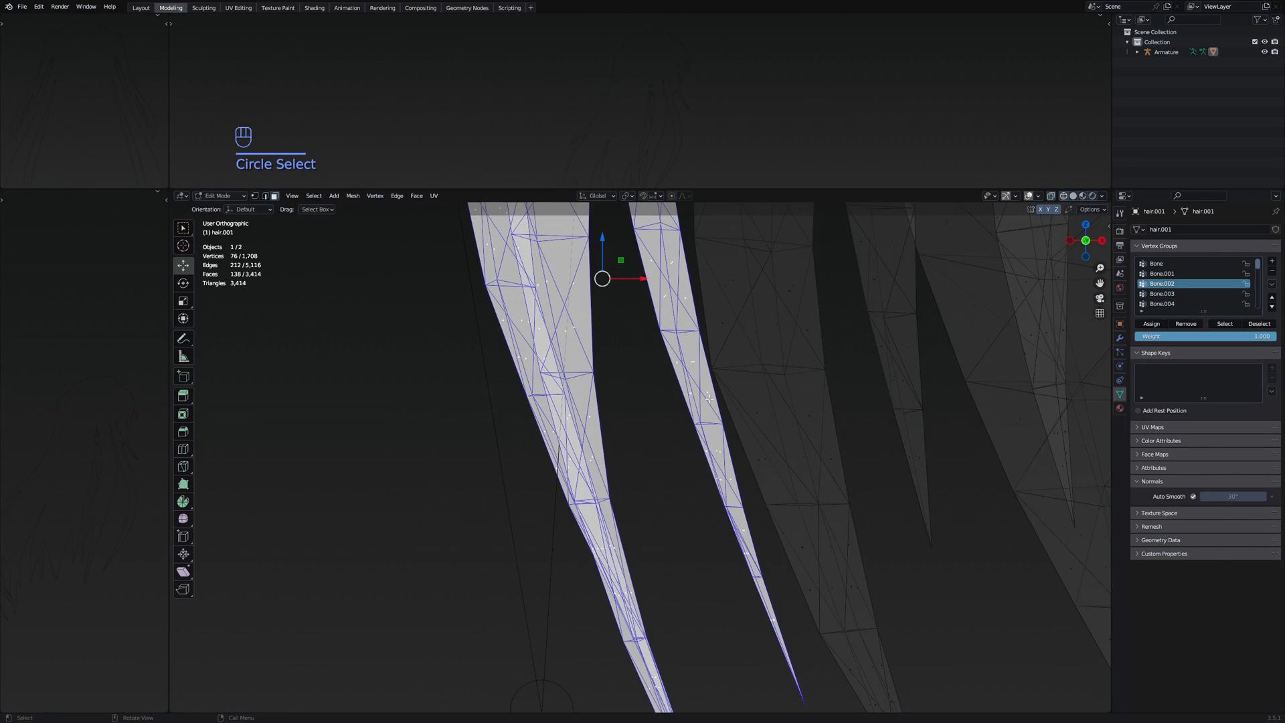
scroll(641, 457, down, 2)
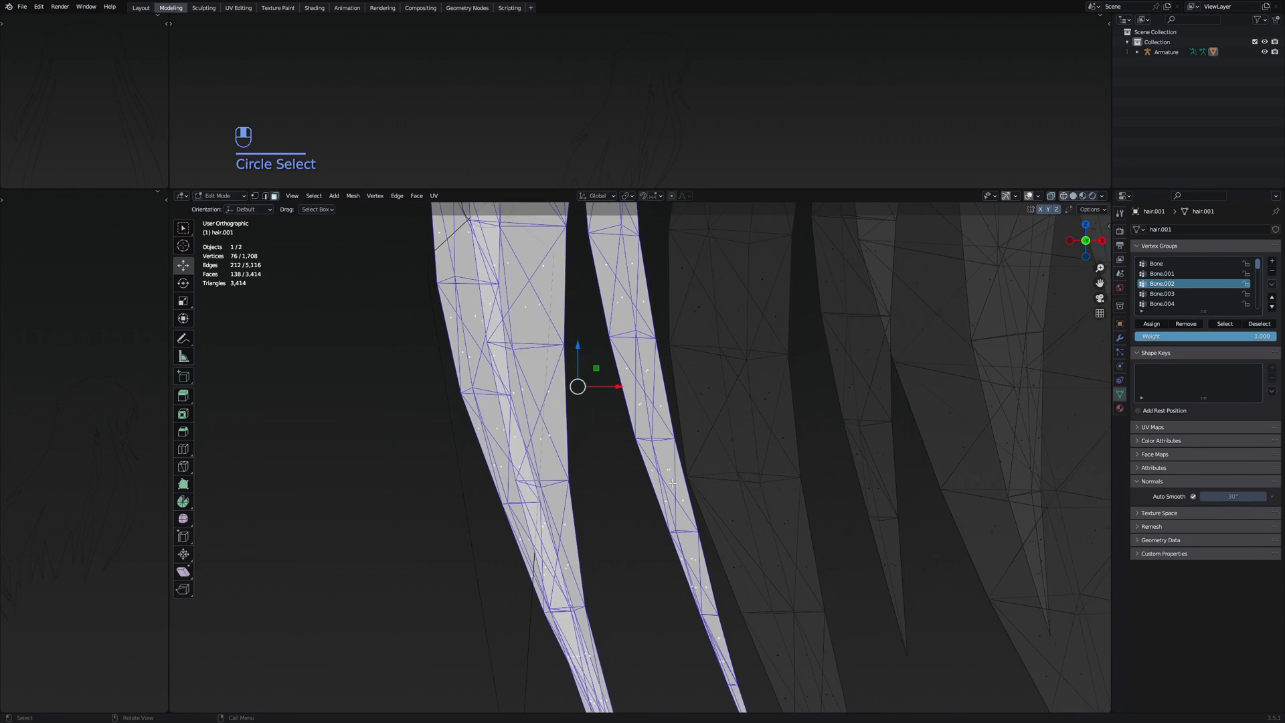
scroll(696, 364, down, 2)
shift+middle_drag(801, 223, 701, 432)
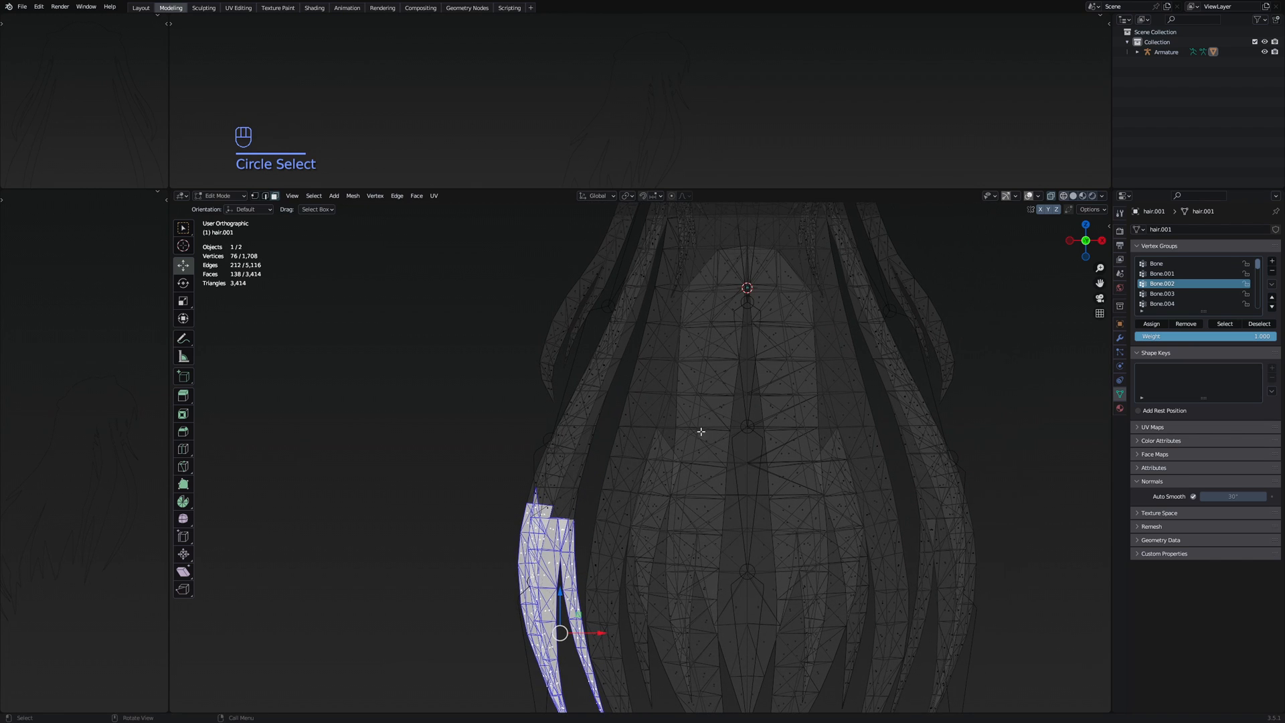
shift+middle_drag(679, 341, 671, 389)
scroll(602, 428, down, 2)
key(c)
drag(536, 515, 596, 307)
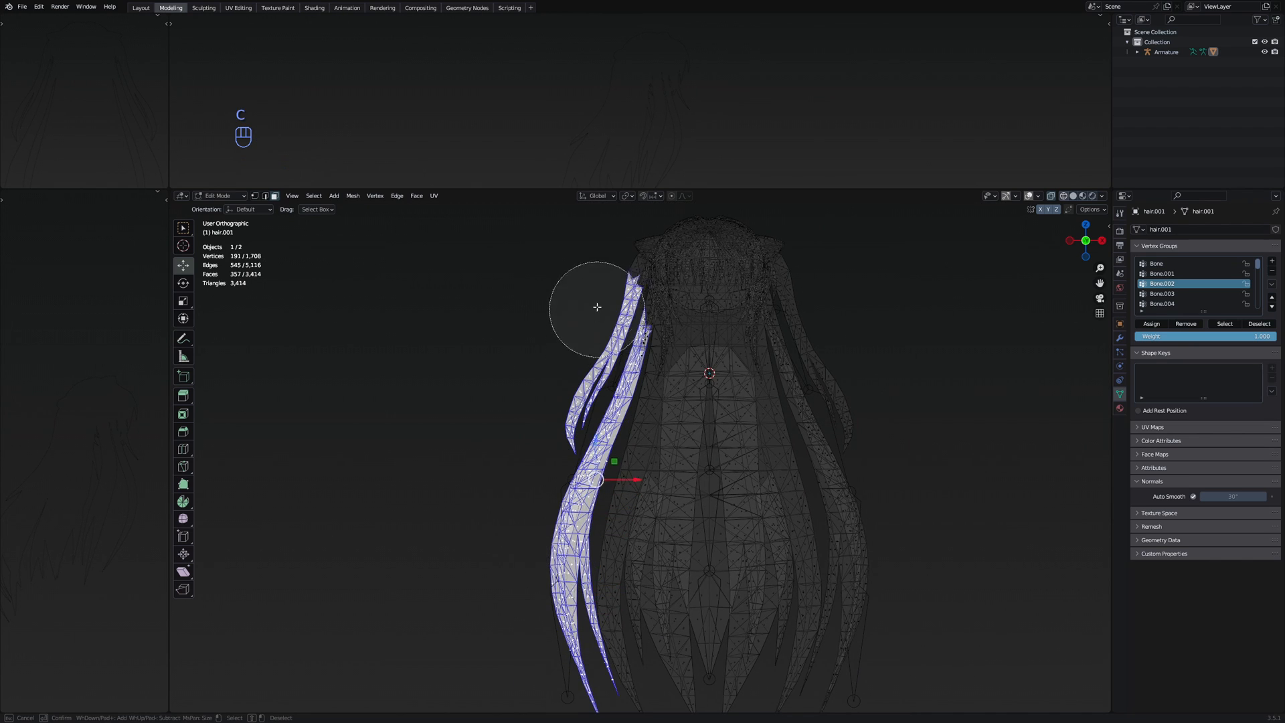
right_click(596, 307)
Extend the selection over the upper part of the side strands and the head portion of the hair
shift+middle_drag(596, 307, 550, 407)
scroll(508, 395, up, 5)
key(c)
drag(514, 386, 534, 273)
scroll(659, 337, down, 7)
right_click(671, 338)
shift+middle_drag(671, 339, 651, 399)
scroll(651, 399, down, 3)
key(c)
mouse_move(635, 328)
mouse_down()
mouse_move(622, 276)
mouse_move(587, 307)
mouse_up()
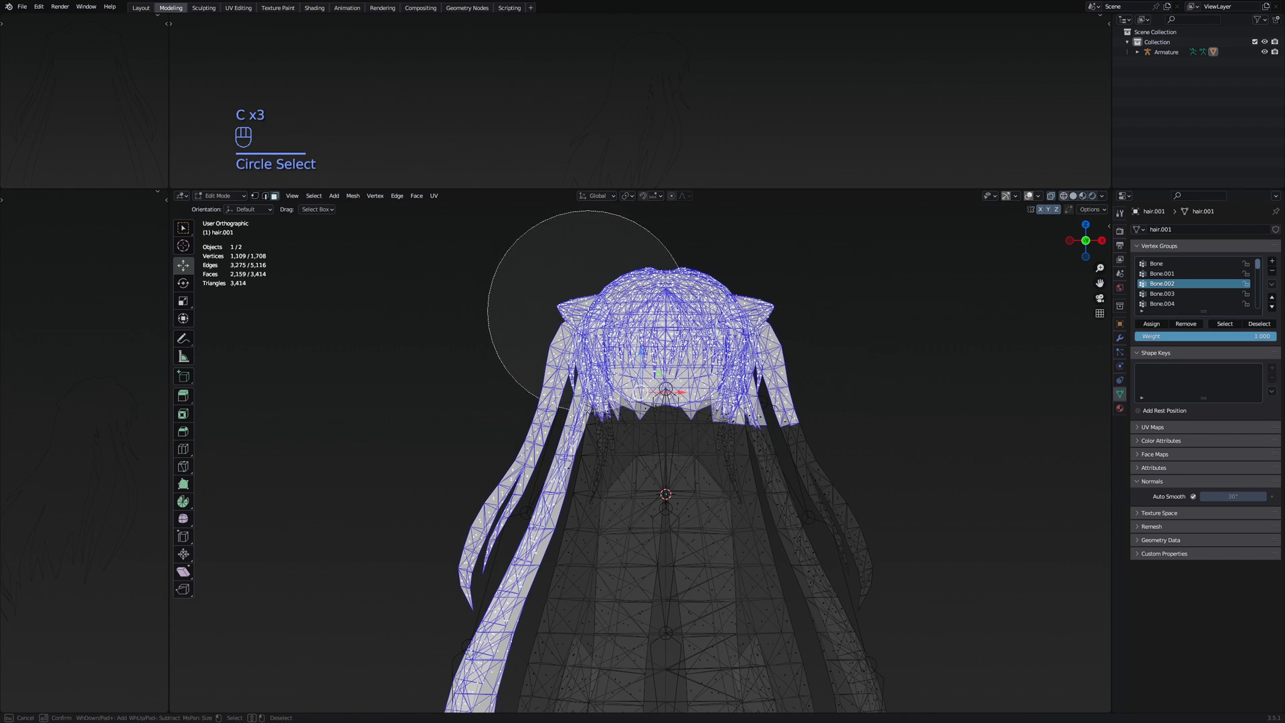
Trim the selection along the lower edge of the head, deselecting the upper rows of the central back hair
right_click(866, 495)
scroll(866, 495, up, 4)
key(c)
scroll(923, 408, up, 6)
right_click(923, 408)
key(Tab)
key(Tab)
key(c)
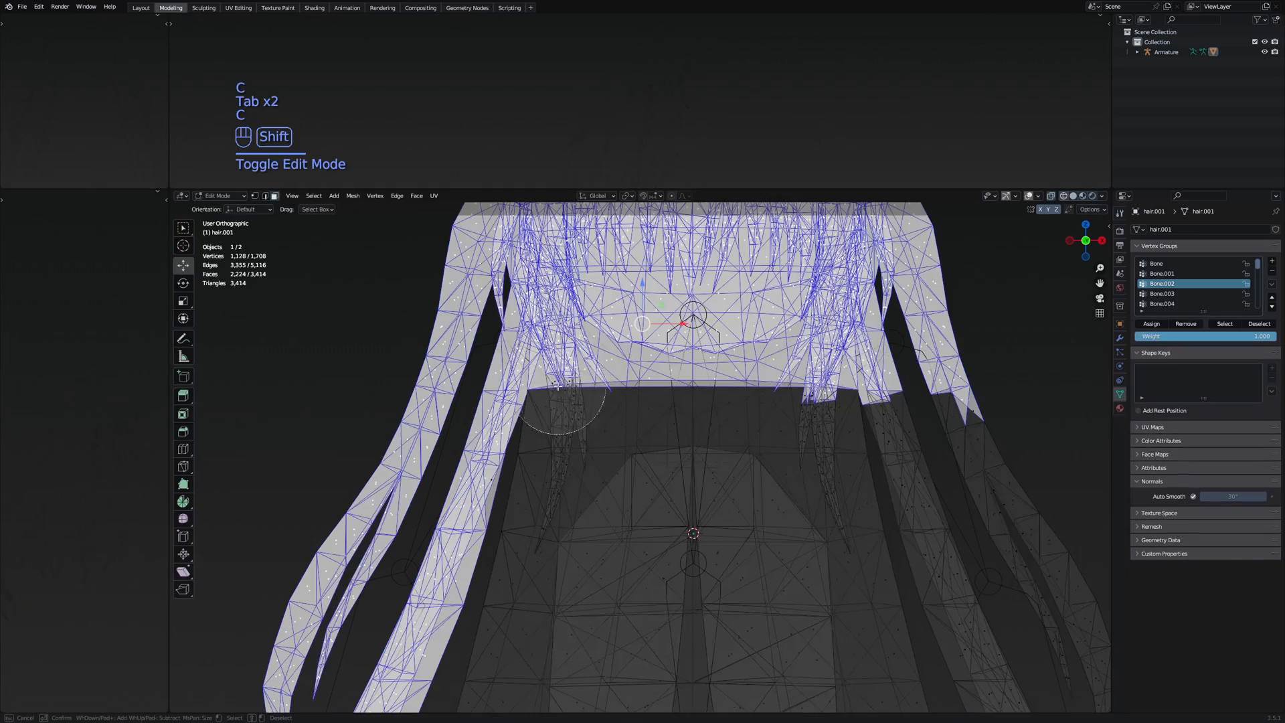
shift+drag(565, 400, 863, 399)
shift+click(569, 400)
right_click(590, 409)
key(Tab)
scroll(608, 421, down, 1)
key(Tab)
mouse_move(575, 395)
shift+mouse_down()
mouse_move(582, 382)
mouse_move(829, 378)
shift+mouse_up()
key(c)
right_click(883, 442)
Add the middle stretch of the long outer strand on the opposite side of the hair to the selection
scroll(883, 442, down, 3)
shift+middle_drag(883, 441, 696, 378)
key(c)
drag(722, 384, 752, 532)
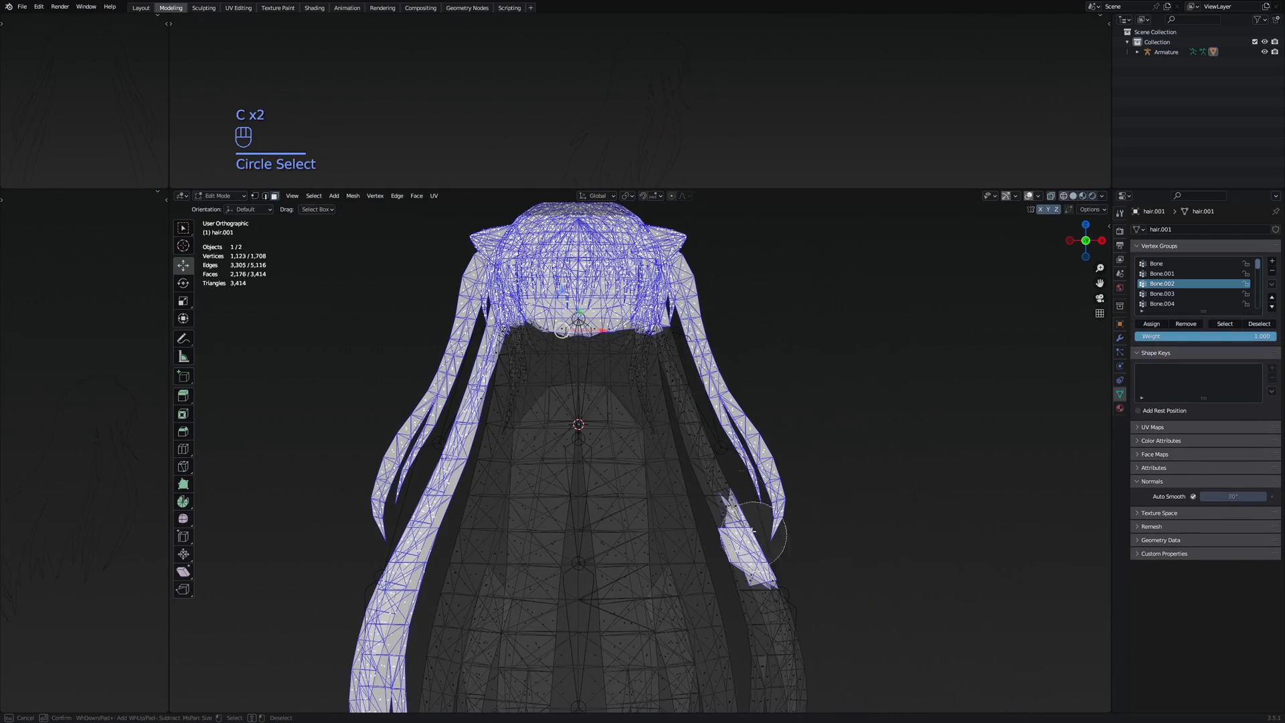
right_click(810, 448)
scroll(810, 449, up, 6)
shift+middle_drag(722, 297, 694, 300)
scroll(718, 547, down, 7)
key(c)
Extend the selection down the same outer strand to its pointed tips, including the inner fork
scroll(729, 629, up, 3)
shift+middle_drag(730, 629, 737, 523)
key(c)
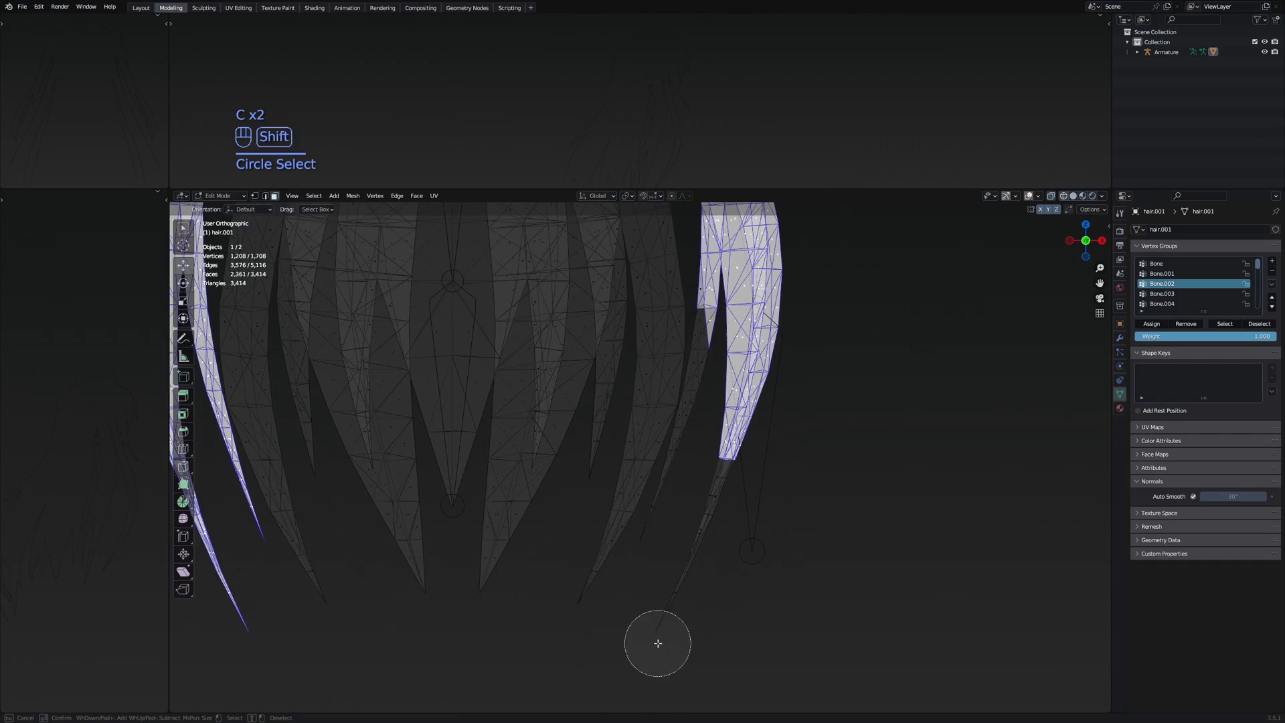
drag(658, 642, 665, 545)
drag(716, 342, 770, 334)
shift+middle_drag(799, 468, 811, 545)
key(c)
key(z)
scroll(775, 393, down, 4)
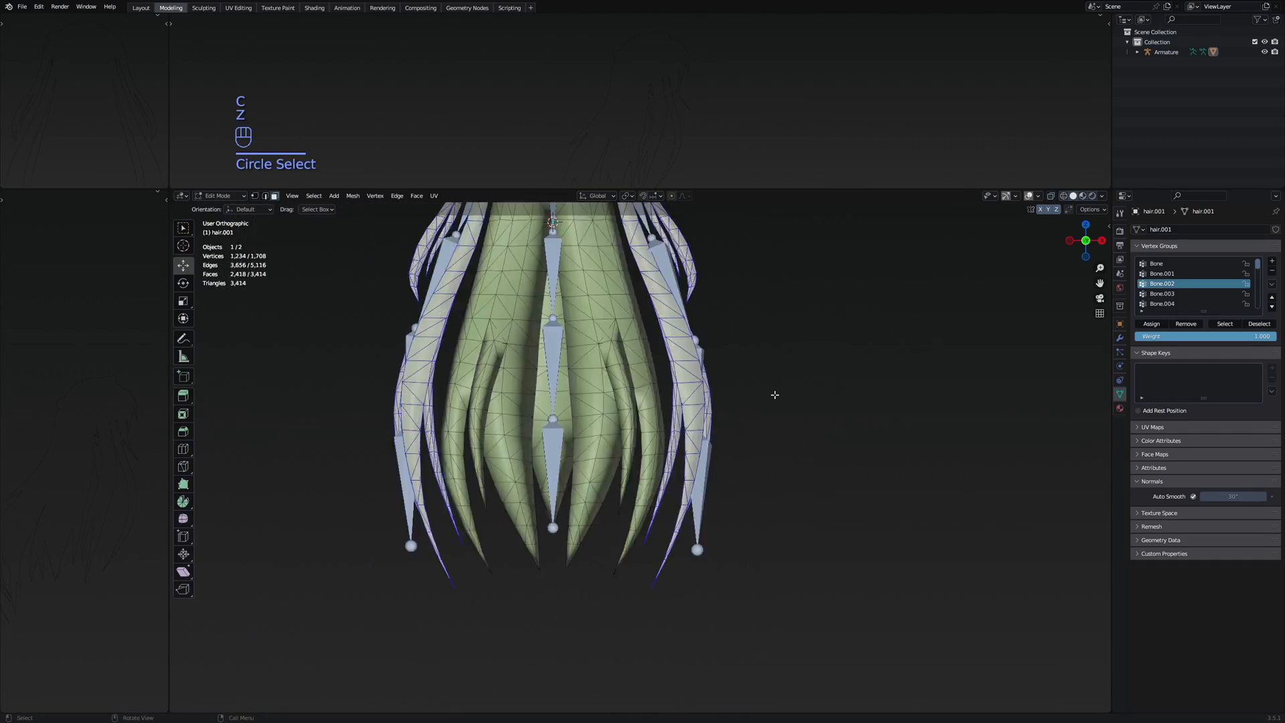
Check the strand selection in solid shading and add a missed face to it
scroll(774, 393, up, 7)
shift+middle_drag(730, 335, 736, 536)
mouse_move(314, 532)
shift+middle_down()
mouse_move(509, 450)
mouse_move(348, 415)
shift+middle_up()
key(c)
key(c)
click(518, 451)
scroll(640, 402, down, 5)
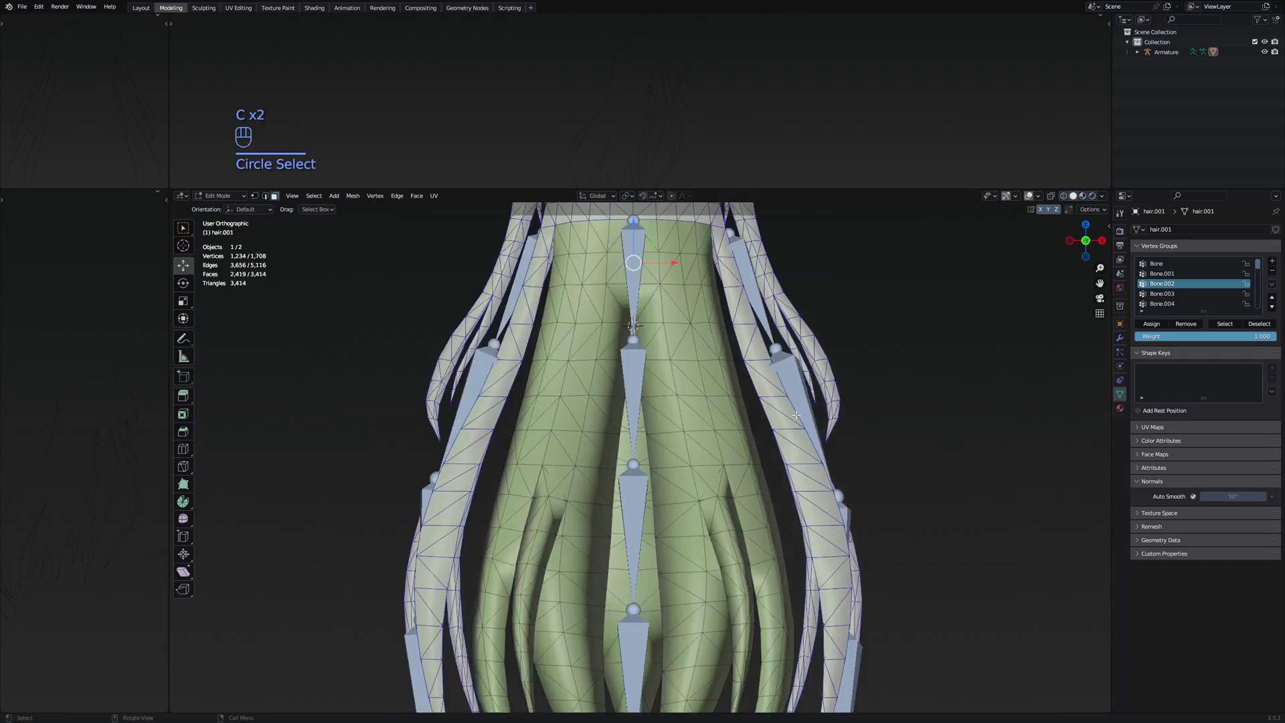
Add the missed faces of the front locks and the side strand below the head to the selection
shift+middle_drag(642, 288, 716, 491)
scroll(716, 492, up, 4)
middle_drag(548, 462, 718, 402)
key(c)
drag(718, 402, 696, 435)
key(c)
scroll(710, 428, up, 2)
key(c)
drag(900, 475, 878, 539)
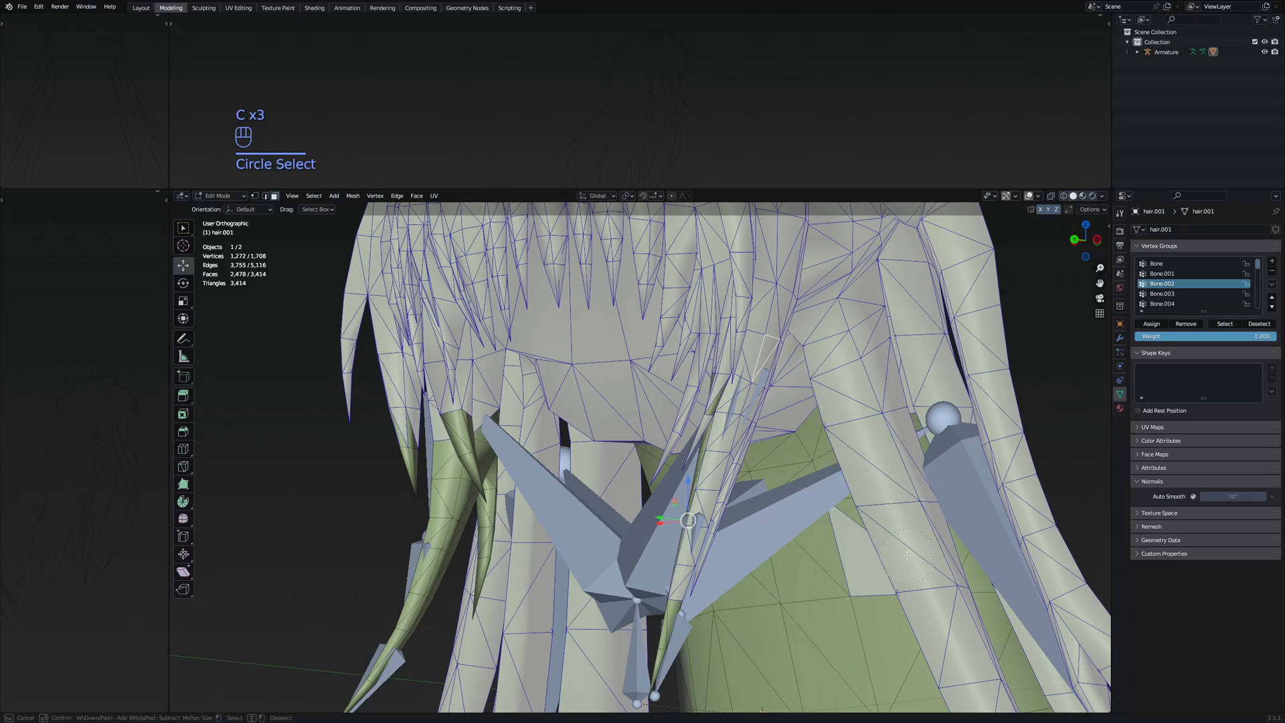
middle_drag(602, 509, 836, 468)
shift+click(528, 483)
Select the remaining lower parts of the short front locks through the mesh in the right orthographic view
middle_drag(535, 488, 768, 561)
key(KP_3)
key(z)
key(c)
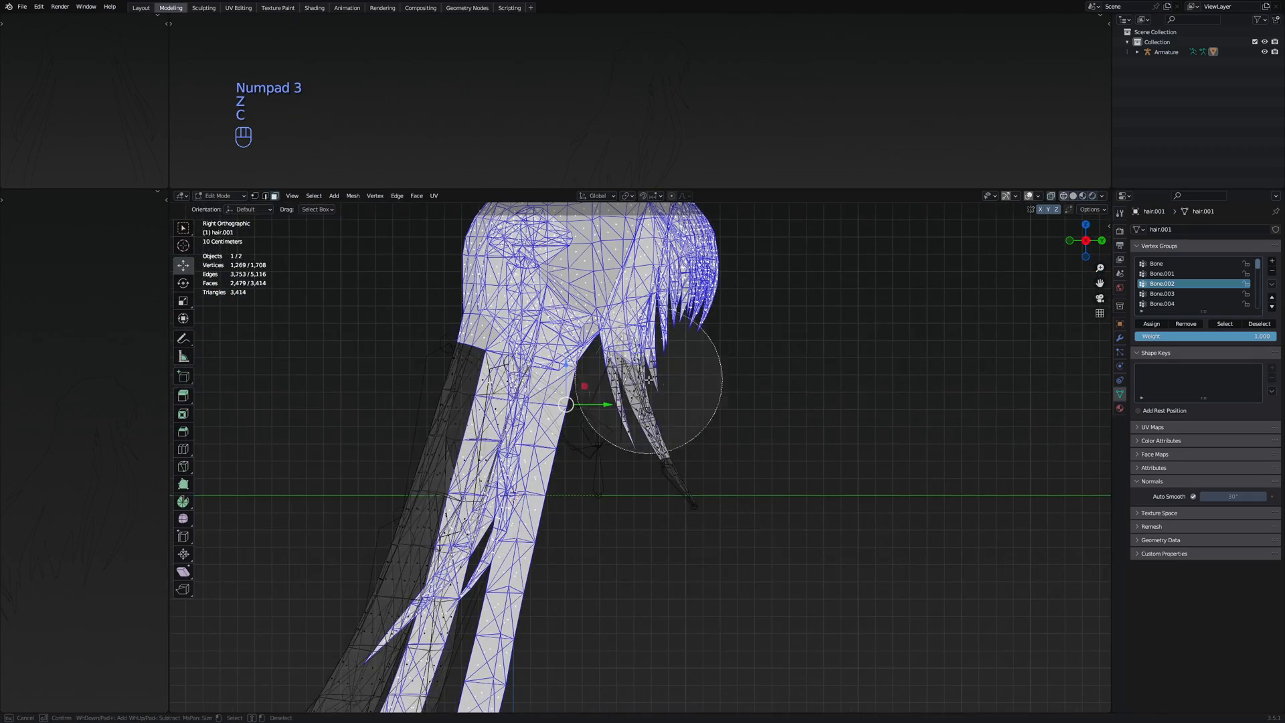
drag(649, 381, 630, 436)
Examine the back hair weights of the Bone.002 to Bone.005 vertex groups in Weight Paint mode
scroll(633, 441, down, 4)
mouse_move(633, 468)
middle_down()
mouse_move(656, 545)
mouse_move(719, 495)
middle_up()
key(z)
scroll(719, 495, down, 4)
key(Up)
key(Down)
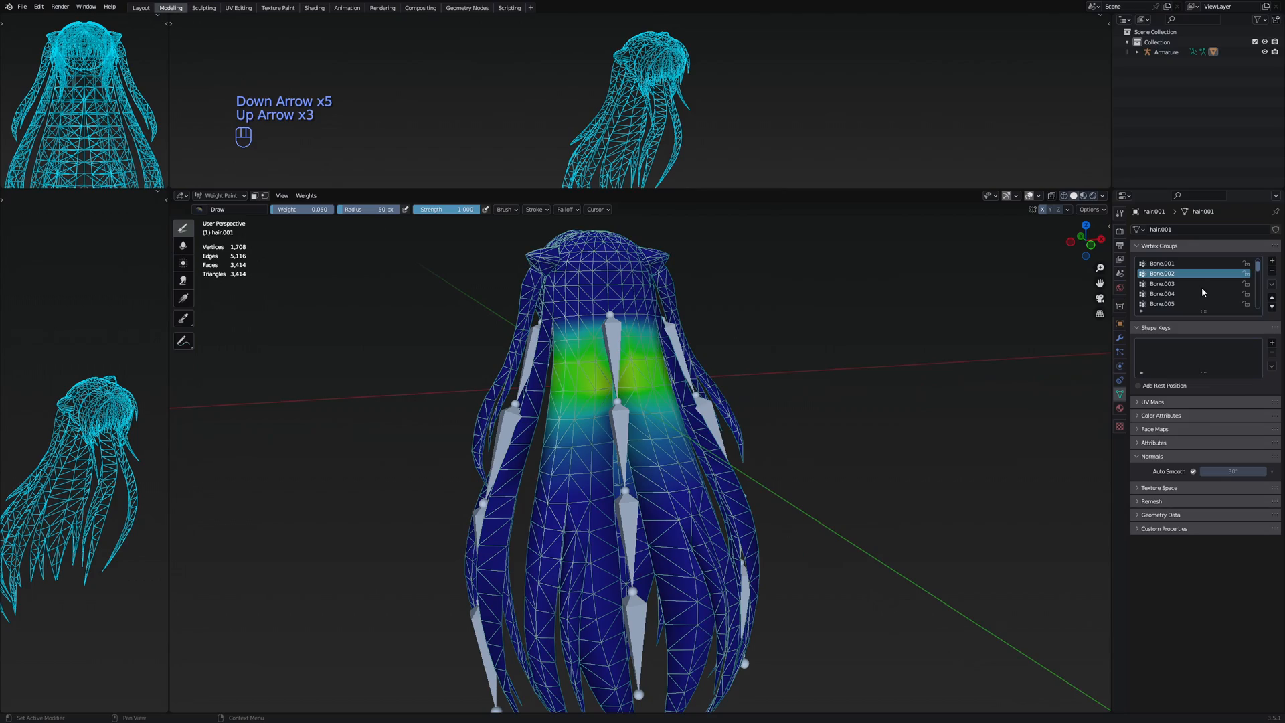
key(Down)
key(Down)
key(Down)
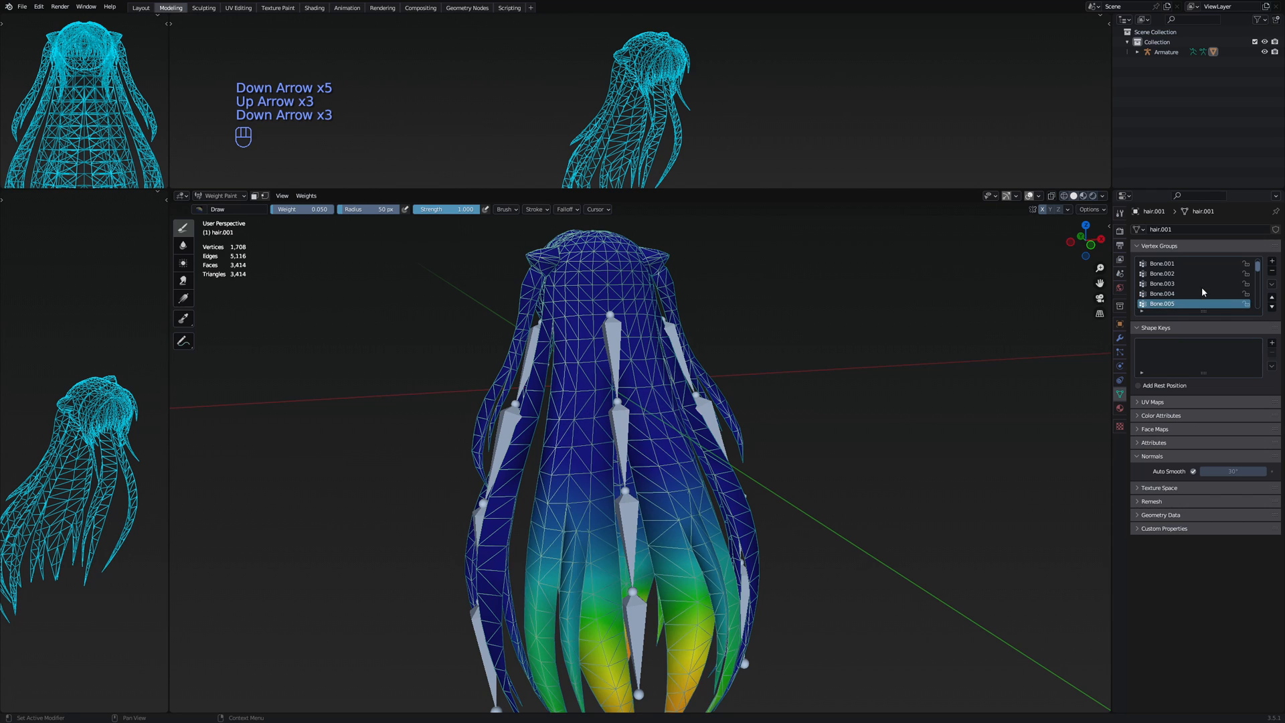
key(Up)
key(Up)
key(Up)
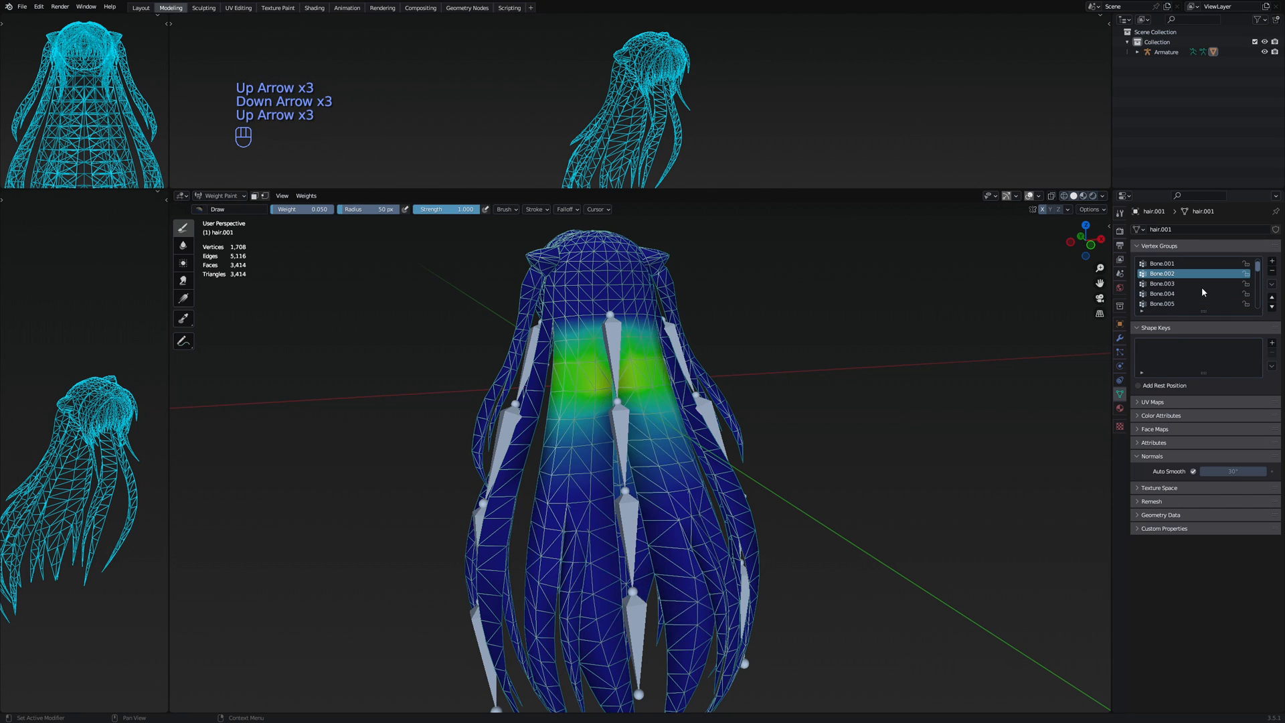
key(Down)
key(Down)
key(Down)
key(Down)
key(Up)
key(Up)
key(Up)
key(Up)
key(Up)
key(Down)
Remove the selected head and side strand vertices from the Bone.002 and Bone.003 vertex groups
key(Tab)
click(1186, 323)
key(Down)
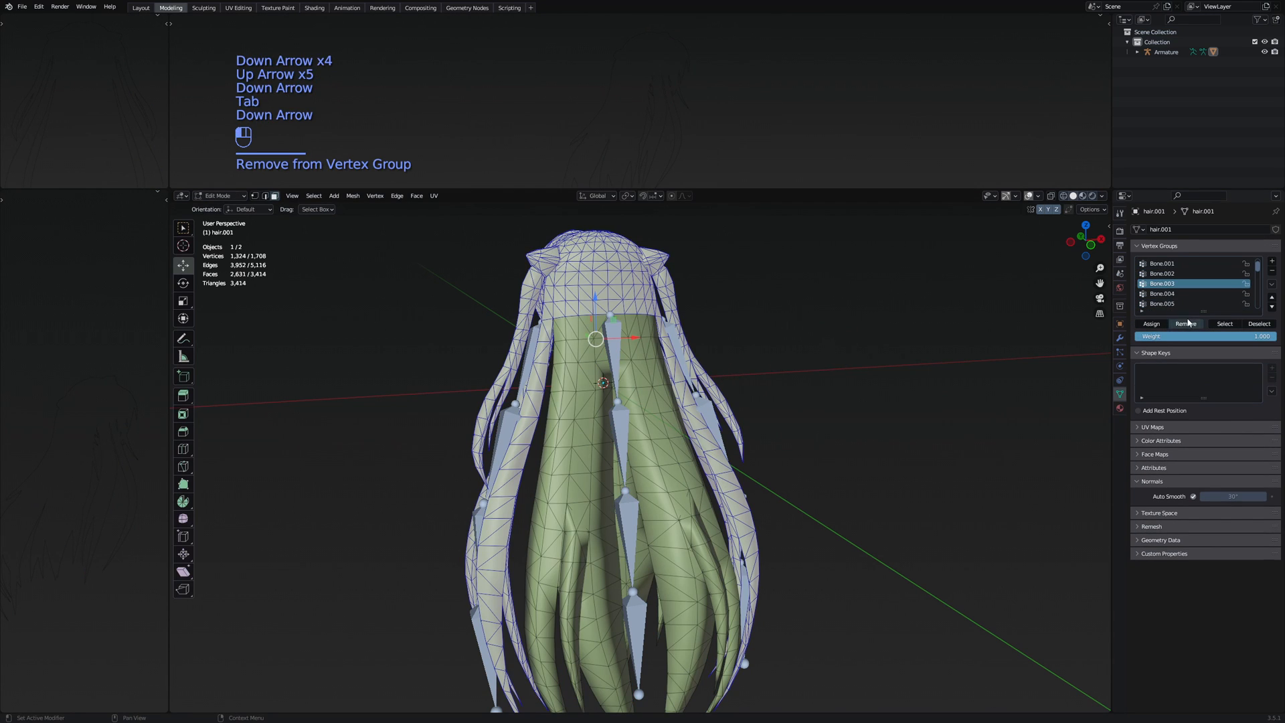
click(1186, 323)
Examine the weights of the Bone.007 to Bone.010 vertex groups along the long side strand
key(Up)
key(Down)
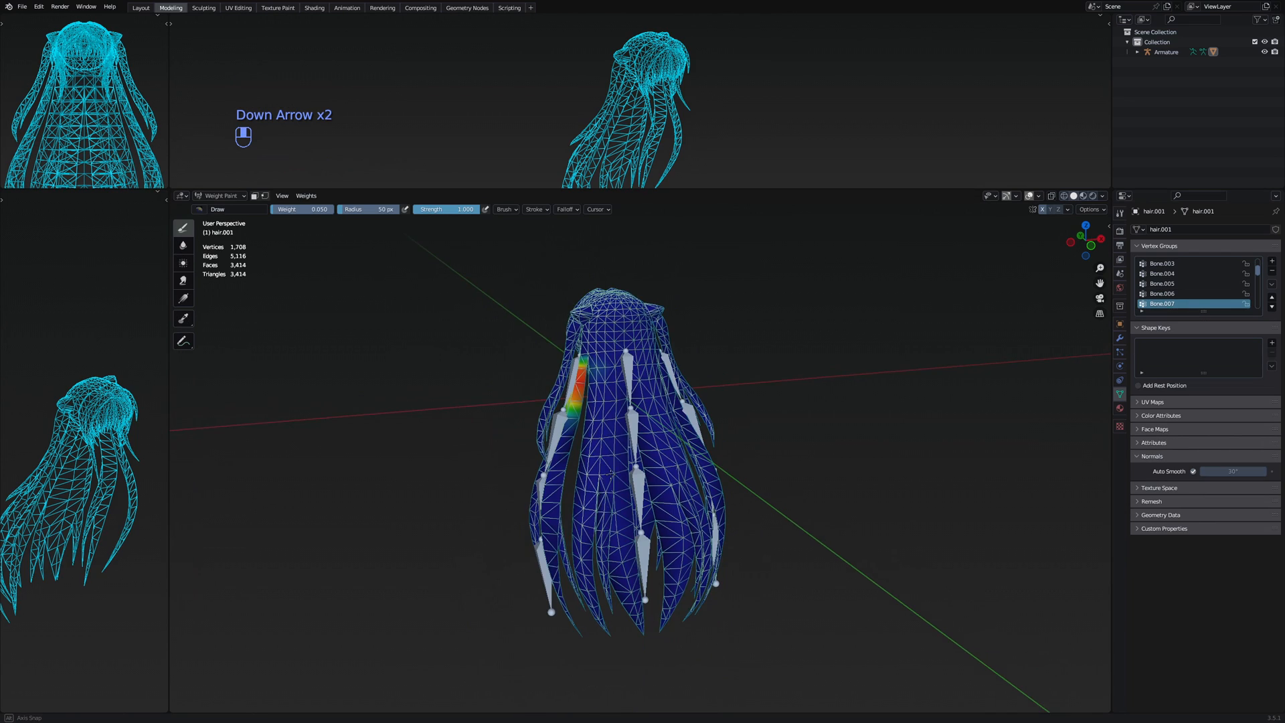
scroll(540, 369, up, 2)
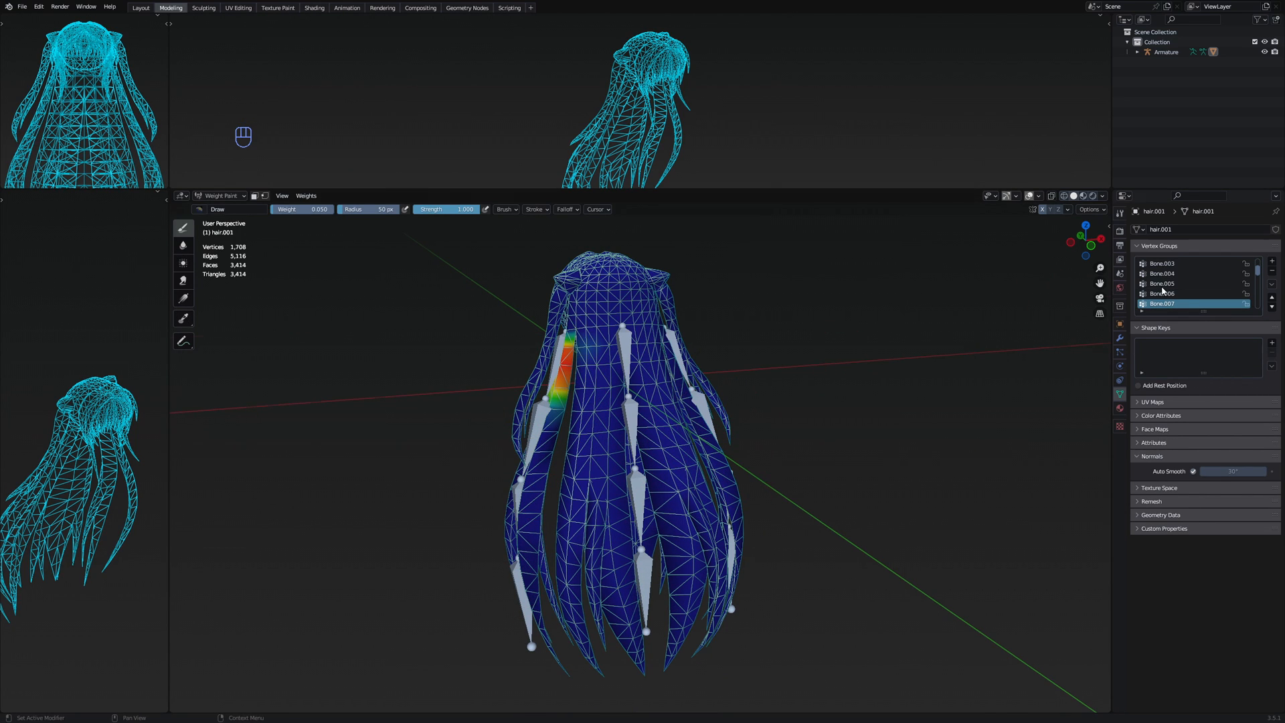
key(Down)
key(Down)
key(Down)
key(Up)
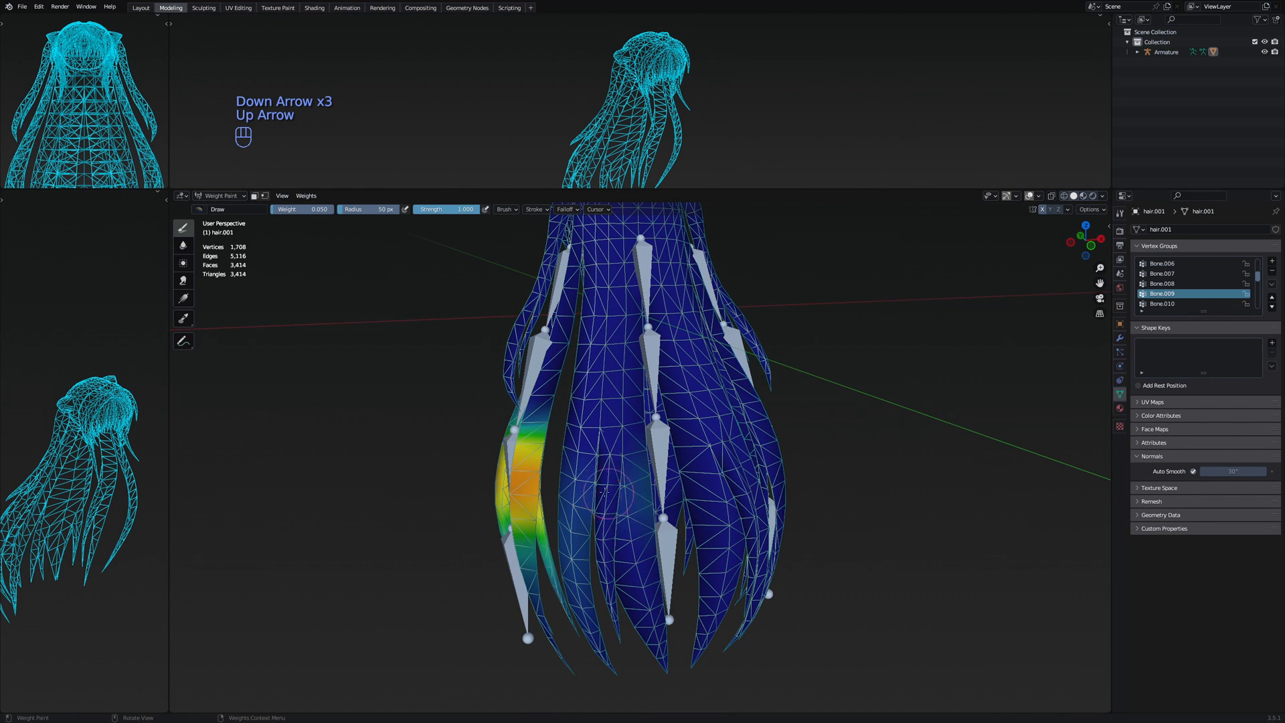
key(Up)
key(Up)
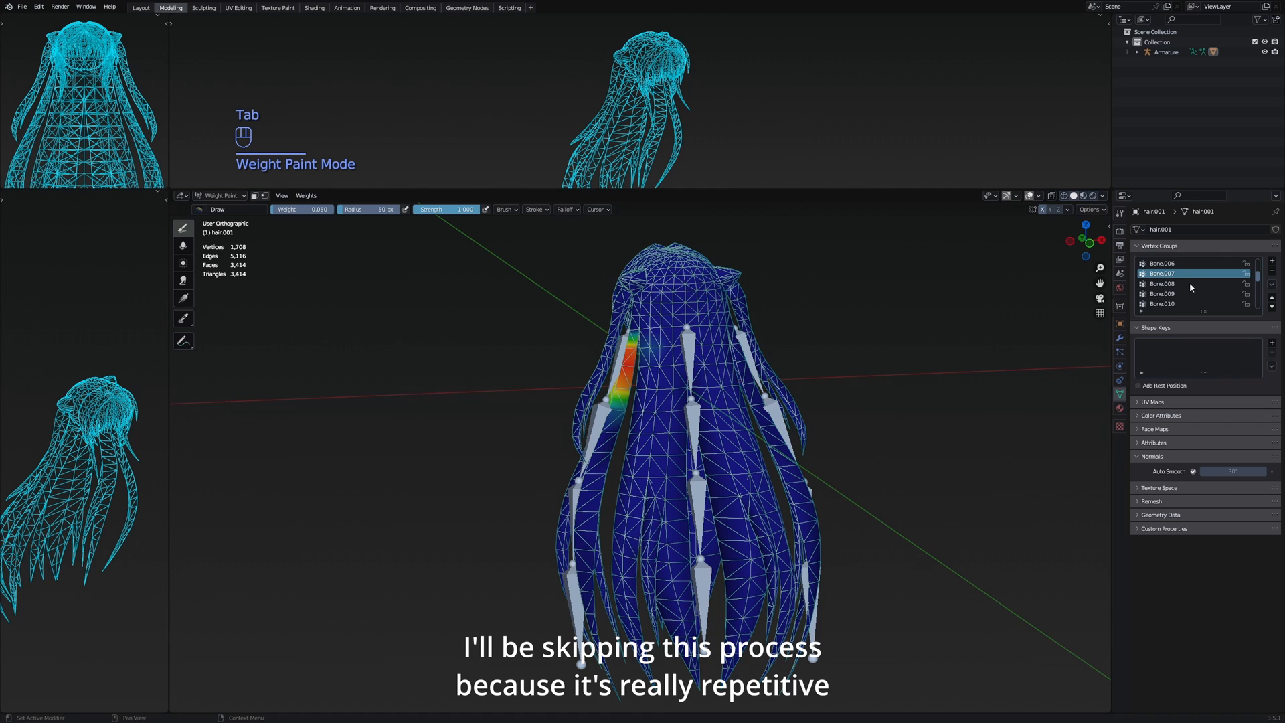
key(Down)
key(Down)
key(Down)
key(Down)
key(Up)
key(Up)
key(Up)
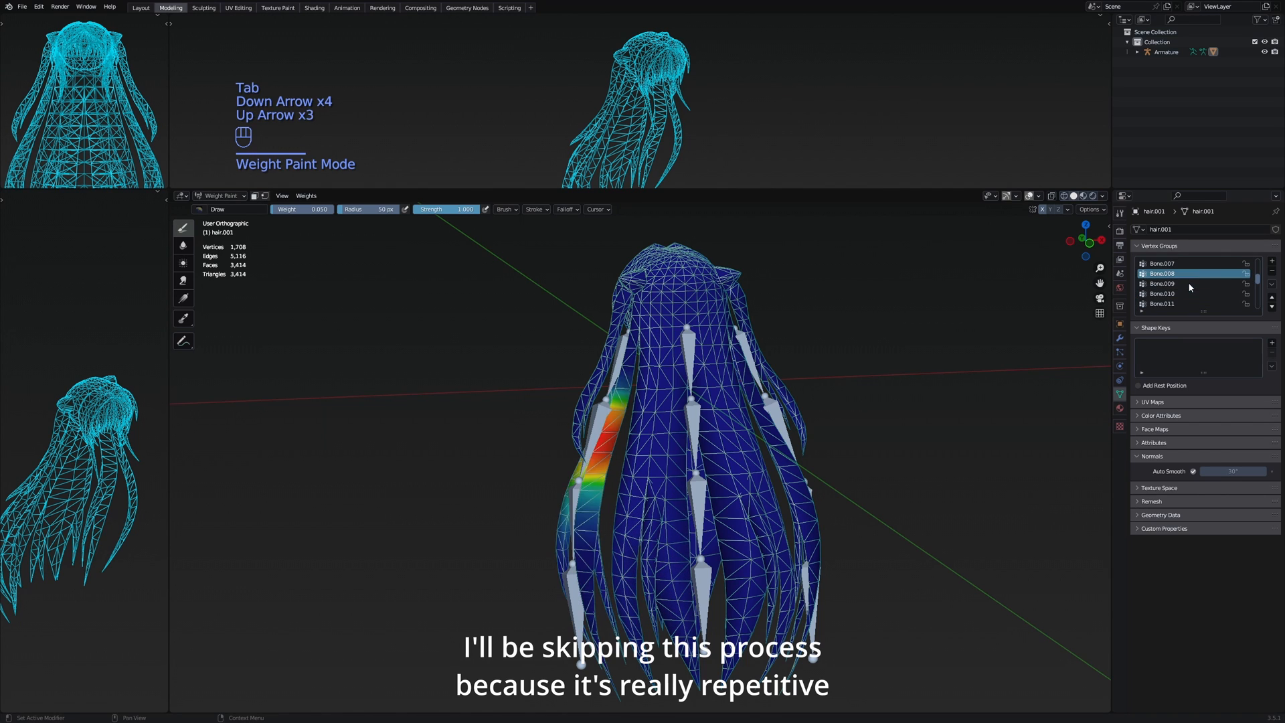
key(Up)
Select the entire hair mesh for Bone.012, except the lower part of the long outer strand that this bone chain drives
key(Tab)
shift+click(803, 388)
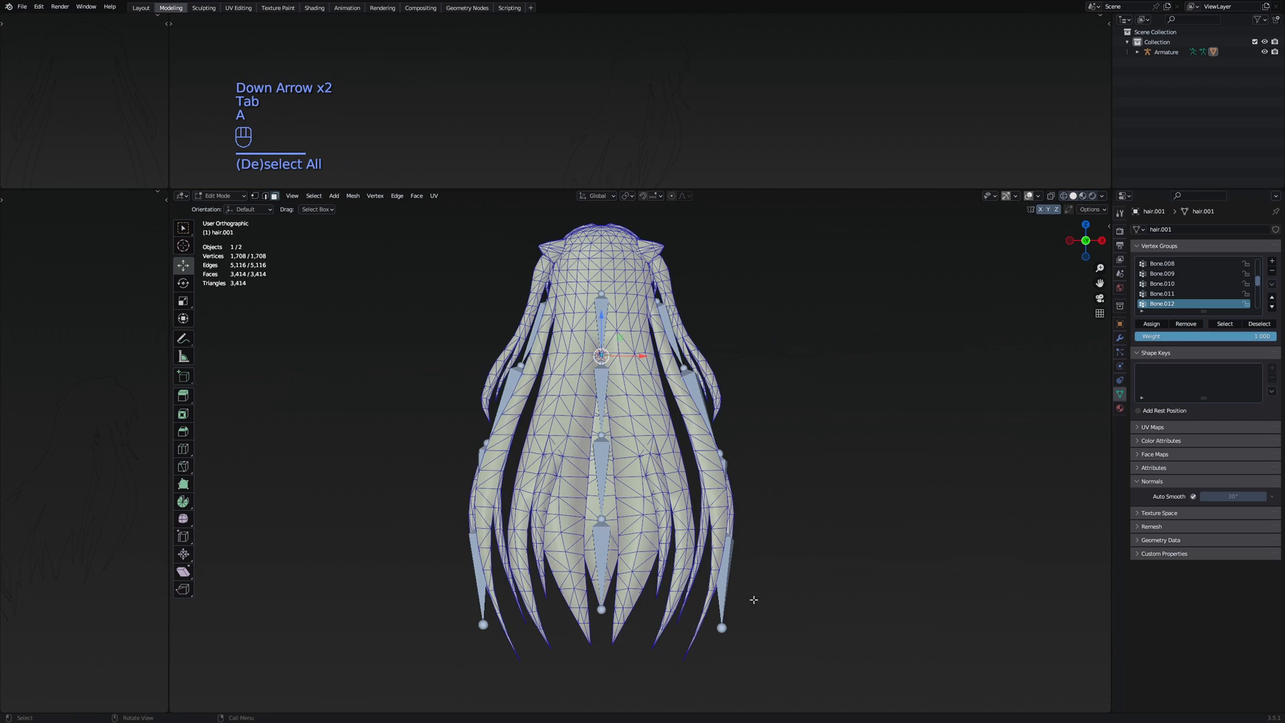
key(a)
scroll(751, 473, up, 6)
key(z)
key(c)
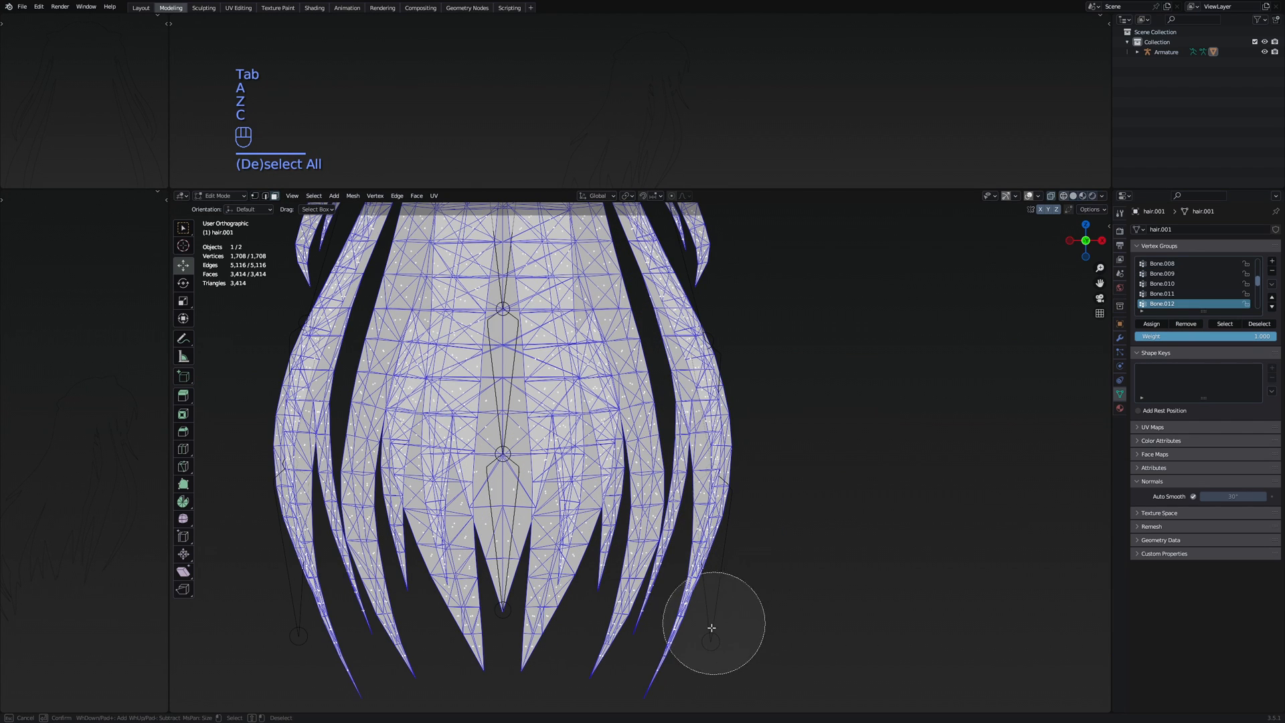
mouse_move(712, 622)
shift+mouse_down()
mouse_move(665, 665)
mouse_move(685, 645)
mouse_move(720, 489)
mouse_move(707, 324)
shift+mouse_up()
right_click(726, 325)
Deselect the rest of that outer strand from its middle up to where it meets the head
shift+middle_drag(750, 337, 803, 481)
scroll(806, 435, up, 2)
key(c)
scroll(789, 435, up, 2)
key(c)
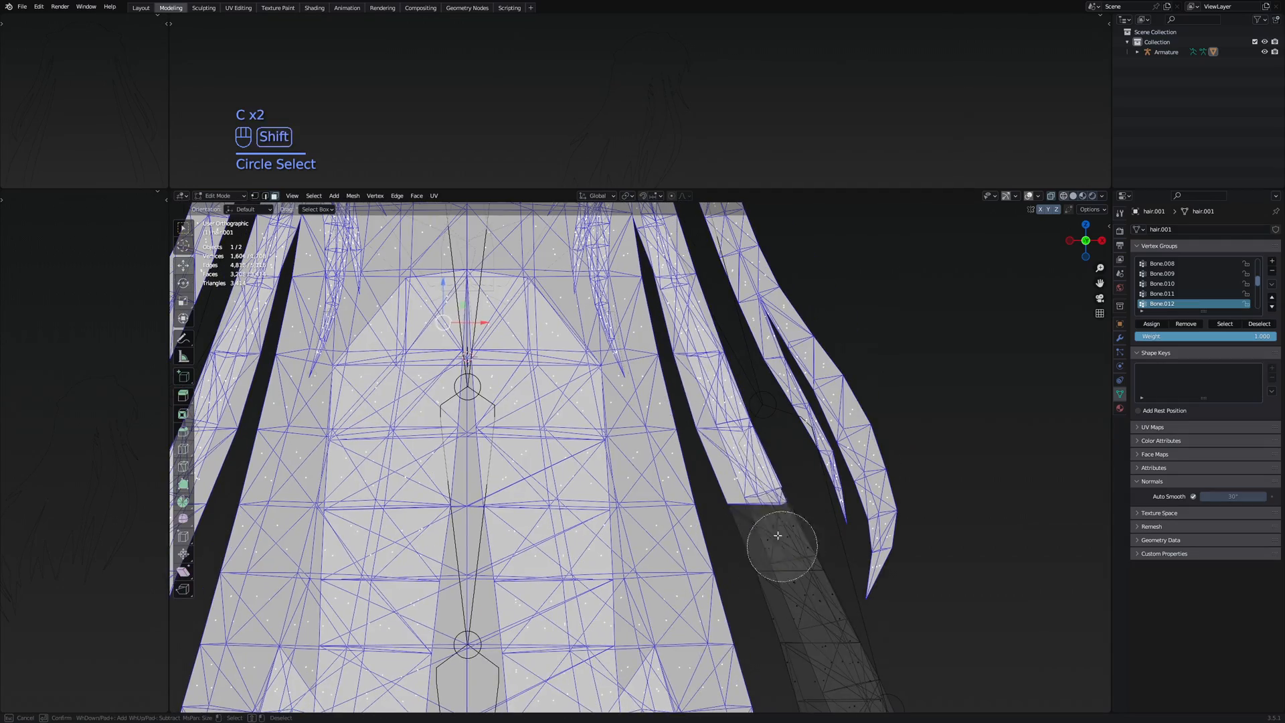
shift+drag(777, 536, 723, 326)
shift+middle_drag(725, 344, 771, 591)
key(c)
shift+drag(770, 579, 705, 393)
scroll(743, 419, down, 3)
Examine the Bone.012 weights and those of the following bones on the outer strand in Weight Paint mode
key(Tab)
key(z)
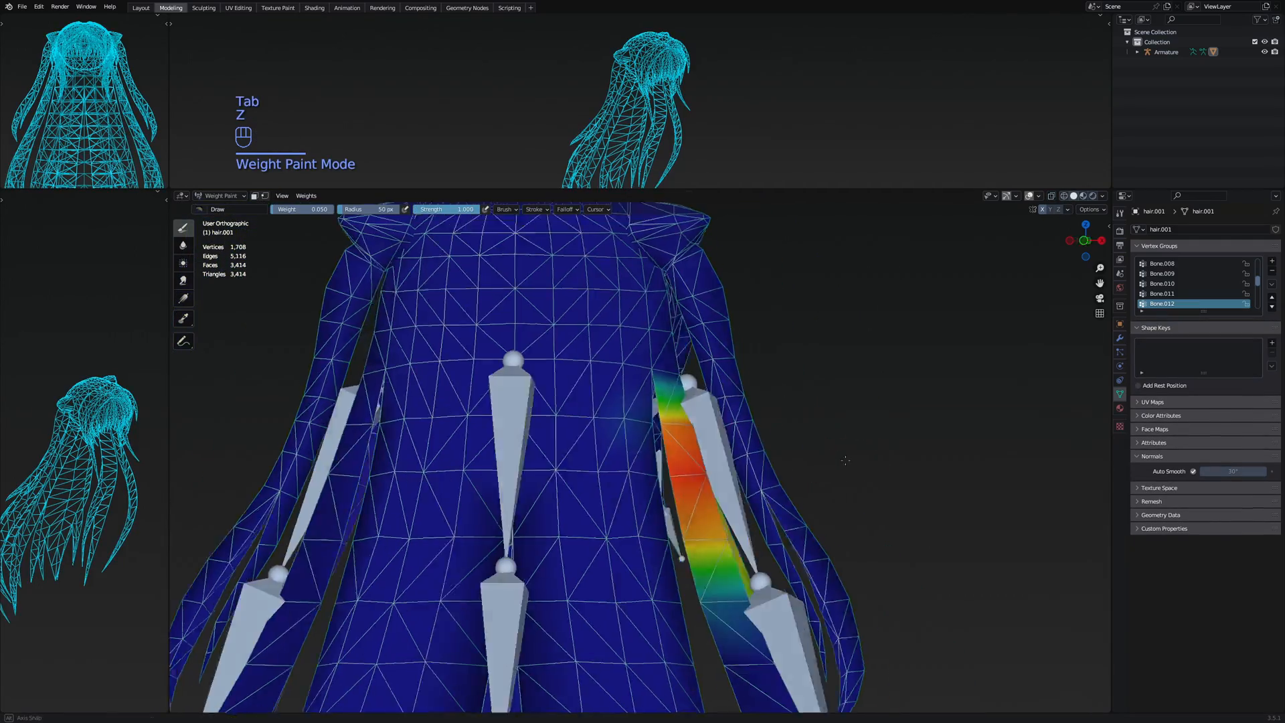
key(Tab)
mouse_move(749, 423)
middle_down()
mouse_move(806, 404)
mouse_move(785, 467)
mouse_move(727, 494)
middle_up()
key(Tab)
key(Up)
key(Down)
key(Down)
key(Down)
key(Down)
key(Down)
key(Up)
key(Up)
key(Up)
key(Up)
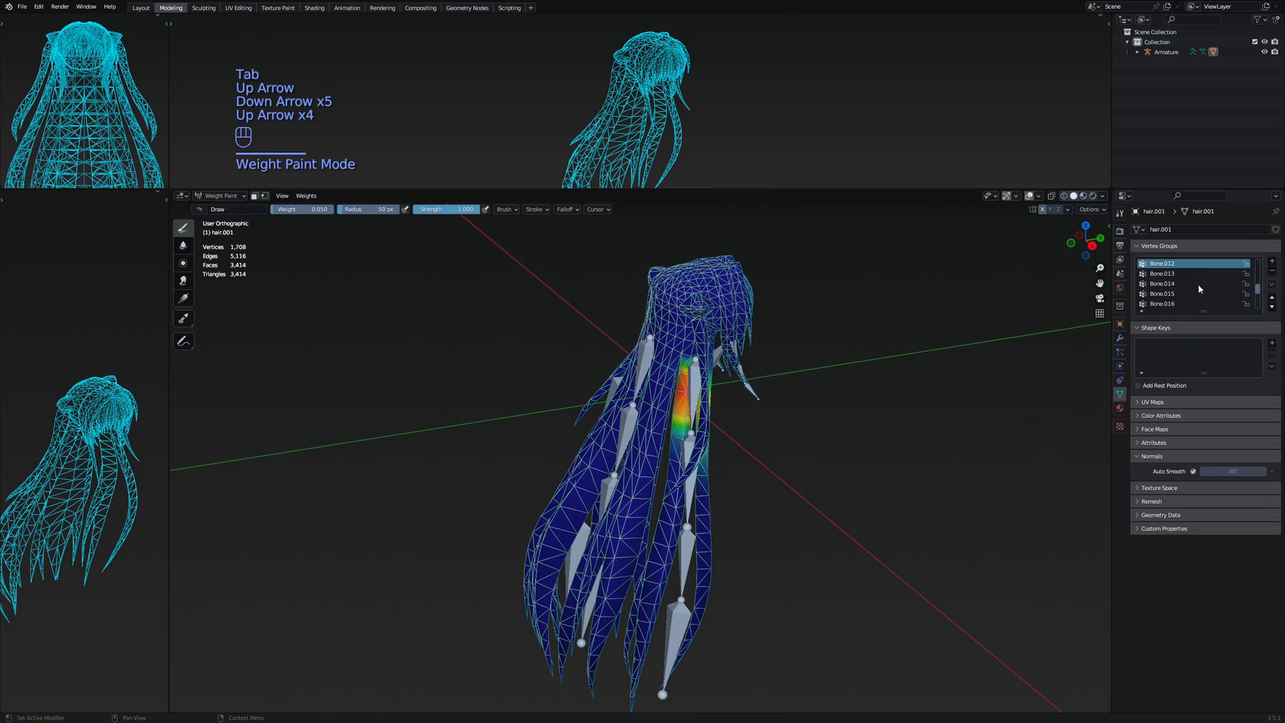
Remove the selected vertices outside the strand from the Bone.012 and Bone.013 vertex groups
middle_drag(771, 399, 774, 388)
key(Tab)
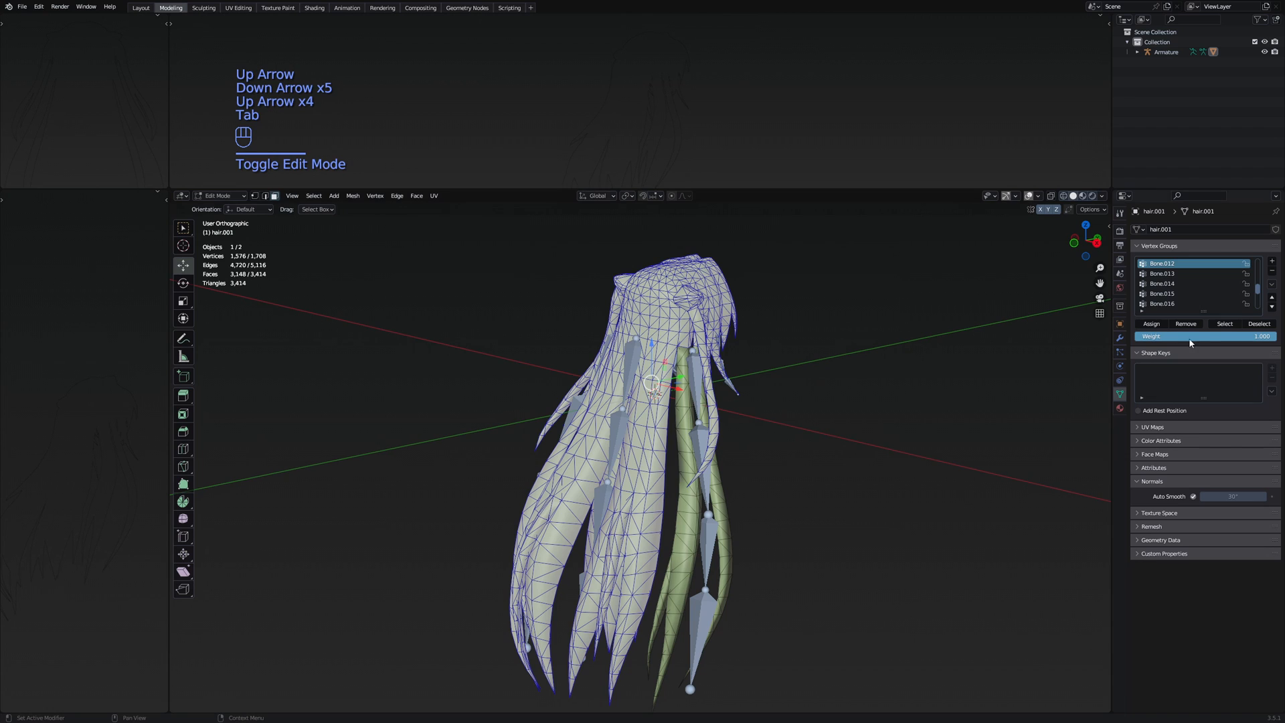
key(Down)
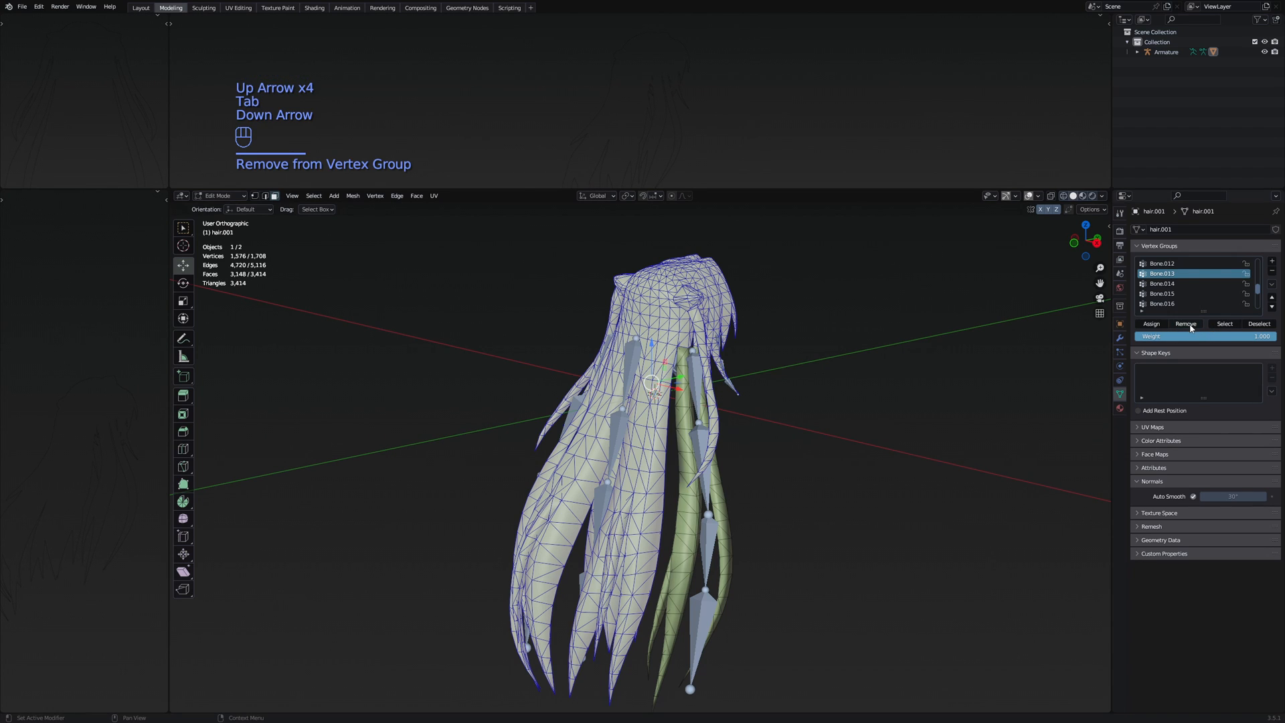
Examine the weights of the remaining vertex groups, including Bone.019 and Bone.020 on the short front locks
key(Tab)
key(Down)
key(Down)
key(Down)
key(Down)
key(Down)
key(Up)
key(Down)
key(Down)
key(Up)
key(Down)
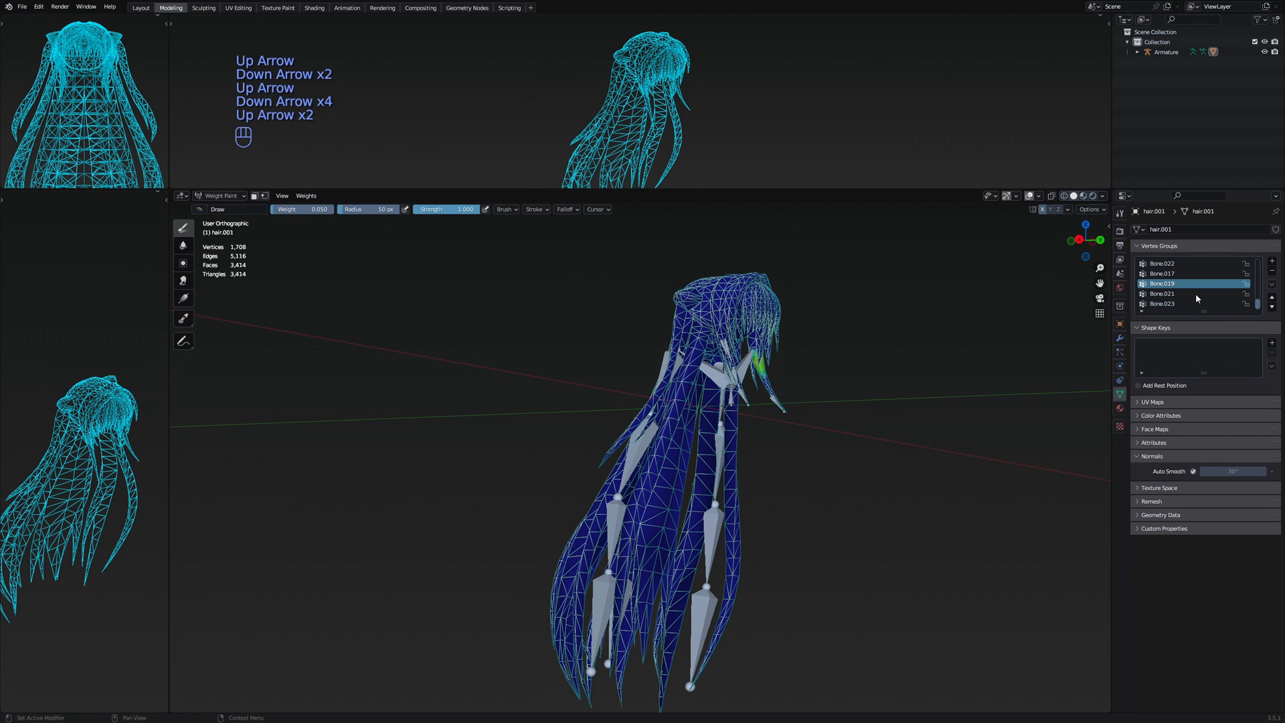
key(Up)
key(Up)
key(Up)
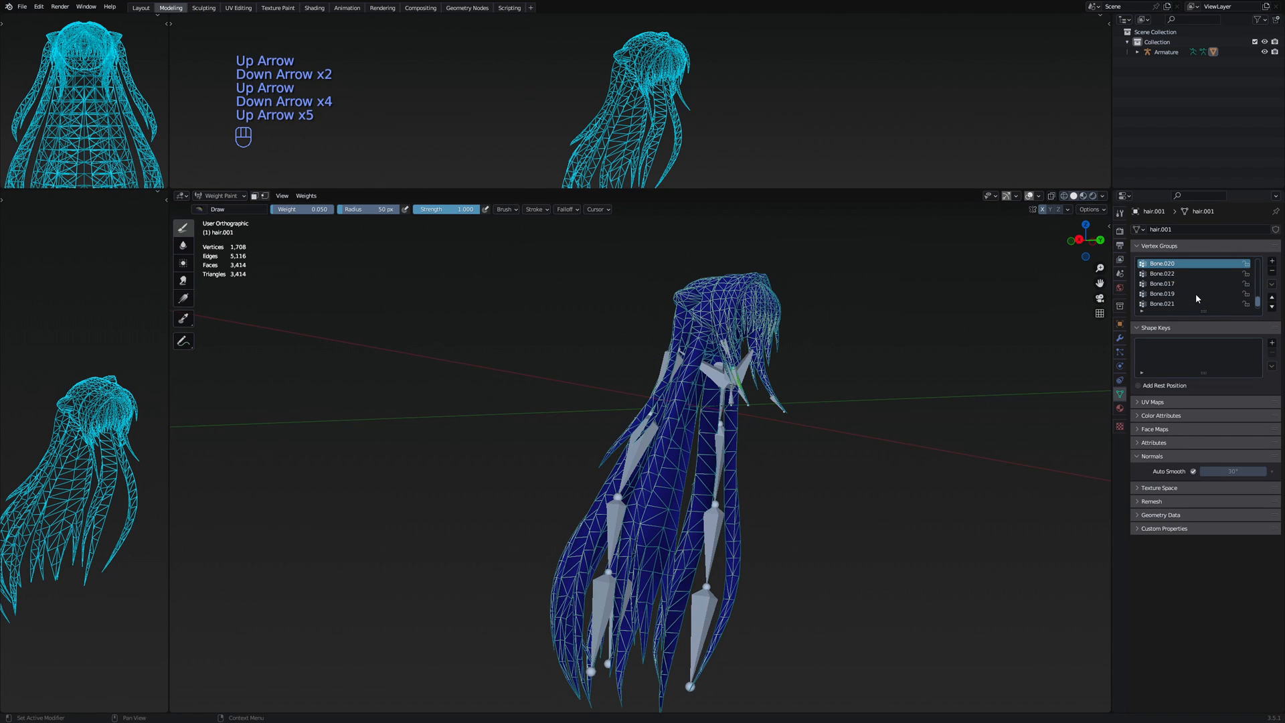
key(z)
key(KP_5)
middle_drag(827, 418, 736, 423)
Return to Object Mode and select both the hair mesh and the armature
click(223, 199)
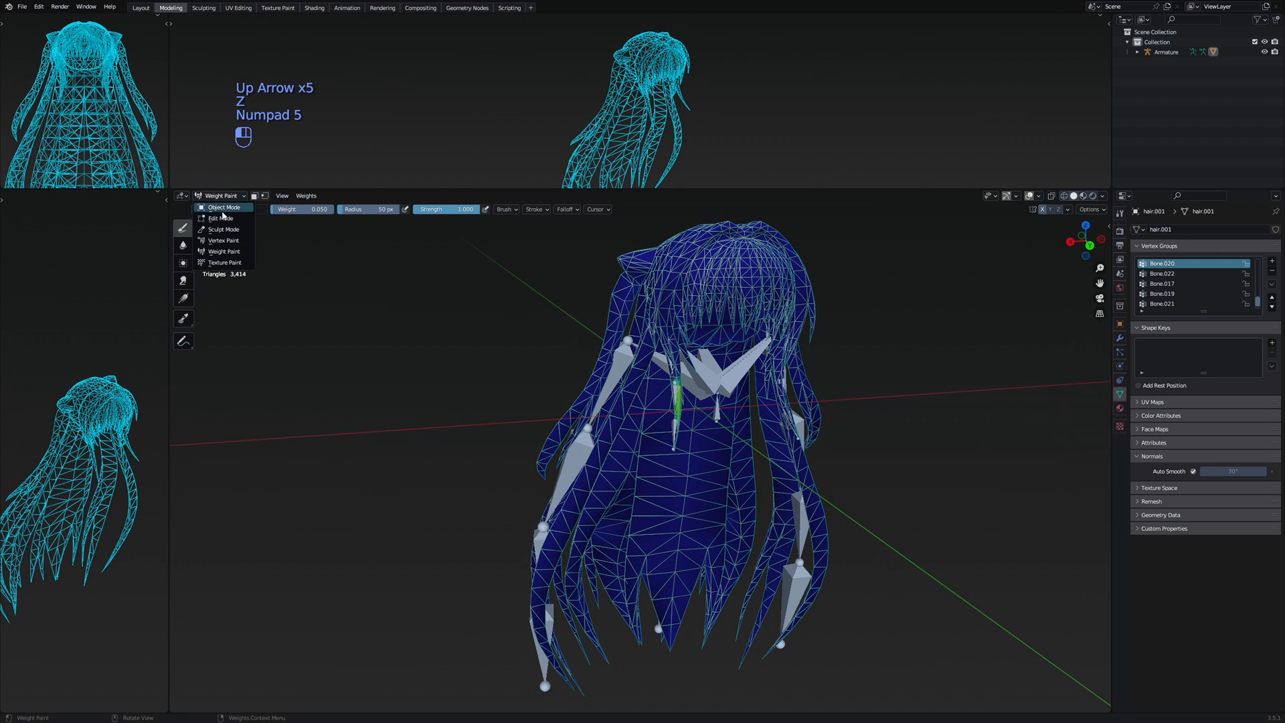
click(222, 210)
scroll(813, 411, down, 2)
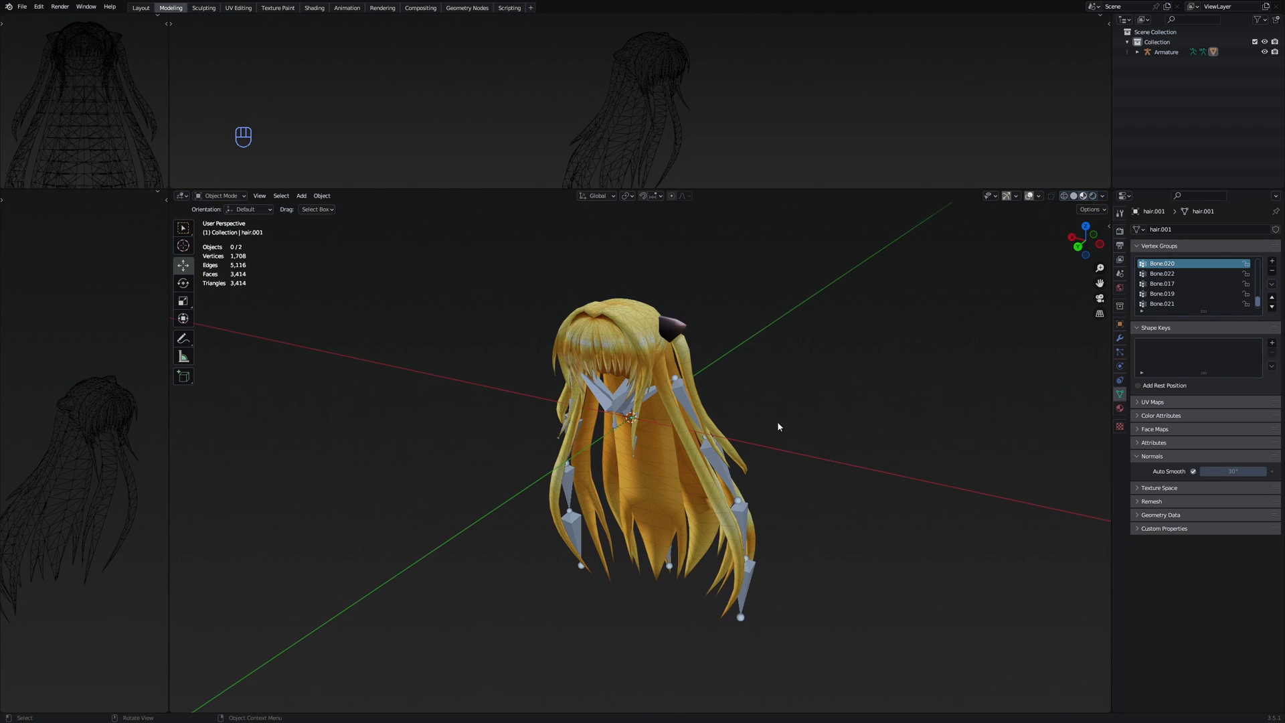
drag(858, 551, 507, 281)
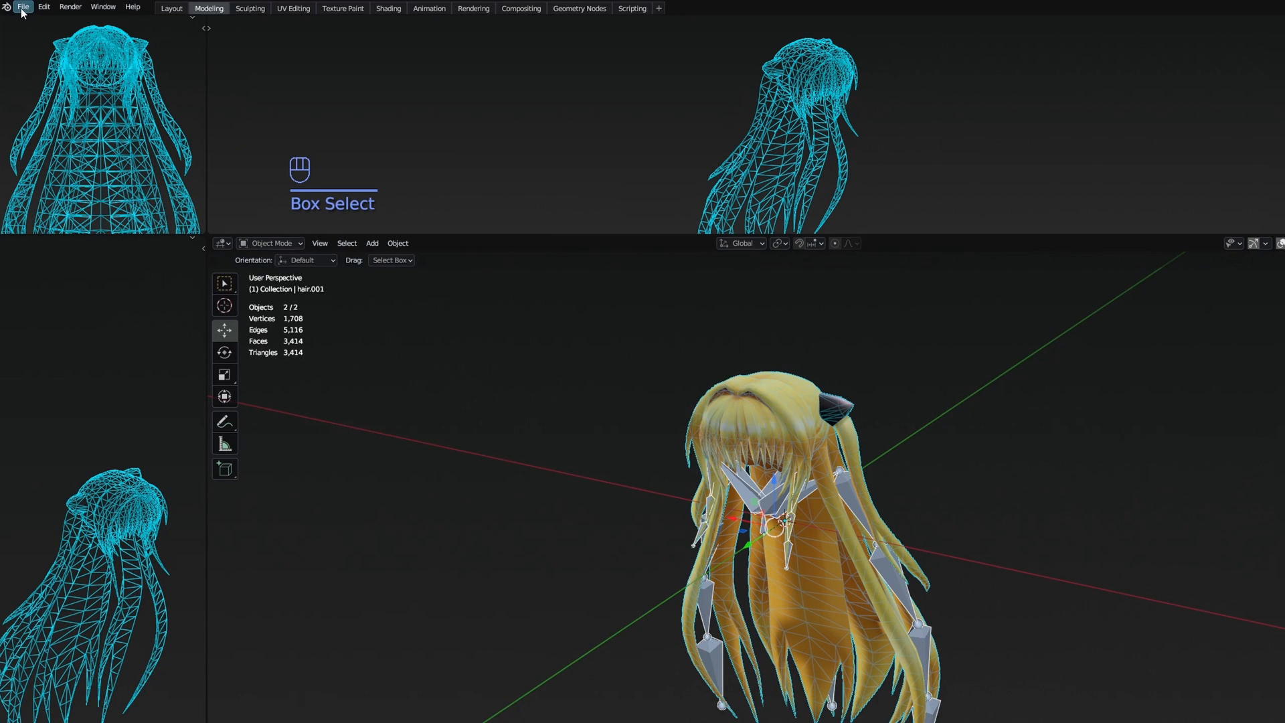
Start an FBX export and limit it to the selected objects
click(23, 6)
mouse_move(67, 186)
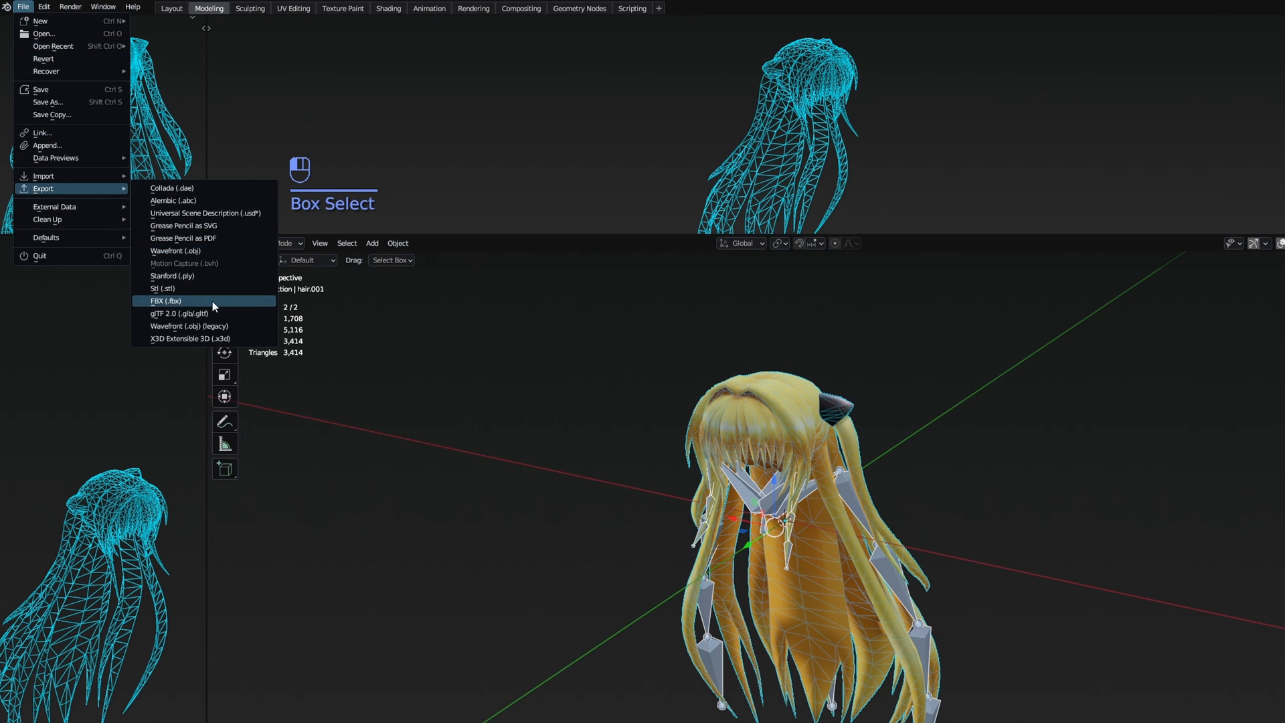
click(211, 301)
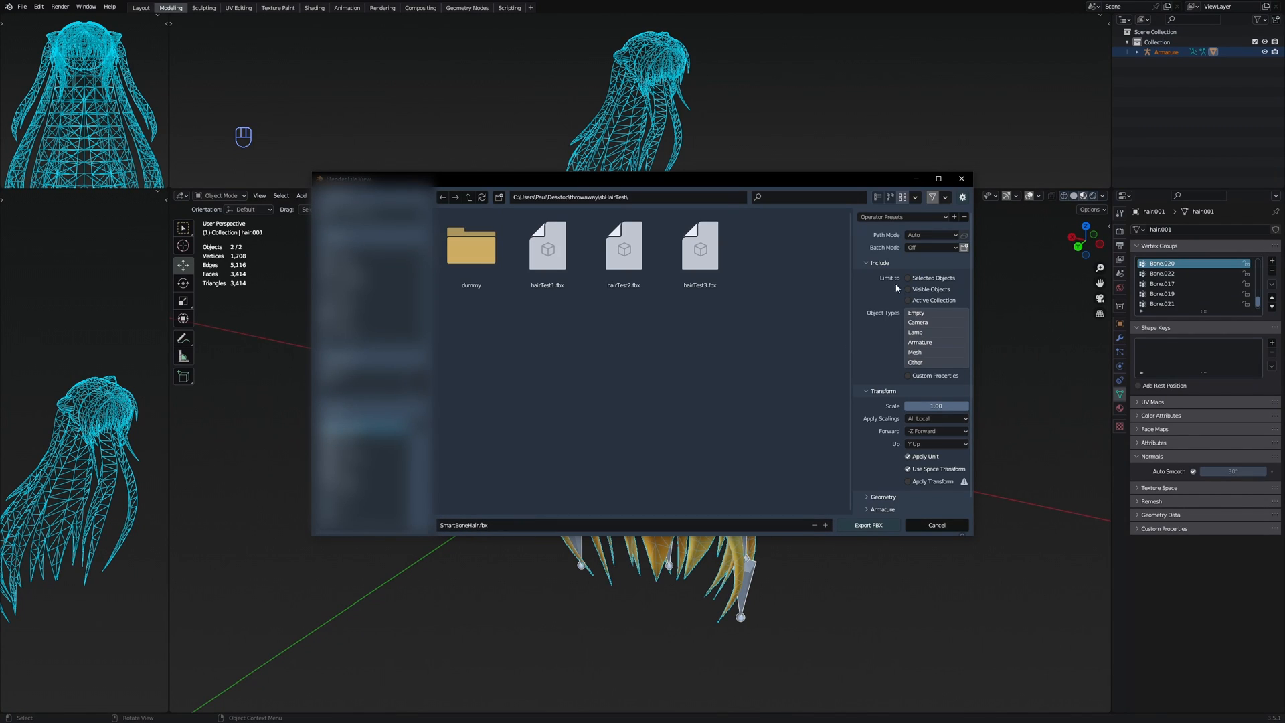
click(935, 279)
Set the export scale to 0.05 and the forward axis to Z Forward
click(943, 406)
text(0.01)
key(Return)
click(936, 431)
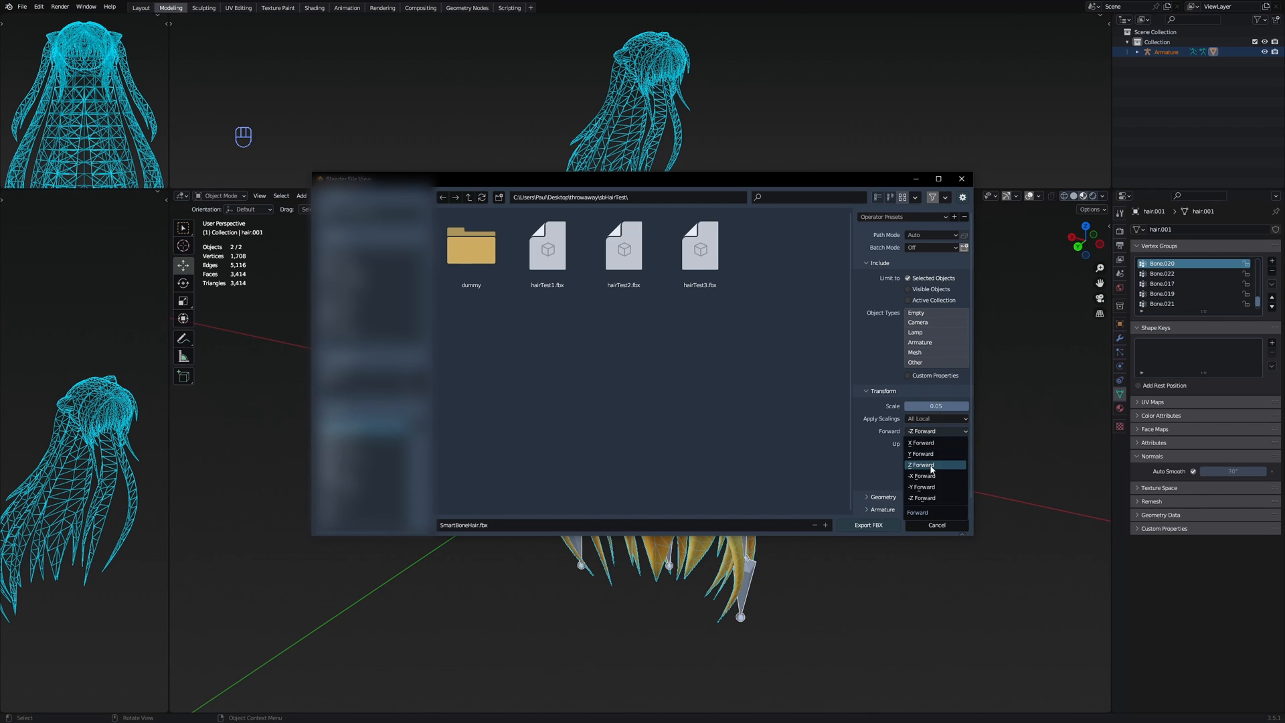
click(928, 469)
scroll(892, 457, down, 1)
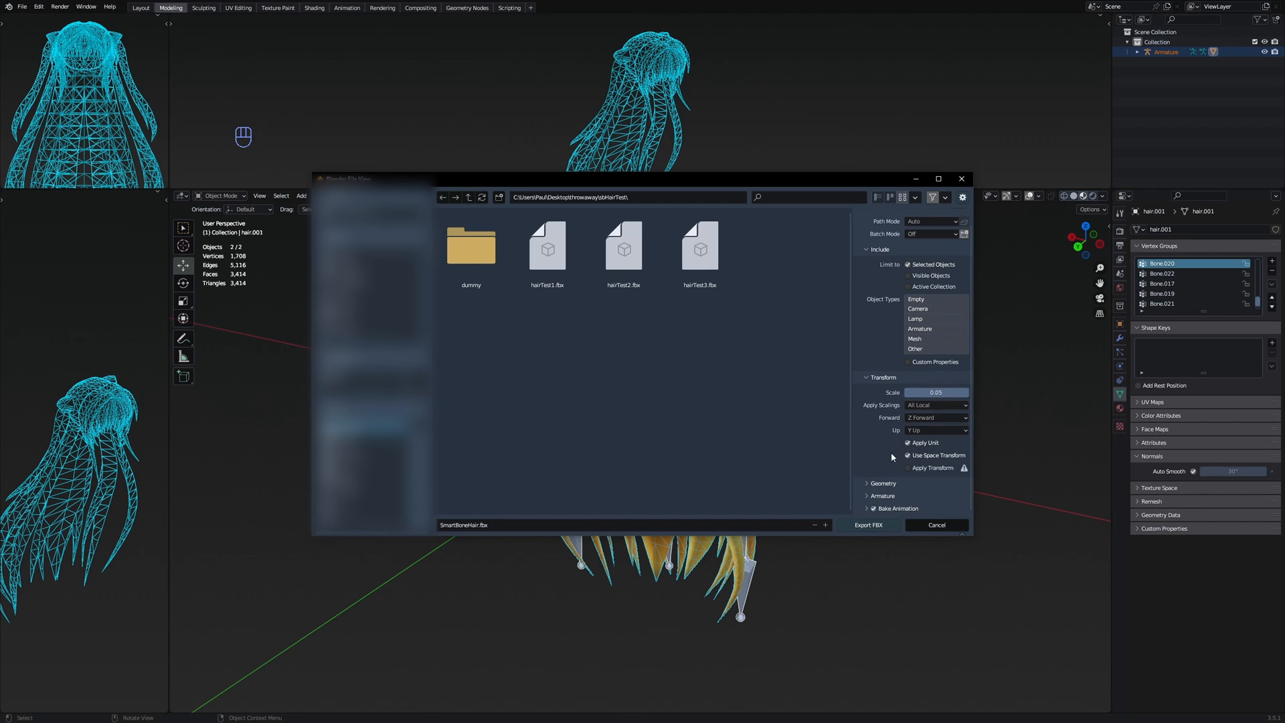
Enable Apply Transform for the FBX export, limit the armature to deform bones without leaf bones, and turn off Bake Animation
click(931, 471)
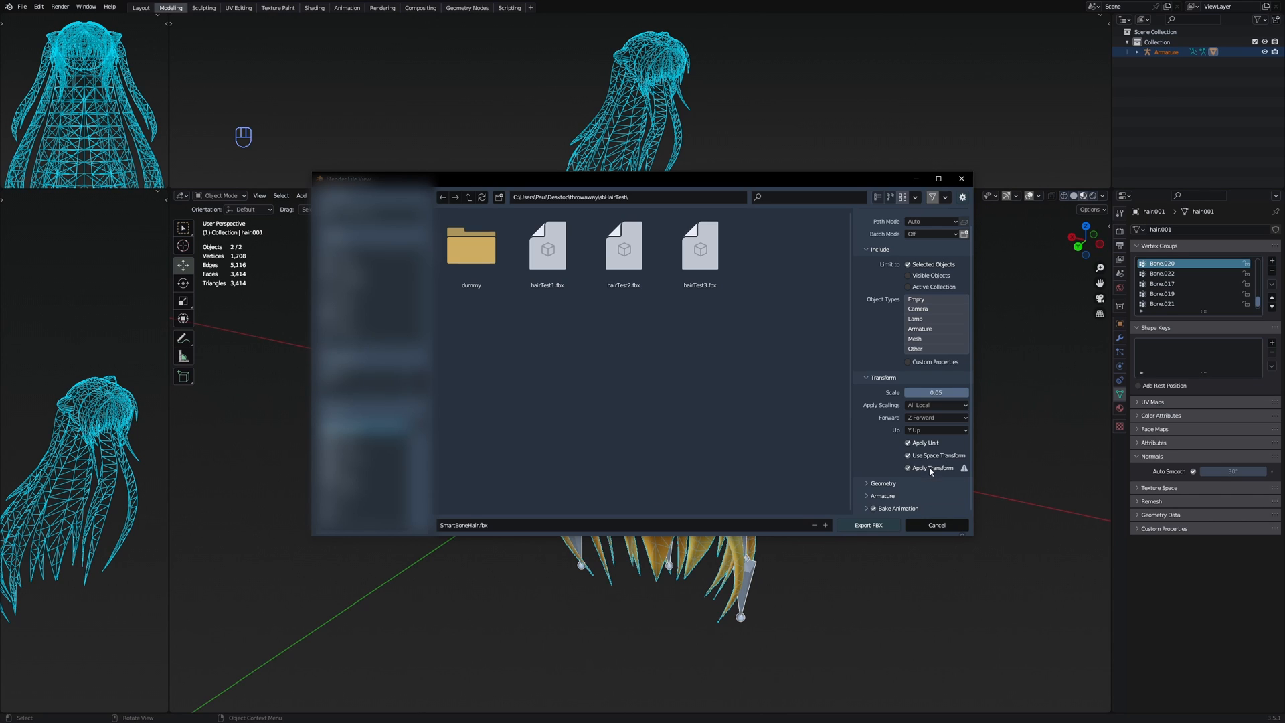
click(883, 483)
scroll(880, 401, down, 4)
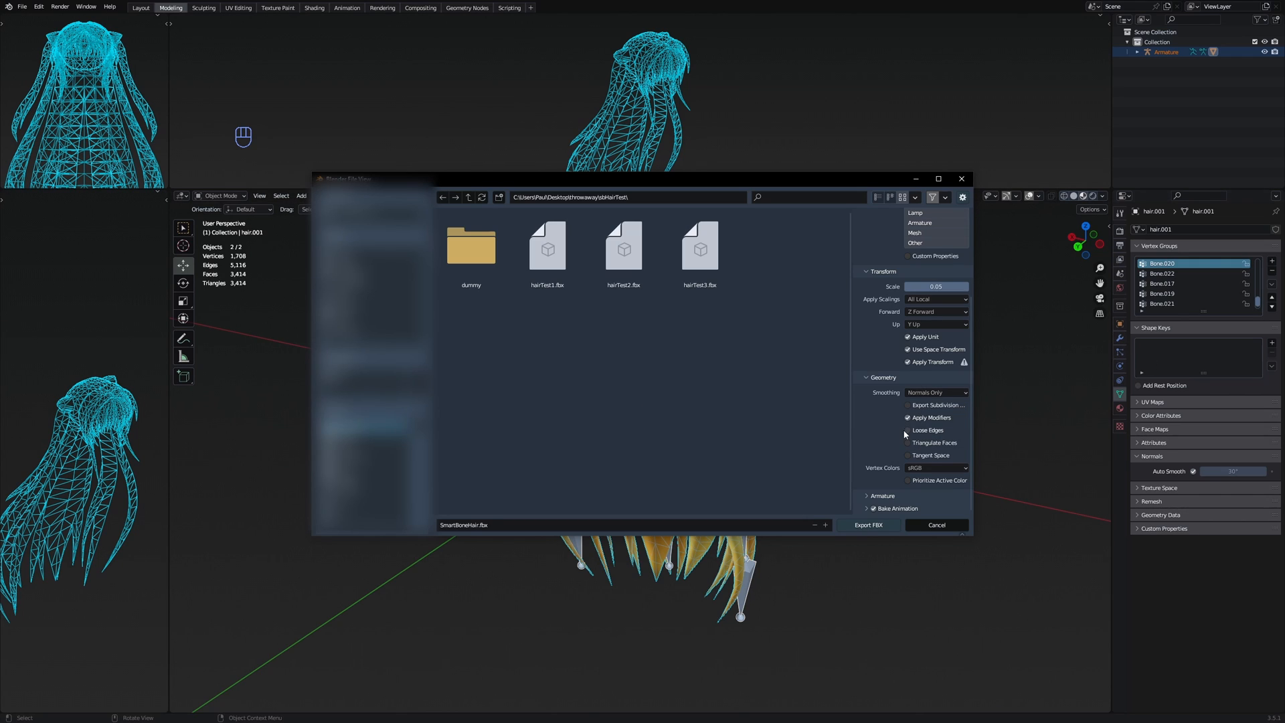
click(882, 495)
scroll(886, 494, down, 3)
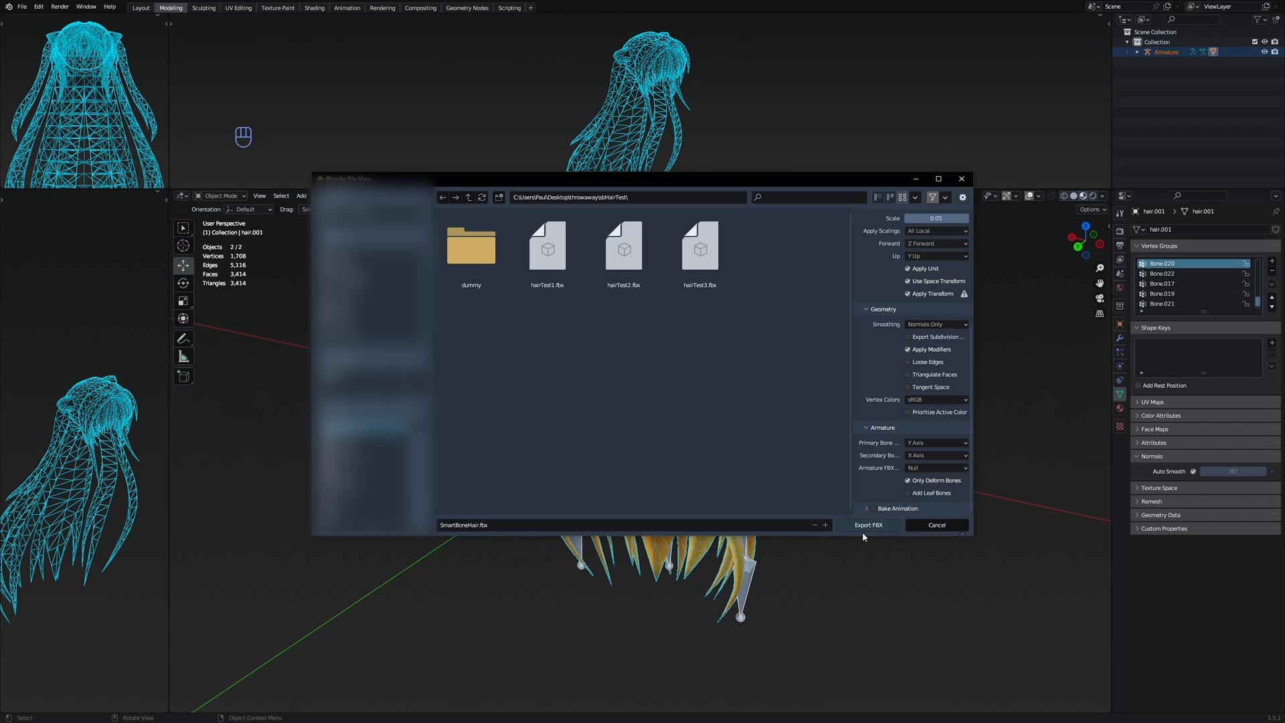
Export the hair and armature as SmartBoneHair.fbx, deselect everything and save the Blender file
click(869, 526)
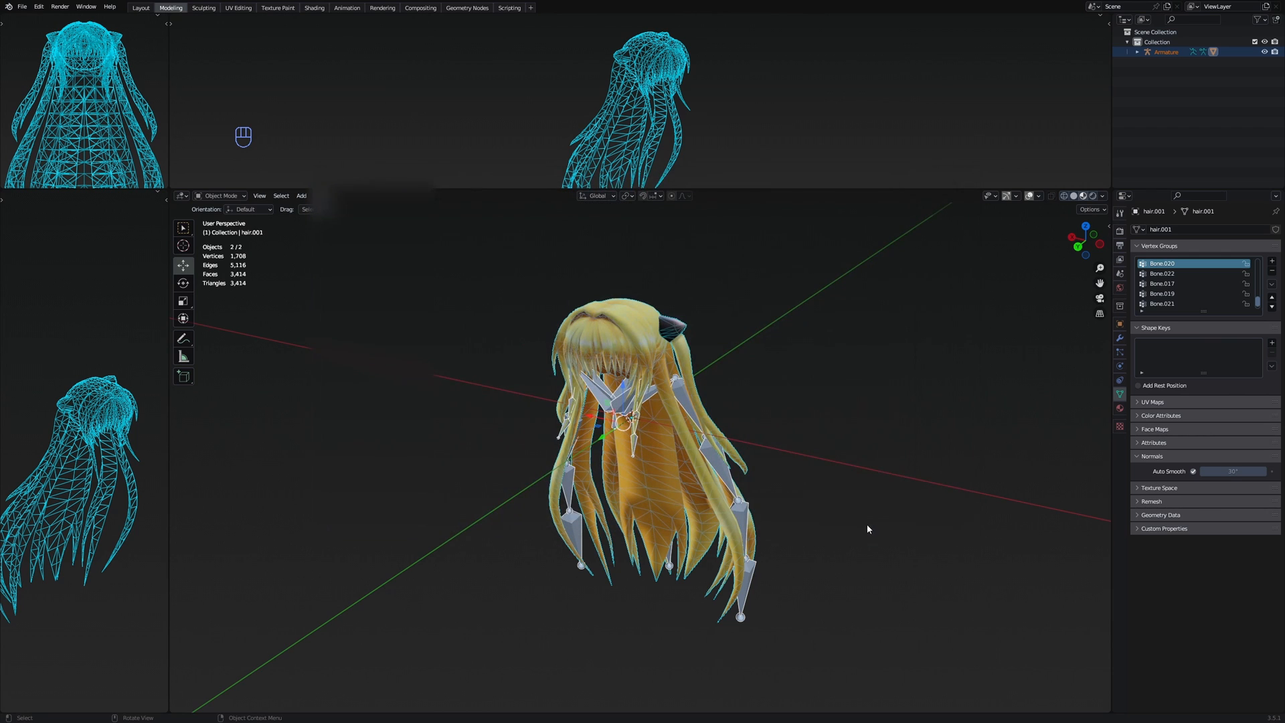
click(808, 475)
key(ctrl+s)
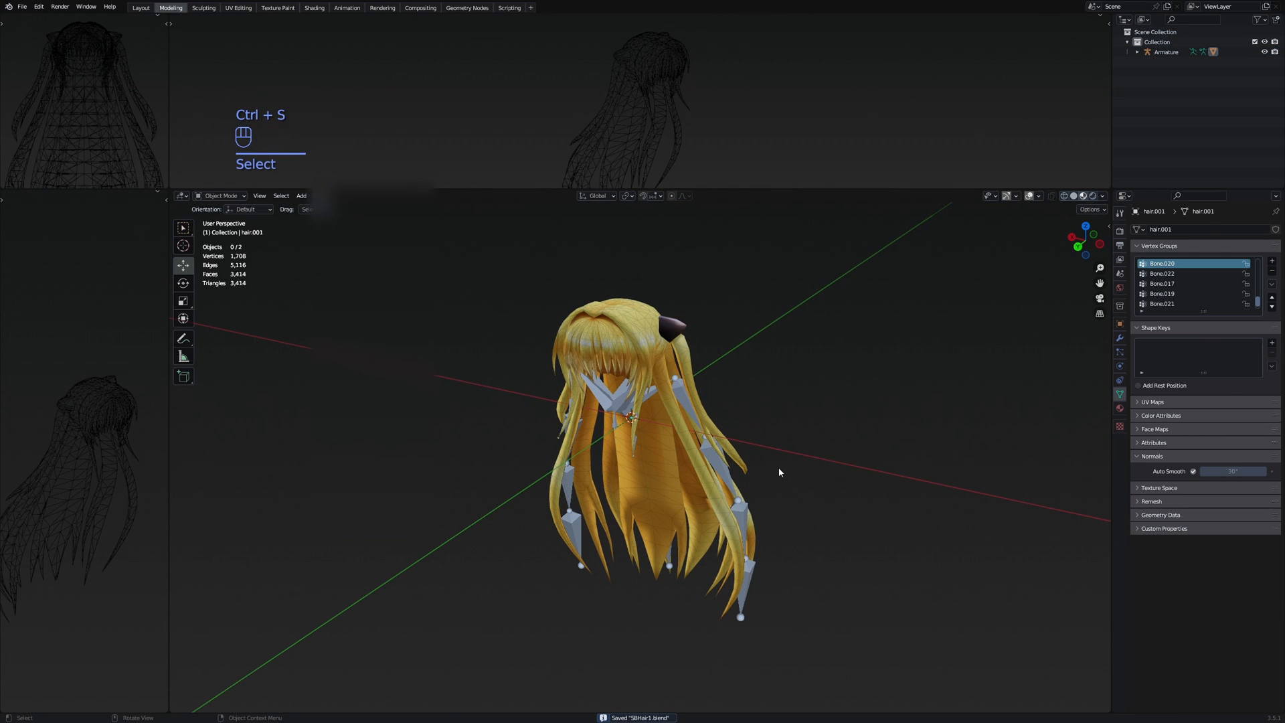
Switch to Roblox Studio and load SmartBoneHair.fbx into the 3D importer
key(alt+Tab)
key(s)
key(a)
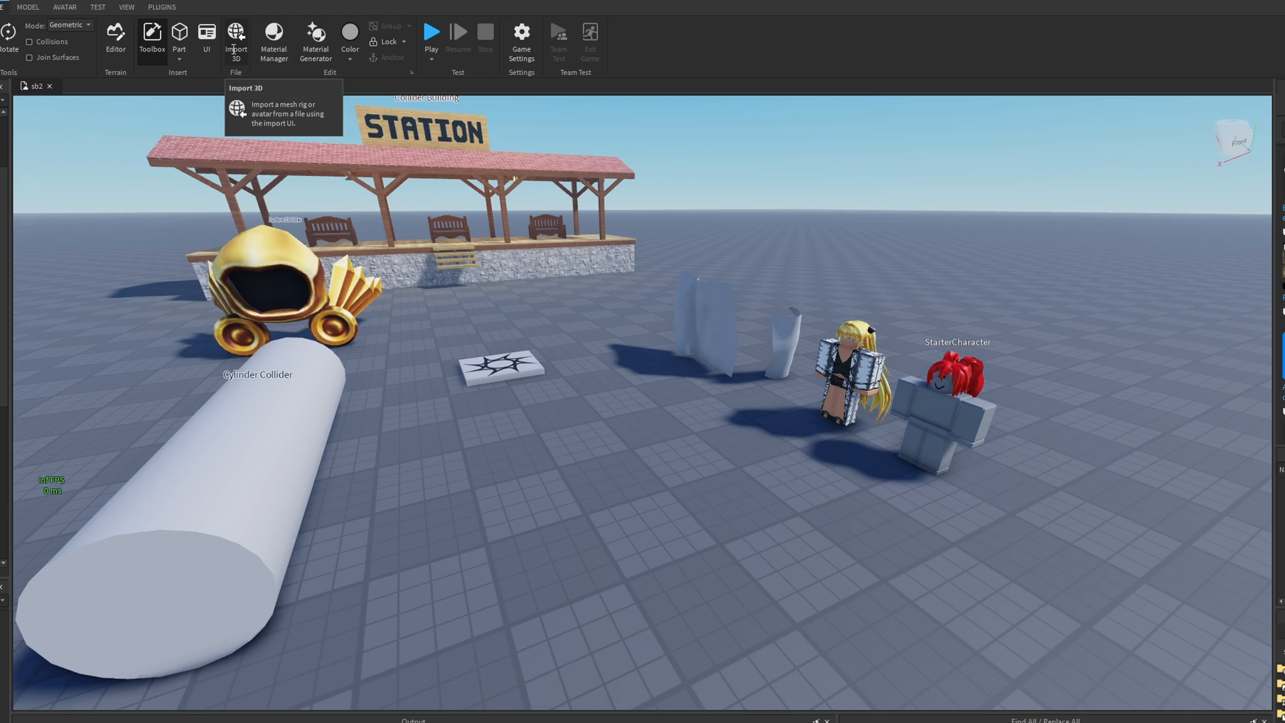
click(234, 48)
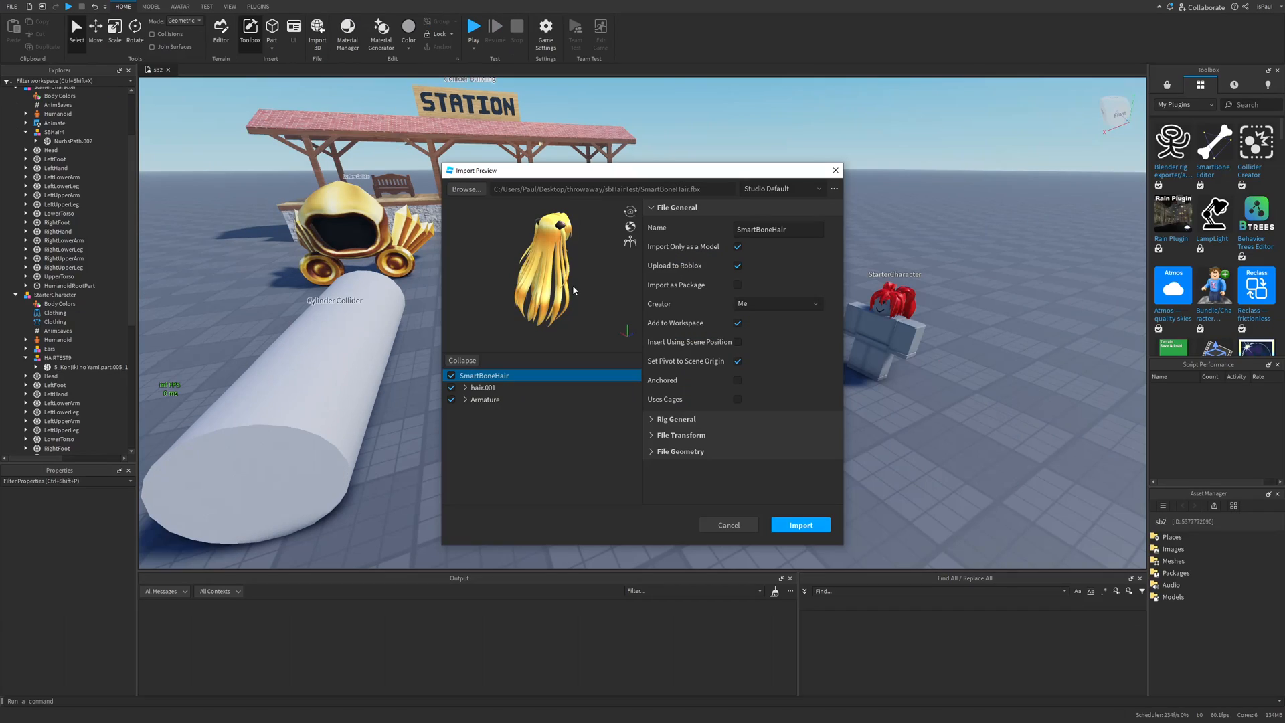
Inspect the hair mesh, the Armature and its root Bone in the import preview from several angles
drag(573, 284, 545, 246)
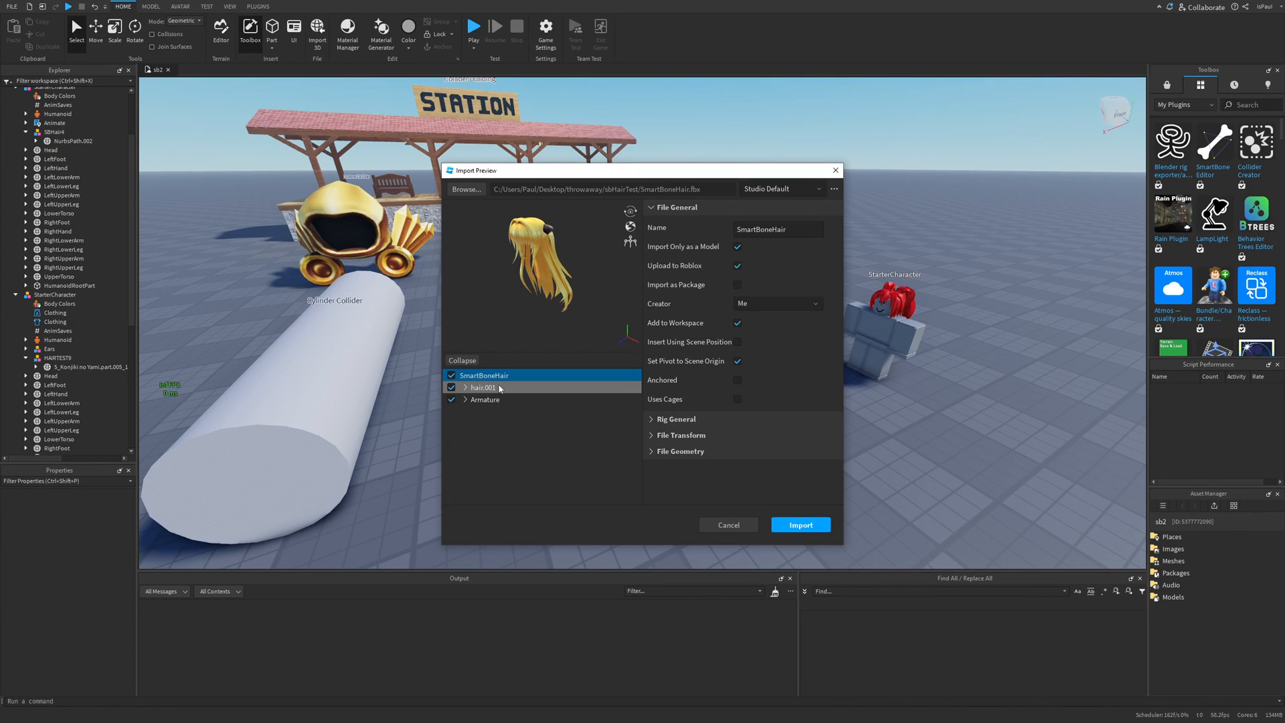
click(480, 388)
click(484, 400)
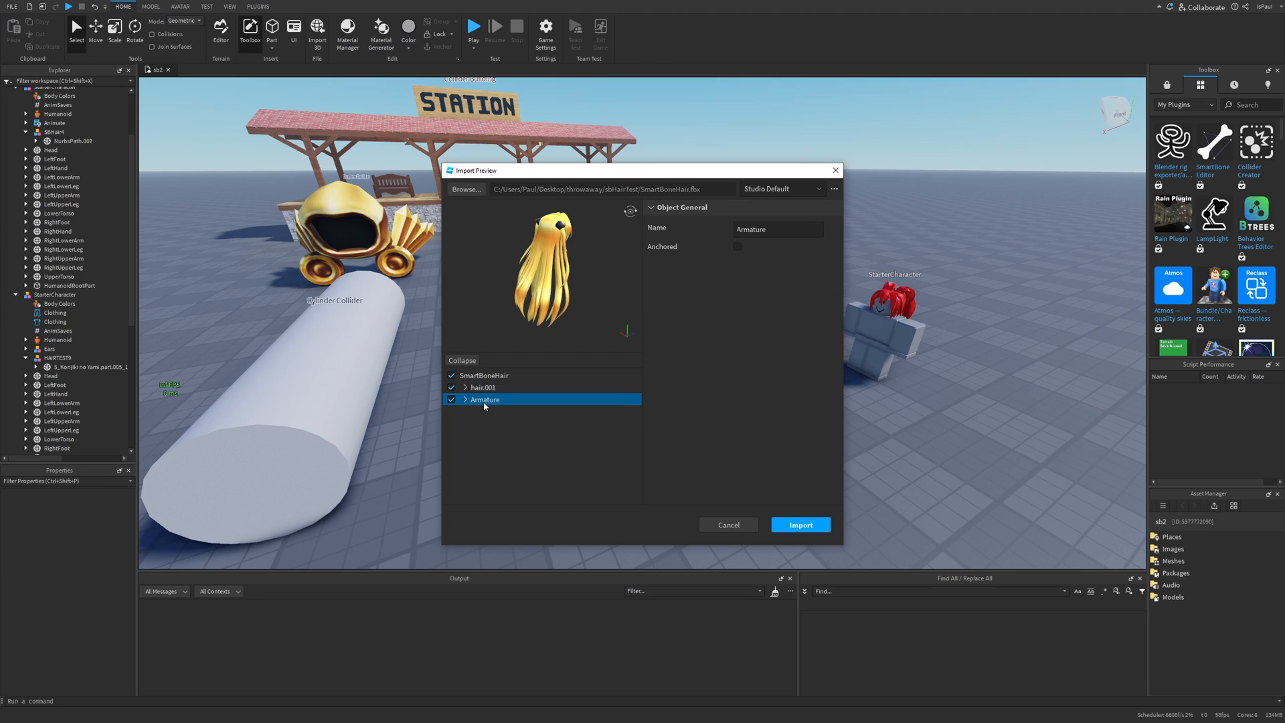
click(466, 400)
click(487, 411)
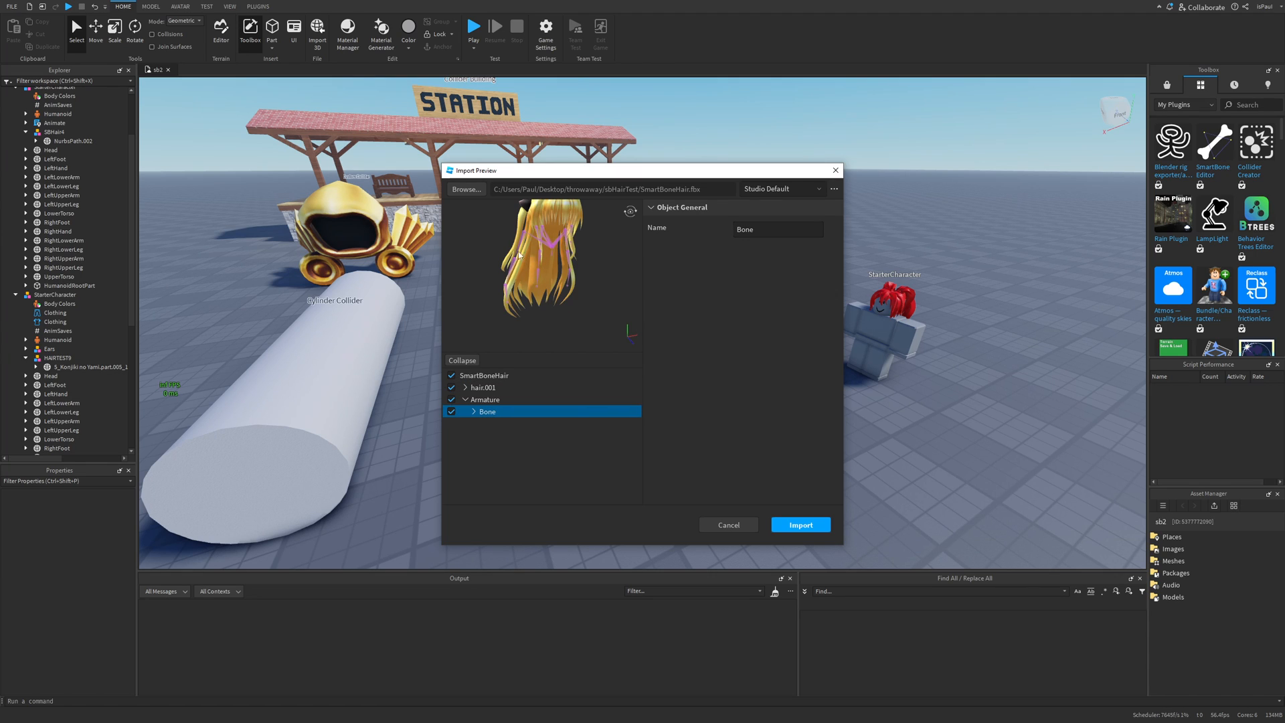
drag(524, 250, 534, 290)
Turn off Upload to Roblox for the SmartBoneHair file and import it into the workspace
click(512, 378)
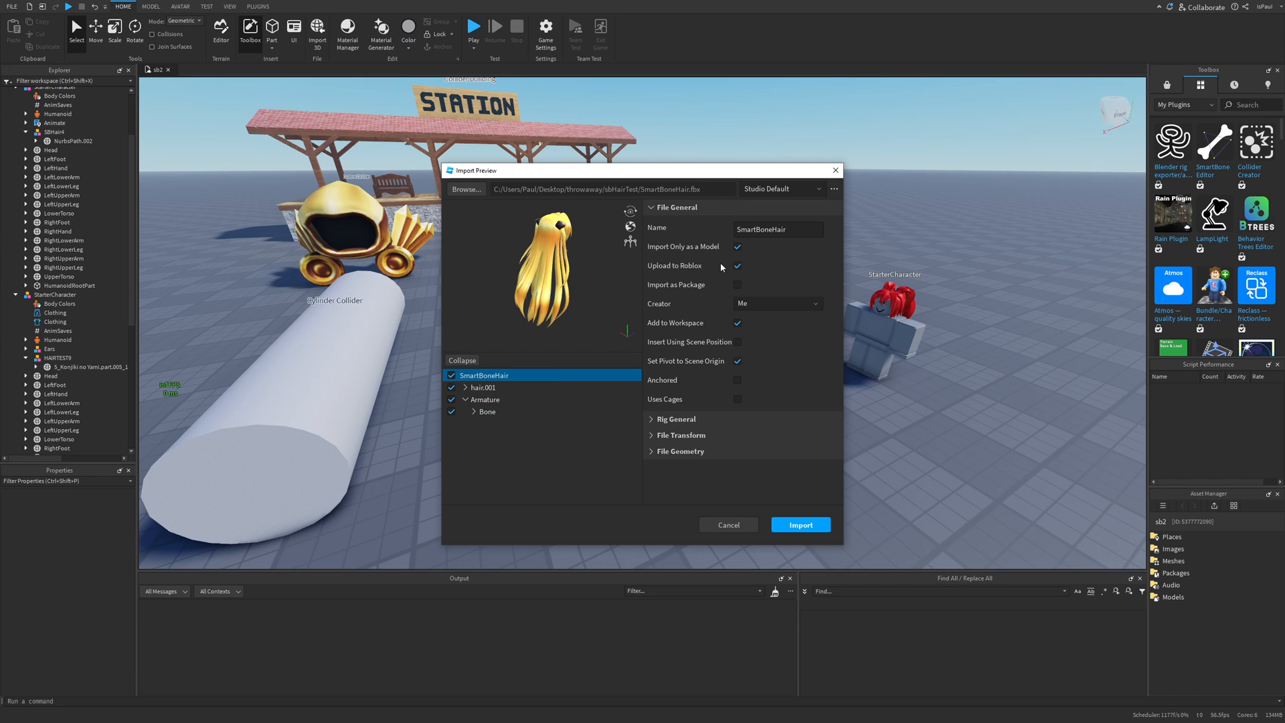
click(738, 267)
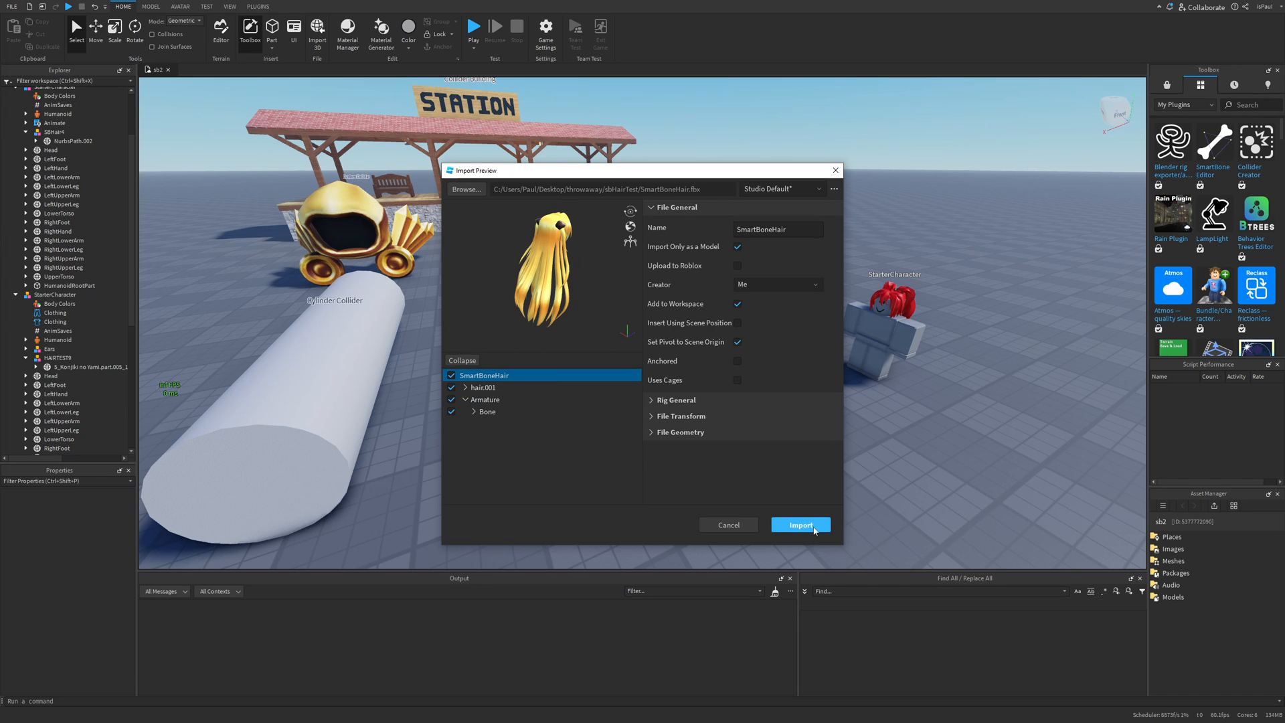
click(805, 524)
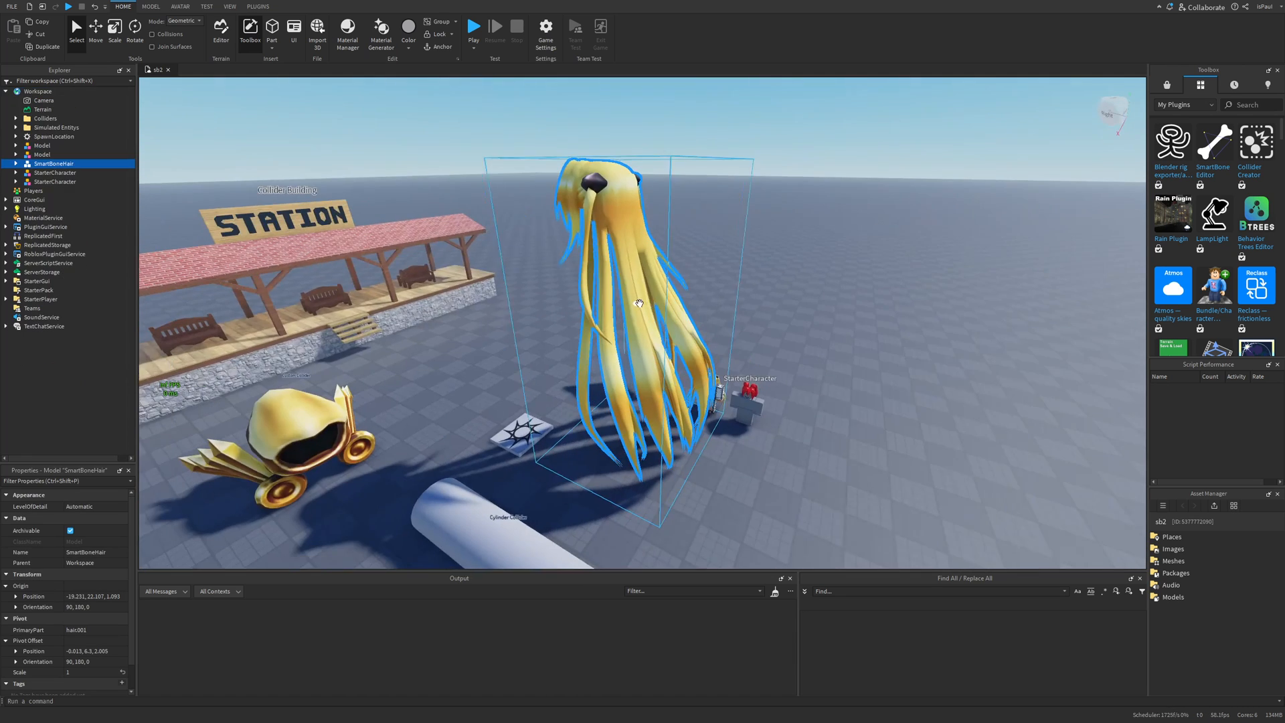
Scale the imported SmartBoneHair model down uniformly to about 0.2 to suit the character's size
click(116, 31)
drag(593, 131, 611, 367)
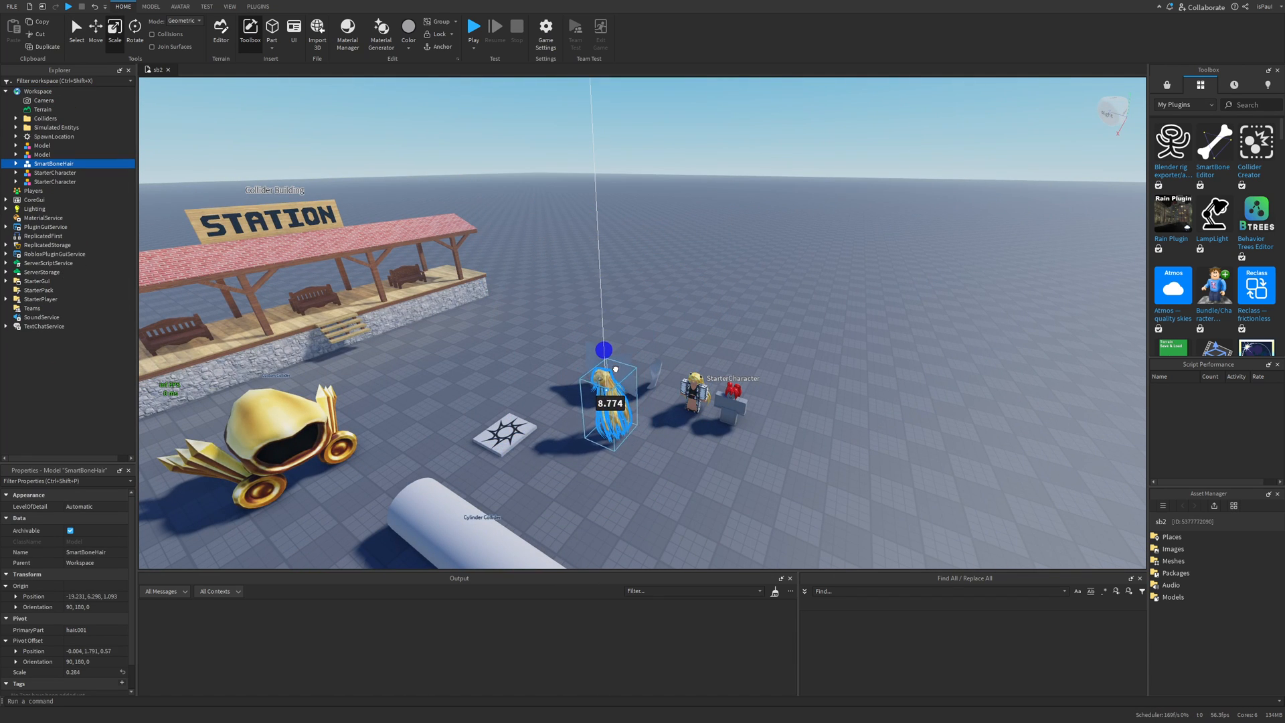
click(606, 345)
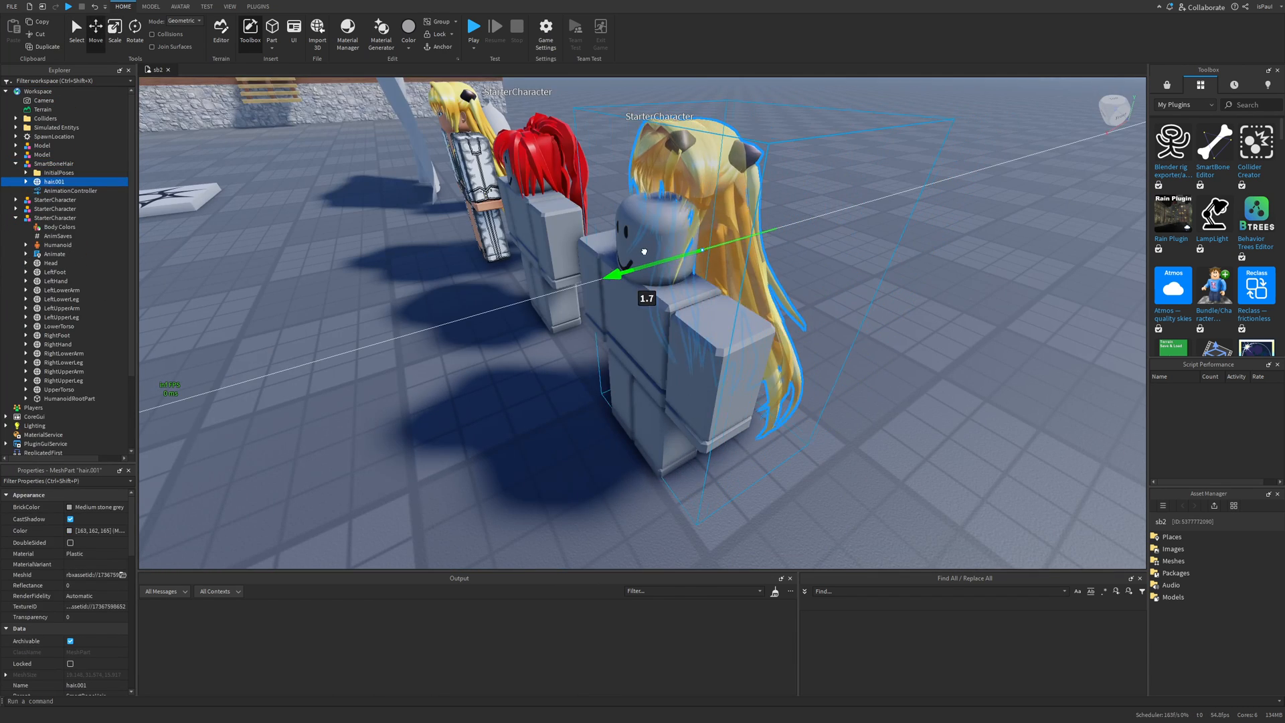
Move the hair.001 mesh along all three axes until it sits centred on the plain StarterCharacter's head
drag(623, 268, 618, 258)
right_drag(619, 257, 625, 207)
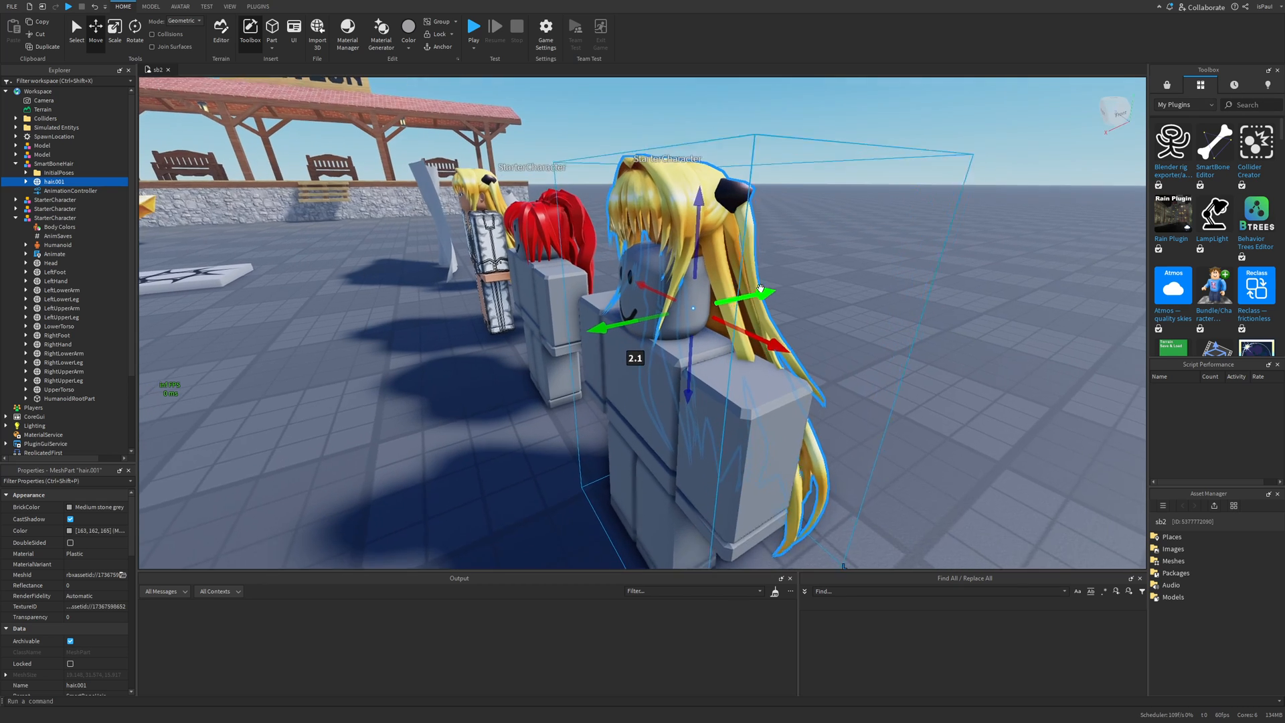
scroll(669, 228, up, 1)
drag(706, 210, 709, 266)
right_drag(733, 287, 744, 292)
drag(737, 334, 718, 333)
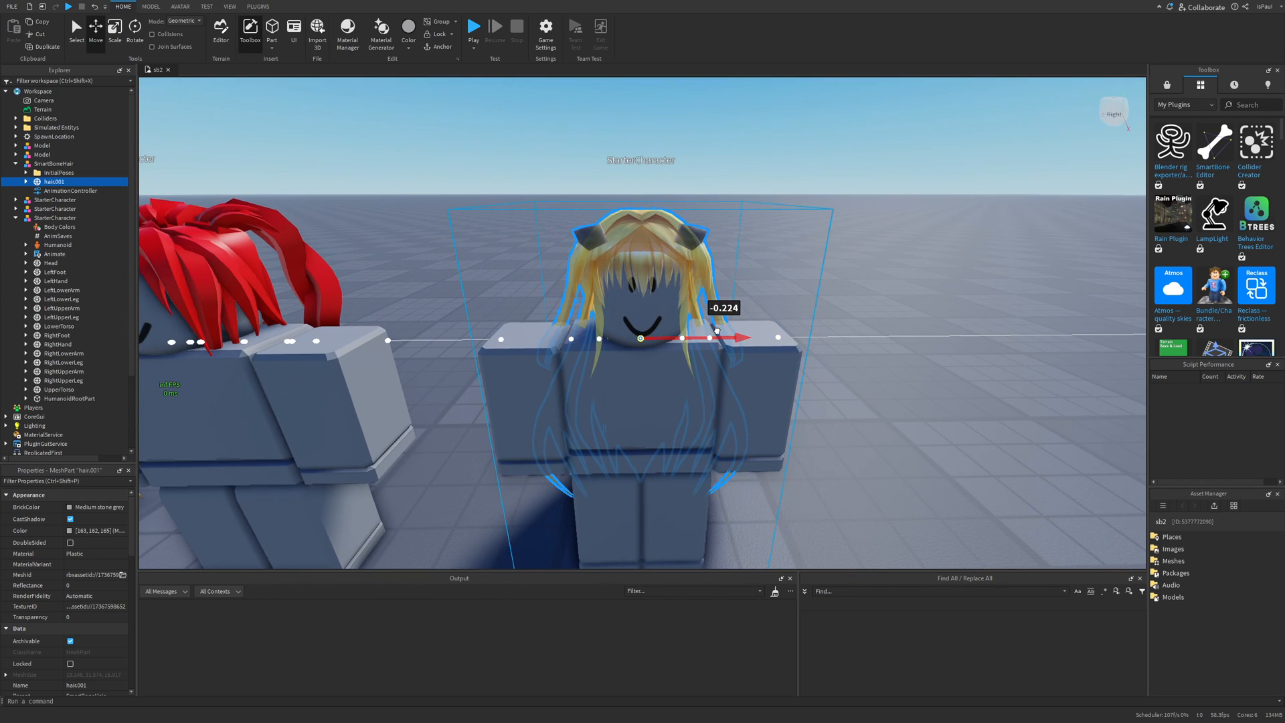
right_drag(859, 353, 864, 357)
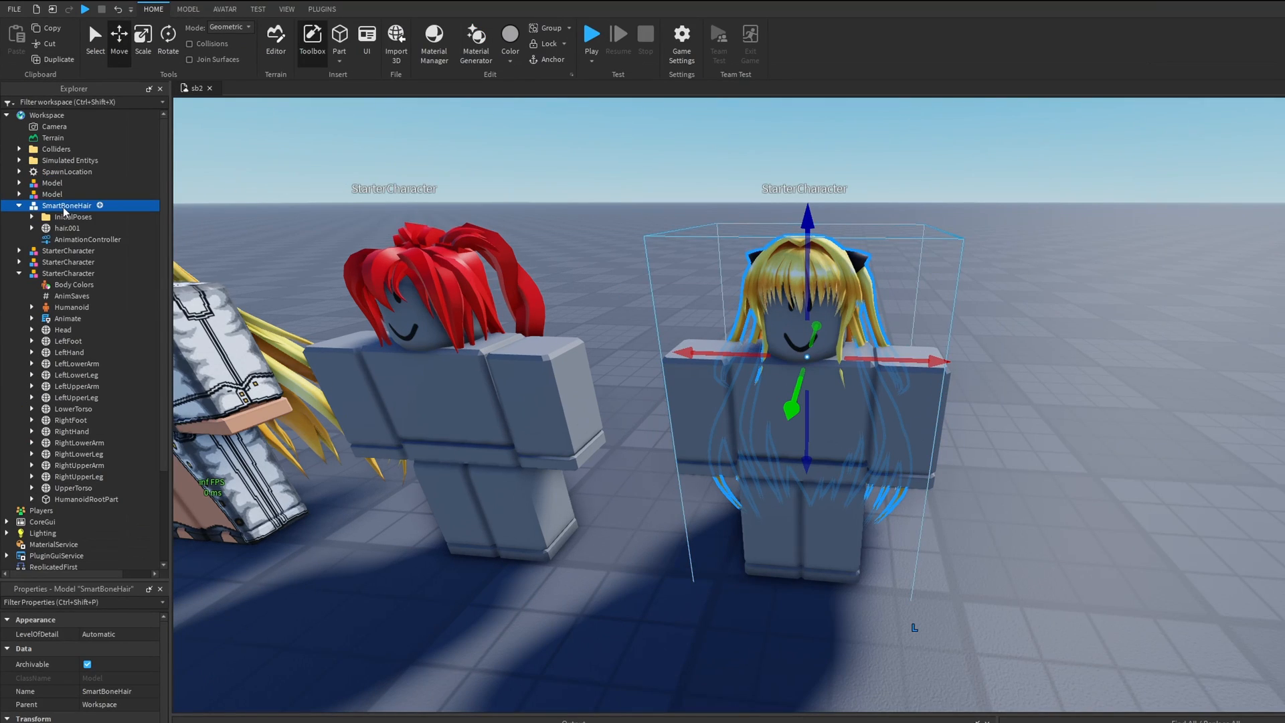
Parent SmartBoneHair to the StarterCharacter model and delete its InitialPoses folder and AnimationController
drag(74, 164, 77, 229)
drag(97, 290, 94, 286)
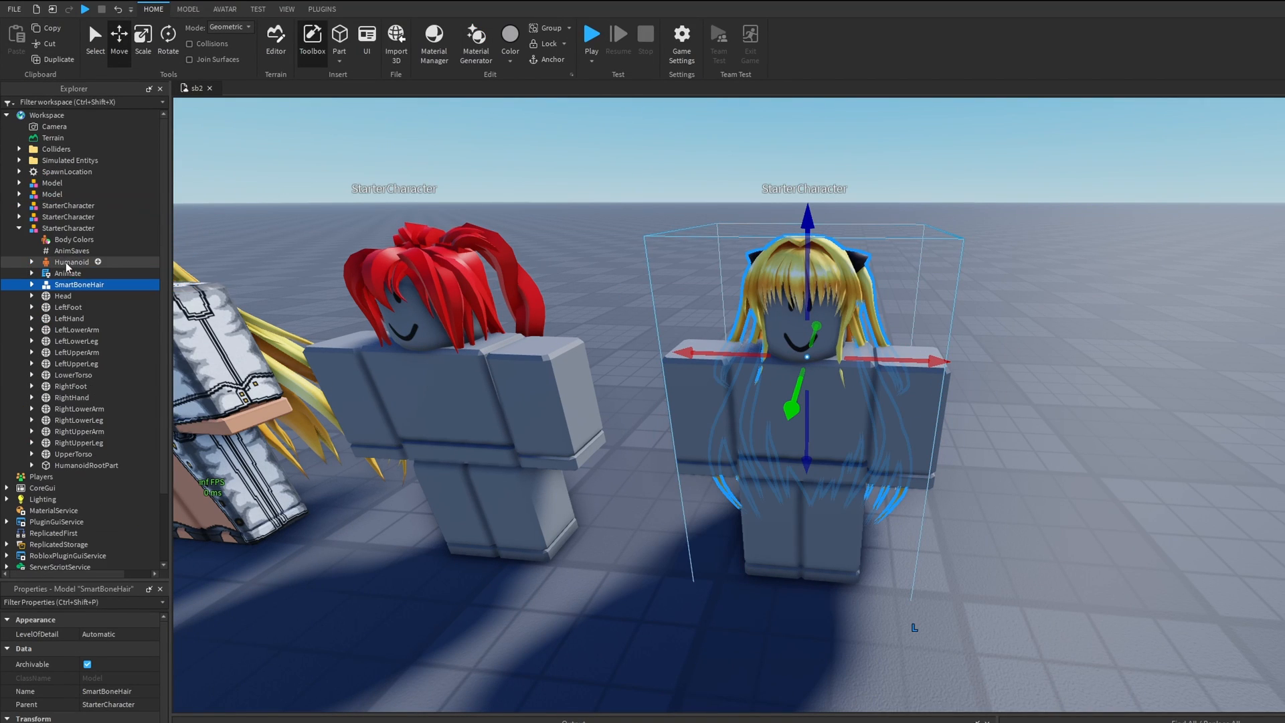
click(68, 298)
key(Delete)
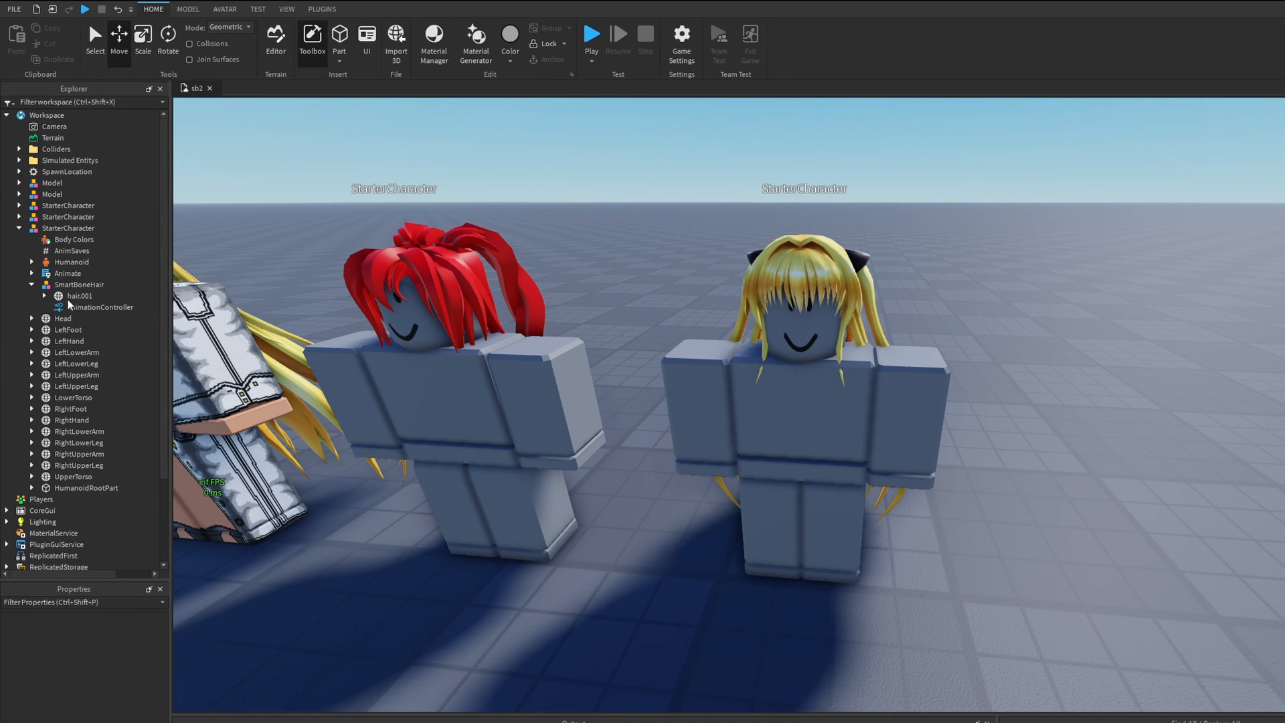
click(79, 308)
key(Delete)
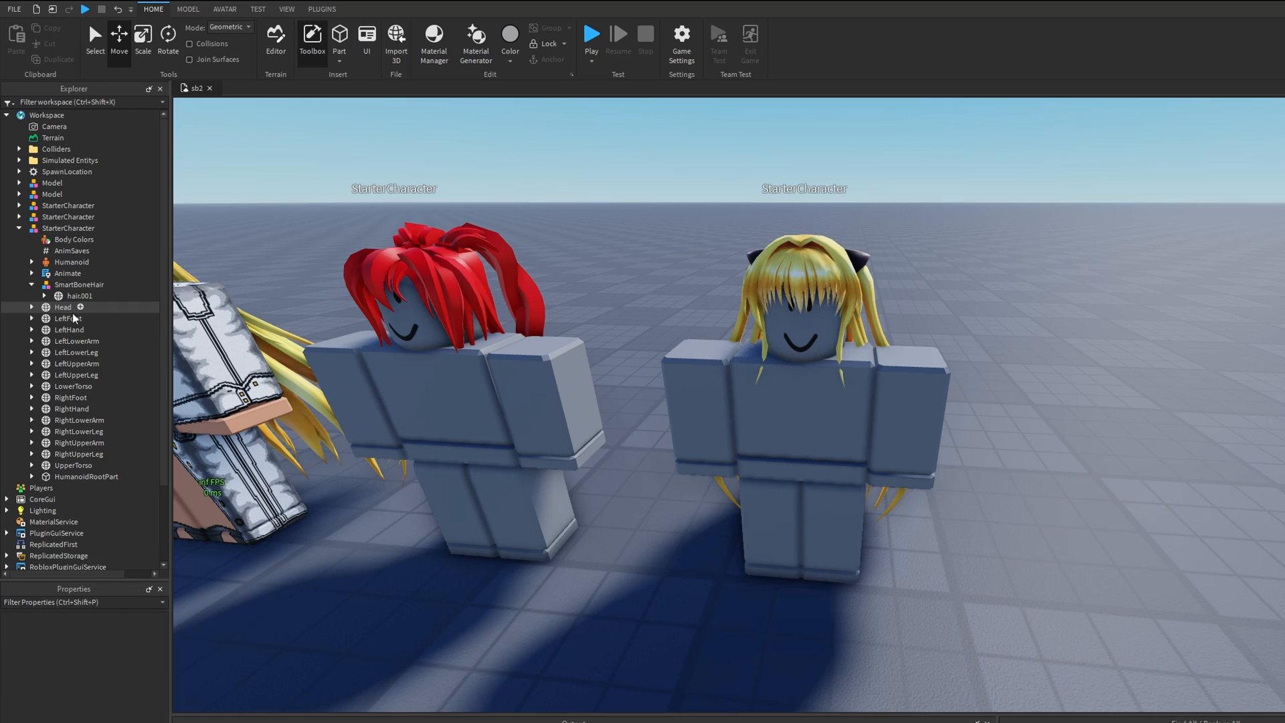
Add a WeldConstraint to hair.001 and set its Part1 to the character's Head
click(142, 296)
text(weld)
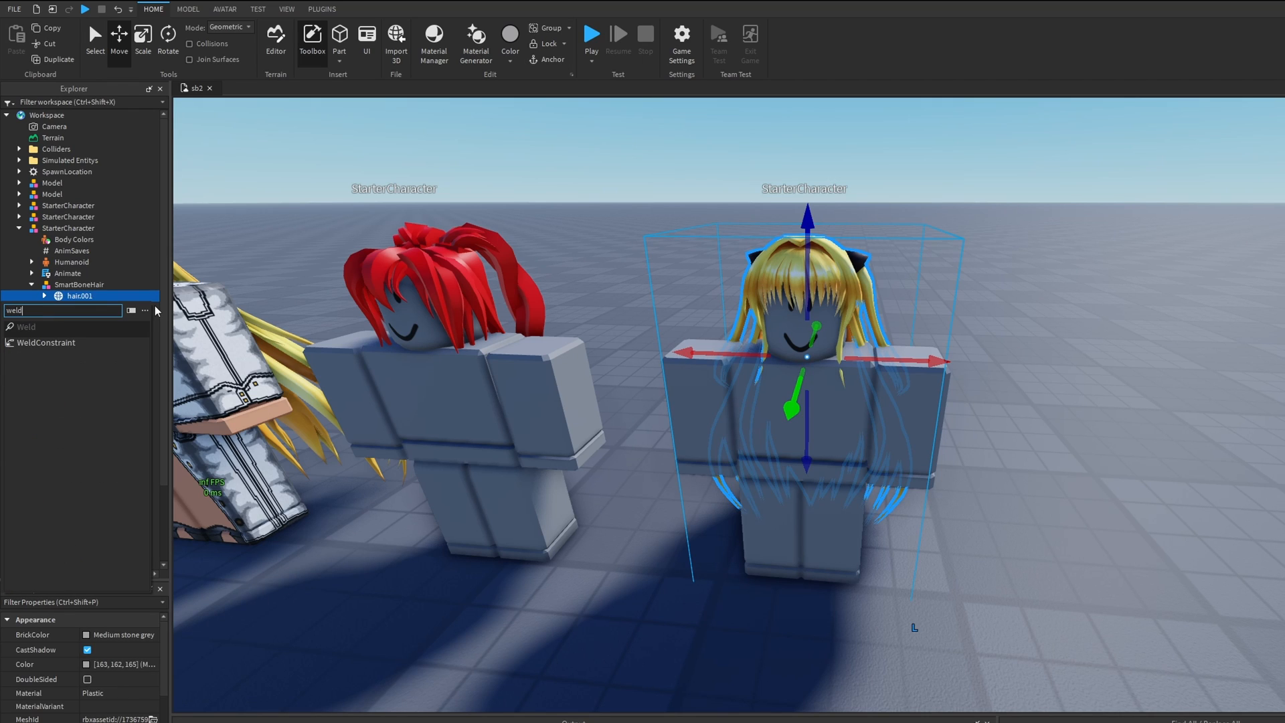
key(Down)
key(Return)
click(104, 318)
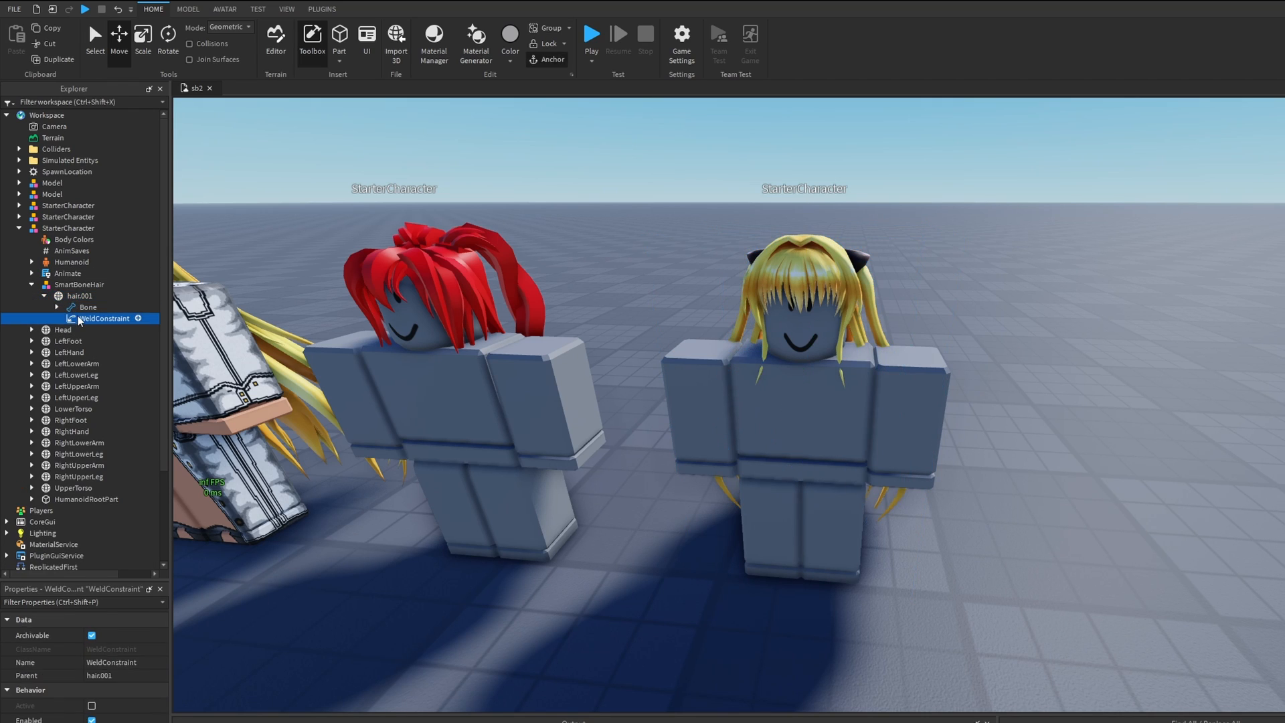
click(106, 722)
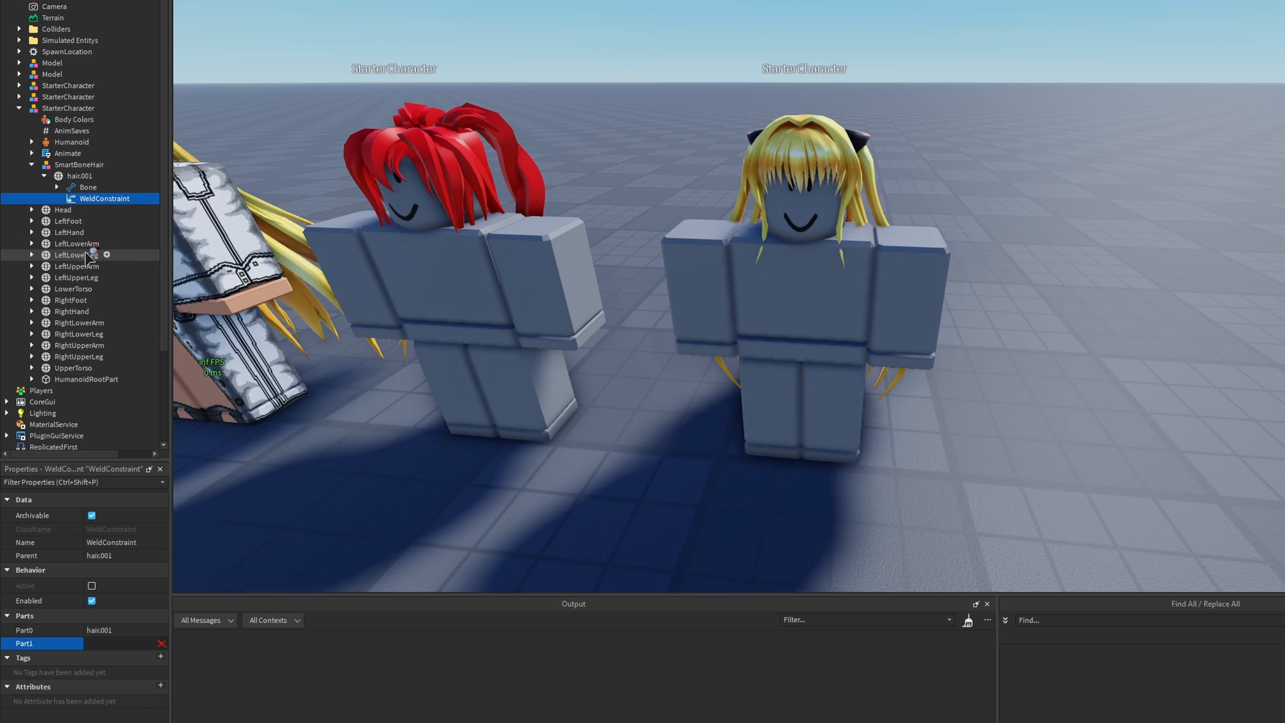
click(67, 209)
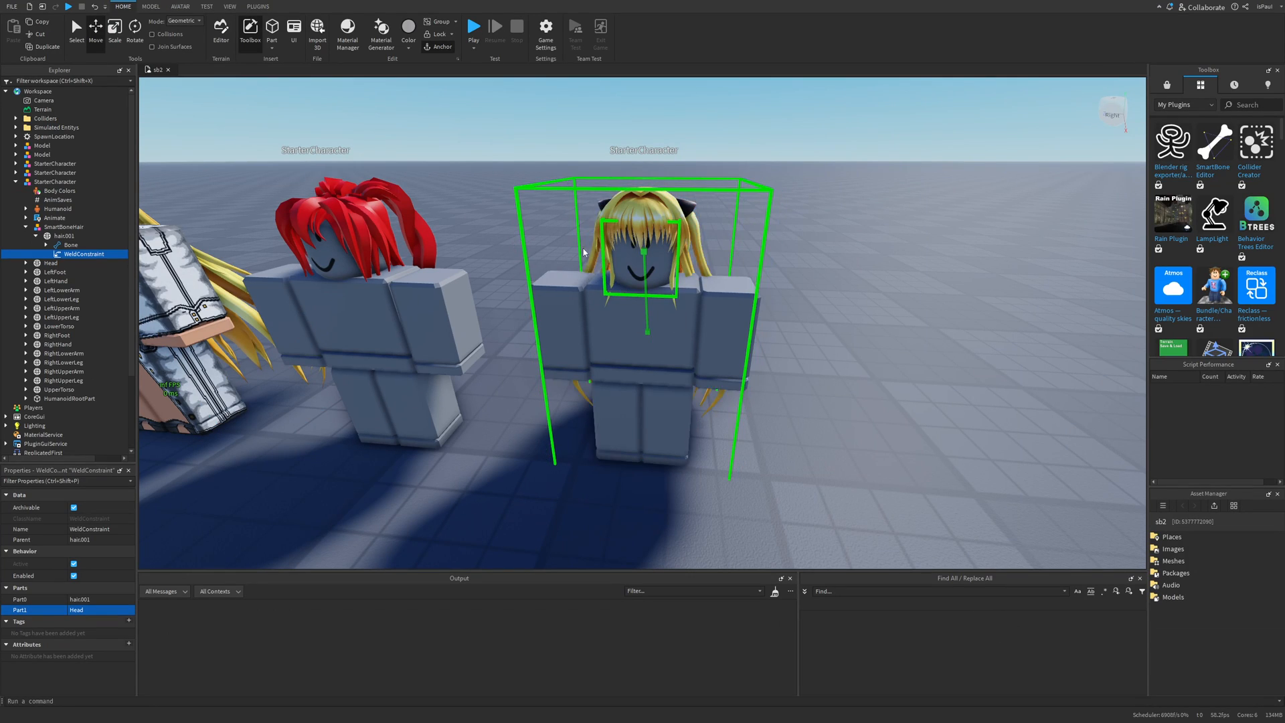
Select hair.001 and check its part properties, including Anchored and Massless
click(589, 254)
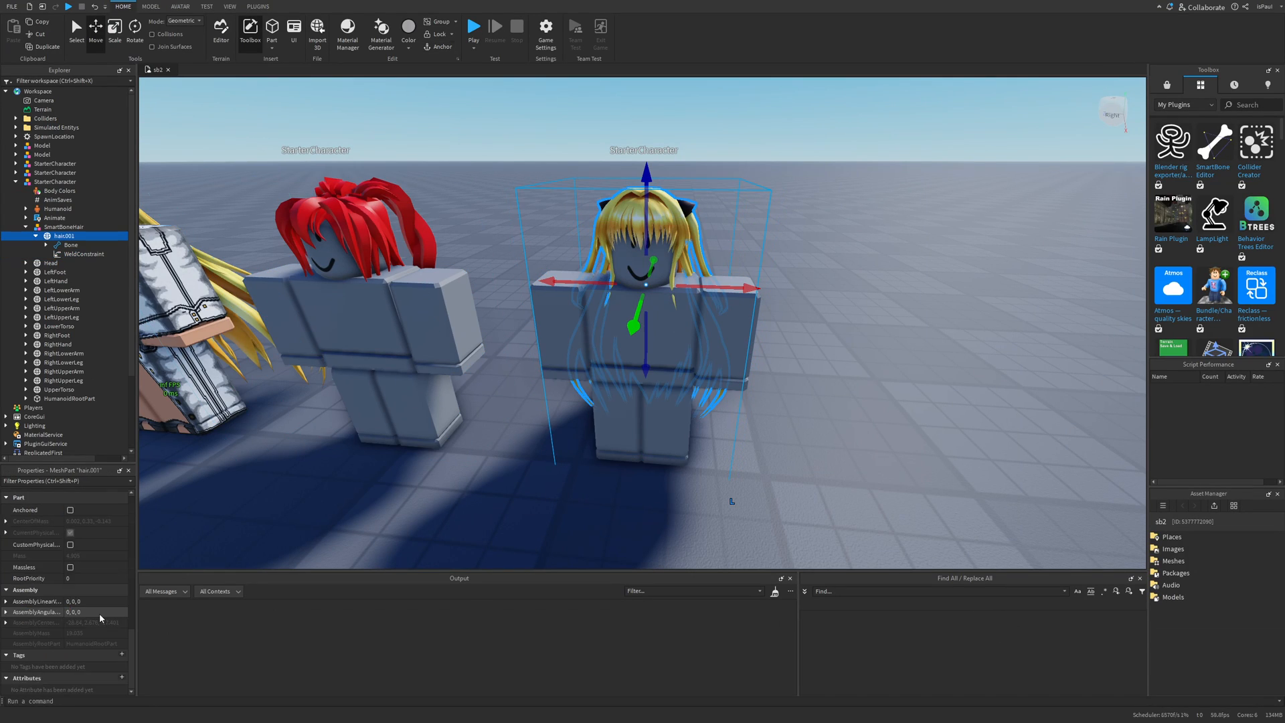
scroll(93, 622, down, 5)
click(71, 642)
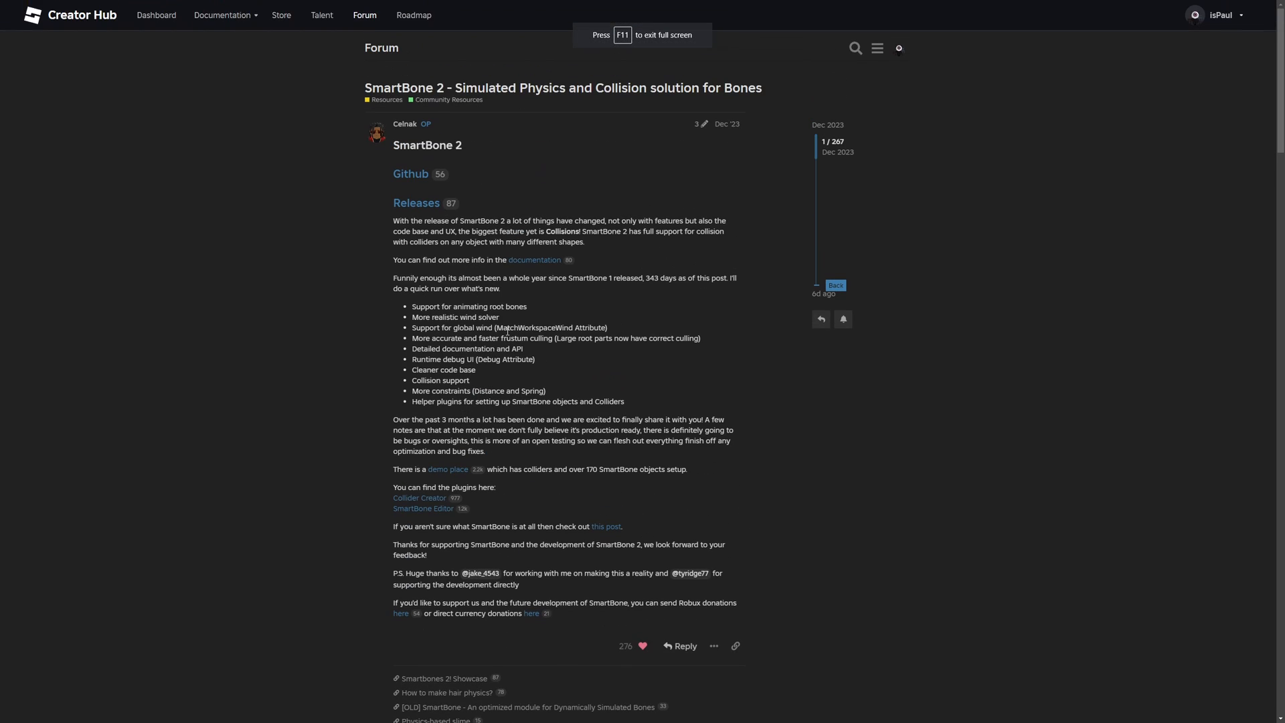
Look through the SmartBone 2 forum post and the v0.3.1 release with its assets on GitHub
drag(362, 89, 384, 89)
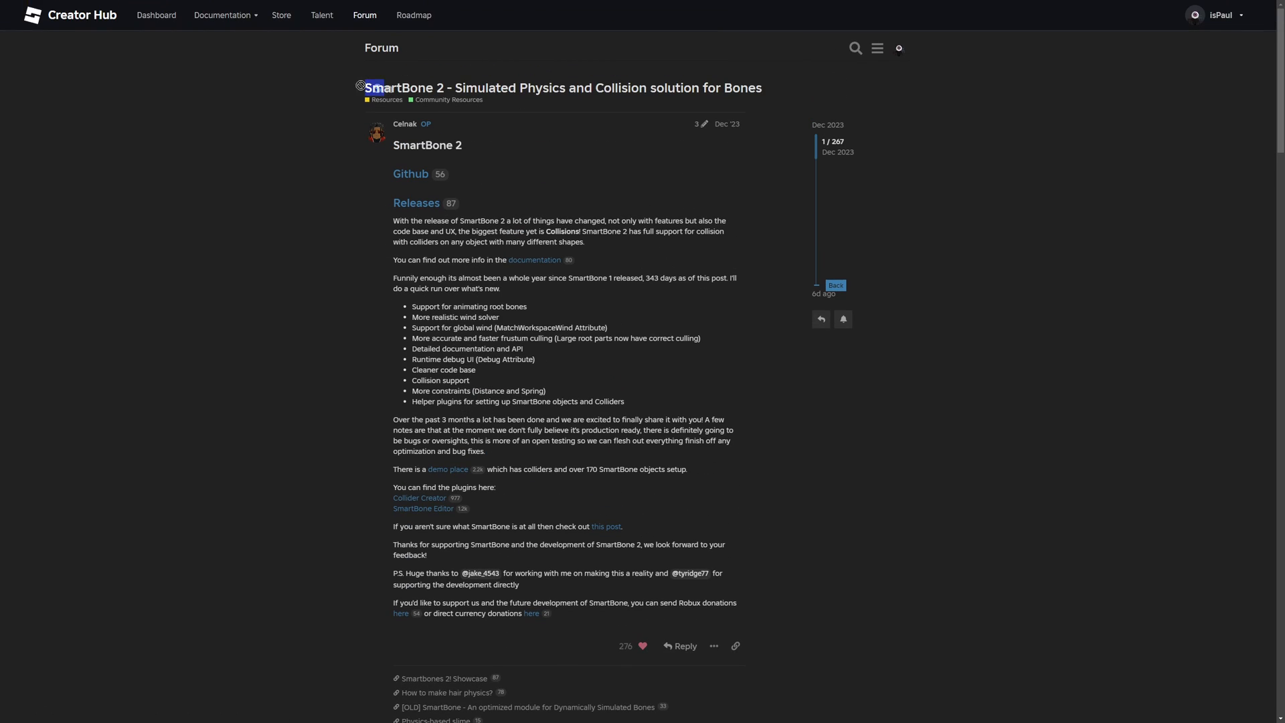
scroll(646, 181, down, 3)
scroll(646, 181, up, 3)
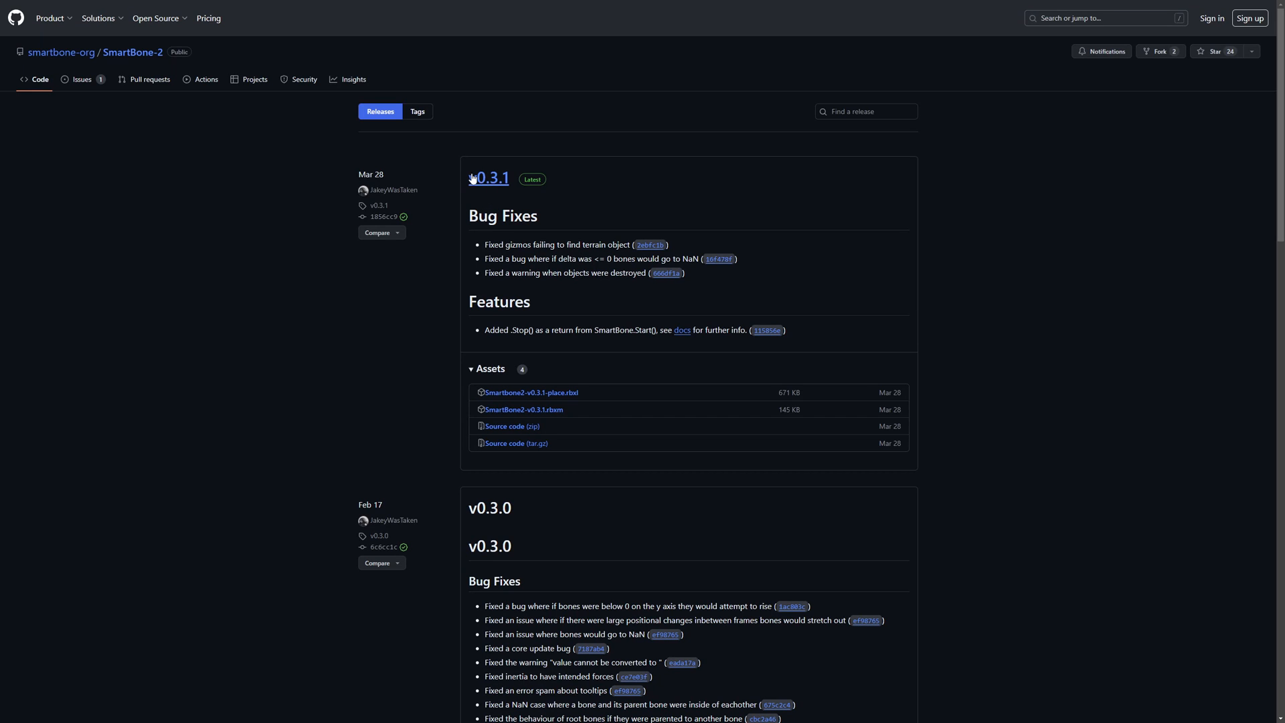
drag(621, 352, 625, 353)
click(624, 354)
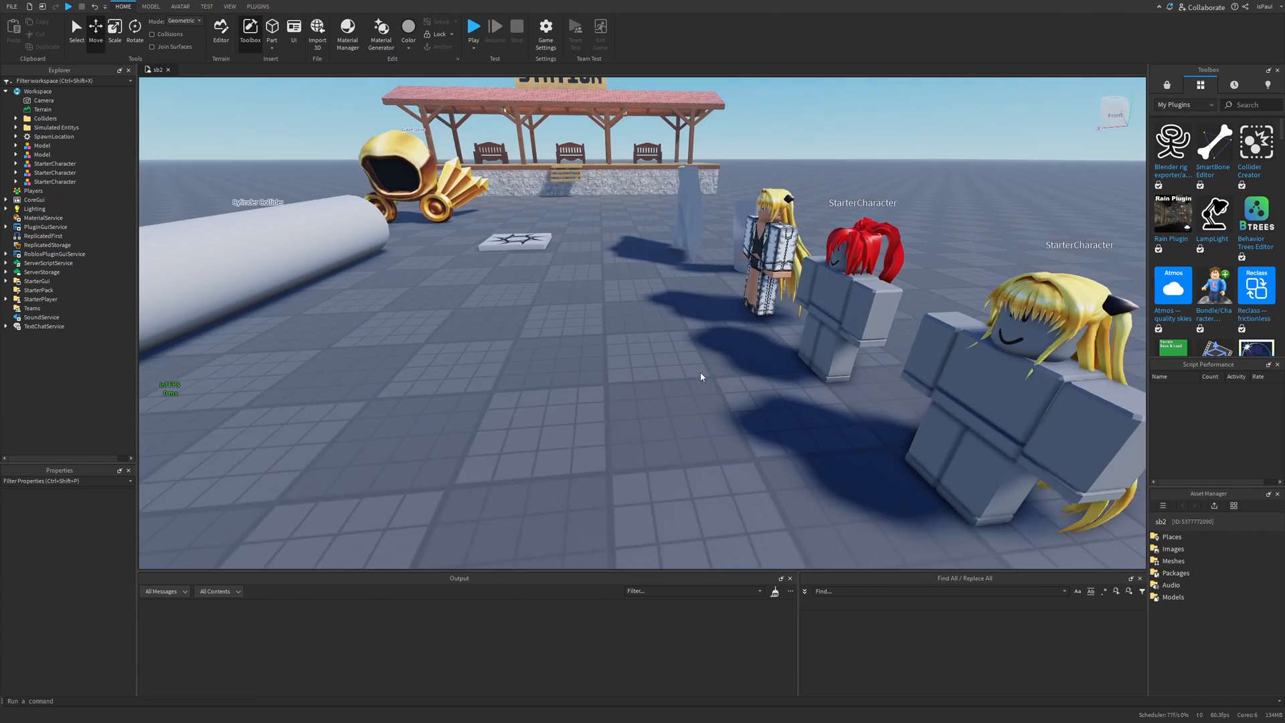
Insert the model file SmartBone2-v0.3.1.rbxm into ReplicatedStorage in Roblox Studio
scroll(589, 349, down, 4)
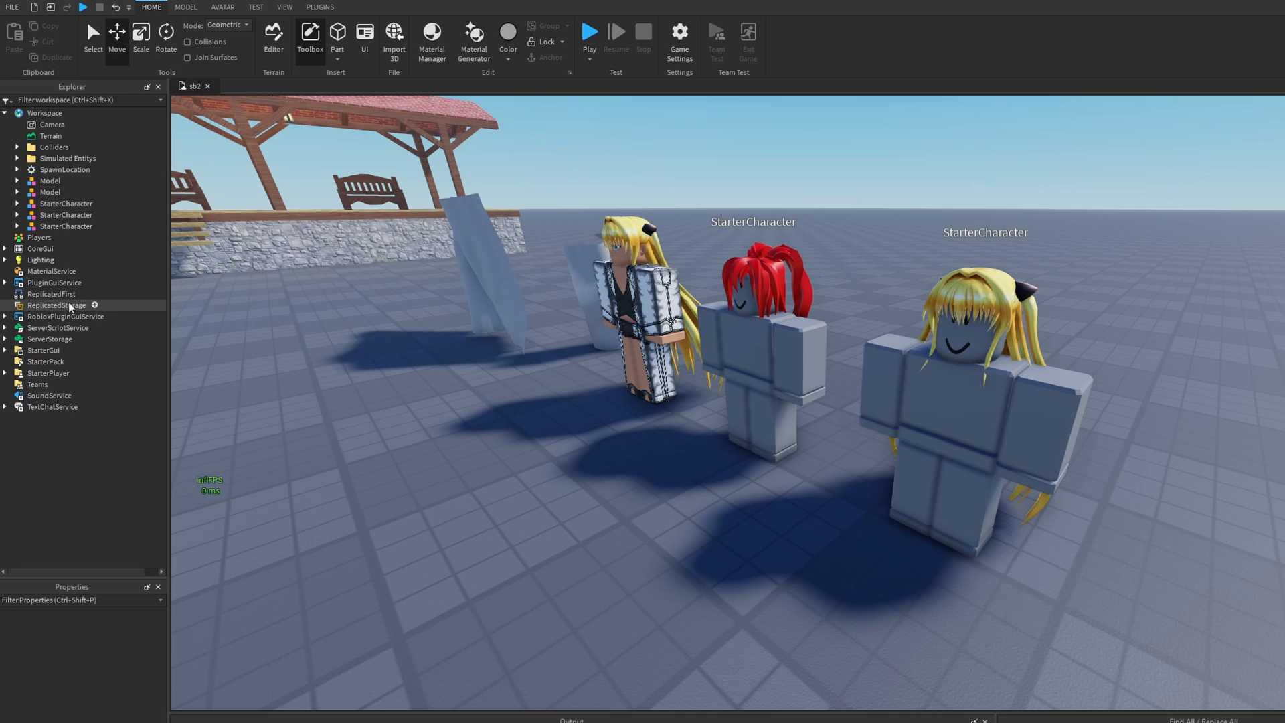
right_click(70, 305)
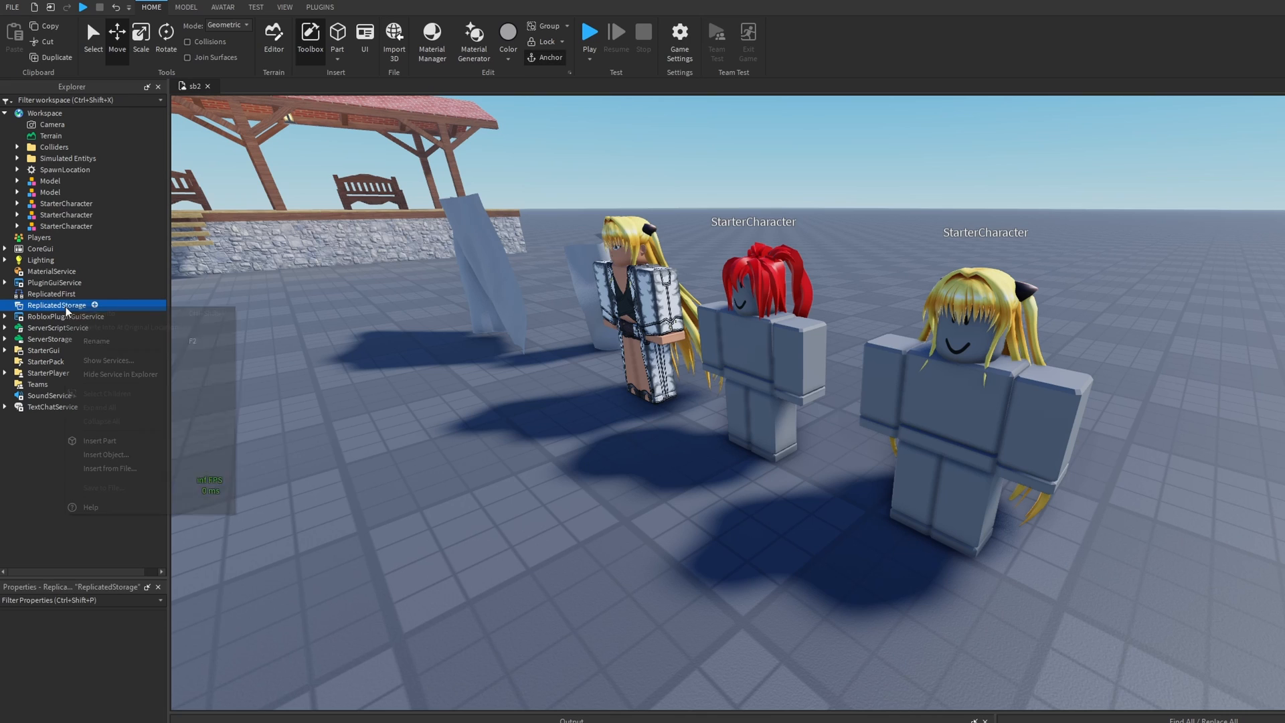
click(129, 468)
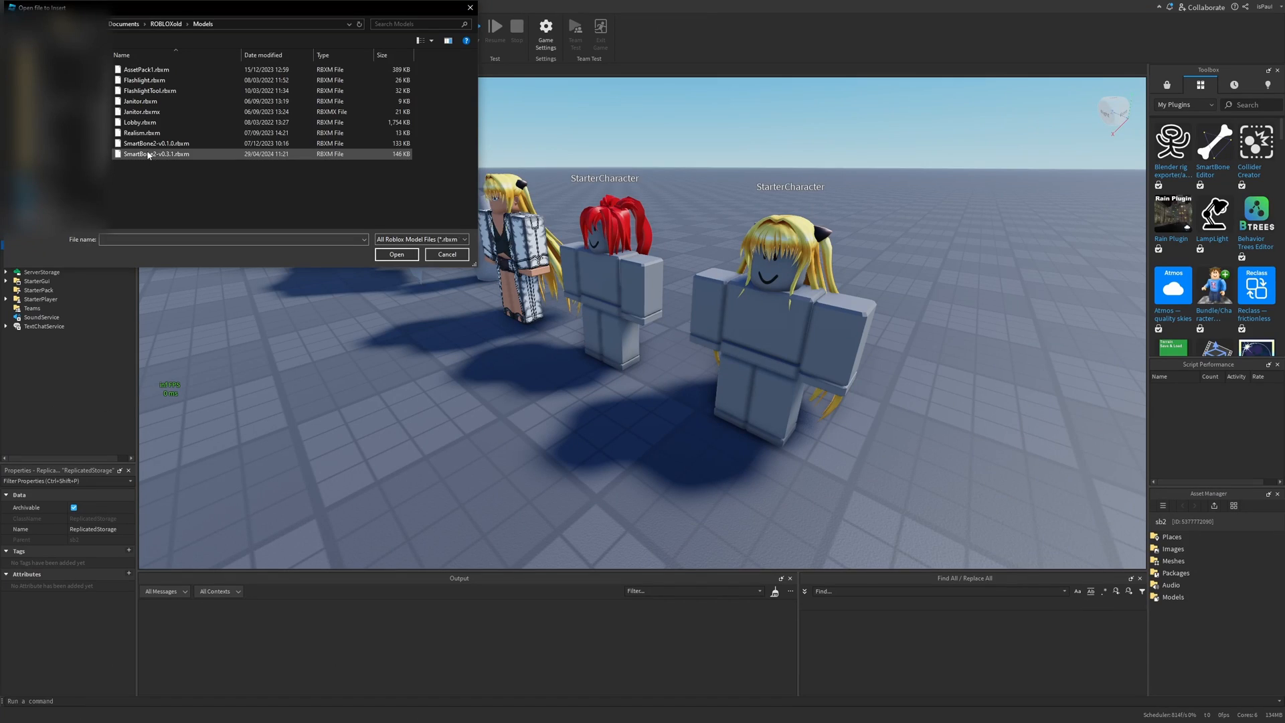
double_click(173, 155)
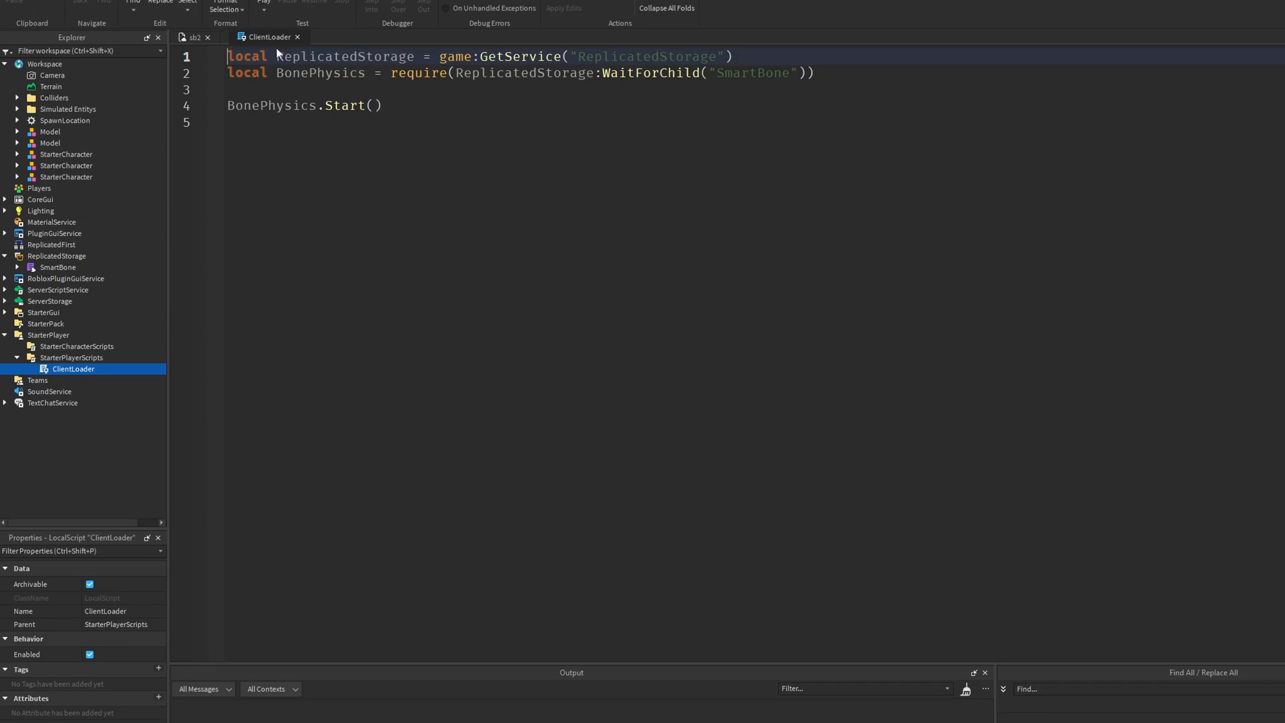
Dock the ClientLoader script beside the 3D viewport so both are shown together
drag(272, 35, 833, 353)
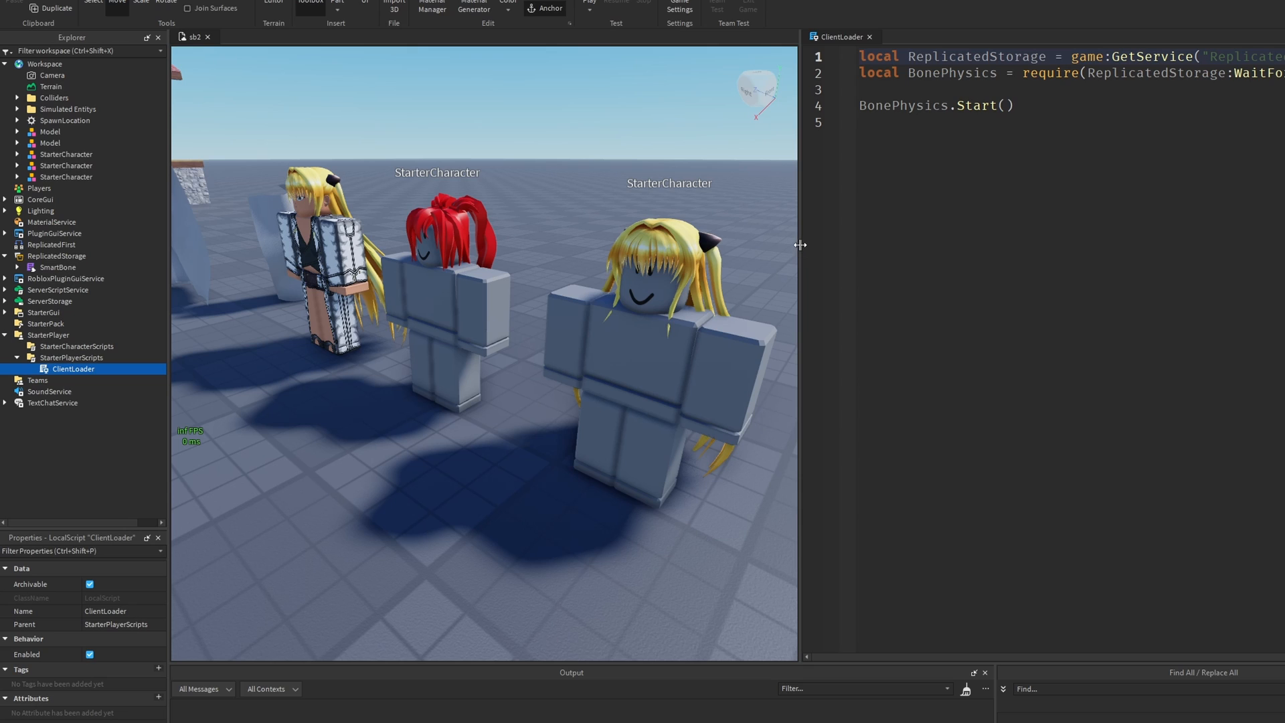
Read through the ClientLoader script, checking the SmartBone require line and the BonePhysics.Start() call, and close the script
drag(800, 245, 631, 245)
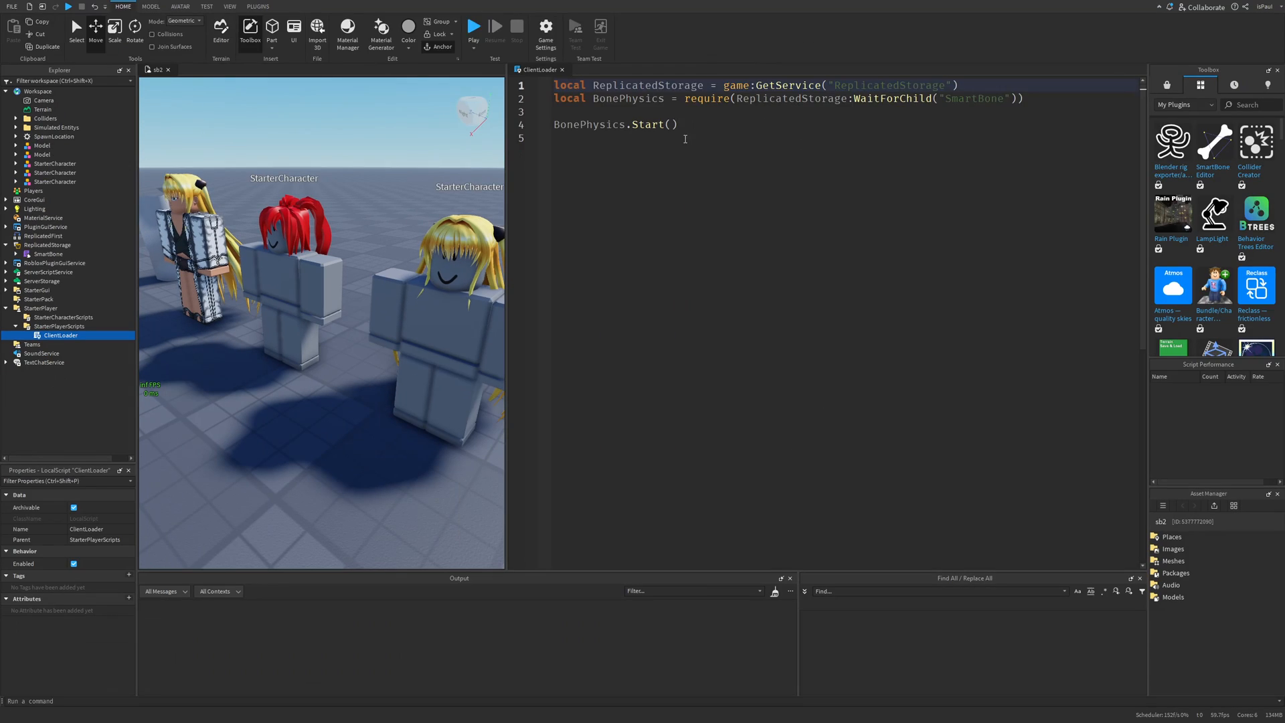
drag(682, 135, 550, 86)
click(610, 147)
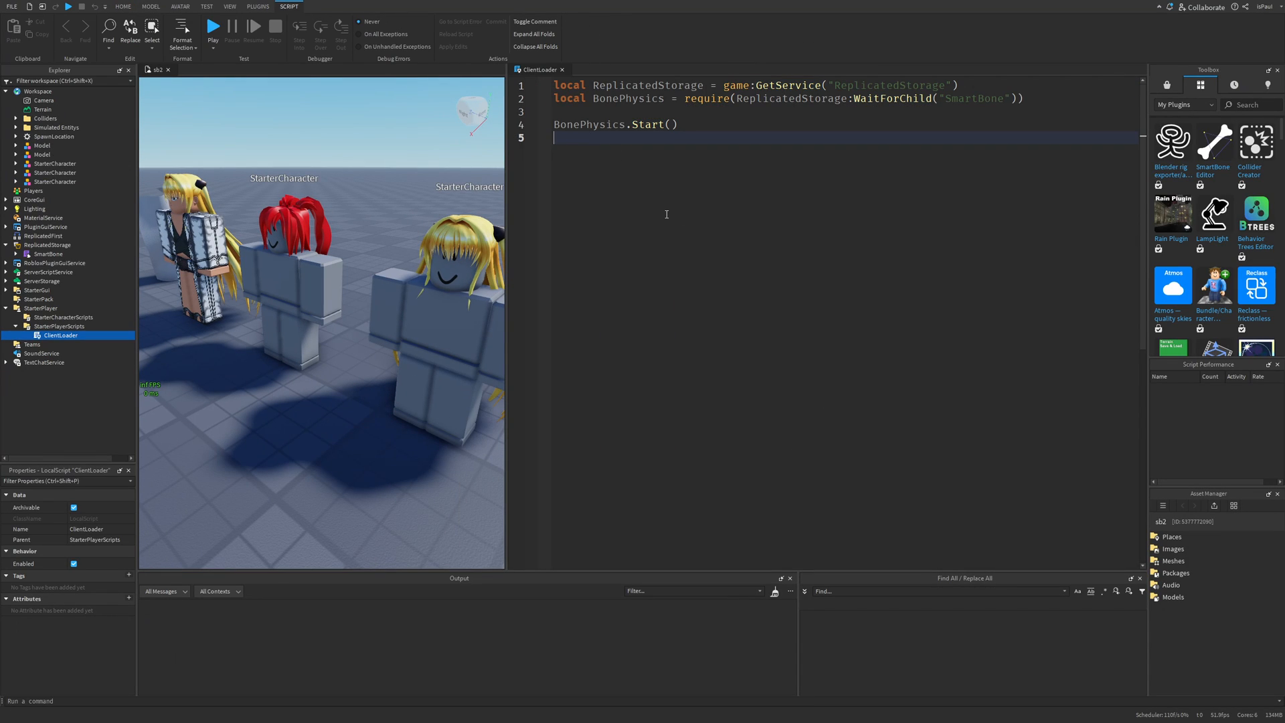
drag(625, 99, 1006, 97)
click(1012, 95)
drag(681, 127, 627, 125)
click(634, 139)
drag(507, 201, 680, 171)
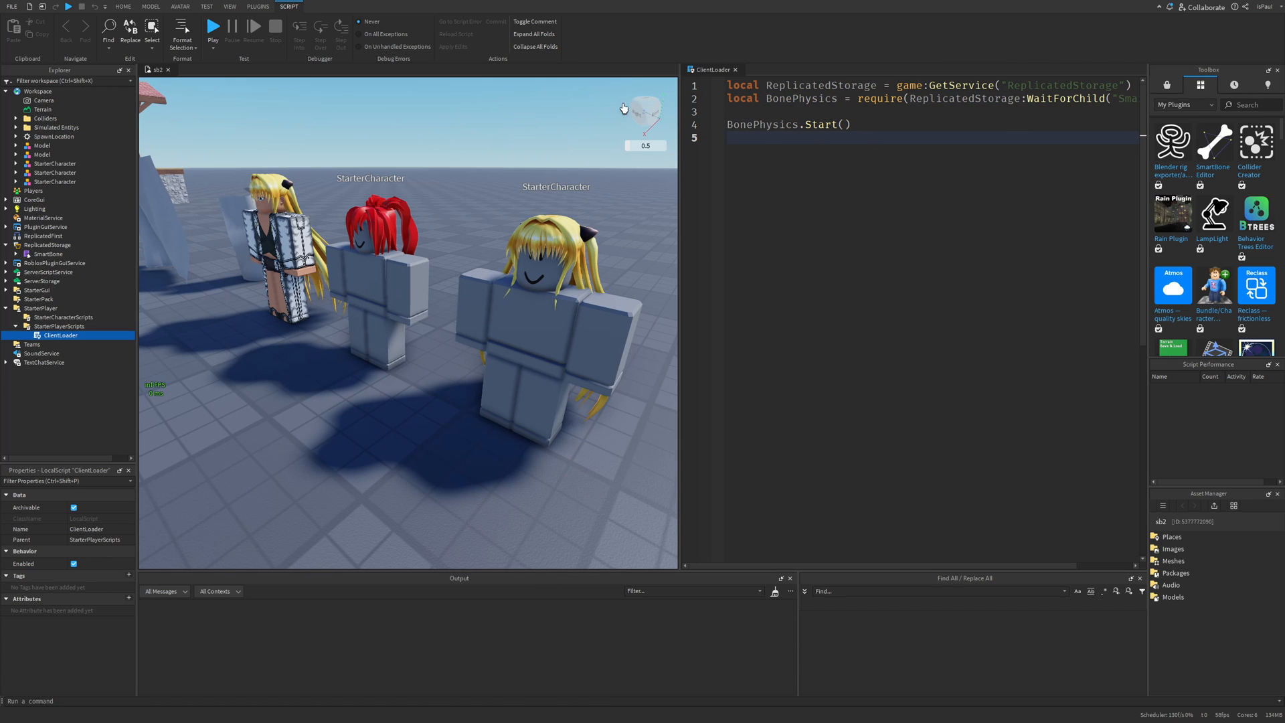
click(735, 71)
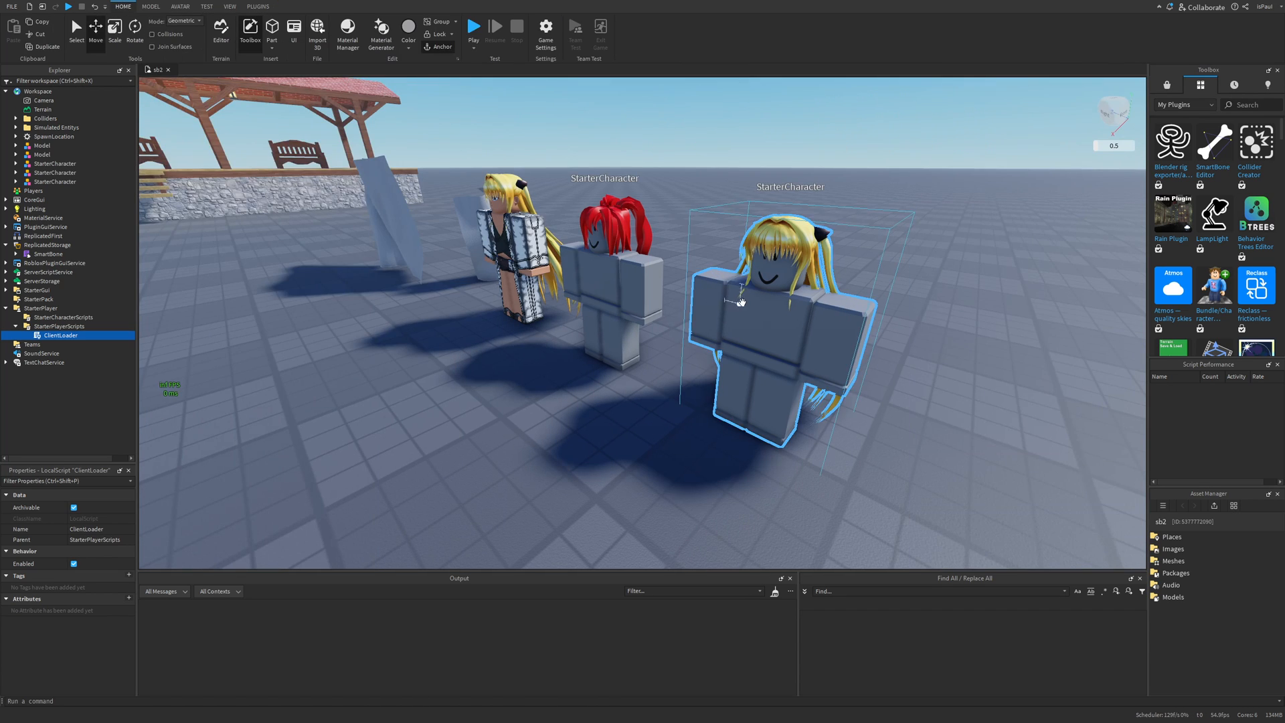
Select the hair.001 mesh of the front StarterCharacter and give it the SmartBone tag
right_drag(740, 299, 764, 294)
alt+click(733, 243)
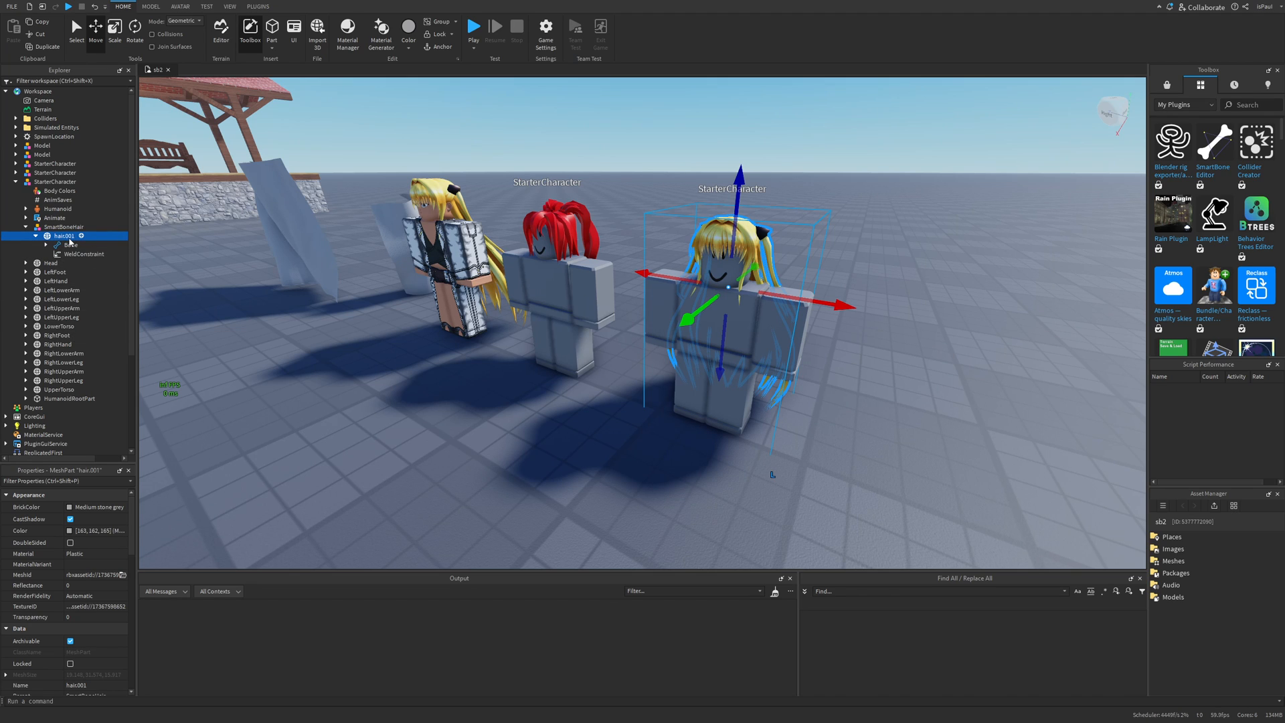
scroll(130, 589, down, 10)
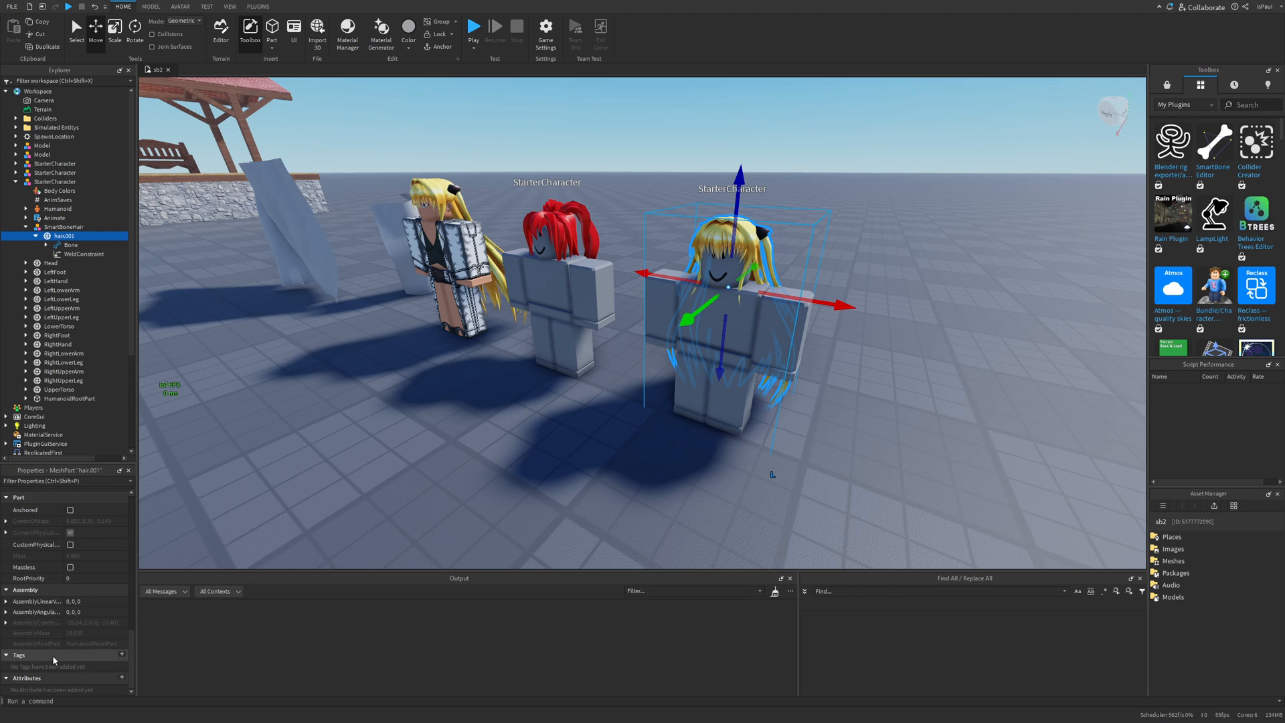
click(230, 6)
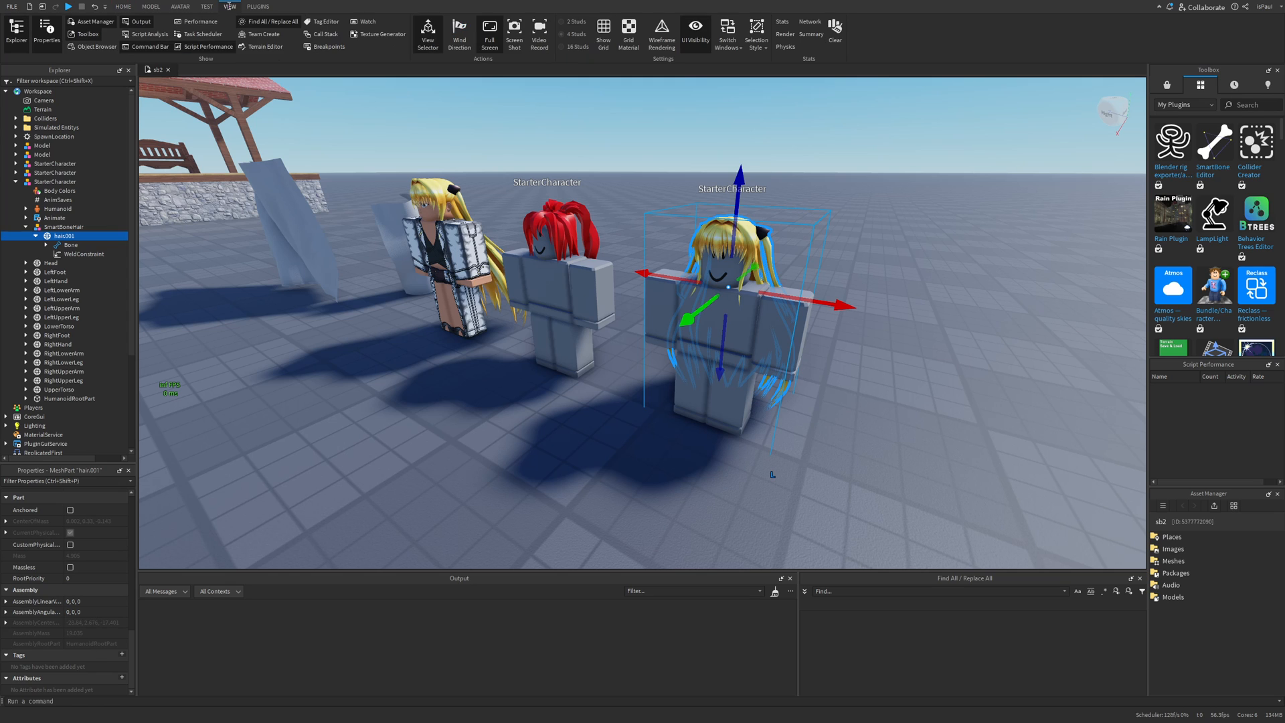
click(310, 20)
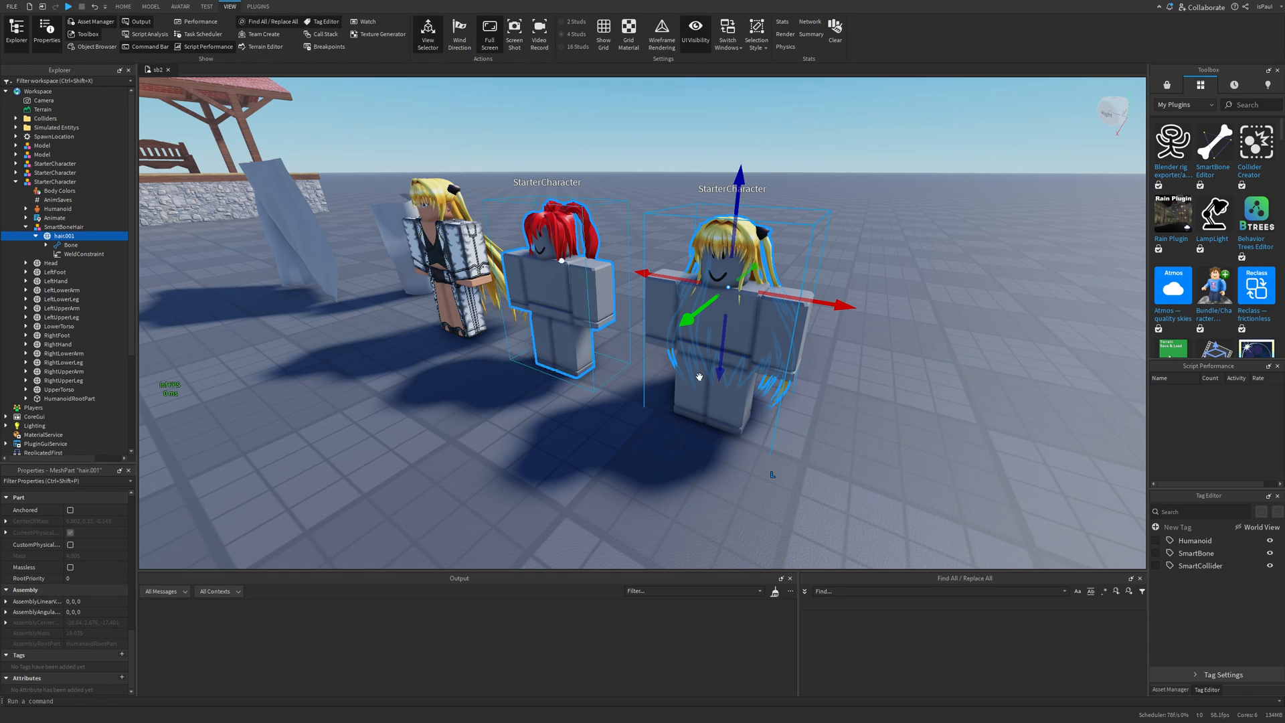
drag(1197, 493, 854, 188)
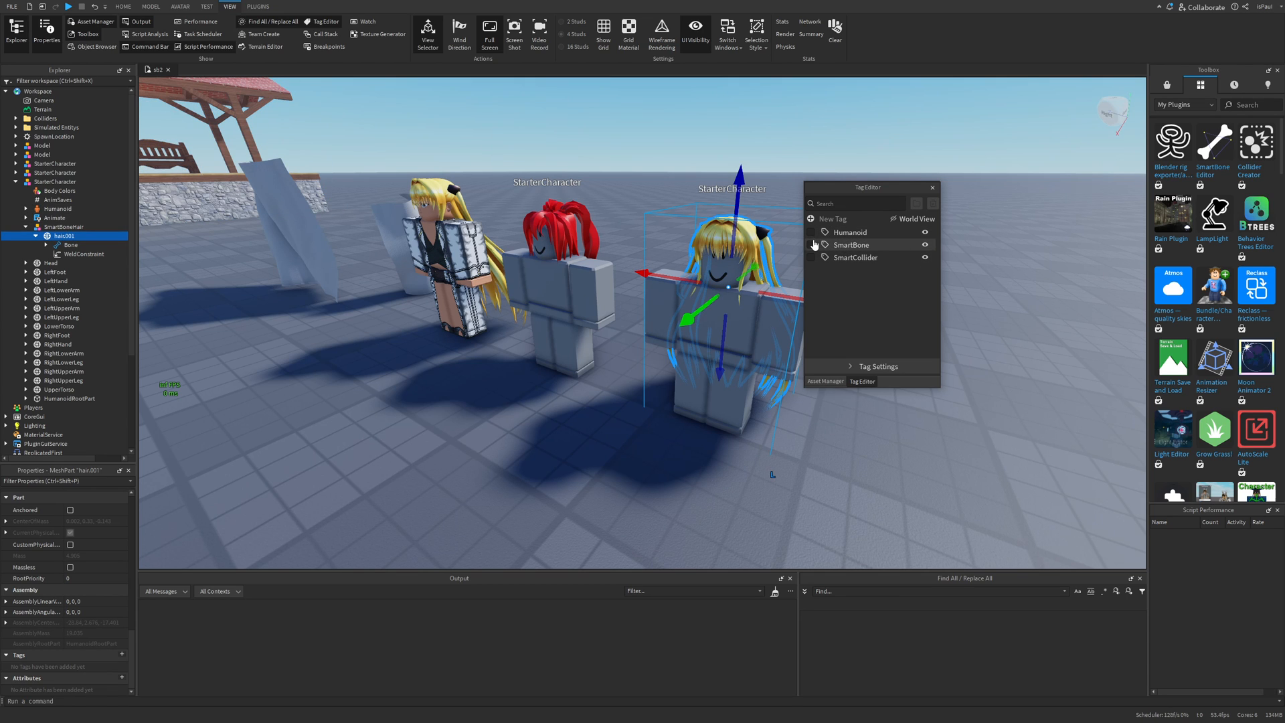
click(810, 245)
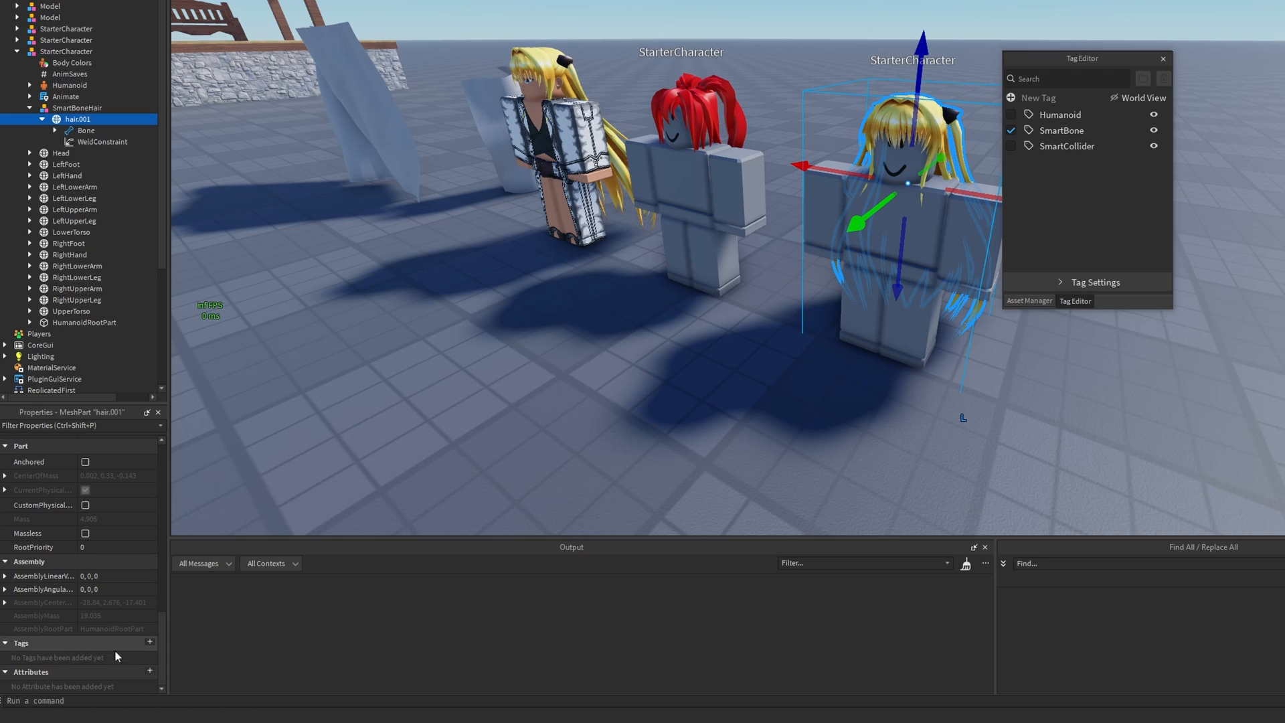
click(148, 642)
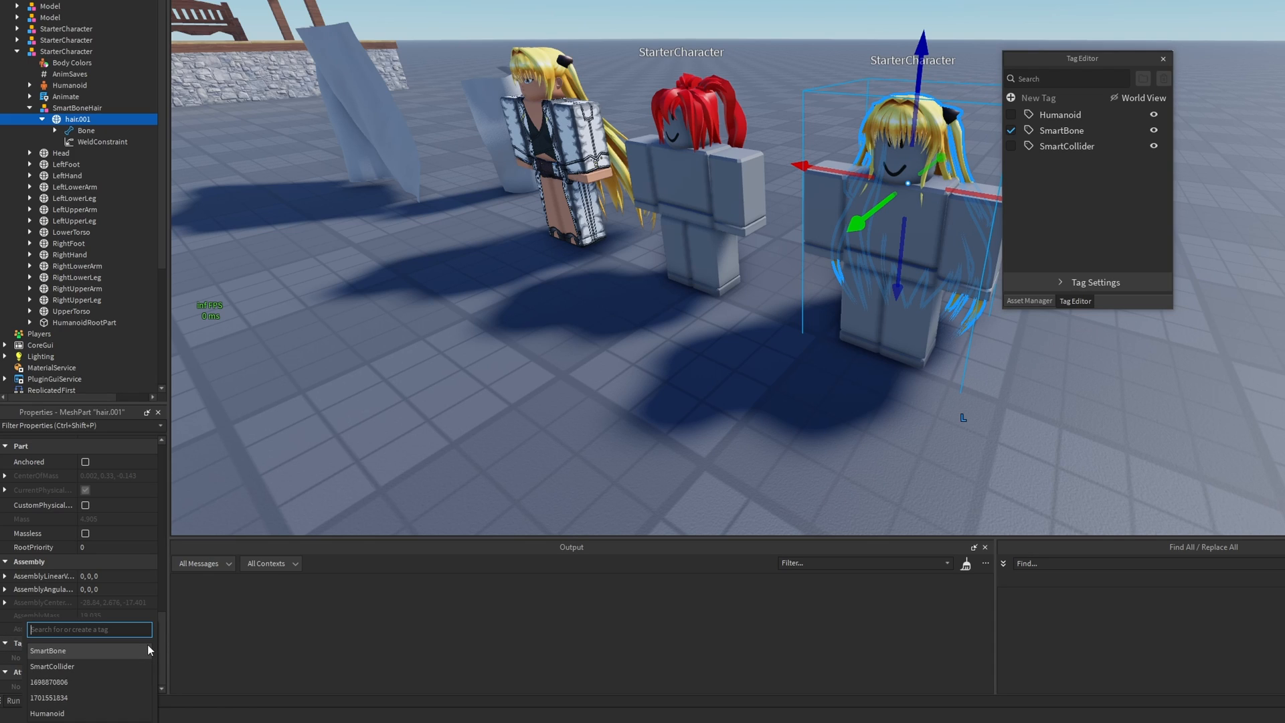
click(137, 649)
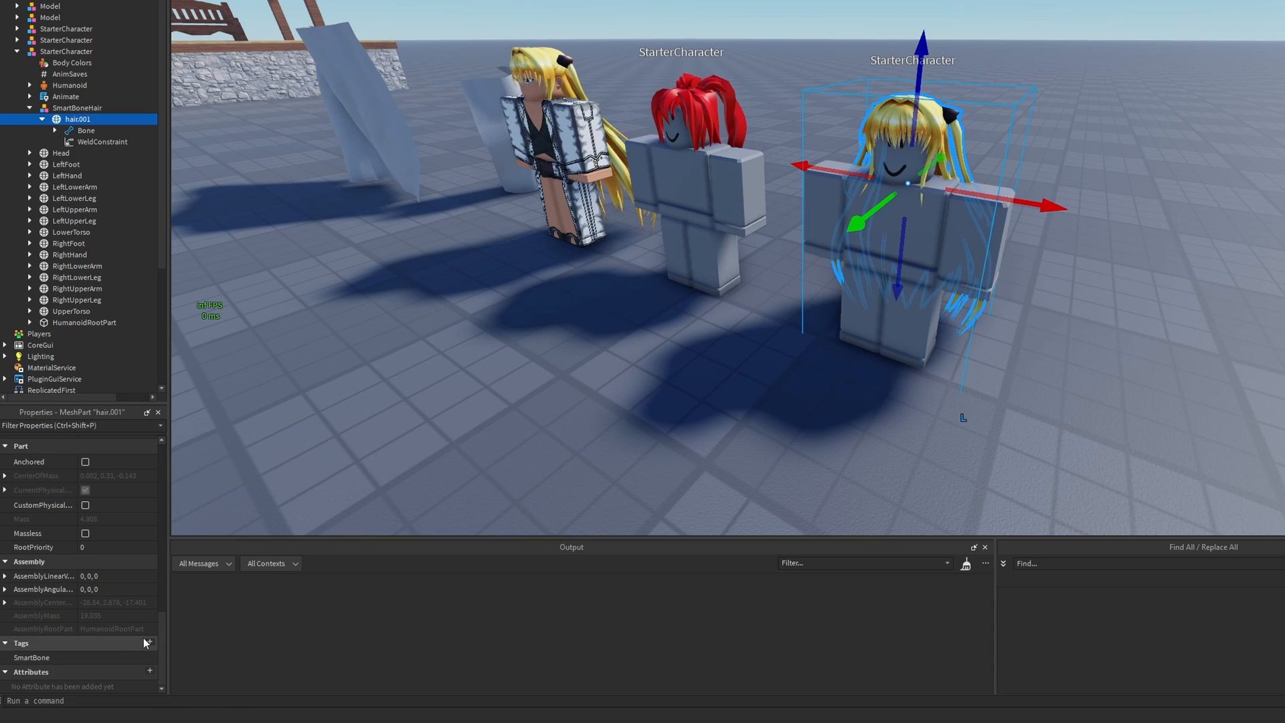
Add a string attribute named Roots to hair.001 and set its value to Bone
click(142, 672)
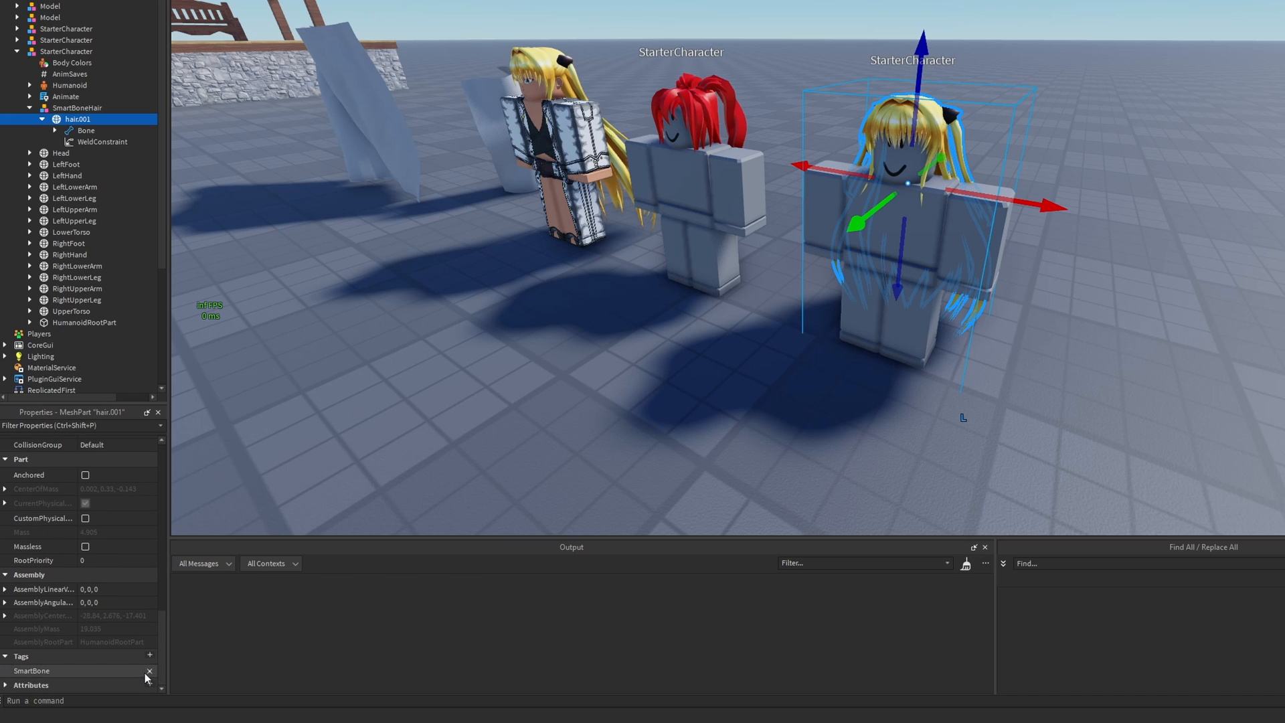
click(149, 684)
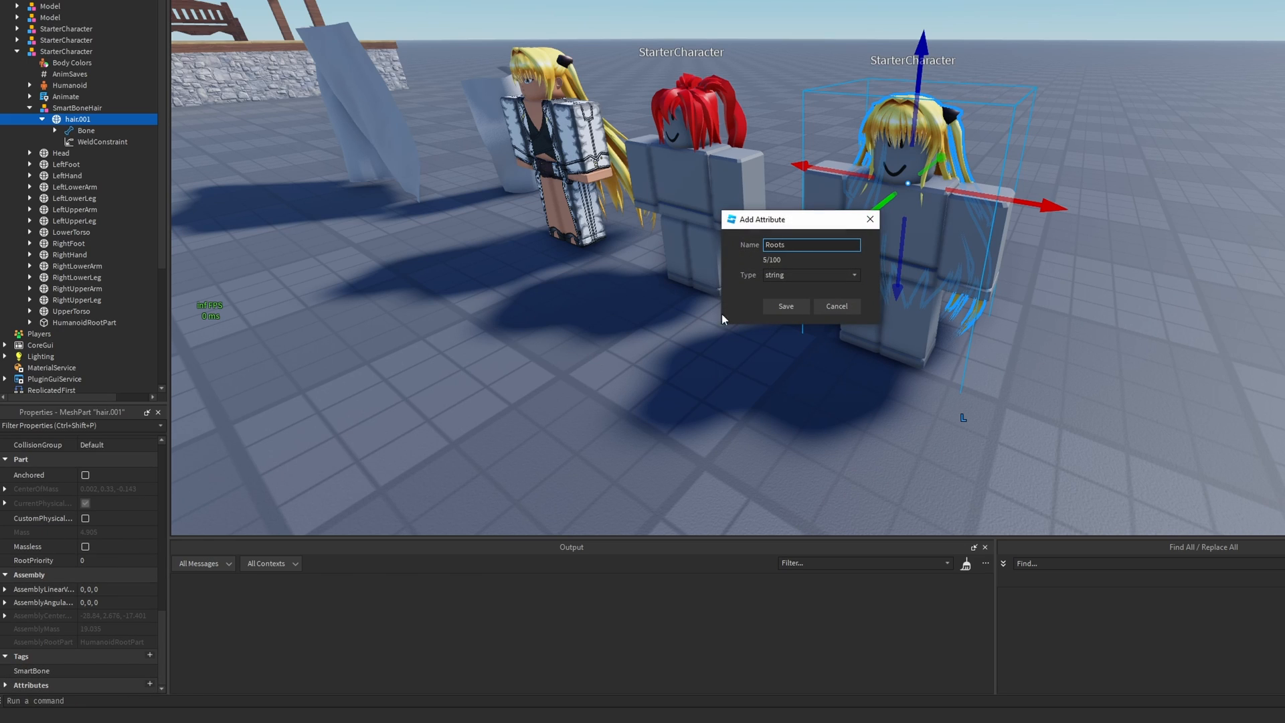
click(781, 306)
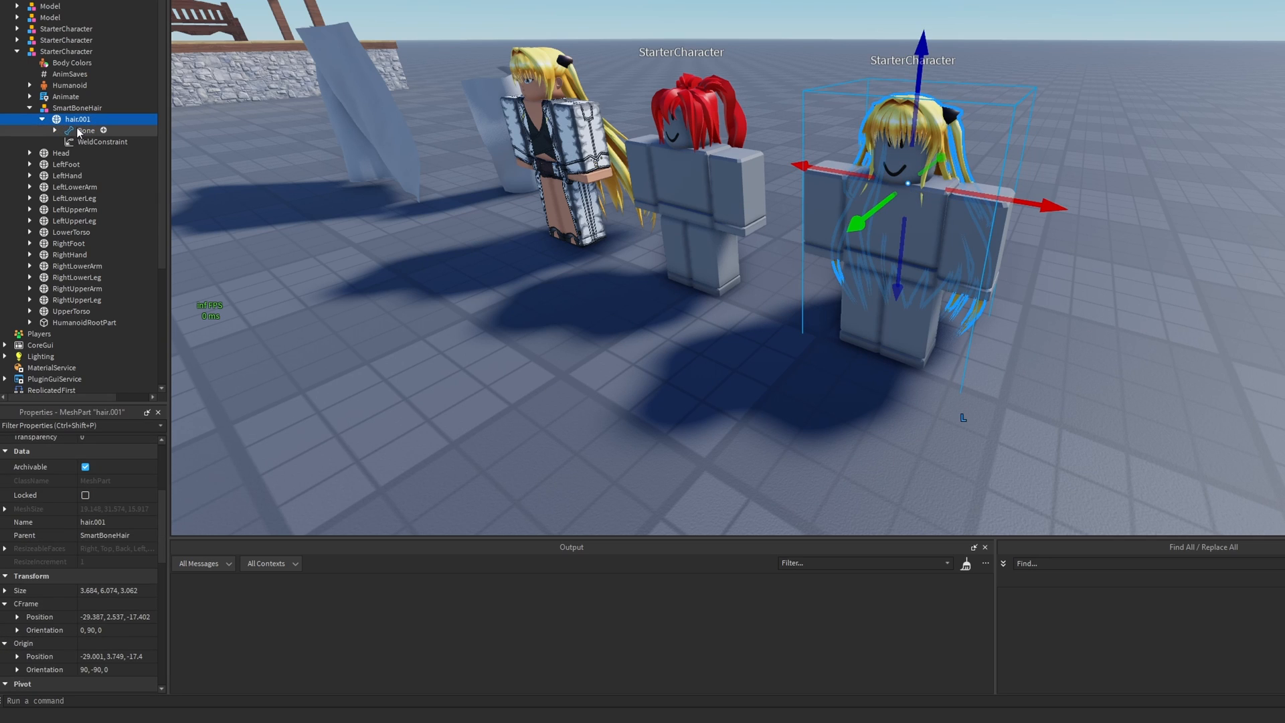
scroll(96, 675, down, 10)
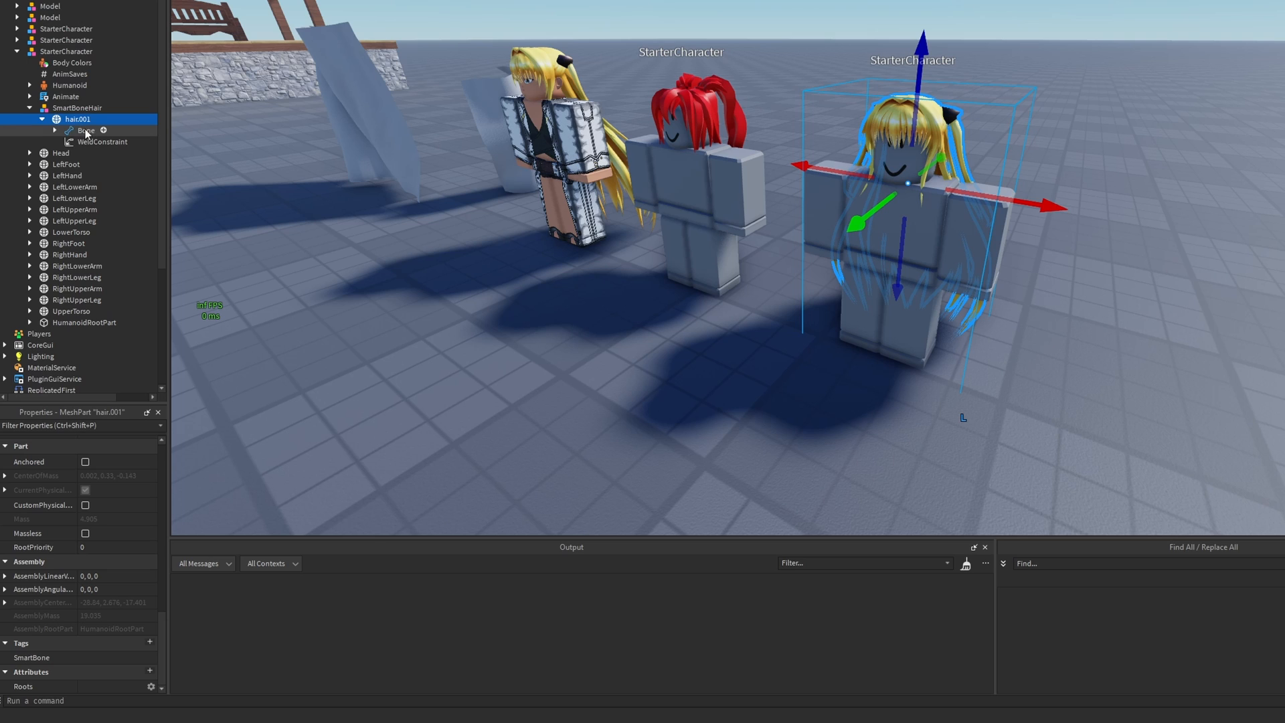
click(98, 686)
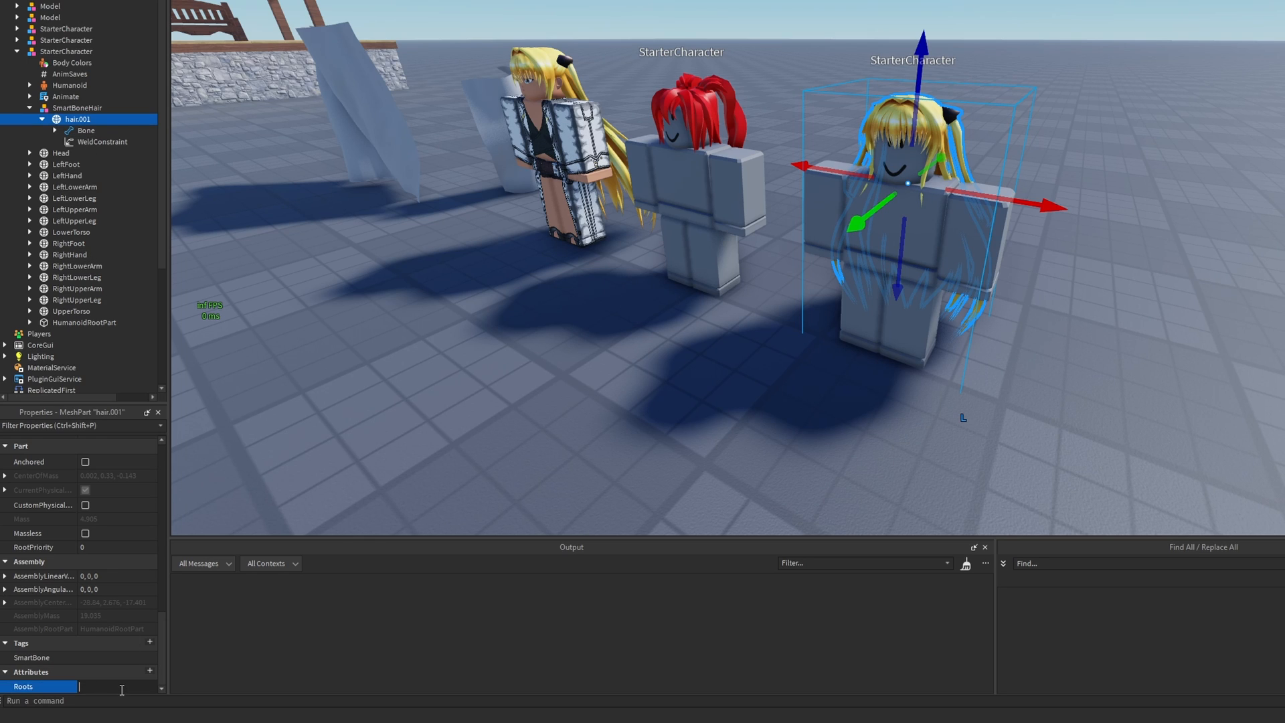
text(Bone)
key(Return)
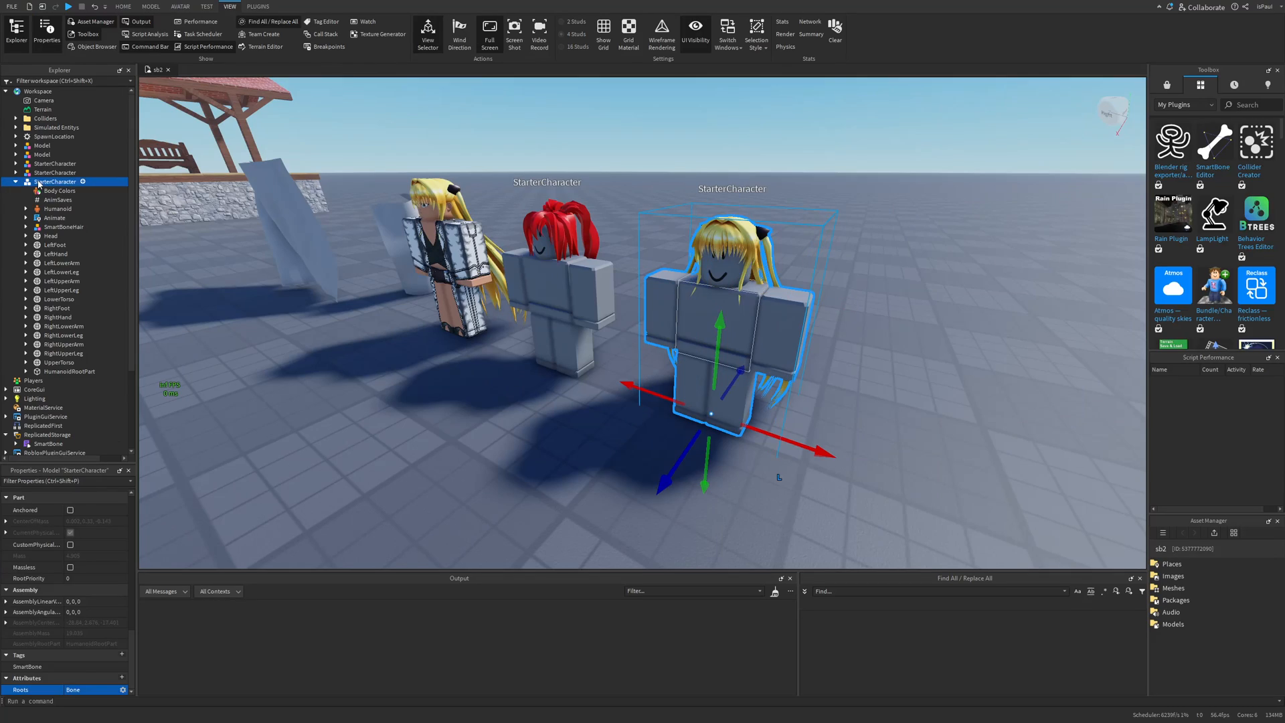
Move the StarterCharacter with the tagged hair into StarterPlayer and start a playtest
click(67, 53)
drag(53, 186, 57, 399)
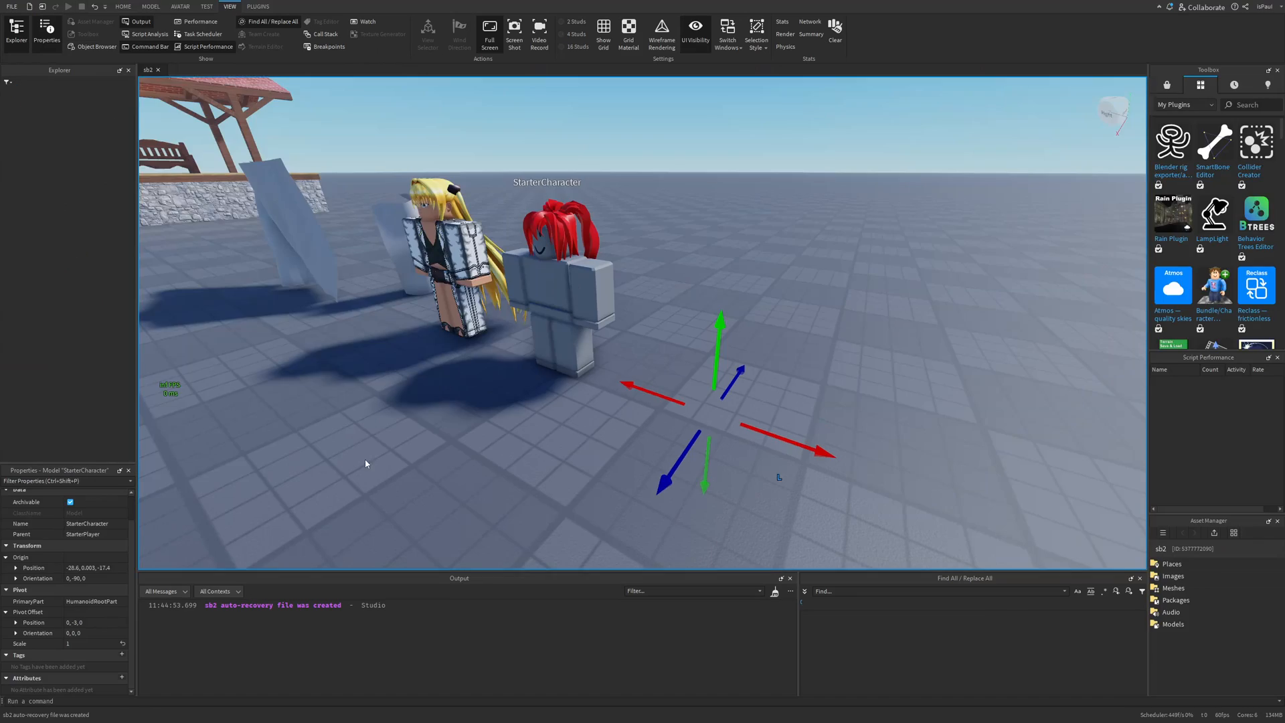
key(F5)
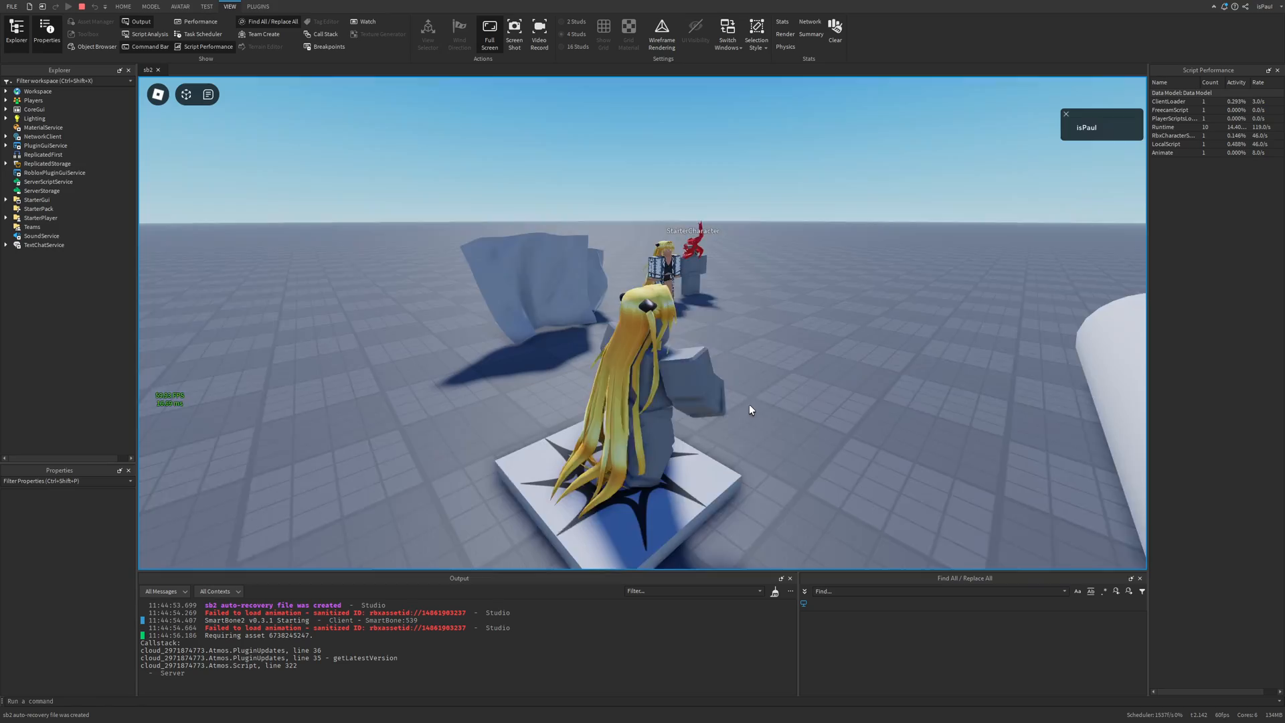
Run and jump around the scene with the character to examine how its hair bones react, and stop the playtest
right_drag(748, 404, 749, 405)
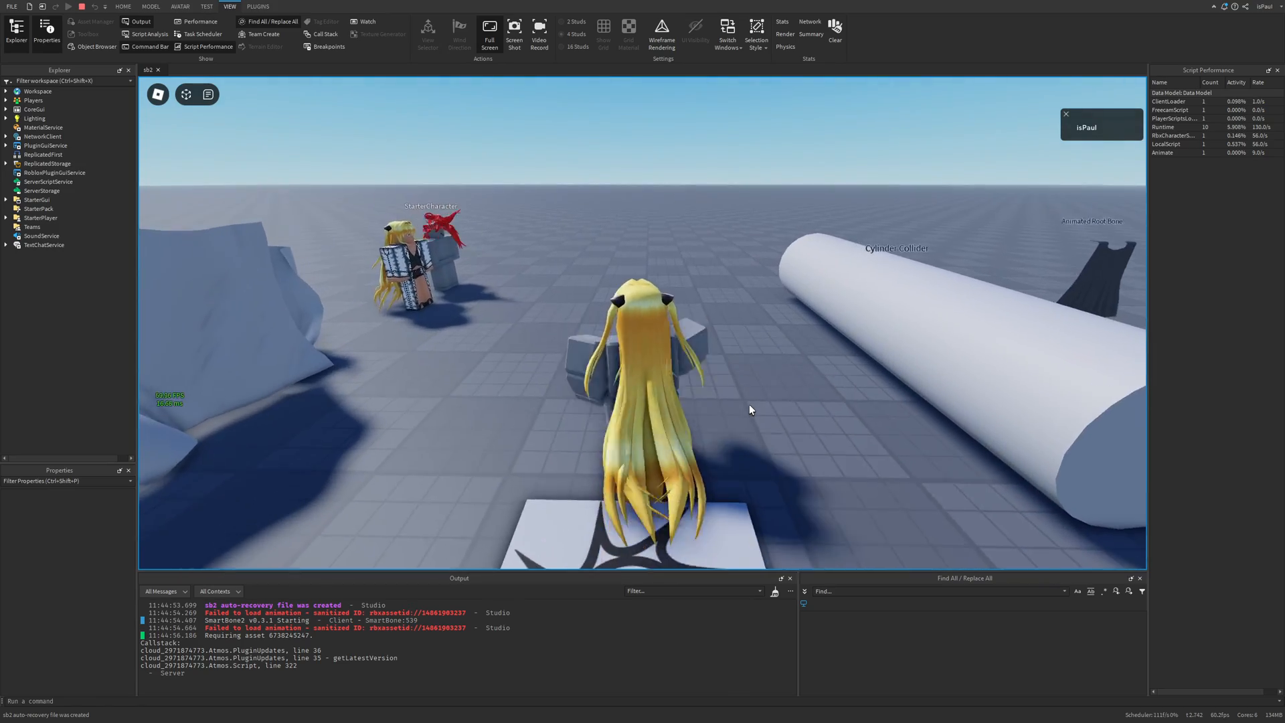
key(a)
key(s)
key(w)
key(d)
key(s)
key(d)
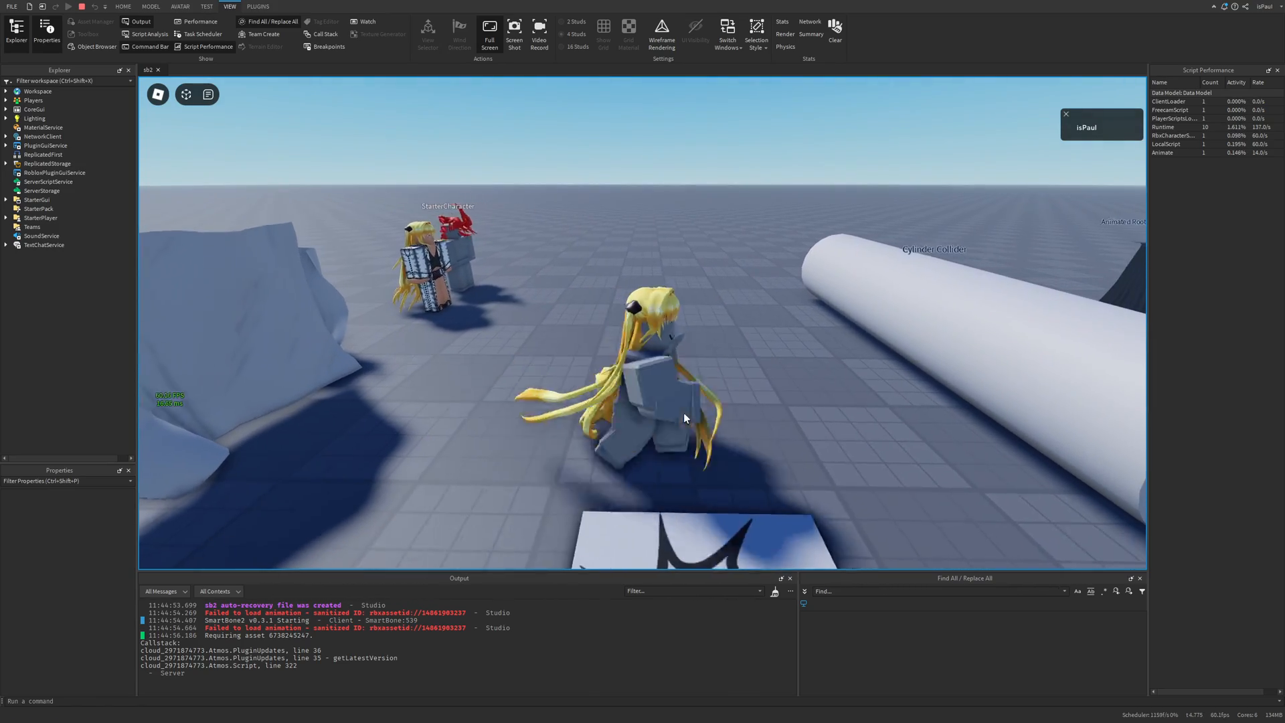
key(a)
key(w)
key(s)
right_drag(753, 361, 753, 362)
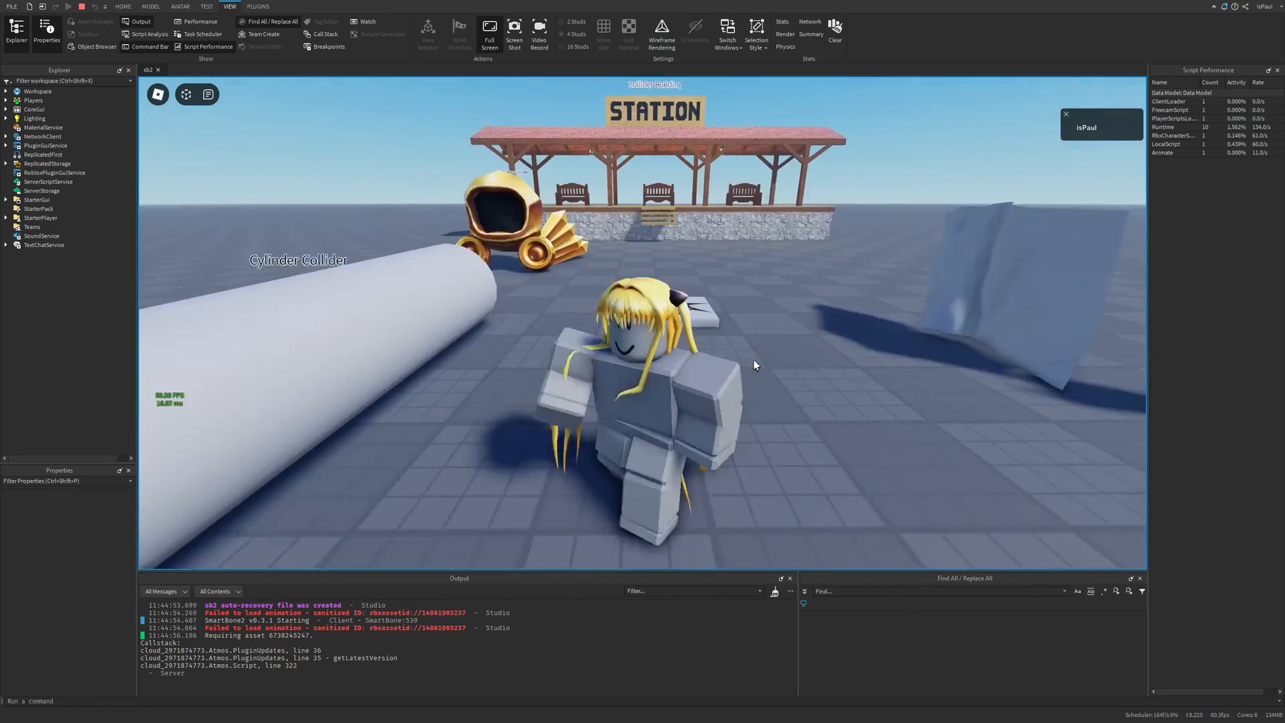
key(a)
key(w)
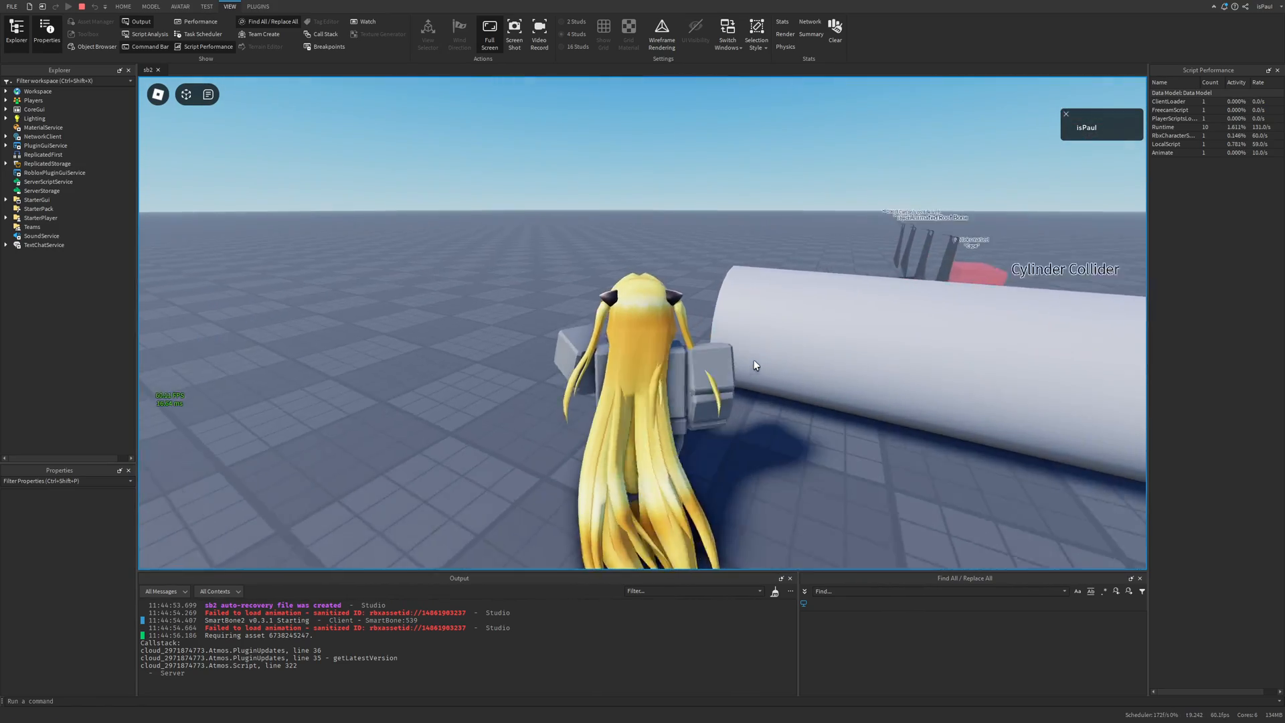
key(a)
key(w)
key(w)
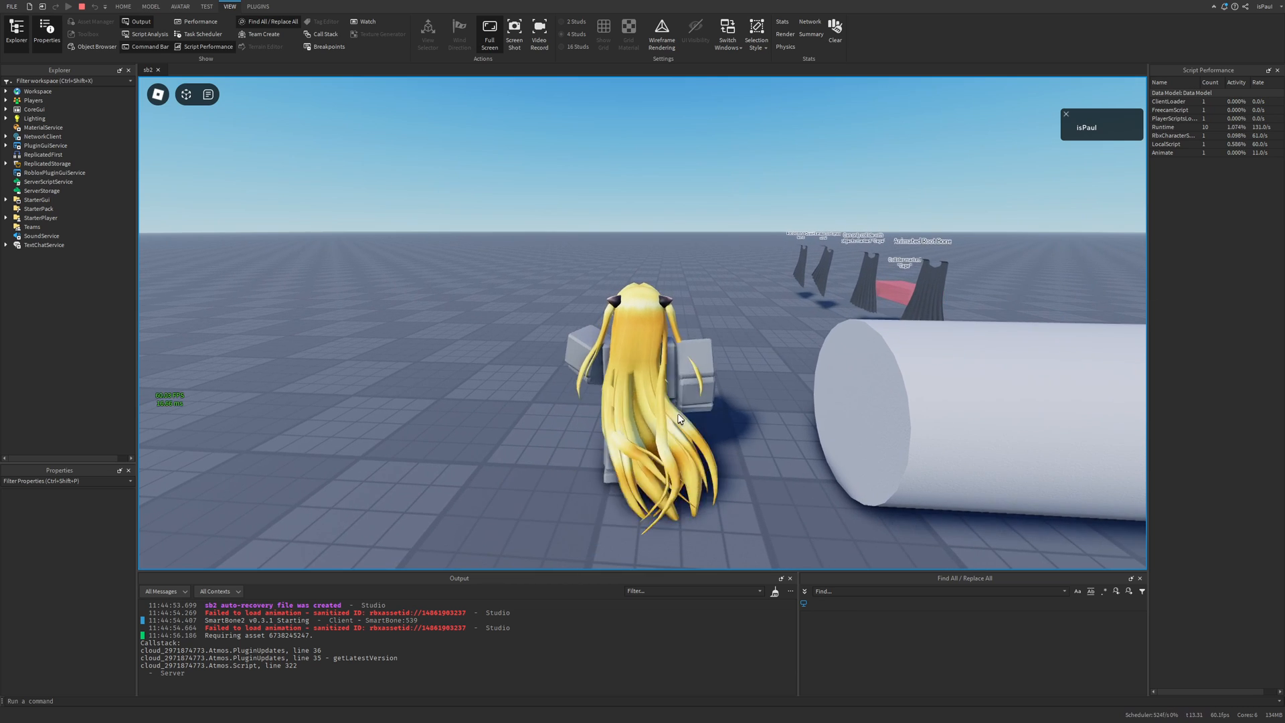
key(space)
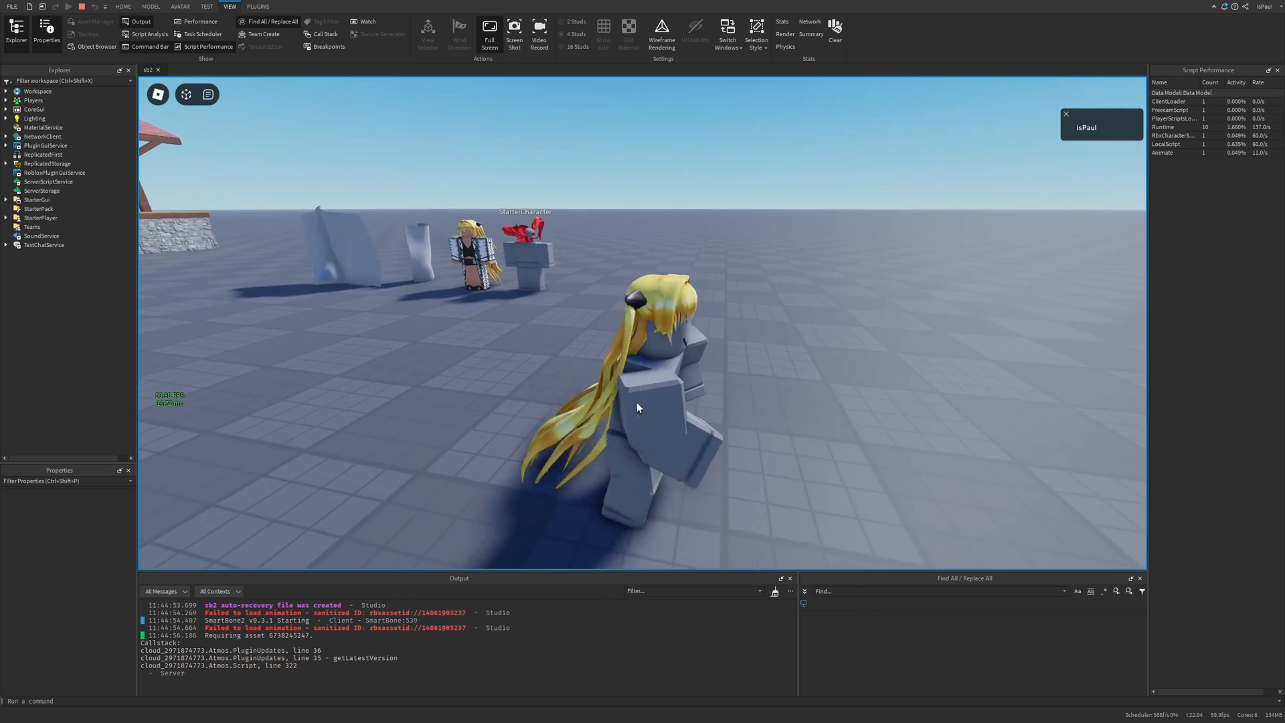
key(w)
key(d)
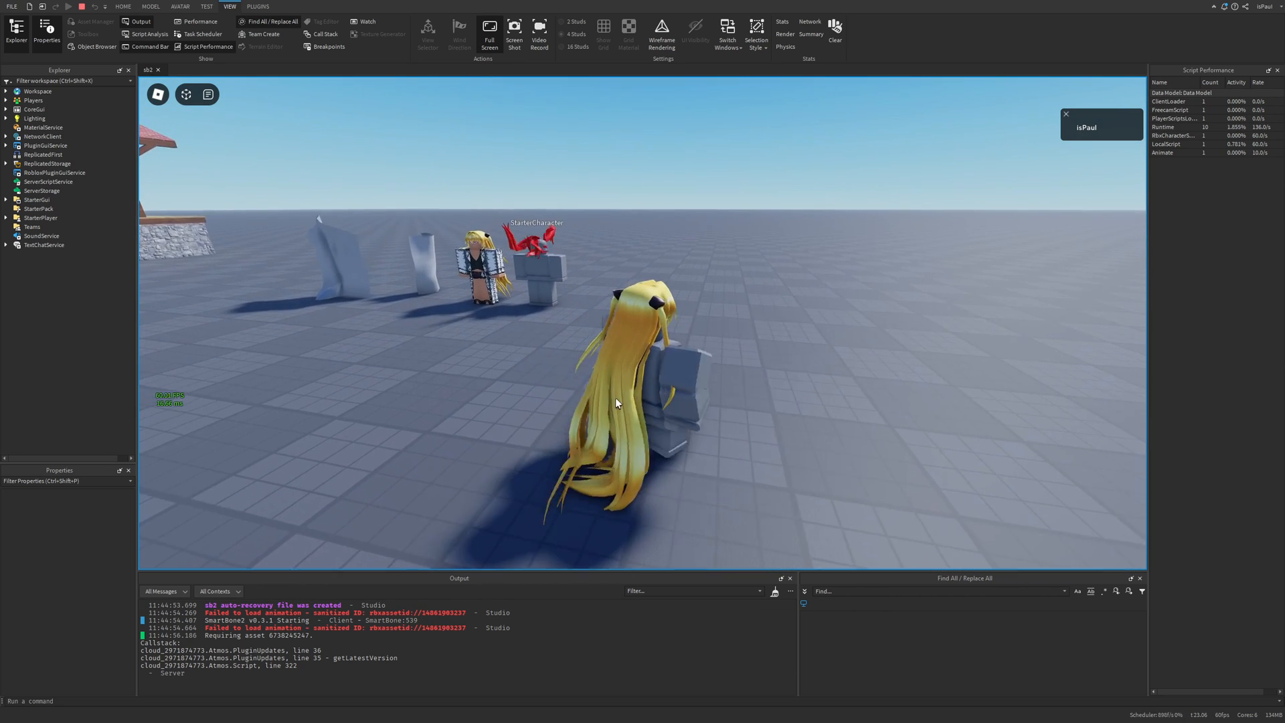
key(w)
click(82, 7)
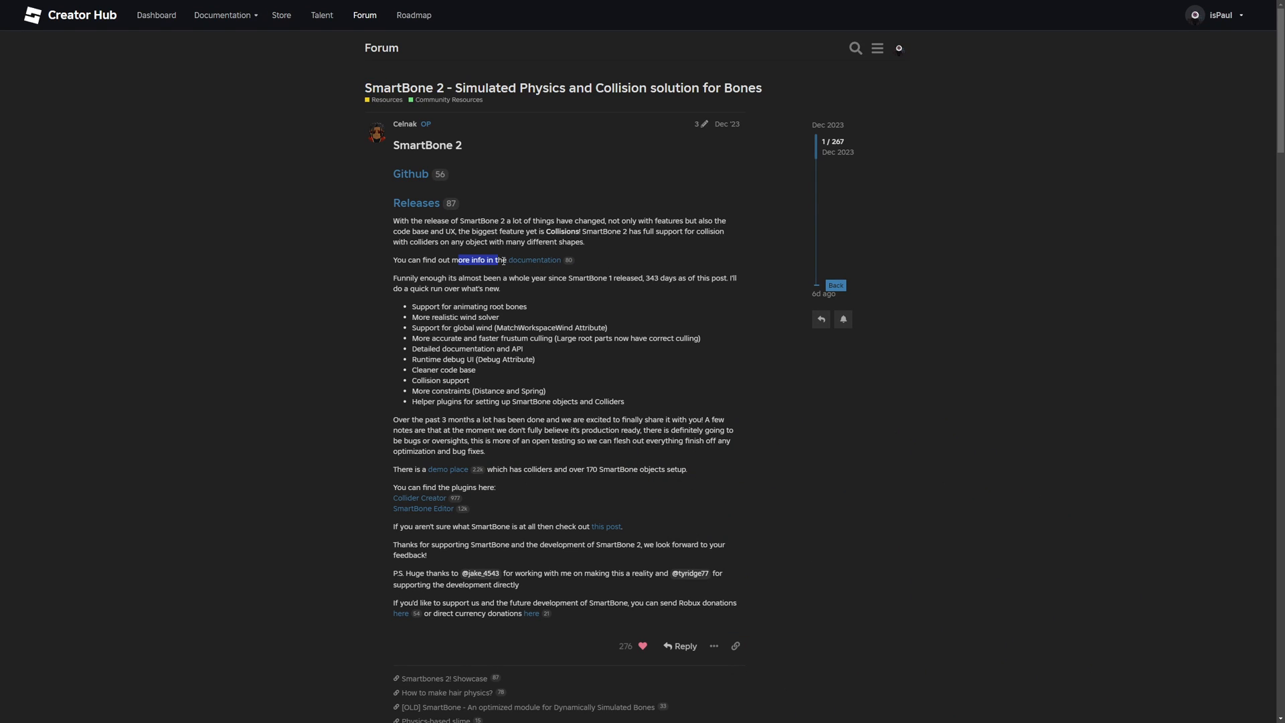
Open the SmartBone 2 documentation from the forum post and read the optional attributes on the SmartBone page
click(547, 273)
click(534, 260)
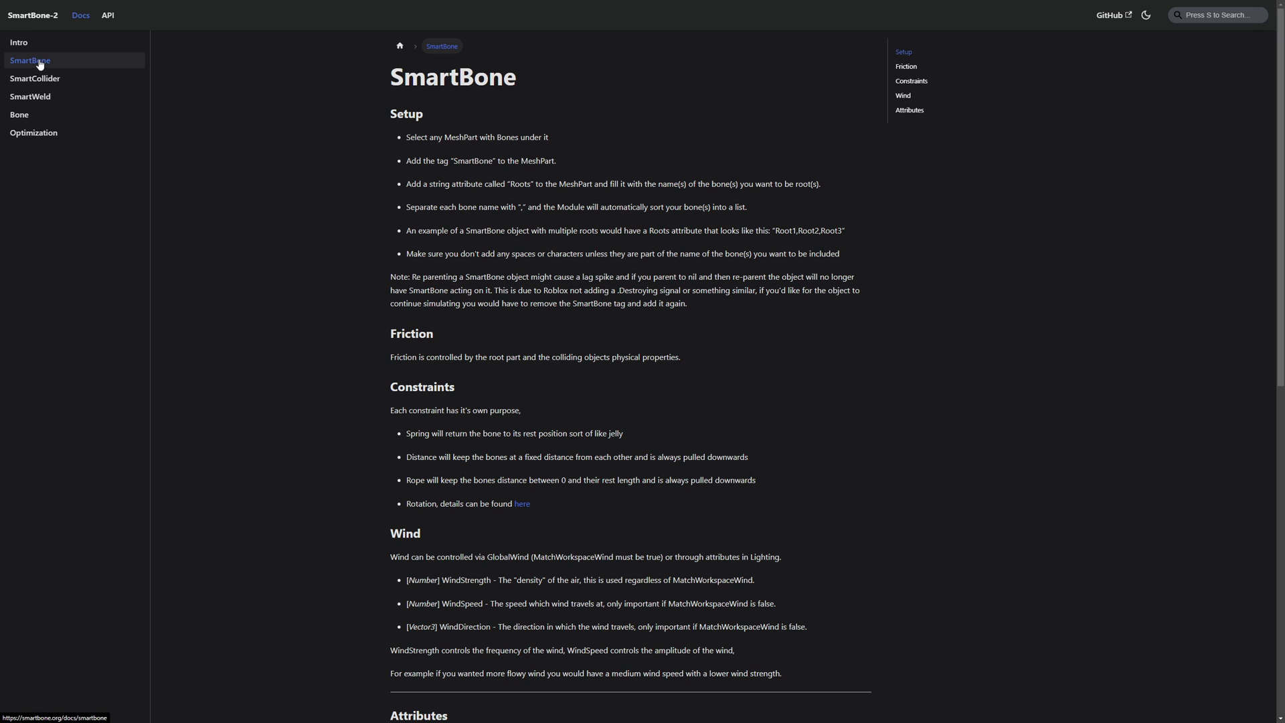
scroll(447, 175, down, 8)
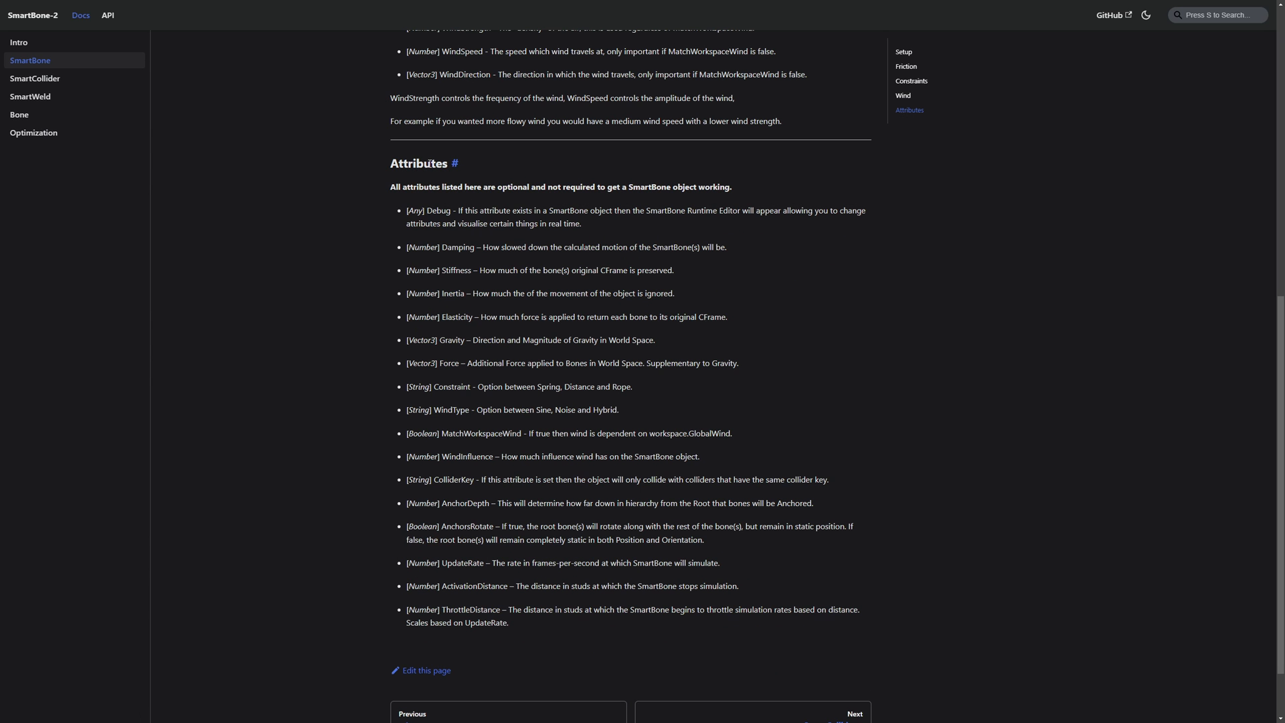
drag(431, 247, 503, 524)
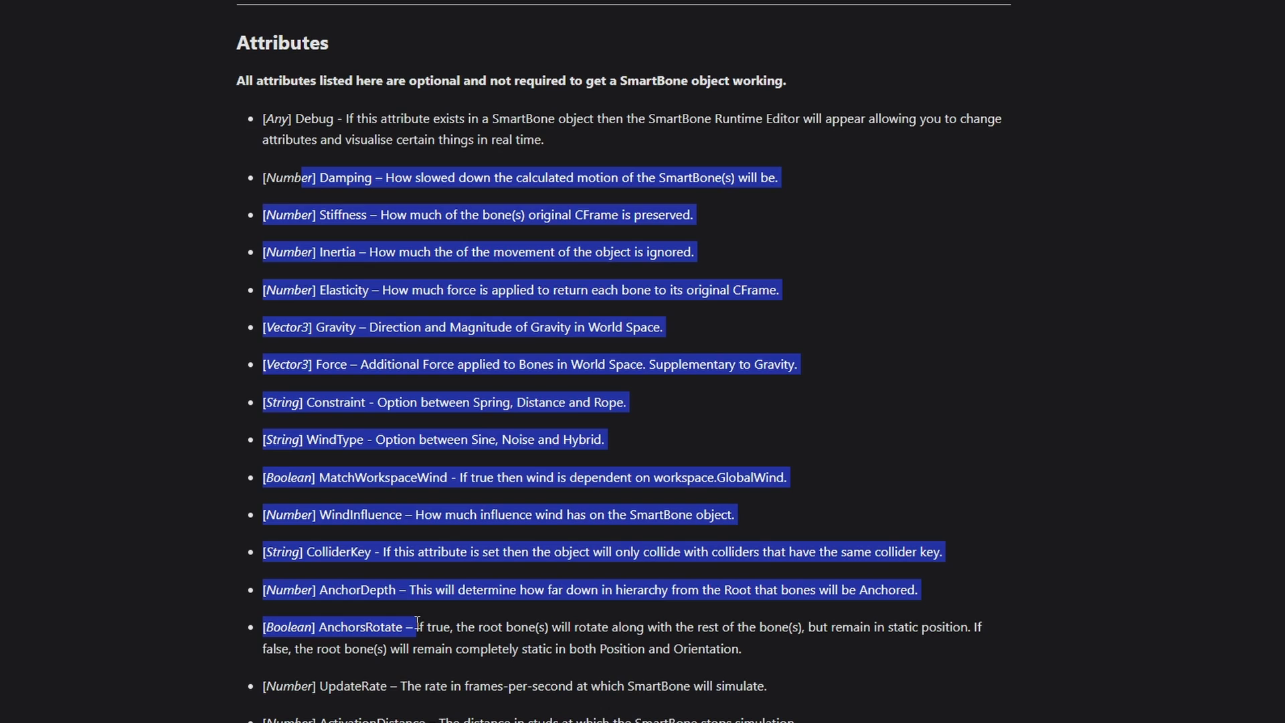
click(278, 404)
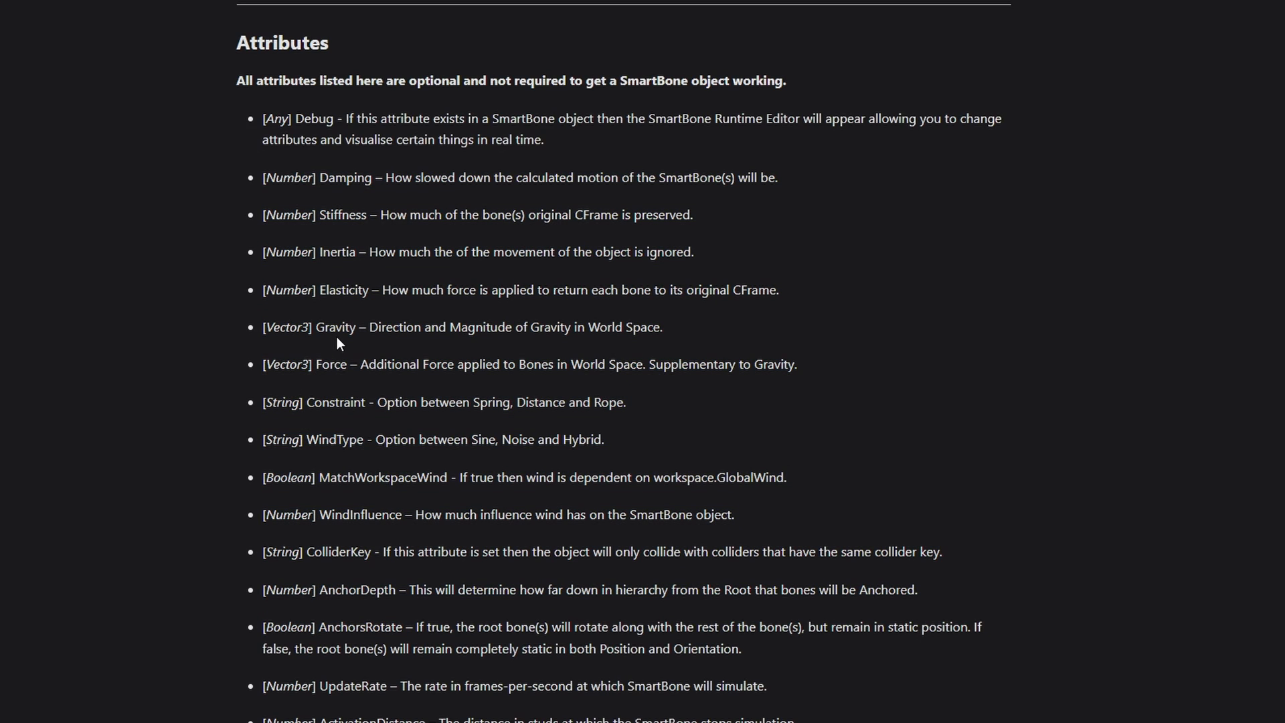
click(292, 192)
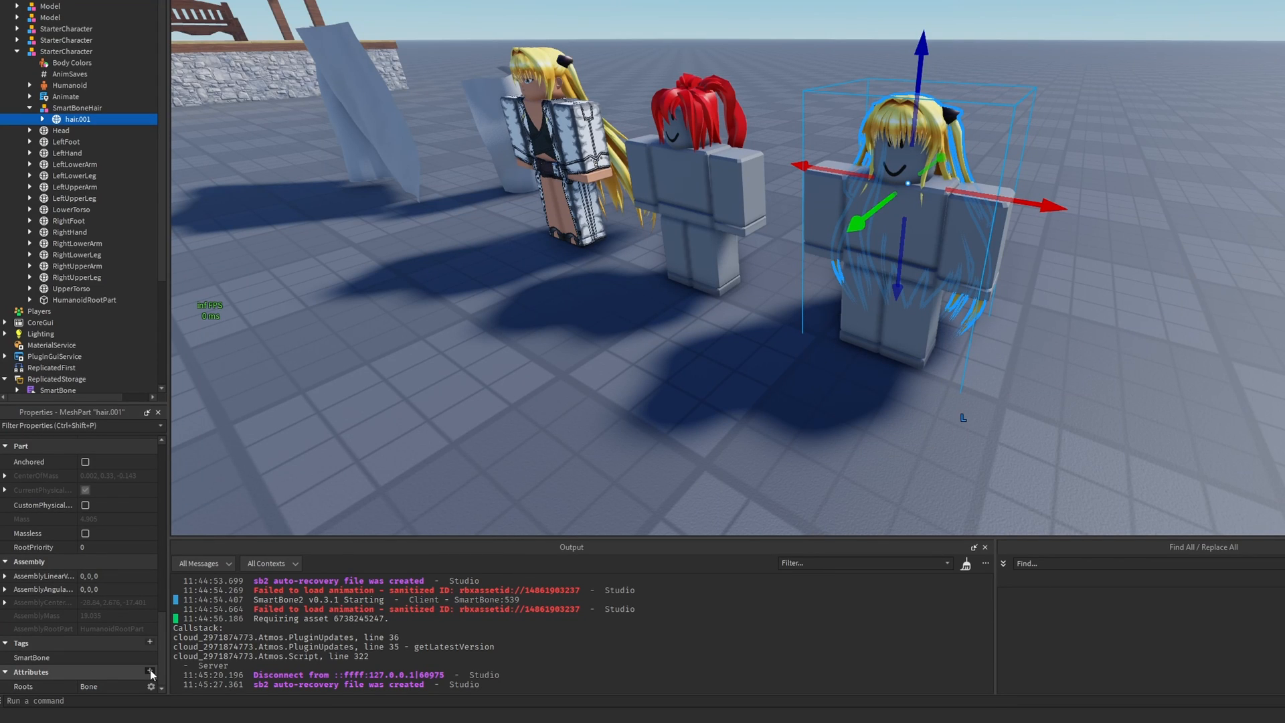
Add a number attribute named Damping to the hair.001 mesh
click(151, 671)
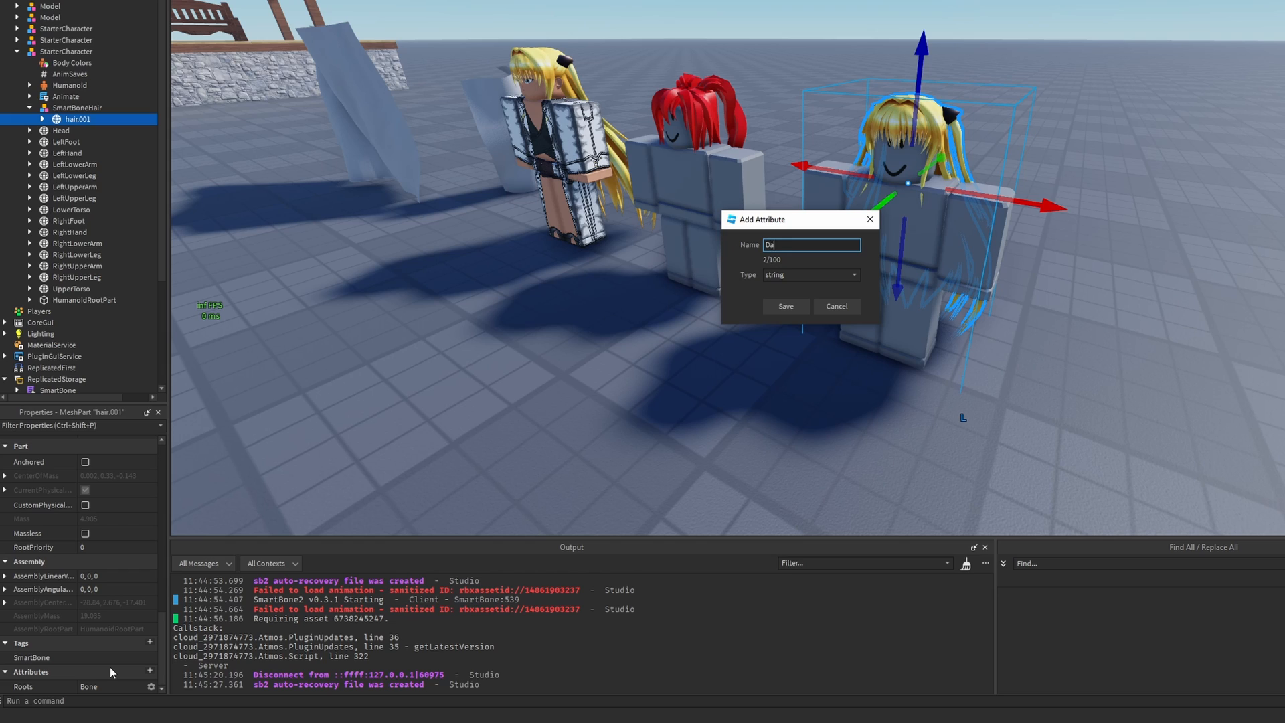
click(799, 278)
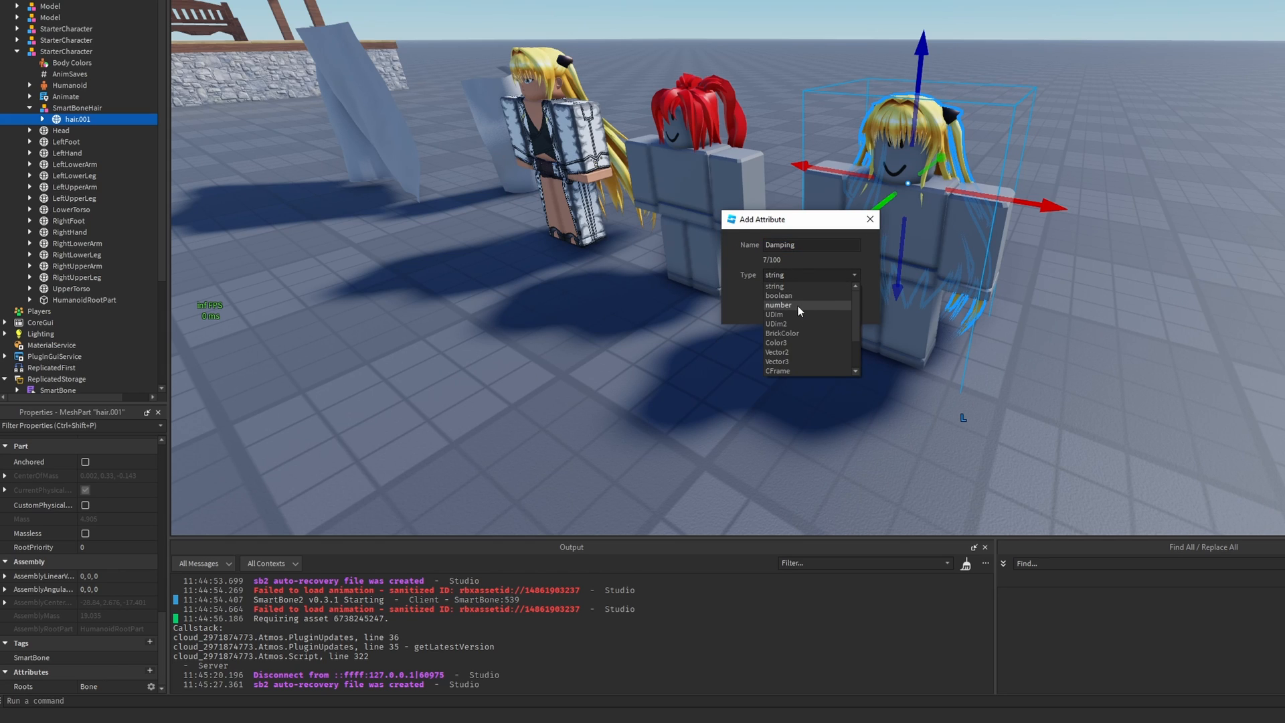
click(797, 305)
click(787, 307)
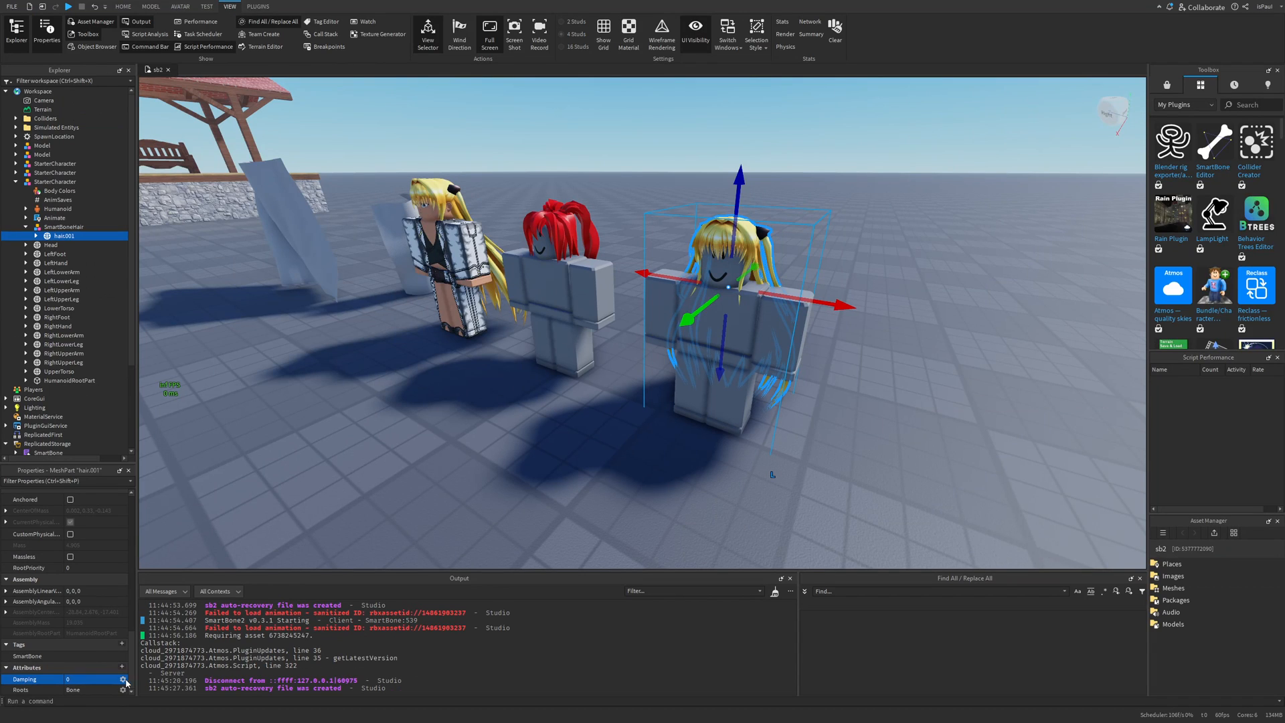
Open the SmartBone Editor plugin for hair.001 and expand its list of saved presets
click(260, 7)
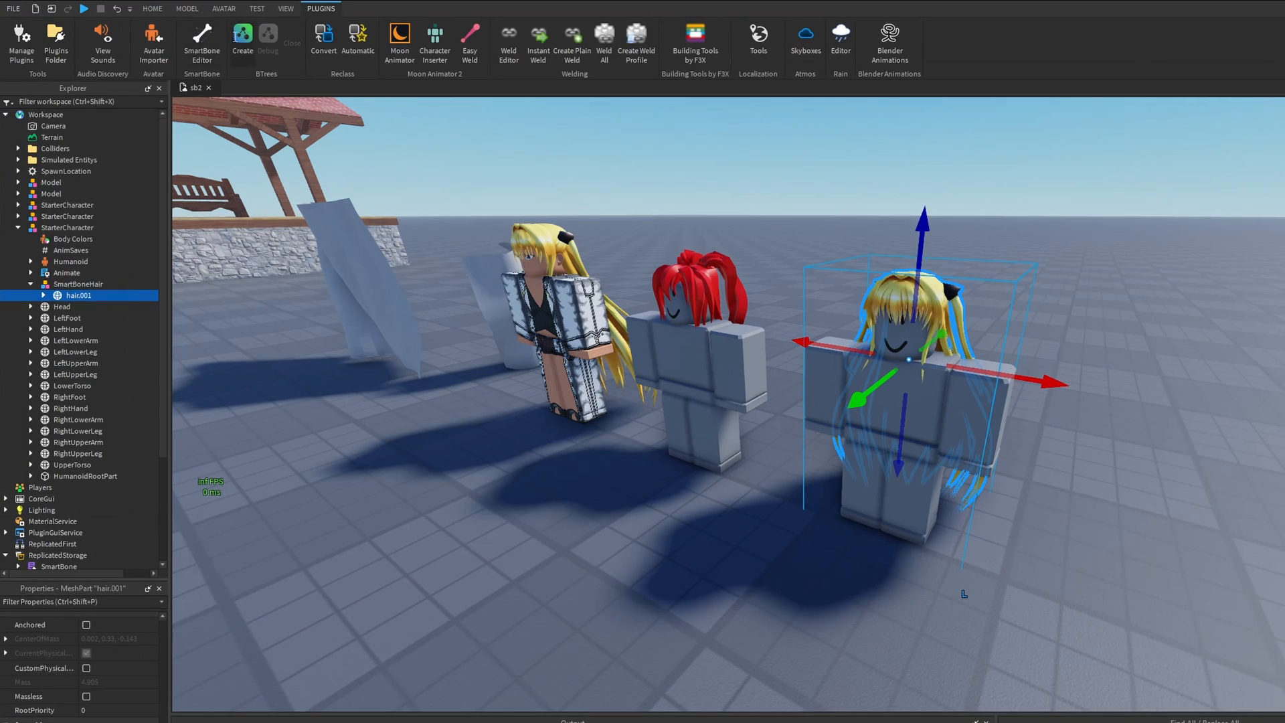
click(199, 44)
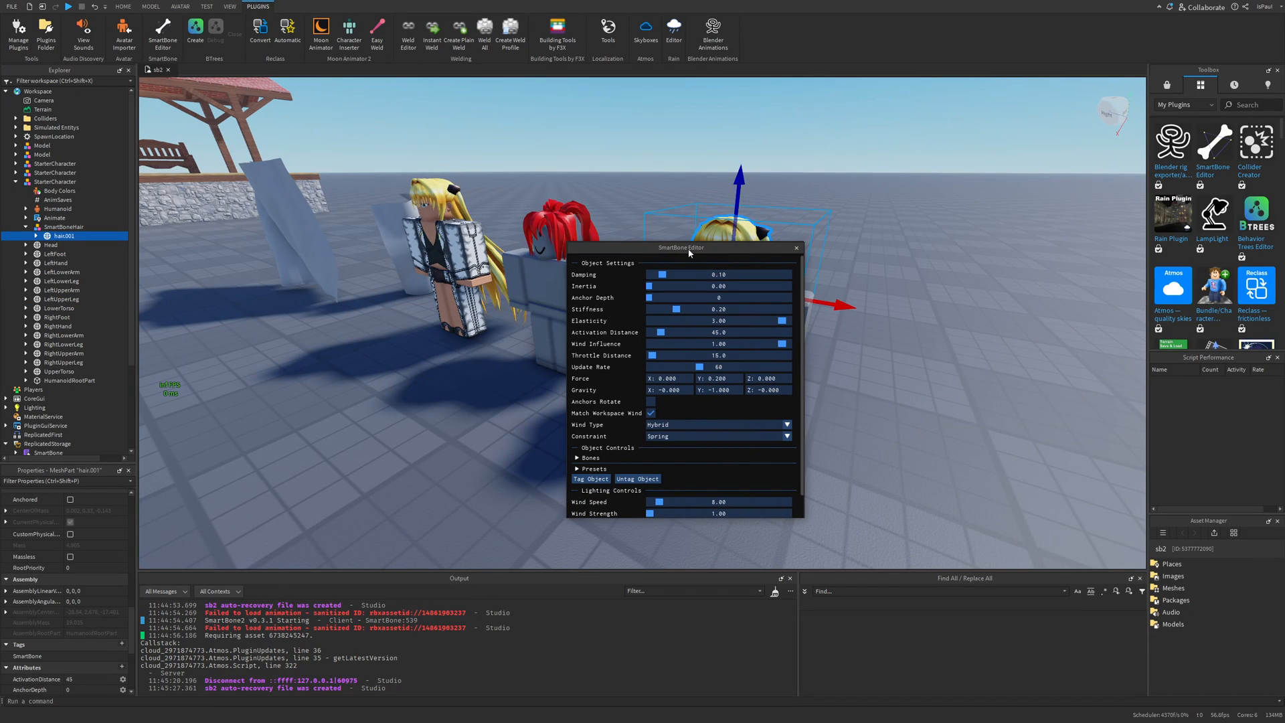
drag(689, 253, 350, 197)
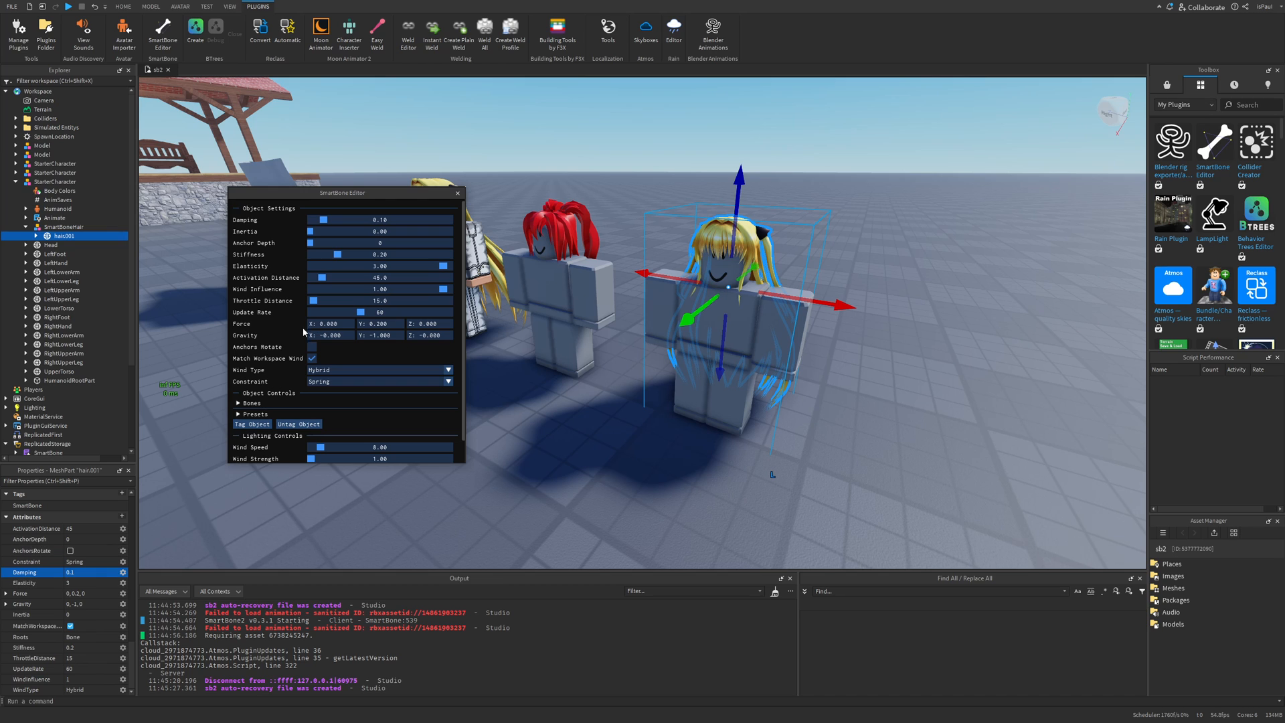
click(246, 414)
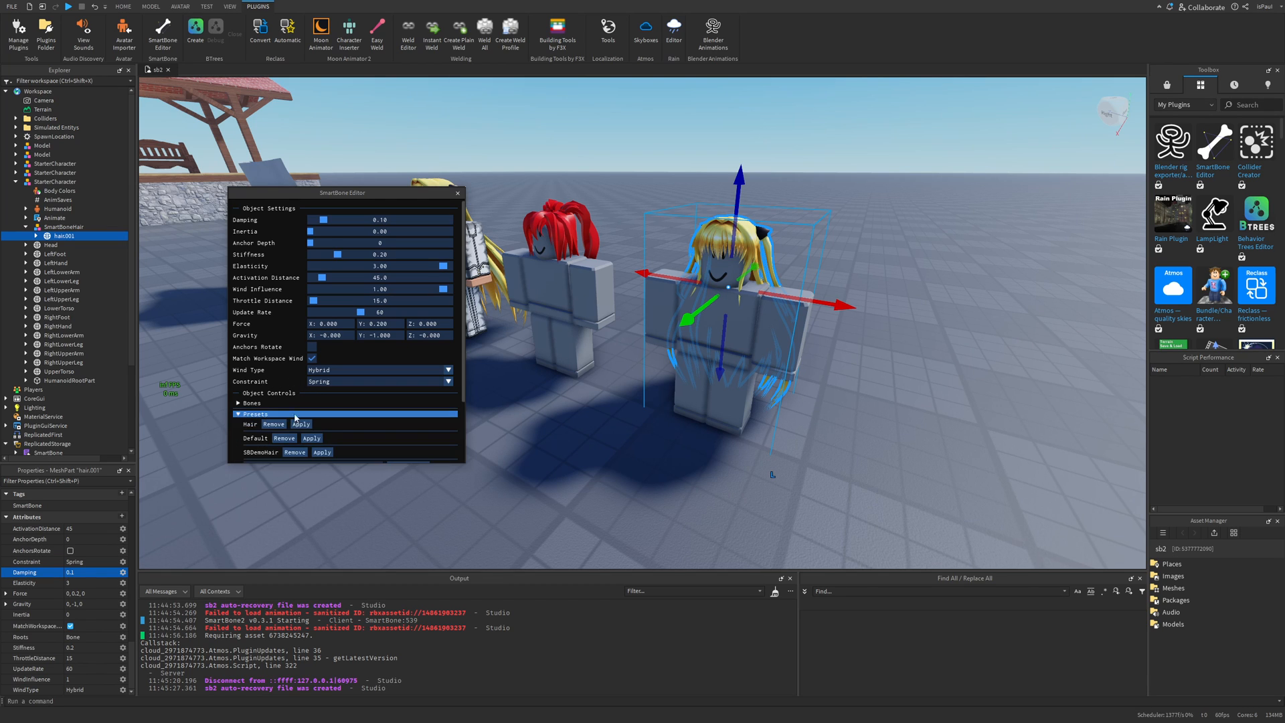
scroll(333, 354, down, 2)
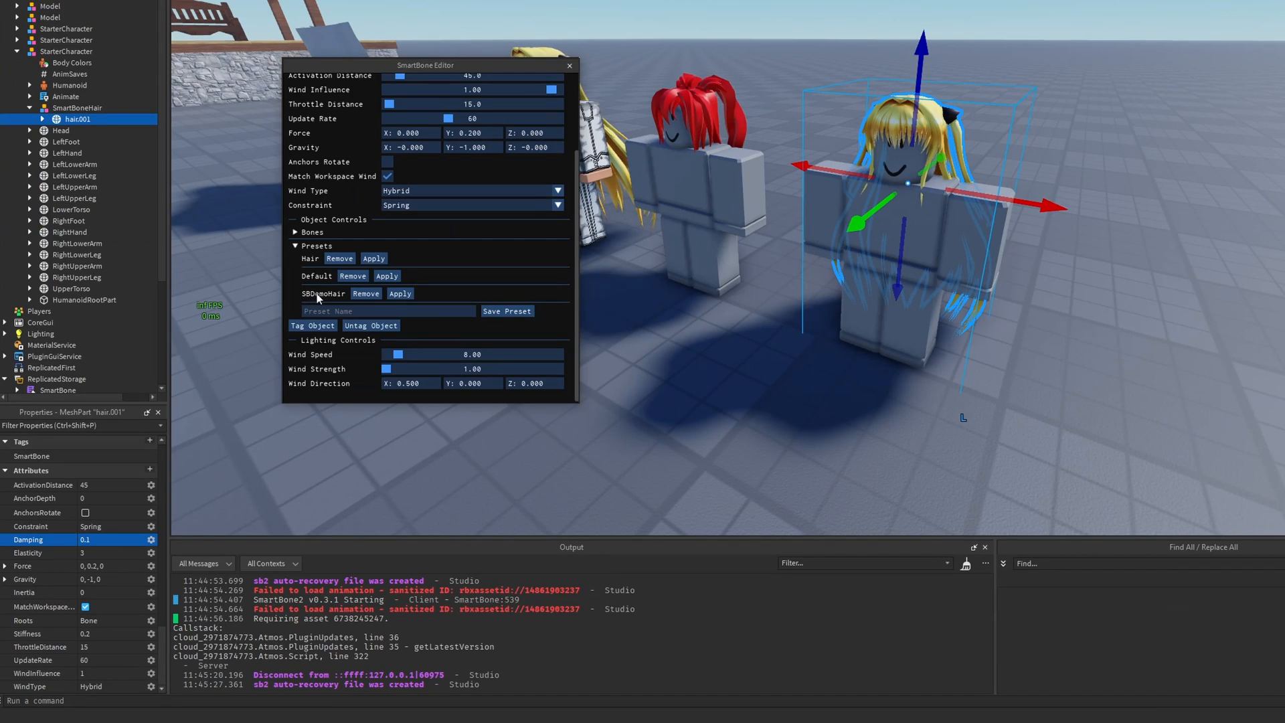
drag(327, 297, 290, 329)
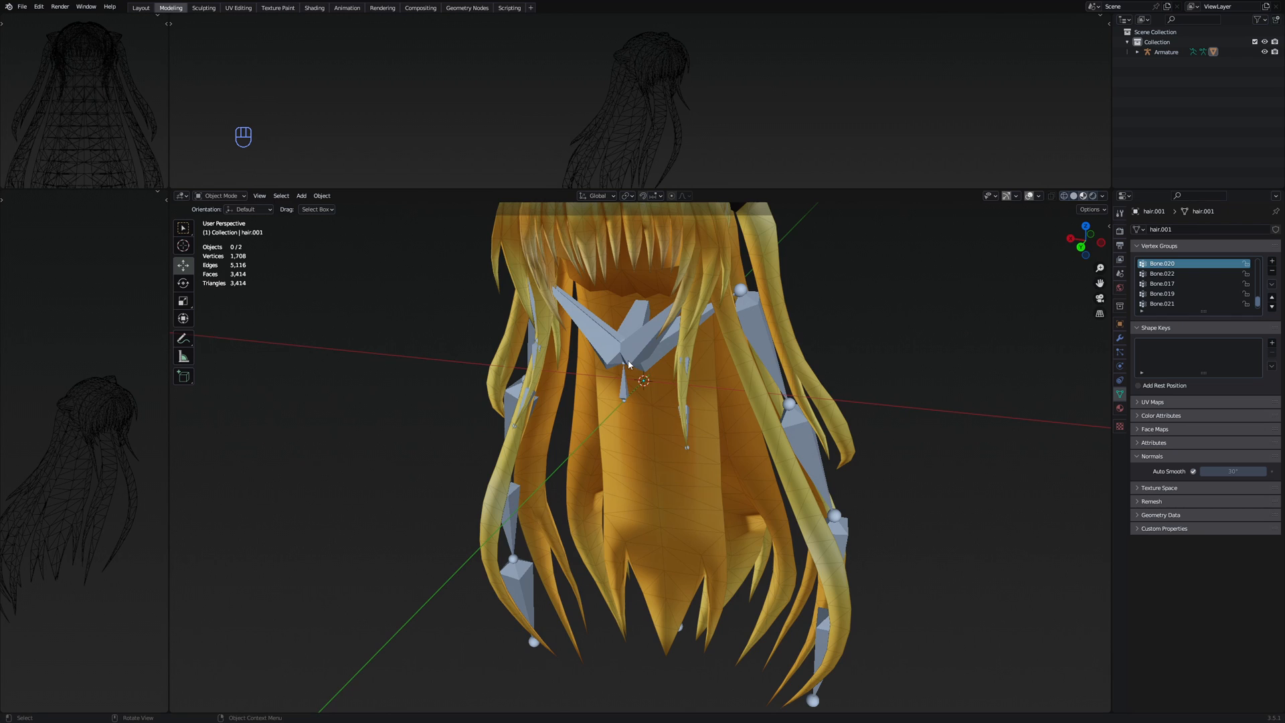
Switch to Blender and examine the hair armature's root bone and the bone chains branching from it
middle_drag(629, 365, 676, 349)
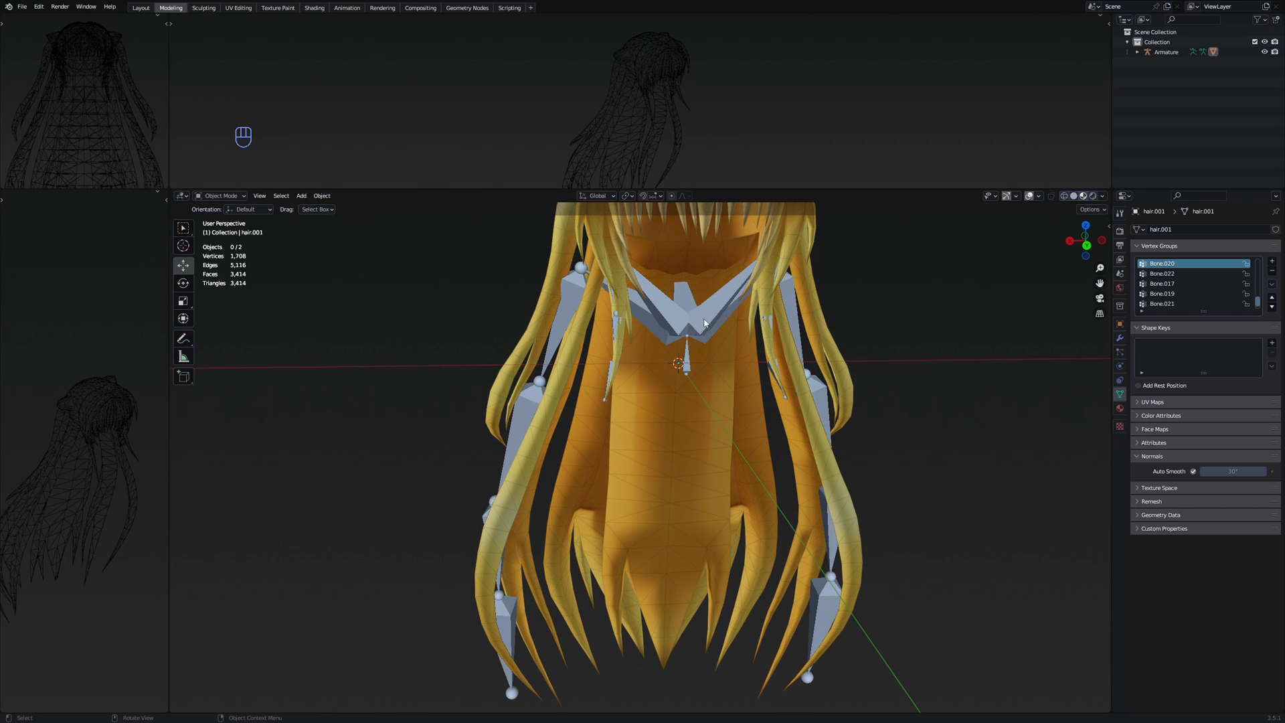
middle_drag(764, 273, 660, 311)
scroll(588, 347, up, 3)
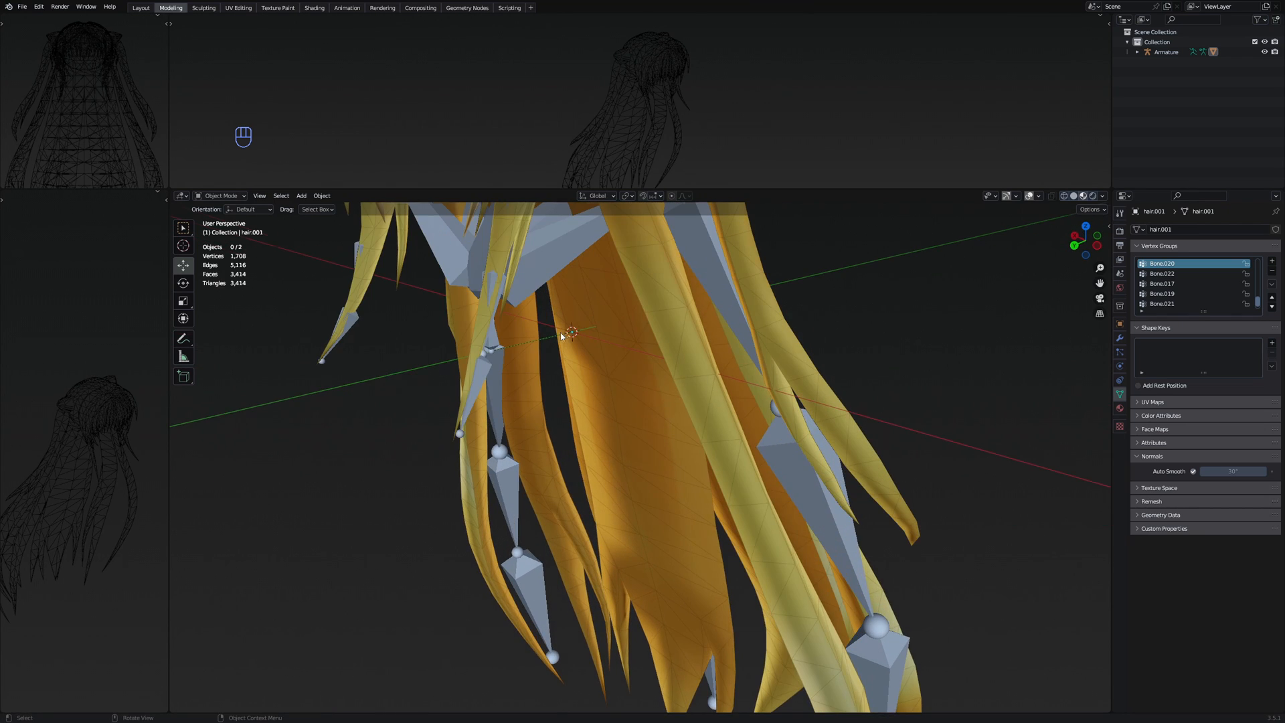
middle_drag(561, 335, 554, 349)
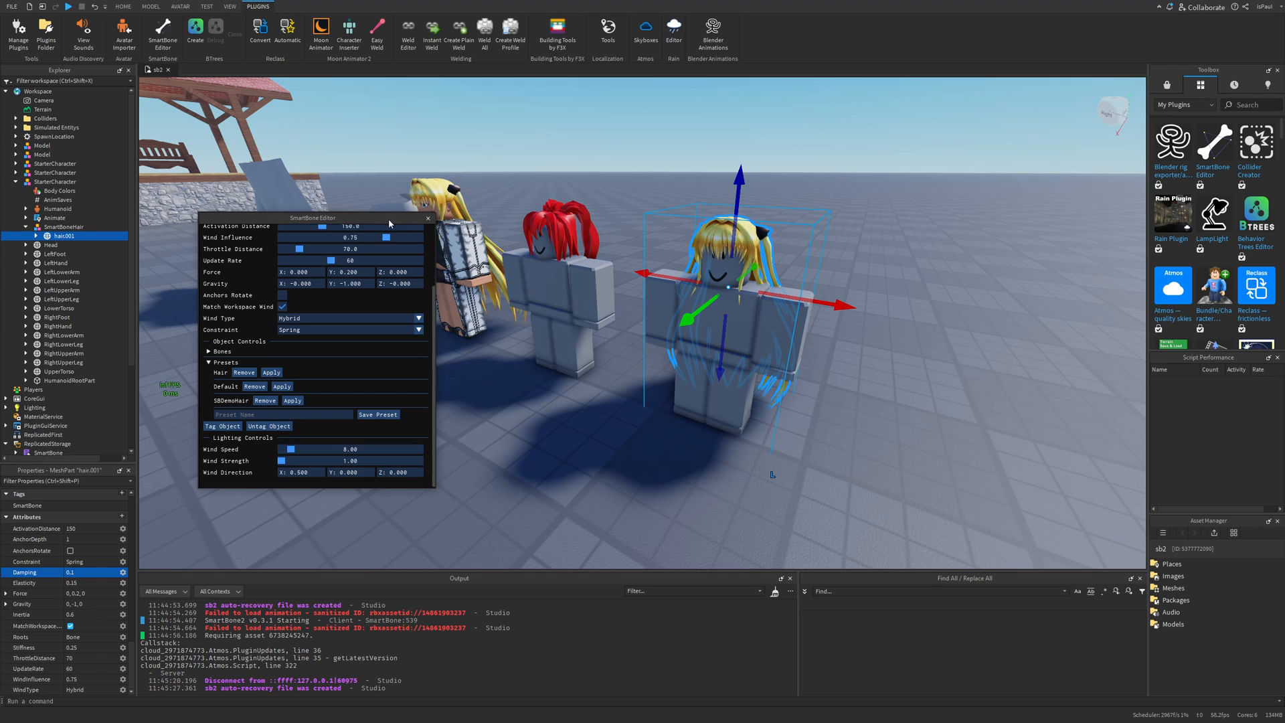
Back in Roblox Studio, close the SmartBone Editor, then move the StarterCharacter into StarterPlayer and start a playtest
click(428, 218)
click(431, 405)
double_click(41, 182)
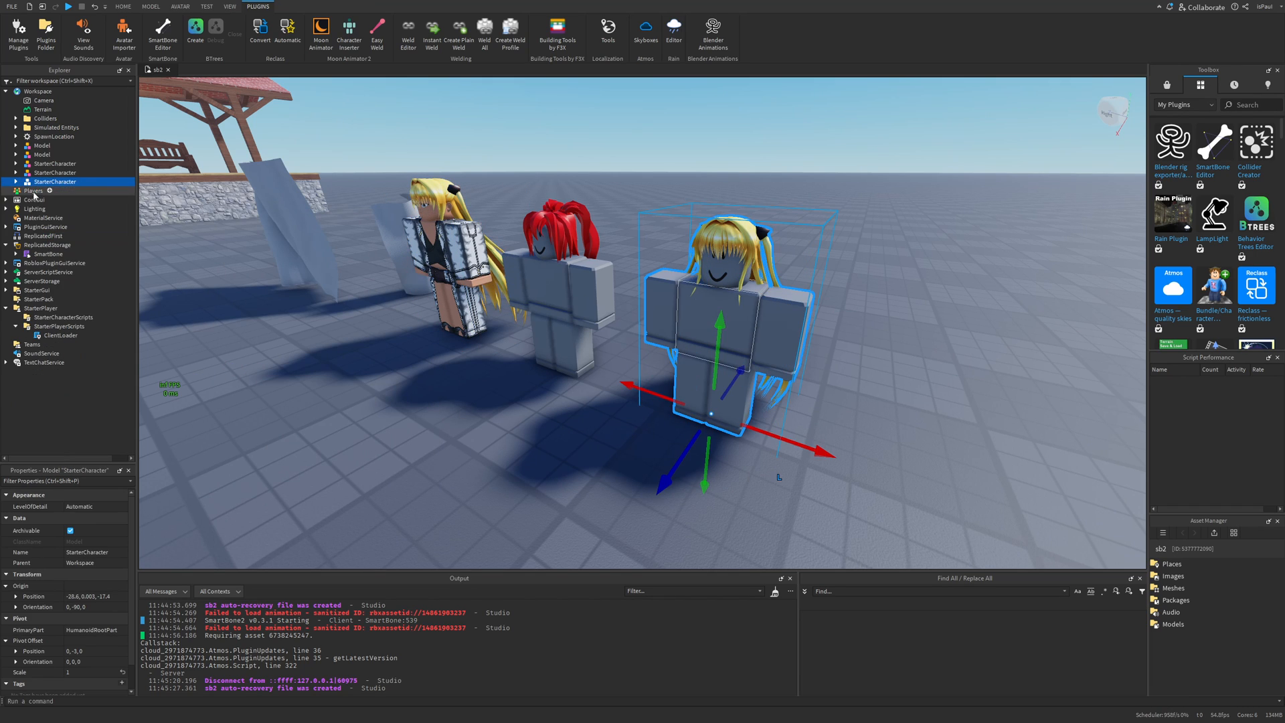
drag(45, 182, 45, 308)
click(321, 410)
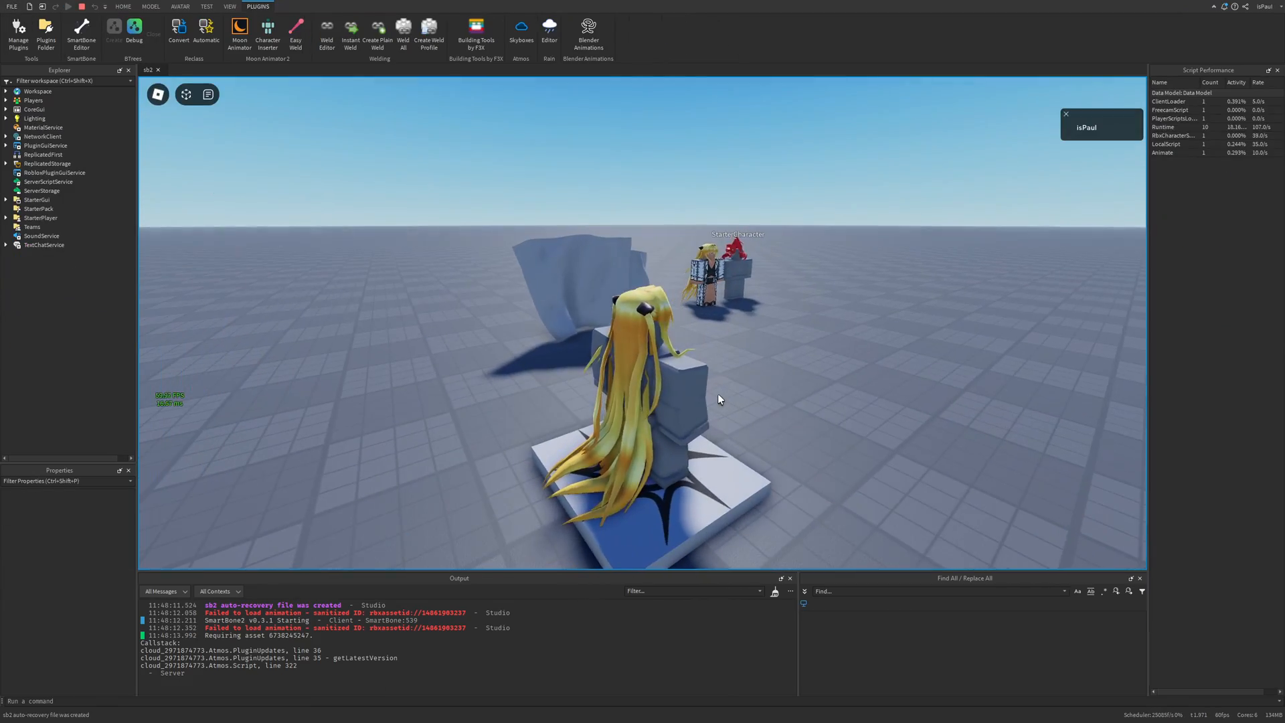
Run and jump around the scene to examine the hair's motion from all sides, and stop the playtest
key(d)
key(a)
key(d)
right_drag(717, 394, 784, 322)
key(a)
key(w)
key(space)
key(s)
key(w)
key(d)
key(s)
key(a)
key(w)
key(a)
key(d)
key(s)
key(space)
key(w)
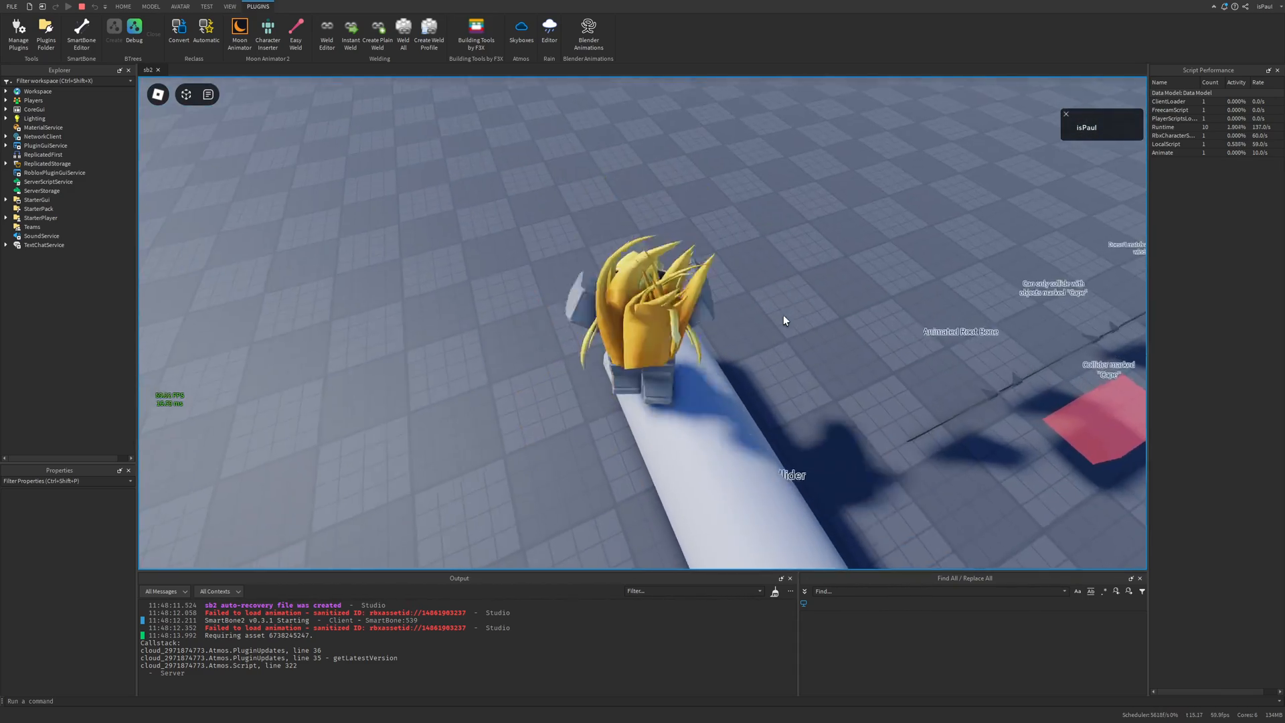
key(shift)
key(s)
key(shift)
right_drag(630, 418, 631, 419)
key(space)
key(d)
key(w)
mouse_move(625, 375)
right_down()
mouse_move(591, 363)
mouse_move(639, 374)
mouse_move(645, 347)
mouse_move(642, 376)
right_up()
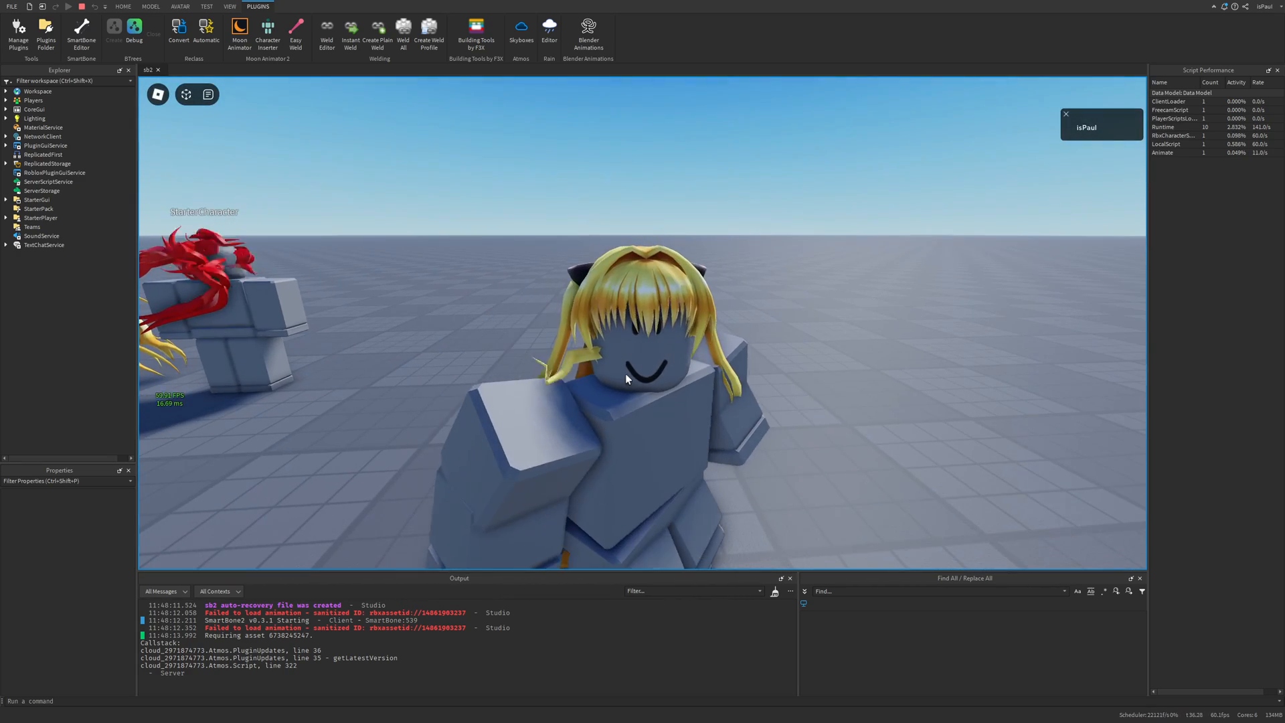
key(d)
key(s)
key(w)
key(w)
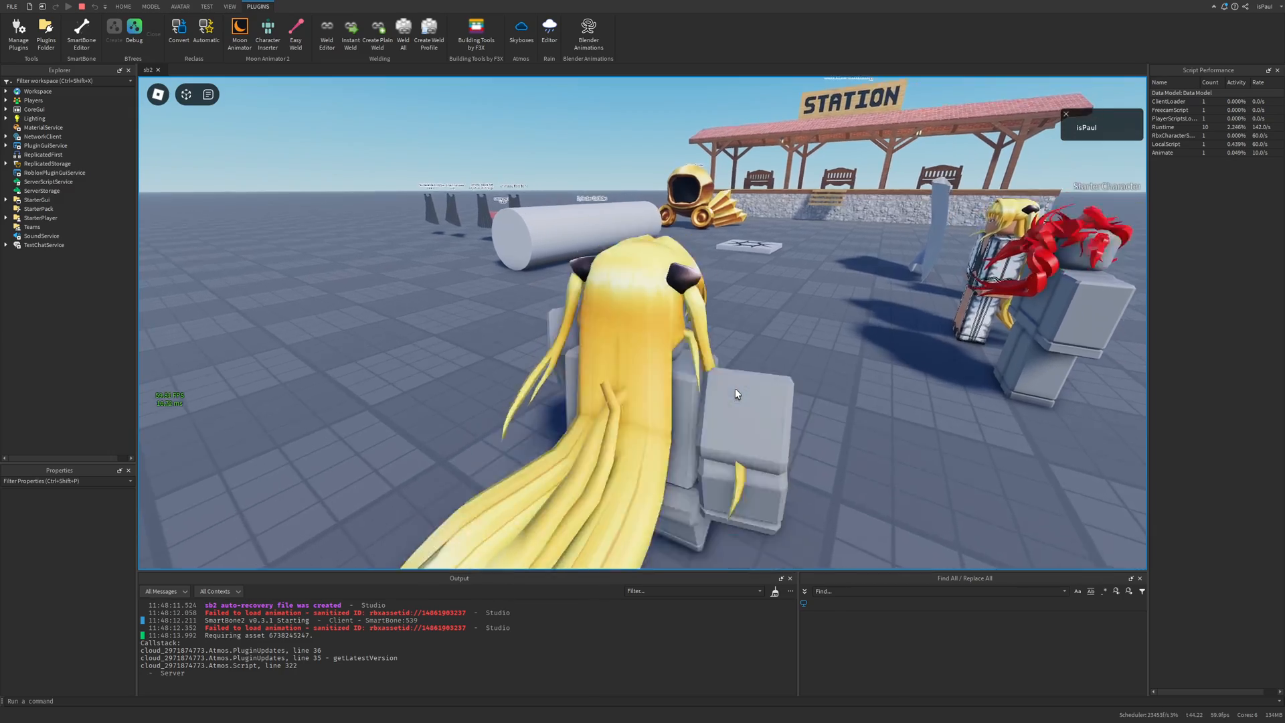
key(space)
right_drag(735, 389, 736, 389)
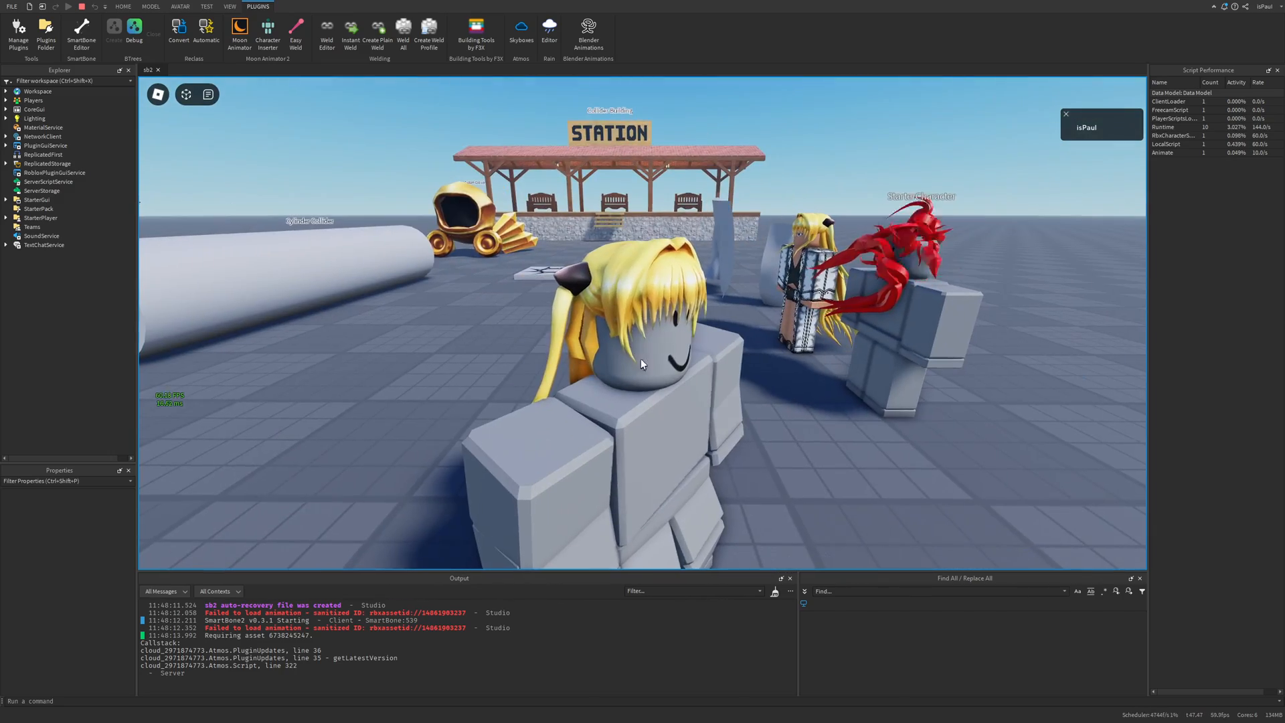
right_drag(709, 319, 709, 319)
key(d)
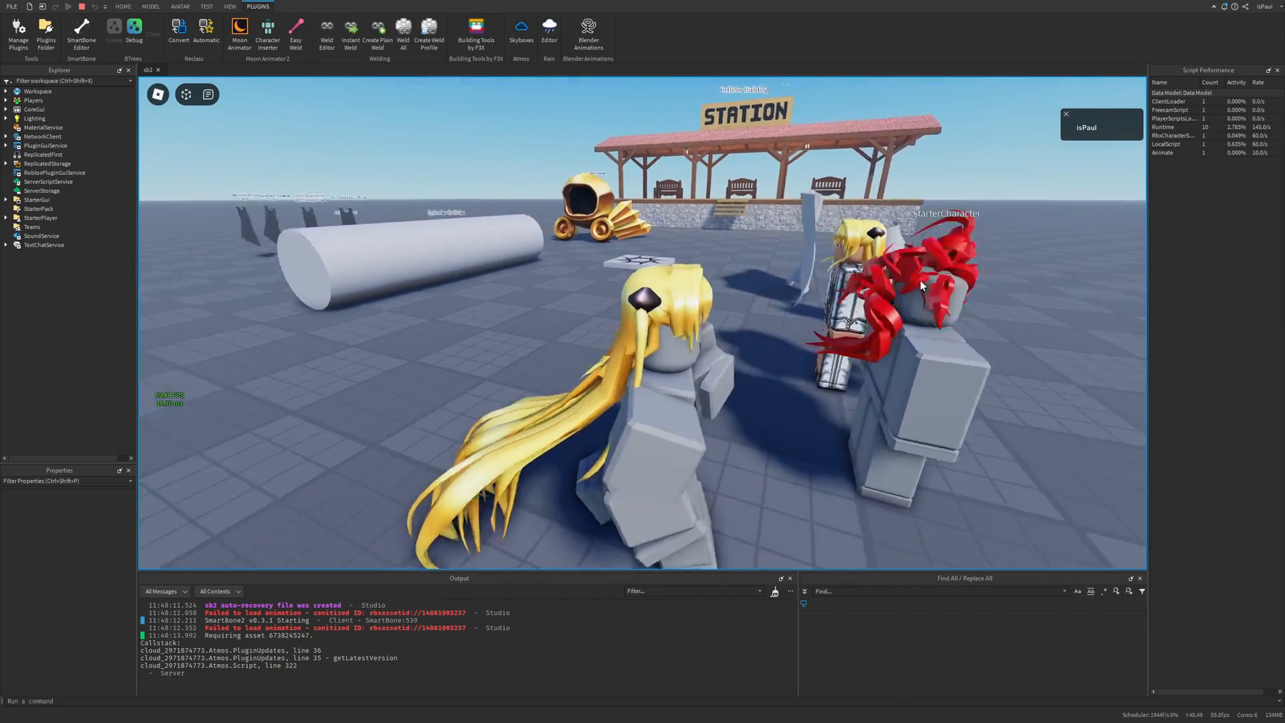
right_drag(910, 319, 910, 319)
key(shift+F5)
Move the StarterCharacter back to Workspace and select all hair bones below Bone.001, Bone.006, Bone.011, Bone.016 and Bone.017, excluding those five
drag(60, 308, 75, 268)
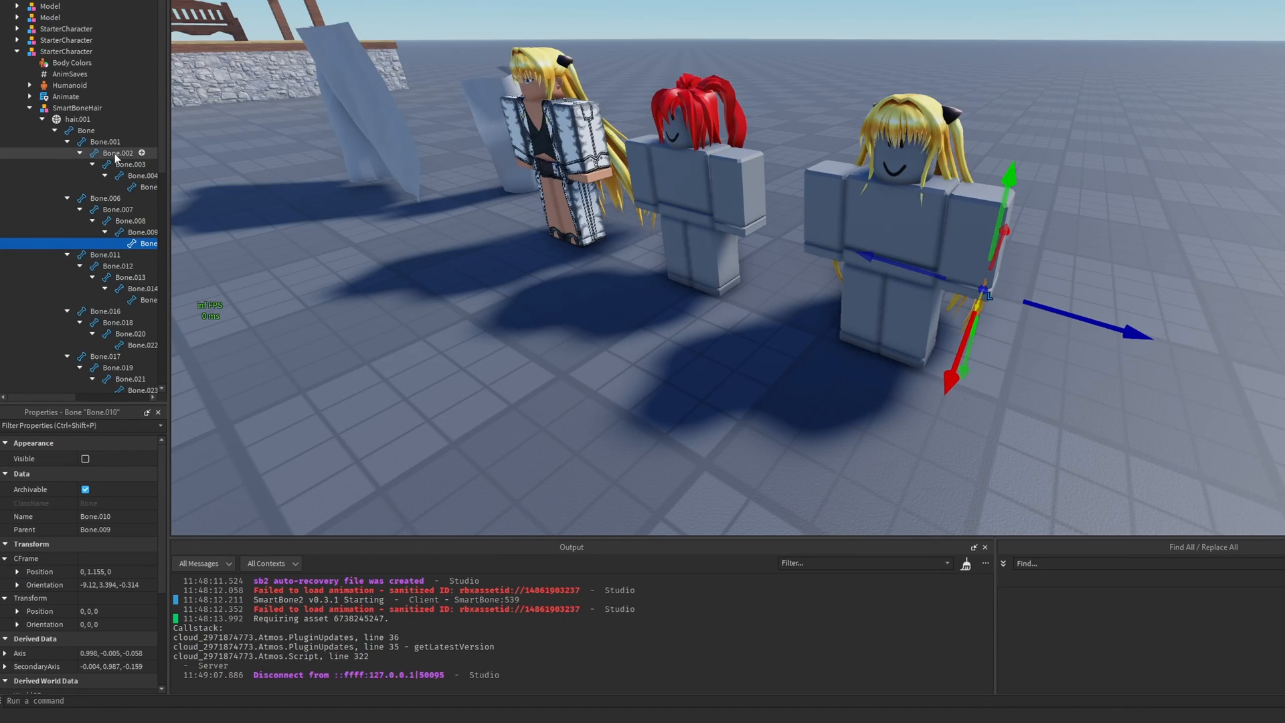
click(97, 142)
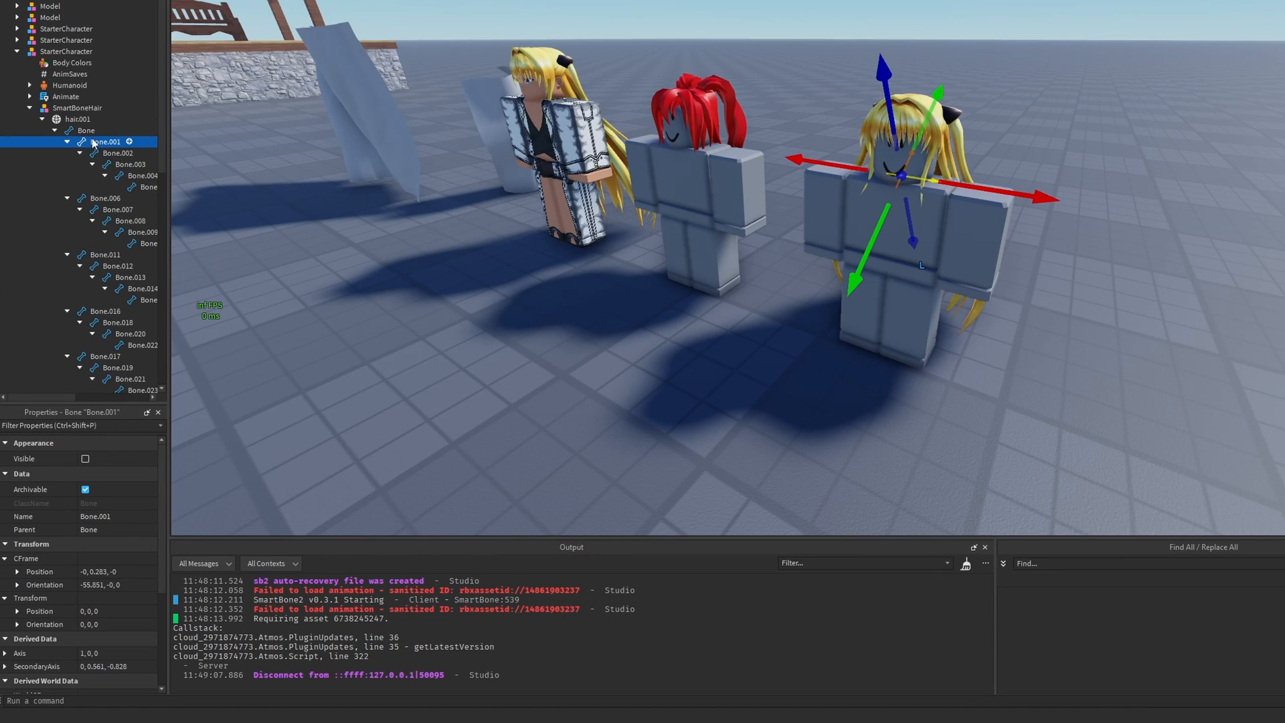
scroll(132, 340, down, 1)
shift+click(137, 353)
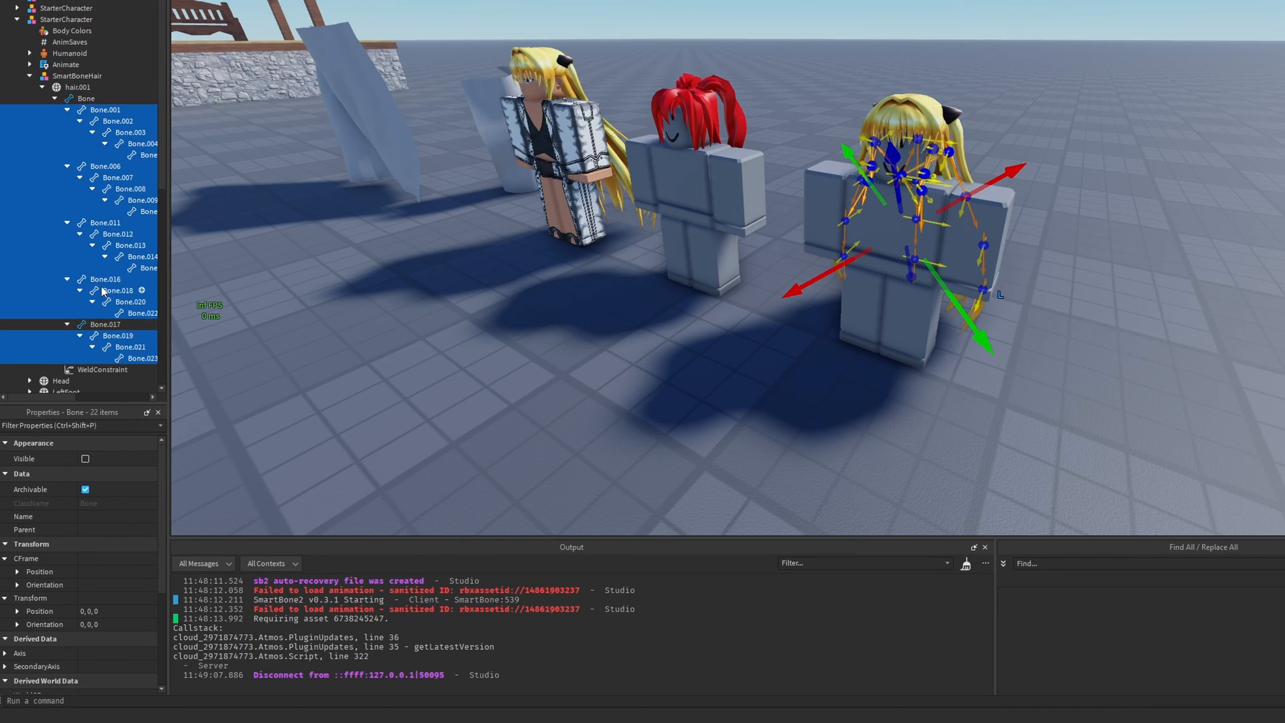
ctrl+click(105, 222)
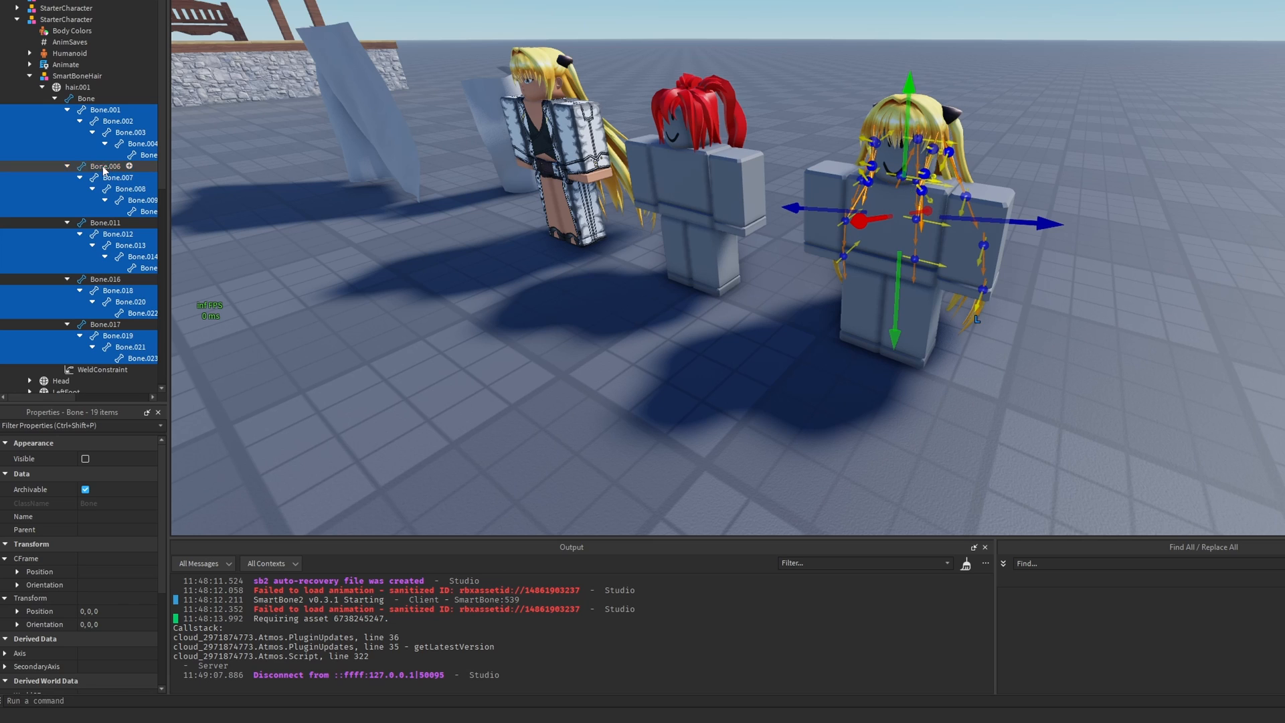
ctrl+click(97, 110)
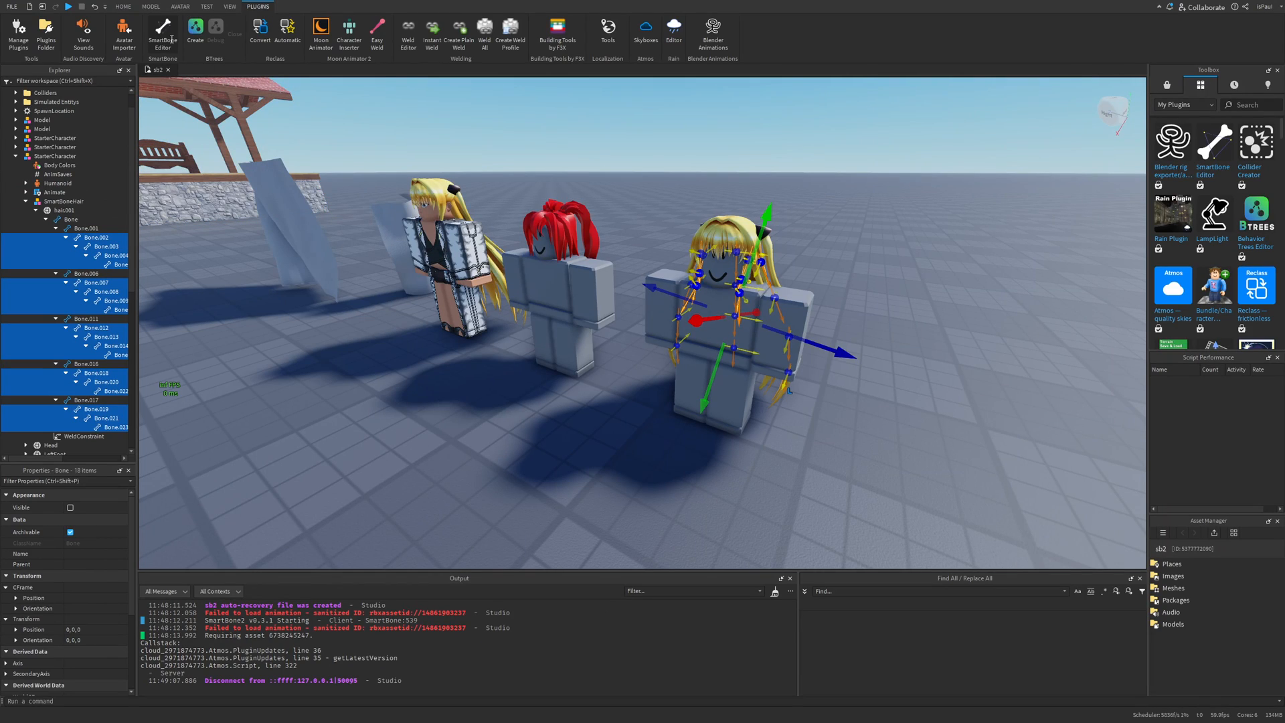
Set the selected bones' Radius to 0.60 in the SmartBone Editor and close it
click(163, 31)
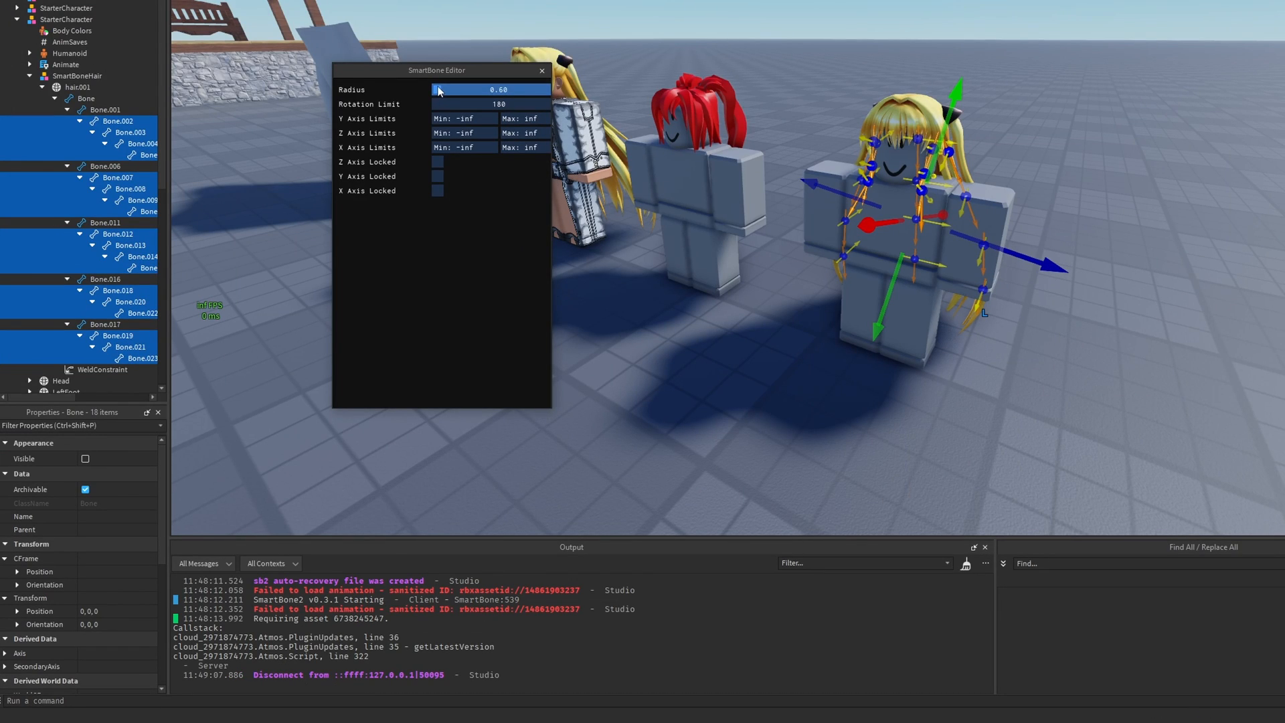
click(541, 71)
scroll(101, 568, down, 5)
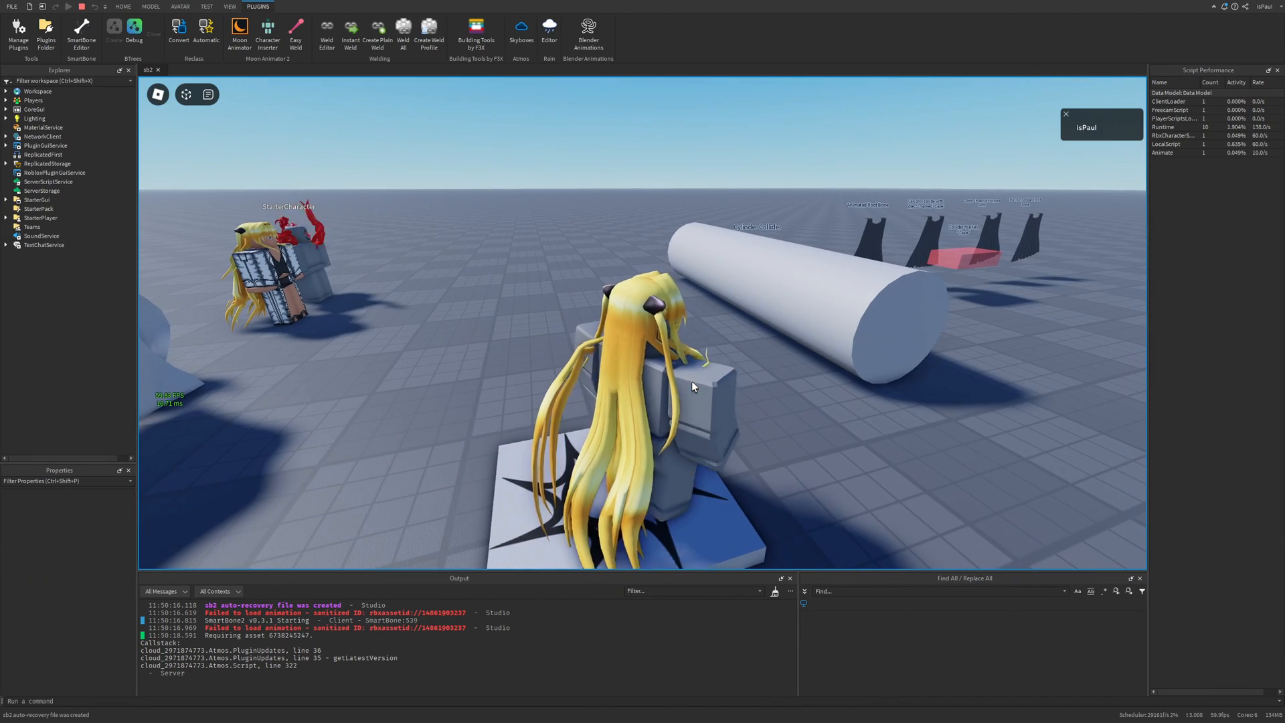
Playtest the character, running side to side to examine how the long hair strands swing, and stop the playtest
right_drag(692, 381, 692, 381)
scroll(692, 381, up, 3)
right_drag(821, 401, 698, 372)
scroll(699, 372, down, 3)
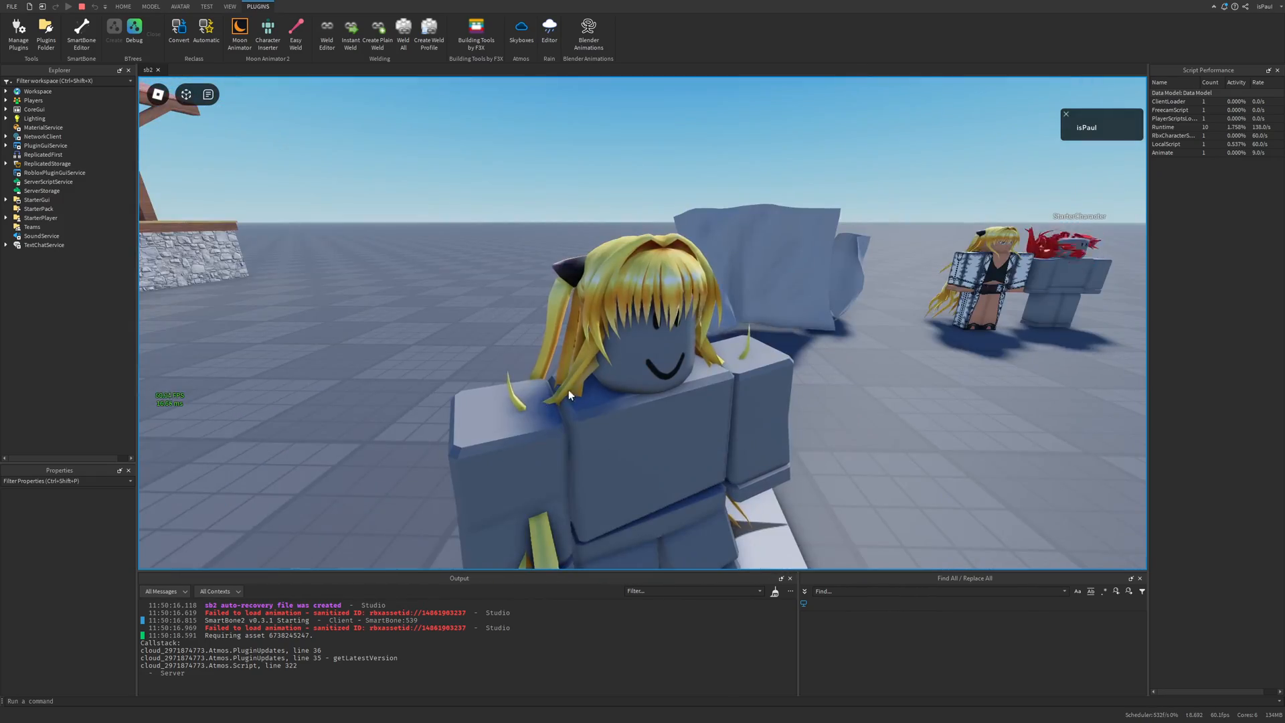
scroll(568, 390, down, 2)
right_drag(569, 390, 644, 367)
key(s)
right_drag(568, 387, 746, 374)
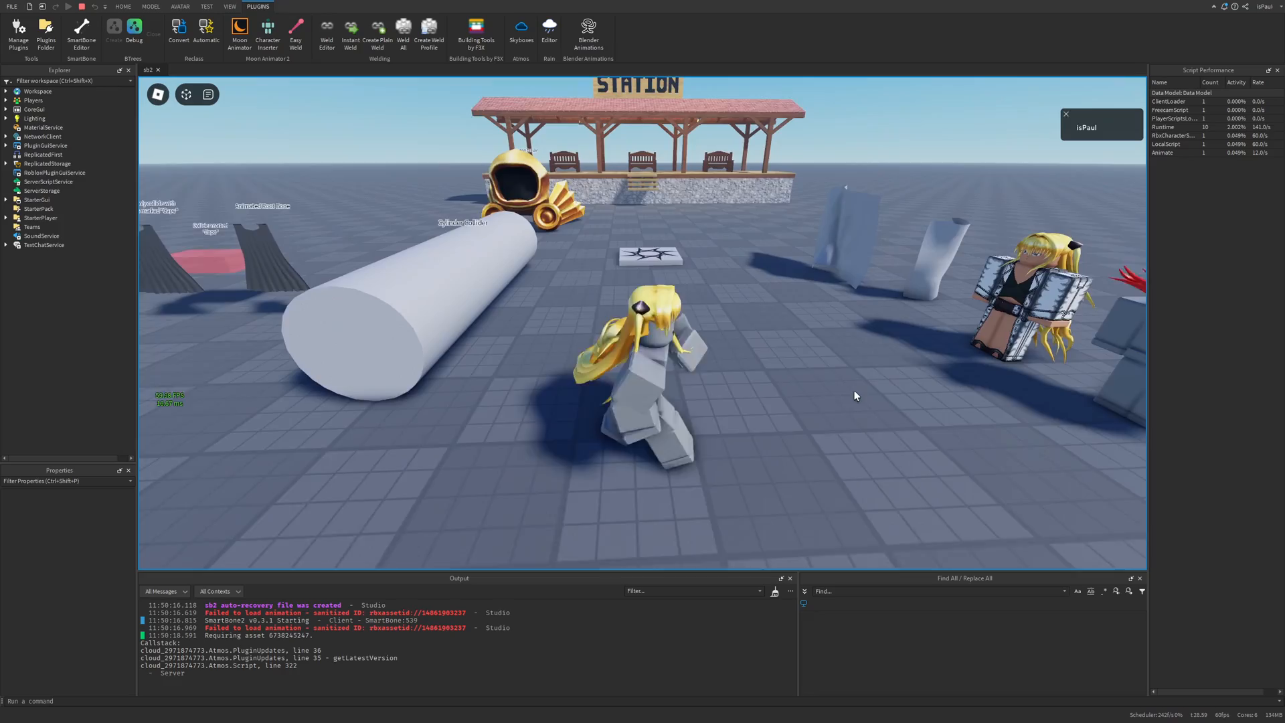
key(a)
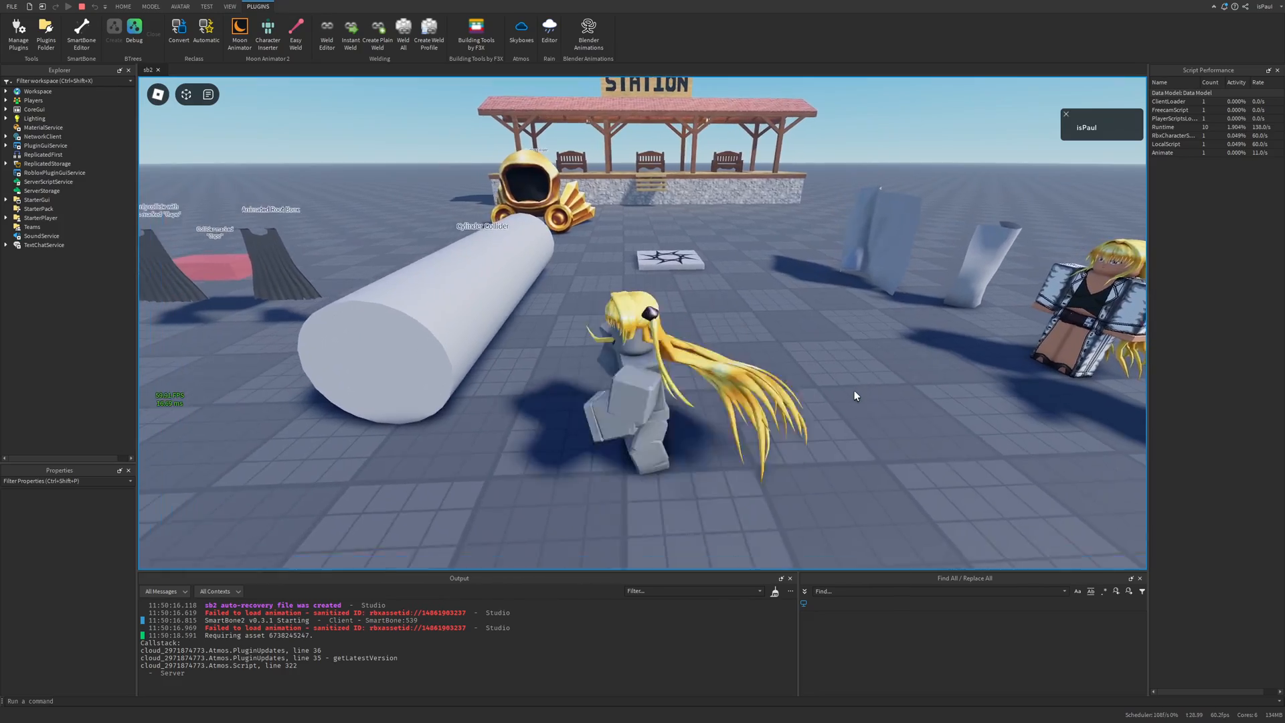
key(d)
key(a)
key(d)
scroll(628, 345, up, 1)
key(a)
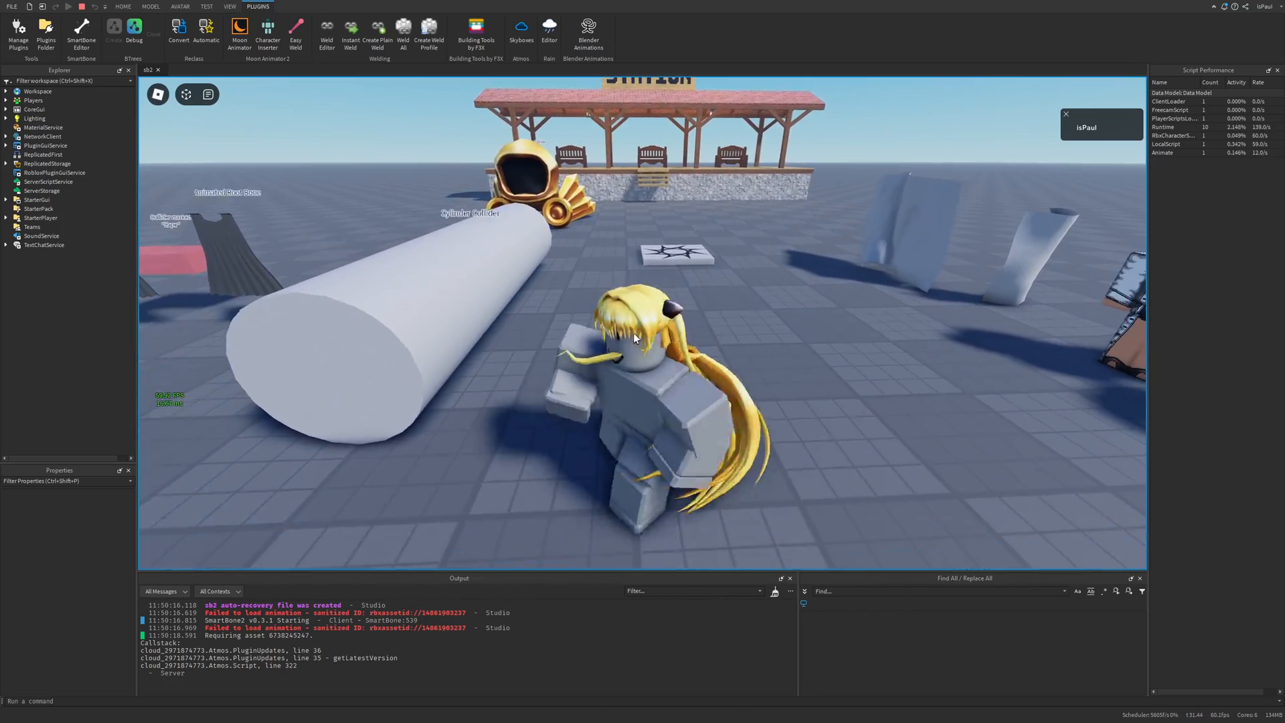
key(d)
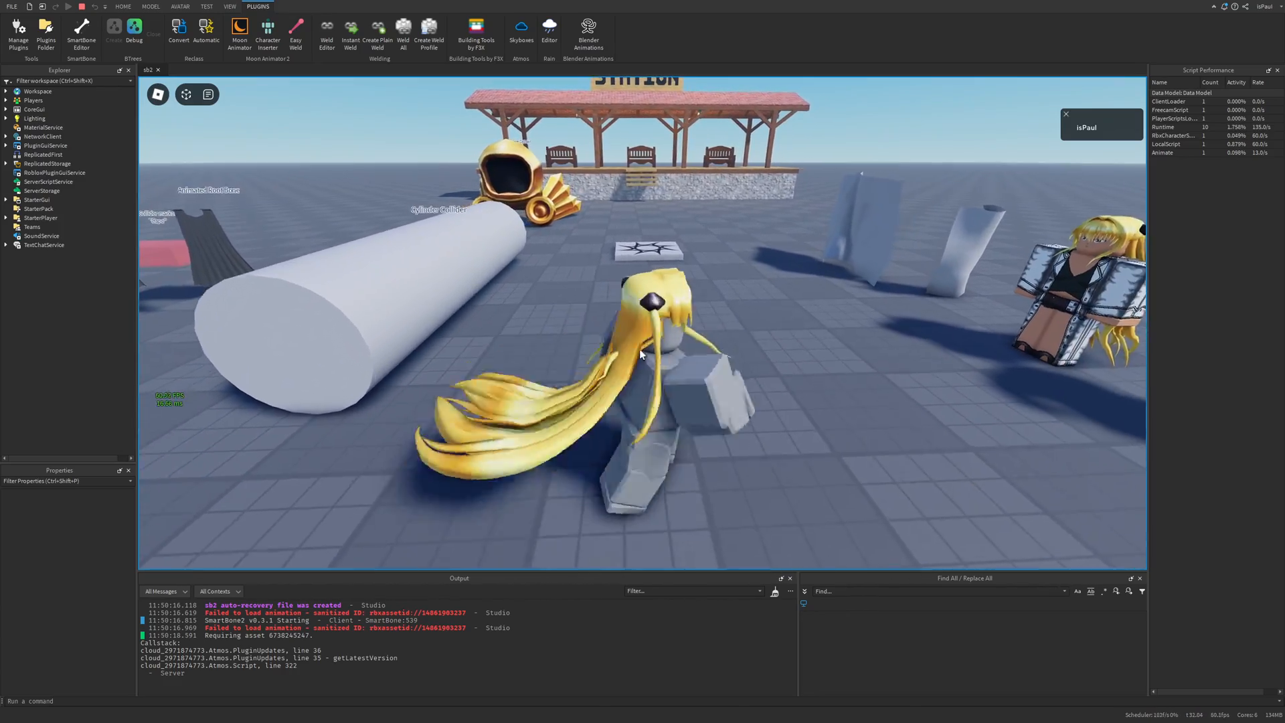
key(a)
key(d)
right_drag(641, 350, 520, 224)
key(a)
key(shift+F5)
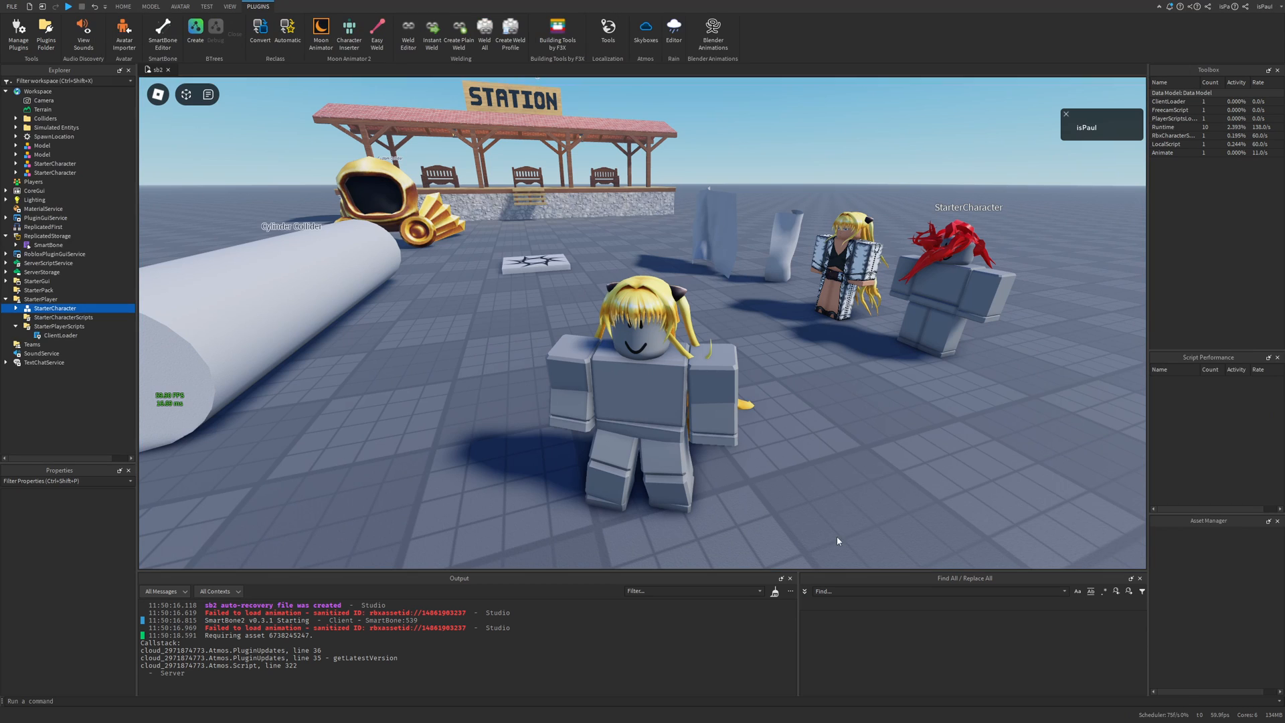
Select the red-haired character's NurbsPath.002 hair mesh and examine the child bones under its root bone
click(629, 439)
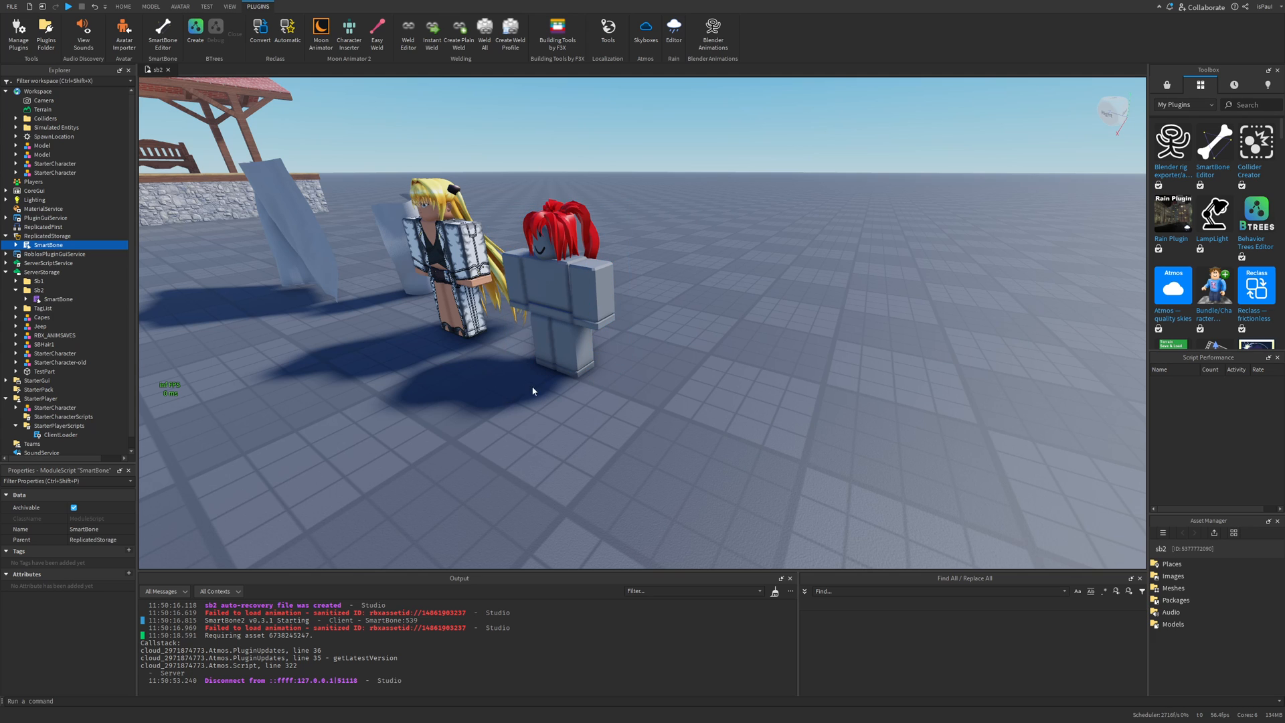
click(562, 233)
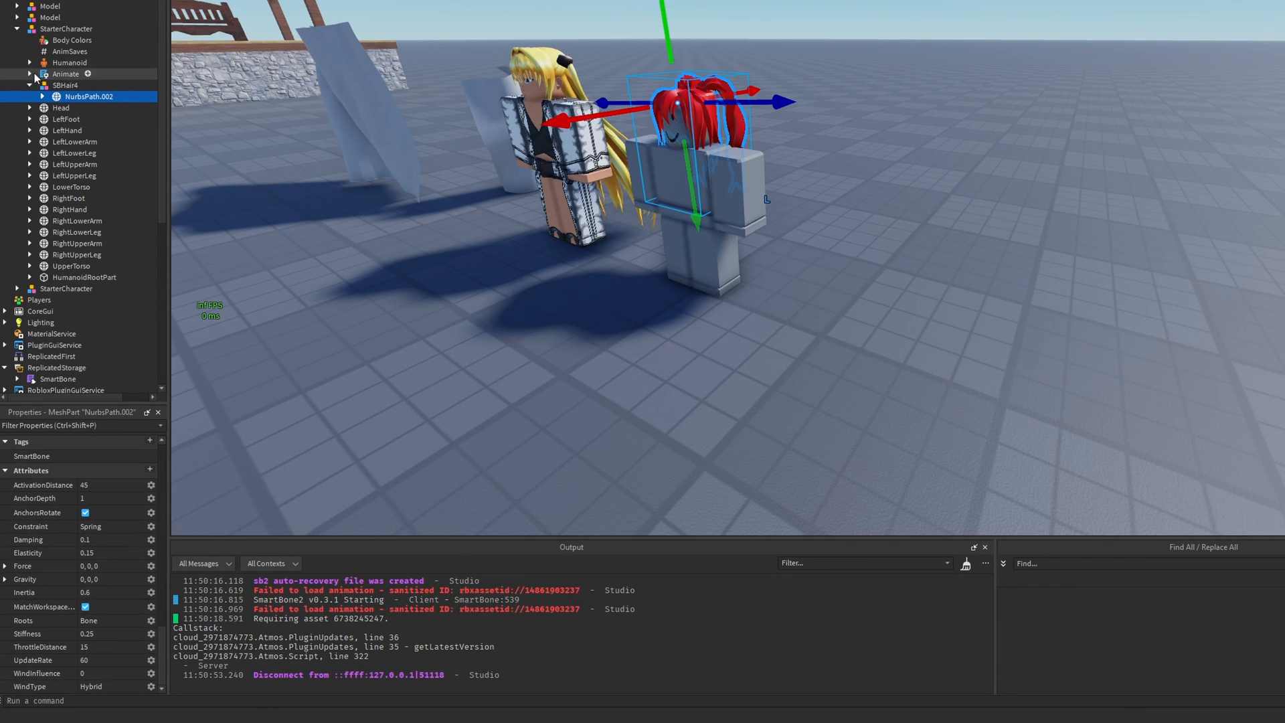
click(42, 97)
click(67, 226)
click(45, 227)
click(80, 236)
click(83, 254)
click(84, 272)
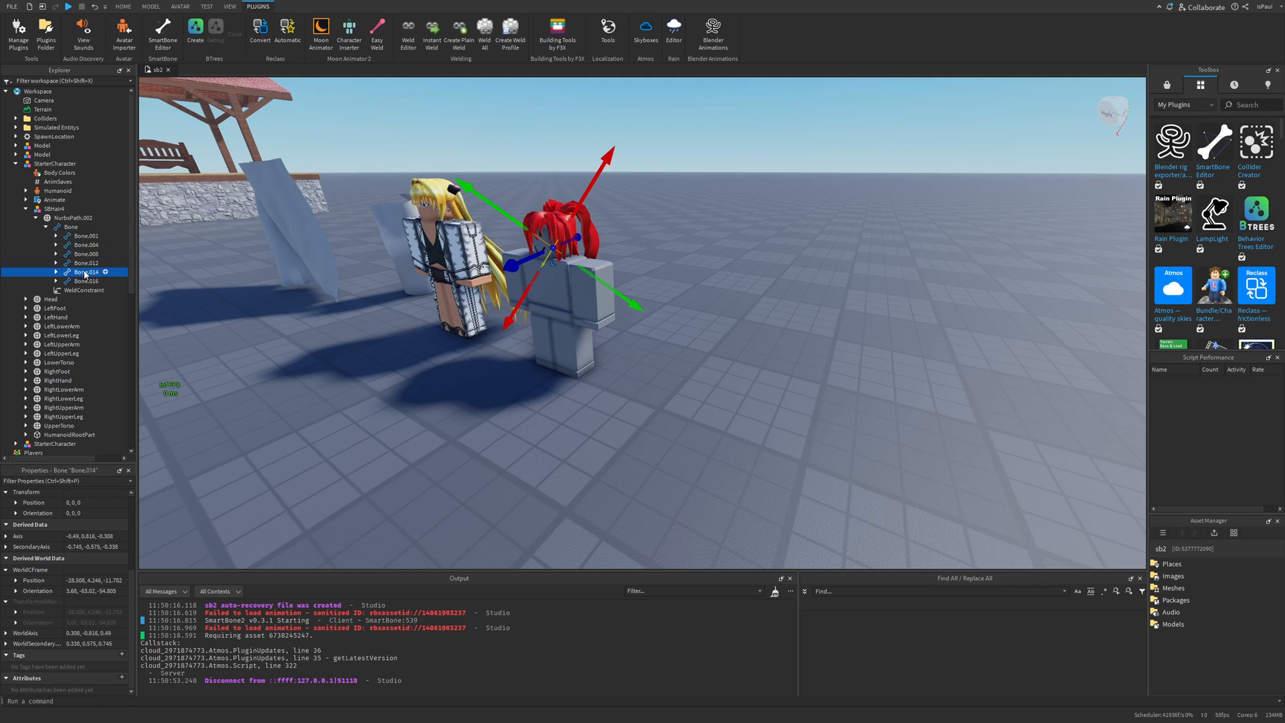
Collapse the StarterCharacter hierarchy and move the SmartBone module from ServerStorage's Sb1 folder into ReplicatedStorage
click(55, 228)
click(47, 227)
click(15, 164)
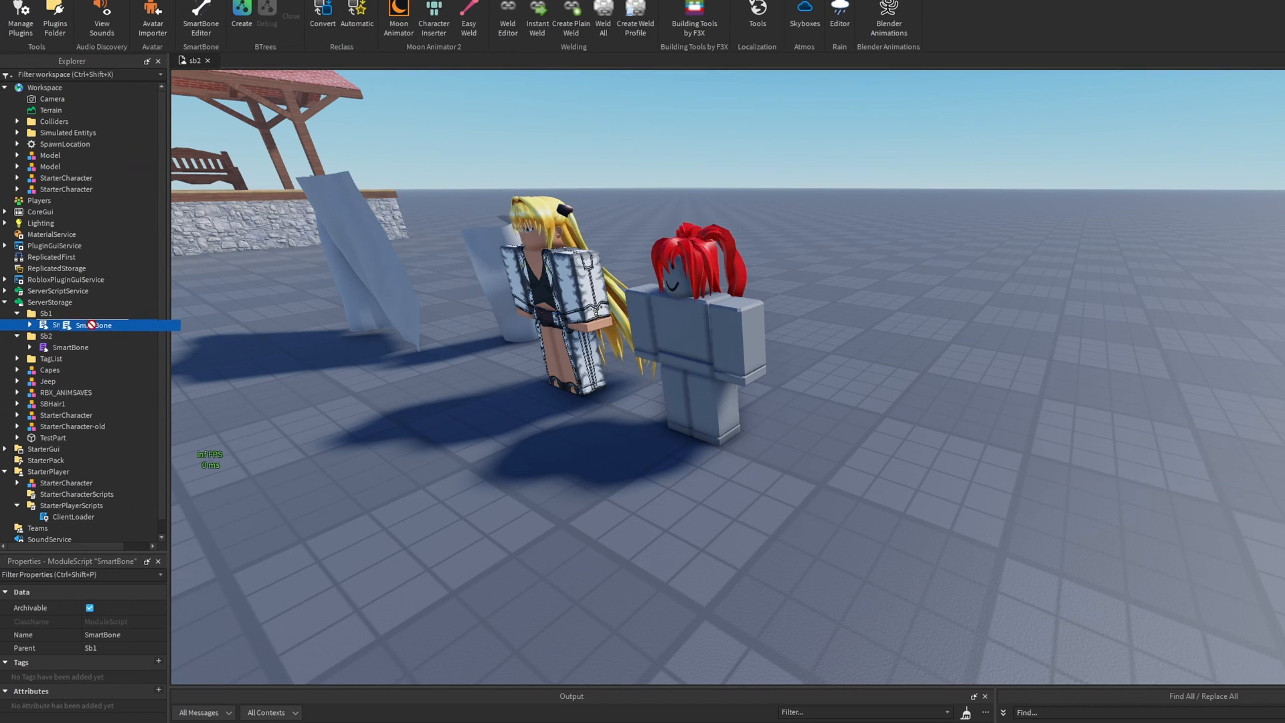
drag(90, 325, 71, 266)
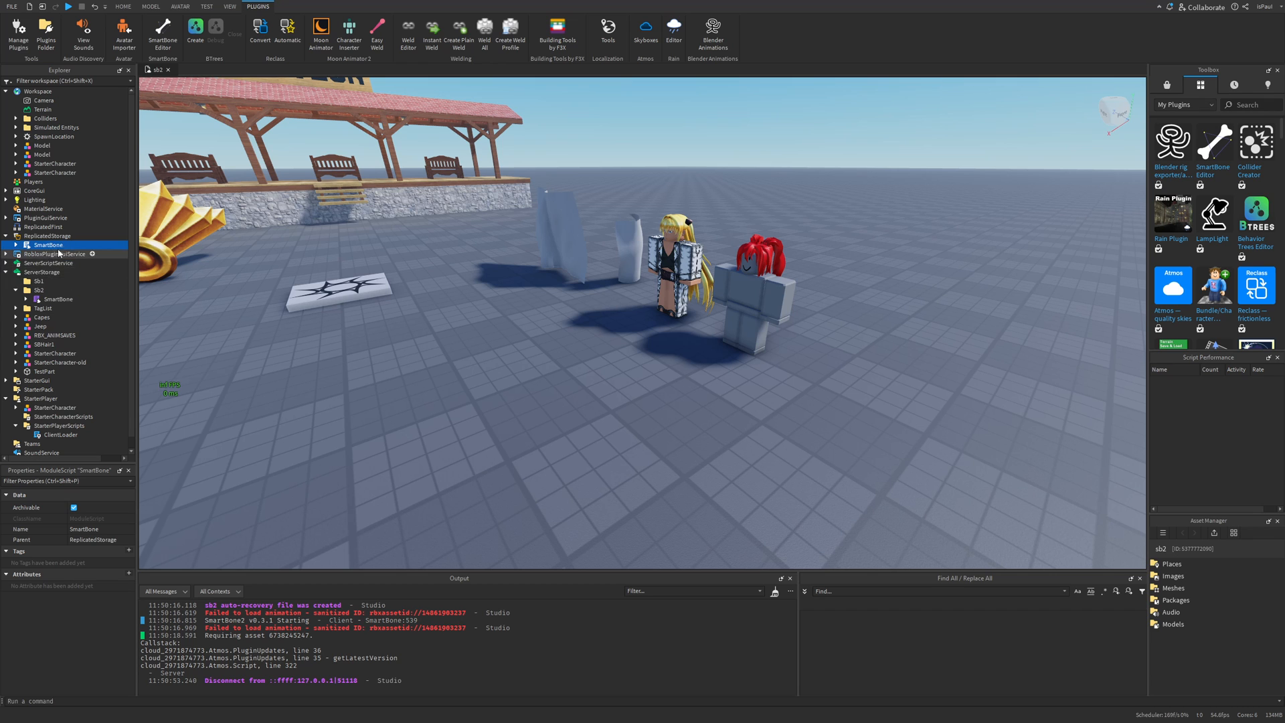
Playtest the character with the Sb1 SmartBone module, running in different directions to examine how the blonde hair trails and swings
key(F5)
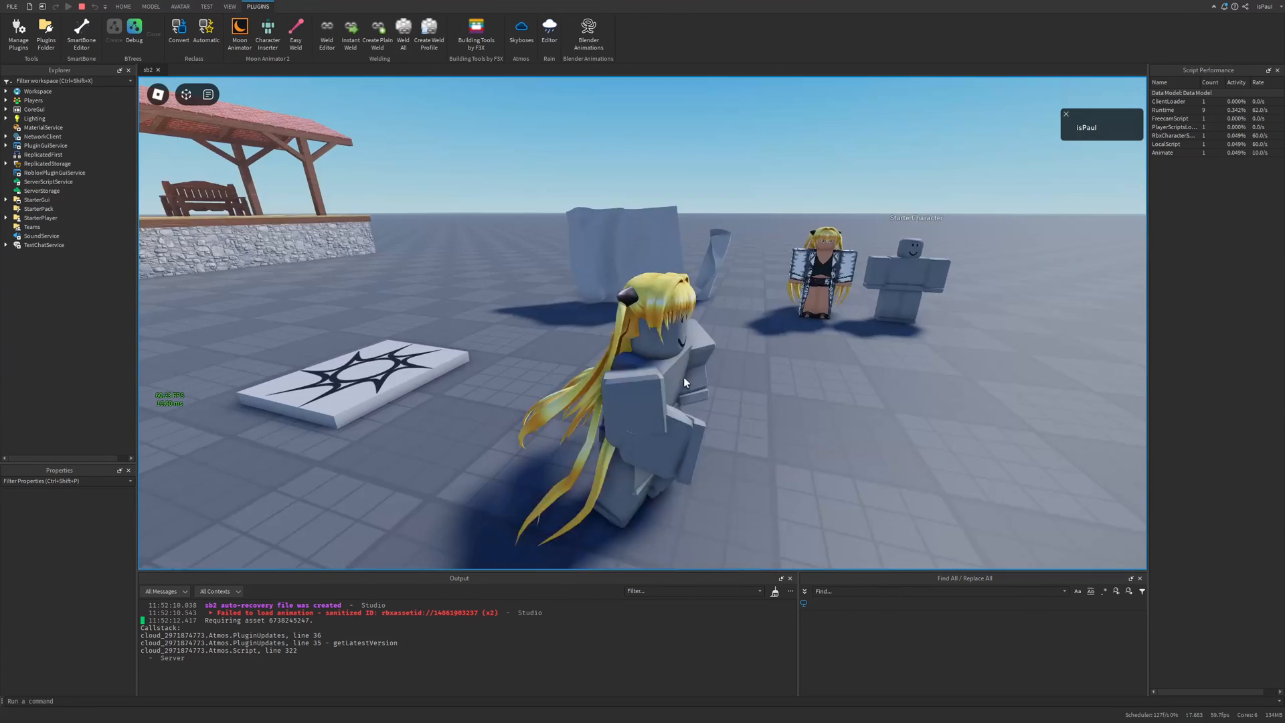
key(d)
key(s)
right_drag(726, 376, 717, 375)
key(a)
key(d)
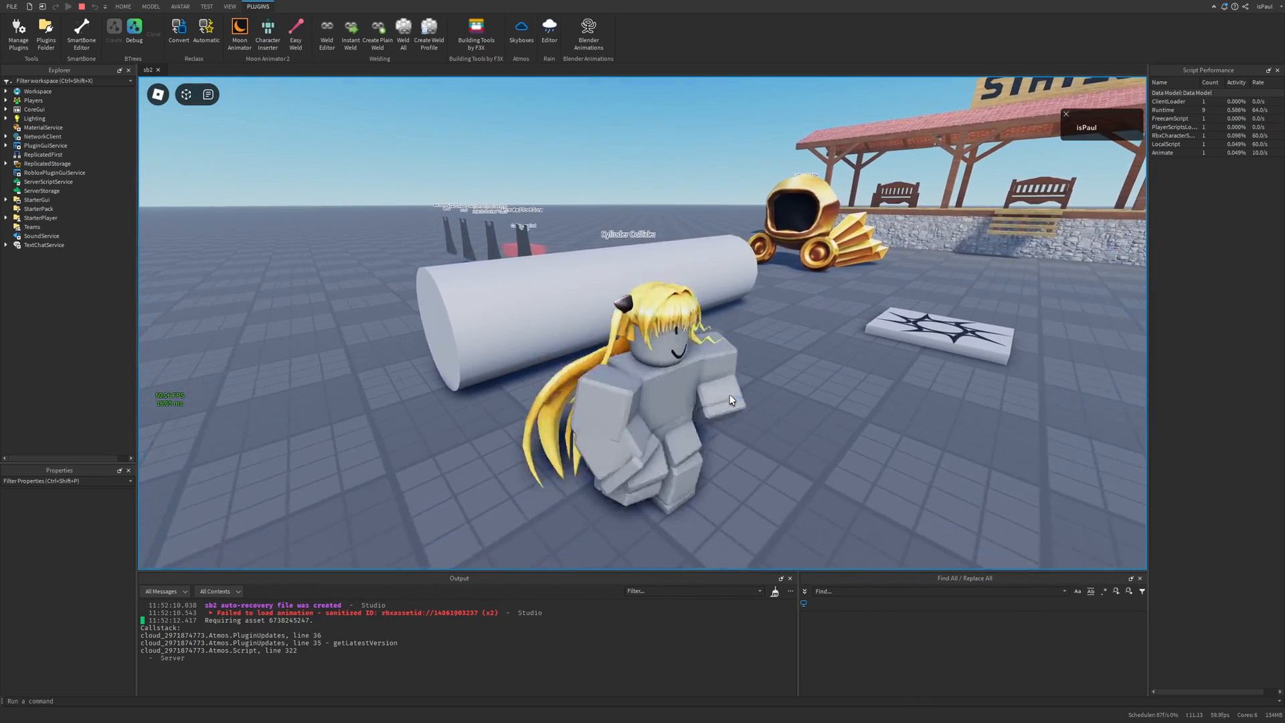
key(a)
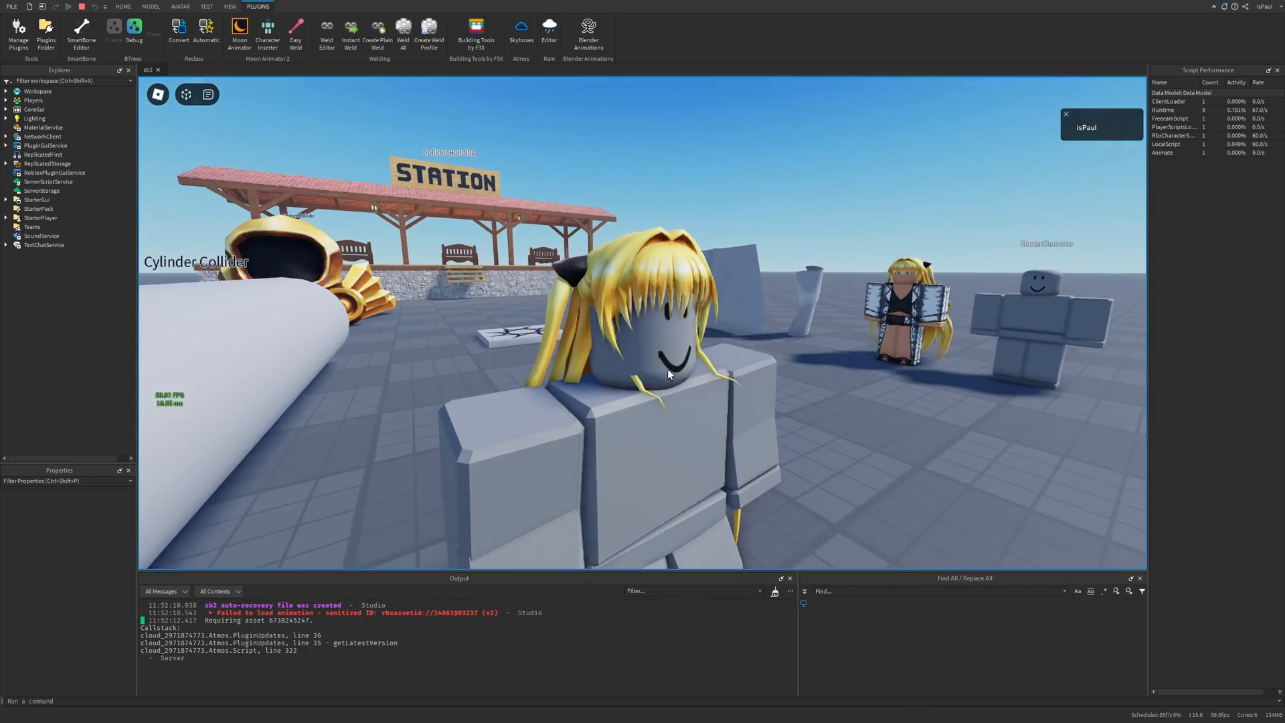
key(s)
key(d)
right_drag(668, 369, 700, 385)
key(w)
key(d)
key(w)
key(d)
key(a)
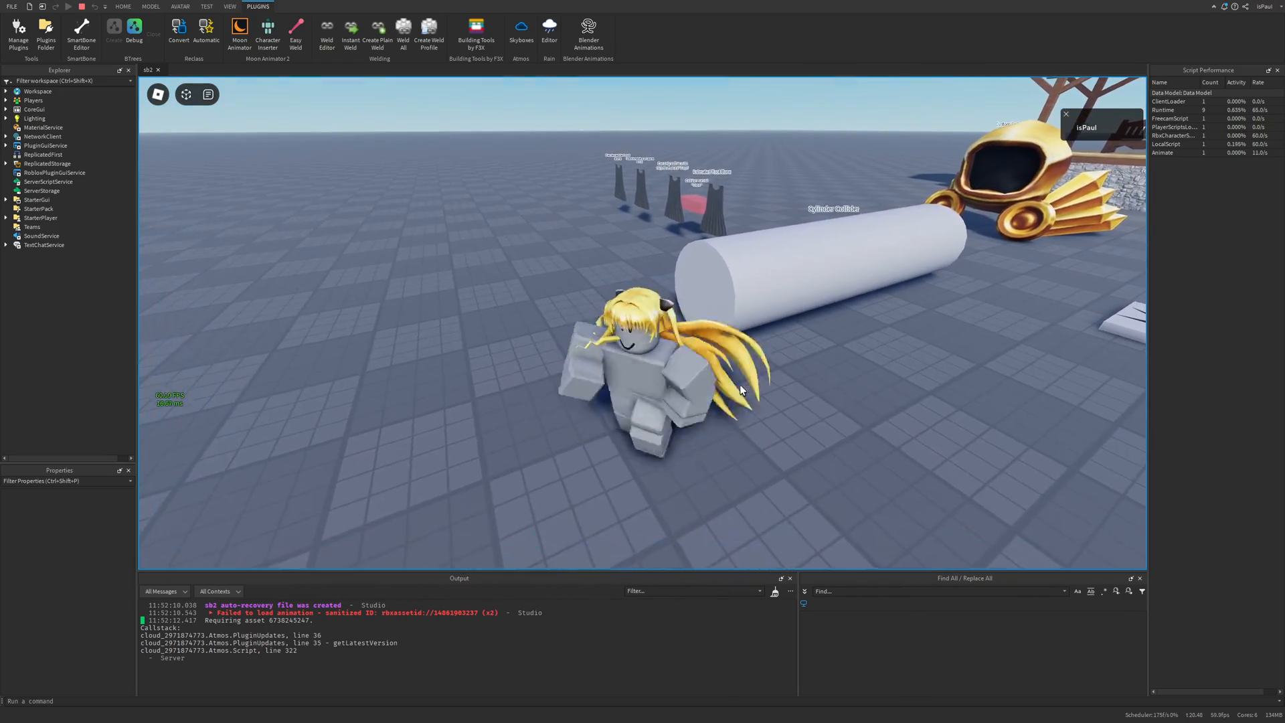
key(w)
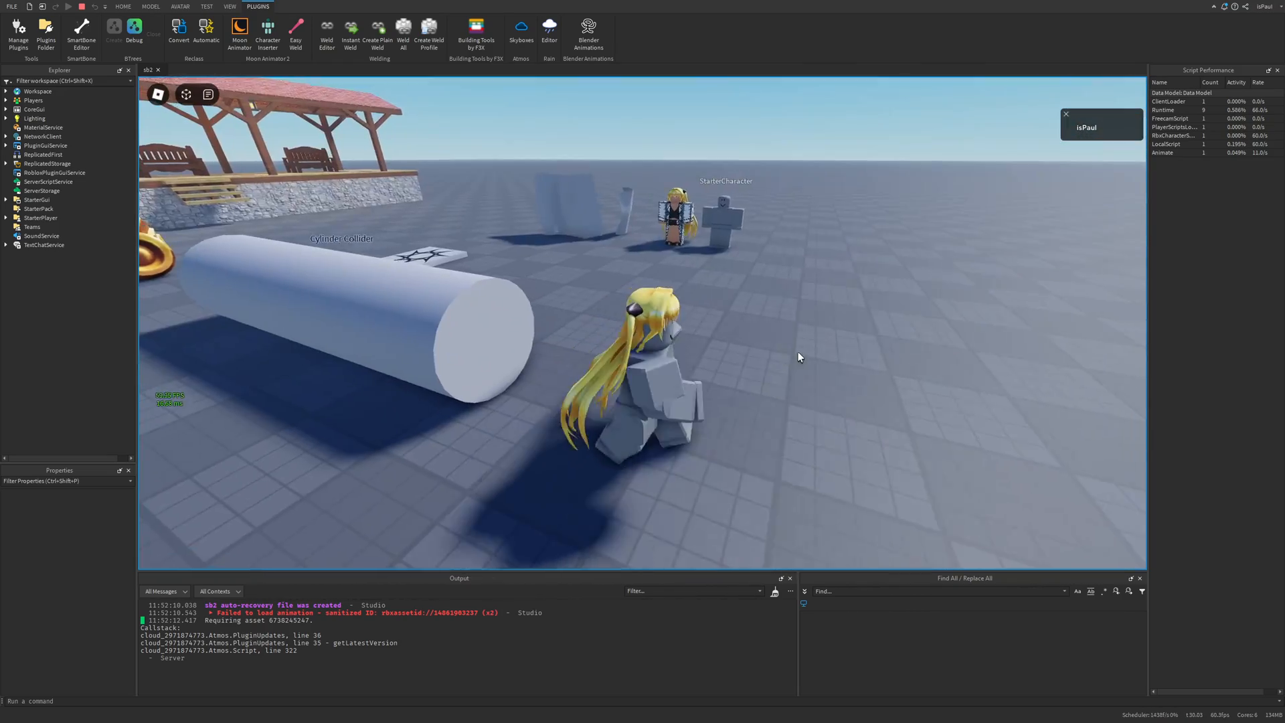
Run the character forward and side to side and jump to examine how the long strands move across its back
right_drag(798, 352, 773, 351)
key(w)
key(a)
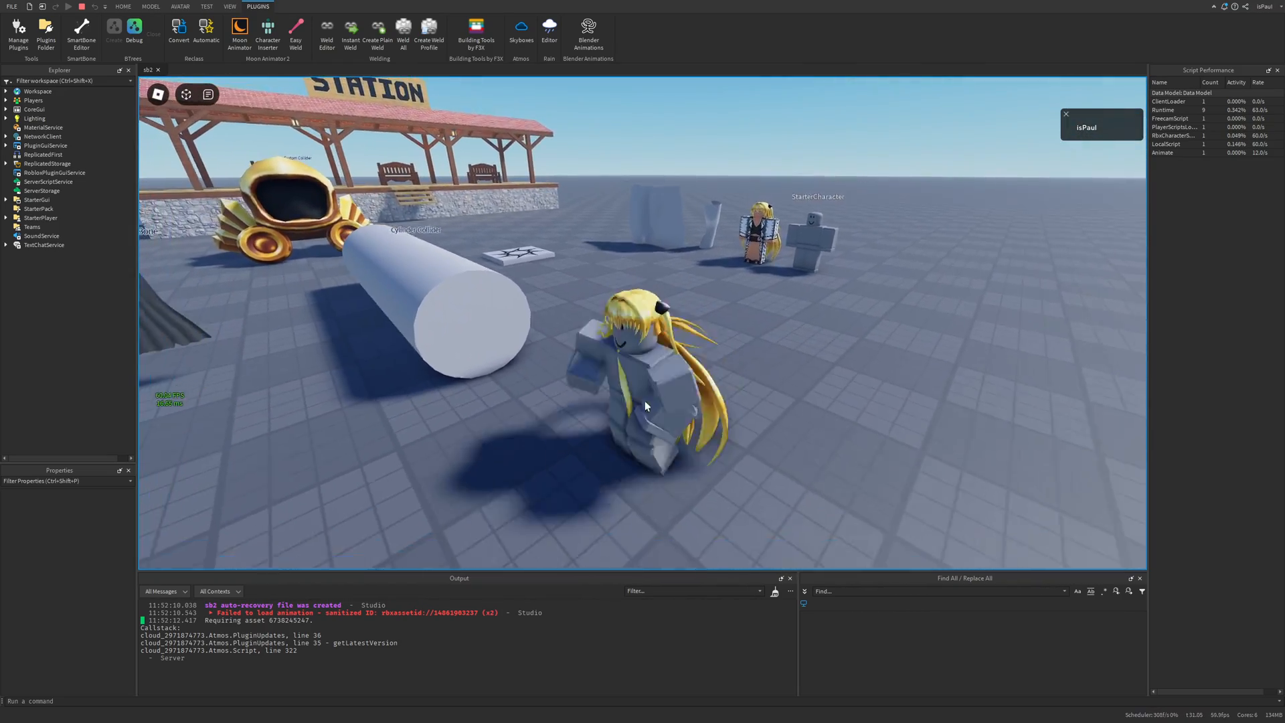
key(d)
right_drag(669, 357, 675, 382)
key(w)
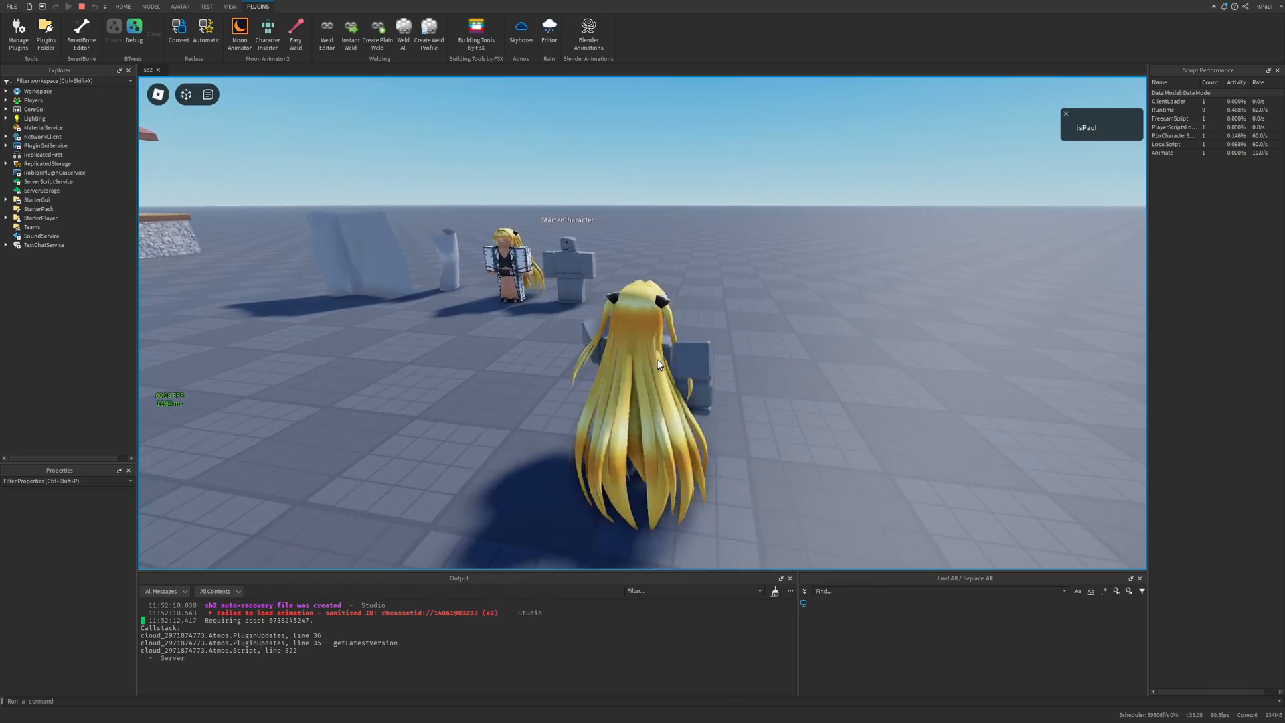
key(a)
key(d)
key(a)
key(w)
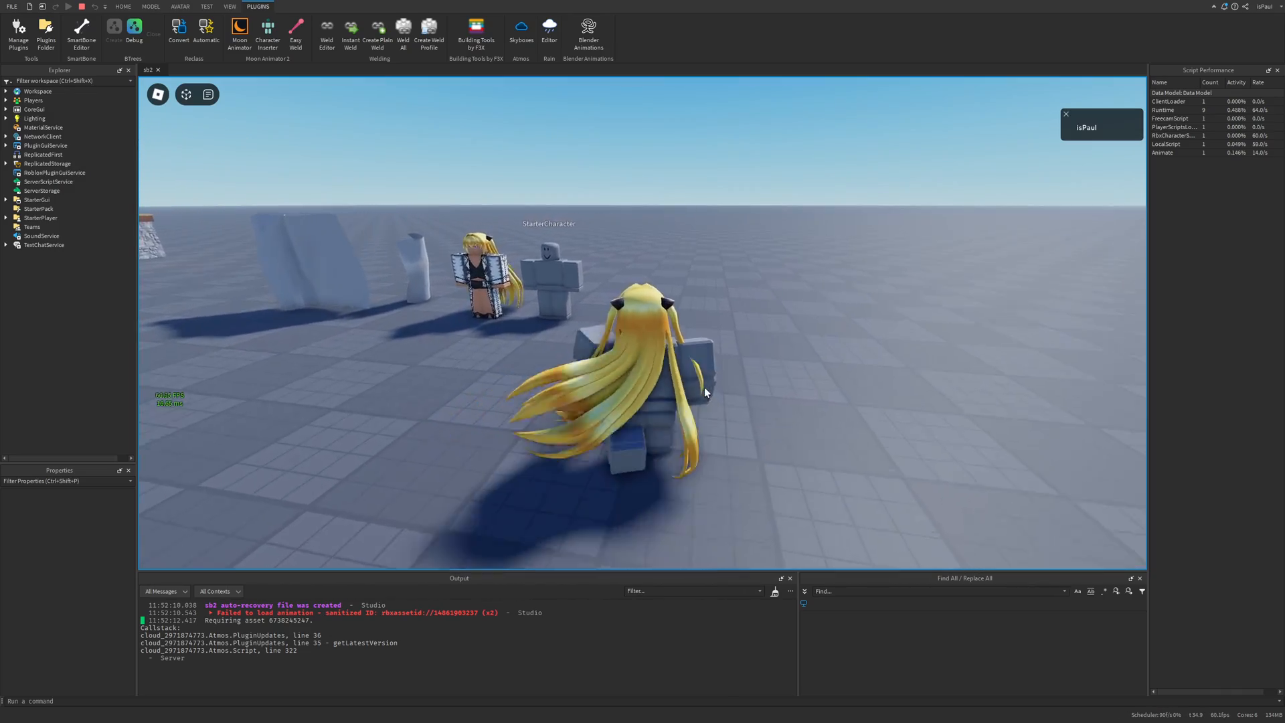
key(space)
right_drag(704, 388, 748, 367)
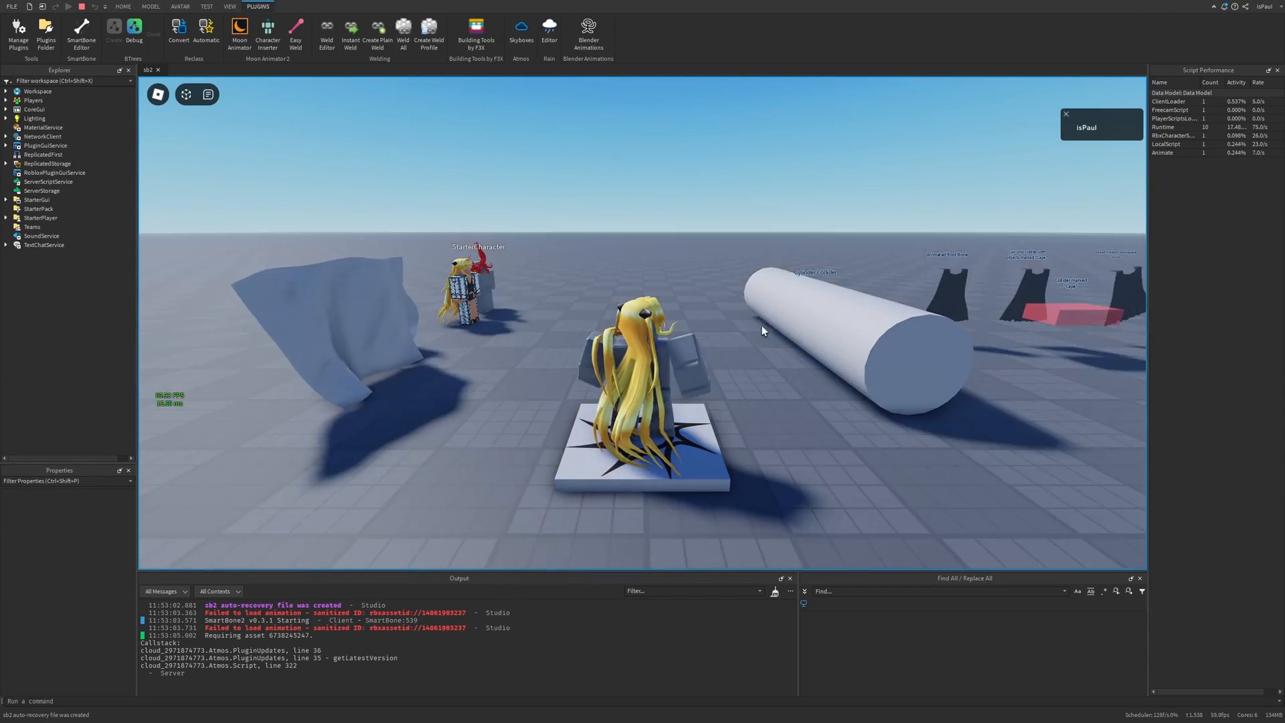
Playtest the character with SmartBone2, running in different directions and jumping to compare the hair physics with the Sb1 version
right_drag(762, 326, 762, 326)
key(a)
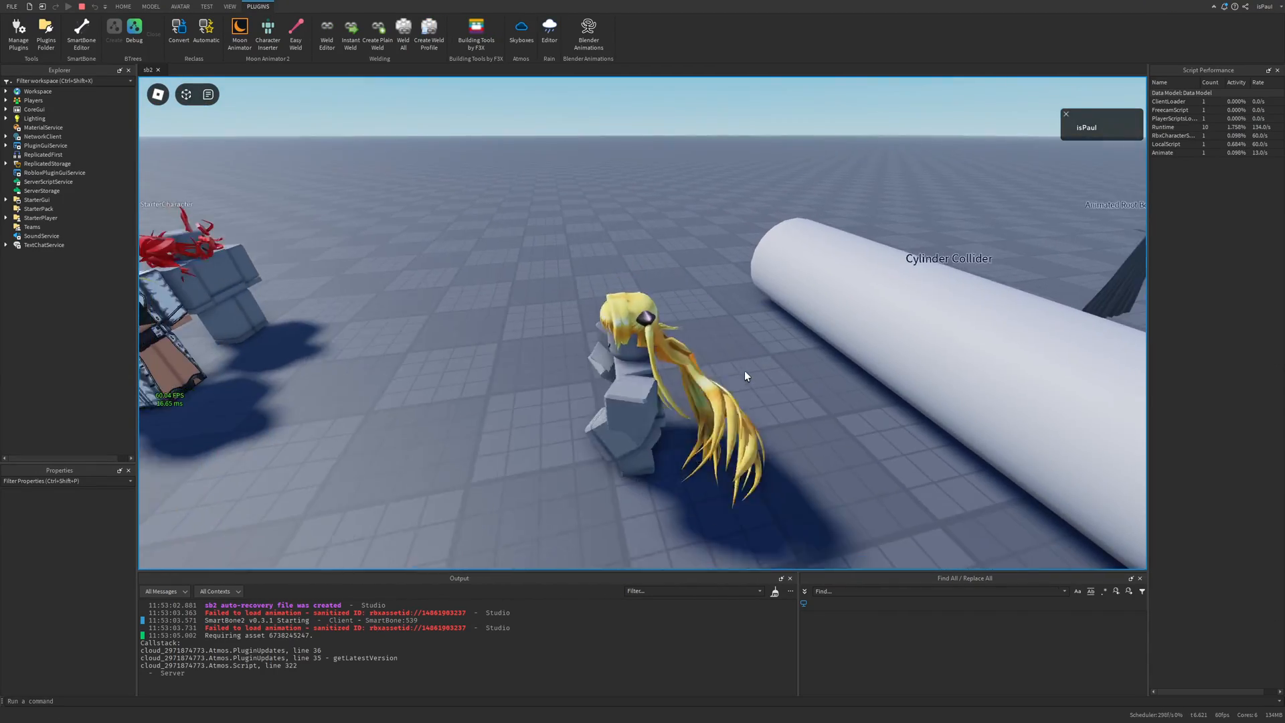
key(d)
key(space)
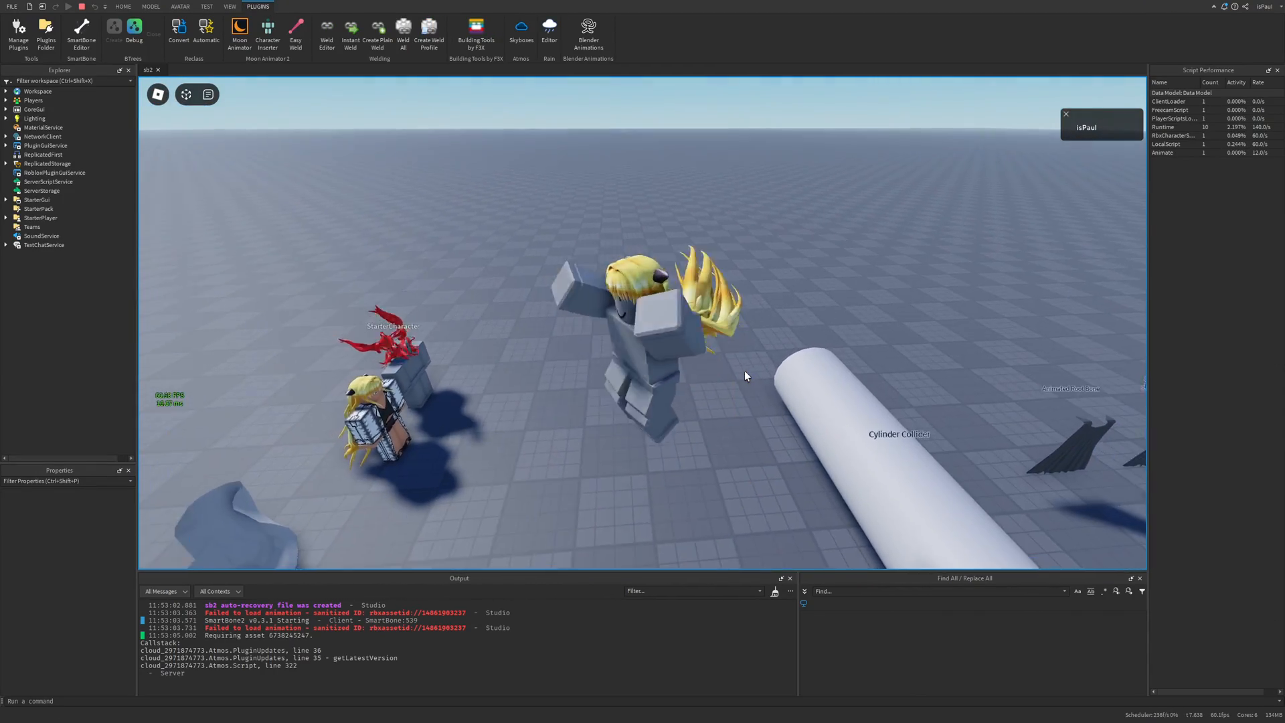
key(a)
key(d)
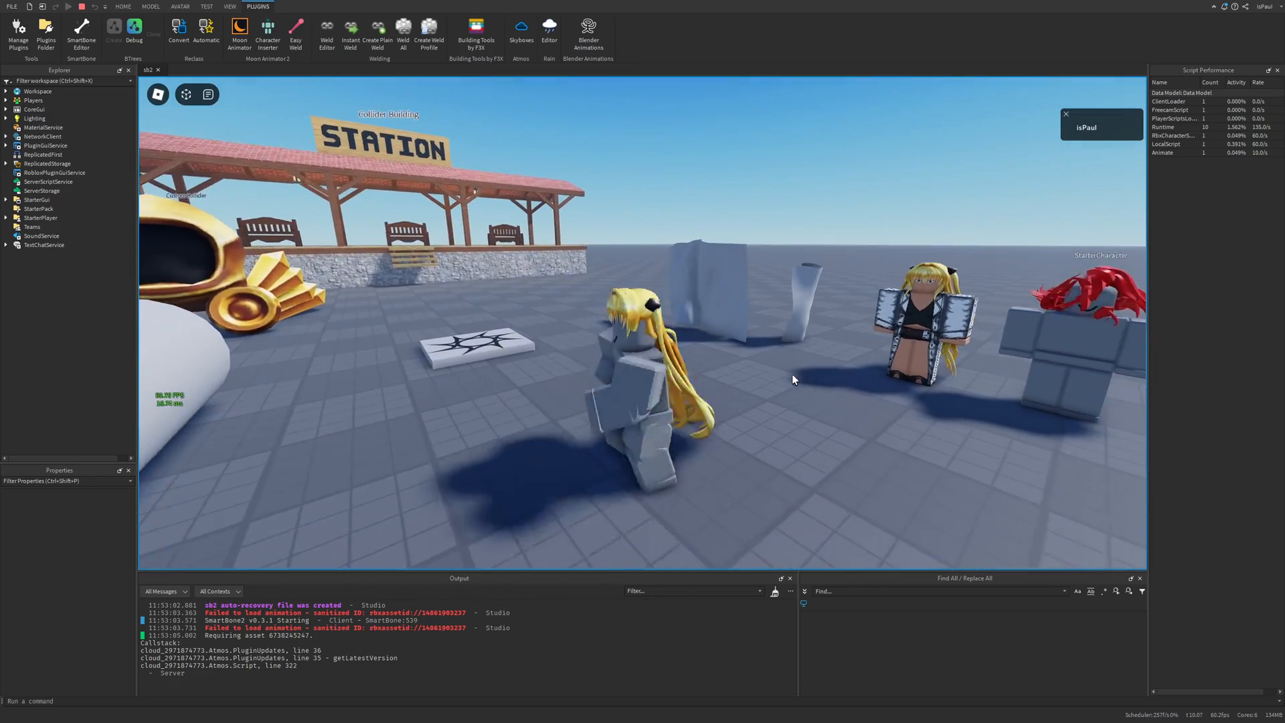
key(s)
key(w)
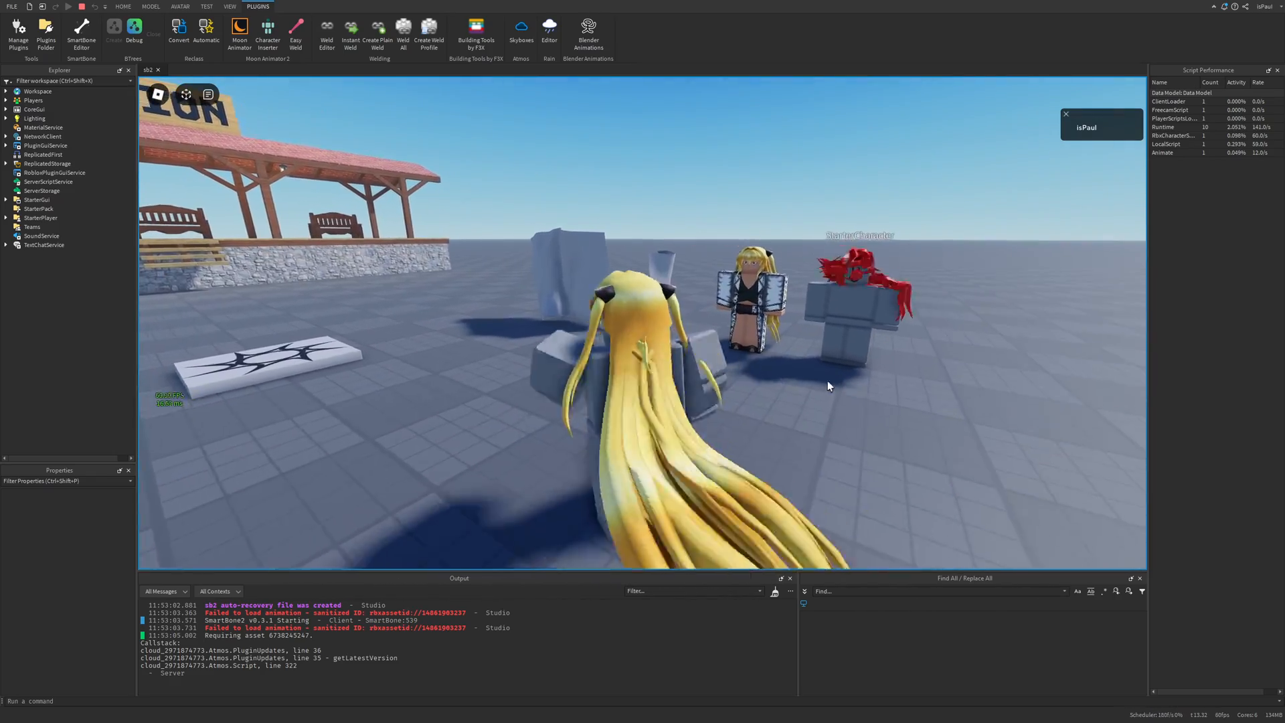
key(d)
key(a)
key(d)
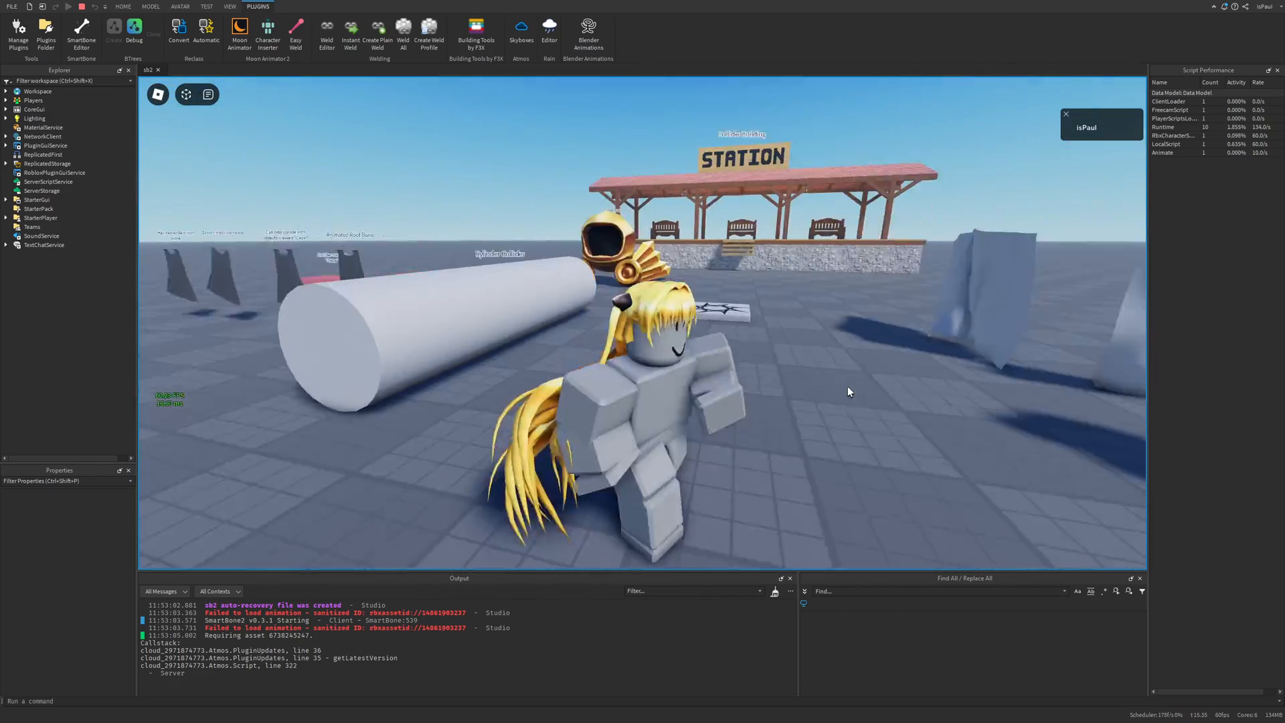
key(s)
key(a)
key(d)
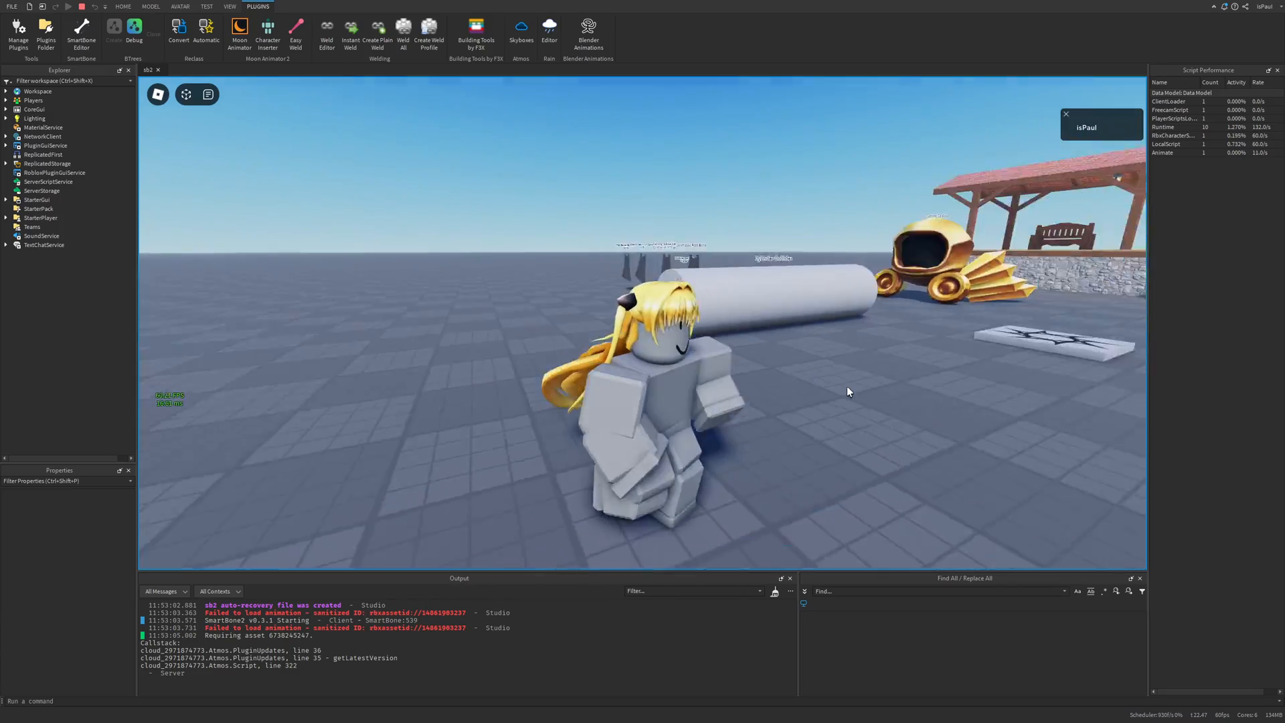